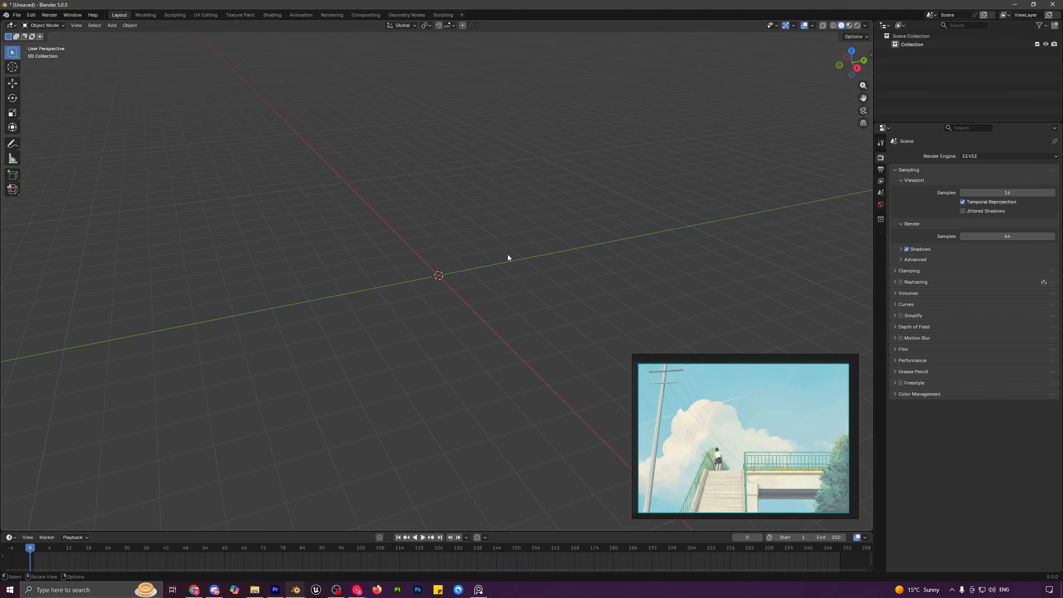
- Add a cube and set its dimensions to 0.3 m in X, 2.6 m in Y and 0.2 m in Z
key(shift+a)
mouse_move(495, 237)
click(528, 246)
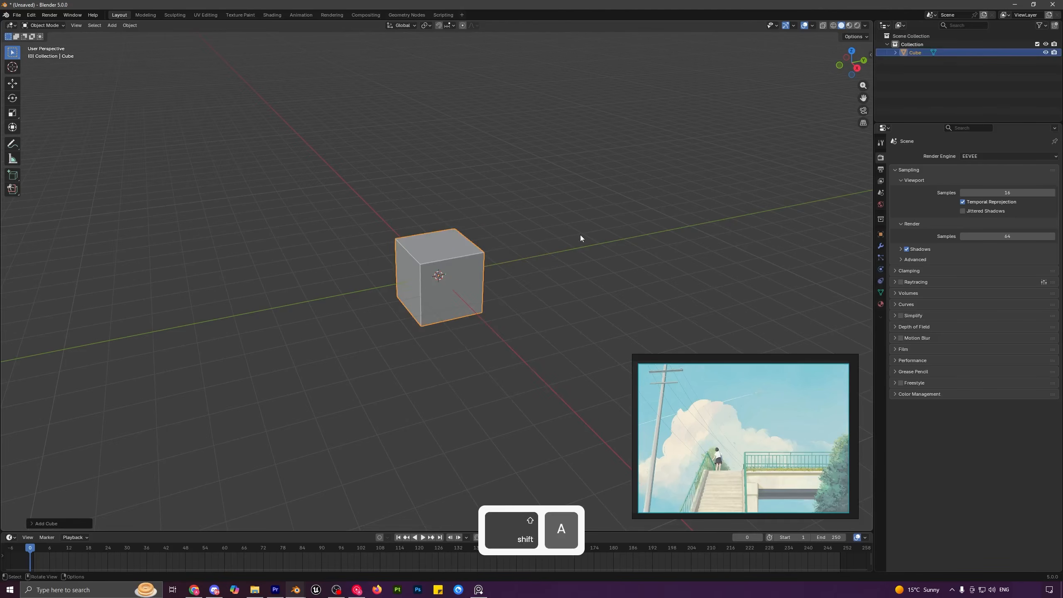
key(n)
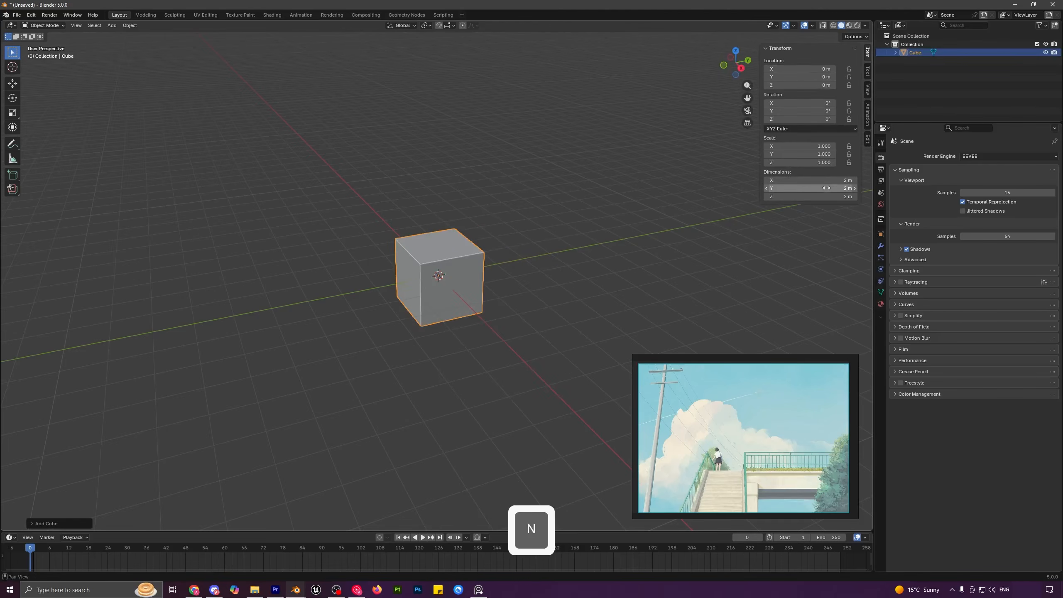
click(827, 188)
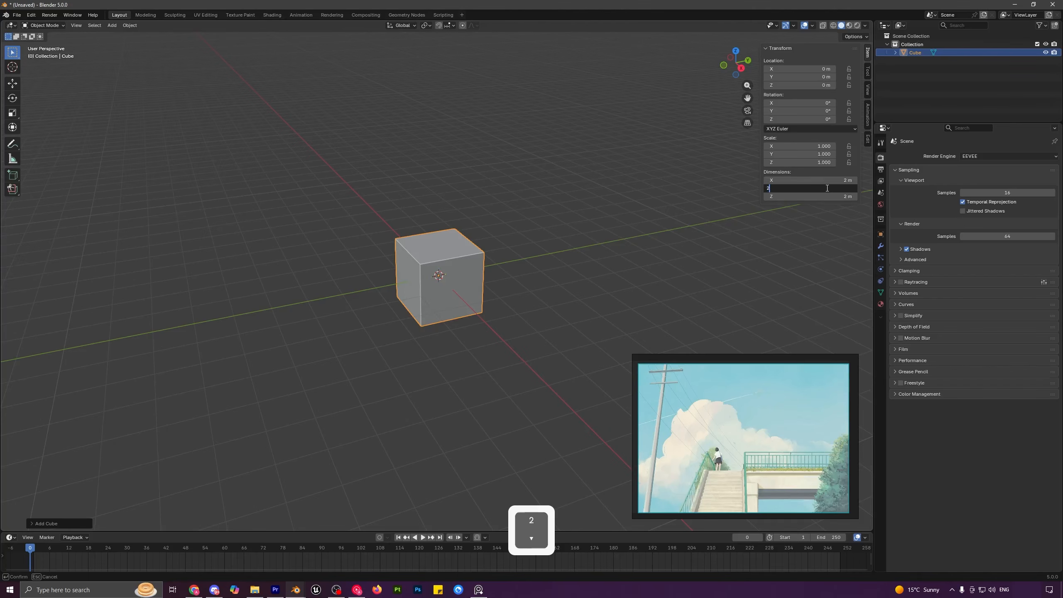
text(2.6)
key(Return)
click(822, 197)
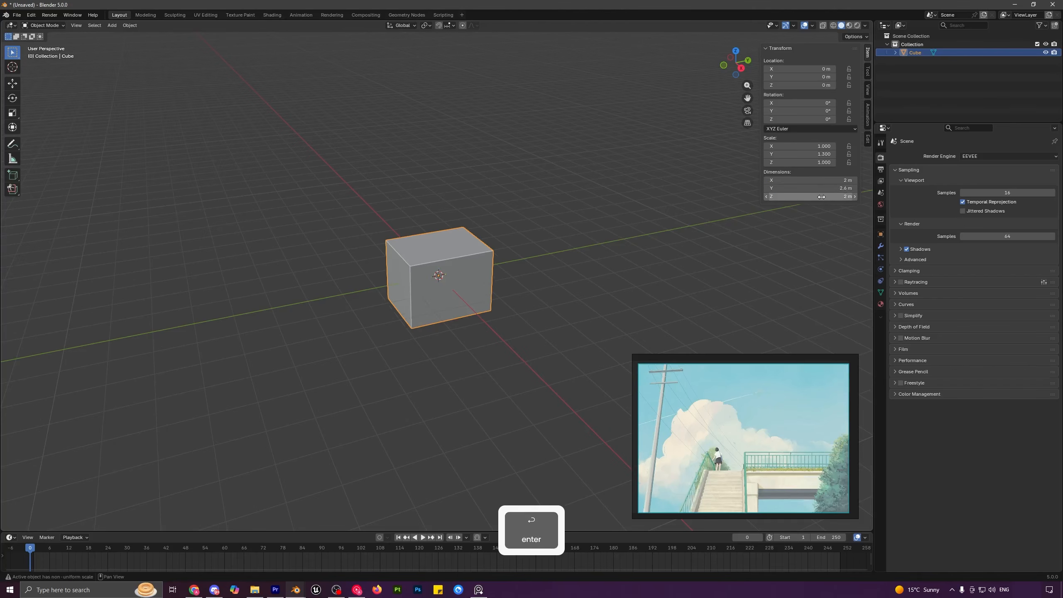
text(0.2)
key(Return)
click(829, 181)
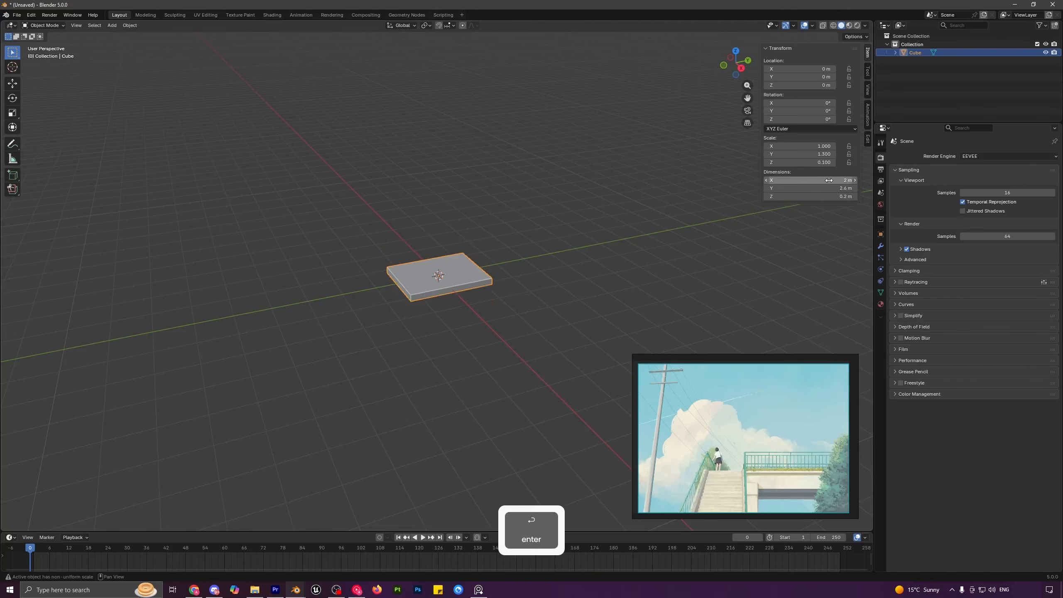
text(0.3)
key(Return)
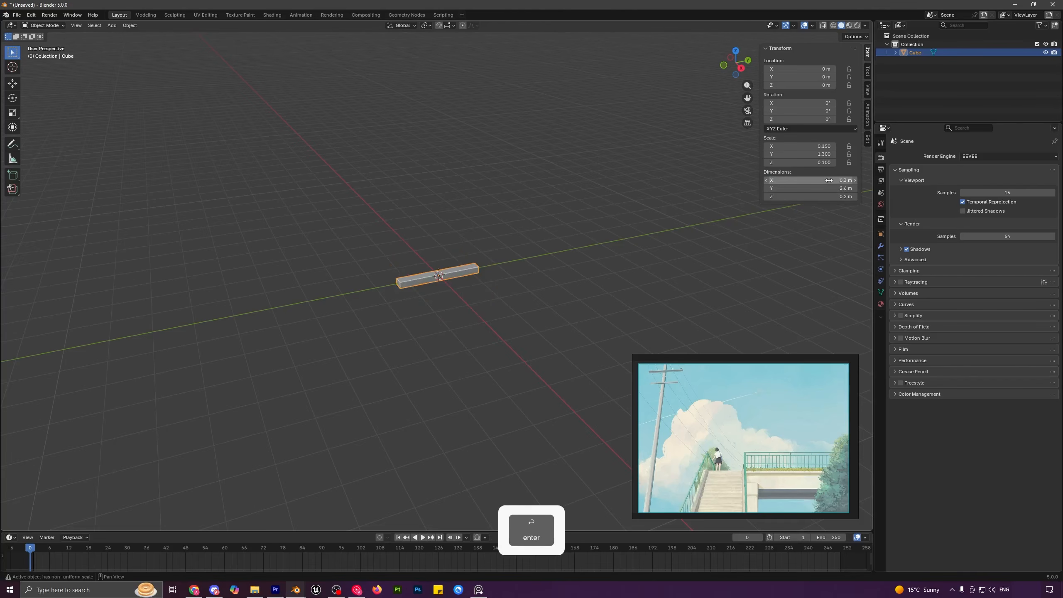
- Add an Array modifier to the block and set its relative Z offset to 1
middle_drag(534, 334, 492, 307)
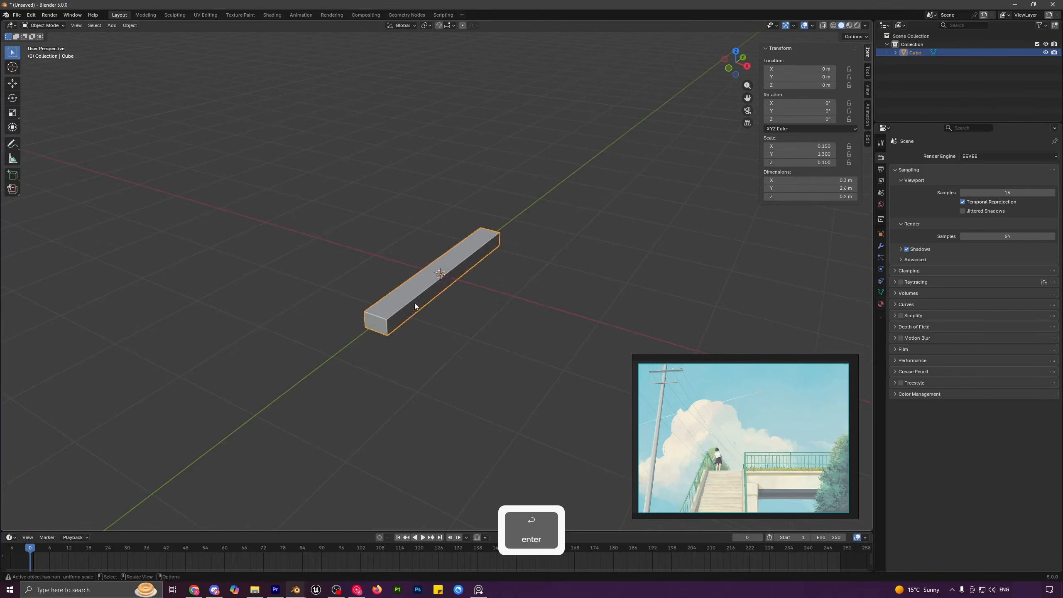
click(881, 250)
click(931, 158)
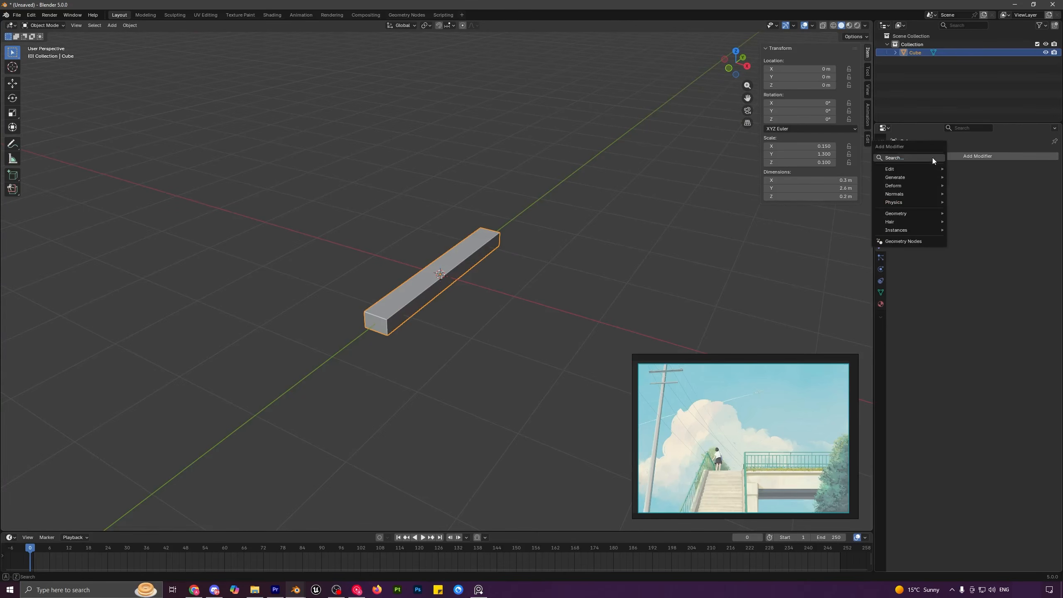
click(932, 158)
click(928, 173)
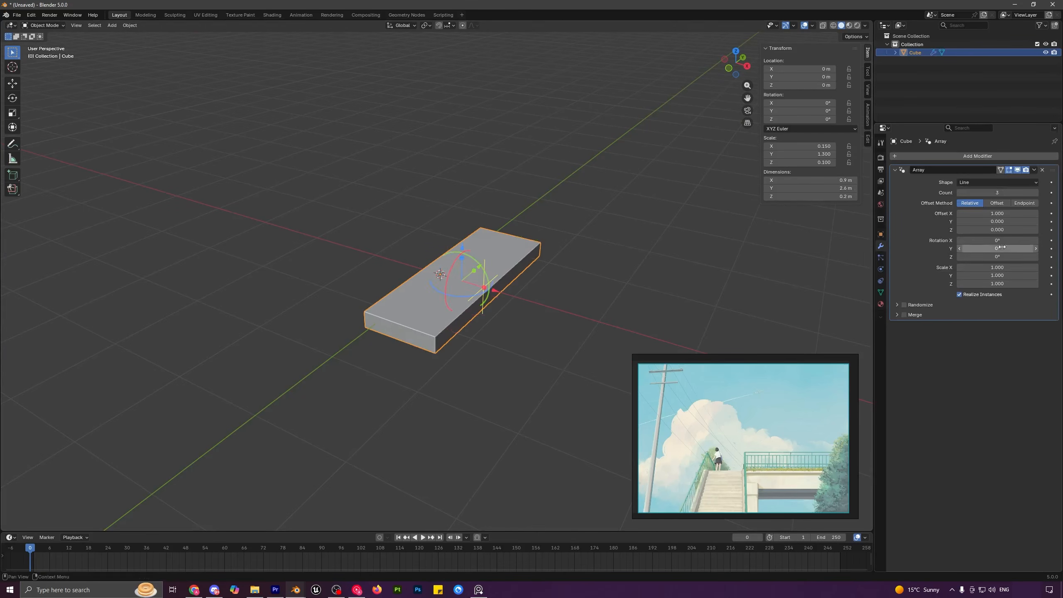
shift+drag(997, 229, 999, 230)
click(999, 230)
text(1)
key(Return)
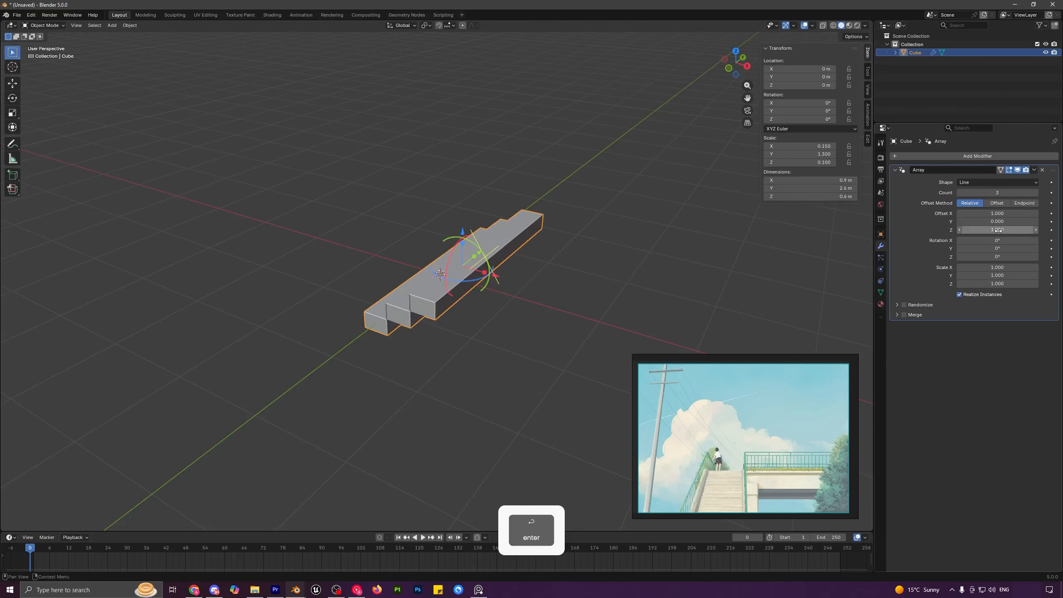
- Set the array's X offset to -0.970 and its count to 21 to form a full staircase
shift+drag(999, 213, 1025, 192)
scroll(411, 248, down, 4)
key(a)
scroll(438, 260, down, 3)
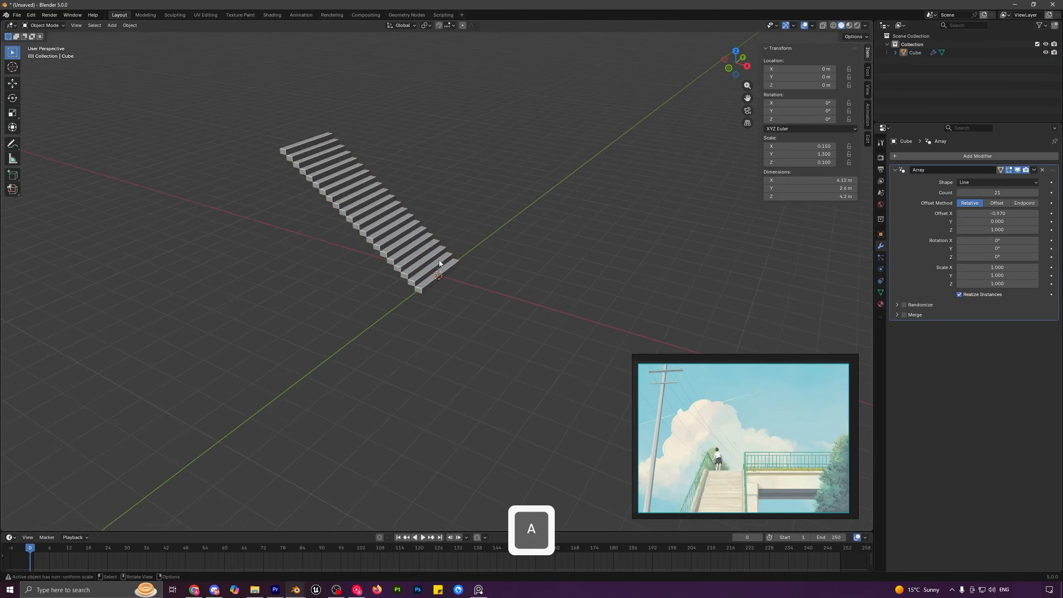
- Add a Bevel modifier to the staircase after the array
middle_drag(439, 259, 426, 281)
scroll(471, 336, up, 4)
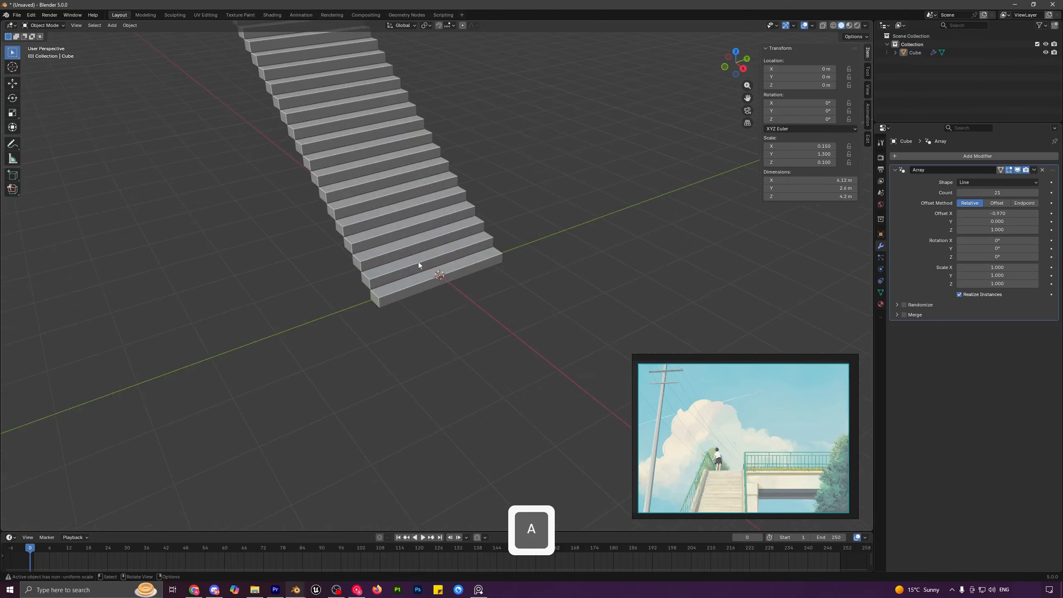
click(962, 154)
mouse_move(957, 168)
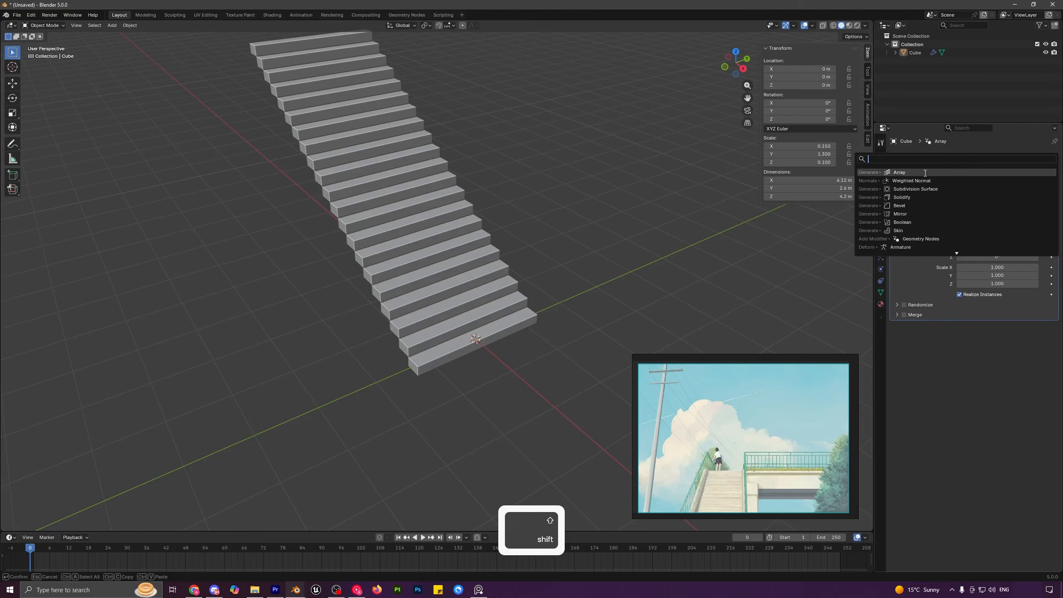
click(923, 205)
- Apply the staircase's scale and refine its bevel to 0.007 m with Harden Normals enabled
click(438, 269)
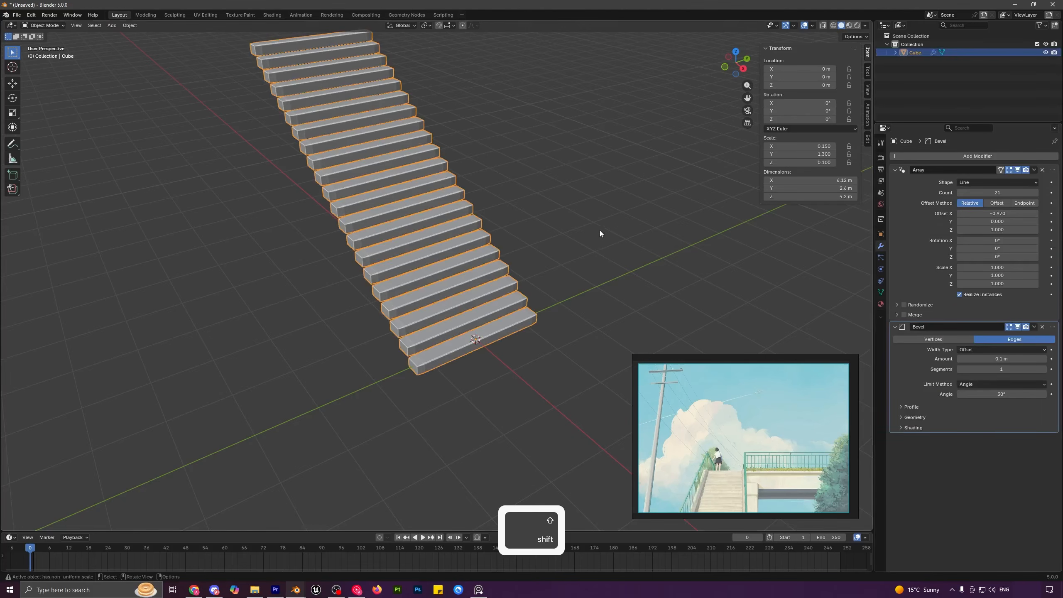
key(ctrl+a)
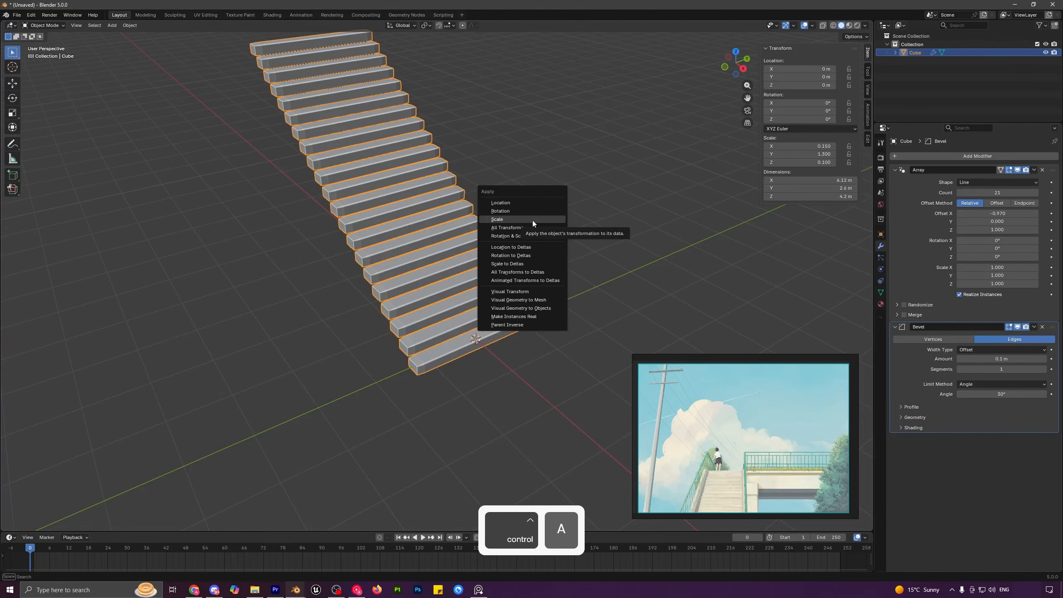
click(532, 219)
drag(1006, 359, 963, 358)
click(962, 427)
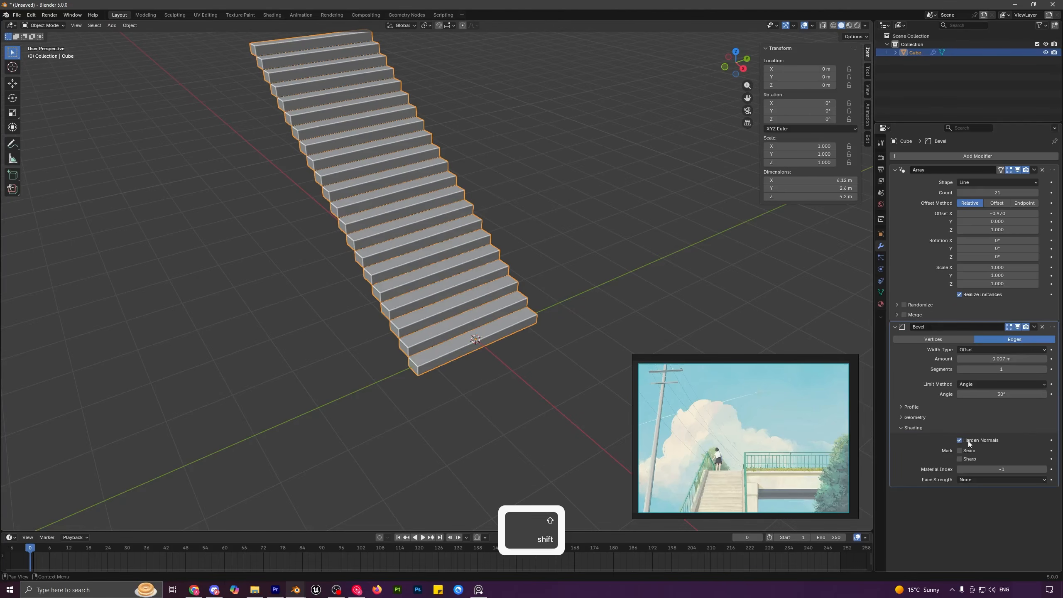
- Fine-tune the array's X offset to about -0.92 so the steps overlap slightly more
drag(1021, 213, 1025, 213)
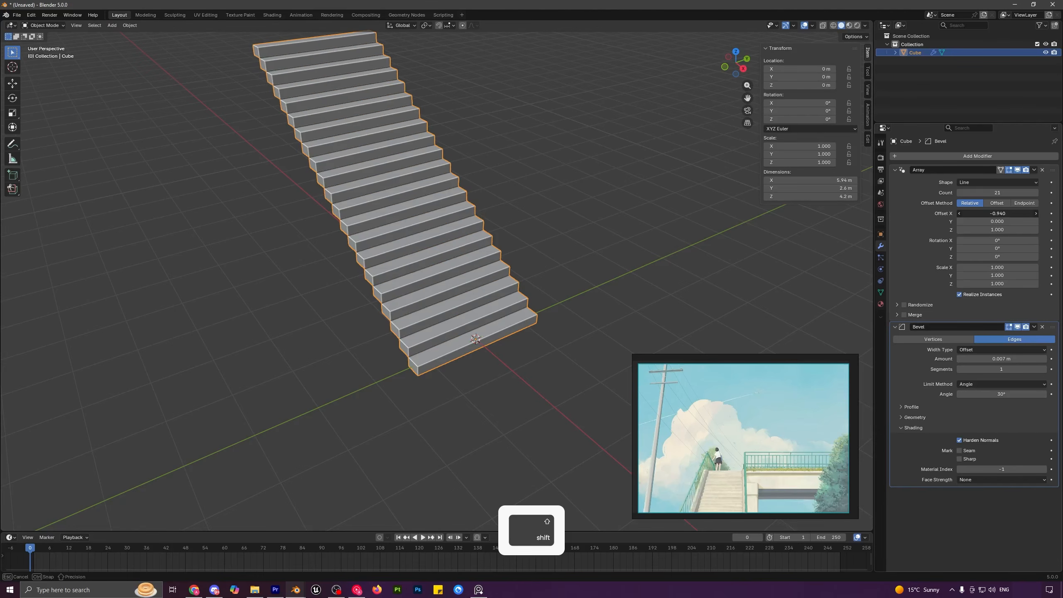
shift+drag(1025, 213, 1030, 213)
scroll(560, 238, down, 2)
key(a)
middle_drag(433, 271, 462, 309)
scroll(743, 483, up, 5)
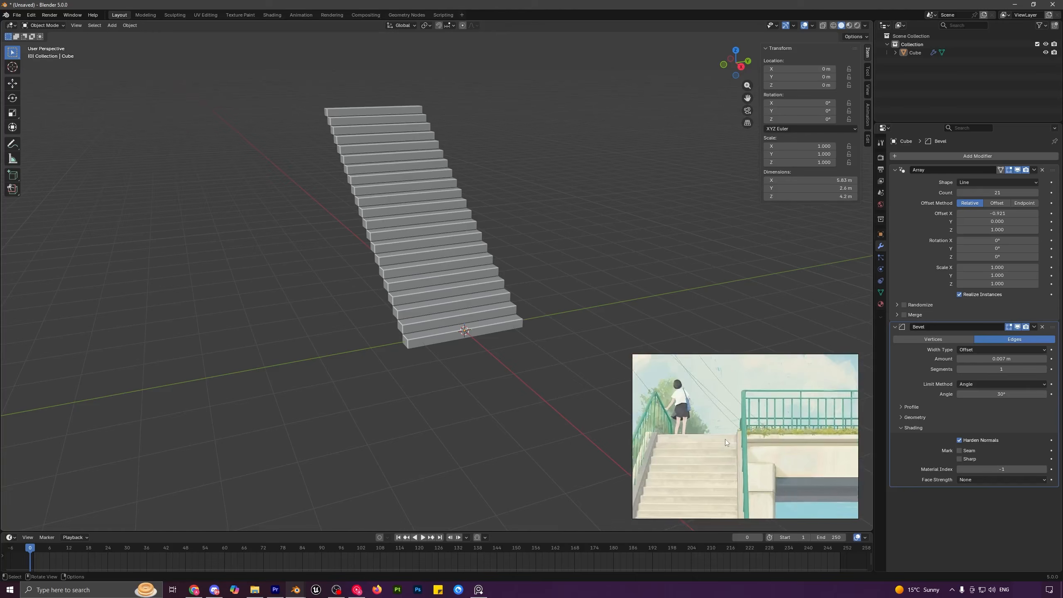
- Add a second cube at the foot of the stairs and scale it to about 0.44 m
key(shift+a)
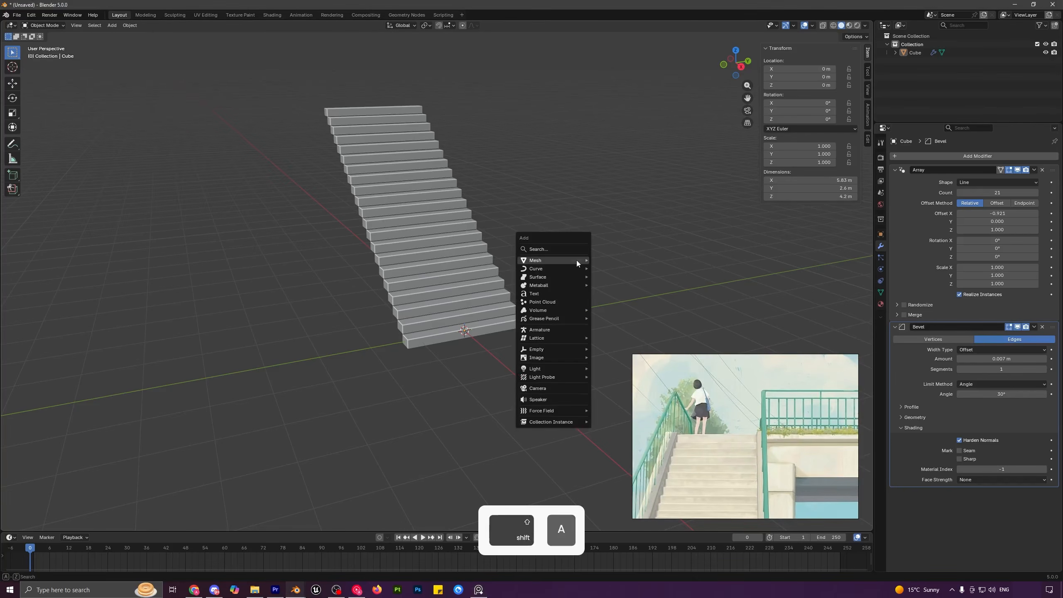
mouse_move(556, 255)
click(610, 269)
middle_drag(590, 277, 625, 320)
key(s)
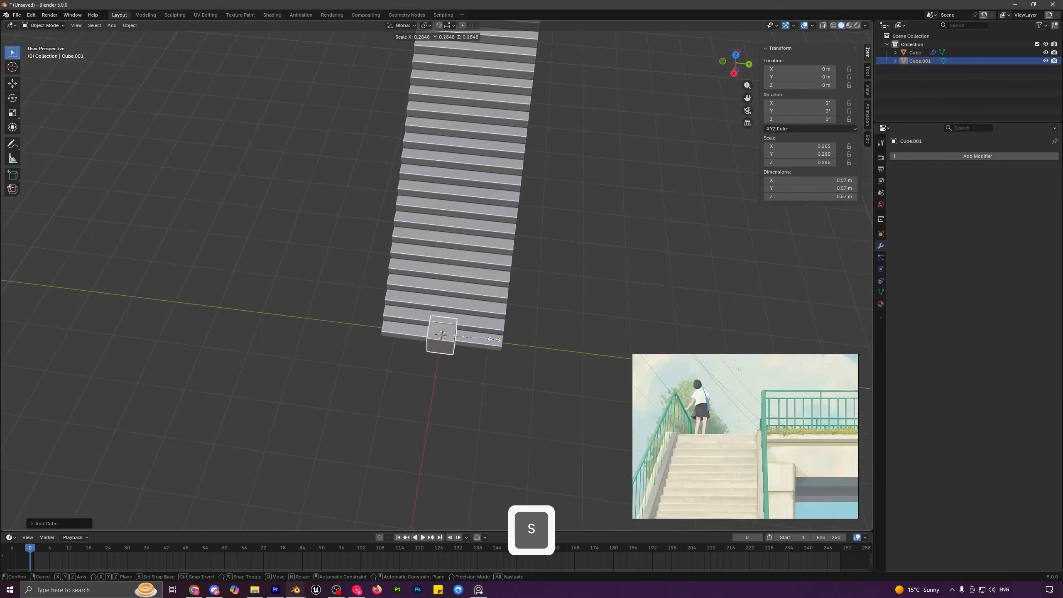
click(555, 328)
- Move the small cube along Y to about -1.36 m beside the bottom step and thin it to about 0.22 m in Y
key(g)
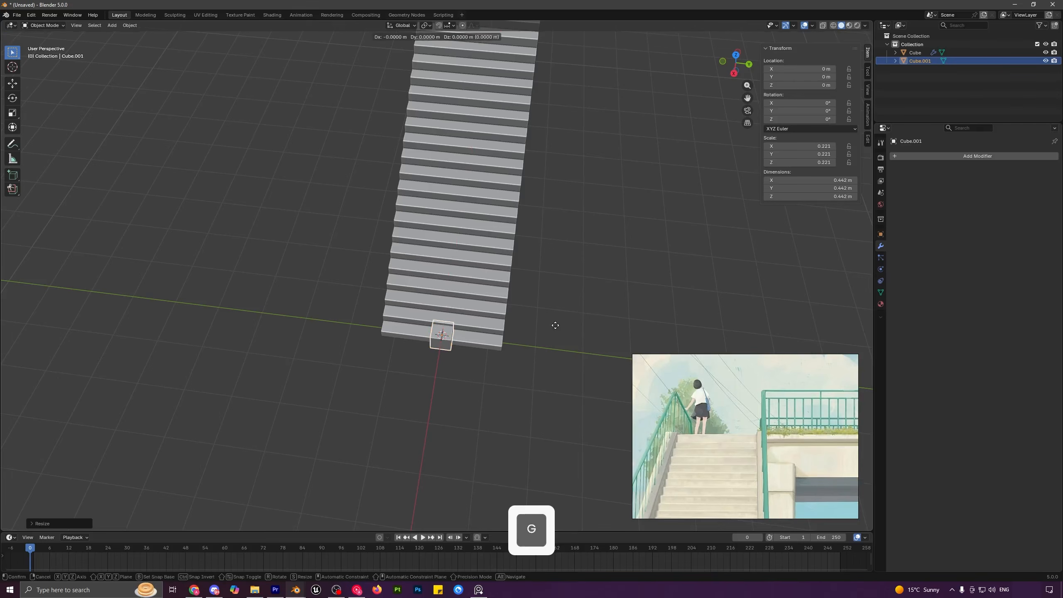
key(y)
click(490, 342)
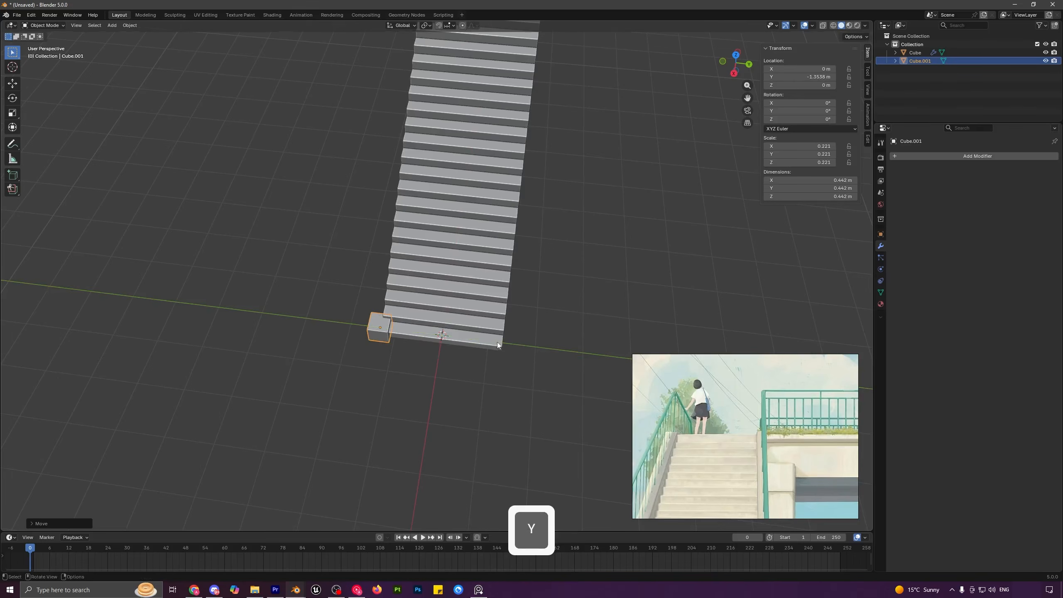
key(s)
key(y)
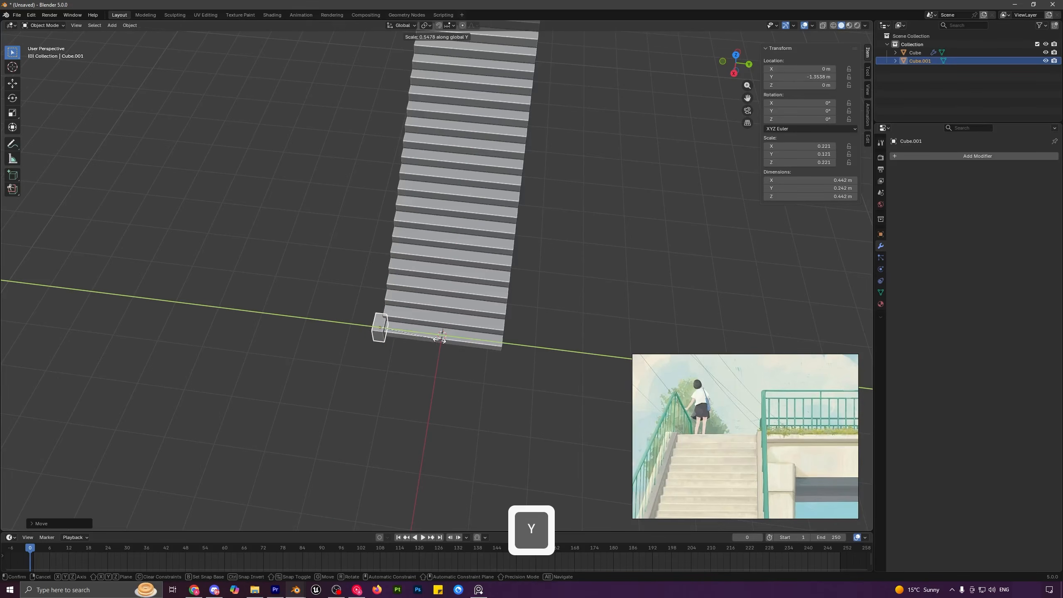
click(434, 338)
- Add a Mirror modifier to the side block, using the staircase as mirror object and only the Y axis
click(937, 156)
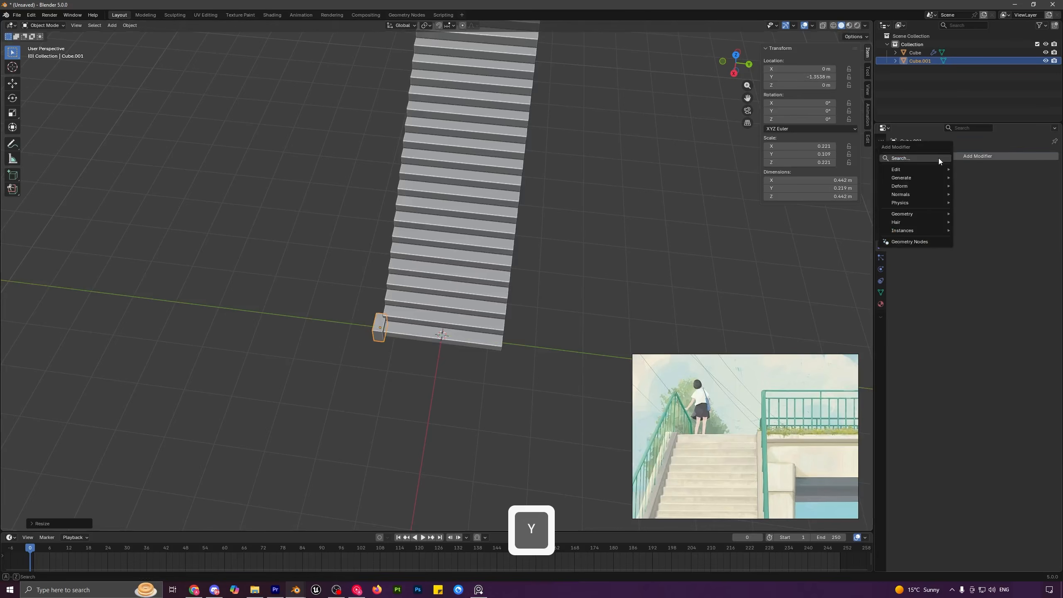
key(space)
click(912, 215)
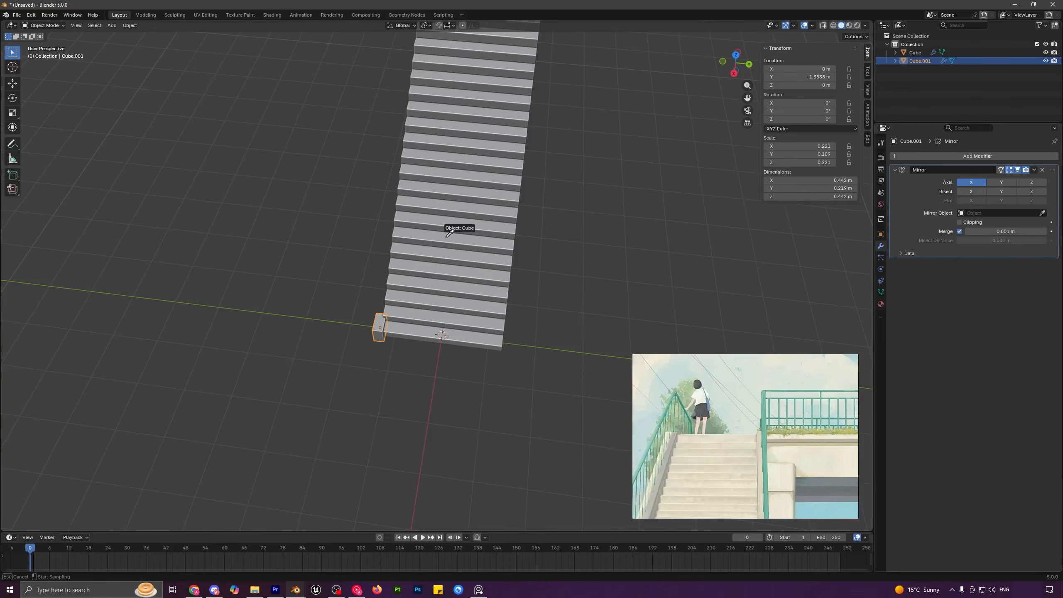
click(449, 235)
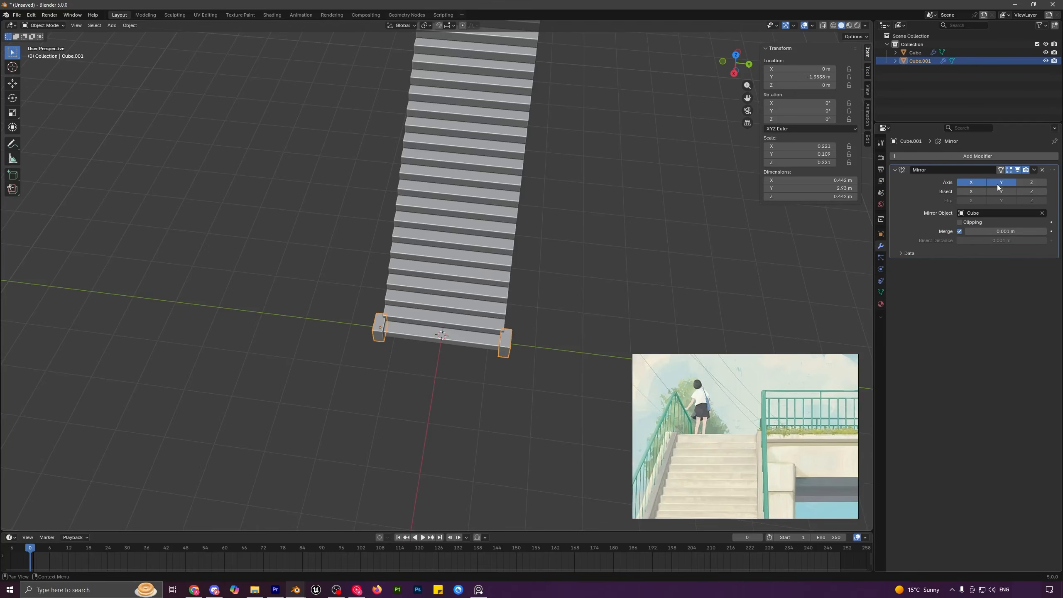
middle_drag(492, 337, 523, 320)
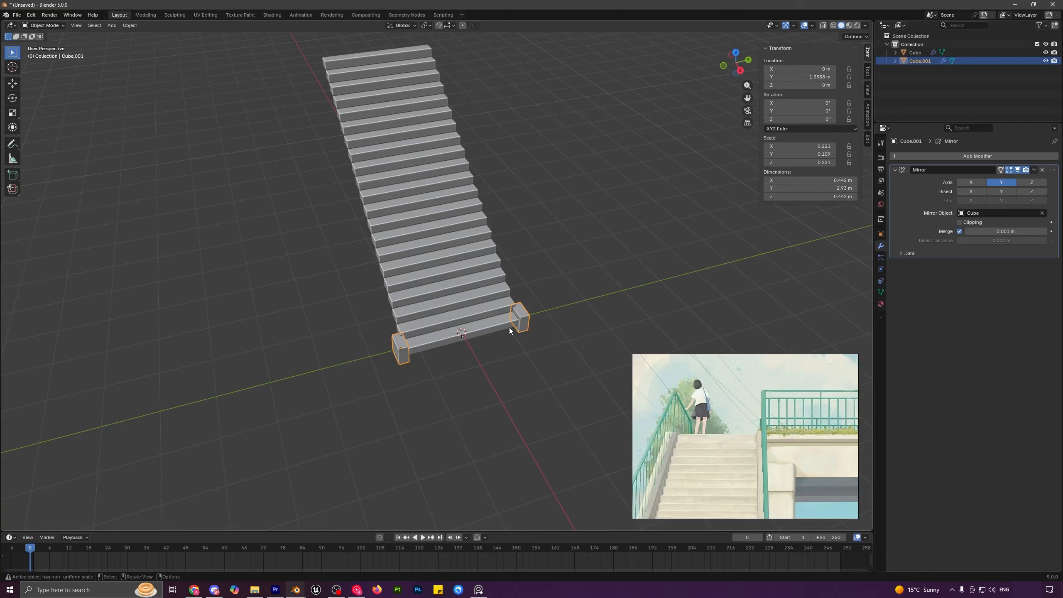
- In front view with X-ray on, stretch the side block's rear vertices about 5.6 m along -X and 4.2 m up to the top step
key(KP_1)
scroll(510, 328, up, 1)
key(Tab)
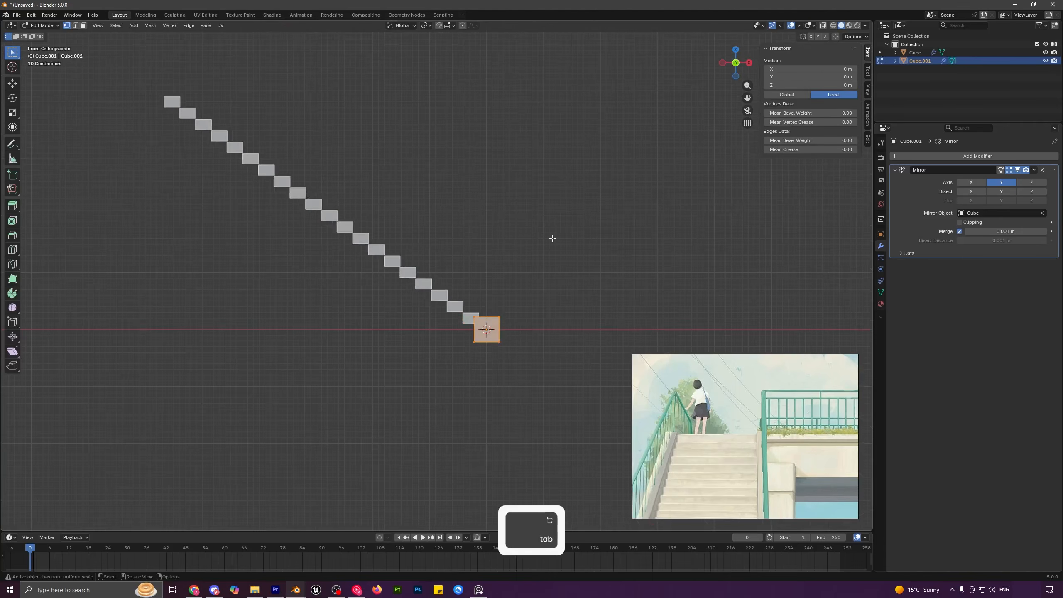
click(823, 26)
shift+middle_drag(491, 346, 529, 314)
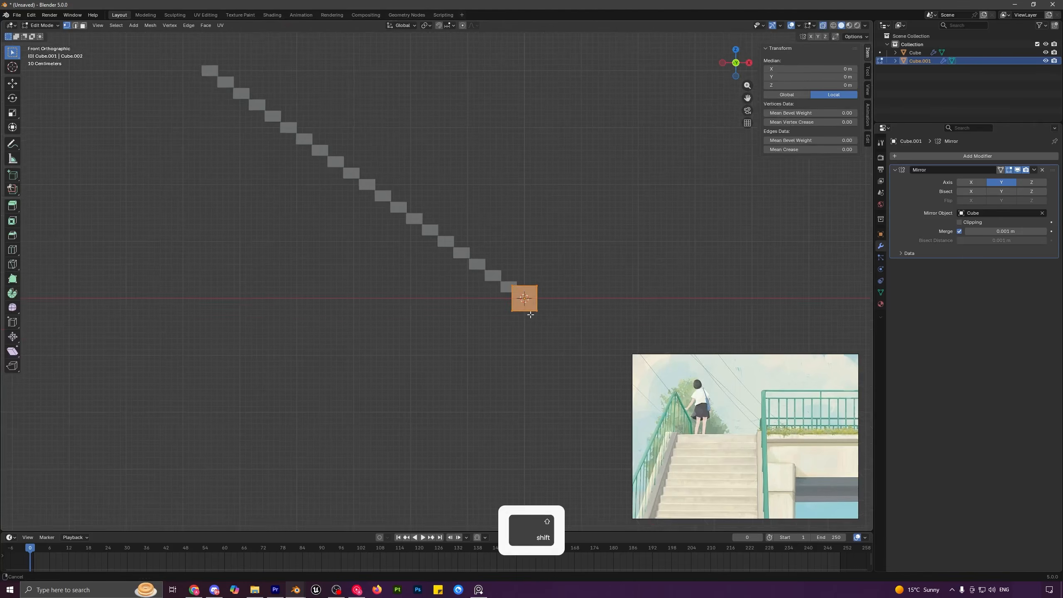
drag(484, 275, 521, 347)
shift+middle_drag(475, 247, 558, 350)
key(g)
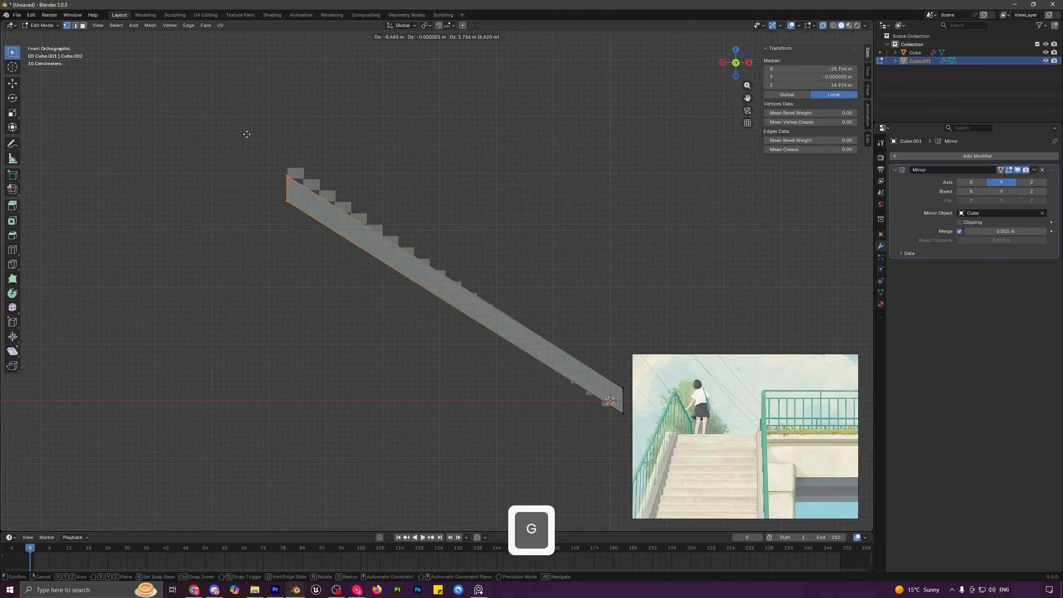
key(shift)
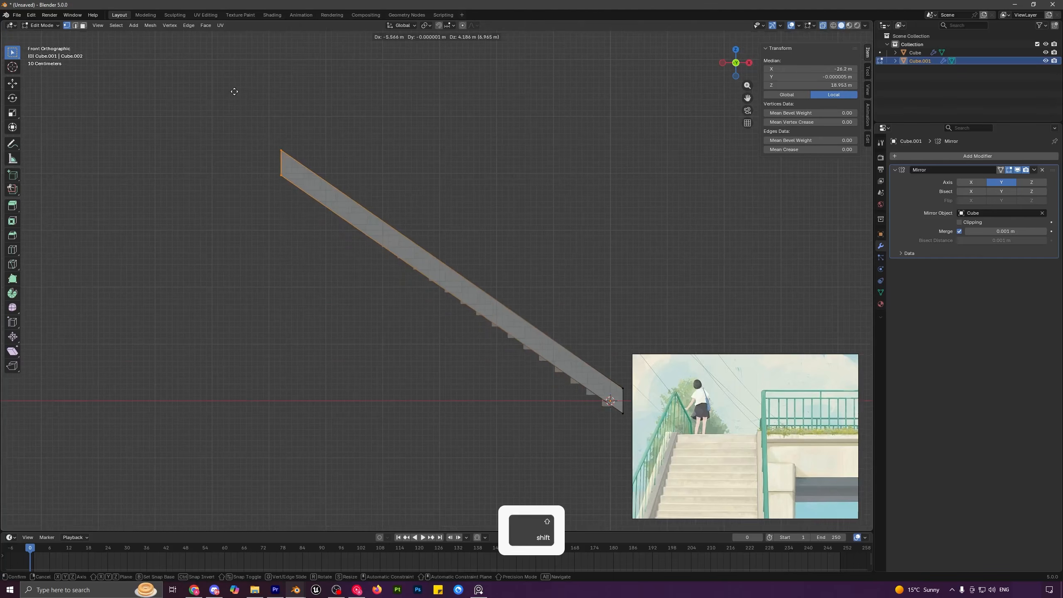
click(234, 92)
- Shift the side beam's lower end slightly down and inward, fine-tuning its height along Z to align with the bottom step
shift+middle_drag(652, 419, 376, 328)
key(g)
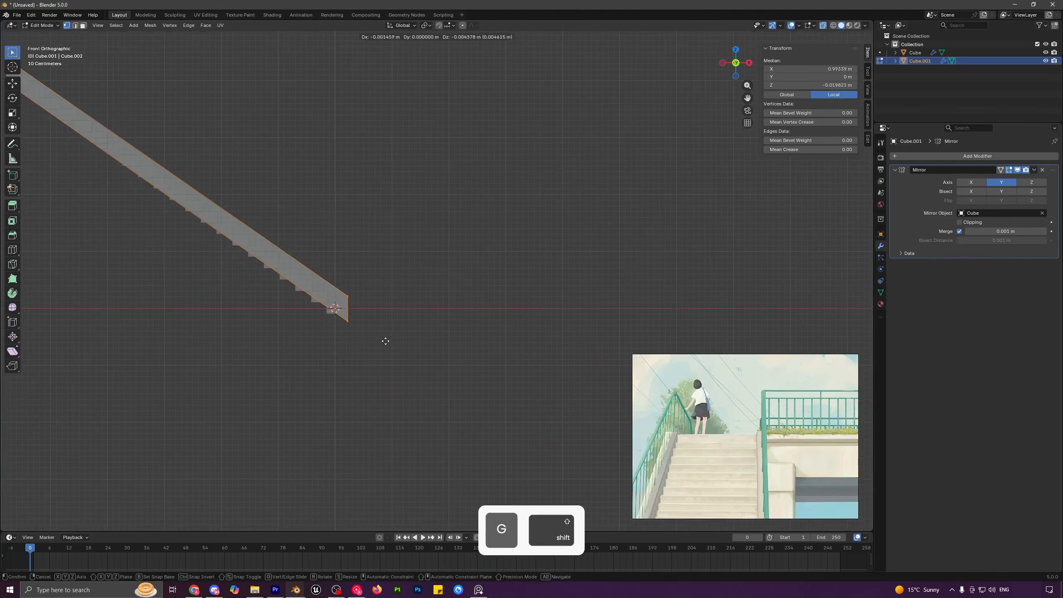
click(366, 389)
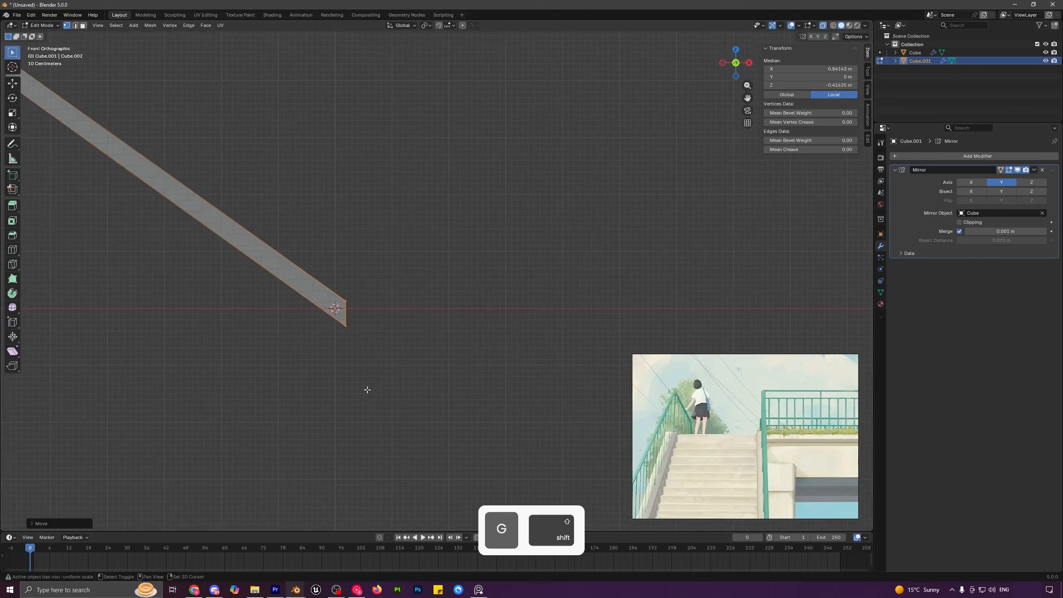
shift+middle_drag(366, 387, 514, 329)
key(g)
key(z)
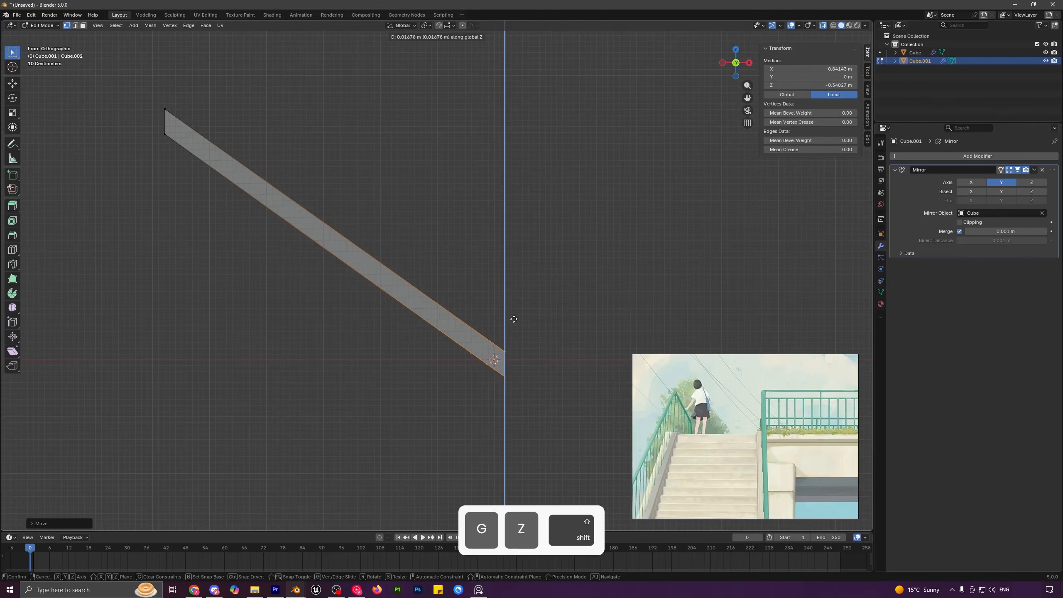
click(513, 327)
- Fine-tune the height of the side beam's upper end along Z and return to Object Mode
shift+middle_drag(202, 187, 283, 236)
drag(208, 134, 280, 207)
key(g)
key(z)
click(279, 205)
key(Tab)
middle_drag(279, 205, 357, 306)
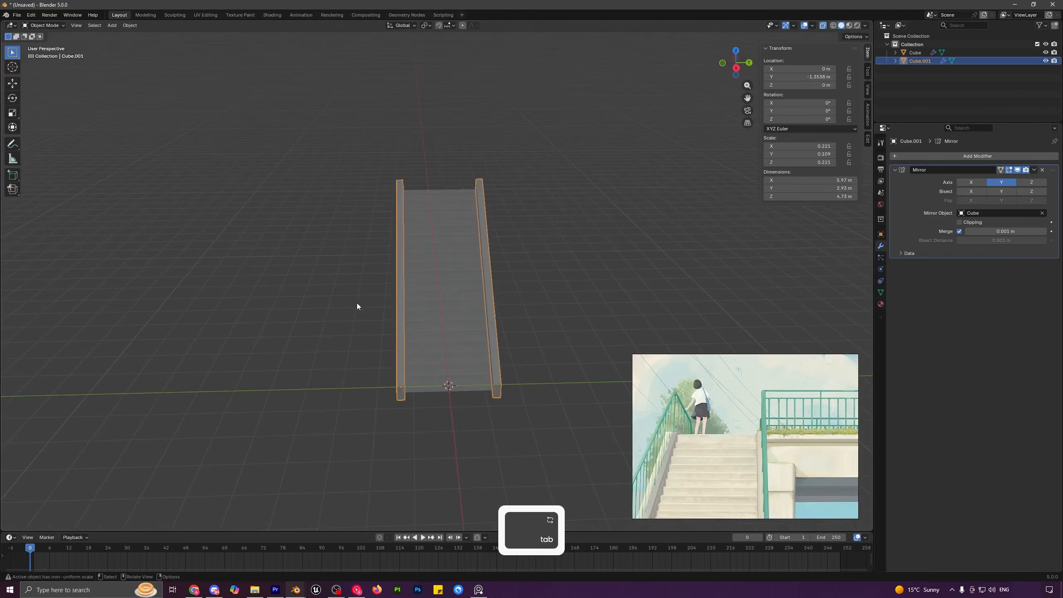
- Turn off X-ray display and apply the side beam object's scale
click(820, 27)
scroll(561, 226, down, 3)
key(alt+a)
middle_drag(561, 226, 441, 337)
scroll(442, 337, up, 5)
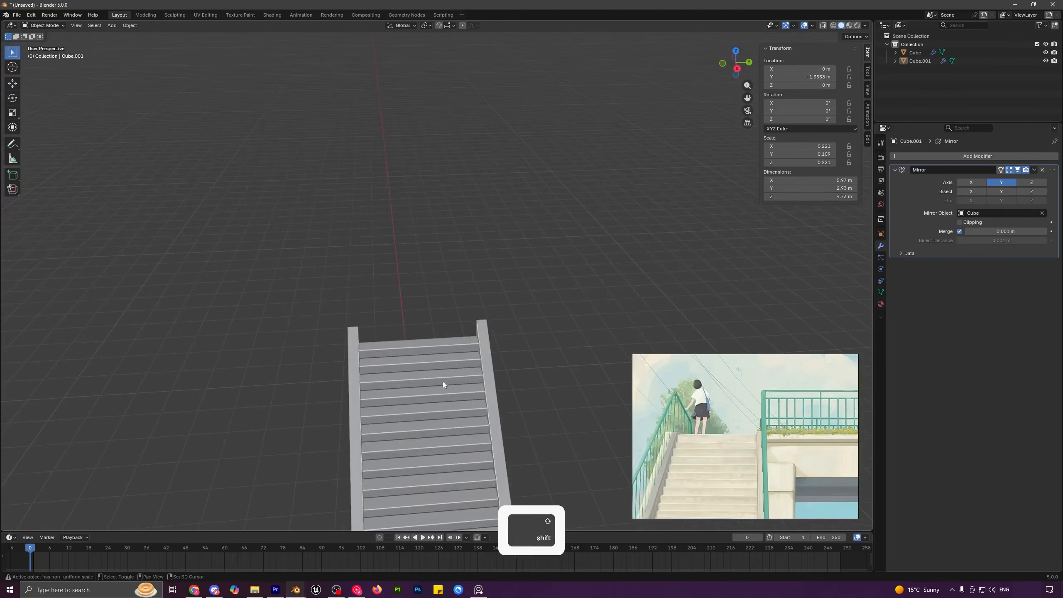
shift+middle_drag(443, 384, 391, 293)
middle_drag(391, 293, 432, 294)
click(251, 335)
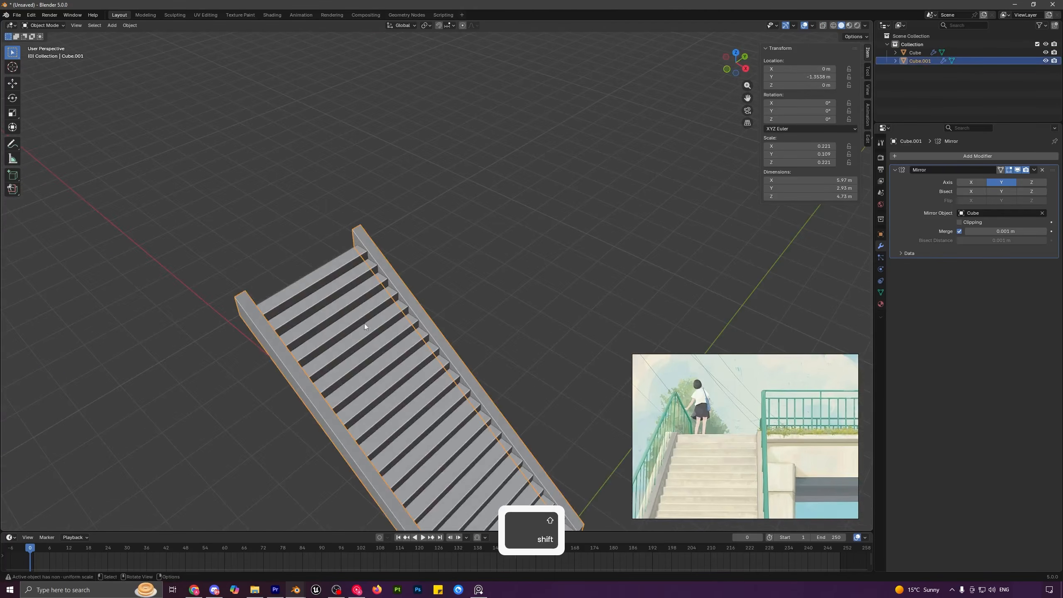
key(ctrl+a)
click(436, 289)
- Extrude the side beam's upper end face about 4.8 m horizontally along -X
key(Tab)
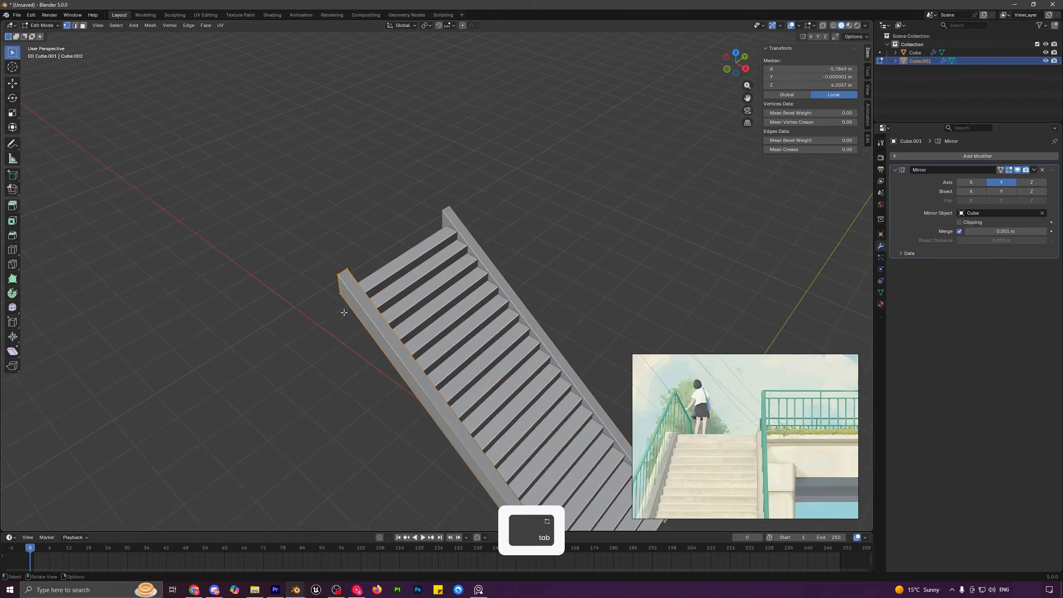
middle_drag(391, 301, 464, 316)
key(3)
key(e)
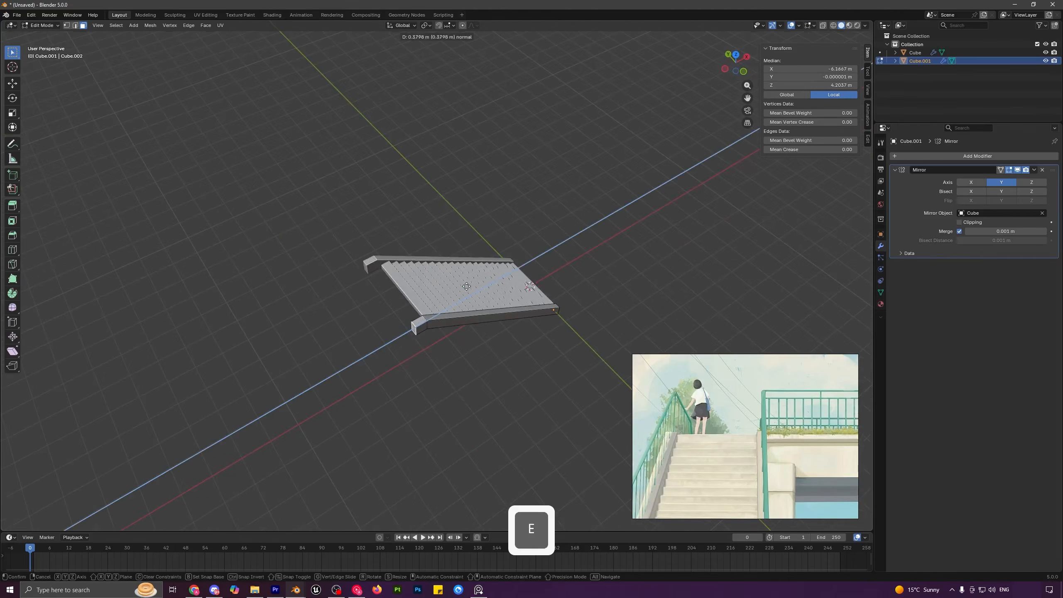
click(378, 348)
- Move the extruded beam end about 1.9 m farther along -X and return to Object Mode
middle_drag(379, 348, 465, 282)
key(g)
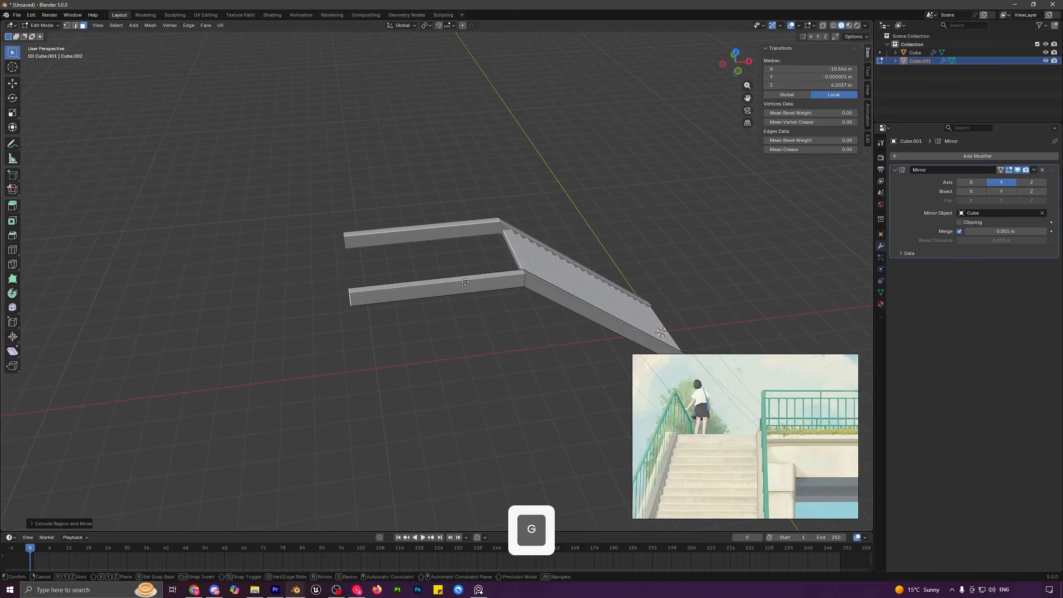
key(x)
click(655, 388)
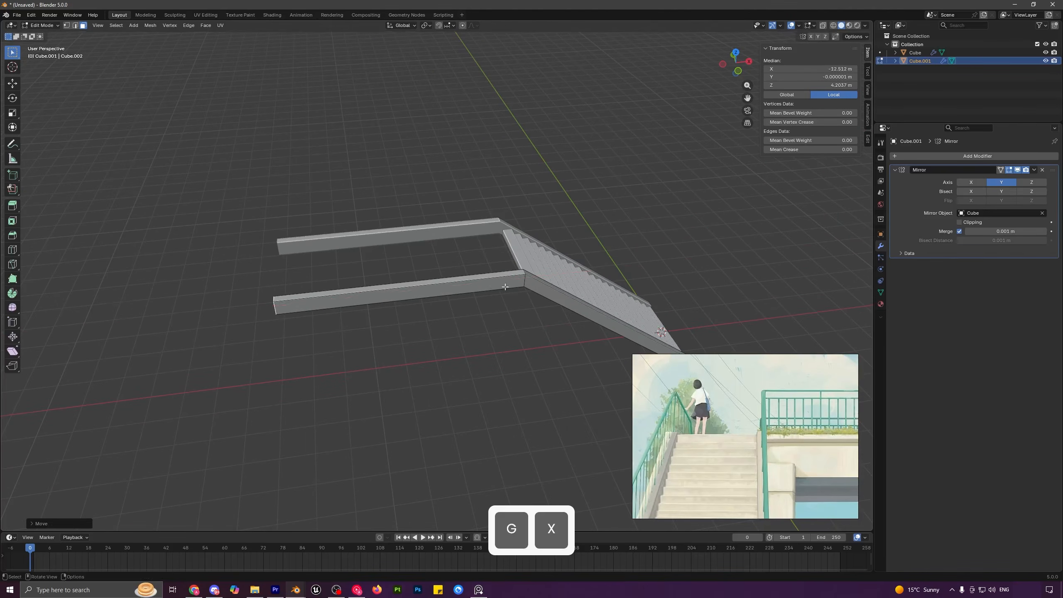
key(Tab)
middle_drag(538, 252, 360, 256)
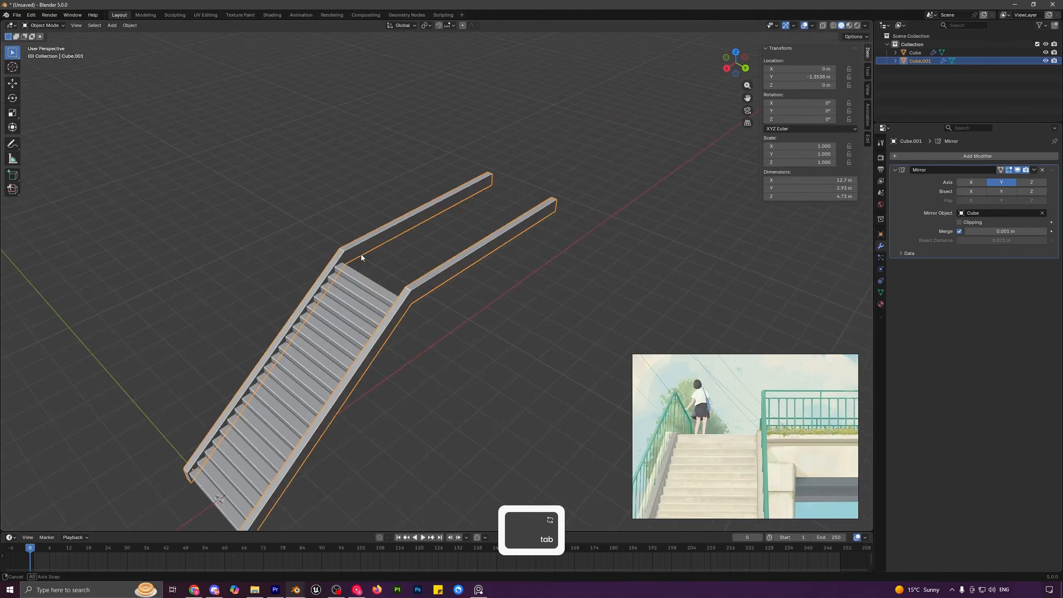
- Delete the inner side face of the beam's horizontal extension behind the top step
key(Tab)
scroll(419, 271, up, 2)
key(3)
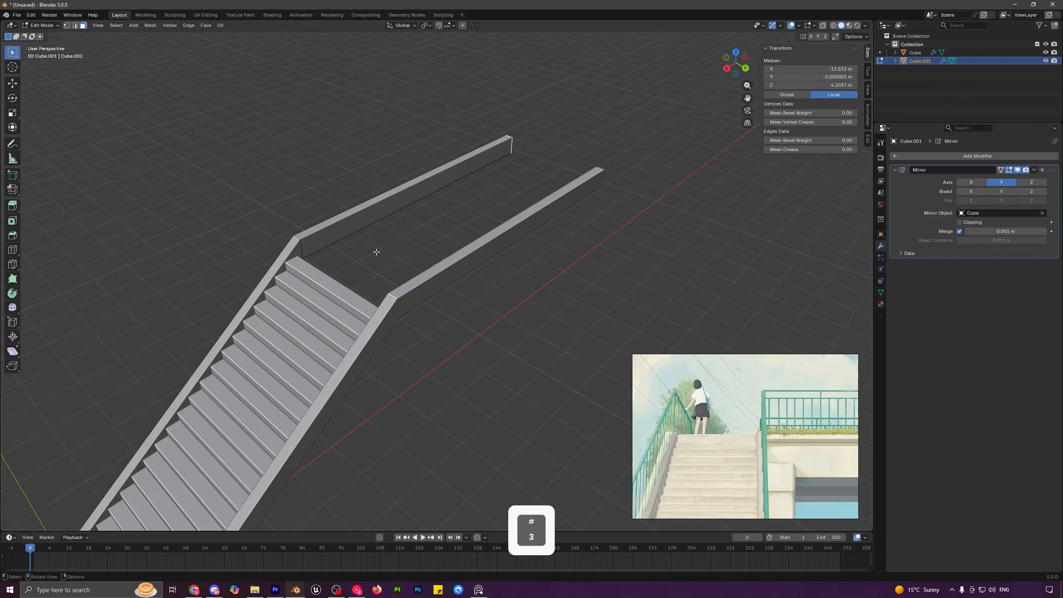
click(338, 235)
key(x)
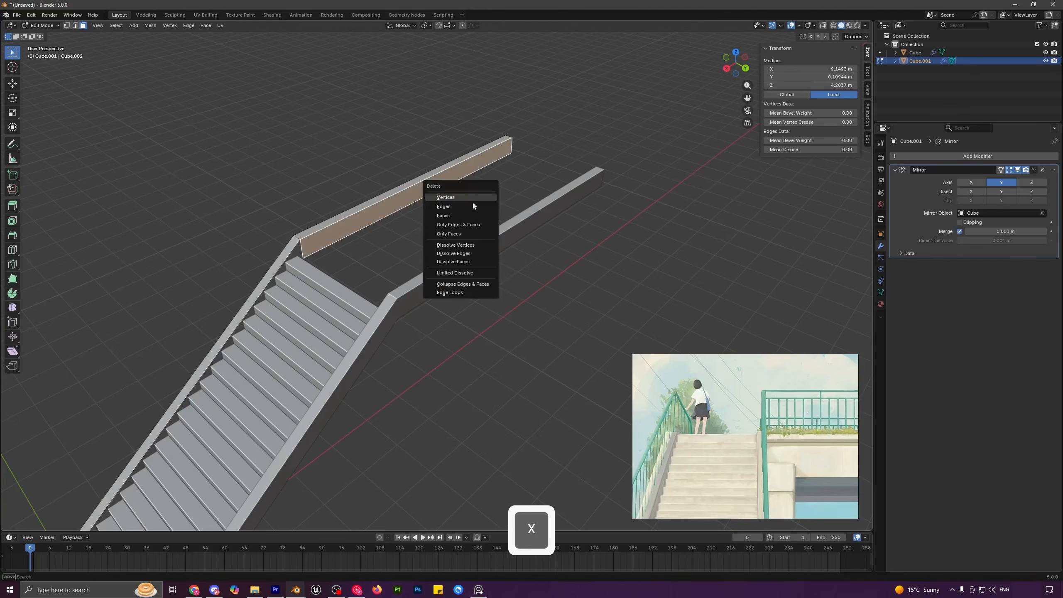
click(460, 218)
- Enable Clipping on the Mirror modifier and extrude the border loop of the deleted face in place
middle_drag(459, 255, 364, 237)
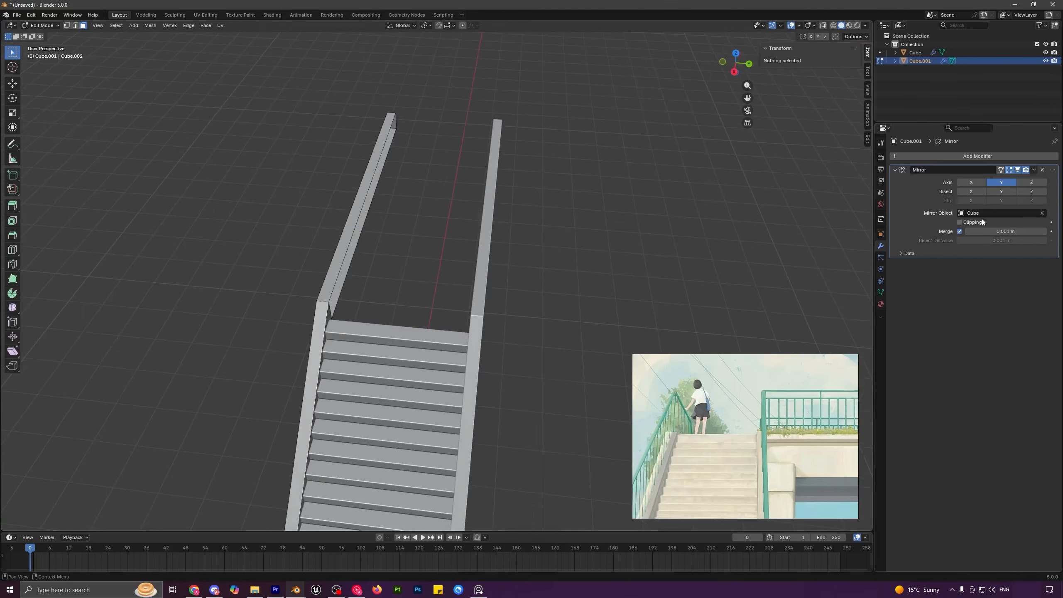
middle_drag(318, 251, 399, 238)
key(1)
alt+click(319, 242)
key(e)
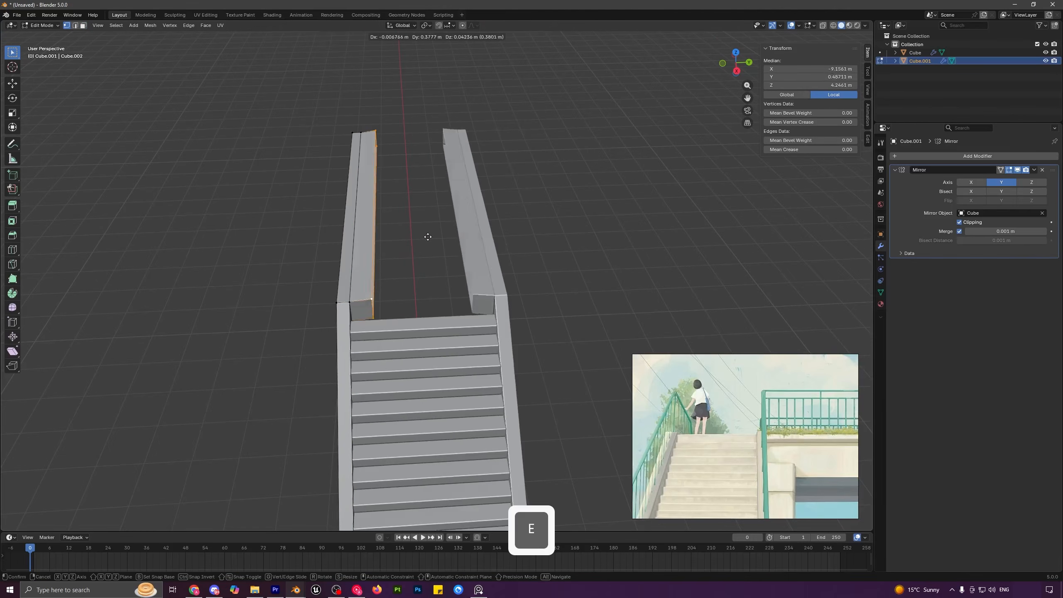
key(x)
right_click(428, 237)
- Move the extruded loop along Y to the mirror centre to close the landing, and return to Object Mode
key(g)
key(y)
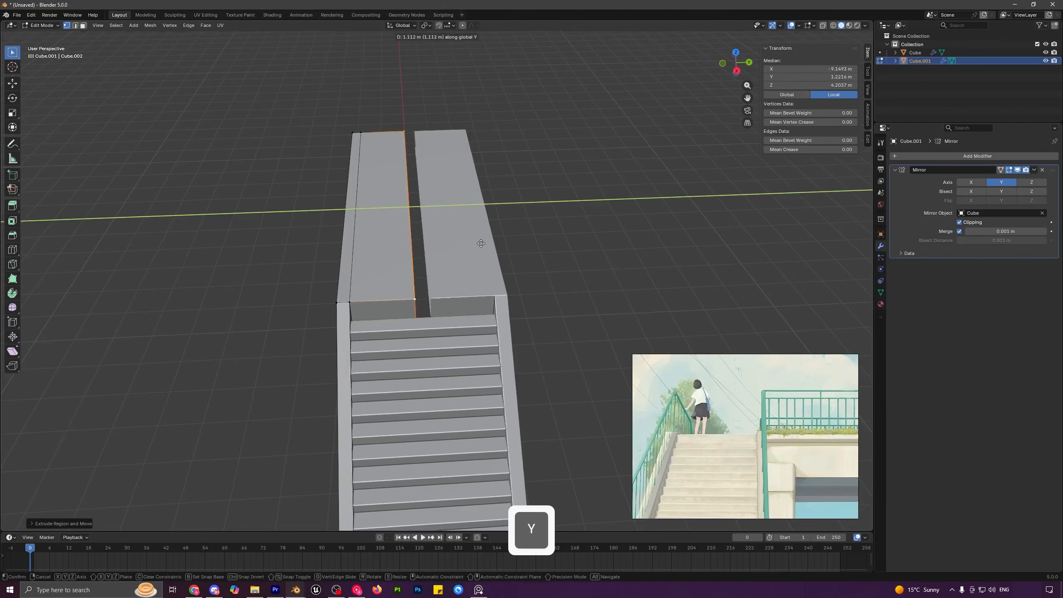
click(519, 251)
key(Tab)
middle_drag(518, 251, 288, 251)
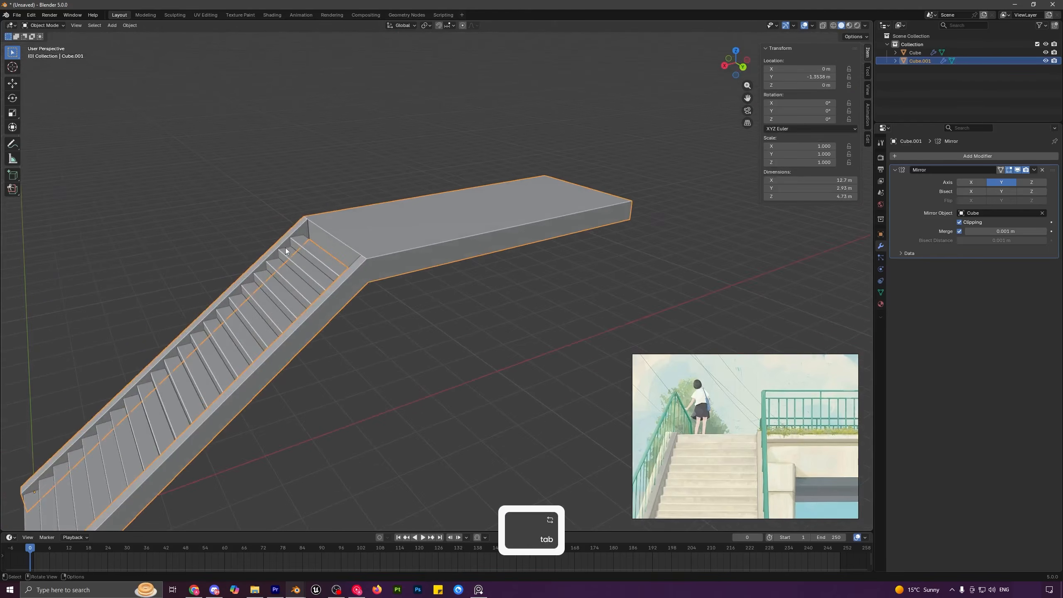
- Set the staircase's Array count to 22 so the steps reach the landing
click(307, 251)
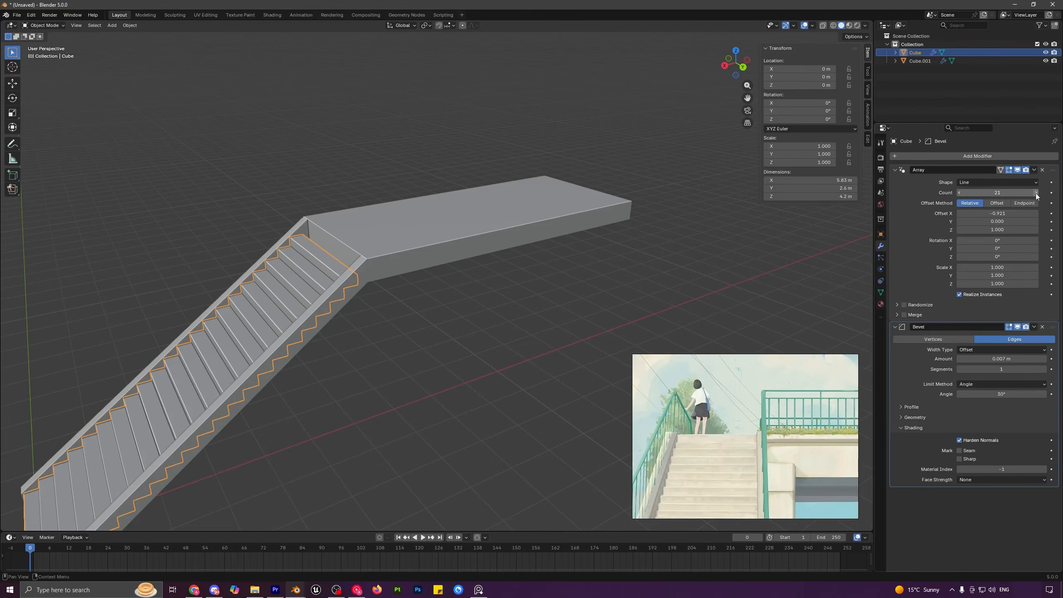
key(a)
scroll(336, 260, down, 1)
click(343, 263)
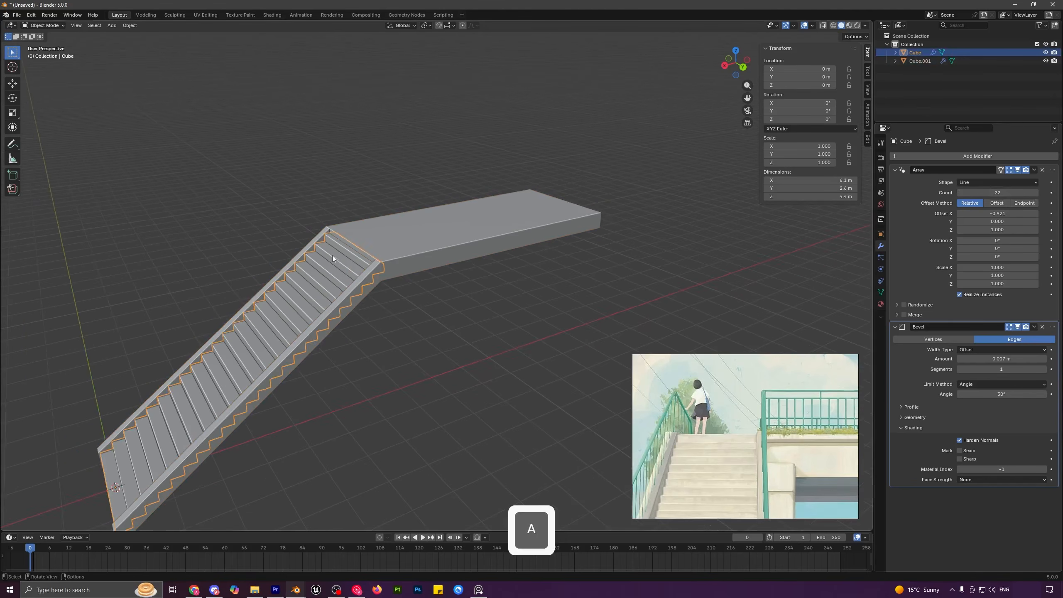
- Lower the staircase about 0.07 m along Z and shift it about 0.05 m along +X, then deselect it
key(g)
key(z)
click(355, 268)
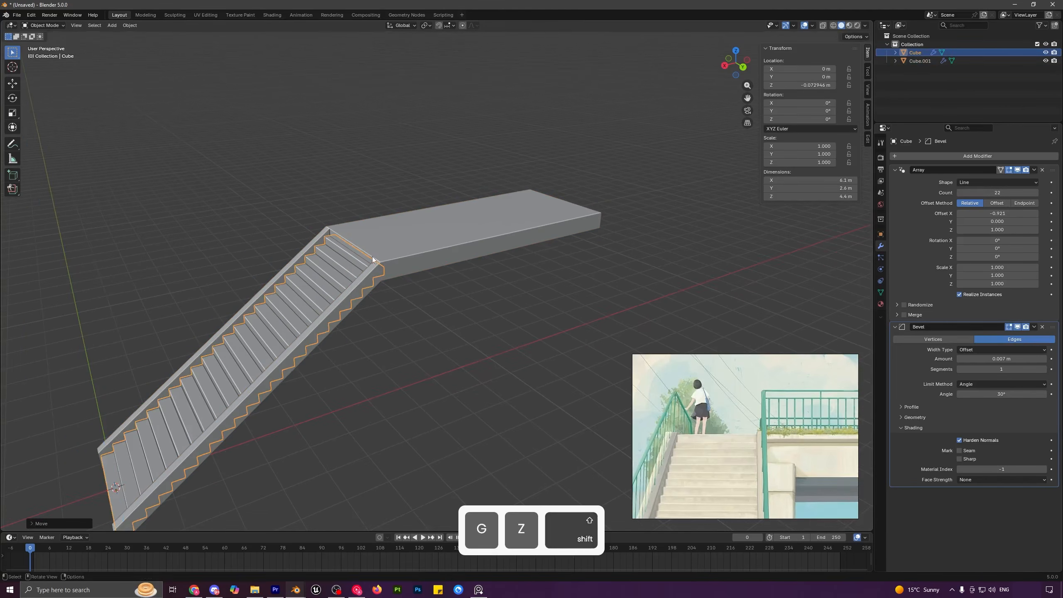
key(g)
key(x)
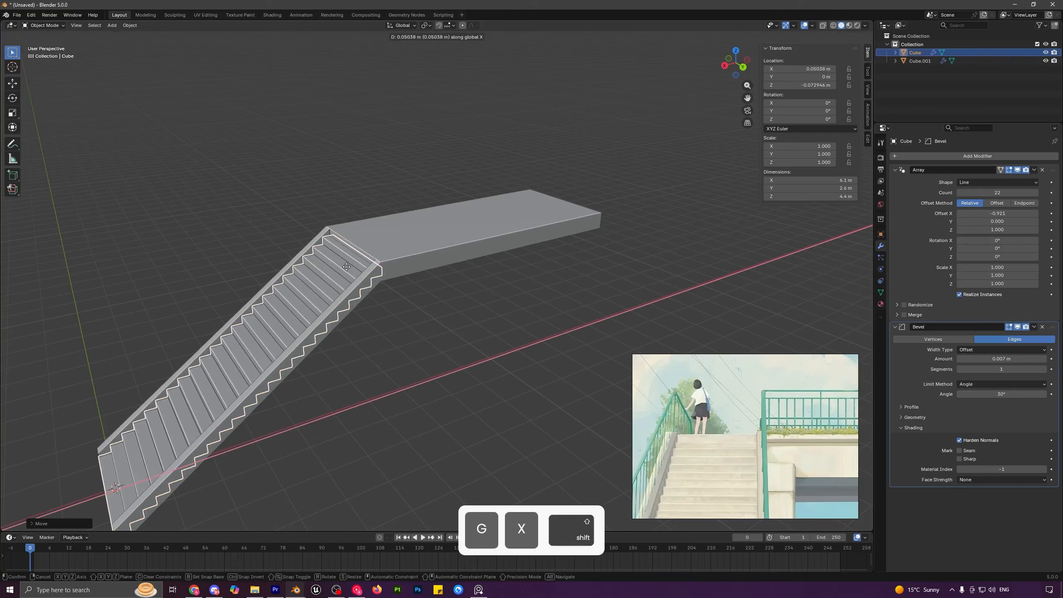
click(347, 266)
key(a)
- Select the side beam and landing object and apply its scale
middle_drag(391, 268, 504, 243)
click(465, 218)
key(a)
scroll(496, 218, down, 2)
scroll(503, 243, up, 1)
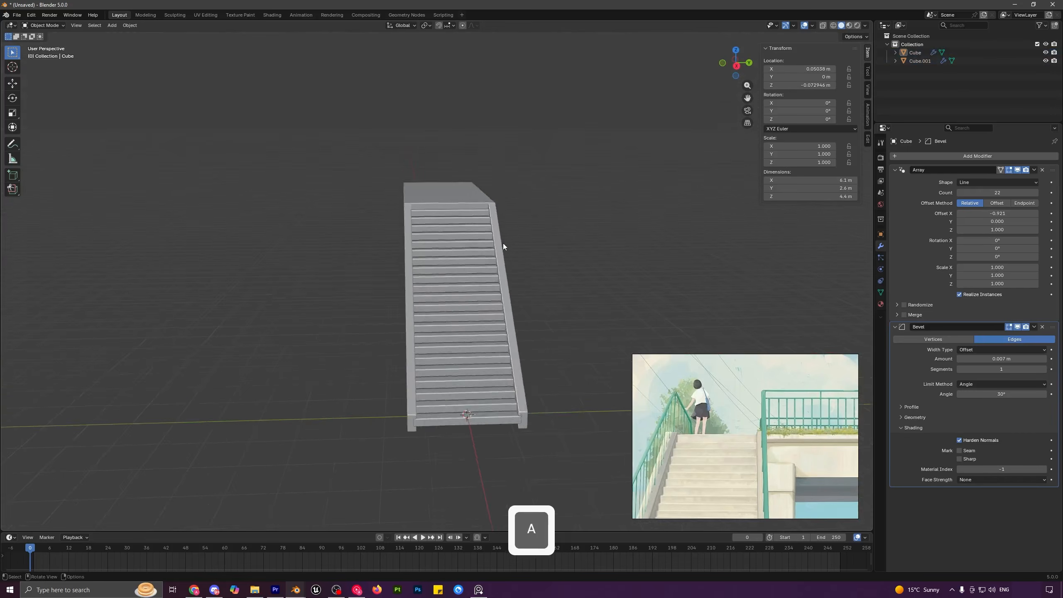
click(455, 183)
key(ctrl+a)
click(631, 207)
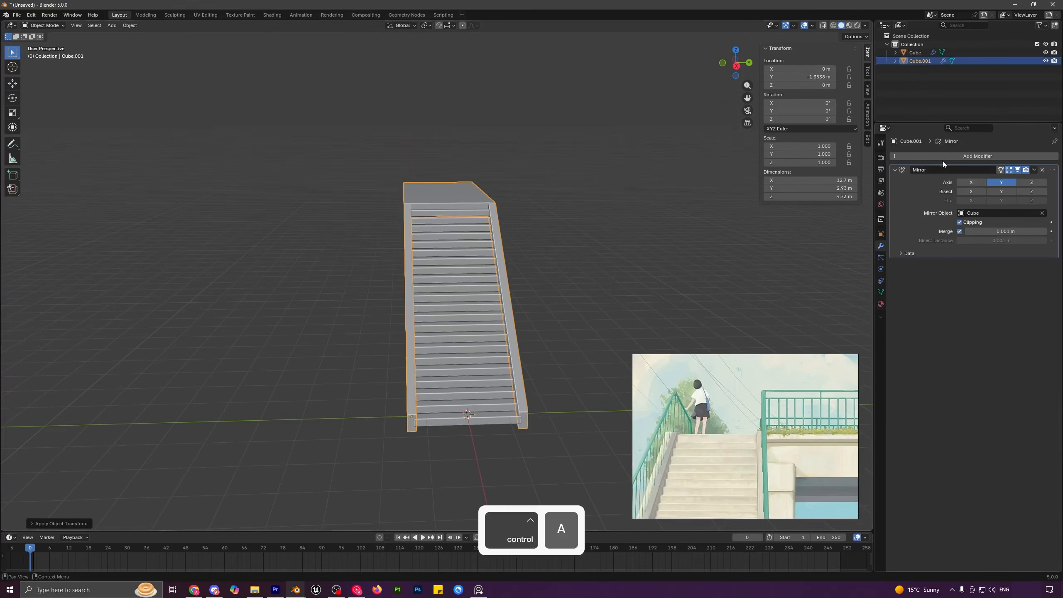
- Add a Bevel modifier to the beam and landing object with a 0.008 m amount and Harden Normals enabled
click(940, 157)
click(938, 164)
click(936, 185)
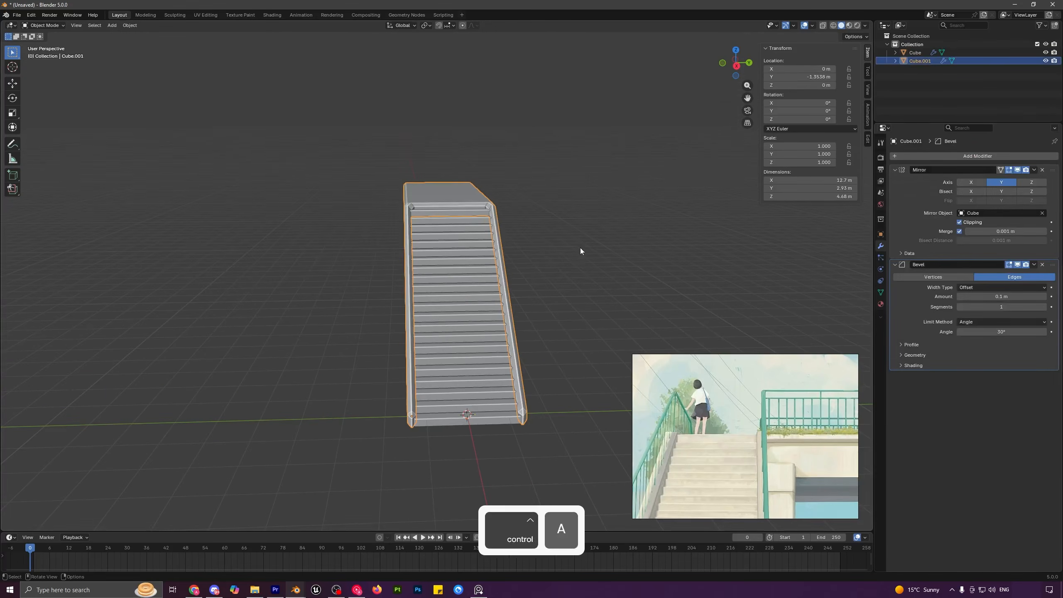
mouse_move(1001, 296)
mouse_down()
mouse_move(979, 296)
mouse_move(1001, 295)
mouse_up()
scroll(549, 249, up, 5)
mouse_move(550, 249)
shift+middle_down()
mouse_move(513, 261)
mouse_move(538, 265)
shift+middle_up()
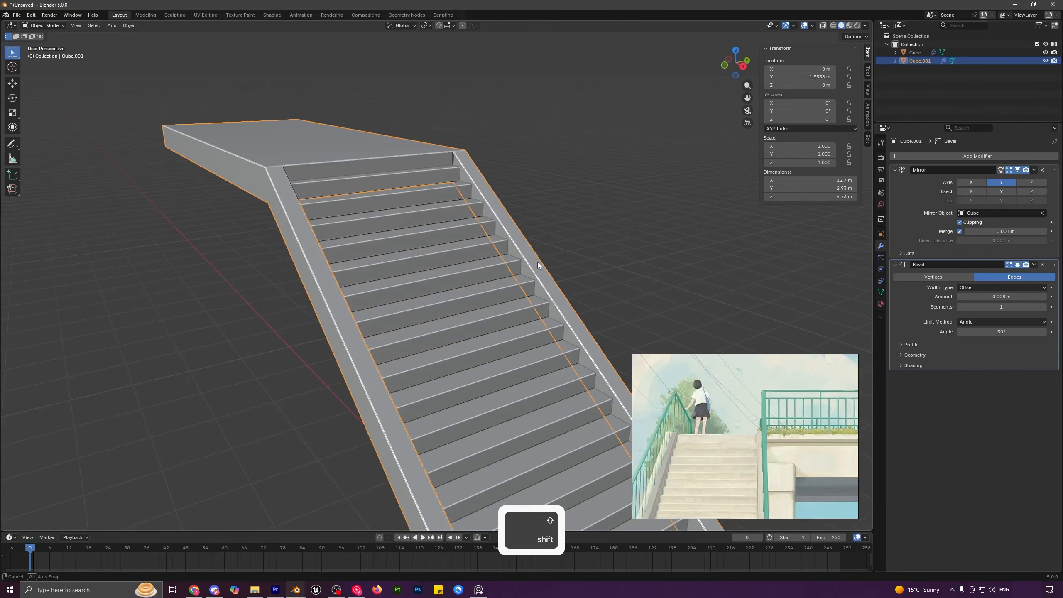
click(913, 364)
scroll(463, 272, down, 5)
key(alt+a)
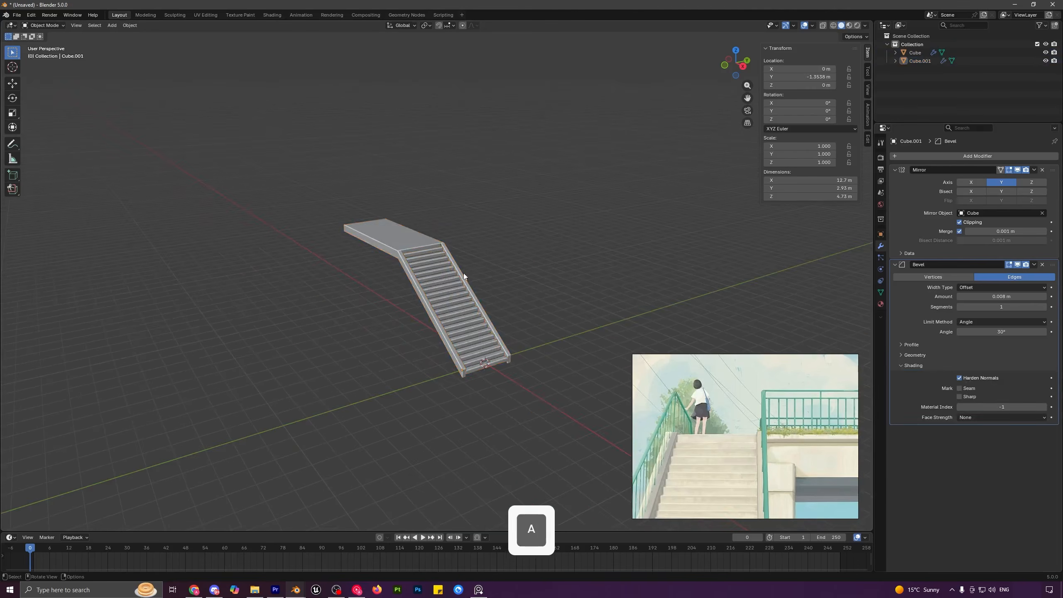
- From the right orthographic view, add a camera at the world origin facing the staircase
middle_drag(463, 272, 422, 265)
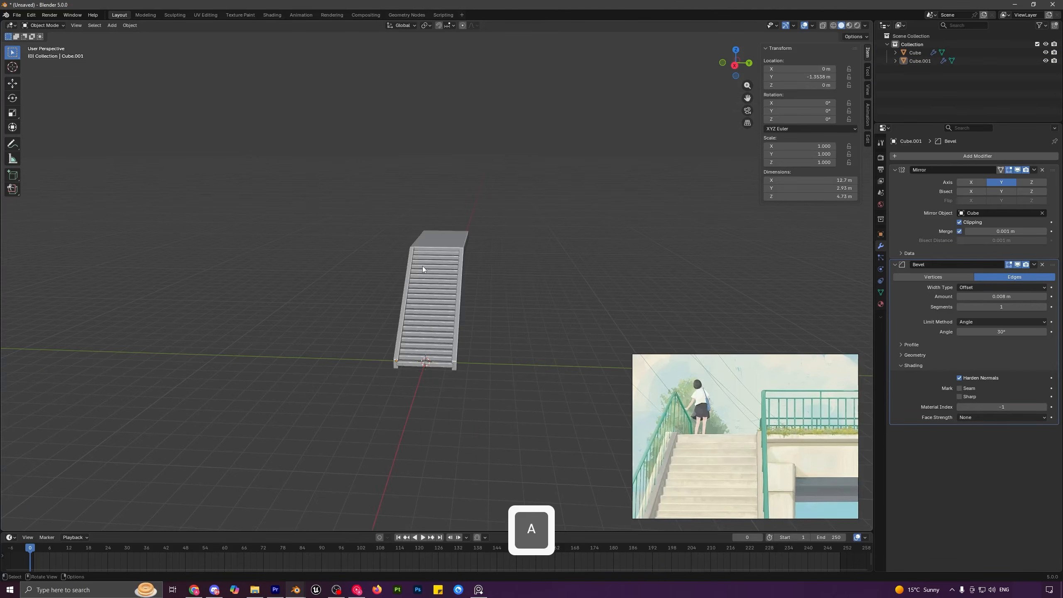
key(KP_3)
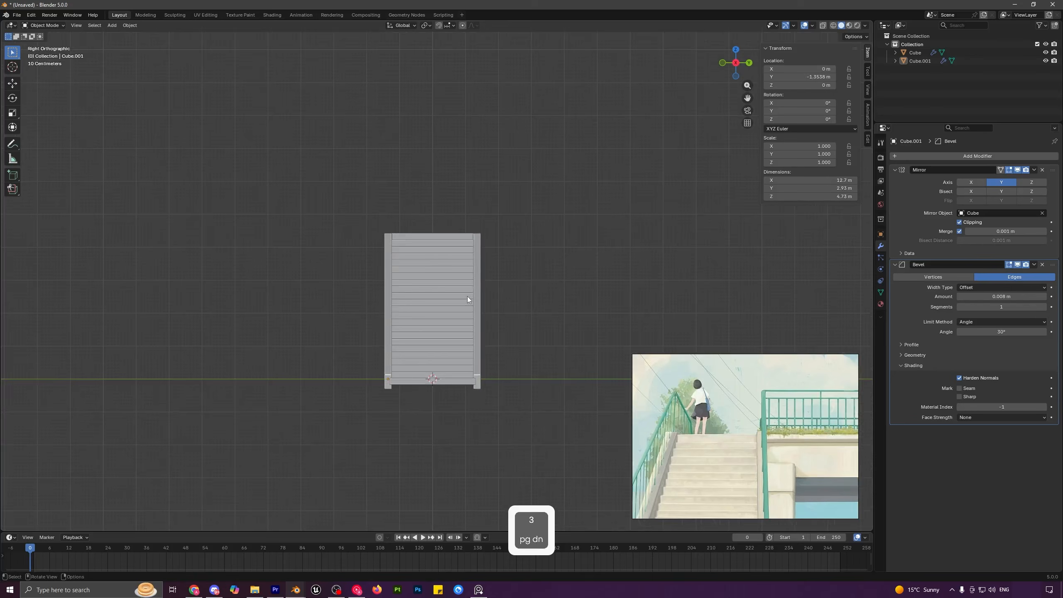
scroll(463, 345, up, 1)
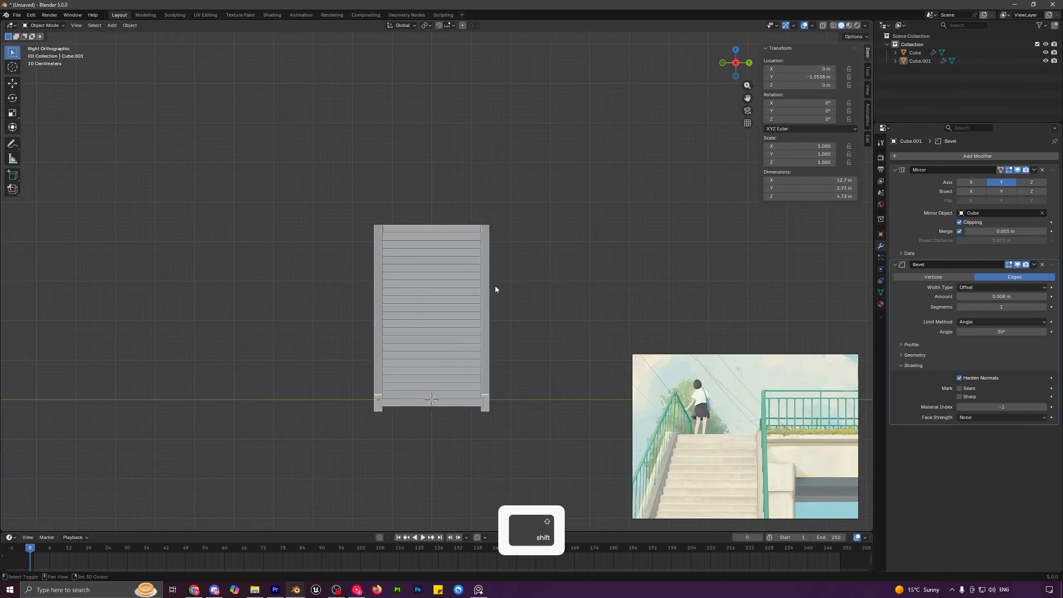
key(shift+a)
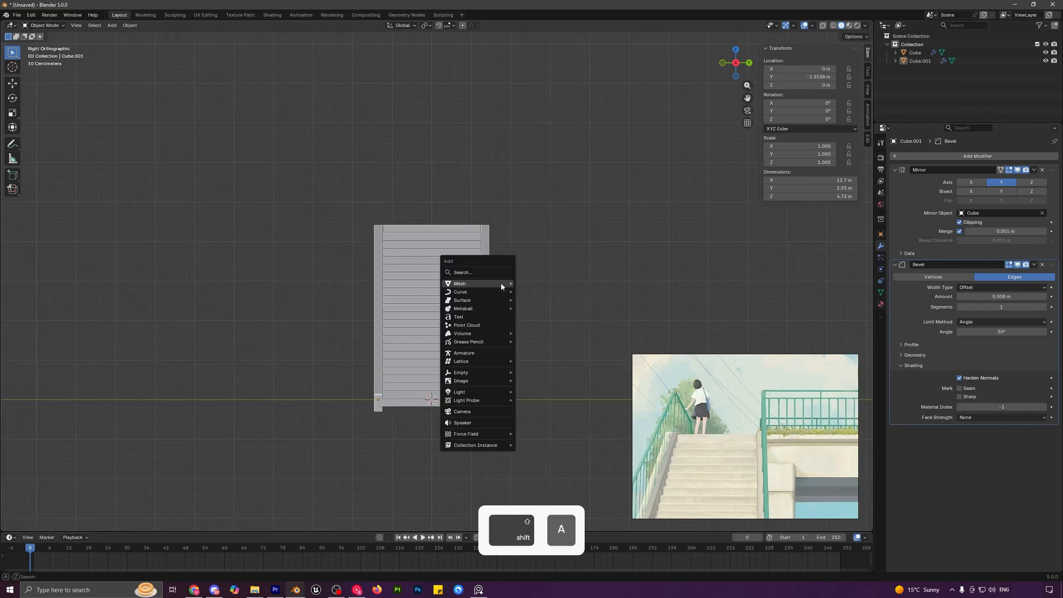
click(492, 411)
- Move the camera along +X, away from the front of the stairs, to about X 12.9 m
middle_drag(455, 336, 437, 316)
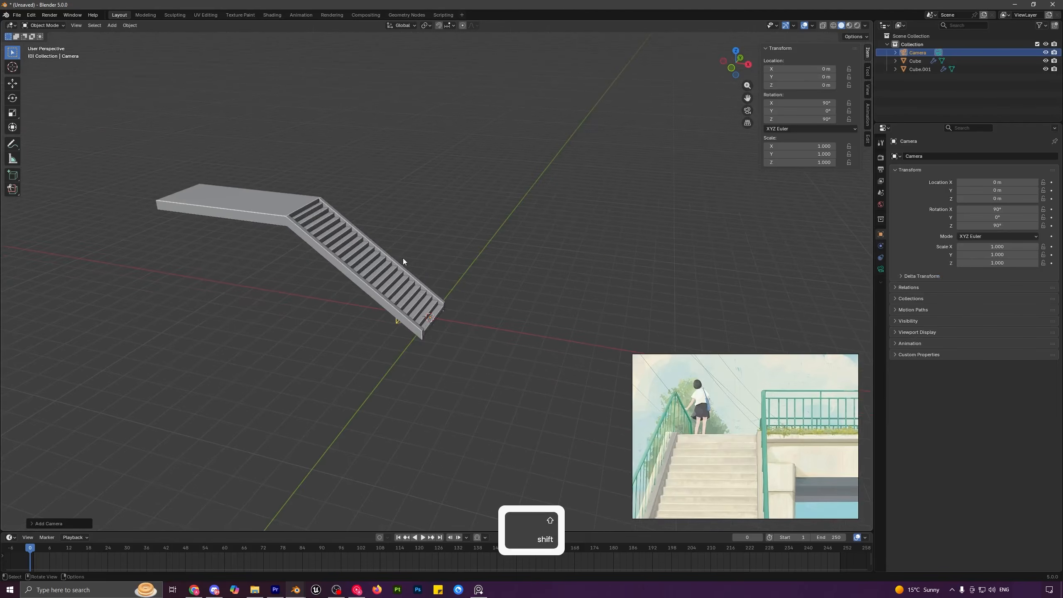
key(g)
key(x)
click(635, 285)
scroll(569, 251, down, 3)
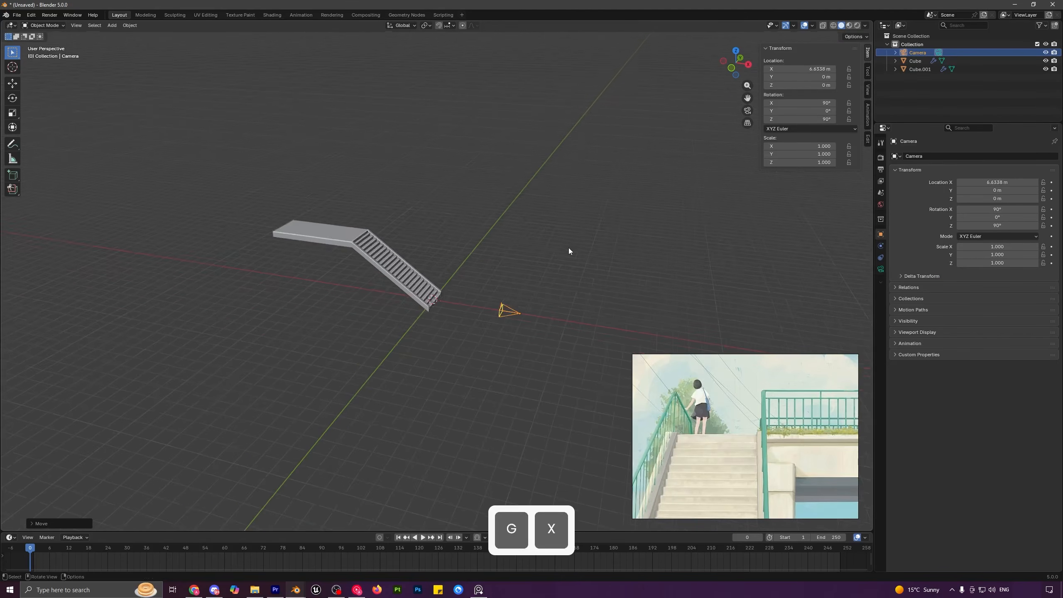
shift+middle_drag(569, 252, 481, 258)
middle_drag(481, 258, 494, 259)
key(g)
key(x)
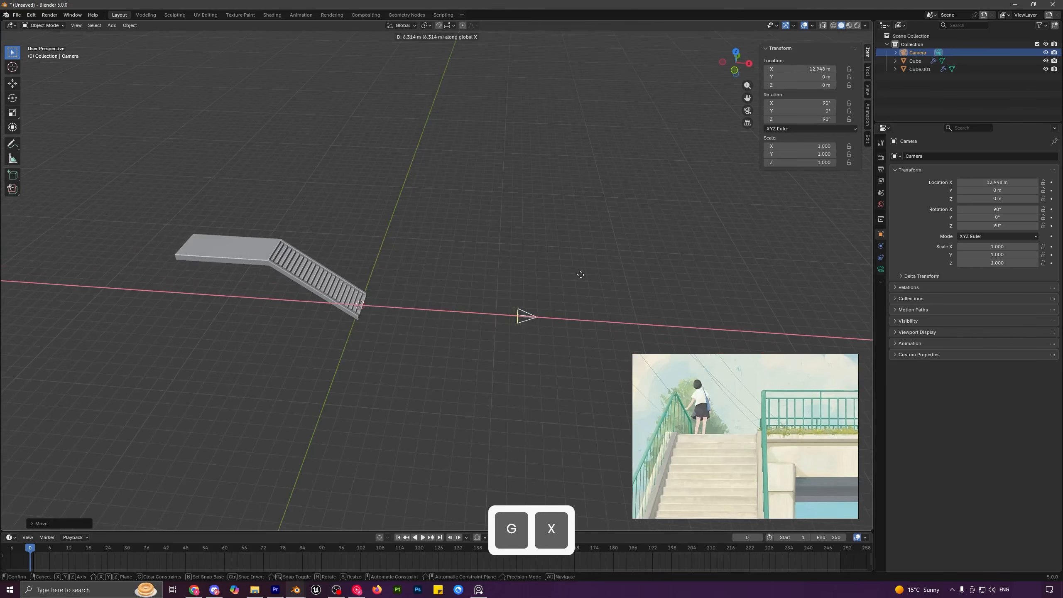
click(581, 277)
- In top view, bring the camera closer to the stairs along X, to about X 11.2 m
key(KP_7)
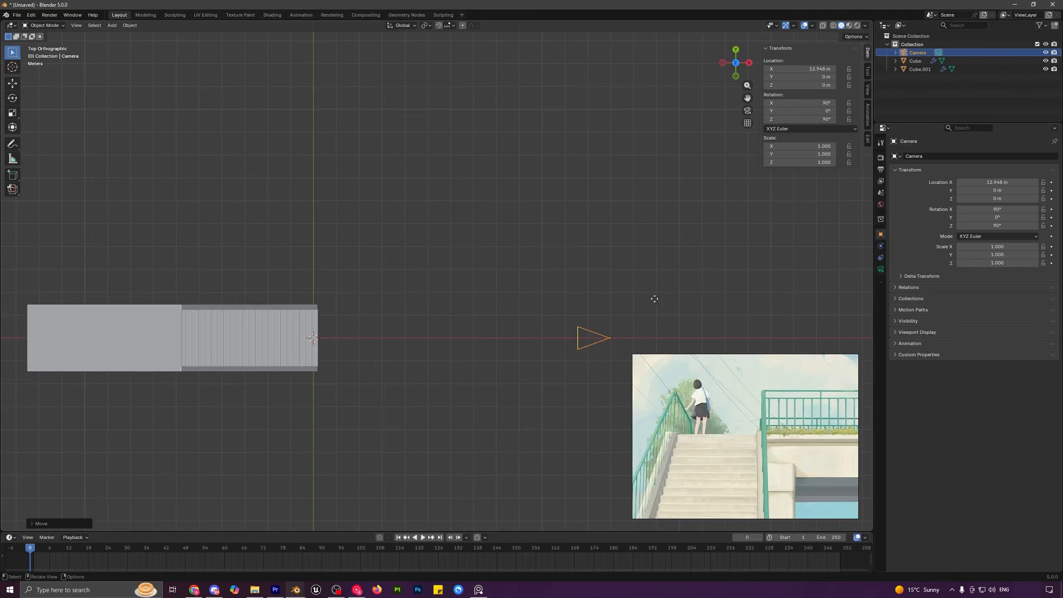
key(g)
key(x)
click(614, 300)
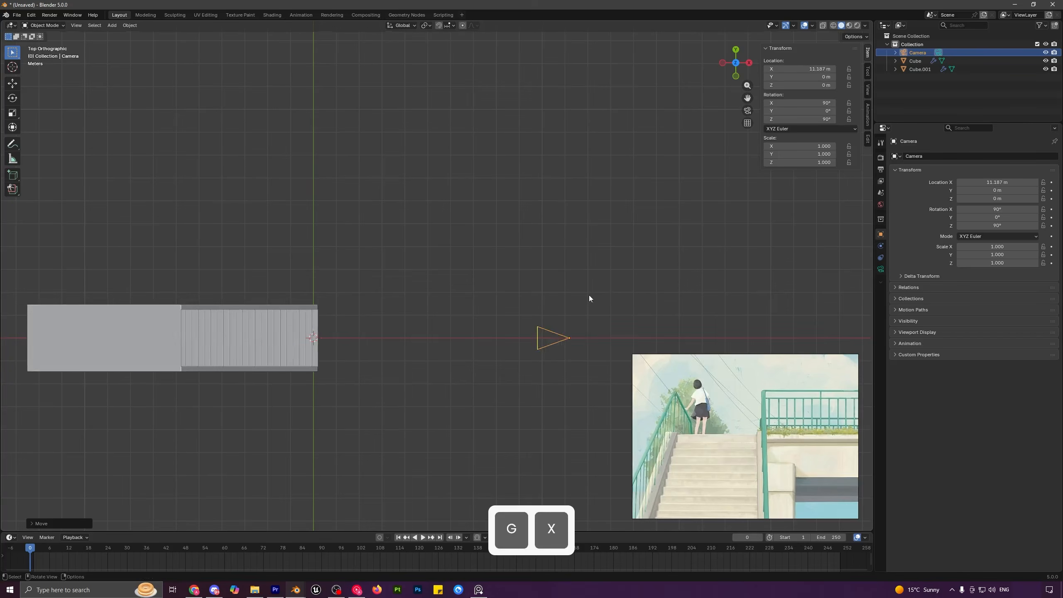
- Raise the camera along Z to about 3.4 m
middle_drag(589, 295, 445, 249)
scroll(439, 249, up, 2)
key(g)
key(z)
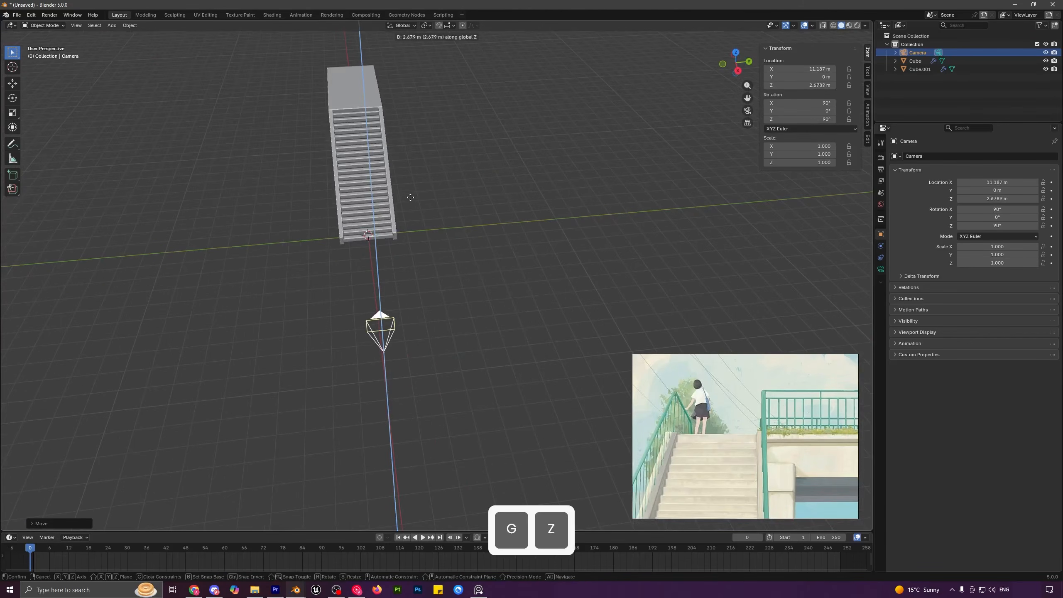
click(413, 182)
- Look through the camera and lower it along Z to about 3.2 m
key(KP_0)
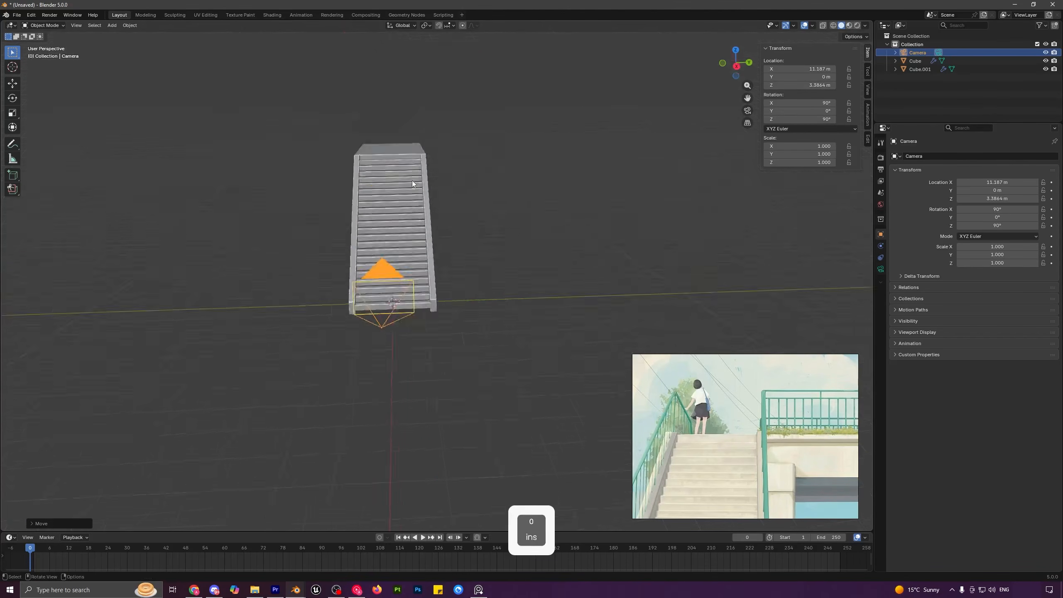
key(g)
key(z)
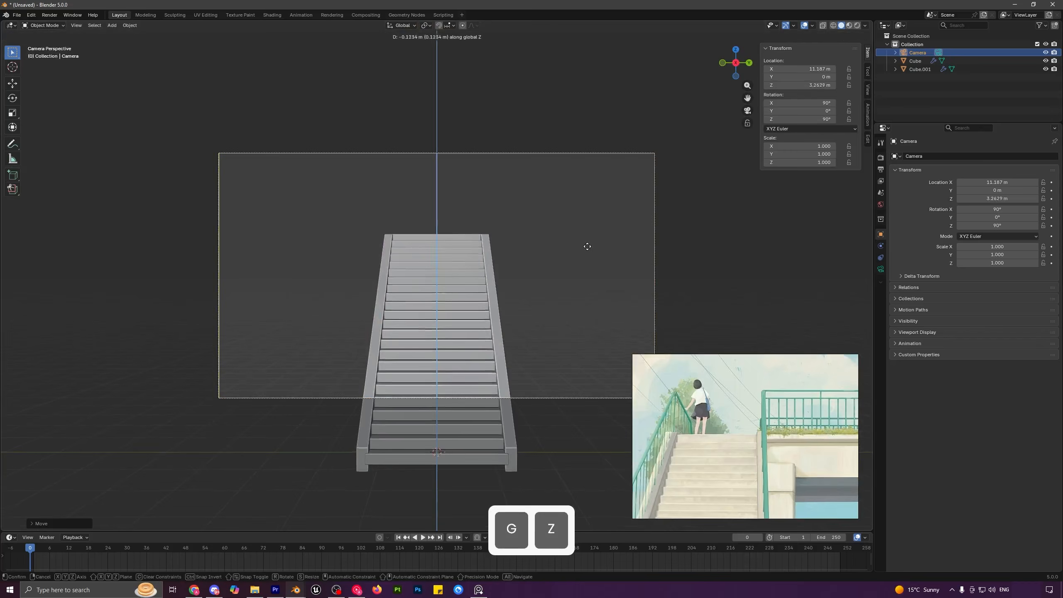
click(591, 254)
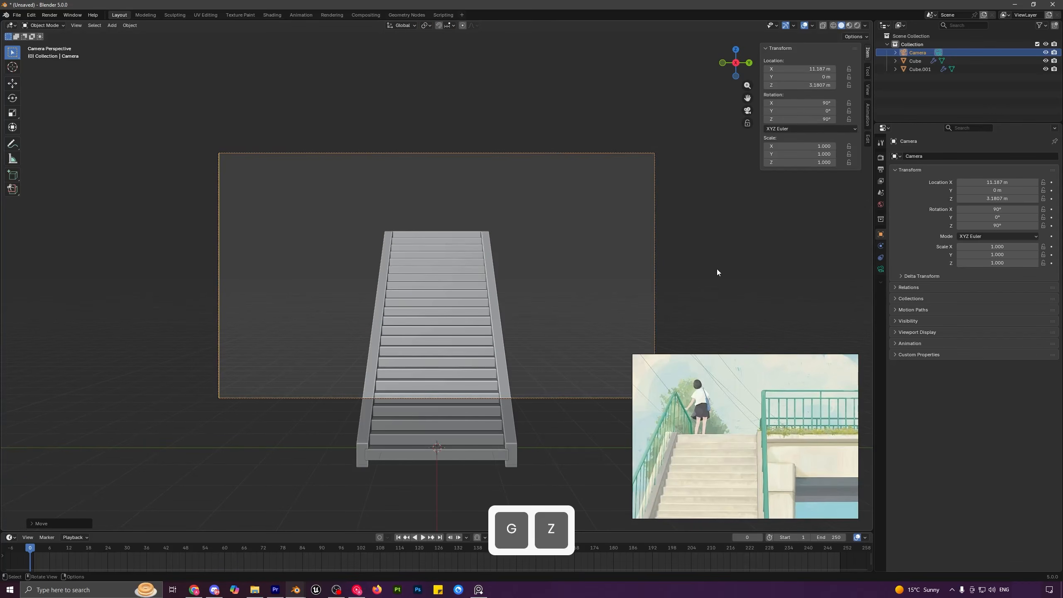
- Set the camera's focal length to 35 mm
click(880, 269)
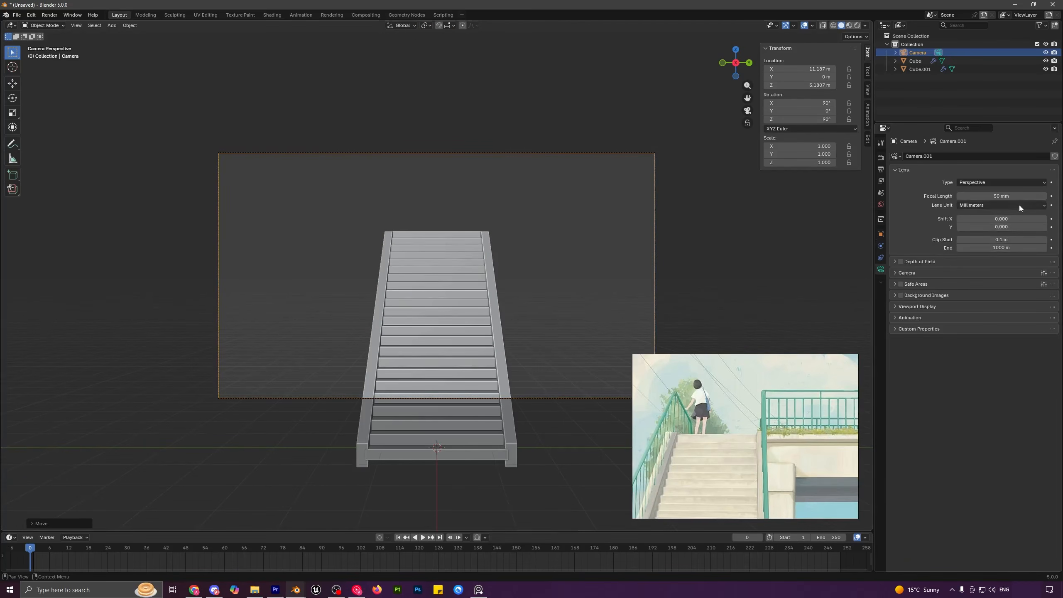
text(35)
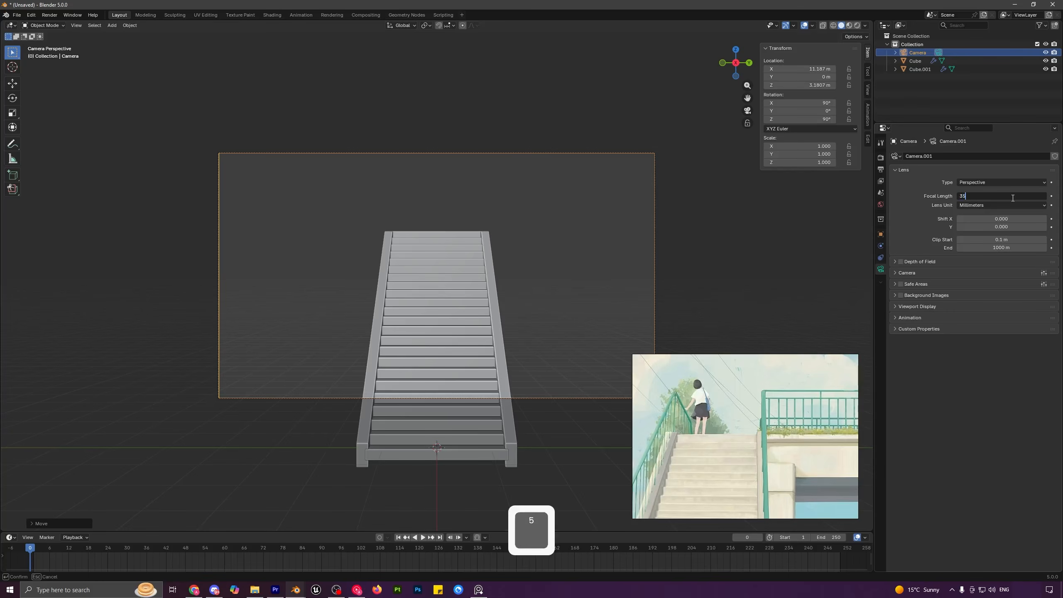
key(Return)
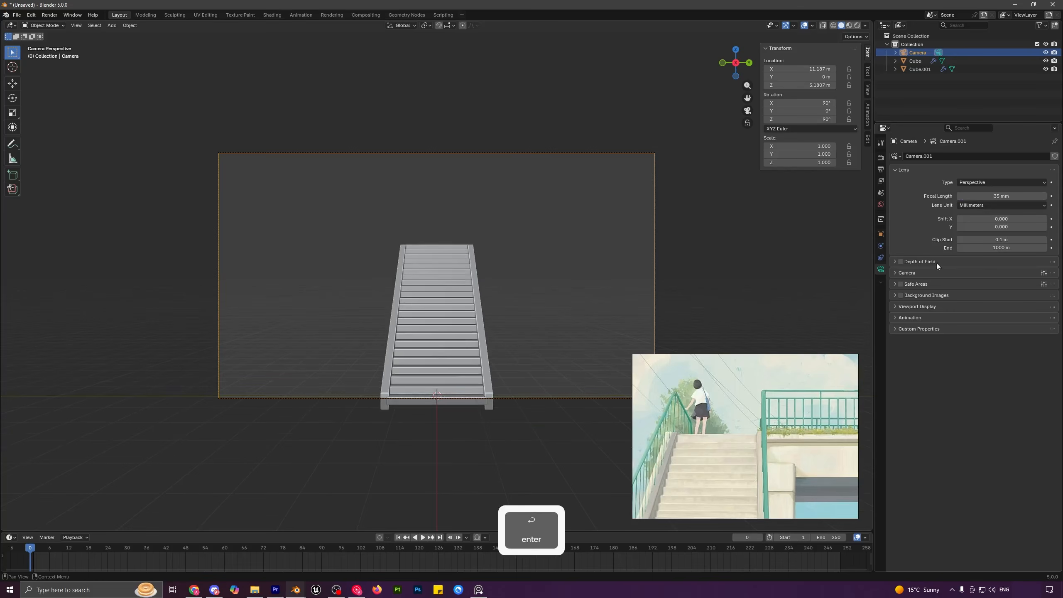
- Enable the camera's background images and load Reference.jpg from the Stylized Bridge folder
click(925, 295)
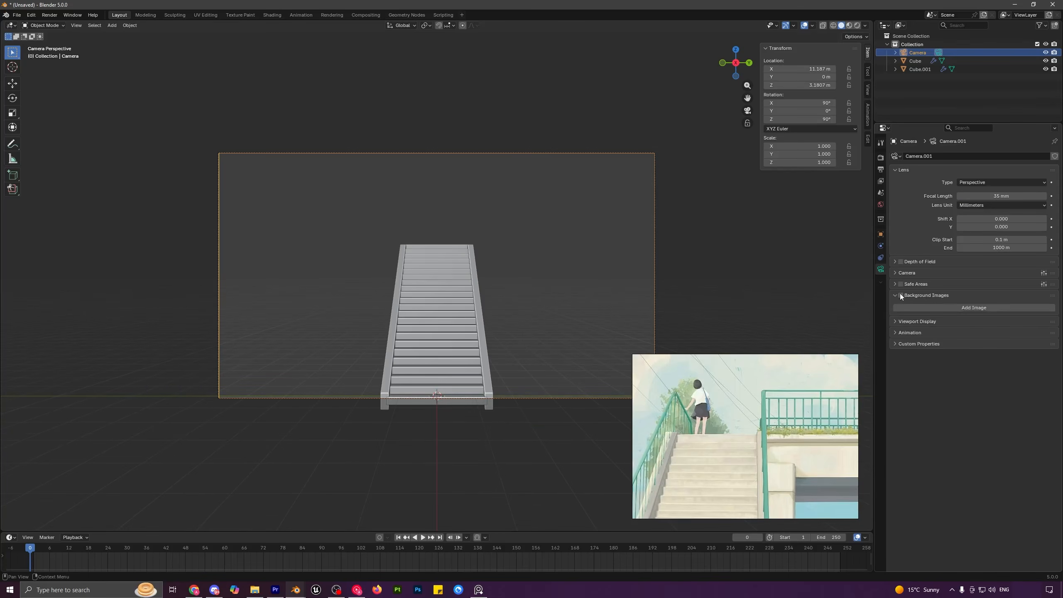
click(901, 295)
click(932, 308)
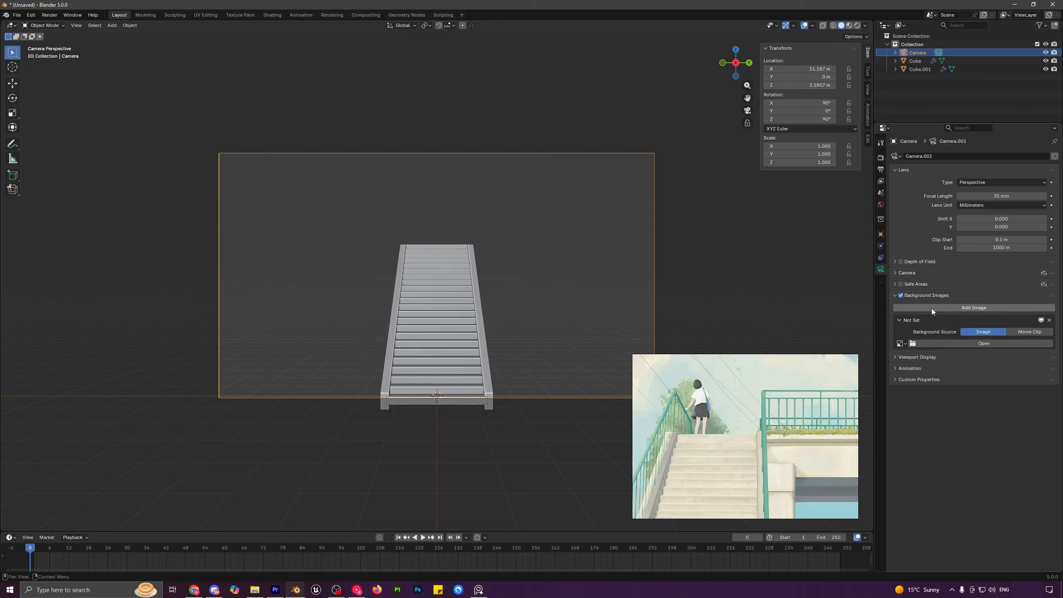
click(961, 343)
click(269, 167)
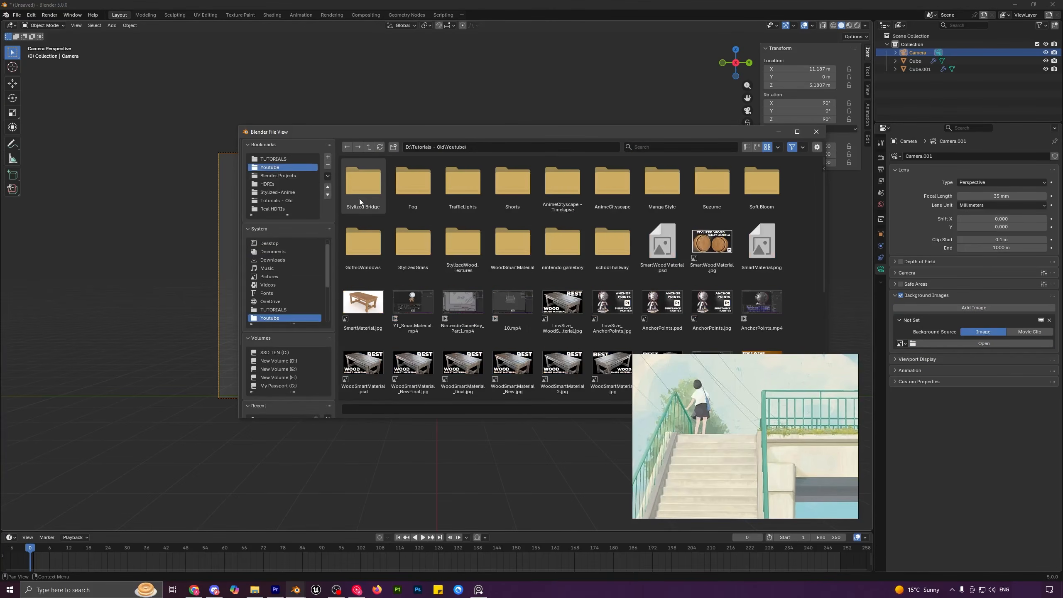
double_click(363, 184)
double_click(413, 180)
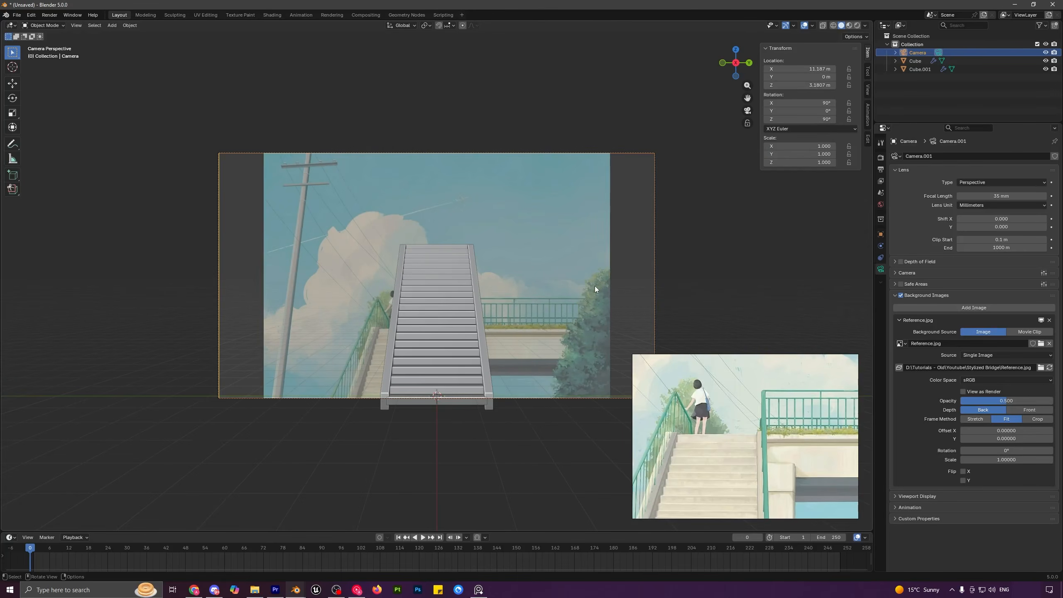
- Turn on X-ray shading and tilt the camera upward by about 13° around the global Y axis
click(822, 26)
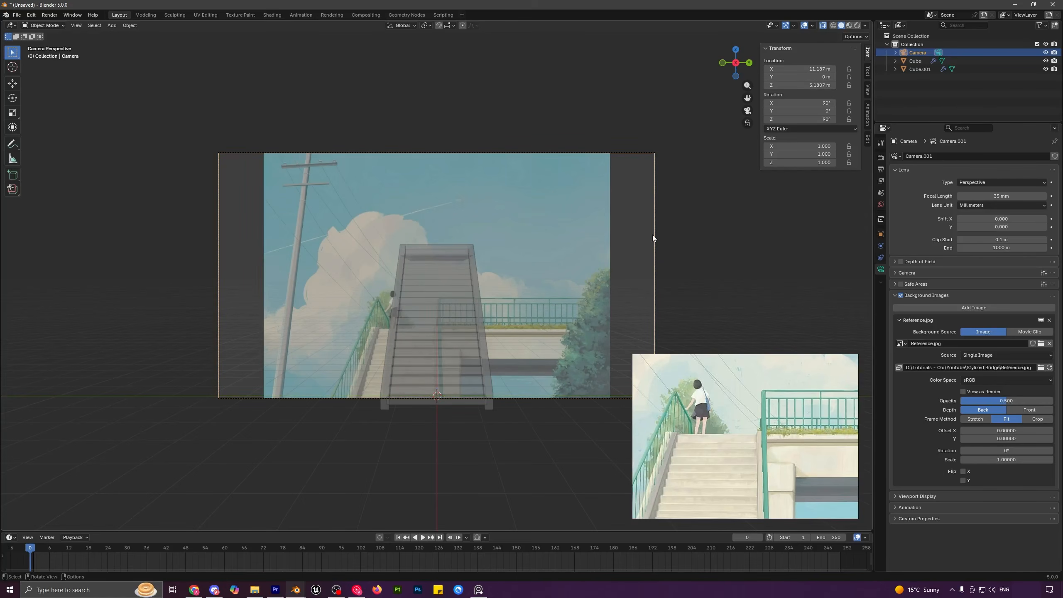
key(r)
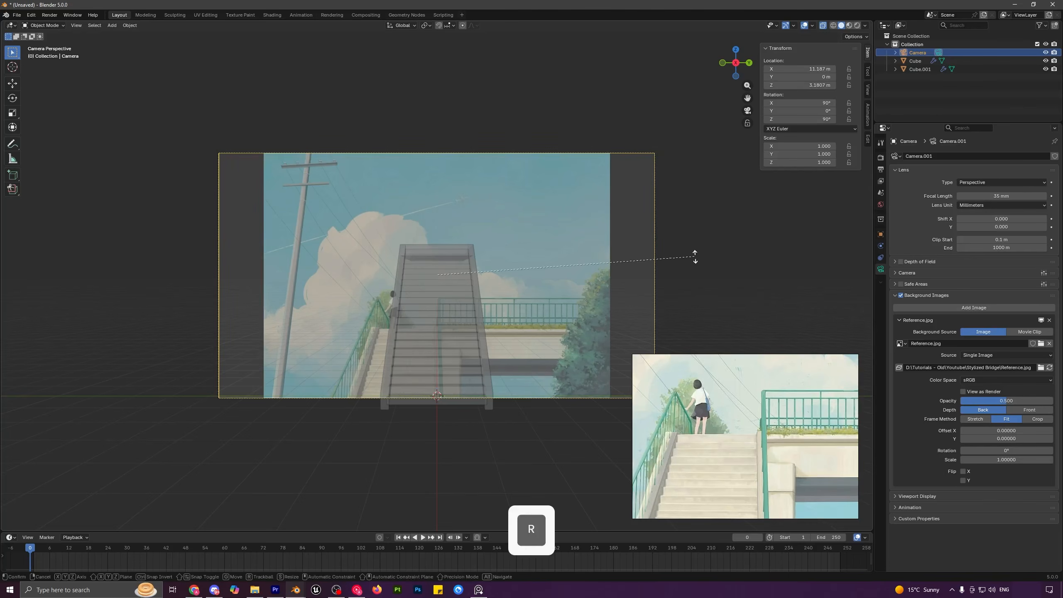
key(y)
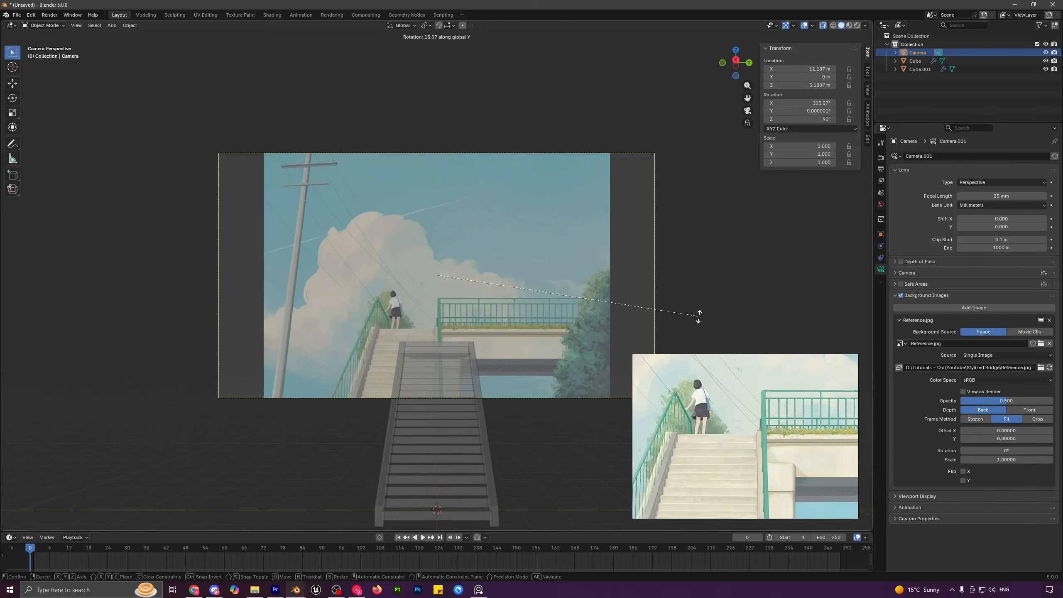
click(698, 316)
- Lower the camera along Z to about 2.6 m and turn it around global Z to about 93.4°
key(g)
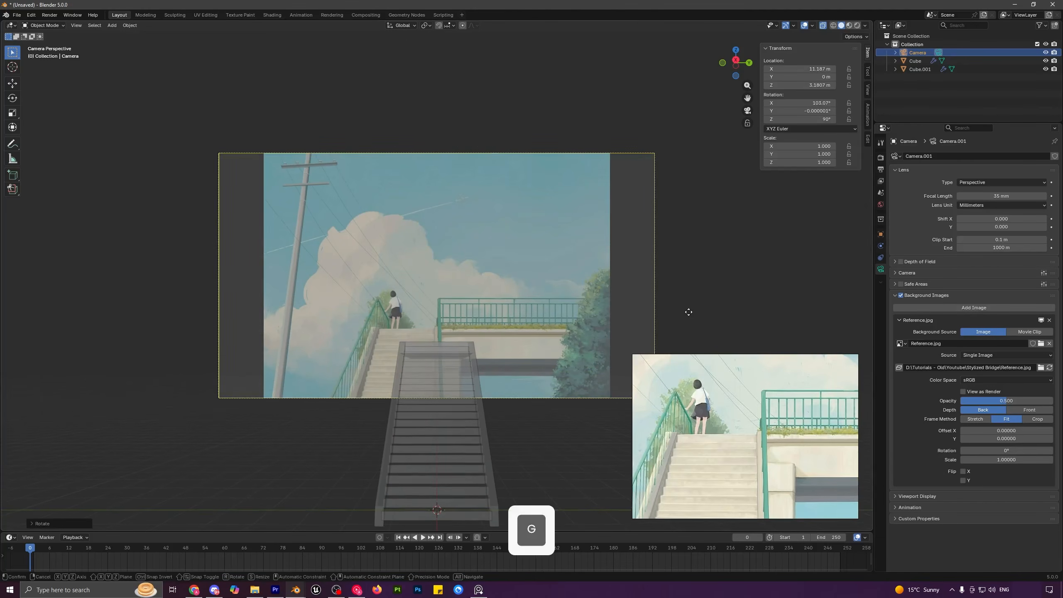
key(z)
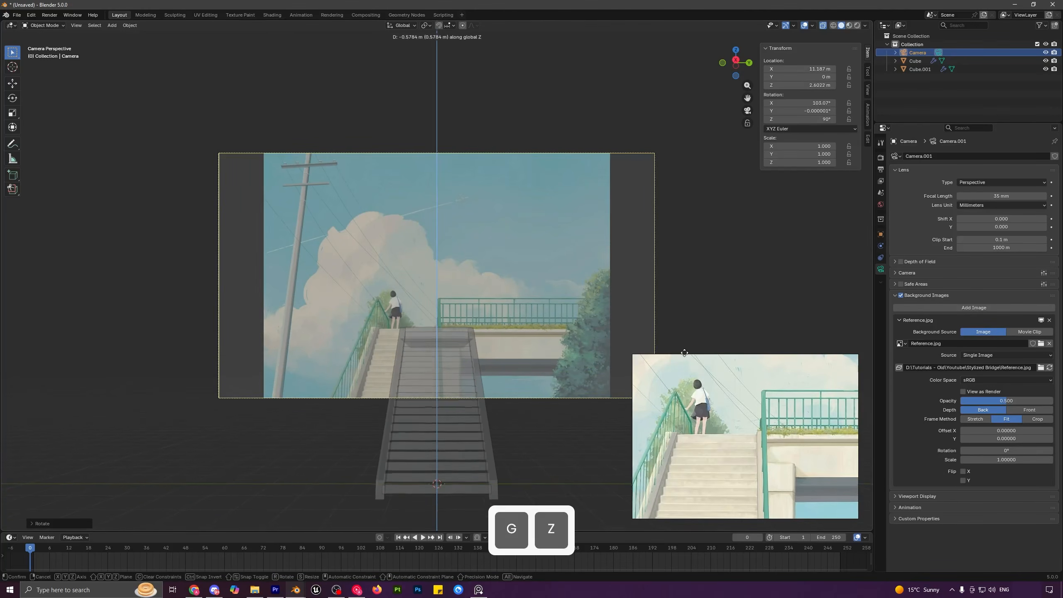
click(684, 353)
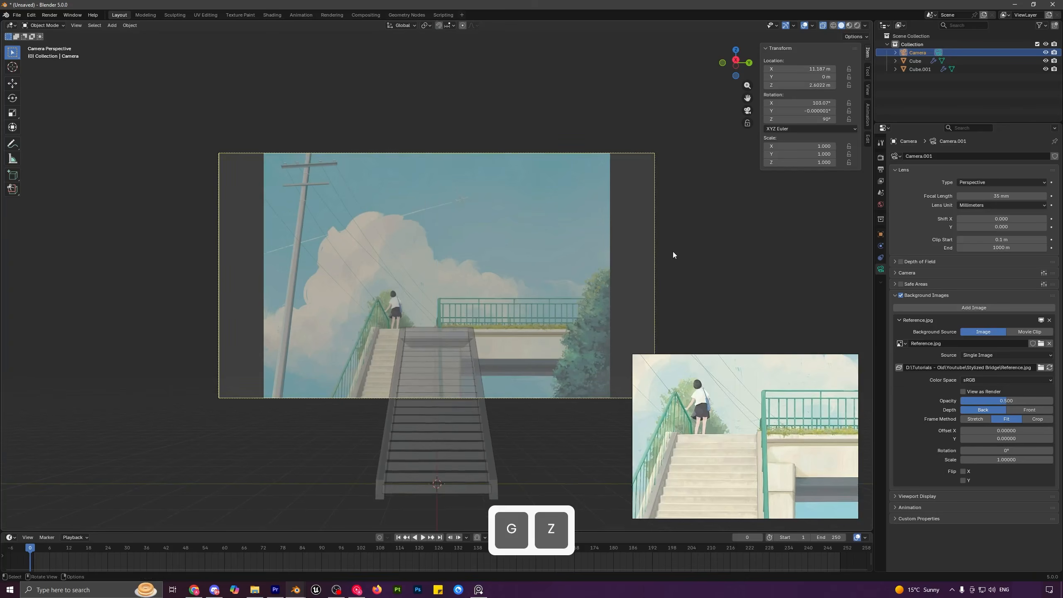
key(r)
key(z)
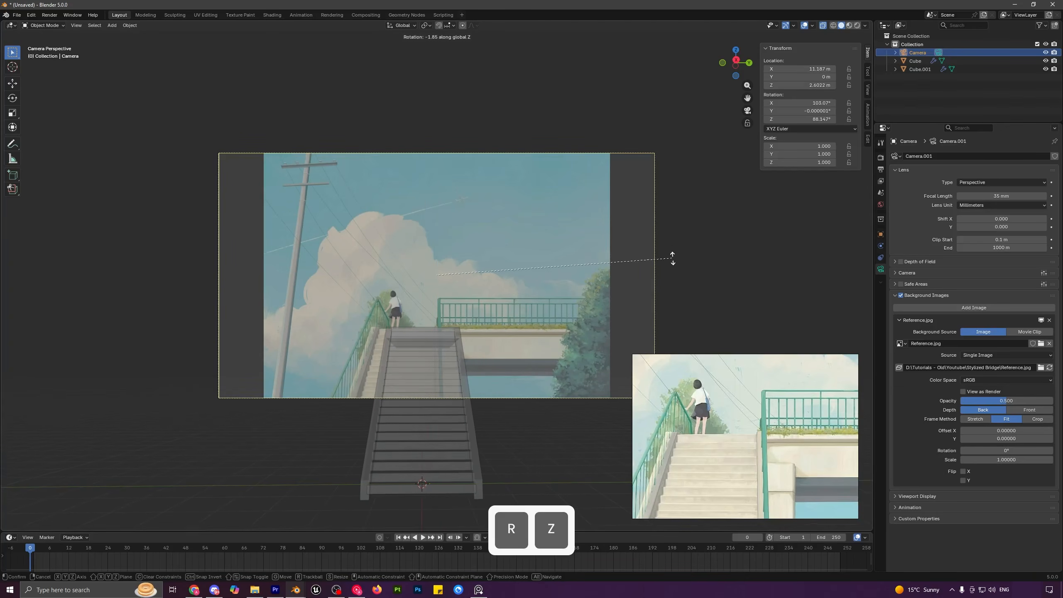
click(670, 238)
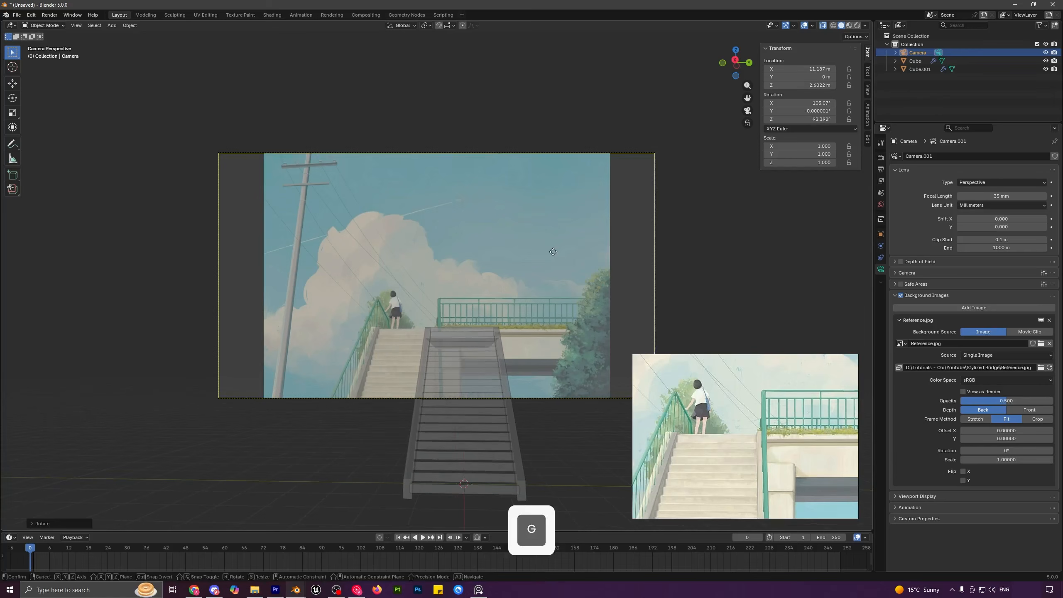
- Move the camera along Y to about 2.28 m and fine-tune its height to about Z 2.59 m to align the stairs with the reference
key(g)
key(y)
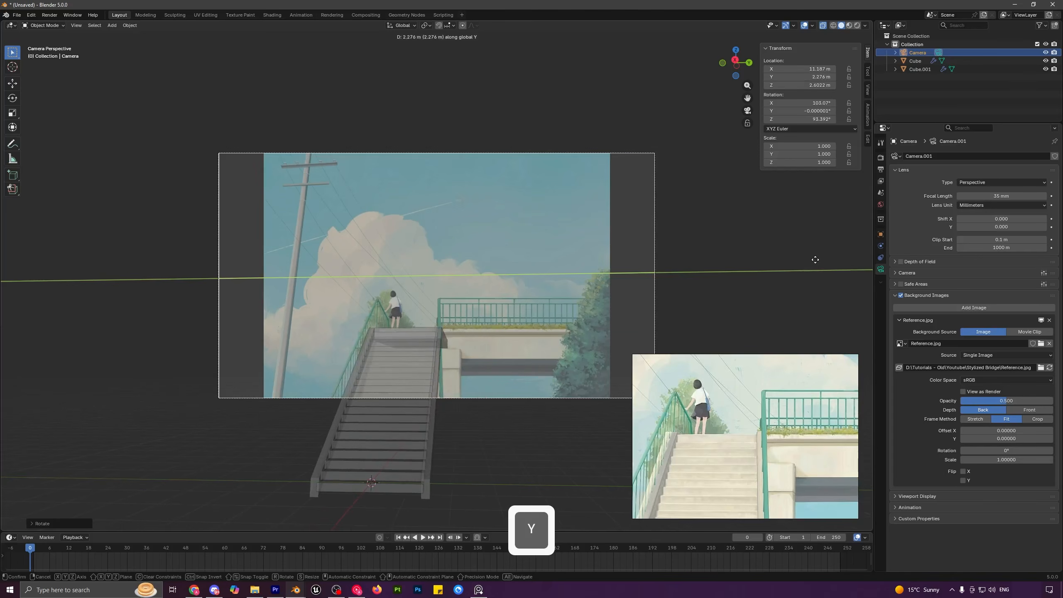
click(815, 259)
key(g)
key(z)
key(shift)
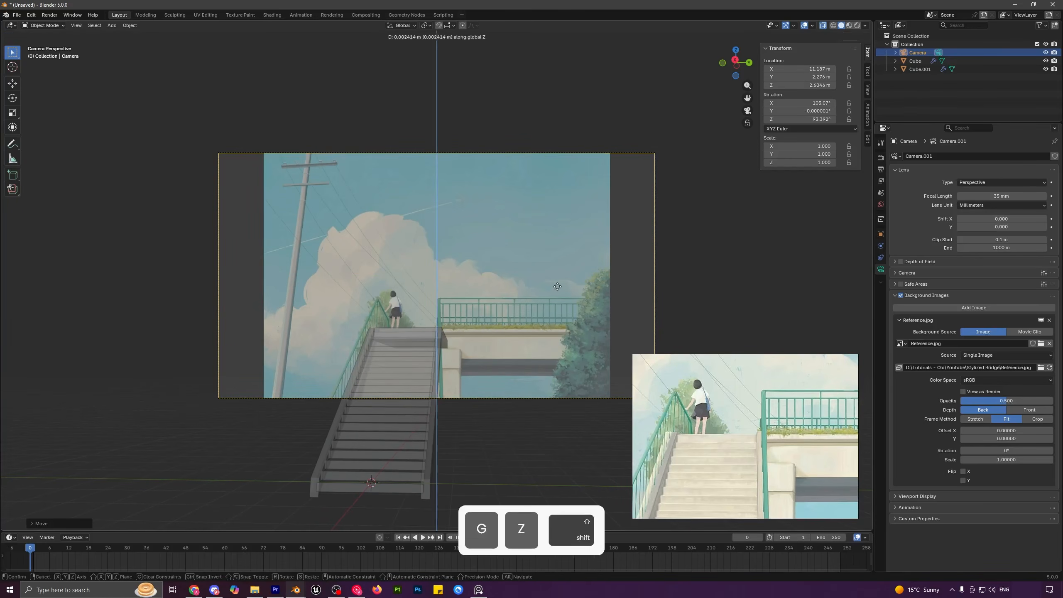
click(558, 298)
- Leave the camera view, turn off X-ray shading and add a cube mesh to the scene
scroll(441, 325, down, 2)
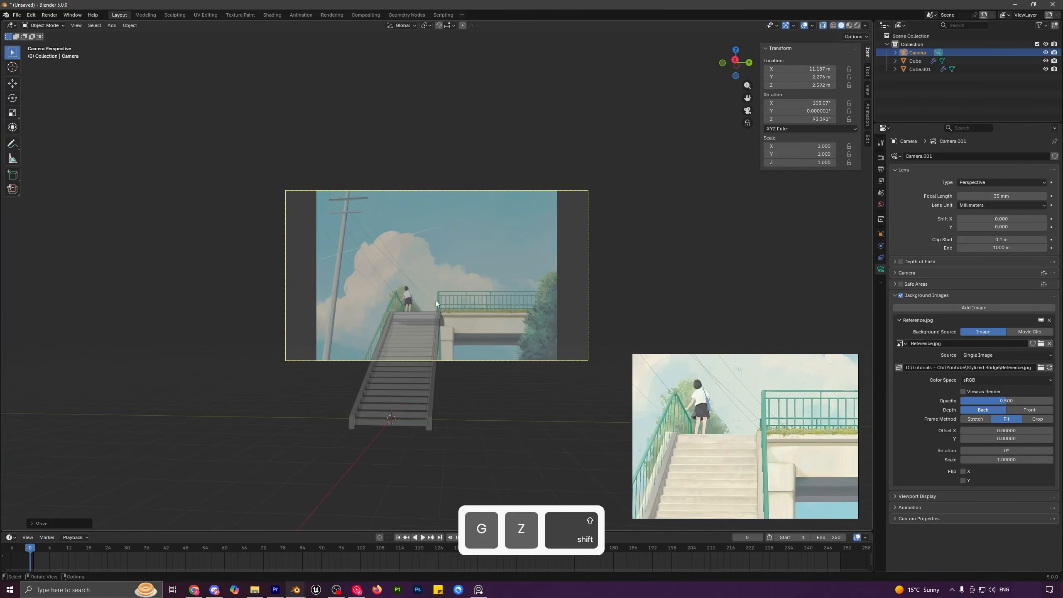
middle_drag(437, 306, 410, 310)
scroll(410, 310, down, 4)
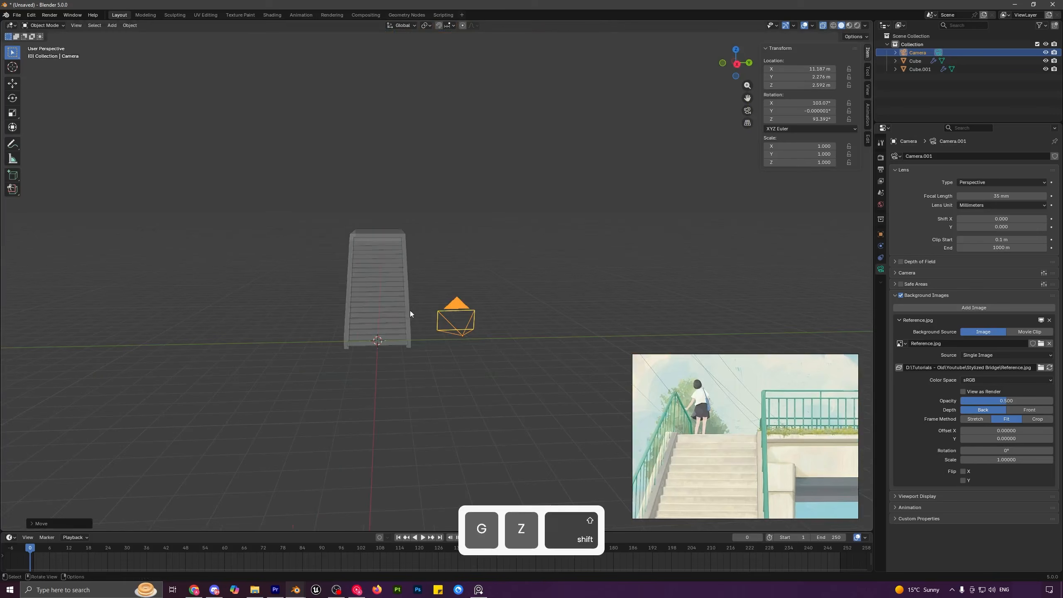
click(822, 26)
shift+middle_drag(425, 252, 475, 309)
scroll(756, 463, down, 7)
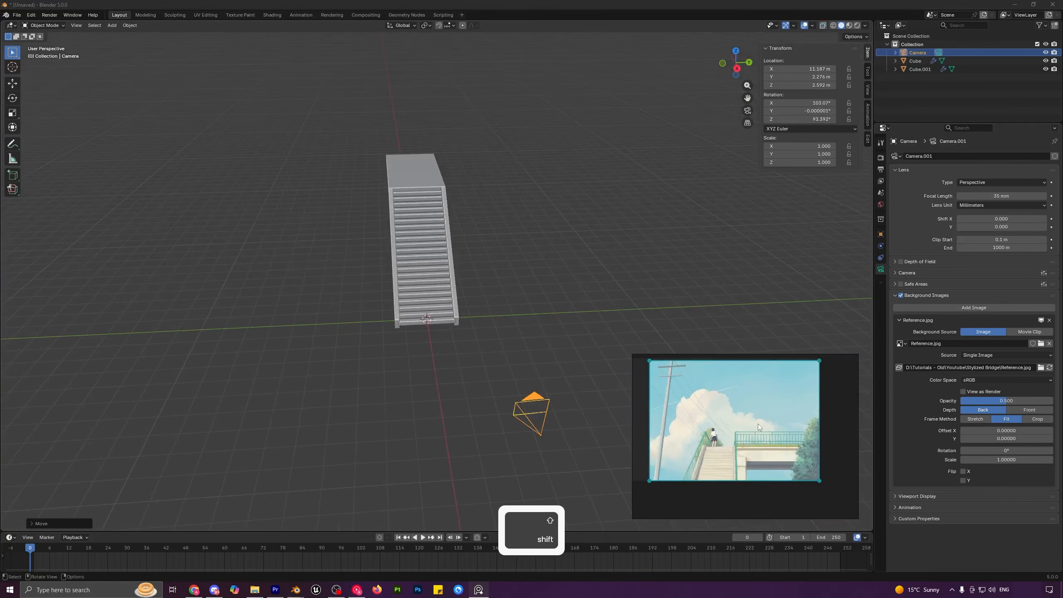
middle_drag(469, 219, 502, 217)
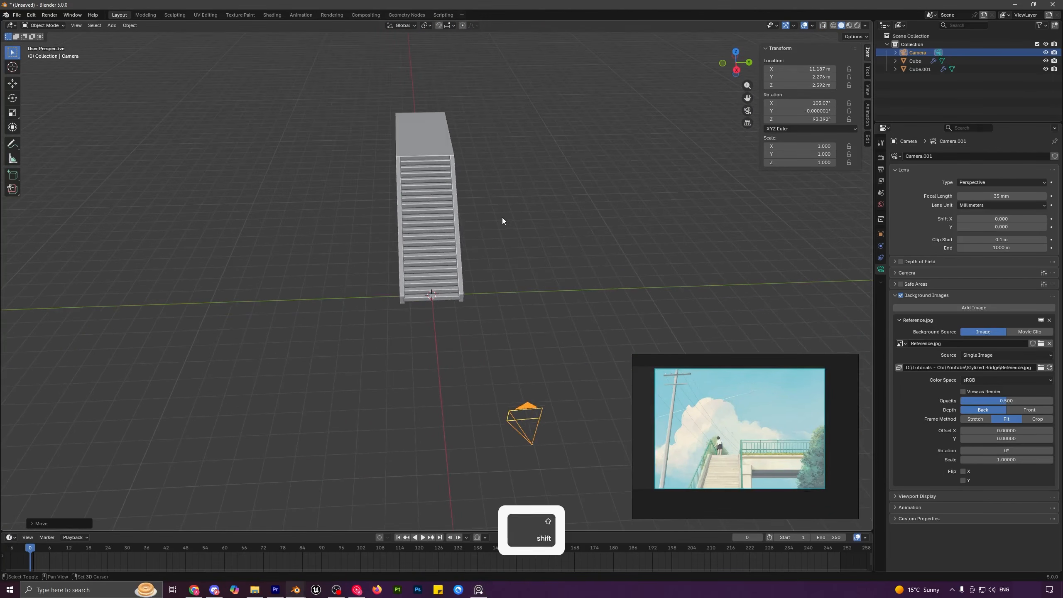
key(shift+a)
mouse_move(484, 88)
click(531, 98)
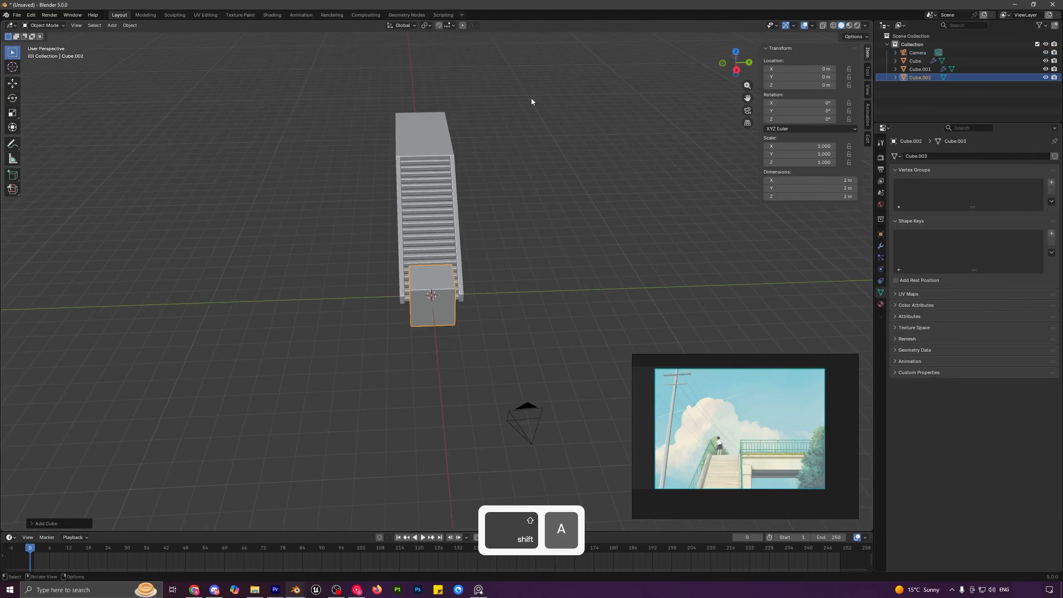
- In top view, place the cube against the landing's +Y side, level with the top of the stairs, at about X -6.8 m
key(KP_7)
scroll(465, 195, down, 4)
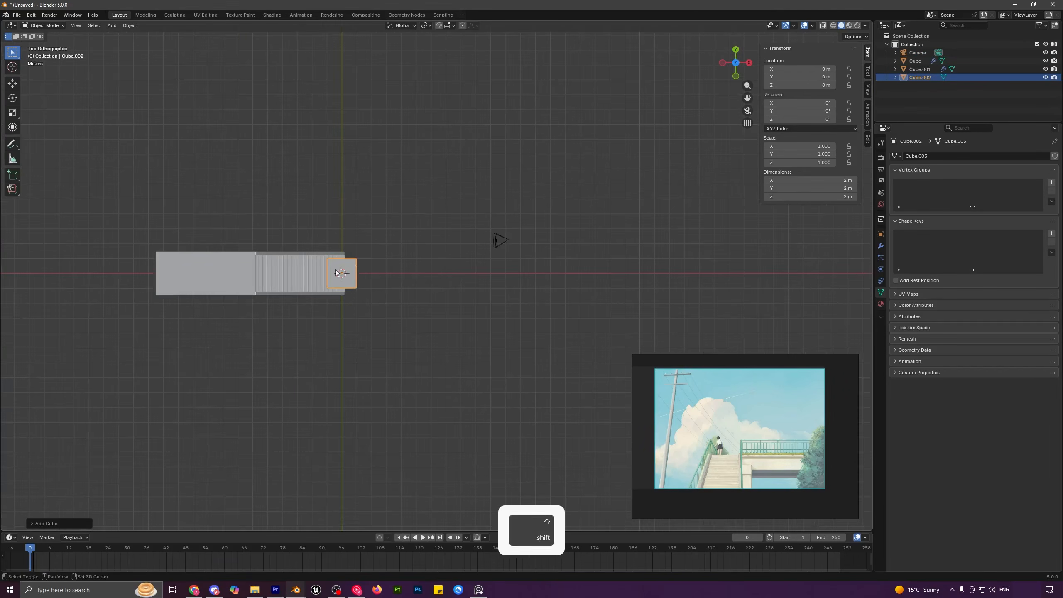
shift+middle_drag(447, 274, 535, 308)
key(g)
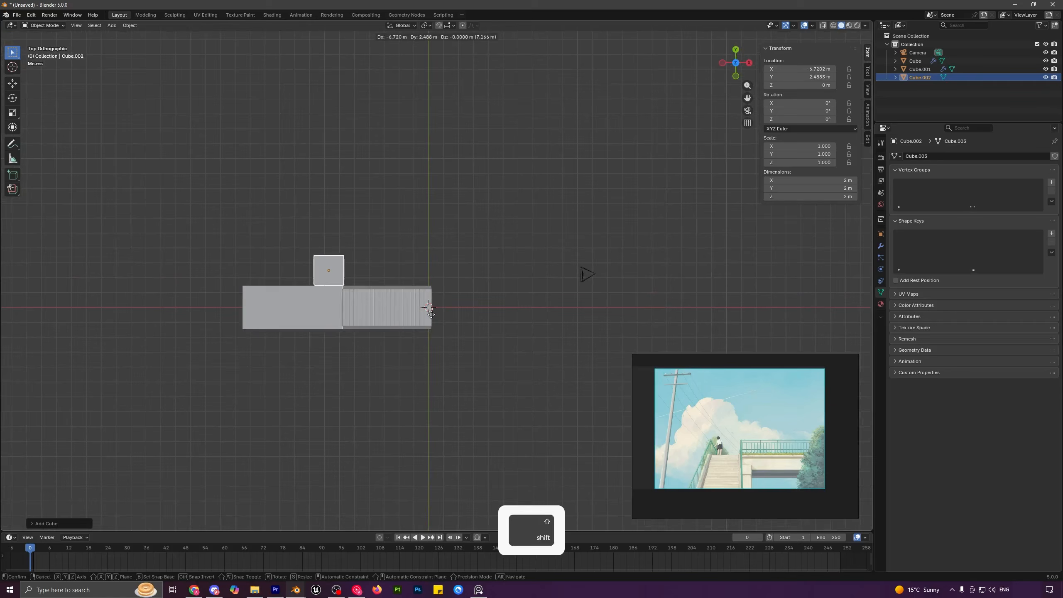
click(425, 320)
- Turn on X-ray and extend the cube's -X vertices along X to the landing's far end, making it about 6.74 m long
scroll(458, 309, up, 2)
shift+middle_drag(408, 309, 542, 275)
scroll(443, 291, up, 1)
key(Tab)
click(822, 25)
drag(421, 186, 461, 311)
key(g)
key(x)
key(shift)
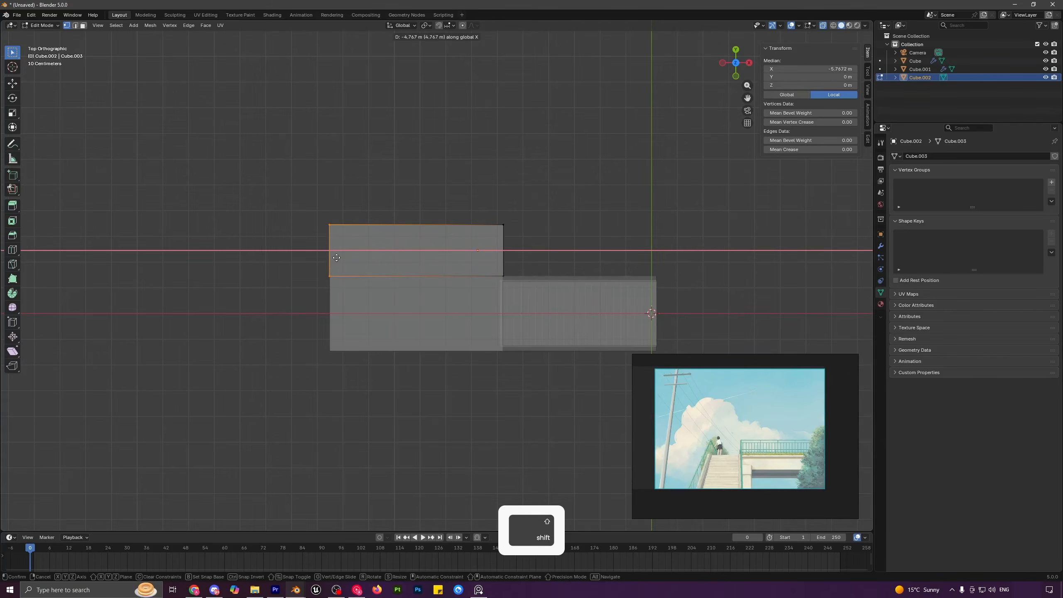
click(341, 257)
- Extend the block's +Y vertices along Y, away from the landing, to a Y dimension of about 9.77 m
scroll(391, 261, down, 1)
shift+middle_drag(391, 261, 325, 277)
drag(271, 231, 444, 265)
key(g)
key(y)
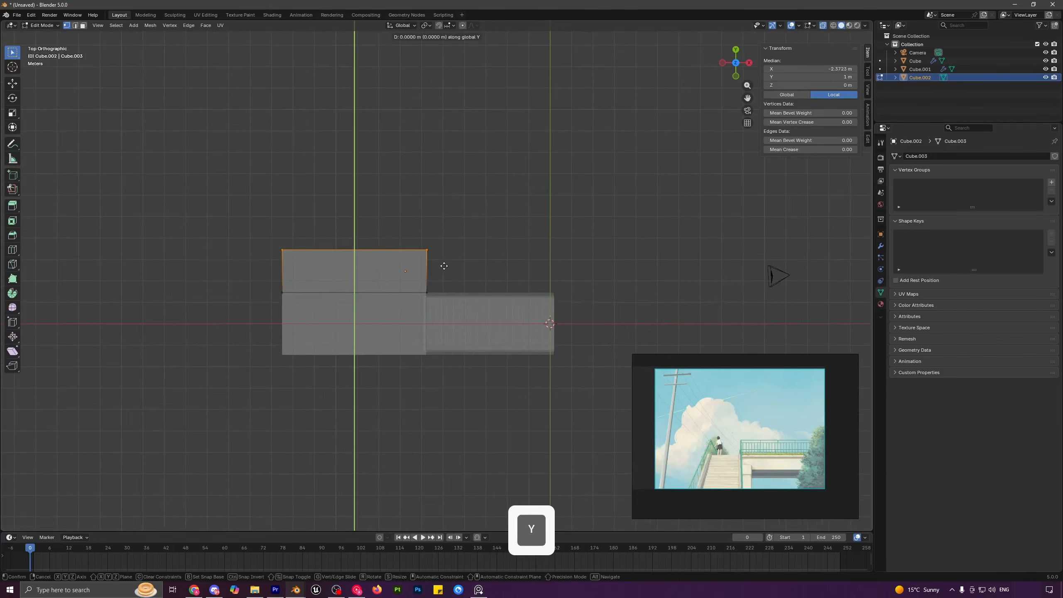
click(446, 100)
key(Tab)
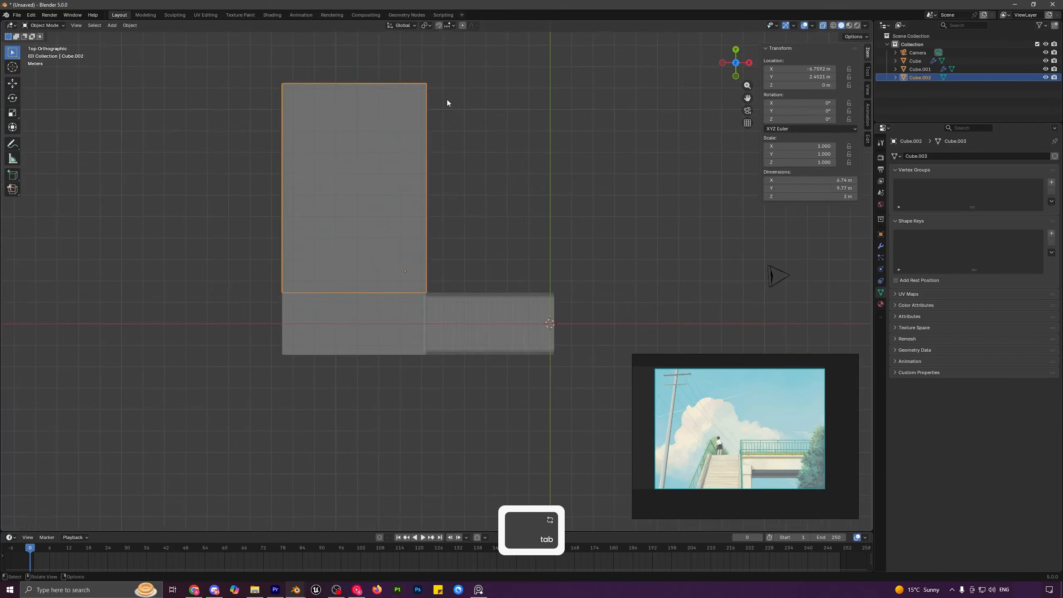
- In camera view, raise the block along Z to about 3.4 m so its top meets the reference bridge deck
key(KP_0)
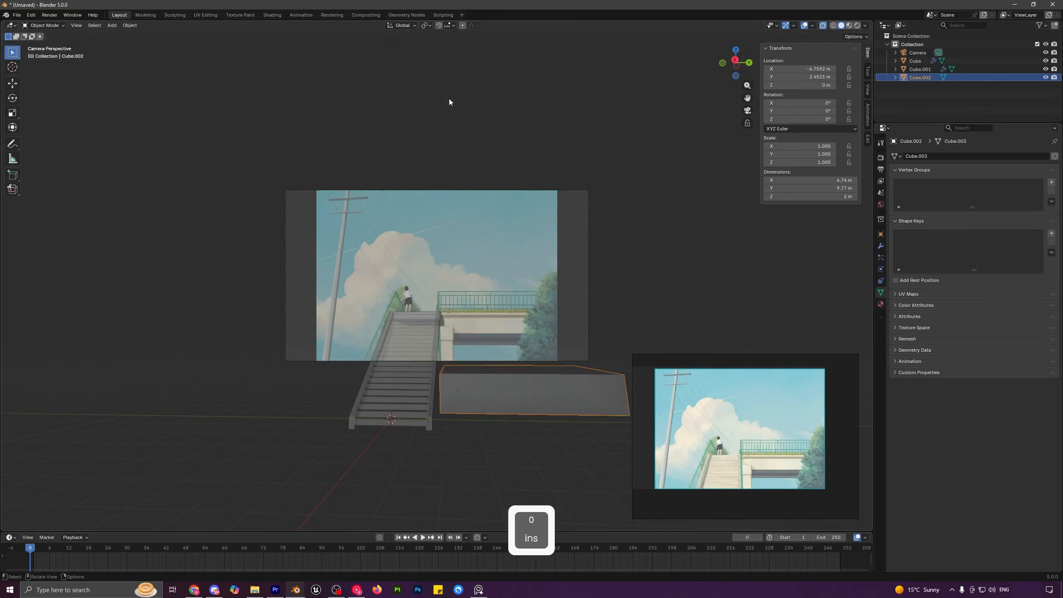
key(g)
key(z)
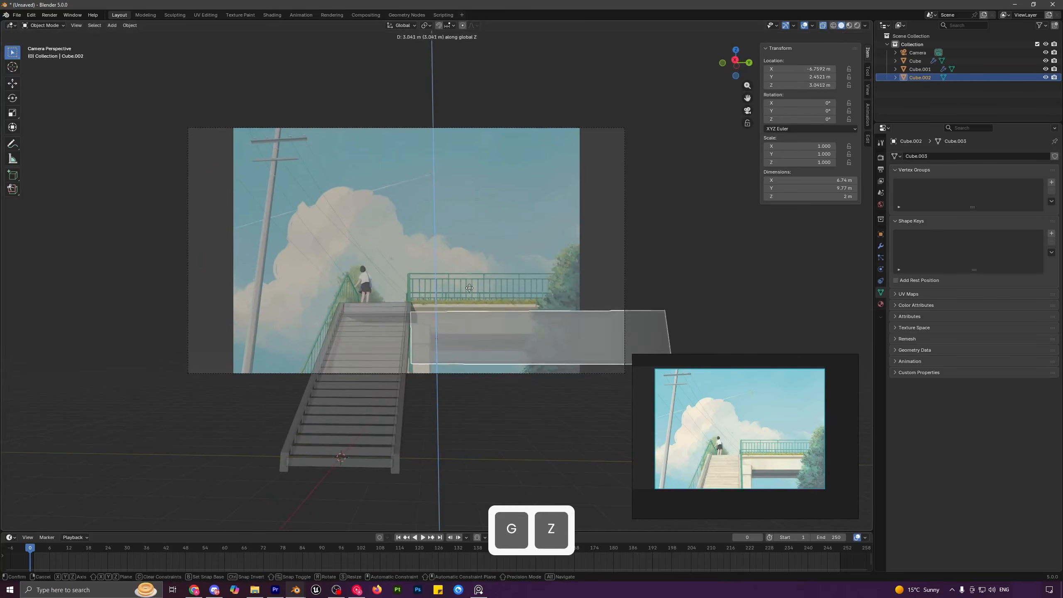
key(shift)
click(500, 318)
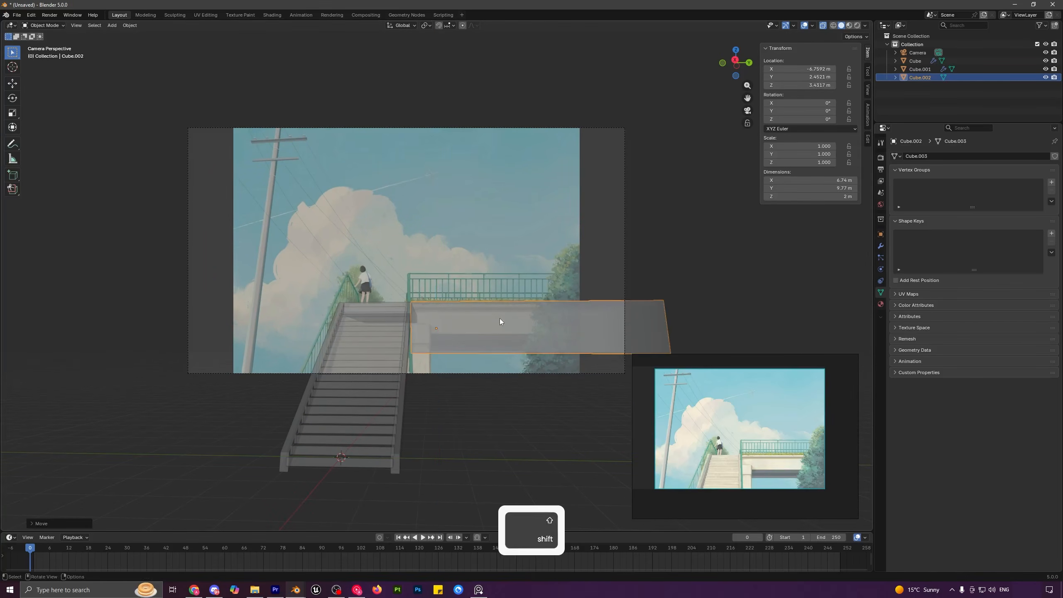
- Raise the block's bottom vertices along Z by about 0.67 m to thin it toward the reference beam
key(Tab)
drag(362, 380, 728, 340)
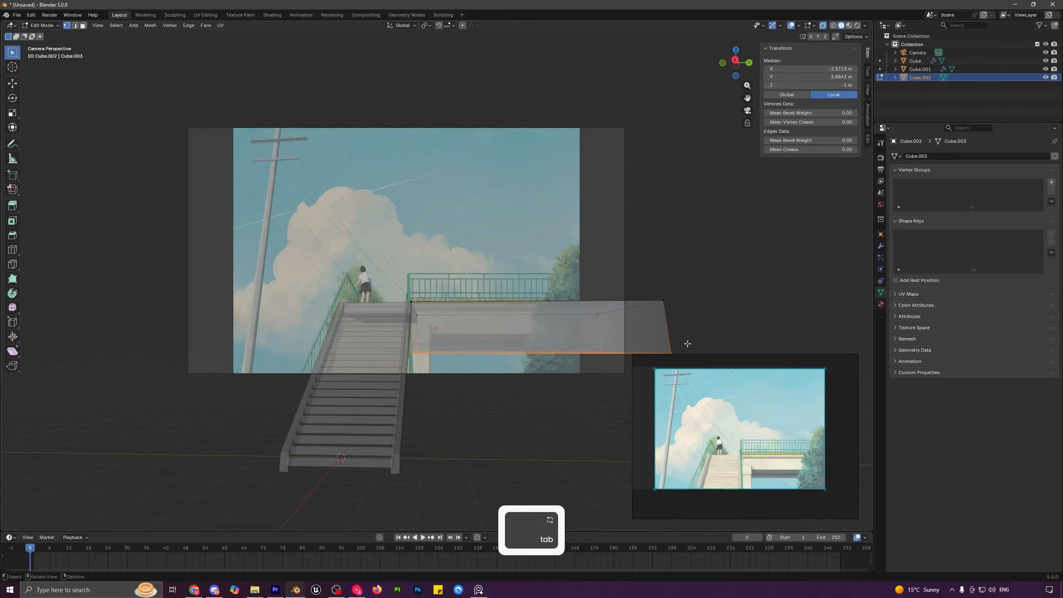
key(g)
key(z)
key(shift)
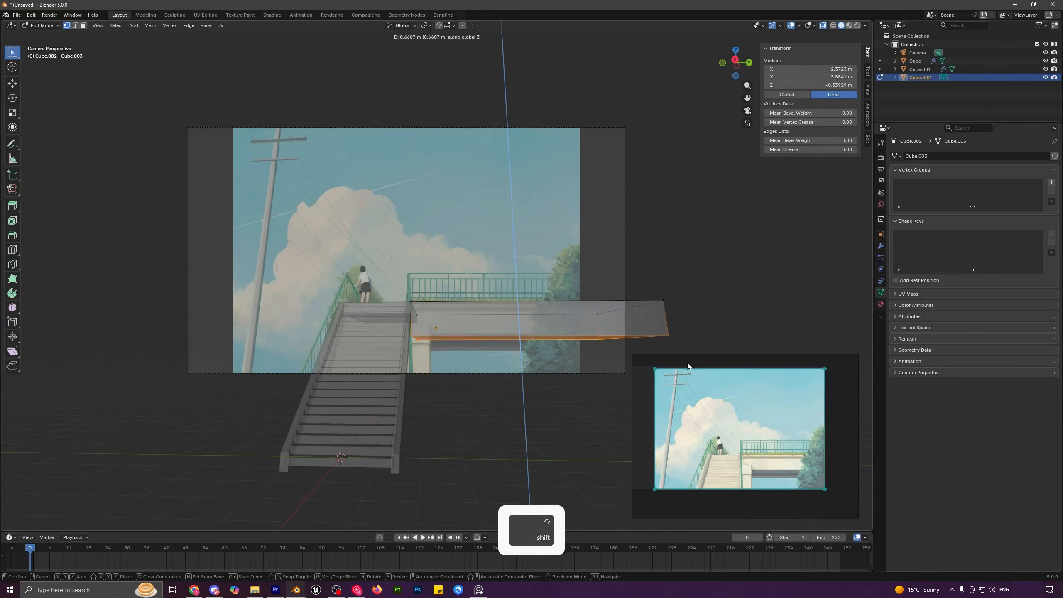
click(687, 365)
- Lower the deck block's bottom vertices slightly along Z to match the reference beam's underside, making the block about 1.39 m tall
scroll(445, 351, up, 2)
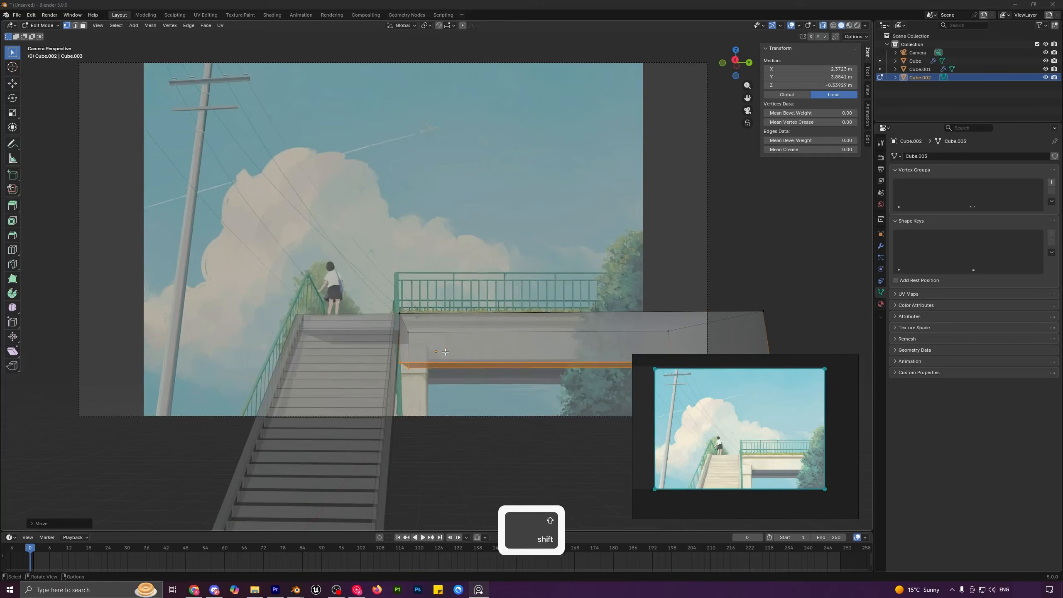
key(g)
key(z)
click(443, 352)
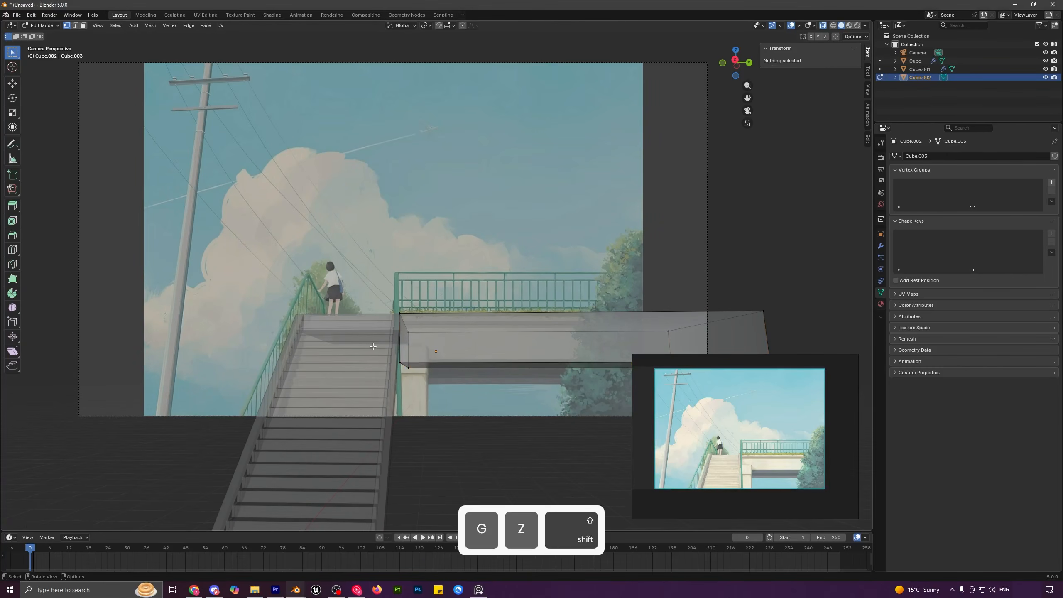
drag(373, 347, 794, 392)
key(g)
key(z)
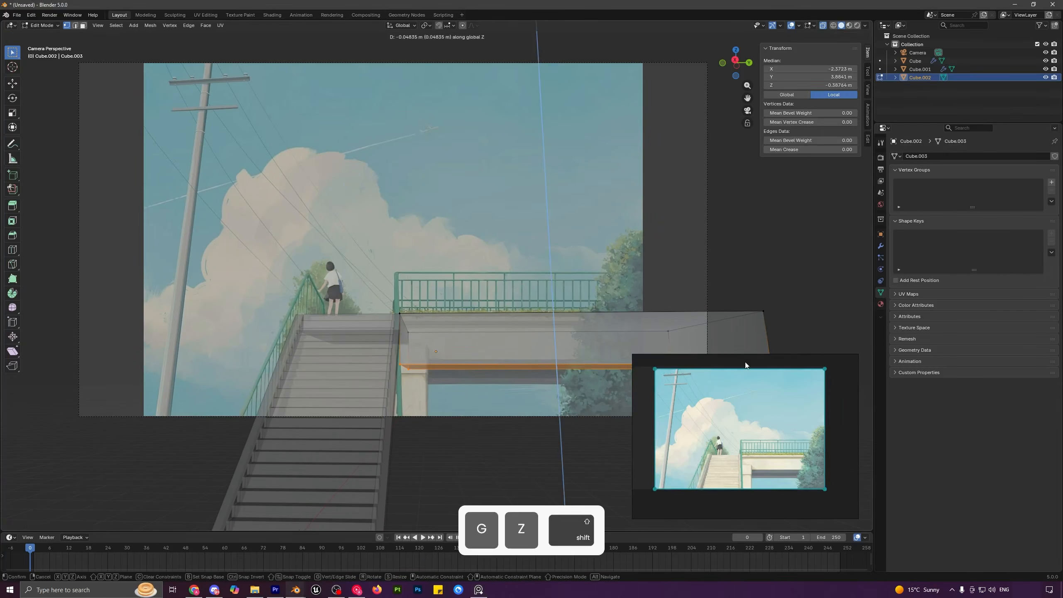
click(577, 356)
key(Tab)
click(823, 27)
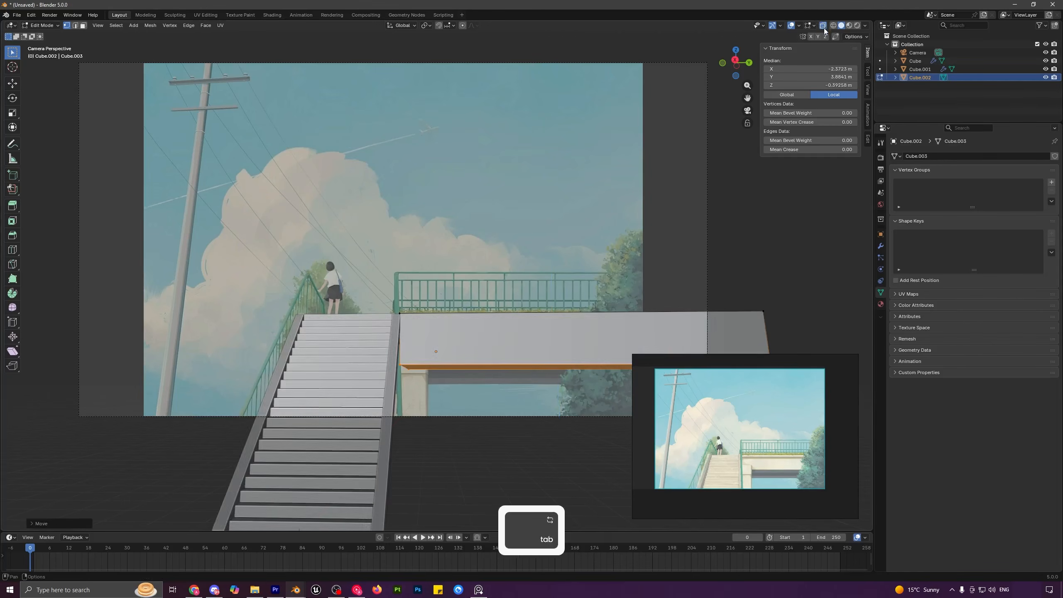
click(823, 27)
key(Tab)
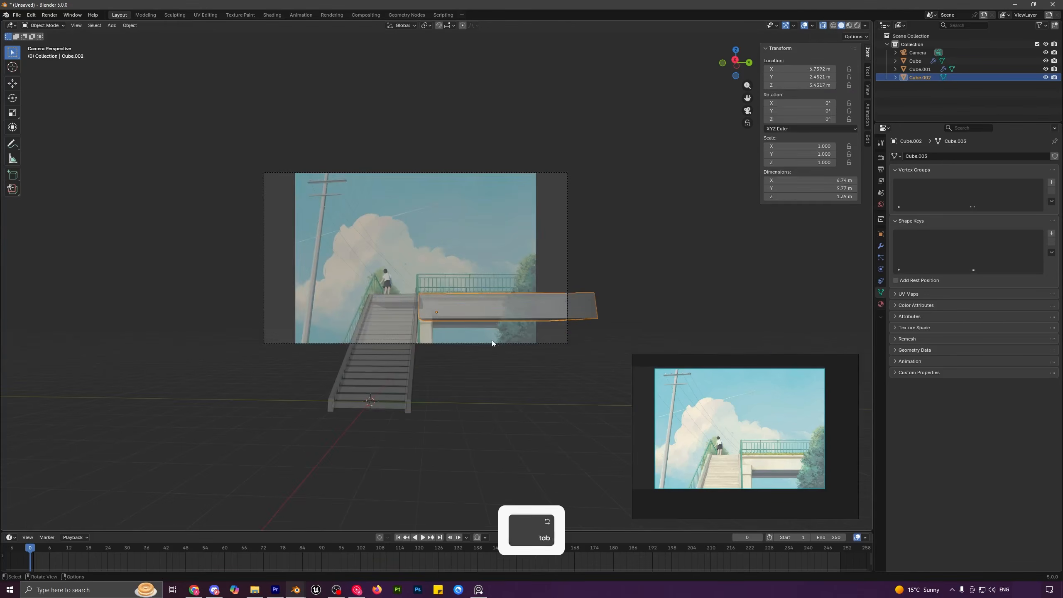
- In top view, add a cube and move it to the corner where the deck meets the stairs
middle_drag(491, 339, 431, 309)
key(KP_7)
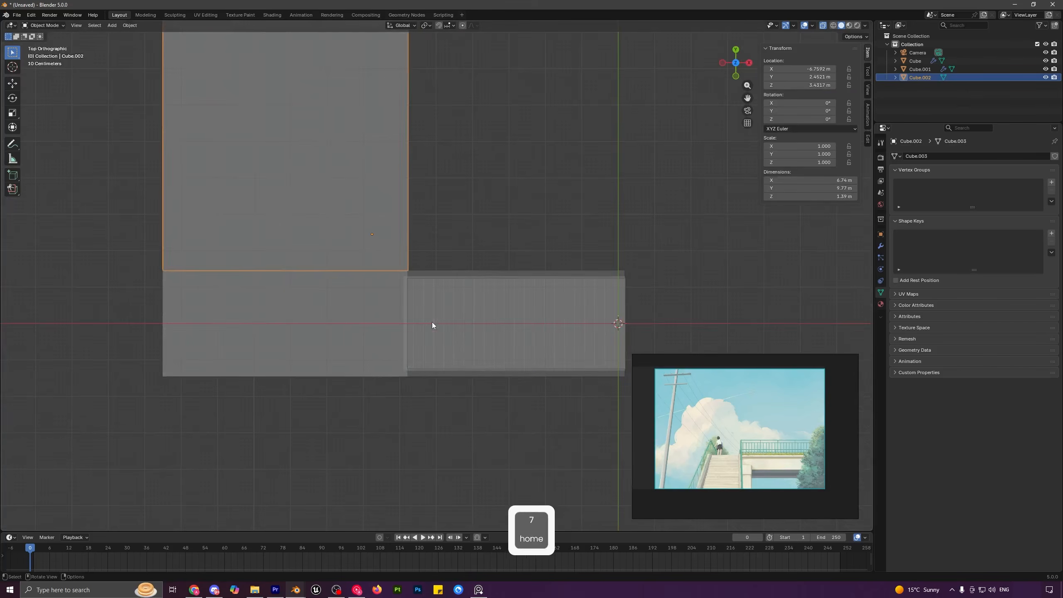
key(shift+a)
click(489, 241)
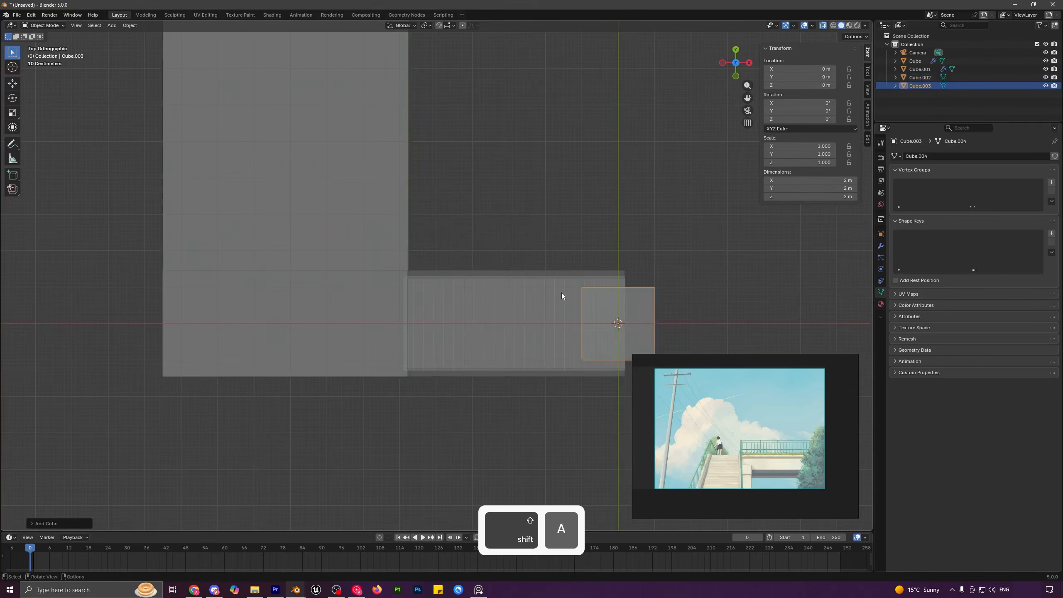
key(g)
click(355, 230)
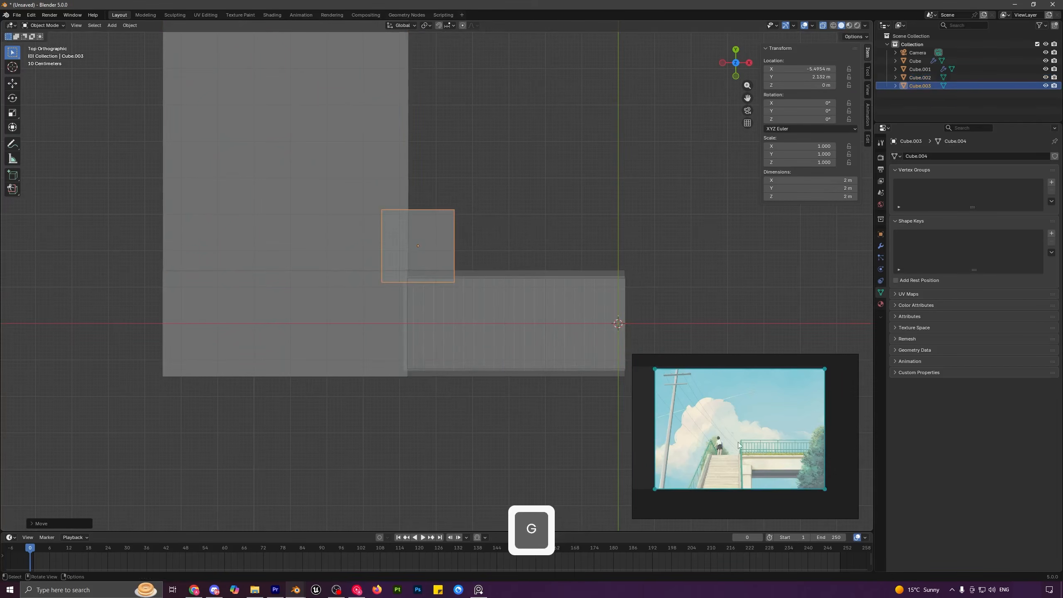
- Scale the new cube to about 0.426 and place it against the stairs' +Y side at the deck corner
scroll(738, 445, up, 3)
key(s)
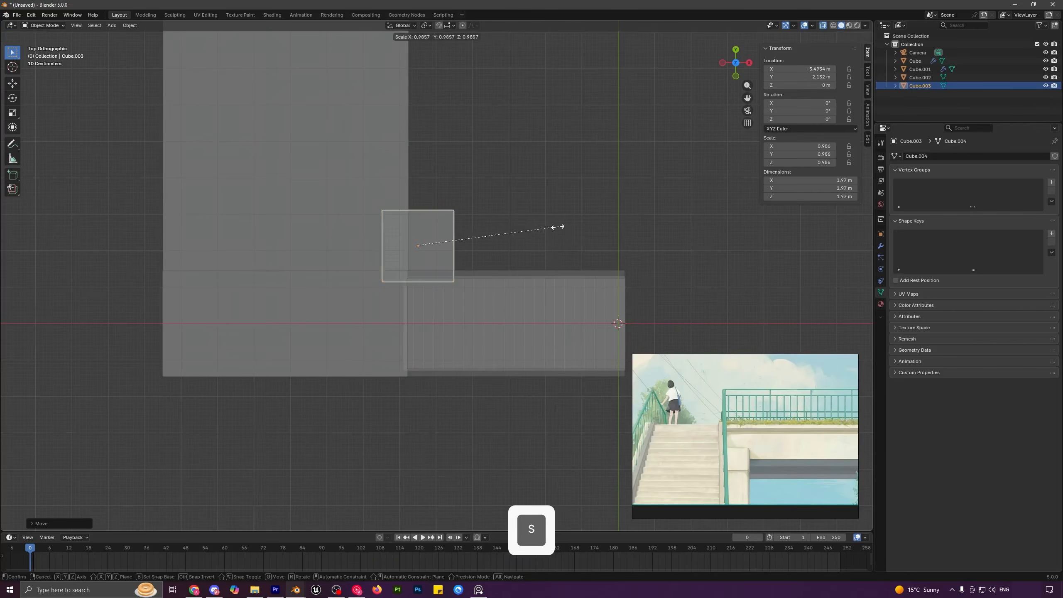
click(482, 231)
key(g)
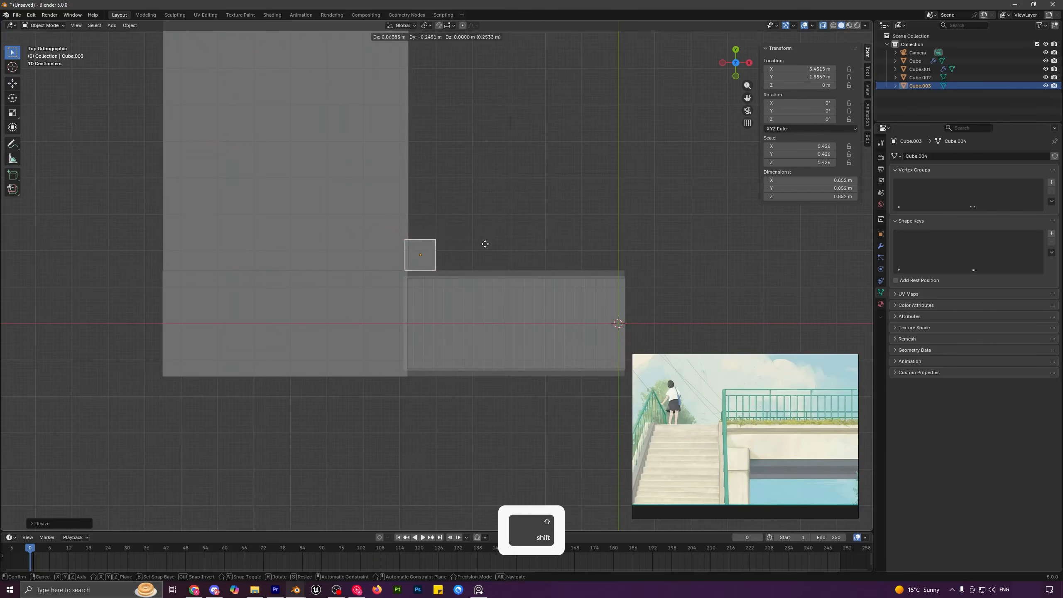
click(485, 247)
- In camera view, align the cube with the reference pillar at about Y 1.79 m and Z 3.12 m, scaled to about 0.436
key(KP_0)
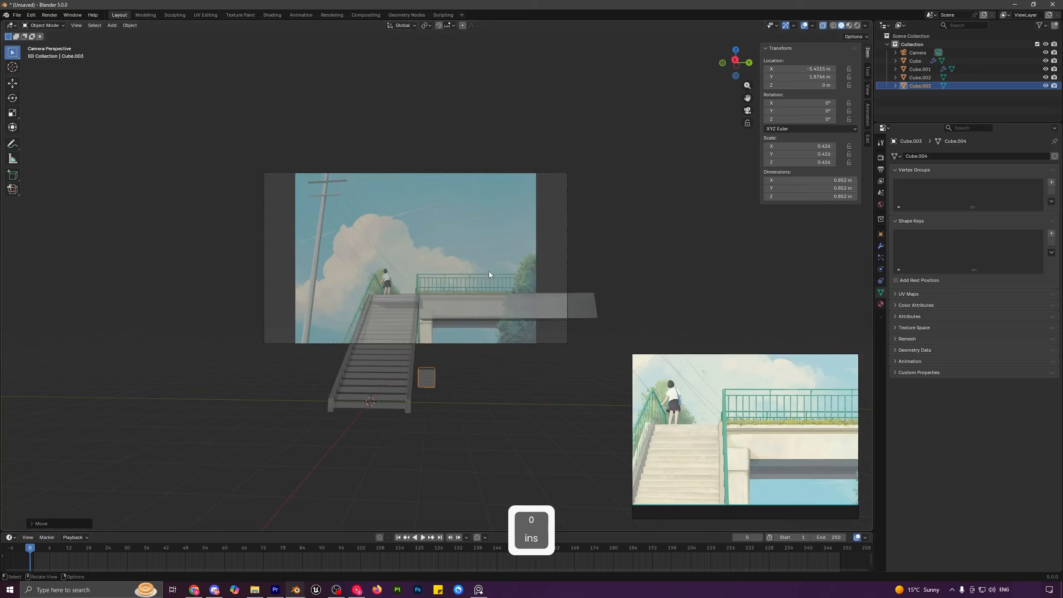
key(g)
key(z)
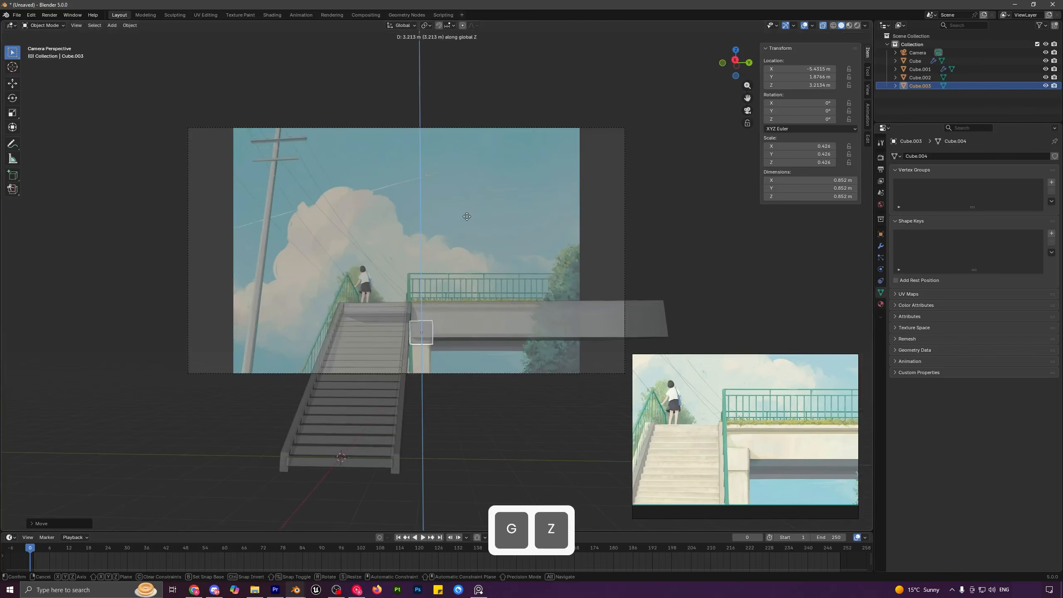
scroll(477, 251, up, 4)
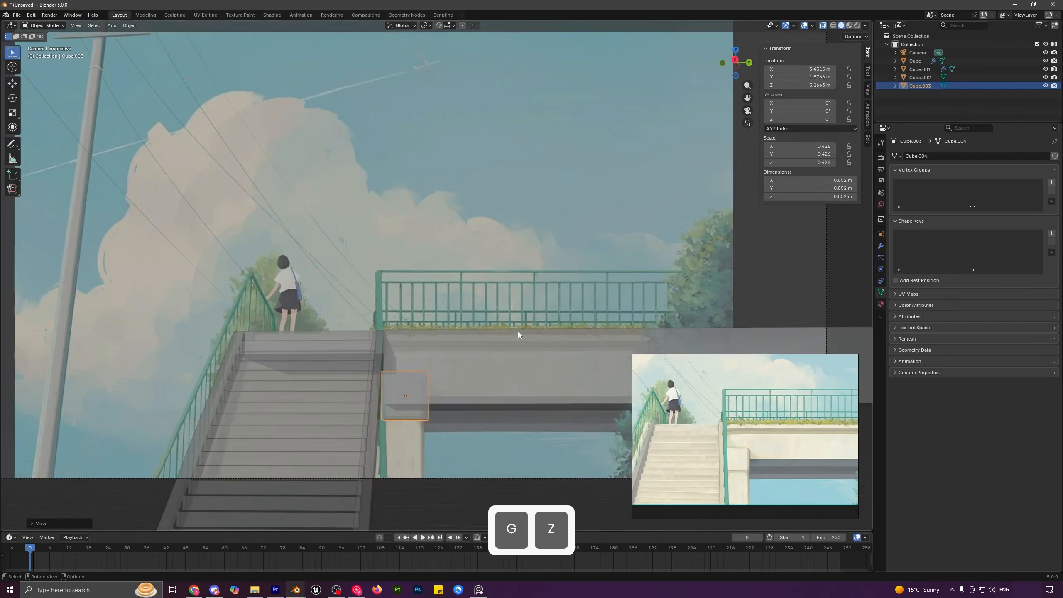
key(y)
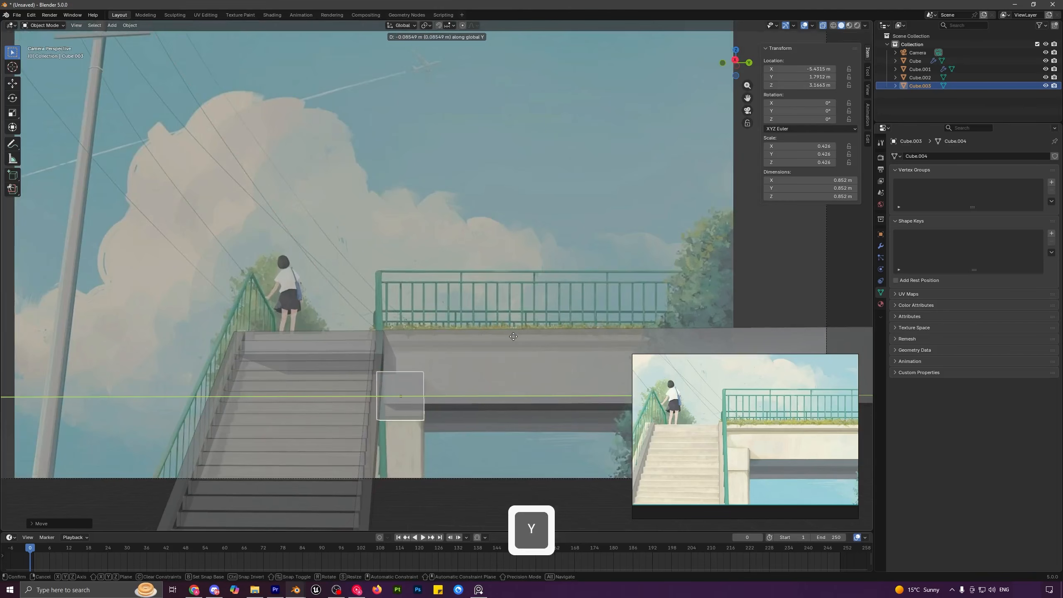
click(513, 336)
key(g)
key(z)
click(514, 339)
shift+middle_drag(513, 341, 513, 282)
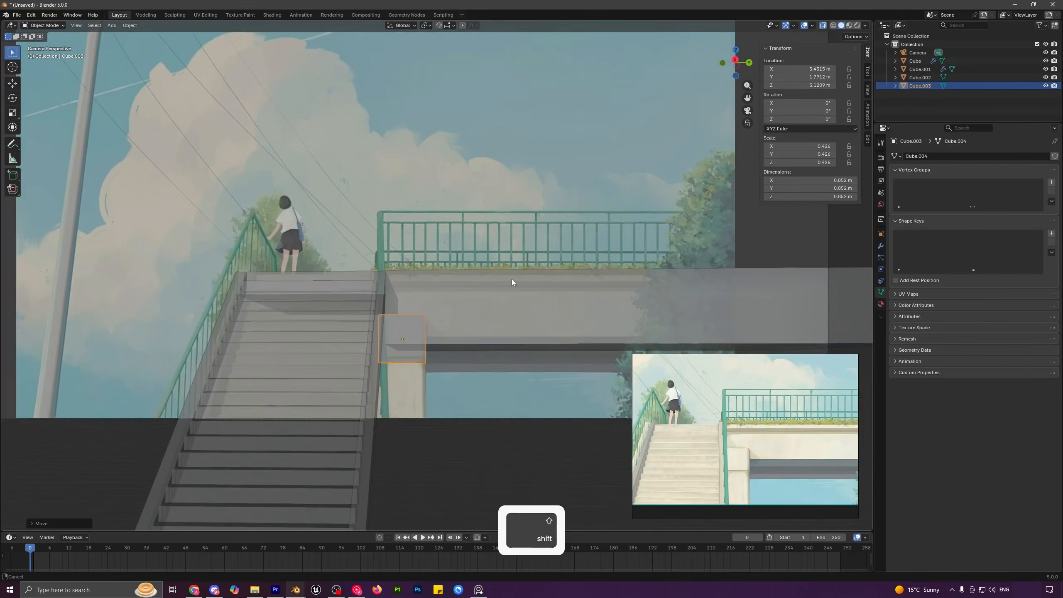
key(s)
click(527, 280)
- Extend the cube's bottom vertices down along Z to form a pillar about 2.85 m tall, and turn off X-ray
key(Tab)
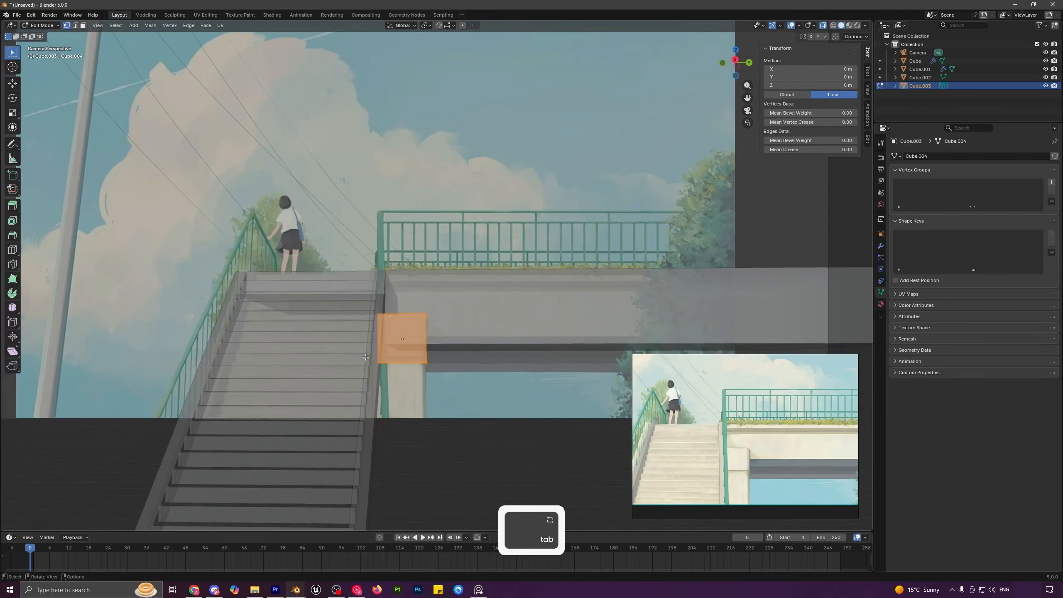
key(g)
key(z)
click(513, 323)
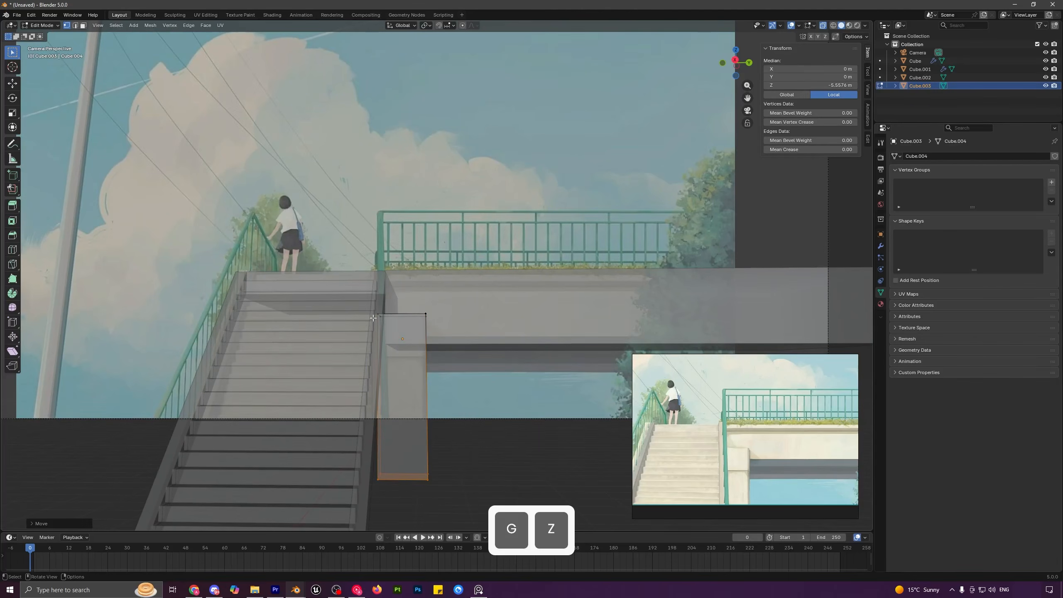
key(Tab)
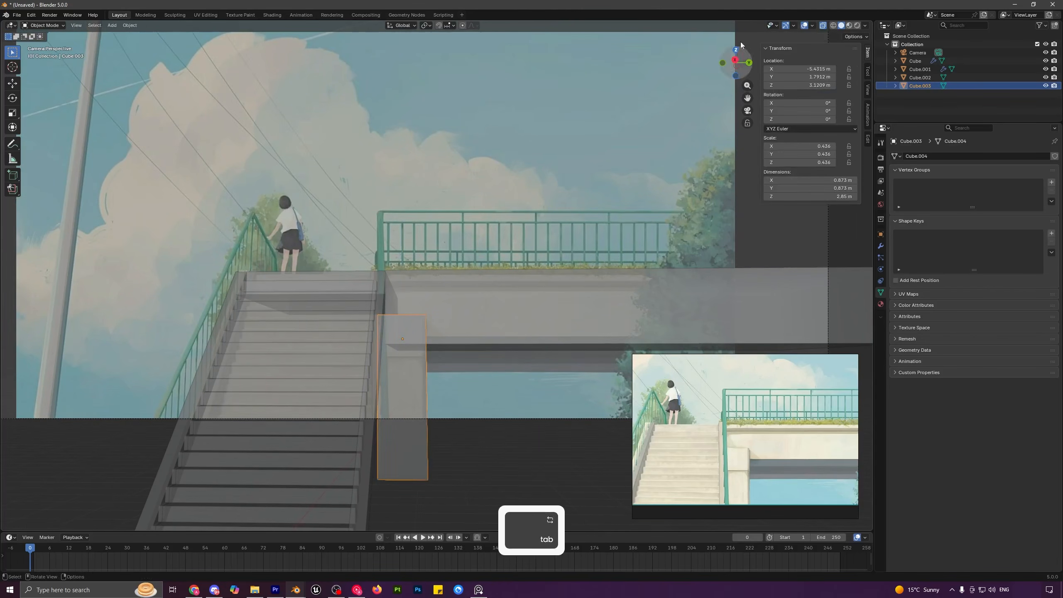
click(822, 26)
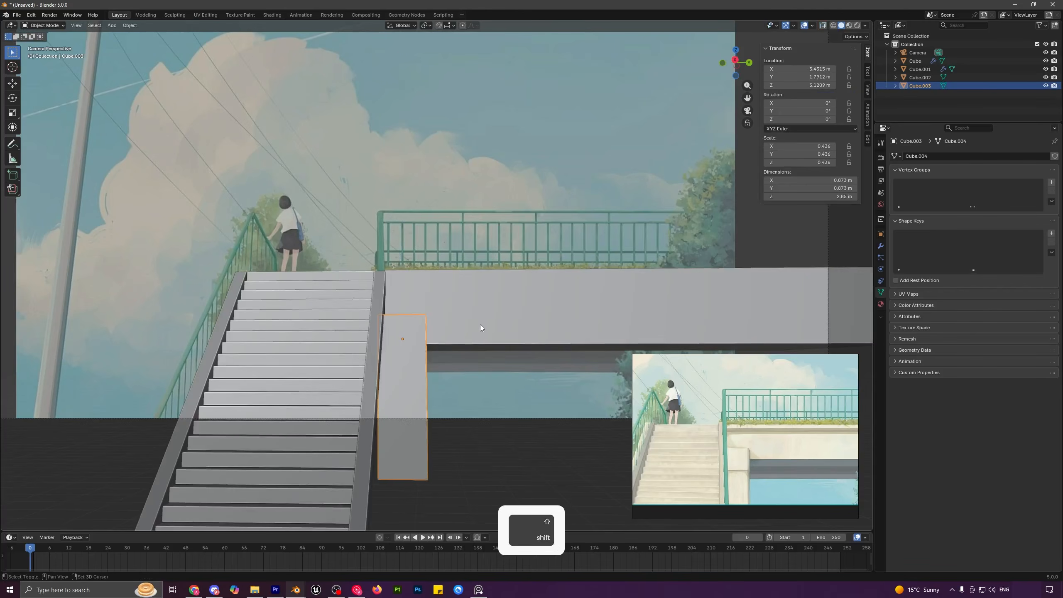
- Apply the scale of the pillar and the deck block together
shift+click(481, 323)
key(ctrl+a)
click(508, 305)
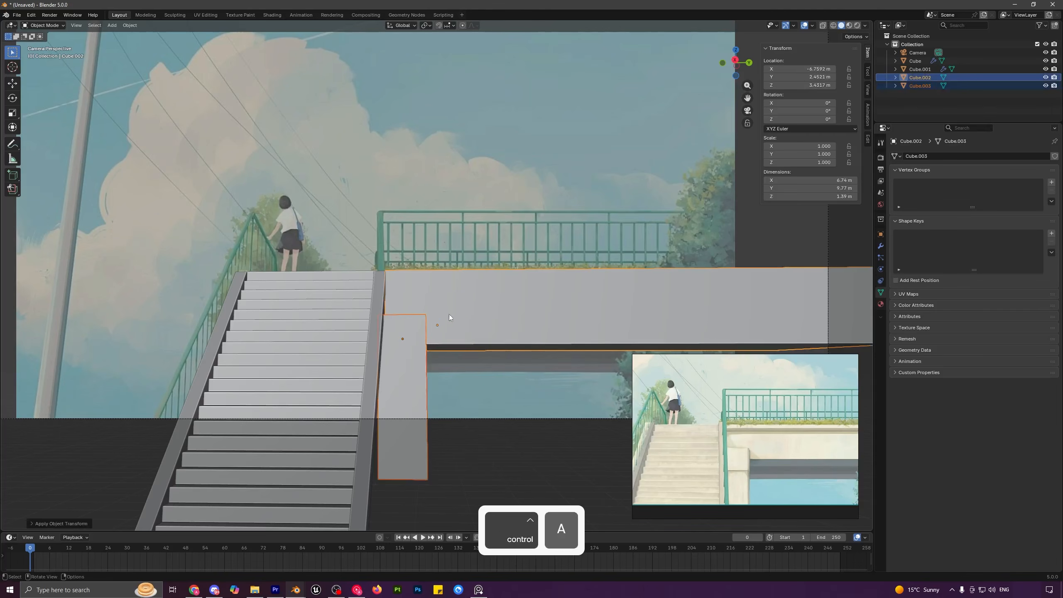
- Add a horizontal loop cut around the deck block and slide it up near the top edge
middle_drag(449, 314, 397, 374)
scroll(449, 375, up, 2)
click(449, 376)
shift+middle_drag(518, 378, 427, 329)
middle_drag(426, 329, 519, 308)
click(444, 311)
key(Tab)
key(ctrl+r)
click(507, 311)
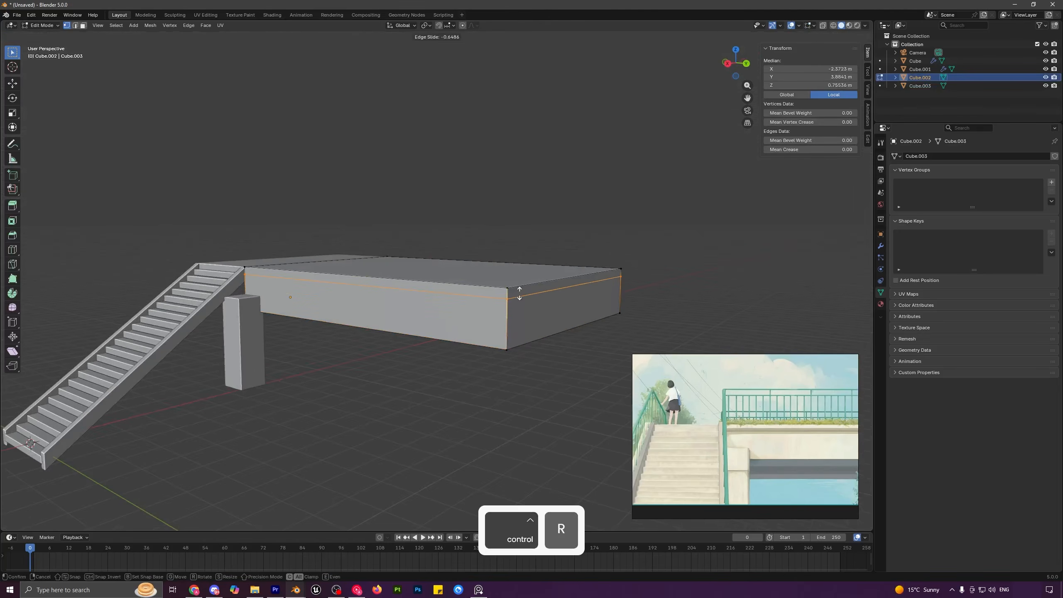
click(520, 292)
- Add a second horizontal loop cut around the deck block, in the lower half of its side faces
key(ctrl+r)
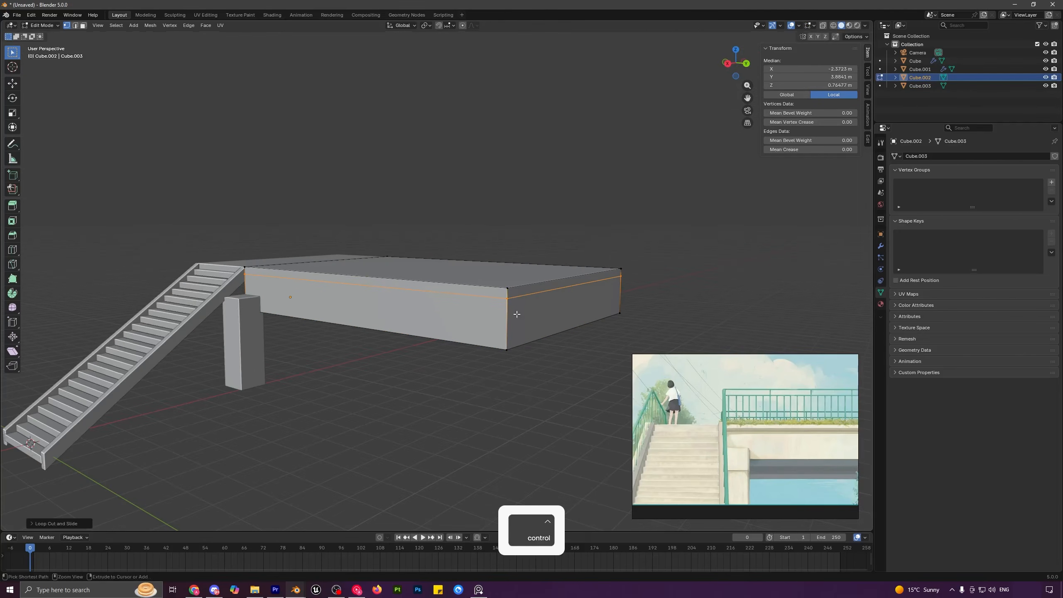
click(514, 315)
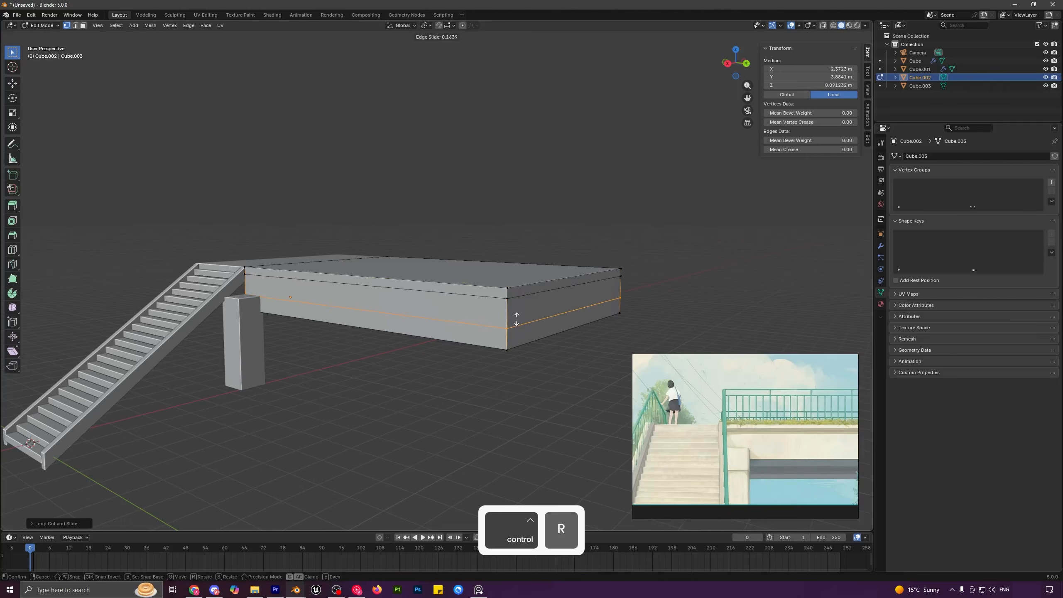
click(517, 316)
- Extrude the face loop between the deck block's two cuts inward along its normals by about 0.06 m
scroll(514, 314, down, 2)
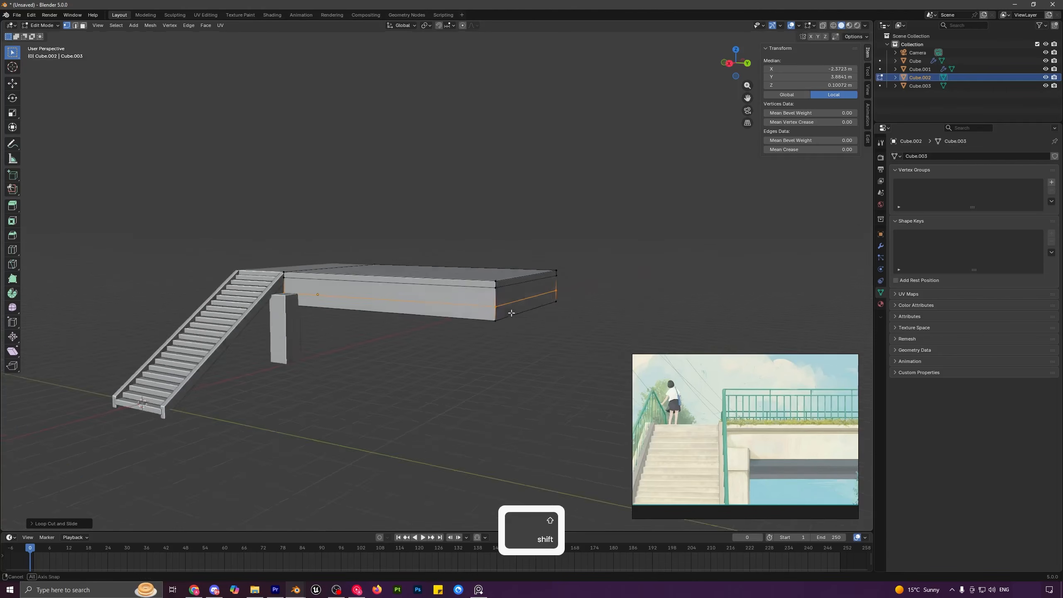
middle_drag(511, 312, 521, 319)
key(3)
scroll(522, 318, up, 2)
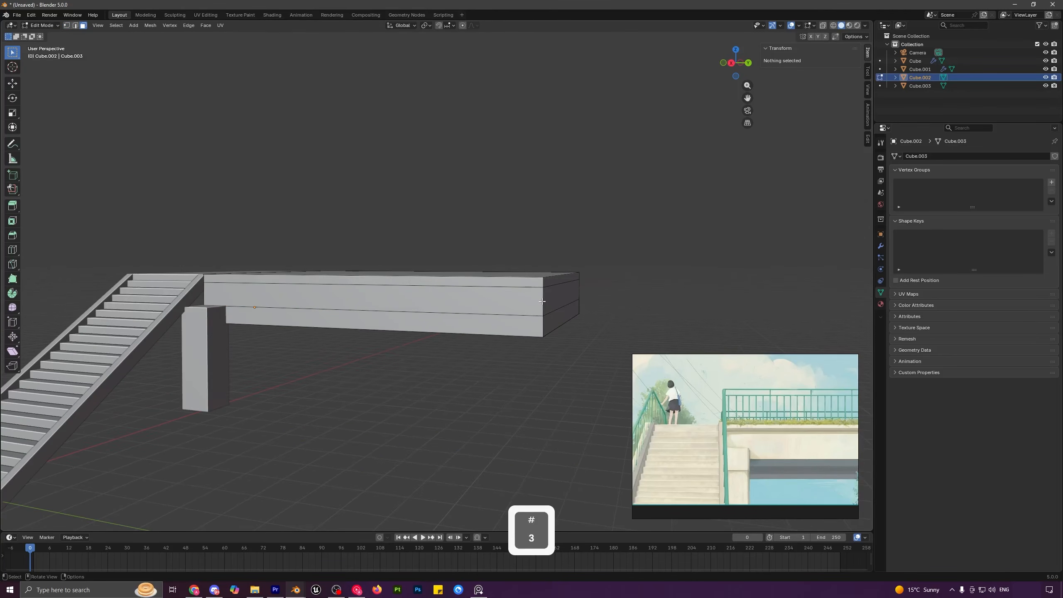
alt+click(541, 298)
middle_drag(541, 299, 599, 295)
key(alt+e)
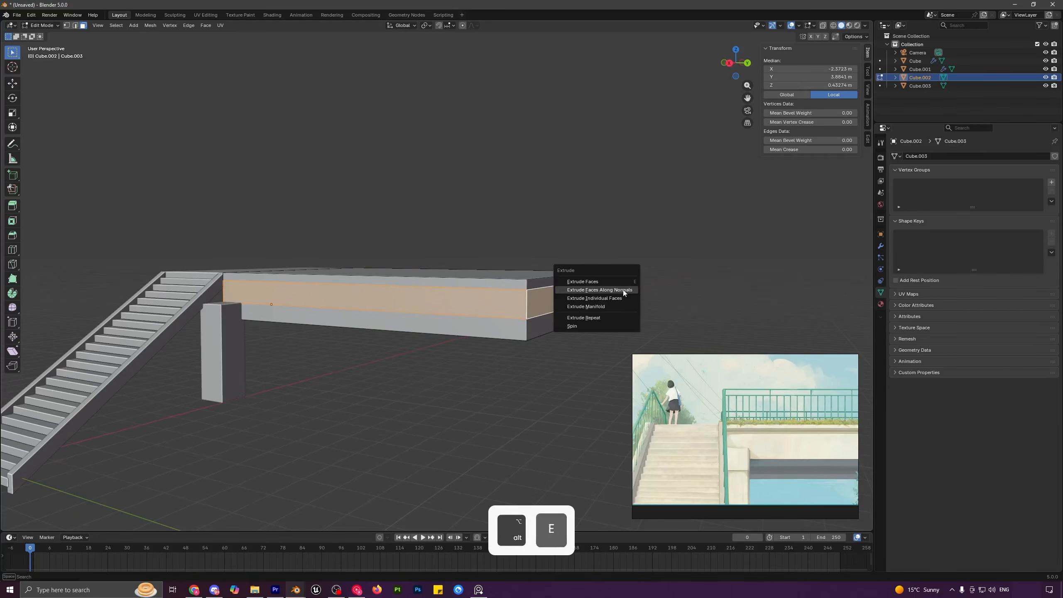
click(623, 288)
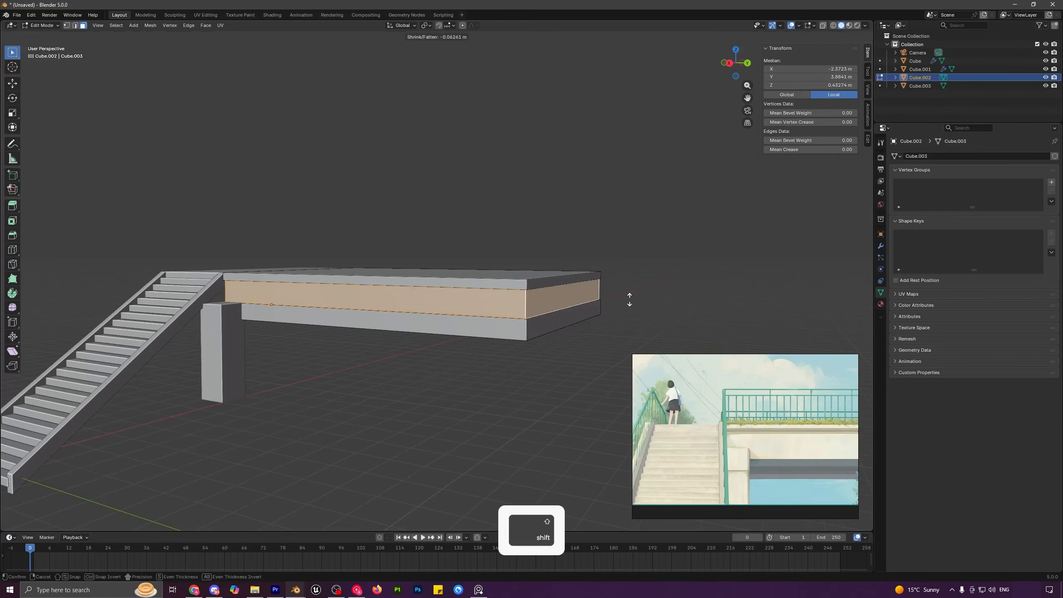
click(631, 297)
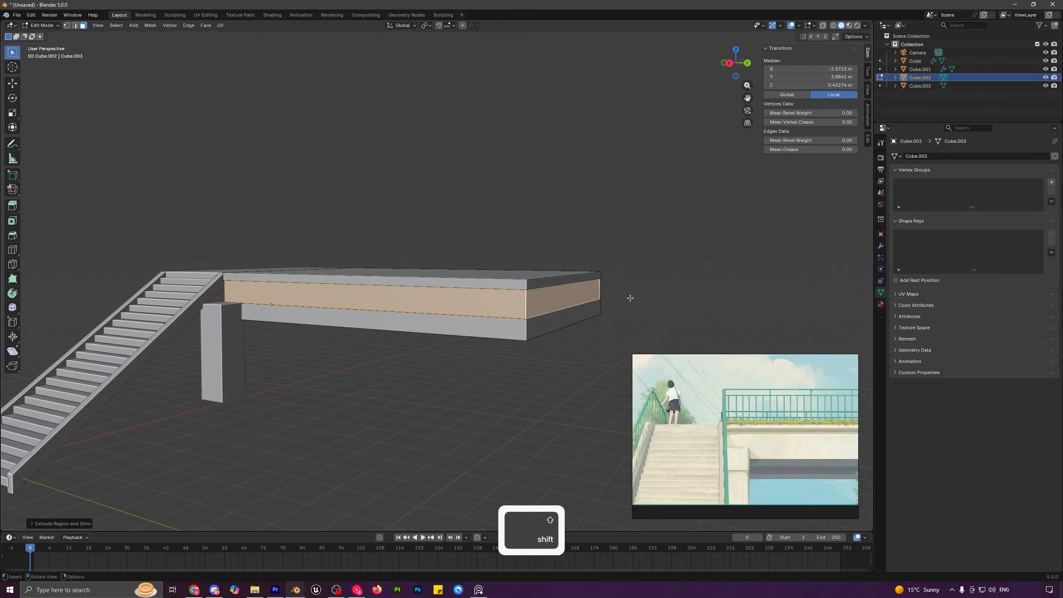
key(Tab)
- Add a Bevel modifier to the deck block with an amount of 0.009 m and Harden Normals enabled
middle_drag(632, 297, 515, 308)
click(880, 246)
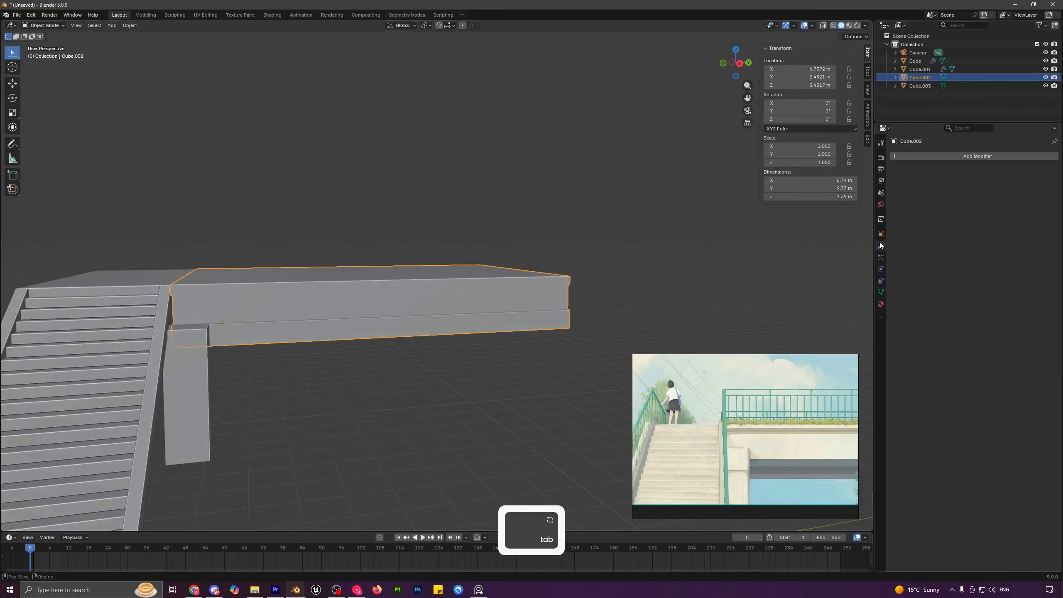
click(908, 156)
click(906, 176)
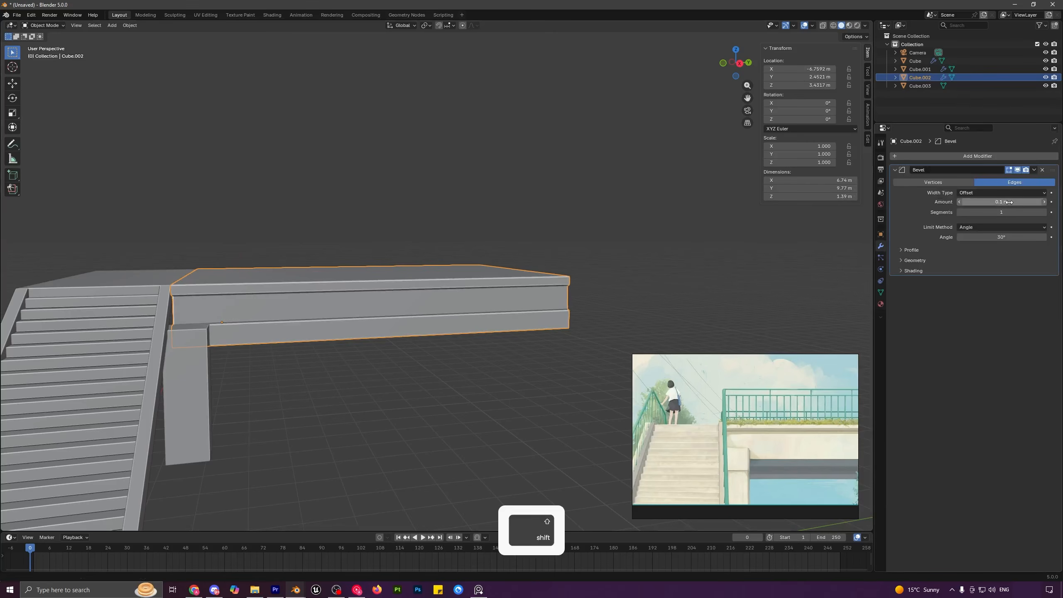
shift+drag(1001, 202, 979, 202)
click(957, 270)
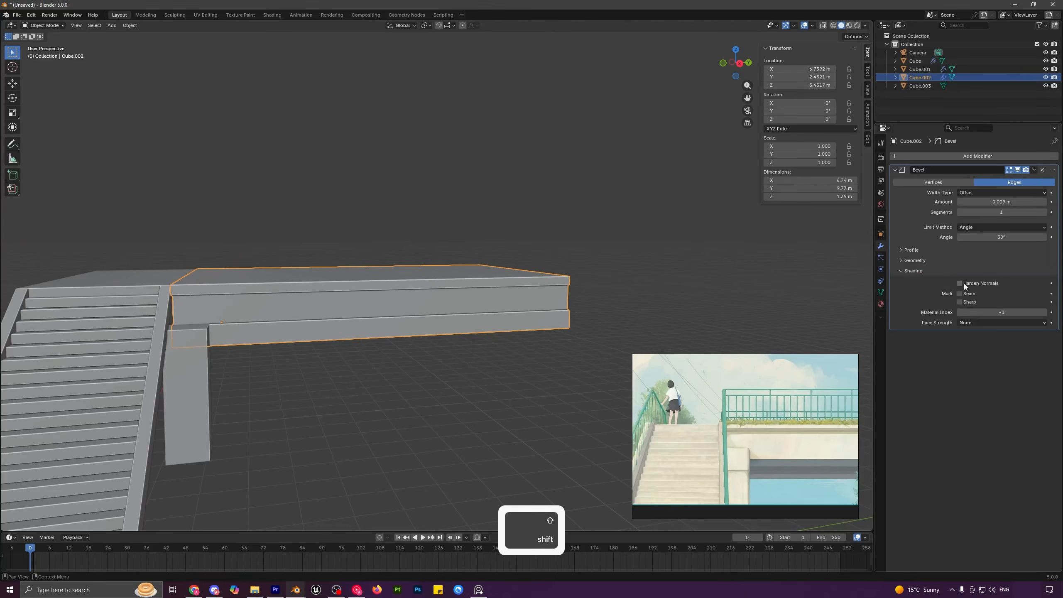
key(a)
key(a)
- Add a horizontal loop cut around the support pillar and slide it to about a quarter of the way down from its top
scroll(280, 332, down, 3)
shift+middle_drag(280, 332, 305, 309)
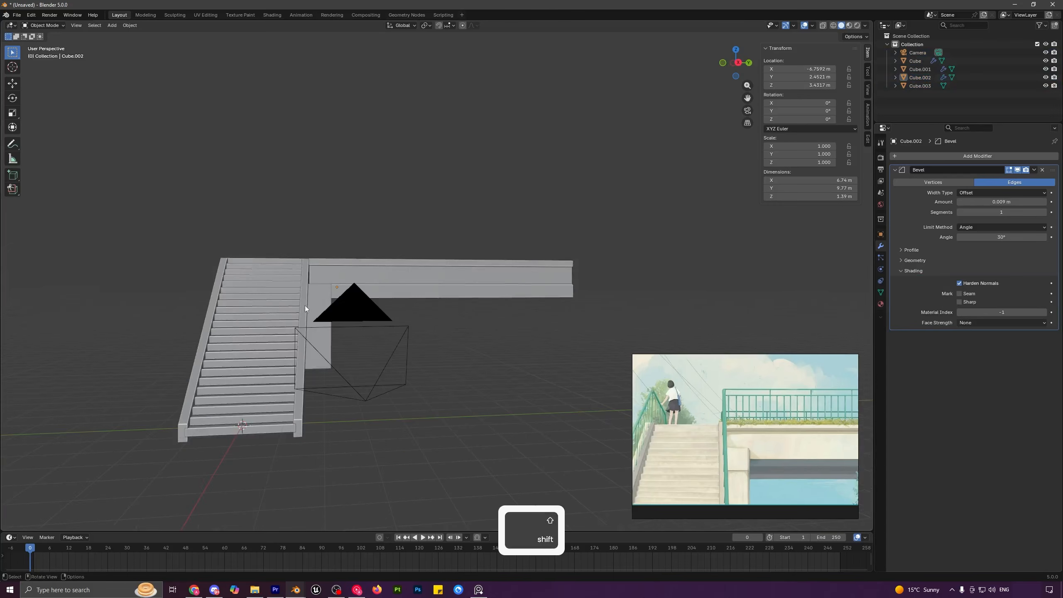
click(321, 292)
key(KP_0)
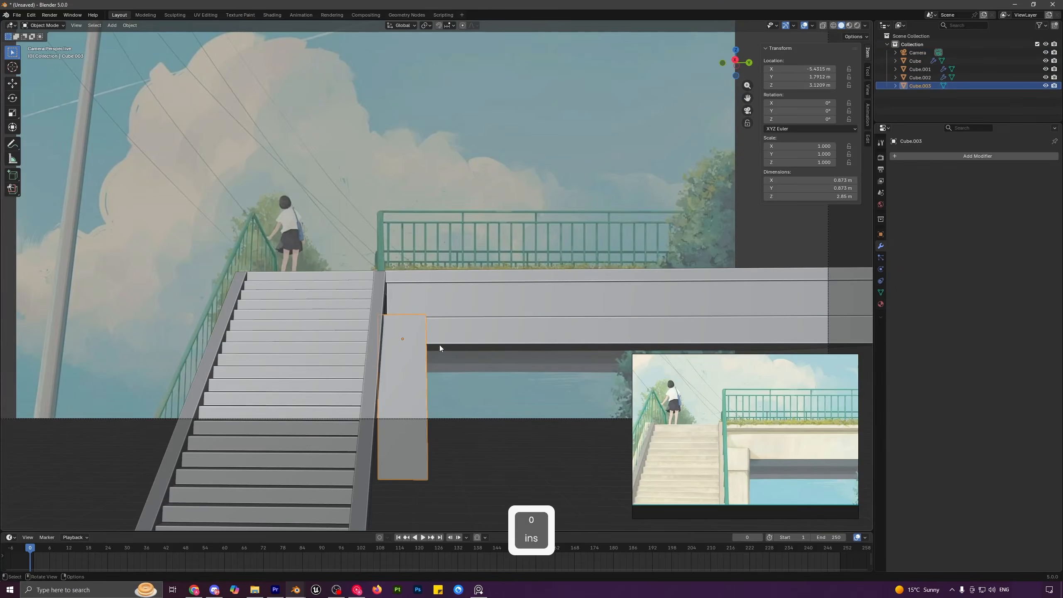
key(Tab)
click(822, 26)
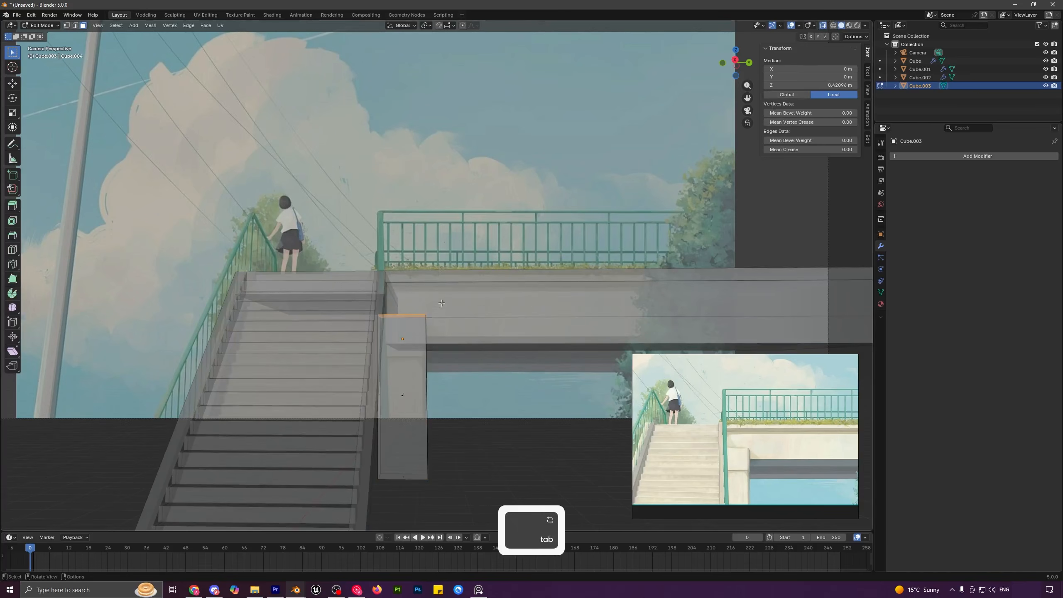
key(2)
key(ctrl+r)
click(430, 371)
key(shift)
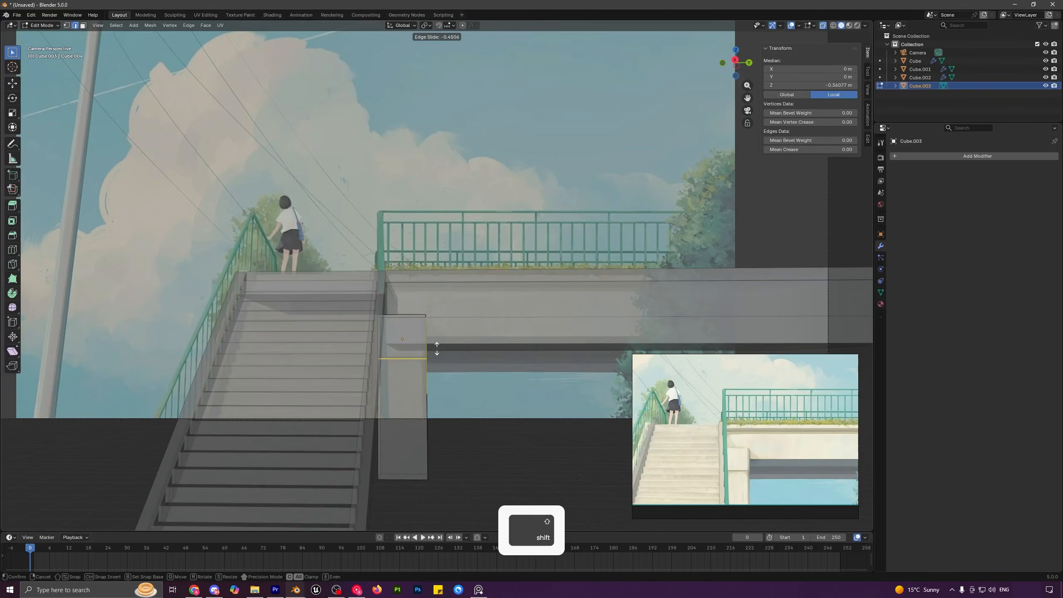
click(439, 338)
- Extrude the pillar's upper face loop outward along its normals by about 0.05 m to form a wider cap
key(3)
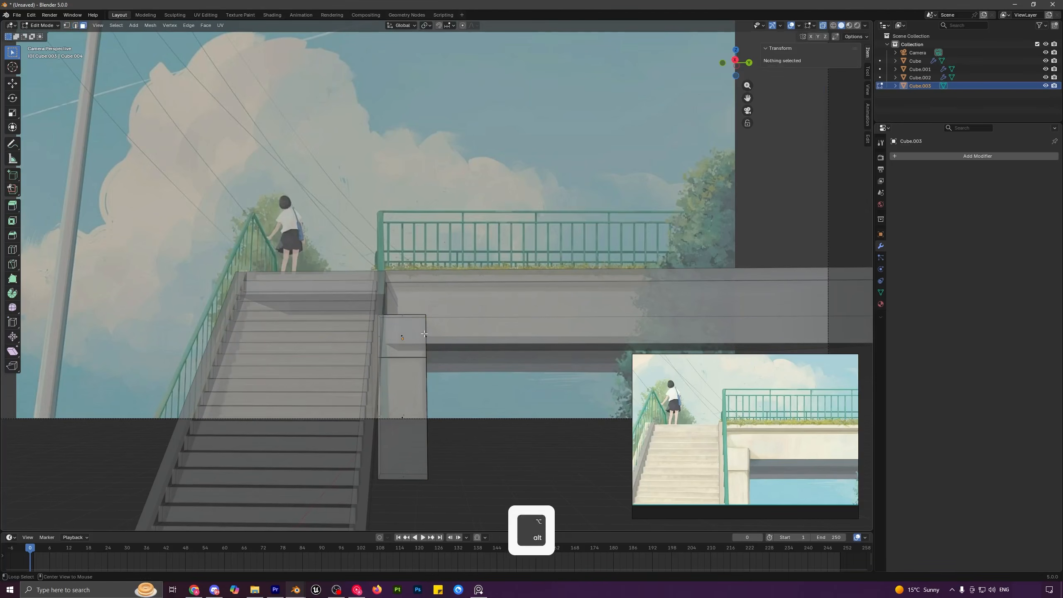
alt+click(426, 347)
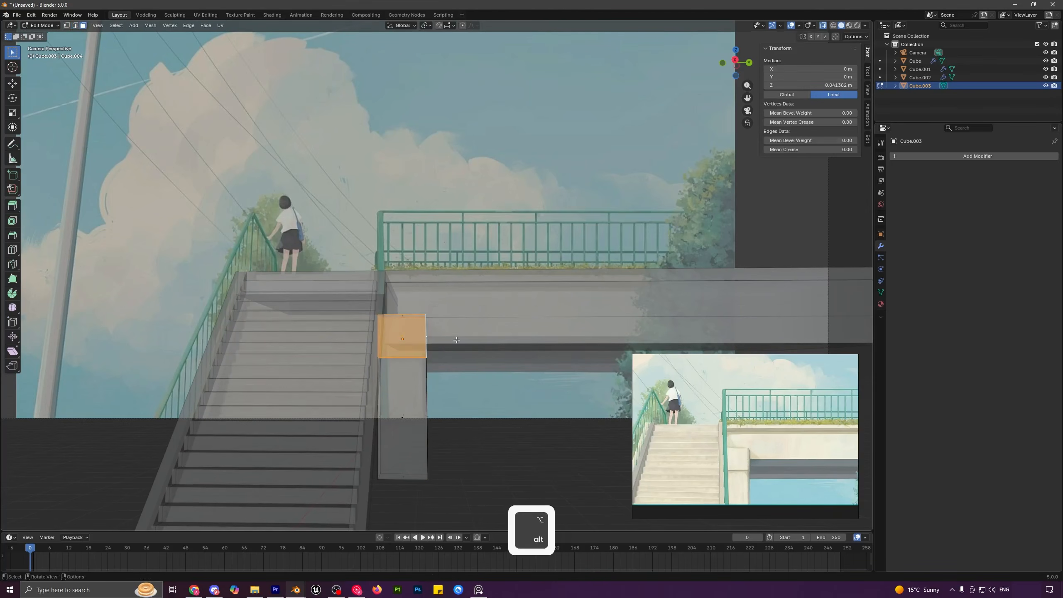
key(alt+a)
alt+click(425, 332)
scroll(456, 330, down, 3)
middle_drag(460, 331, 474, 334)
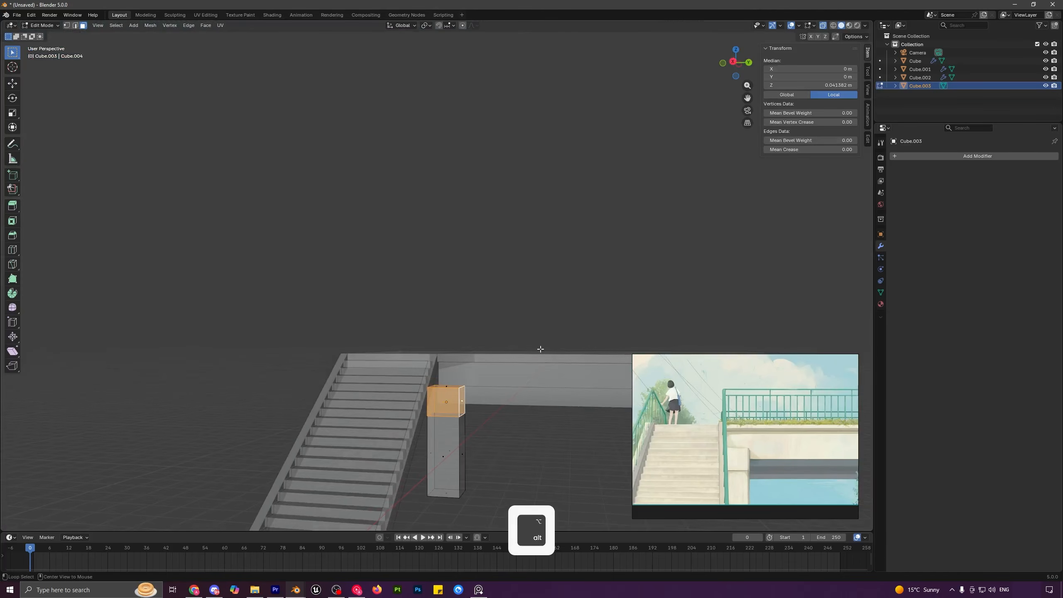
key(alt+e)
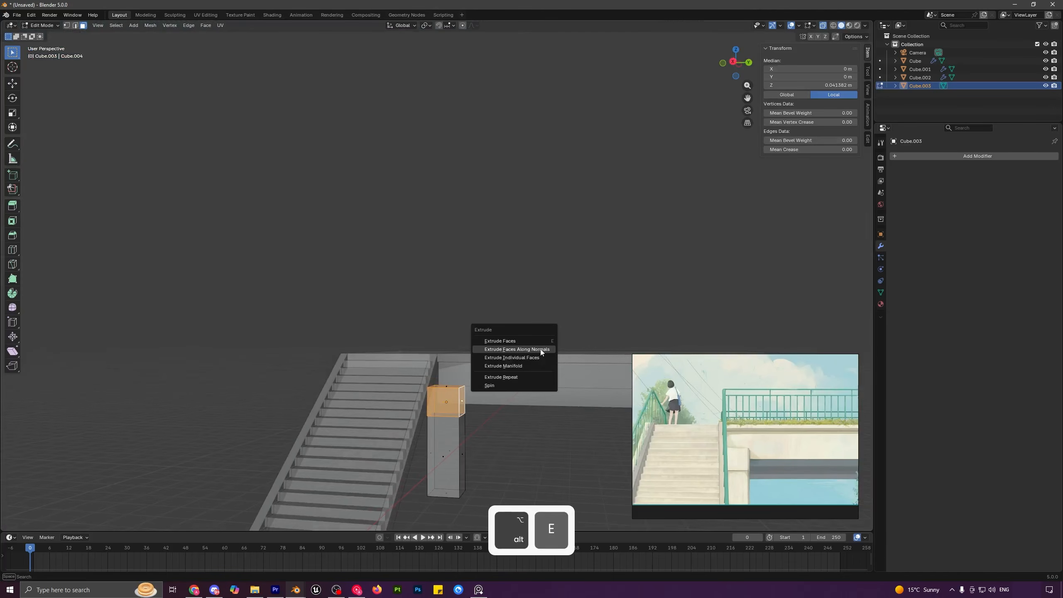
click(541, 344)
click(542, 335)
- Flatten the pillar's cap faces by scaling them along Z to about 0.9
scroll(543, 335, up, 4)
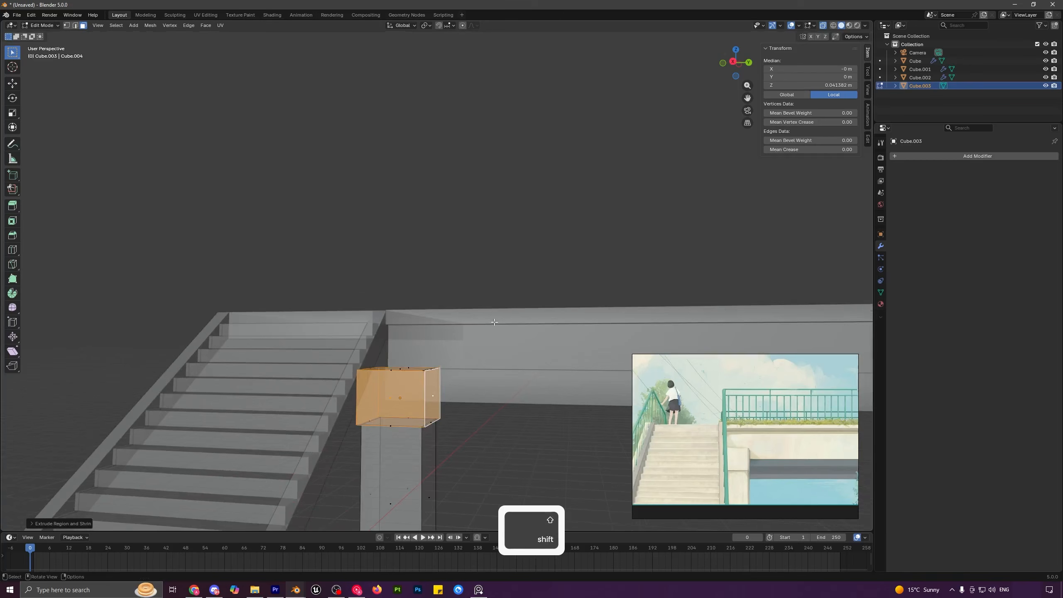
key(s)
key(z)
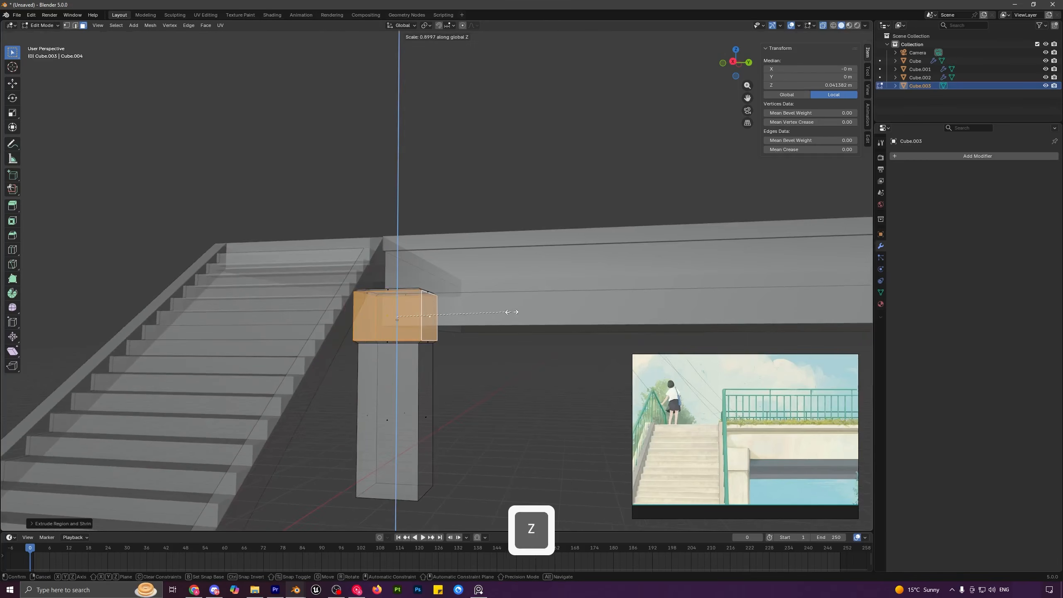
click(515, 312)
key(s)
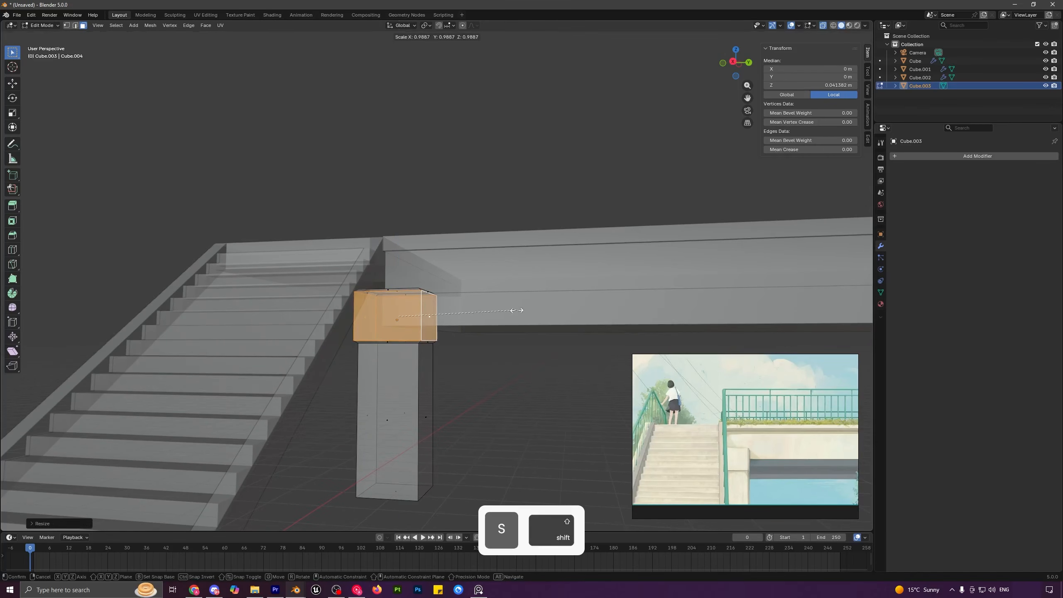
right_click(516, 310)
key(Tab)
click(822, 26)
key(a)
key(a)
scroll(463, 307, down, 4)
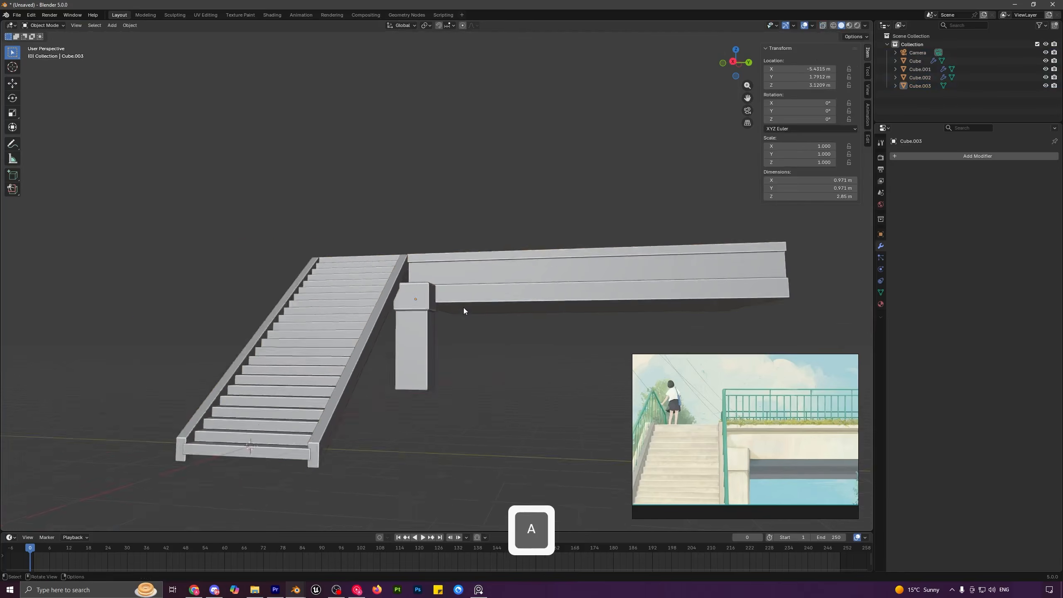
- Add a Bevel modifier to the pillar, apply the pillar's scale and set the bevel amount to 0.008 m
middle_drag(463, 308, 437, 304)
click(436, 303)
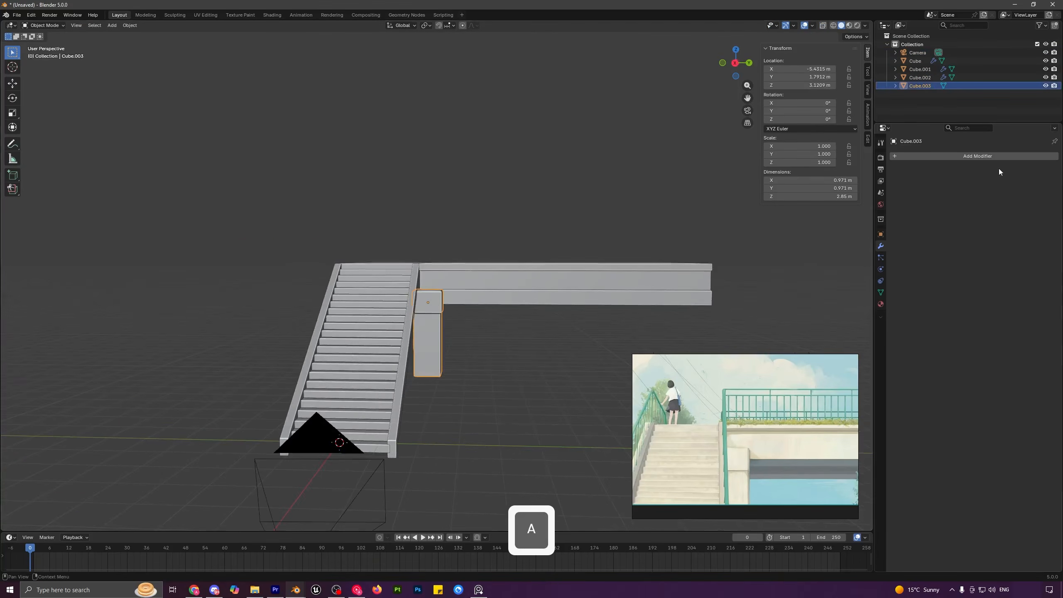
click(920, 156)
click(899, 171)
key(ctrl+a)
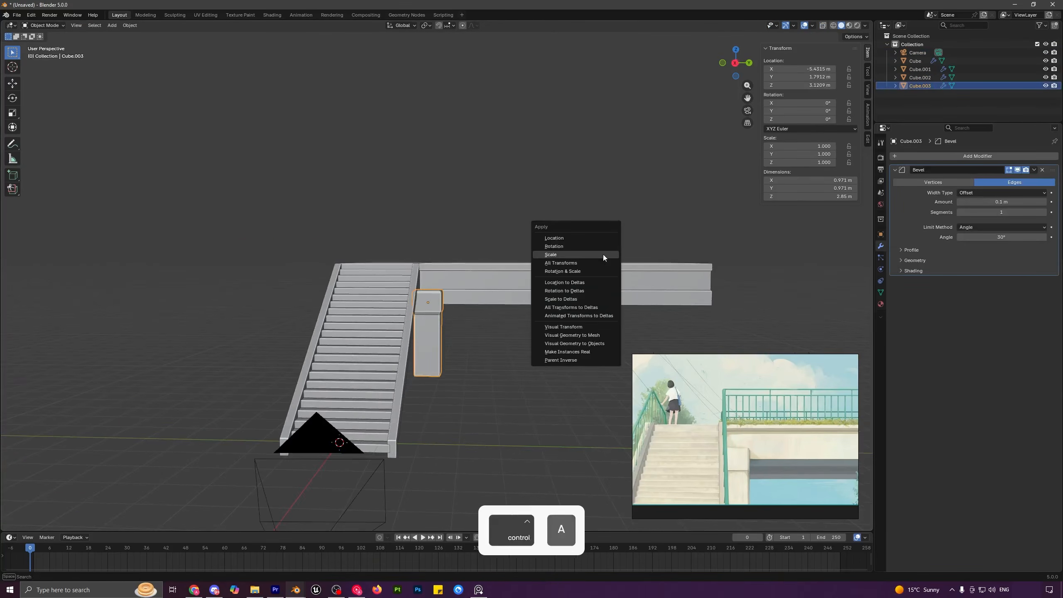
click(602, 254)
drag(998, 201, 973, 202)
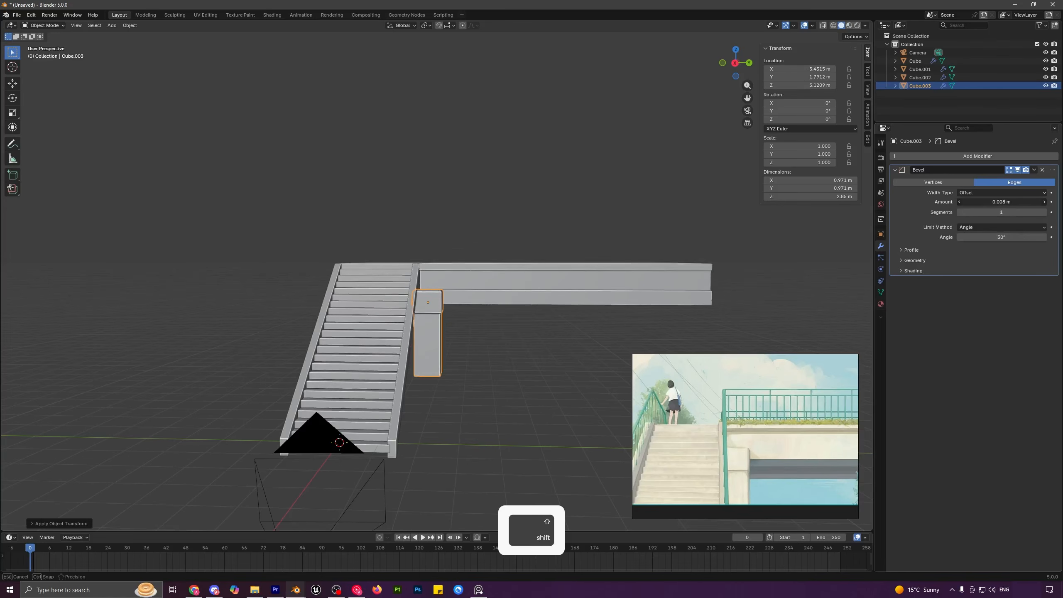
scroll(541, 273, down, 3)
key(a)
key(a)
- Scale the pillar's cap down to about 0.93 m wide, and stretch it slightly along Z
mouse_move(439, 297)
middle_down()
mouse_move(456, 299)
mouse_move(444, 294)
middle_up()
scroll(444, 294, up, 7)
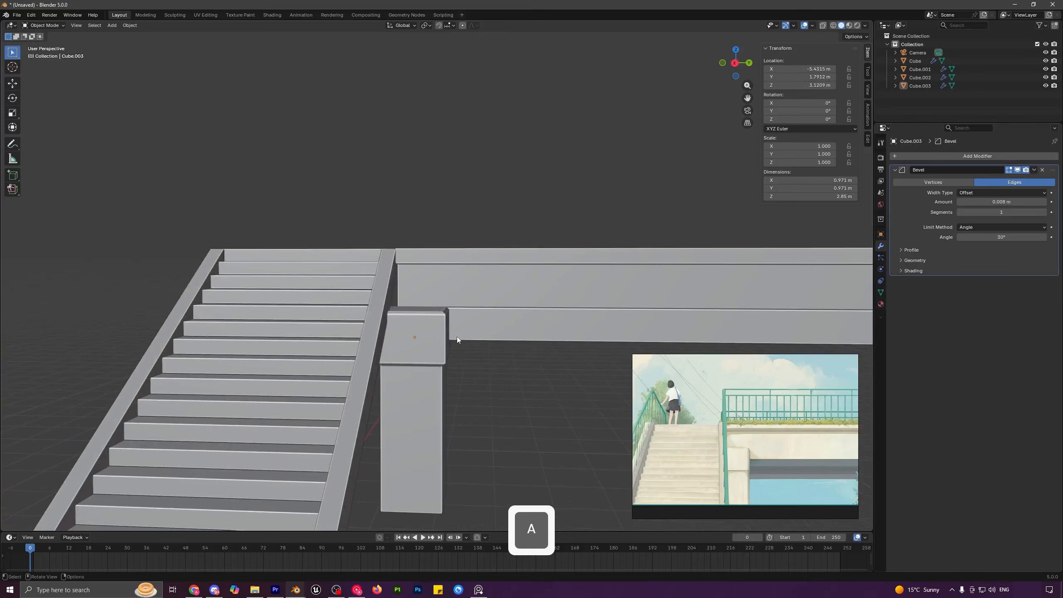
click(434, 339)
key(Tab)
key(s)
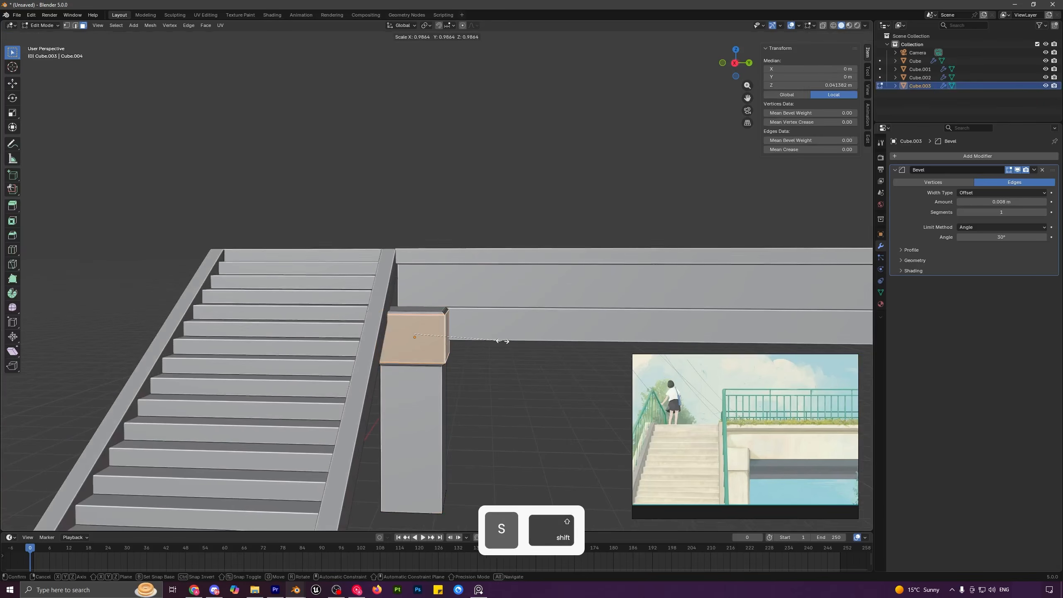
click(476, 331)
key(s)
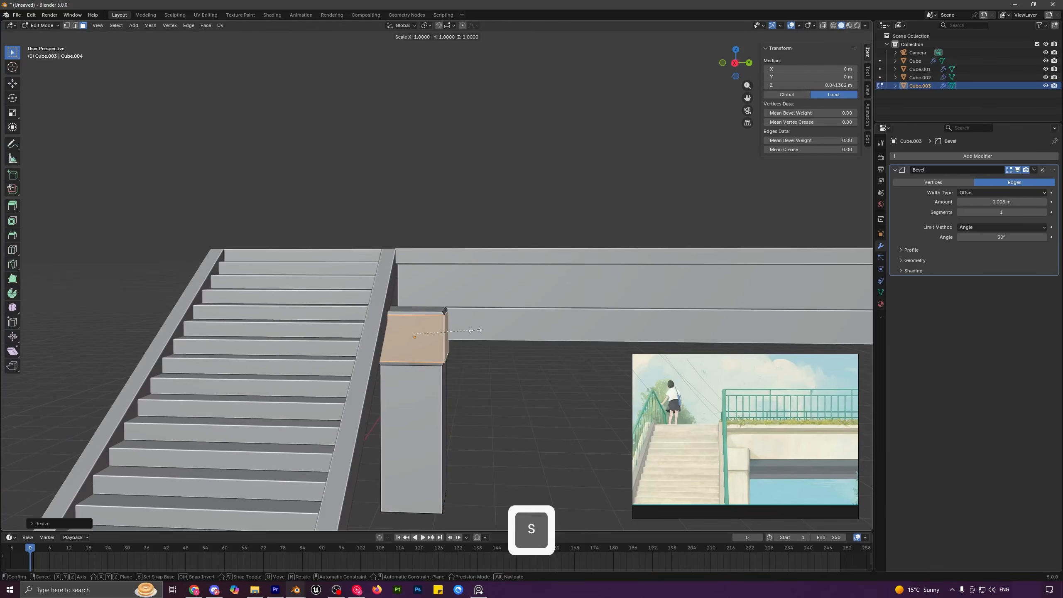
key(z)
click(520, 335)
key(Tab)
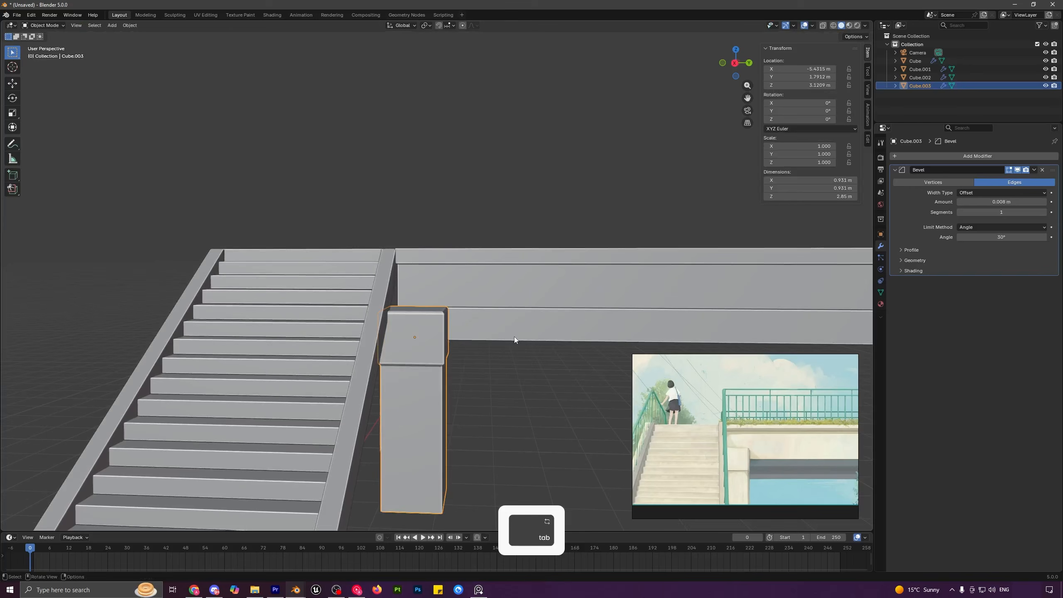
key(a)
key(a)
scroll(494, 335, down, 5)
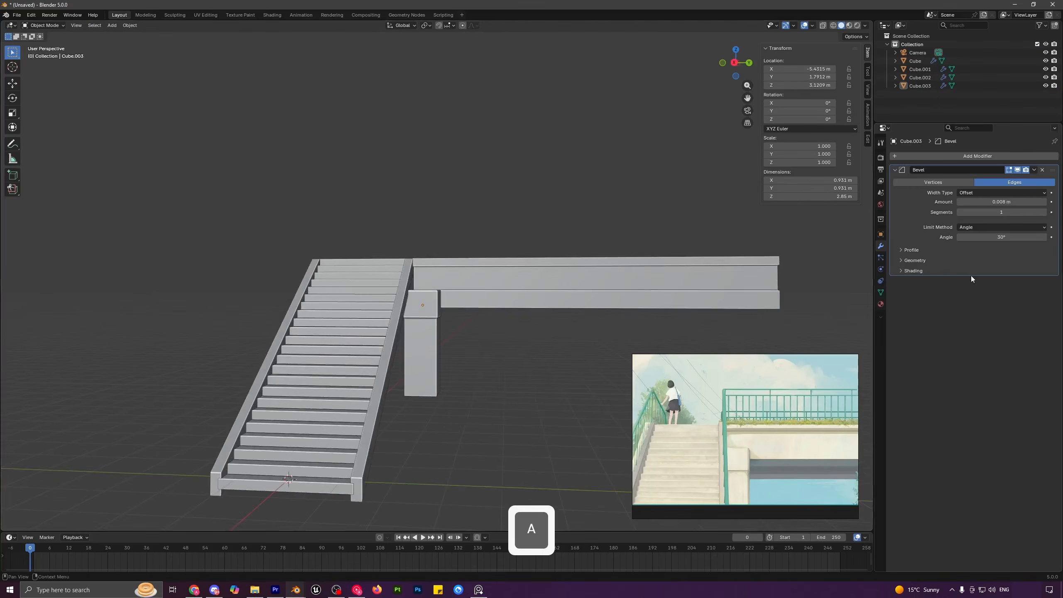
- Inspect the bevel shading settings of the pillar and deck block, and compare the model with the reference image through the camera
click(953, 272)
click(588, 305)
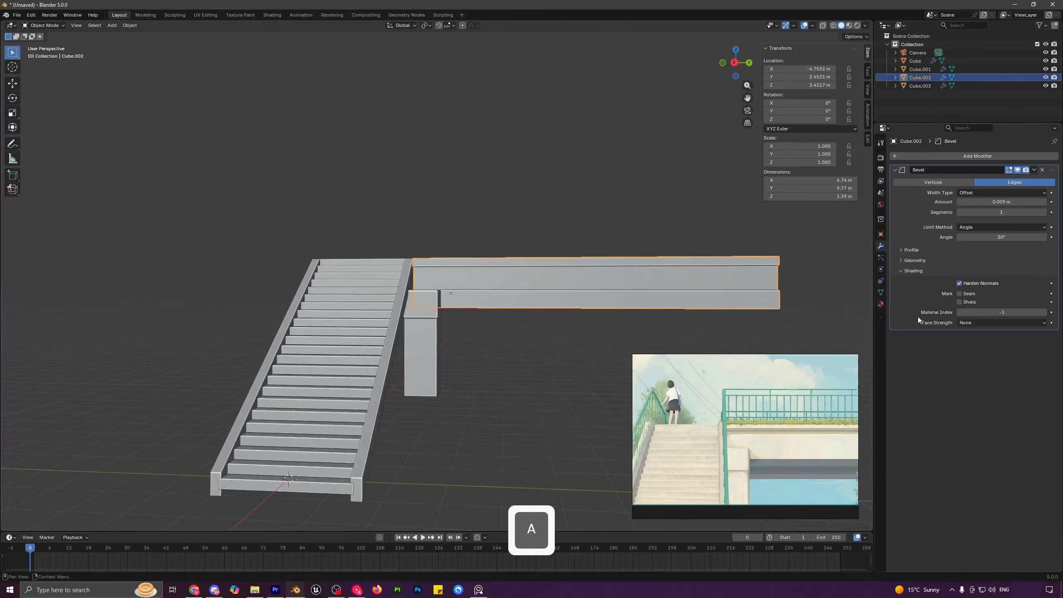
scroll(504, 286, down, 3)
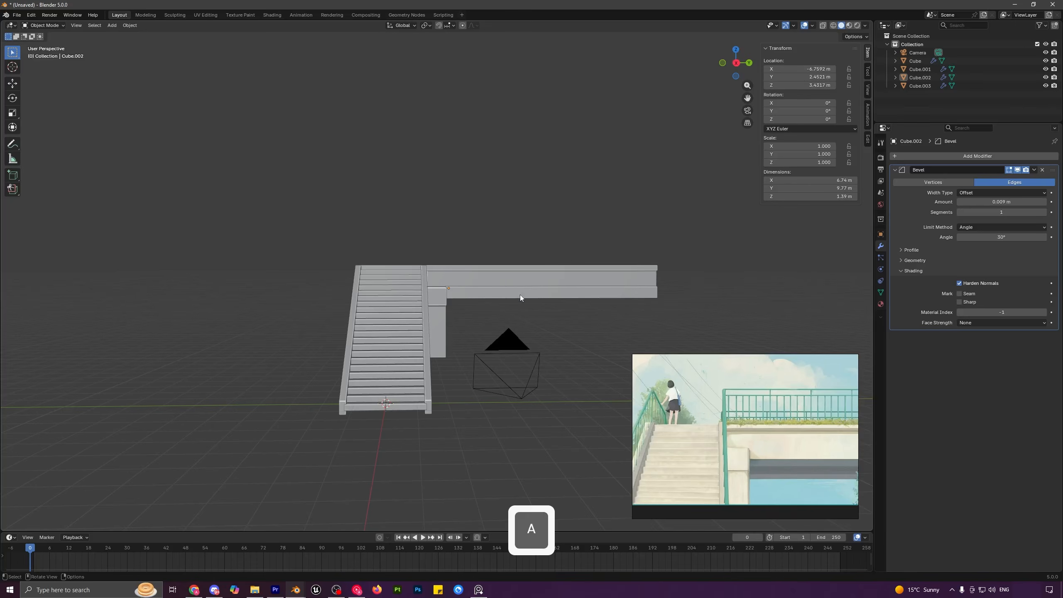
key(KP_0)
shift+middle_drag(394, 289, 394, 316)
ctrl+middle_drag(394, 317, 400, 357)
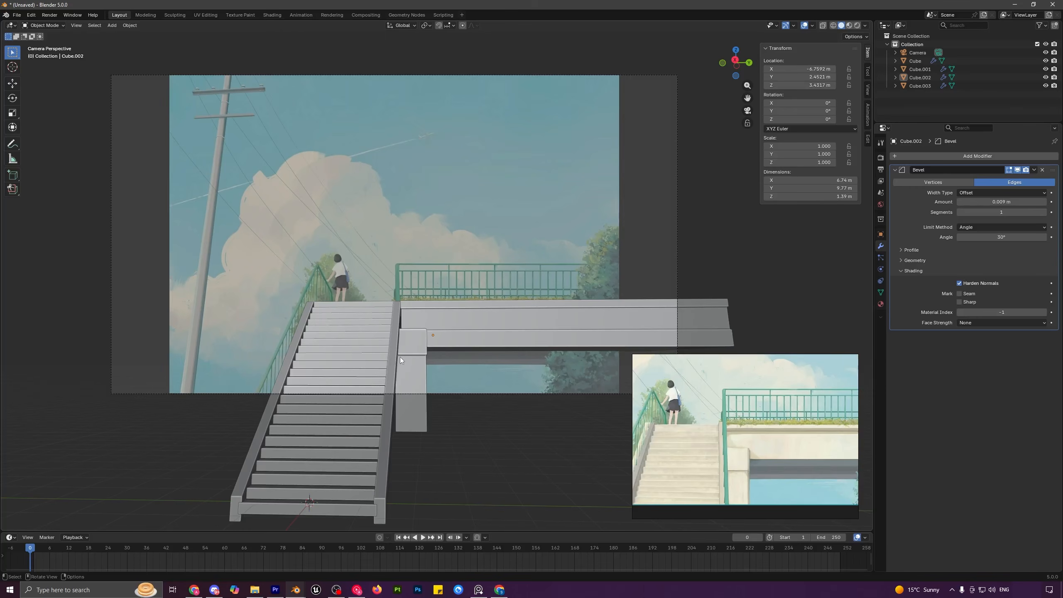
scroll(409, 345, up, 4)
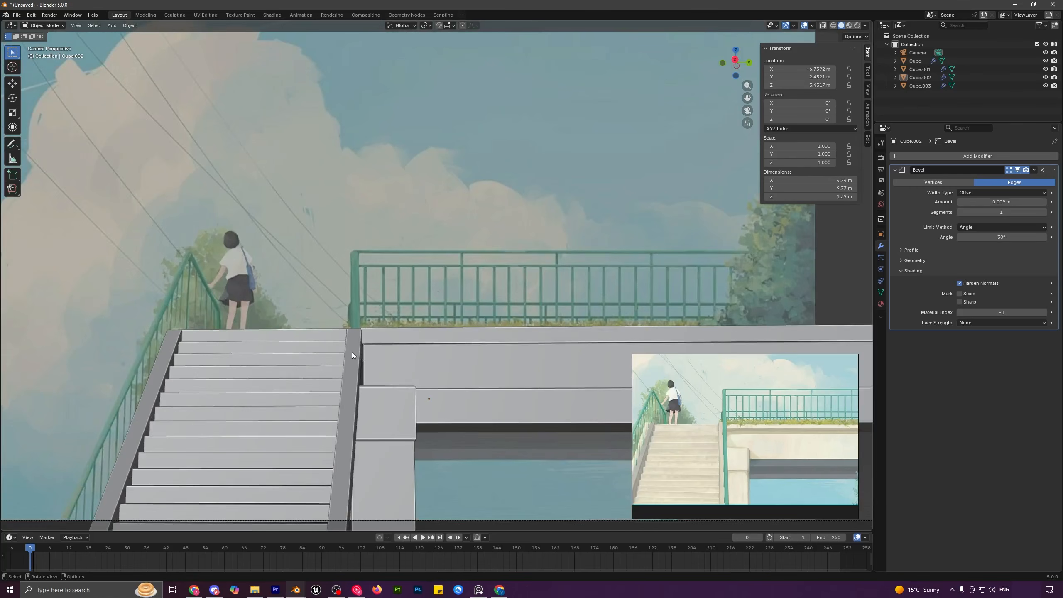
scroll(352, 355, down, 6)
- Move the deck block's end face beside the landing about 0.17 m along Y toward the staircase
middle_drag(416, 309, 420, 332)
click(508, 359)
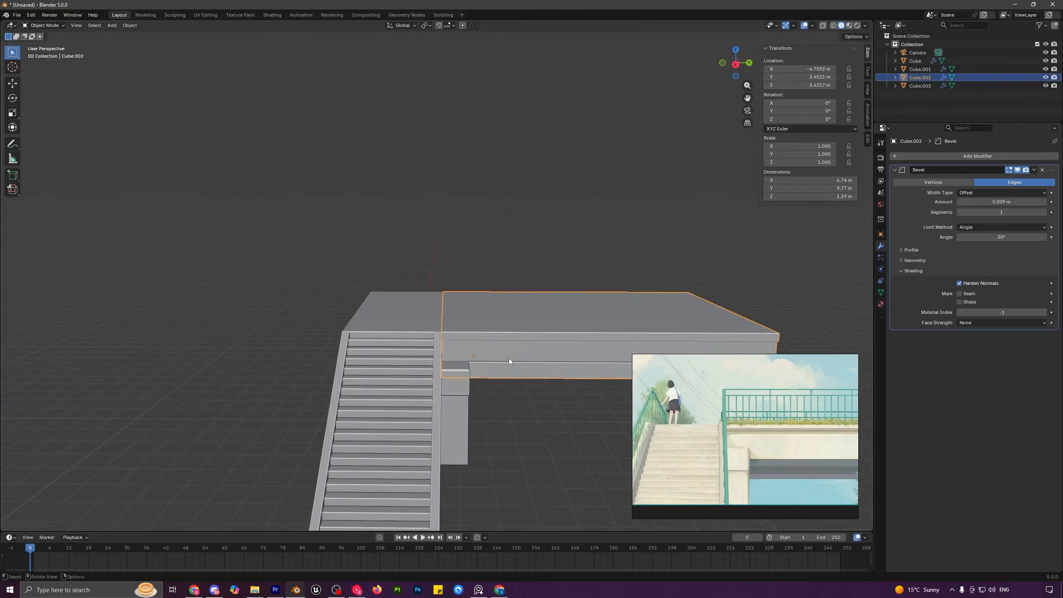
scroll(458, 342, up, 3)
shift+middle_drag(509, 359, 464, 345)
key(Tab)
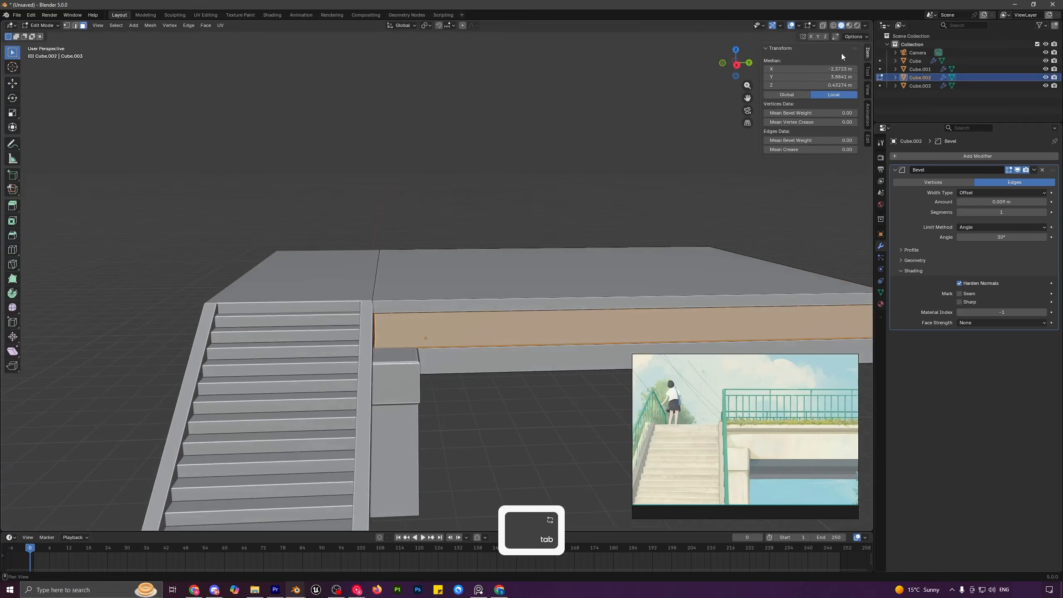
click(821, 25)
drag(310, 195, 471, 441)
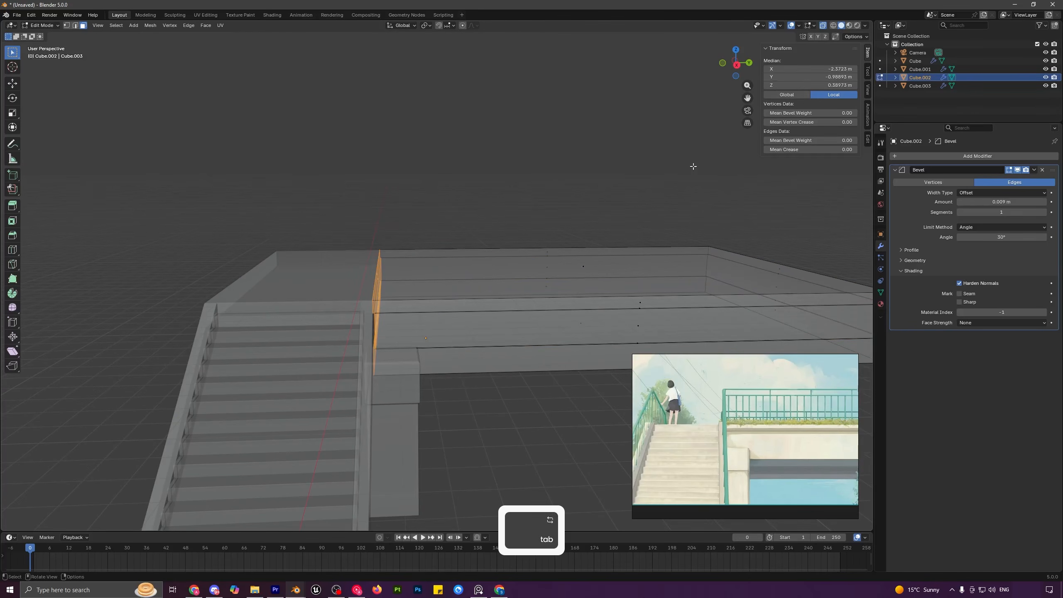
click(822, 26)
key(g)
key(y)
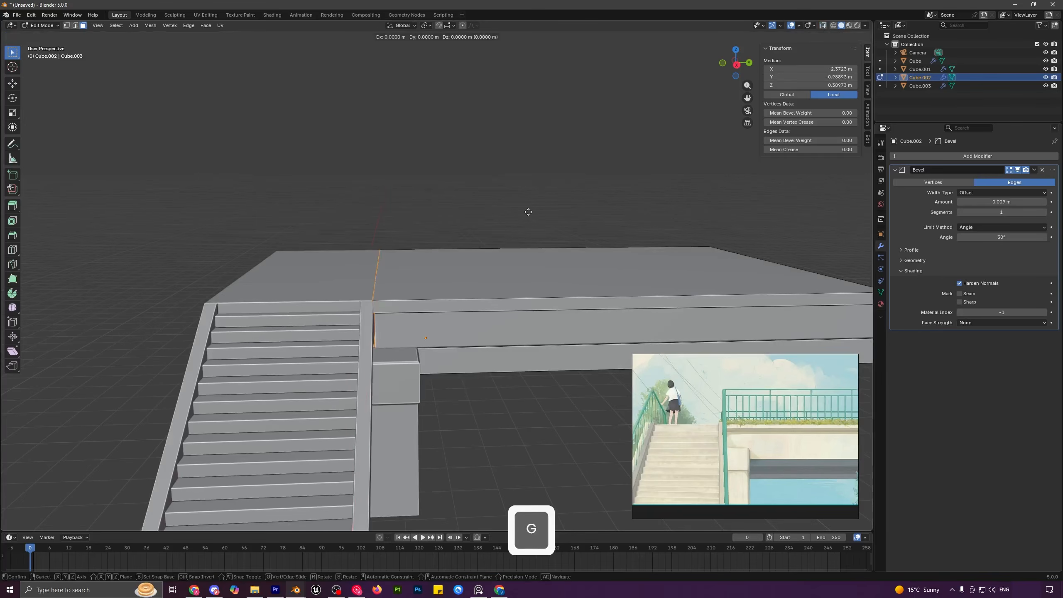
click(453, 214)
key(Tab)
- Move the whole deck block about -0.04 m along X relative to the landing edge
middle_drag(452, 213, 421, 297)
key(g)
key(x)
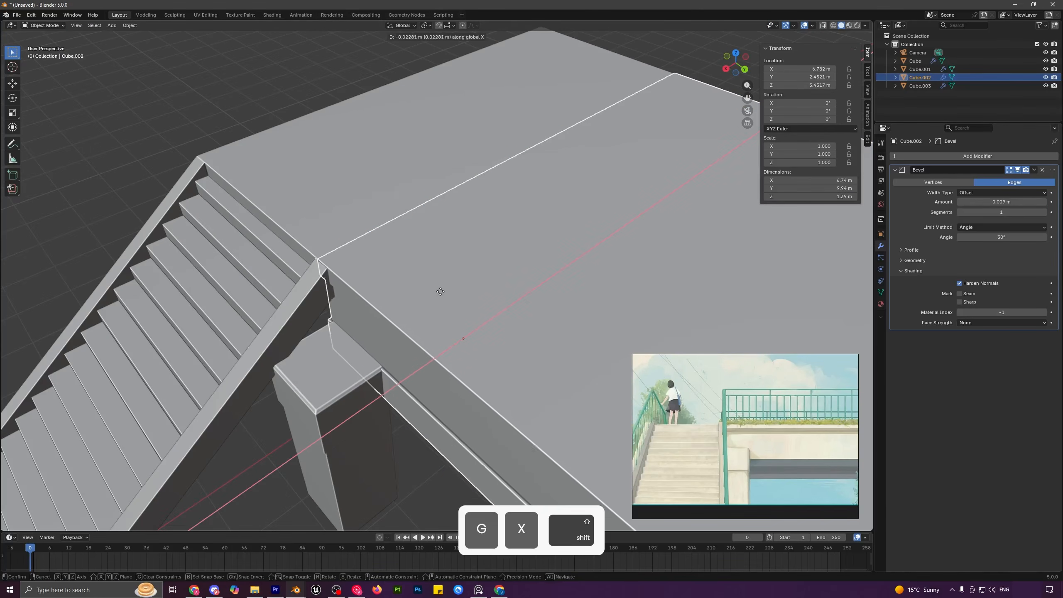
click(454, 288)
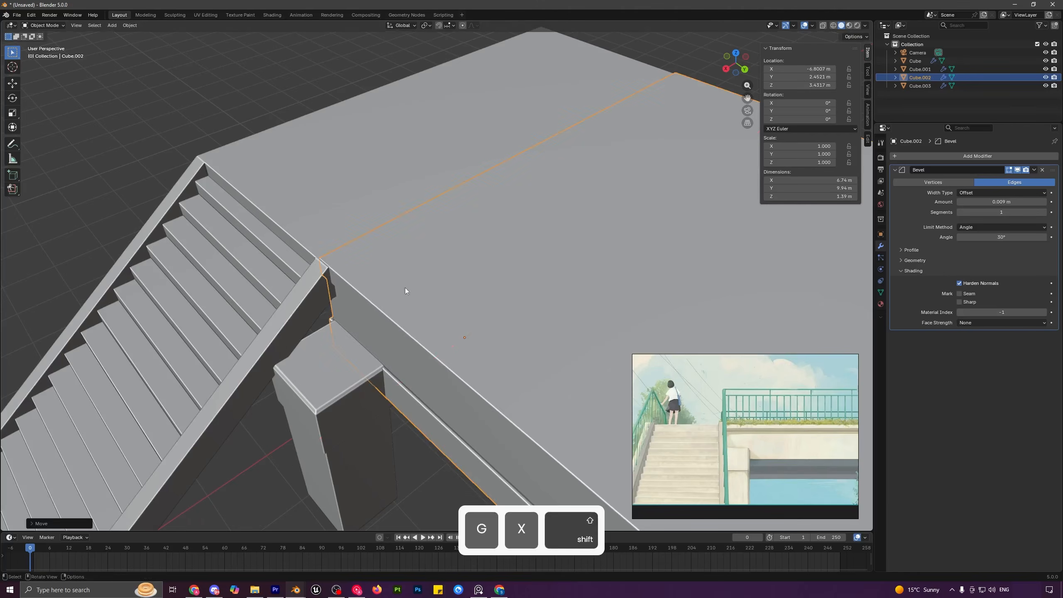
key(a)
key(a)
- Rotate the camera around the global Z axis to 94.13° and turn on X-ray display to compare the model with the reference image
key(KP_0)
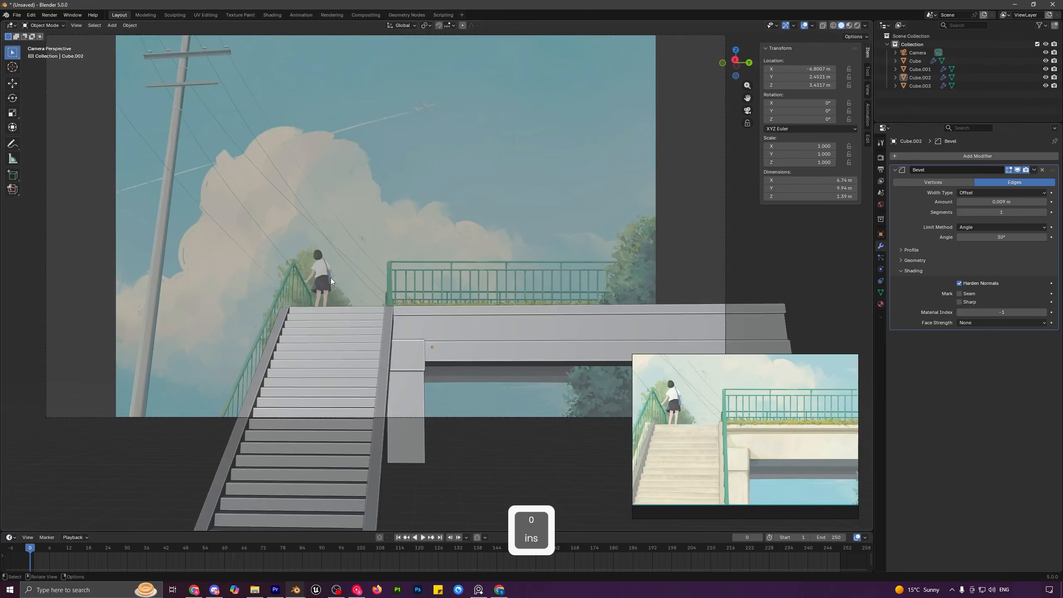
shift+middle_drag(465, 287, 435, 314)
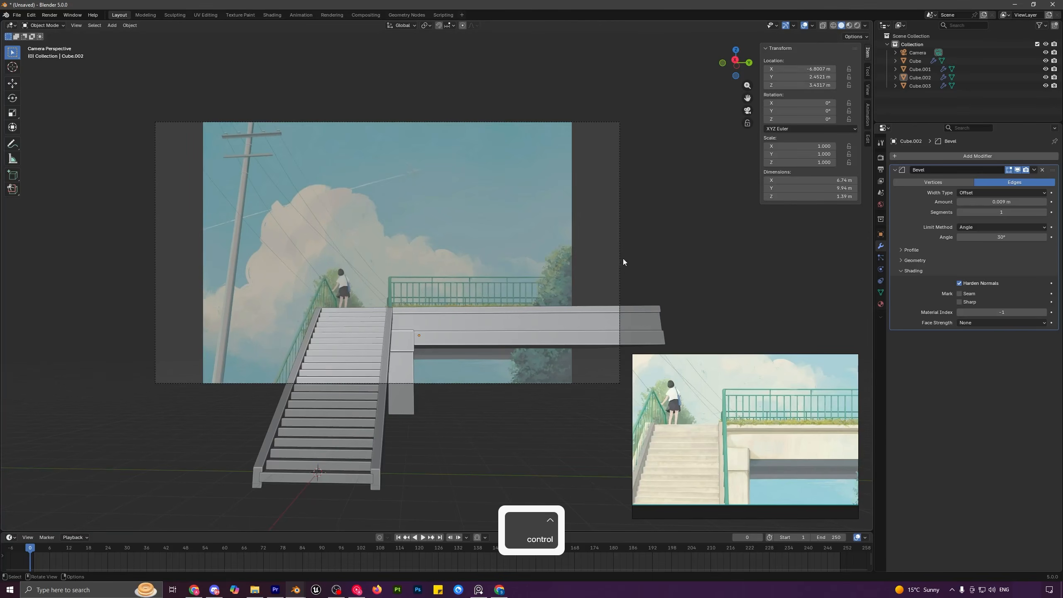
click(621, 260)
key(r)
key(z)
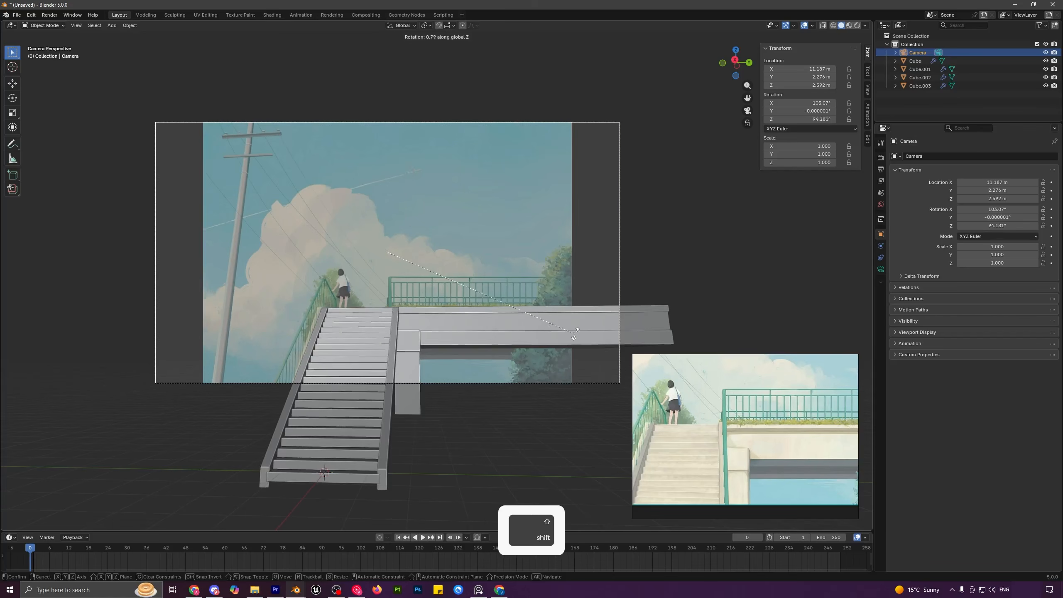
click(576, 331)
scroll(381, 336, up, 1)
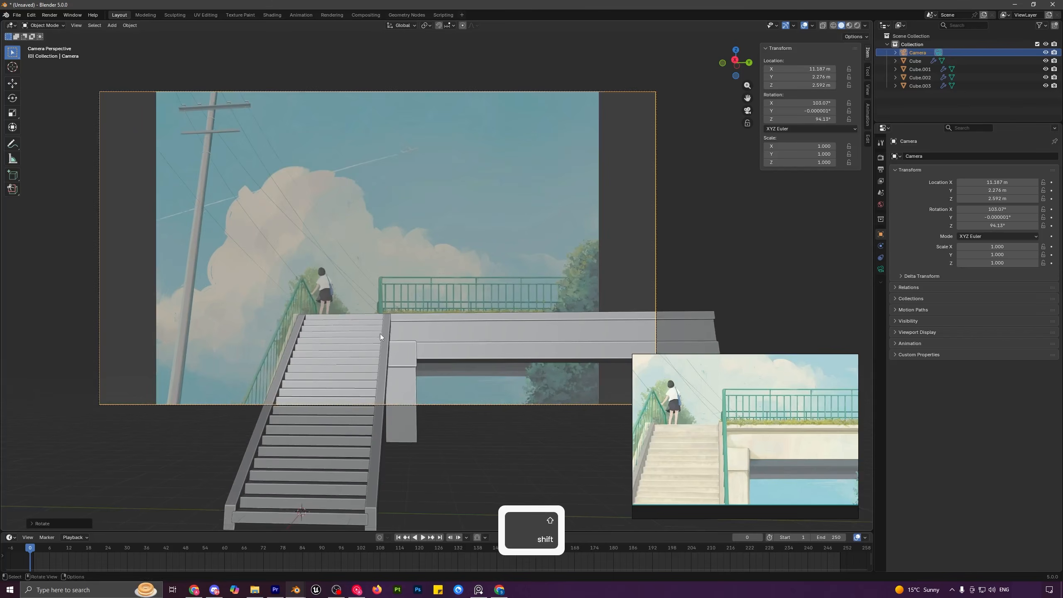
click(822, 26)
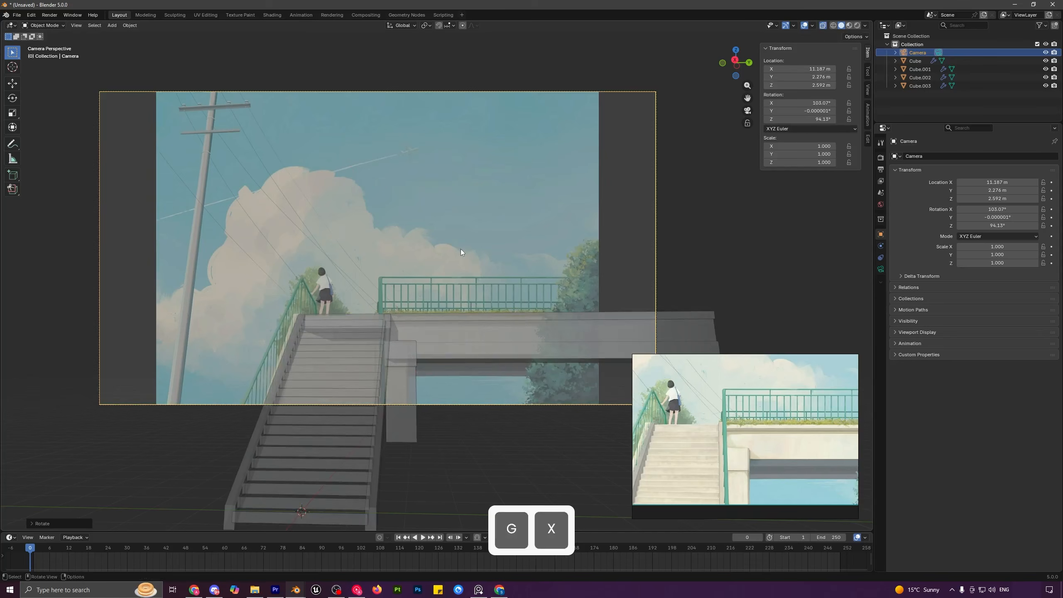
- Move the camera about 0.17 m along Y, deselect it, and turn off X-ray display
key(g)
key(y)
key(shift)
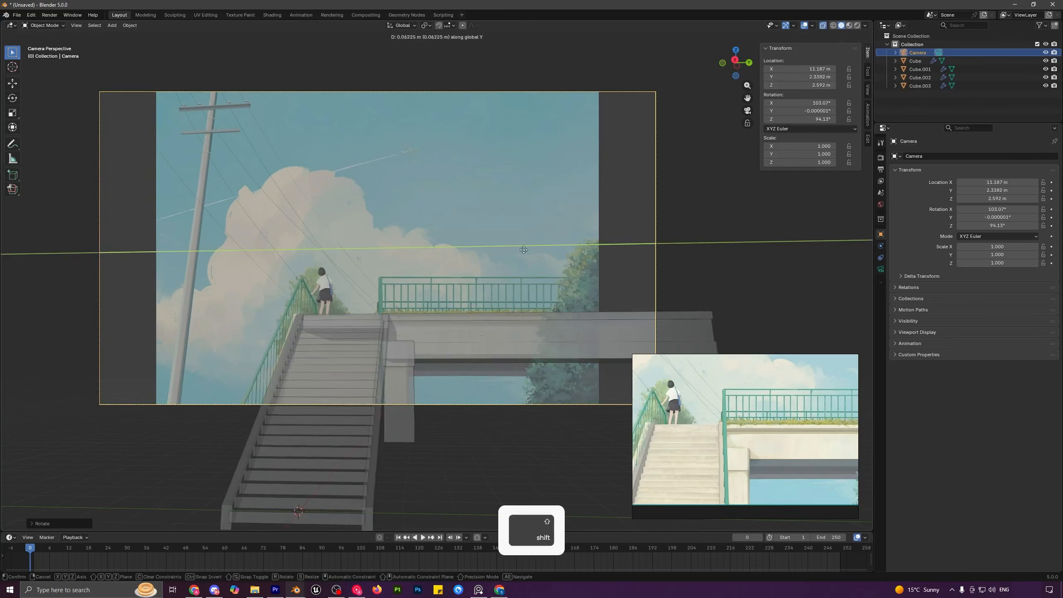
click(598, 266)
key(alt+a)
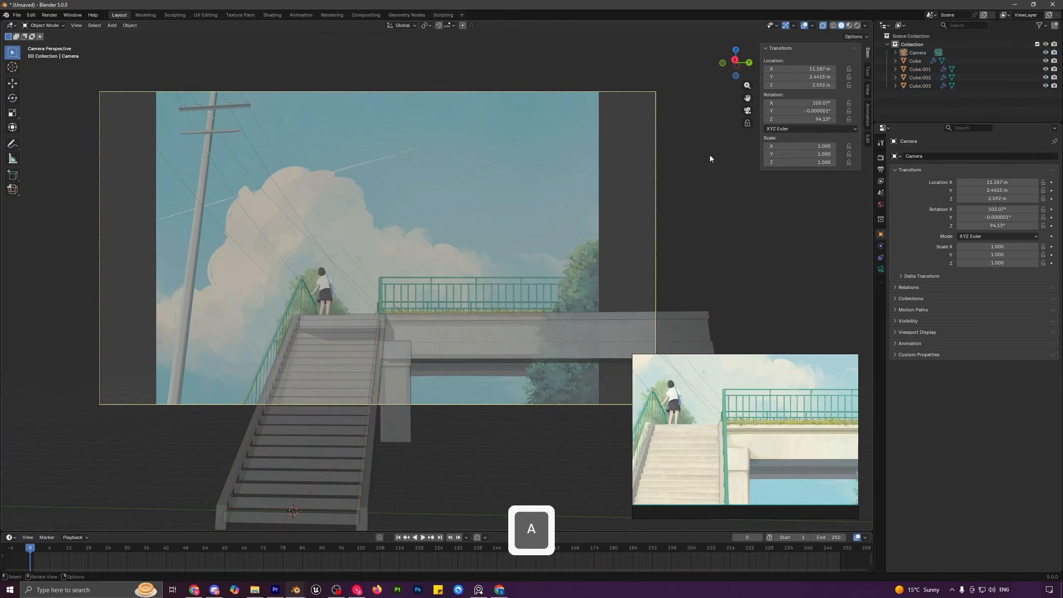
click(821, 26)
- Add a mesh cylinder at the foot of the staircase and scale it uniformly to about 0.17
scroll(488, 218, down, 1)
shift+middle_drag(479, 220, 474, 249)
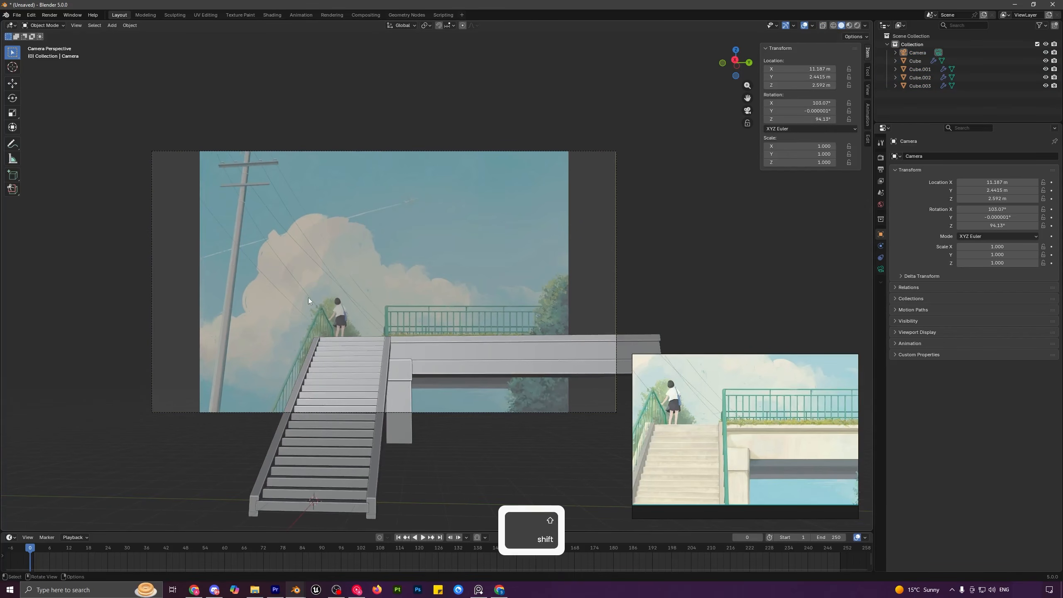
key(shift+a)
mouse_move(372, 231)
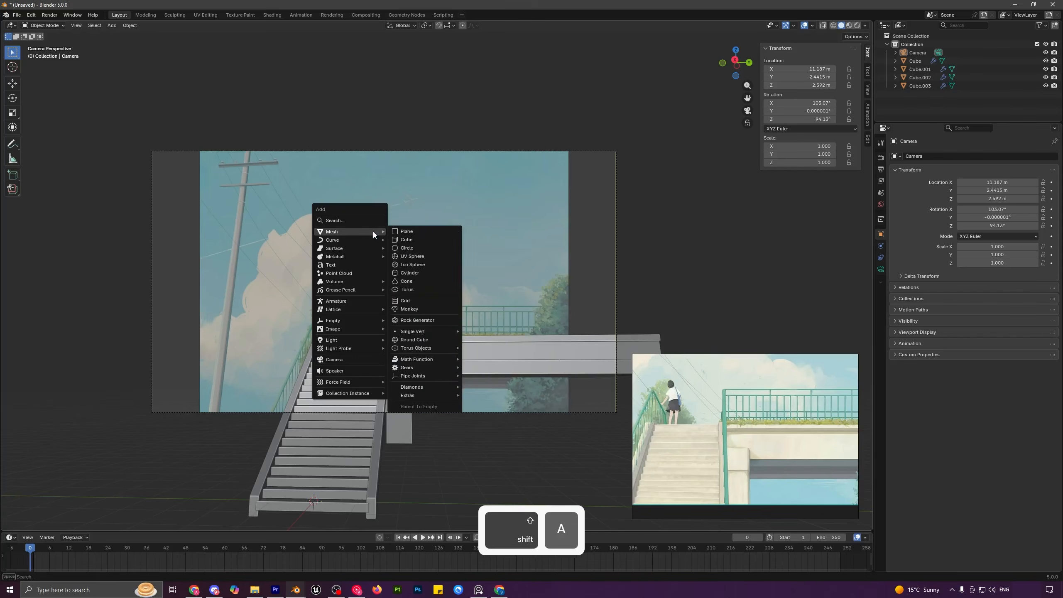
click(419, 274)
key(s)
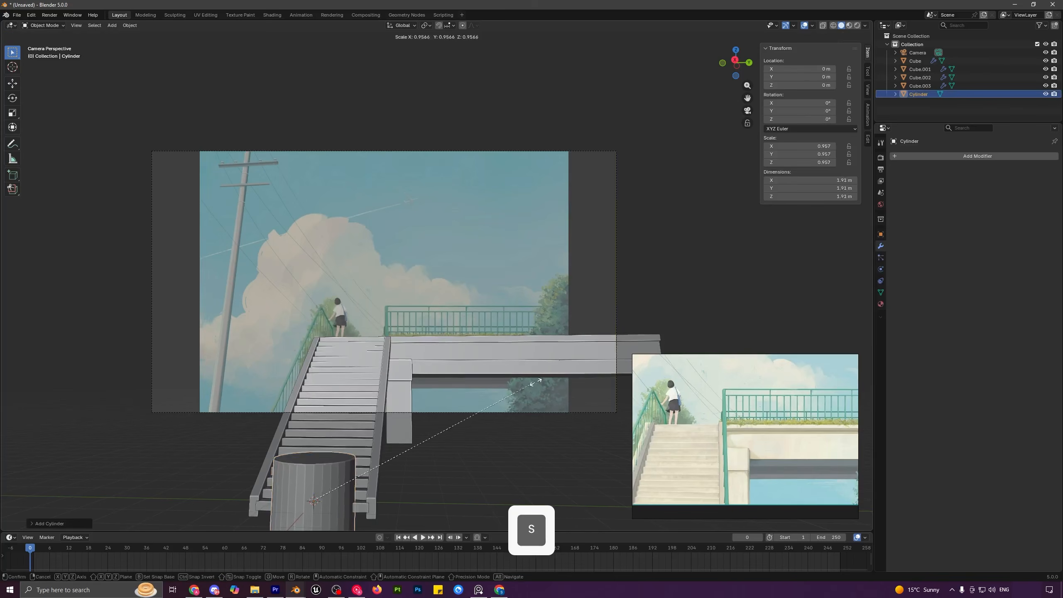
click(342, 465)
- Move the cylinder in the side view away from the staircase to about Y -7.65 m and Z 0.19 m
middle_drag(342, 464, 344, 377)
scroll(343, 378, down, 1)
shift+middle_drag(399, 409, 507, 334)
scroll(399, 394, down, 2)
key(KP_3)
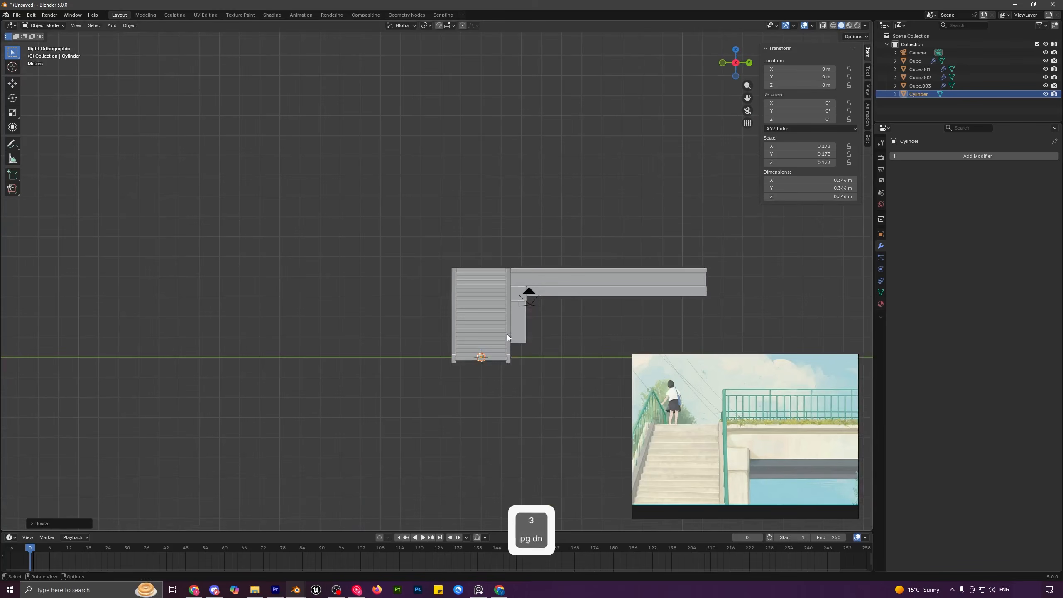
key(g)
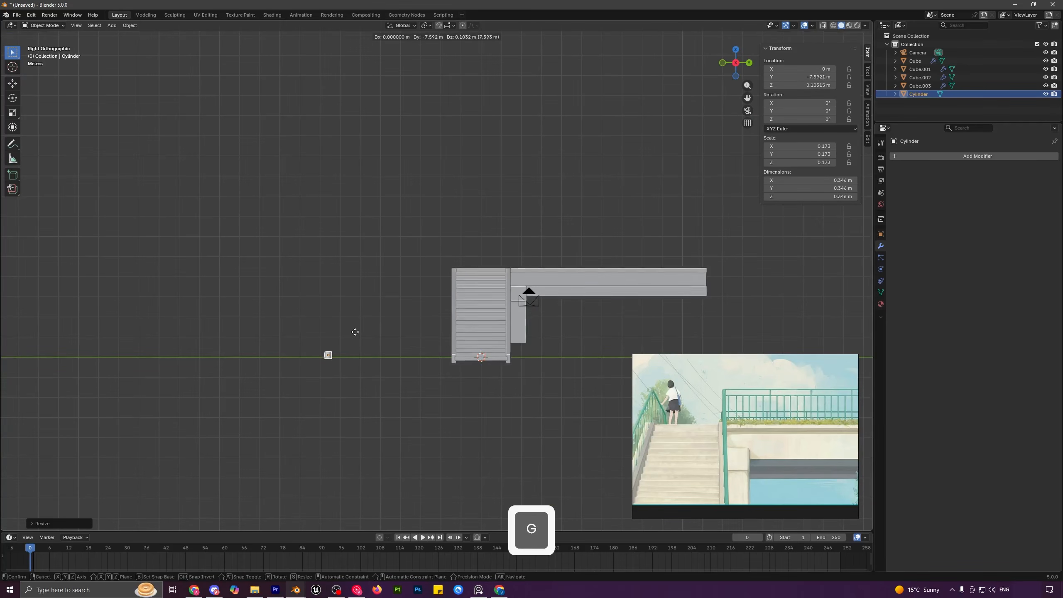
click(354, 330)
- Raise the cylinder's top vertices along Z with X-ray display on, forming a pole about 11.6 m tall
key(Tab)
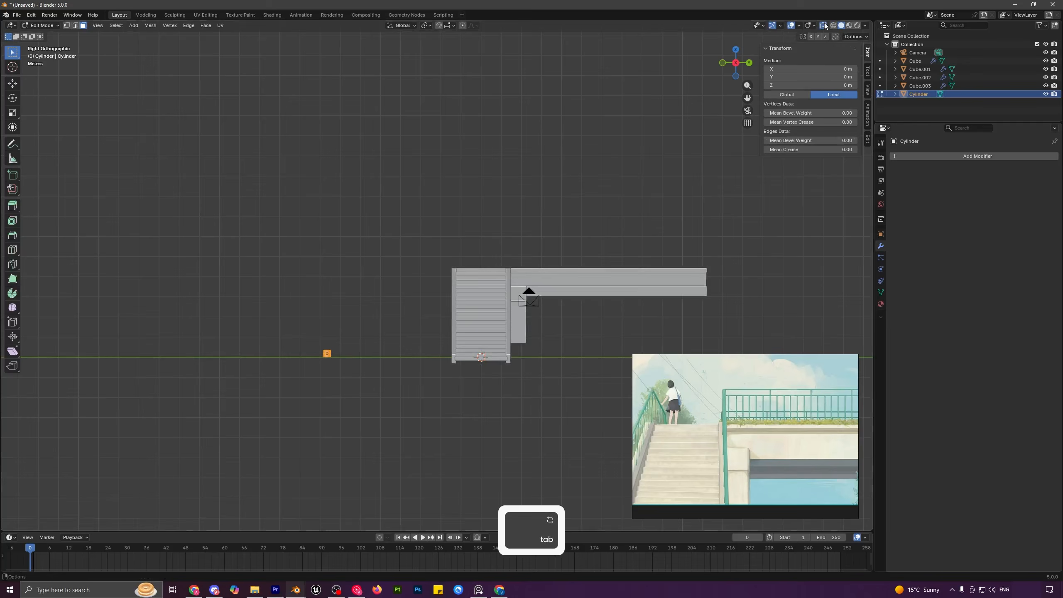
key(1)
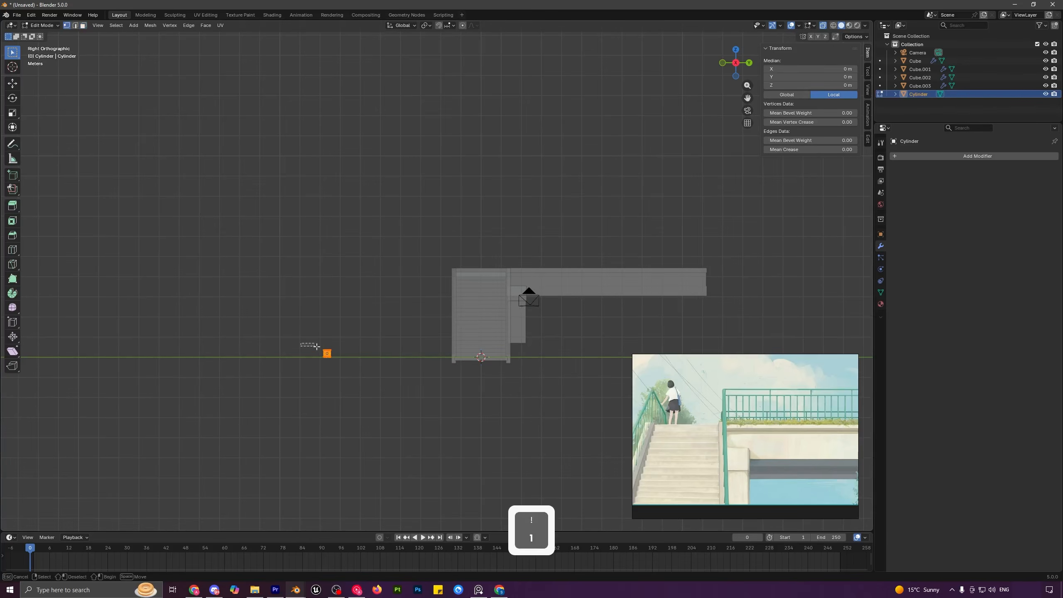
drag(317, 346, 388, 353)
key(g)
key(z)
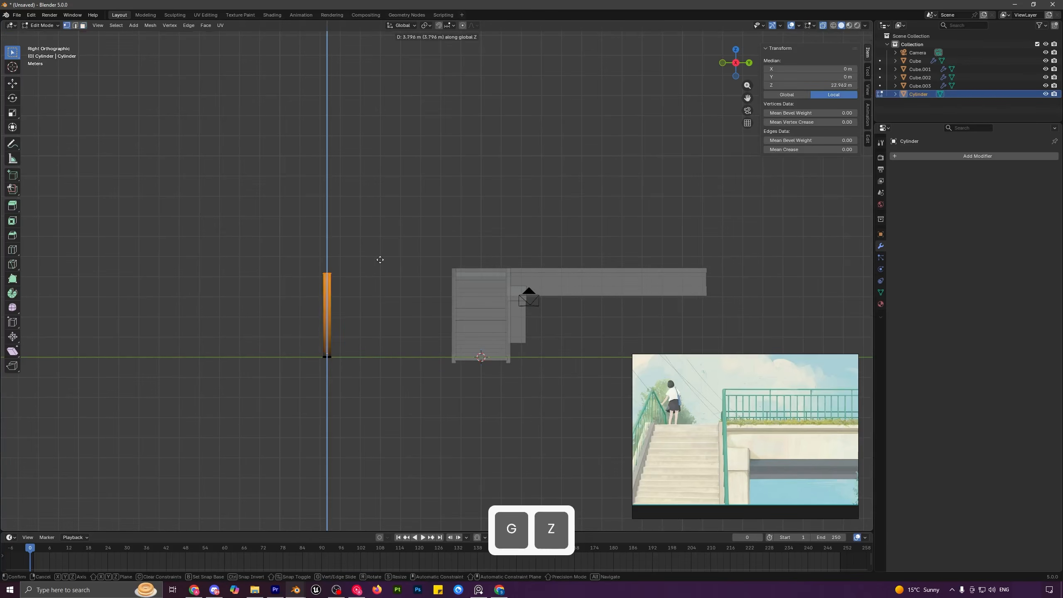
click(367, 126)
key(Tab)
- Move the pole along X to about -18.7 m, far behind the staircase
middle_drag(337, 254, 382, 284)
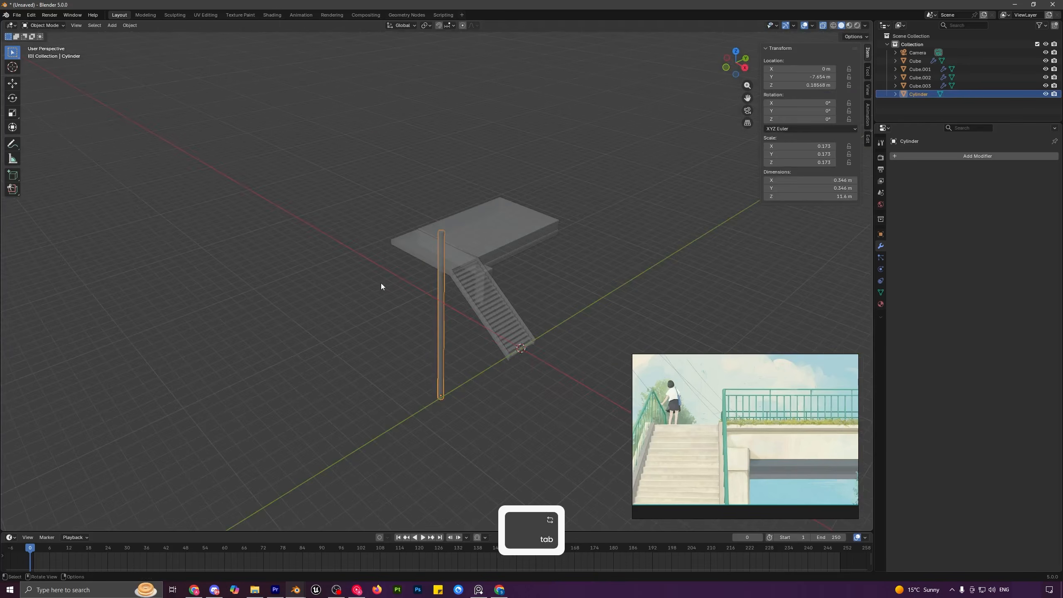
key(g)
key(x)
click(307, 250)
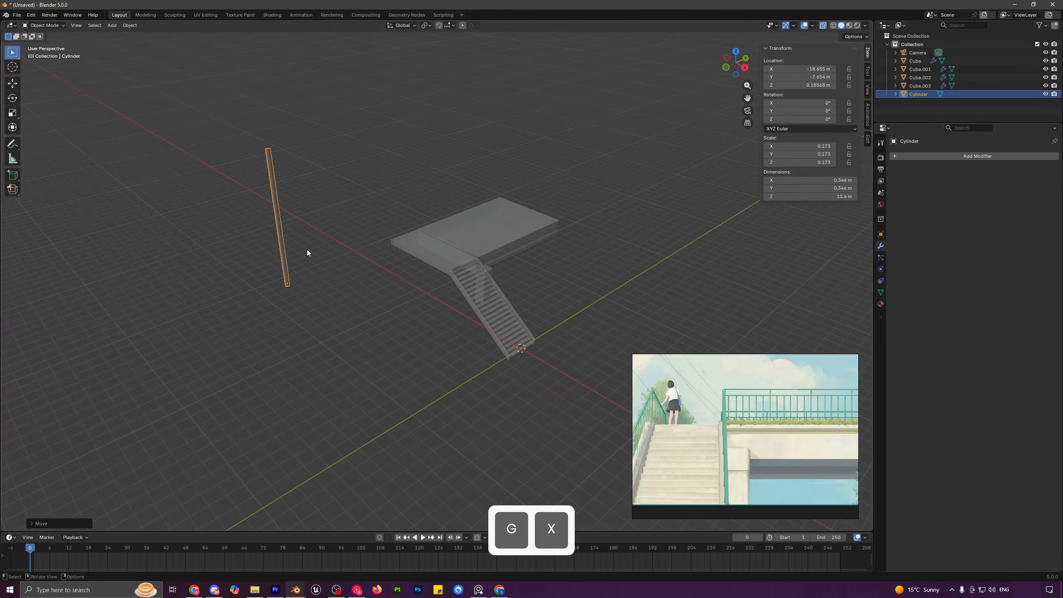
- Scale the pole to about 0.26 in the camera view and move its base onto the reference image's utility pole
key(KP_0)
shift+middle_drag(385, 294, 449, 286)
key(s)
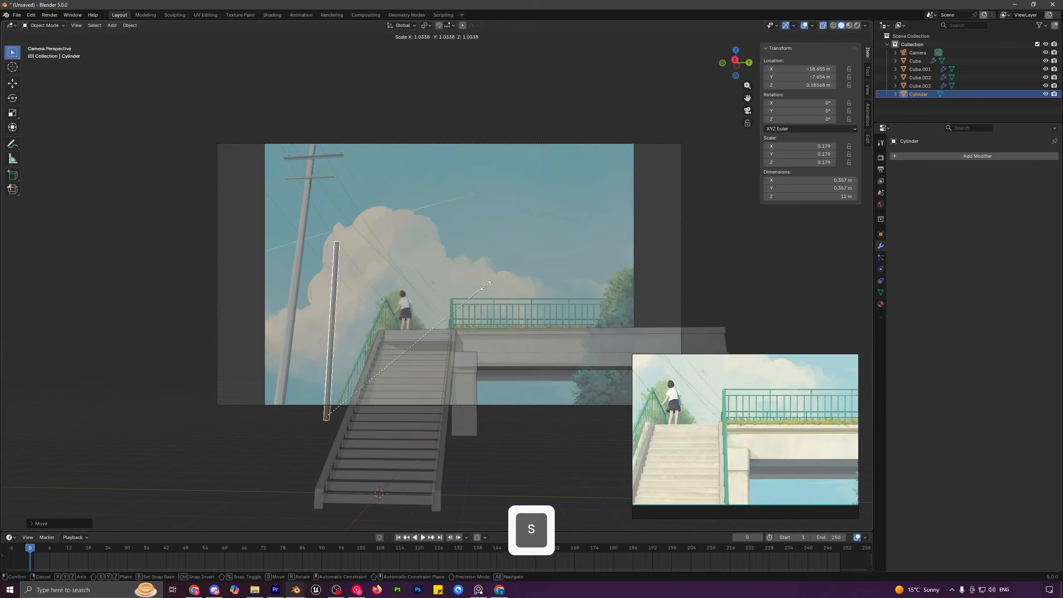
click(528, 217)
key(g)
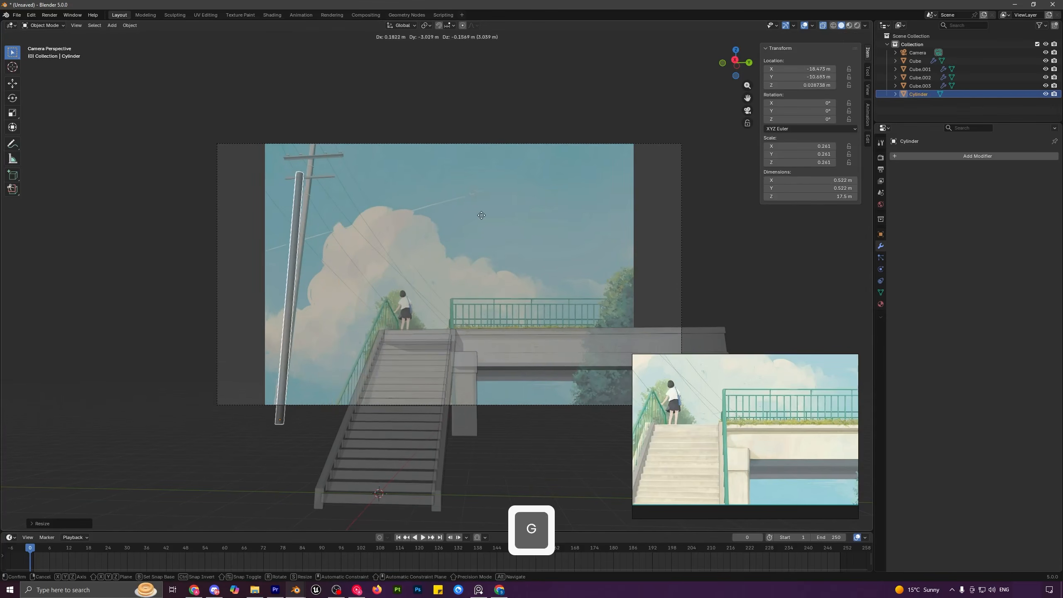
click(481, 216)
- Enlarge the pole to a scale of about 0.33 and shift its base to align with the reference utility pole
key(s)
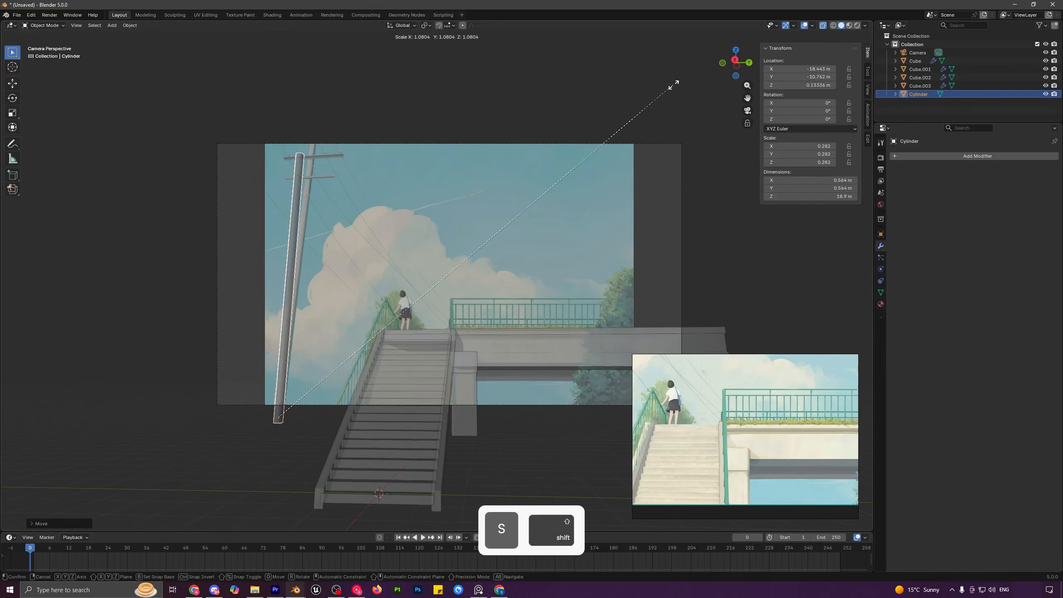
click(673, 84)
key(s)
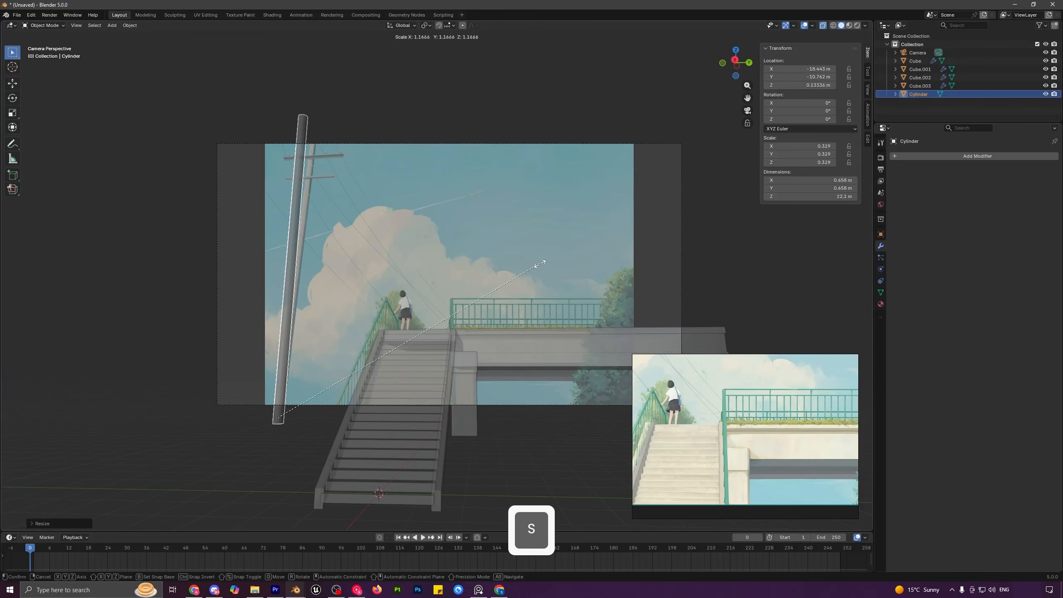
click(540, 263)
key(g)
click(381, 208)
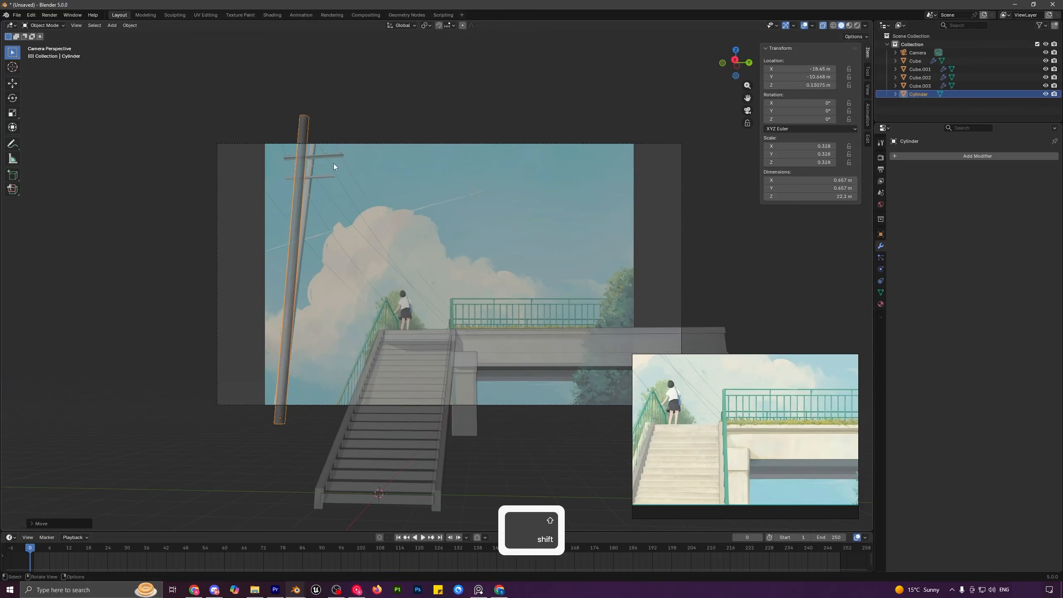
- Move the pole's top vertices over the reference pole's upper end and scale them down into a narrower tip
key(Tab)
key(g)
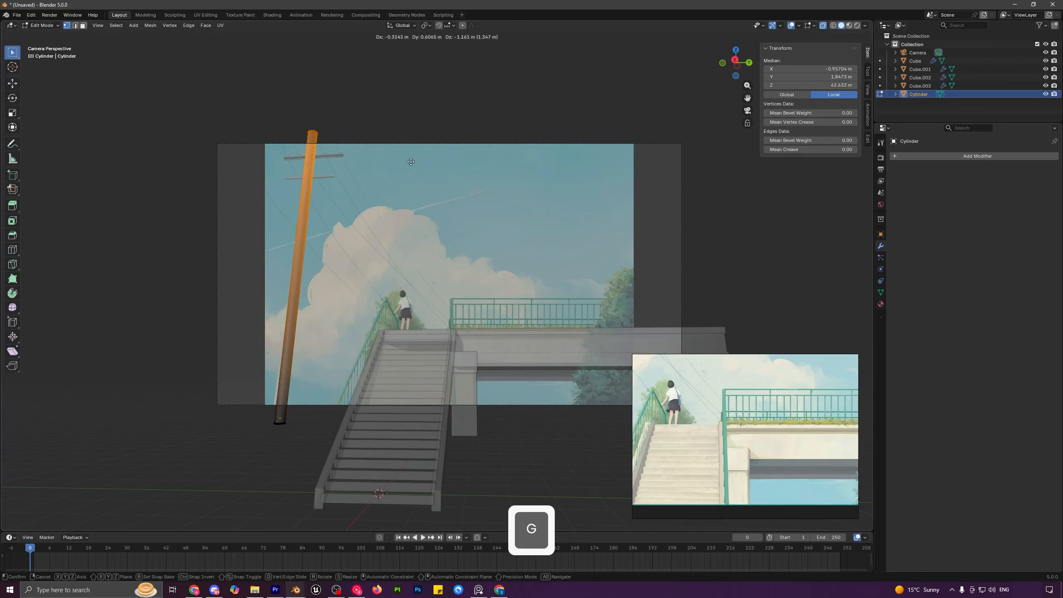
click(411, 162)
key(s)
click(395, 172)
key(g)
shift+click(395, 191)
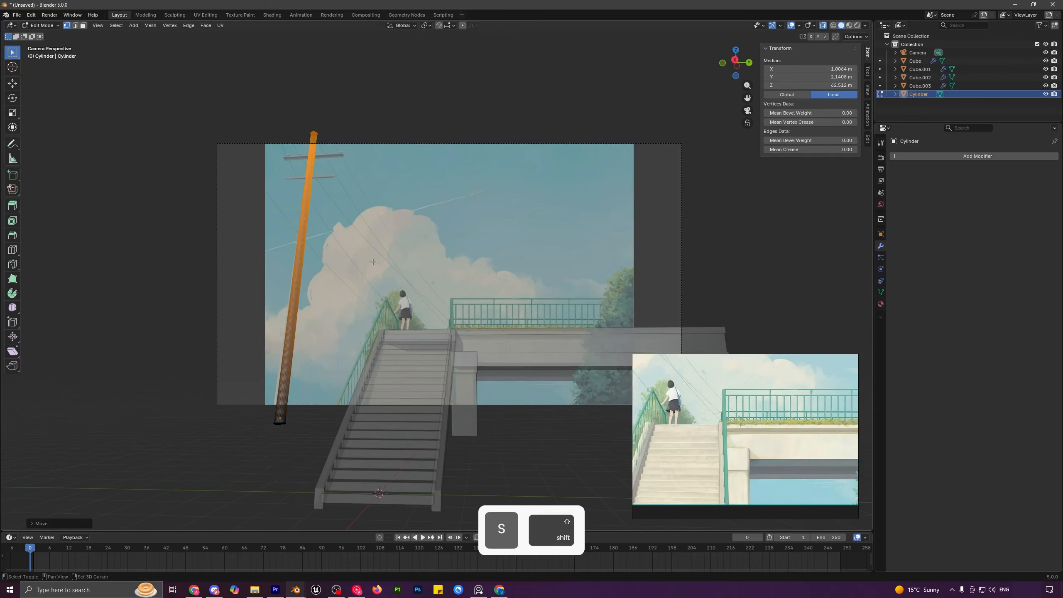
- Widen the pole's bottom vertices and shift them slightly to fit the reference pole's base
drag(252, 407, 321, 452)
key(s)
click(325, 452)
key(g)
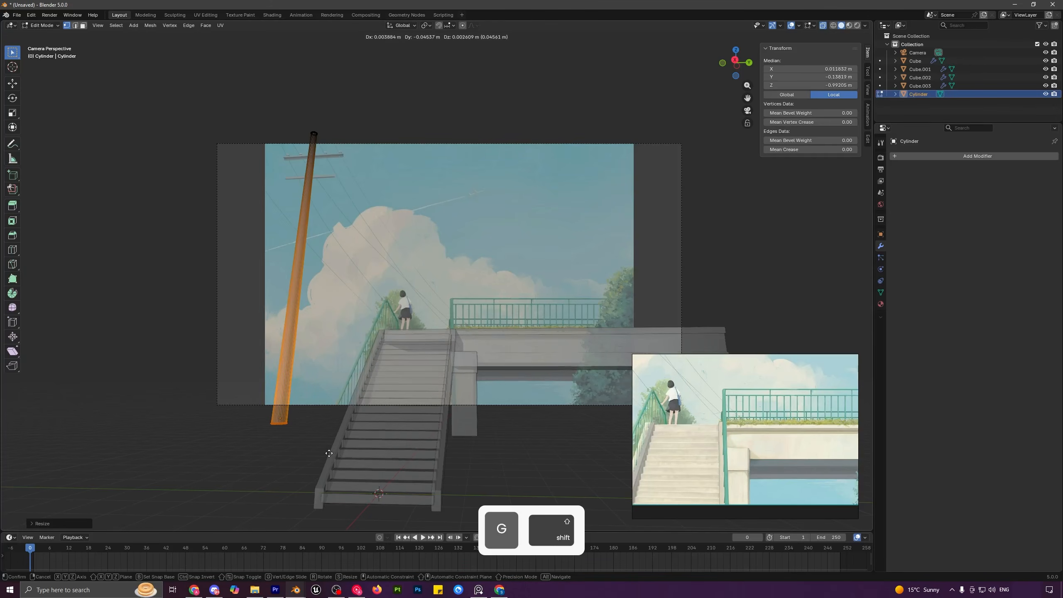
click(329, 452)
key(Tab)
key(alt+a)
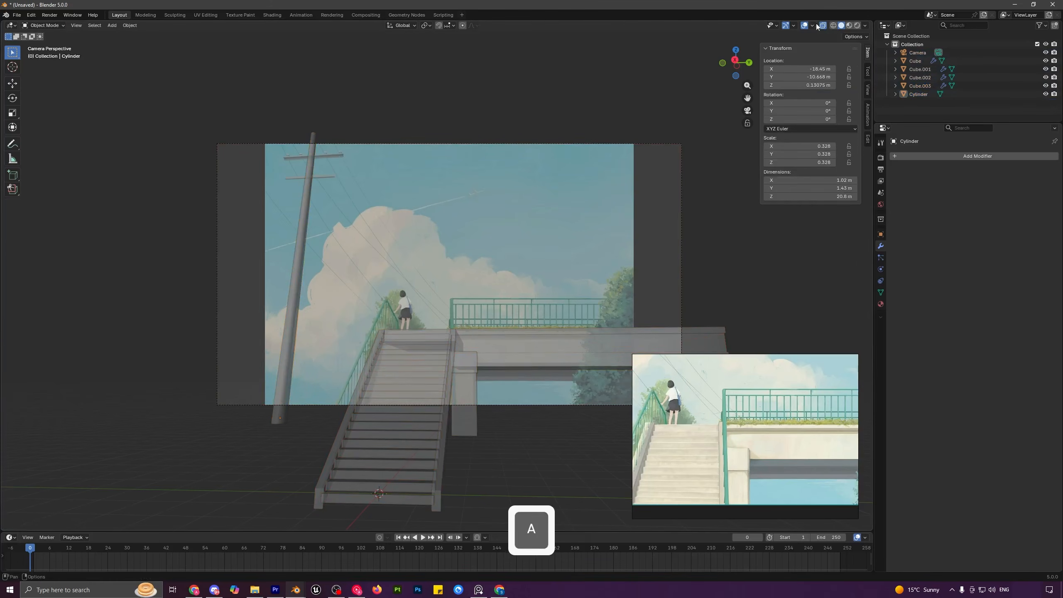
- Scale the pole's base ring down slightly
key(Tab)
key(a)
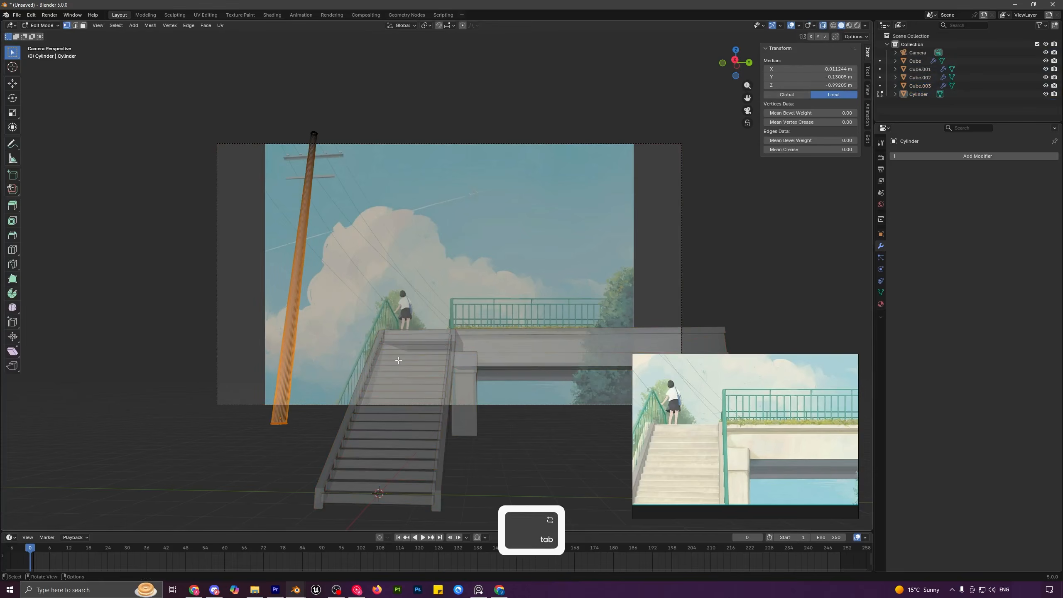
key(s)
click(393, 361)
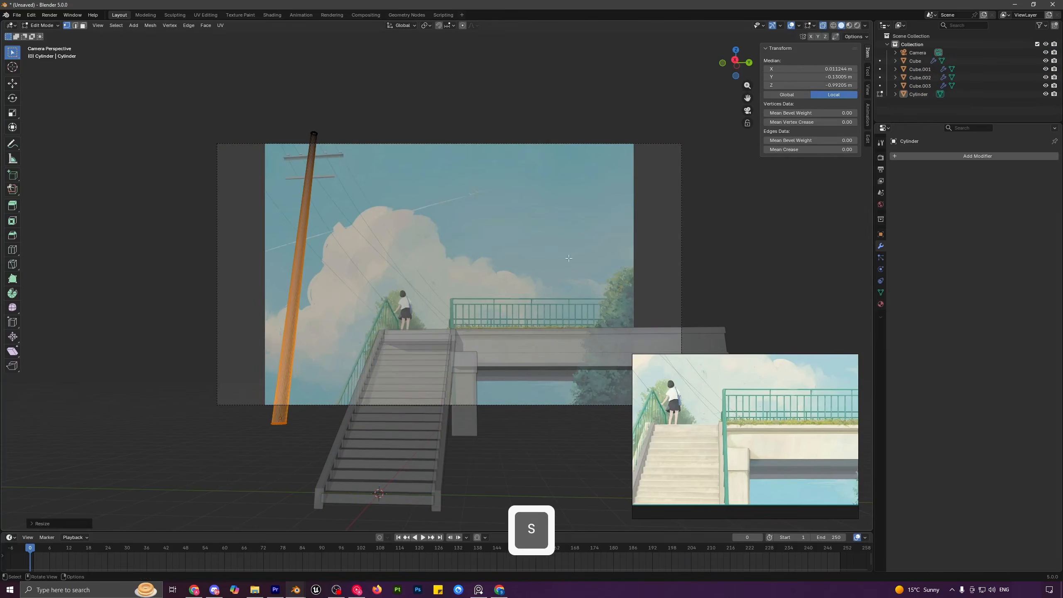
- Narrow the pole's base ring in wireframe display and shift it about -0.11 m along Y to match the reference outline
click(834, 26)
scroll(225, 371, up, 3)
shift+middle_drag(225, 371, 435, 261)
scroll(435, 262, up, 1)
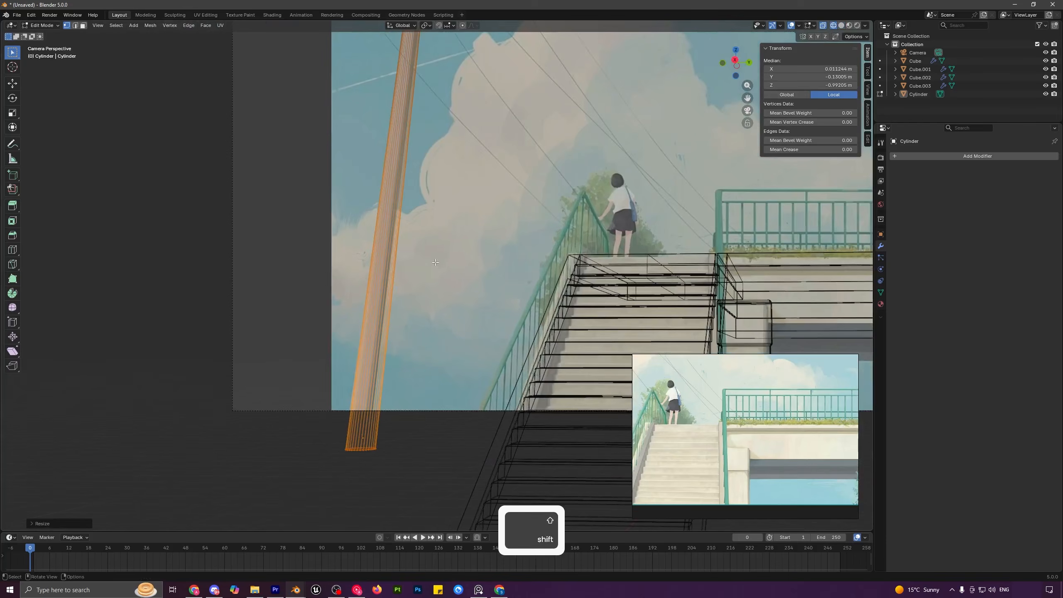
key(s)
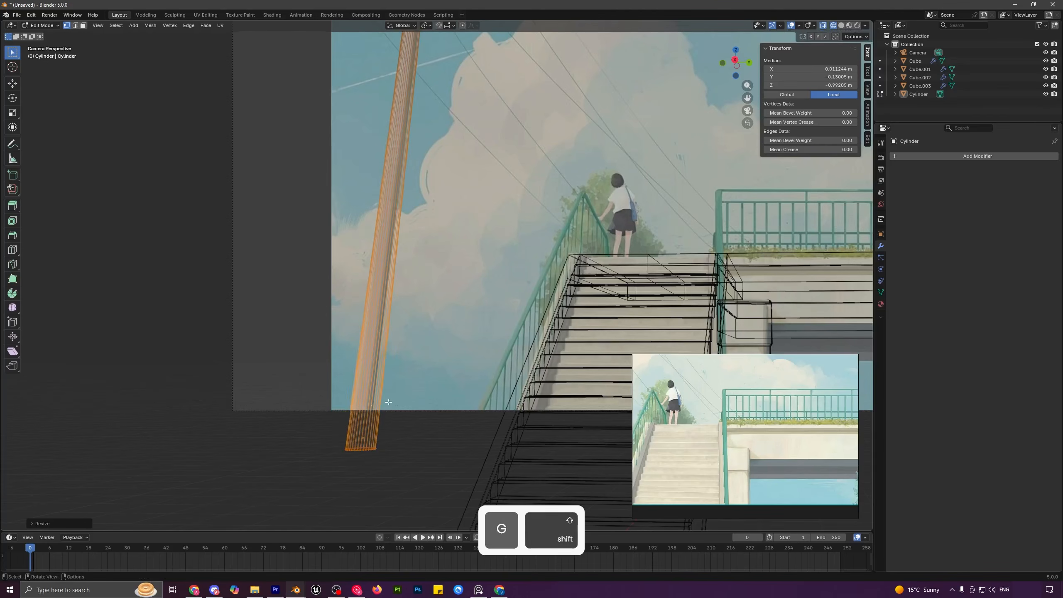
click(421, 407)
key(g)
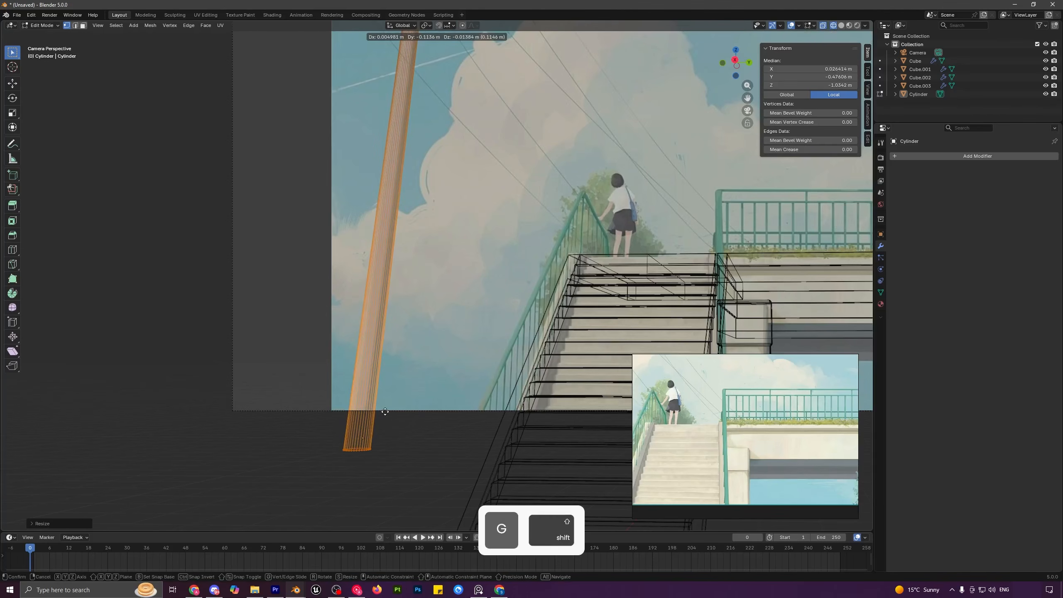
click(384, 411)
- Inspect the finished pole against the reference and the overpass, restore solid display, and show more of the floating reference image
shift+middle_drag(440, 121, 429, 318)
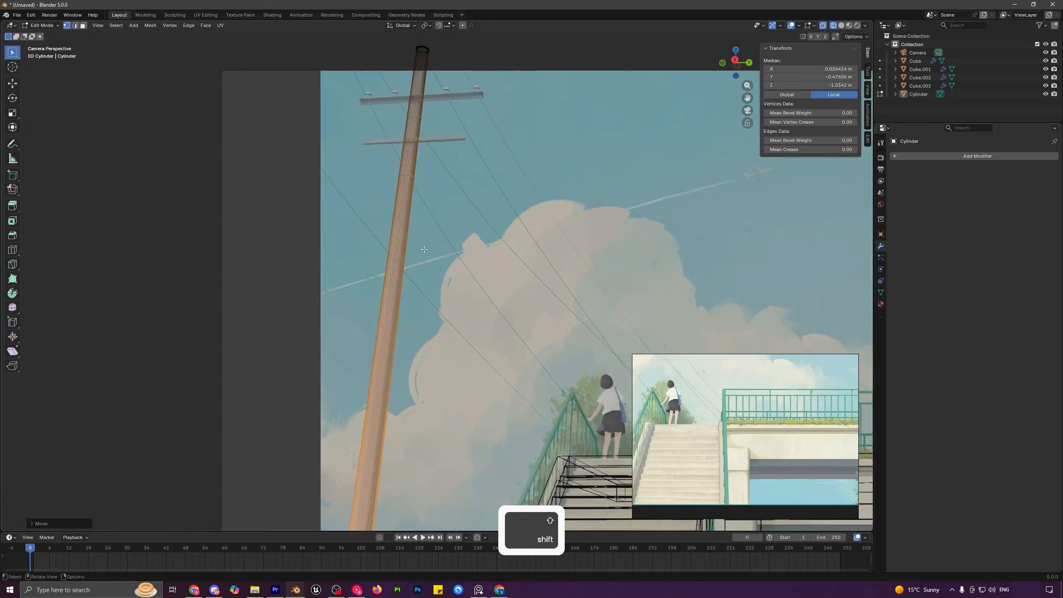
key(Tab)
key(a)
key(a)
scroll(424, 249, down, 3)
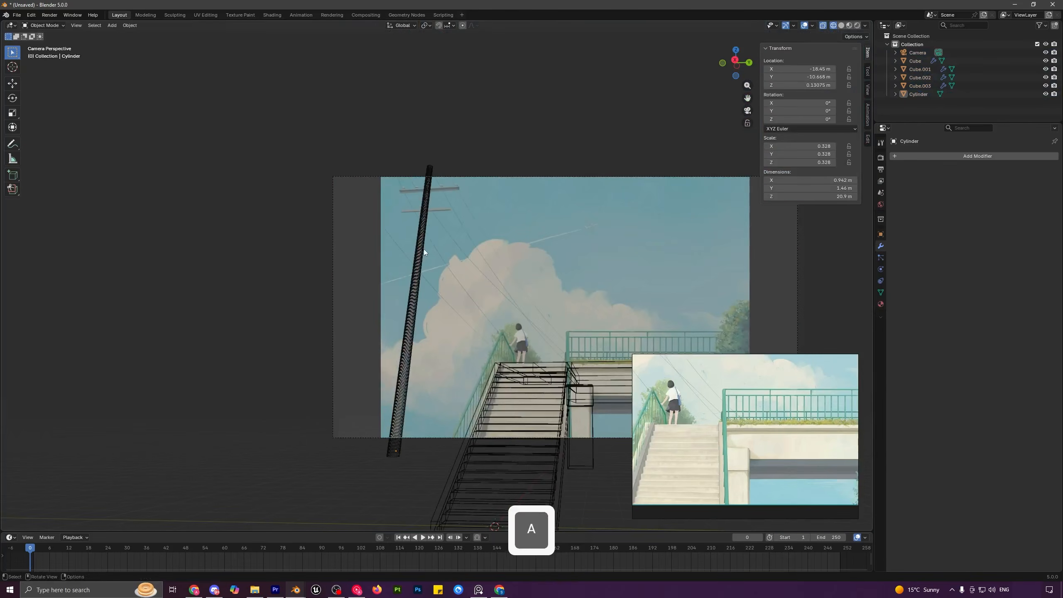
scroll(423, 249, down, 2)
shift+middle_drag(474, 271, 415, 371)
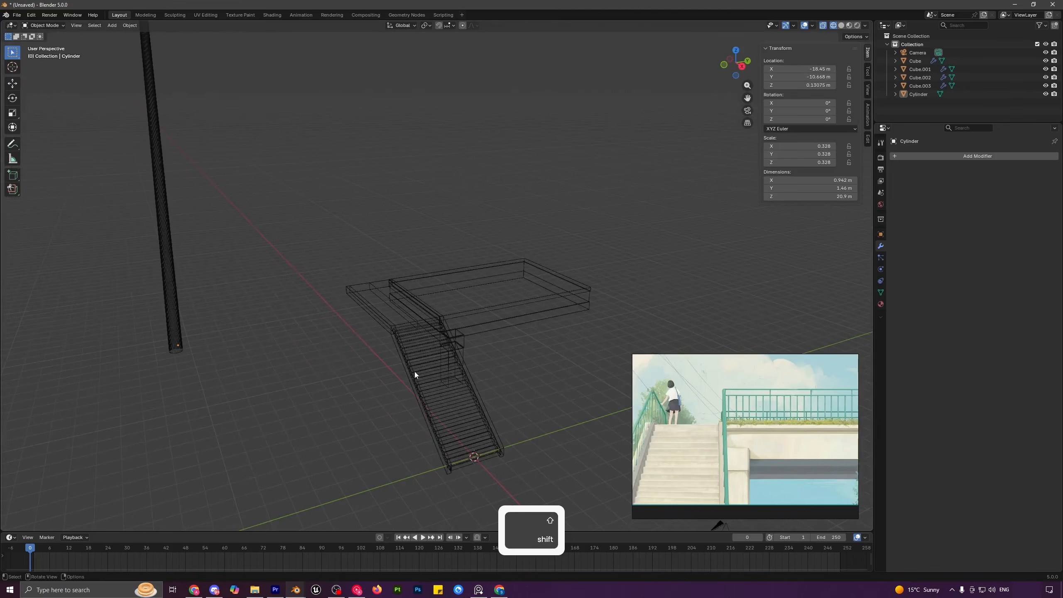
click(841, 26)
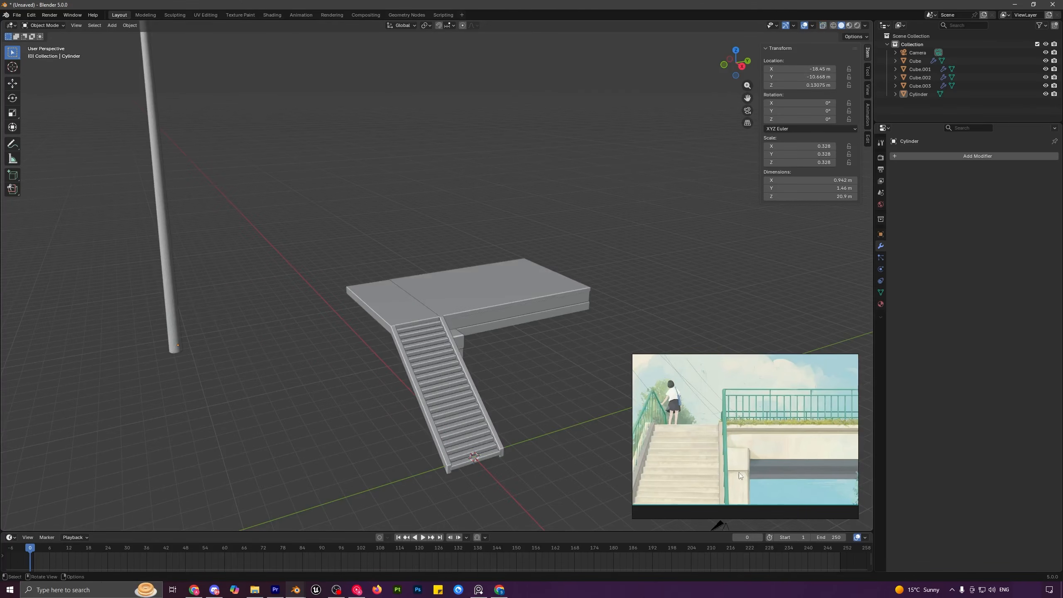
scroll(690, 440, down, 3)
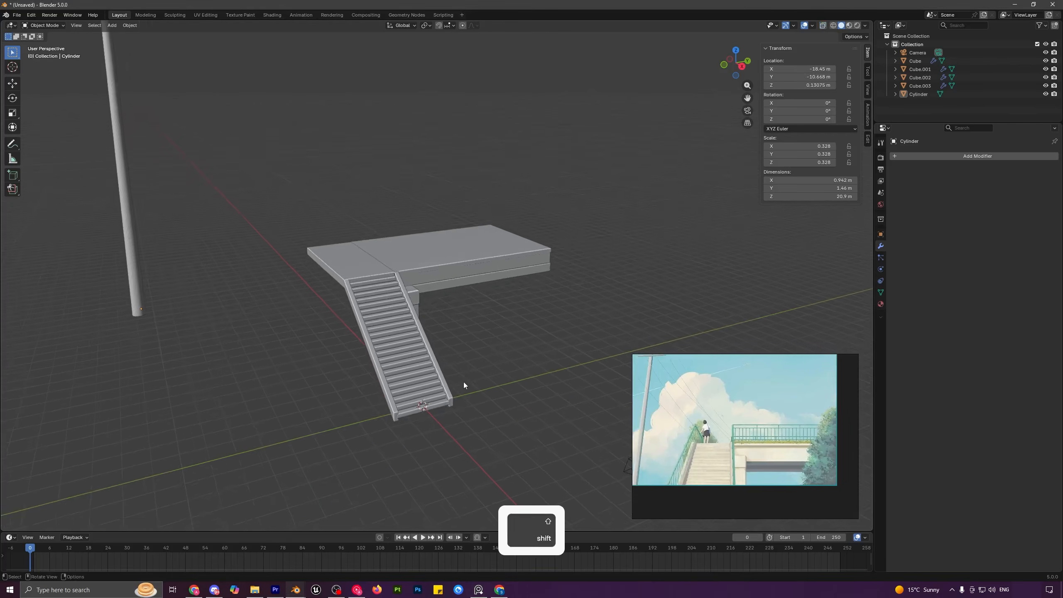
- Add a Path curve in front view and place it above the staircase
key(KP_3)
key(KP_1)
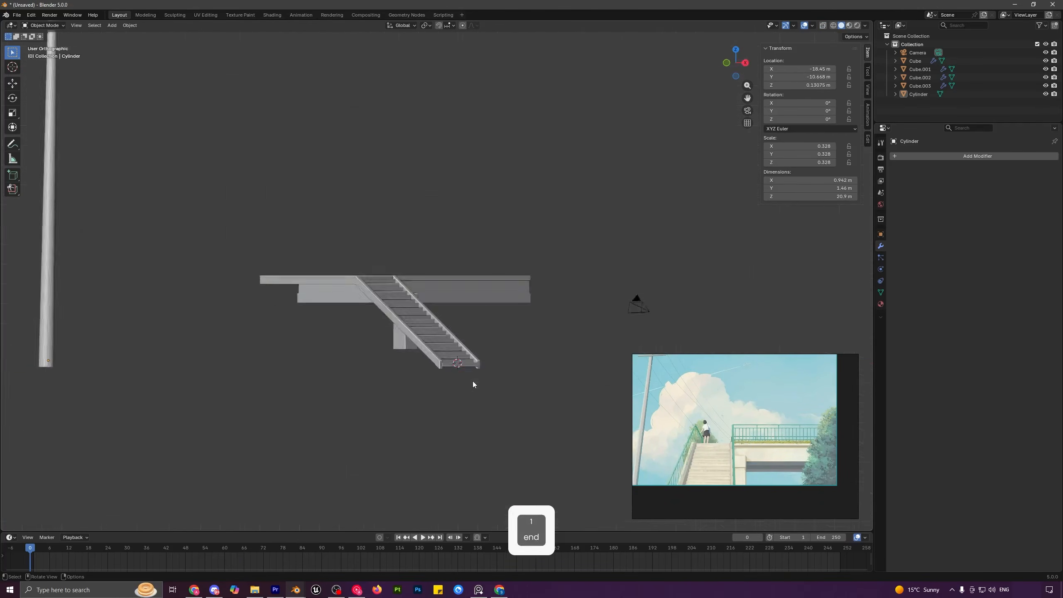
key(shift+a)
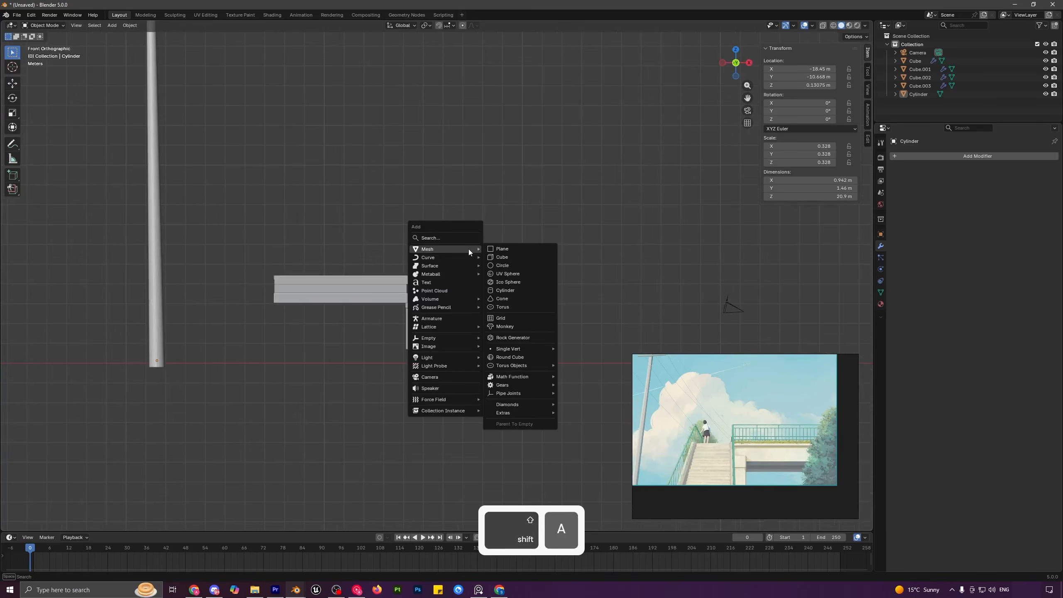
mouse_move(453, 257)
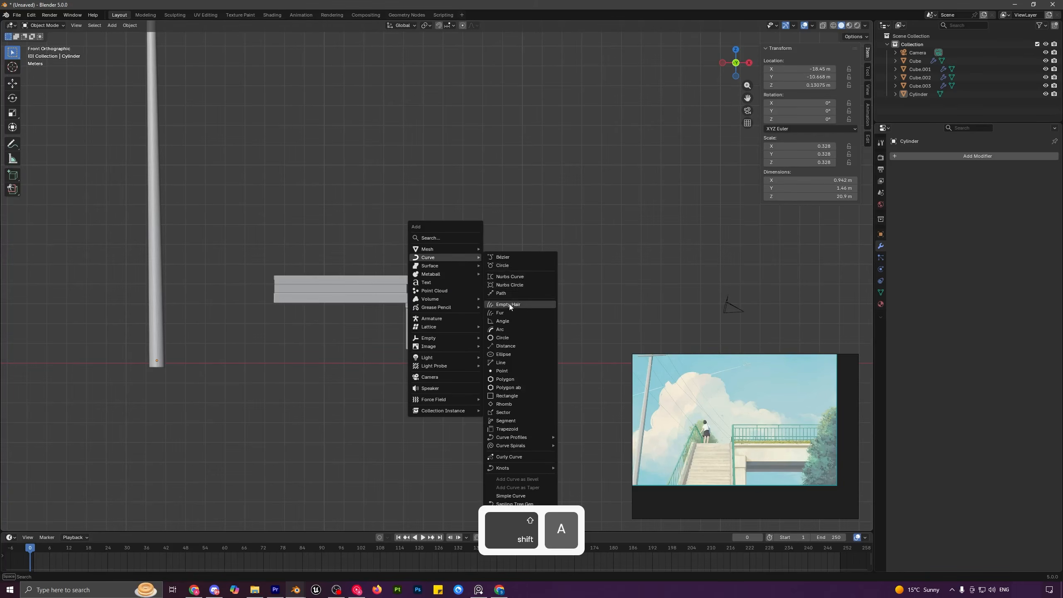
click(506, 293)
scroll(506, 329, up, 3)
key(g)
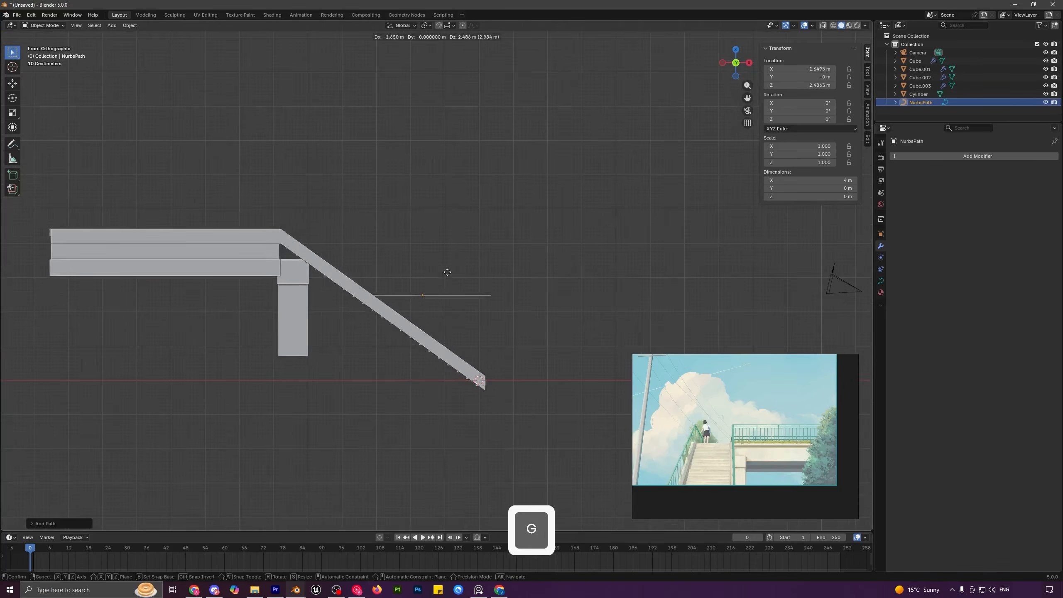
click(442, 273)
- Rotate the path to about 35.7° around Y to follow the stair slope, then raise it about 1.2 m above the stairs
key(r)
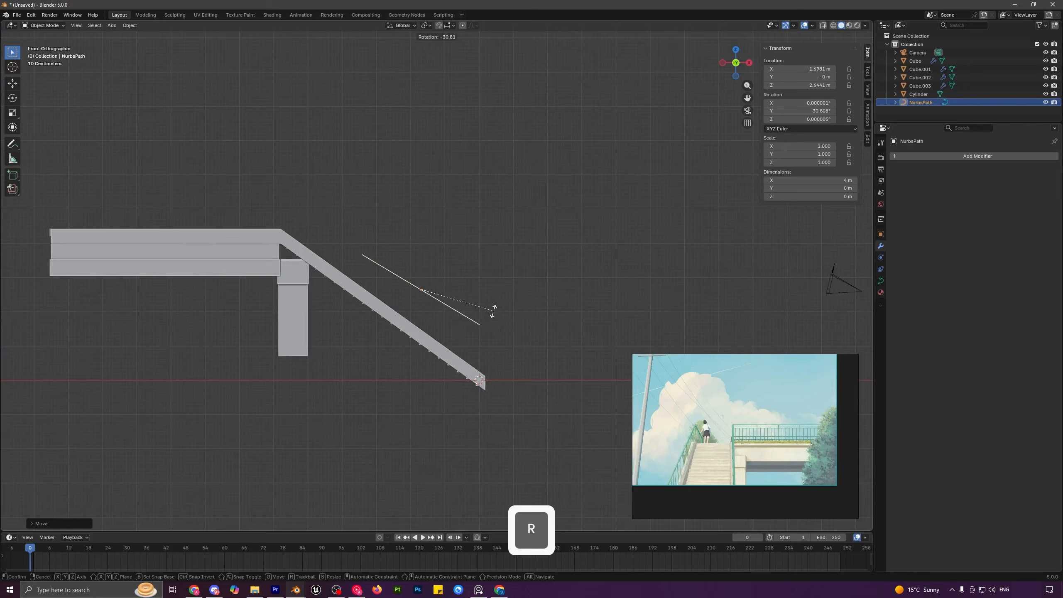
click(493, 310)
scroll(488, 317, up, 3)
key(g)
click(464, 362)
key(r)
click(496, 346)
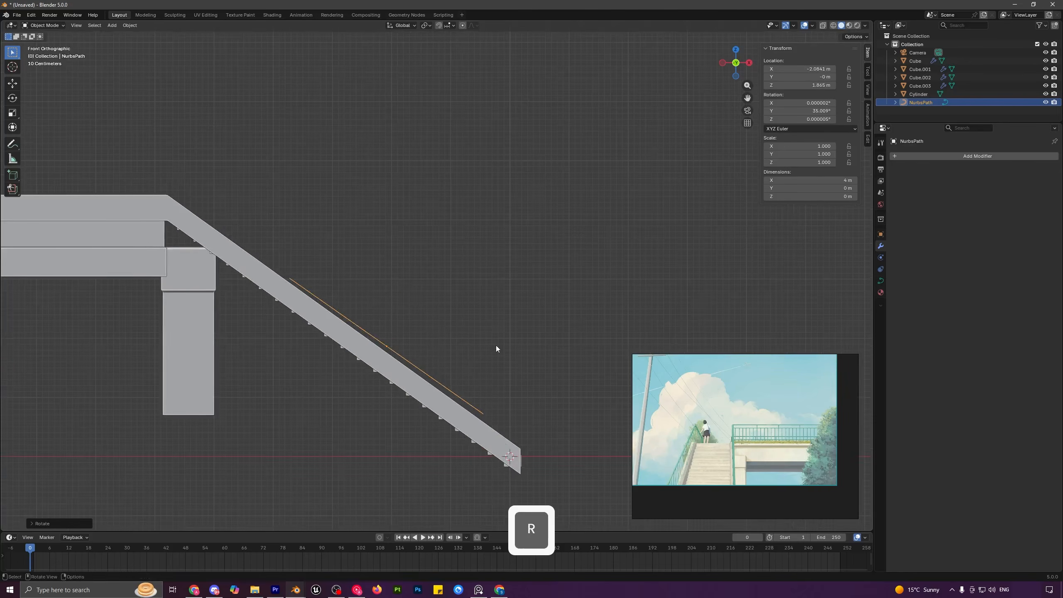
key(r)
click(485, 366)
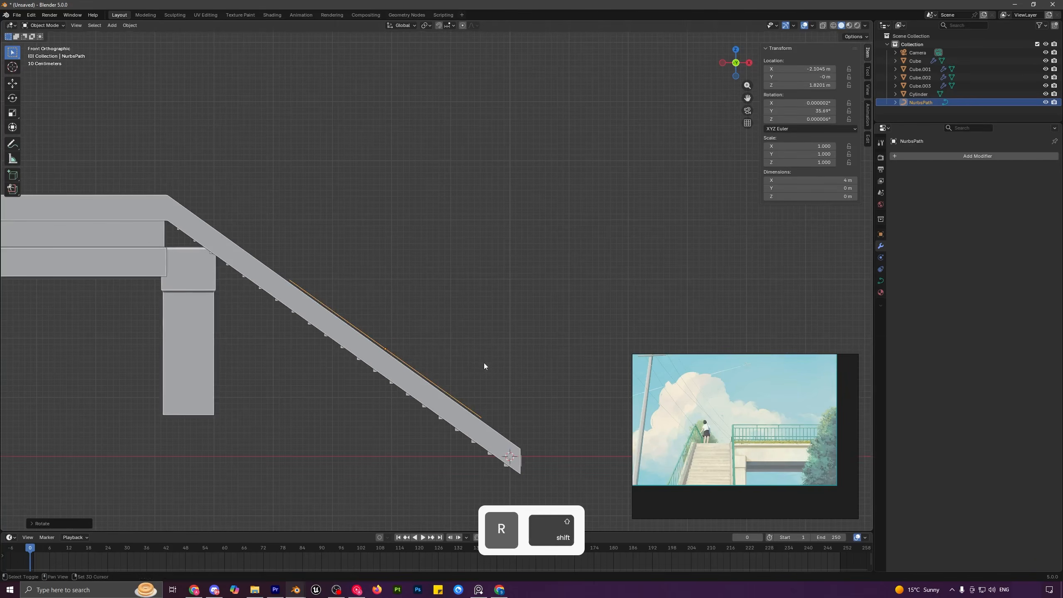
key(g)
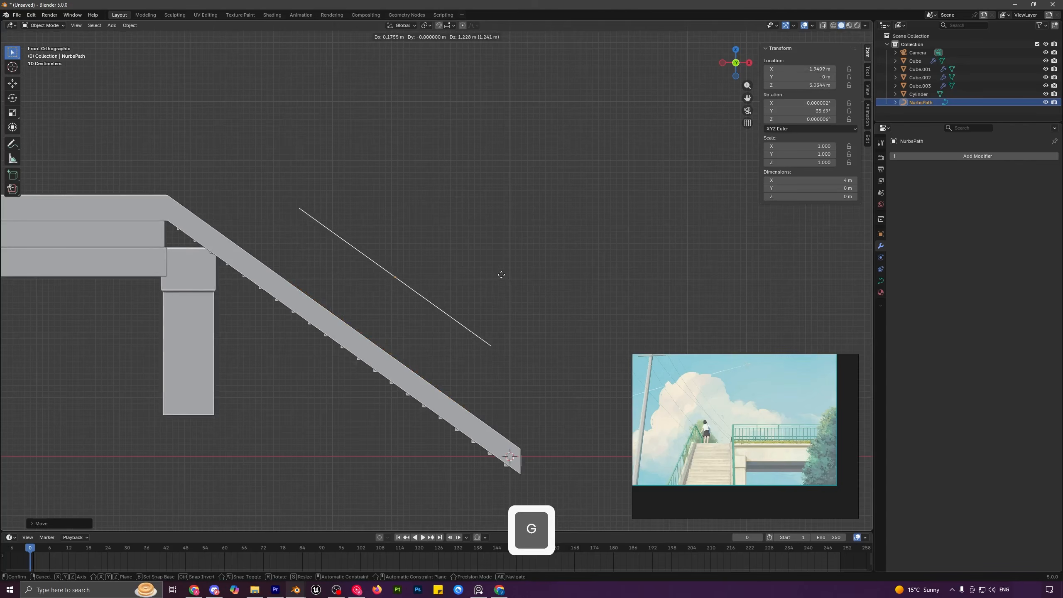
click(508, 274)
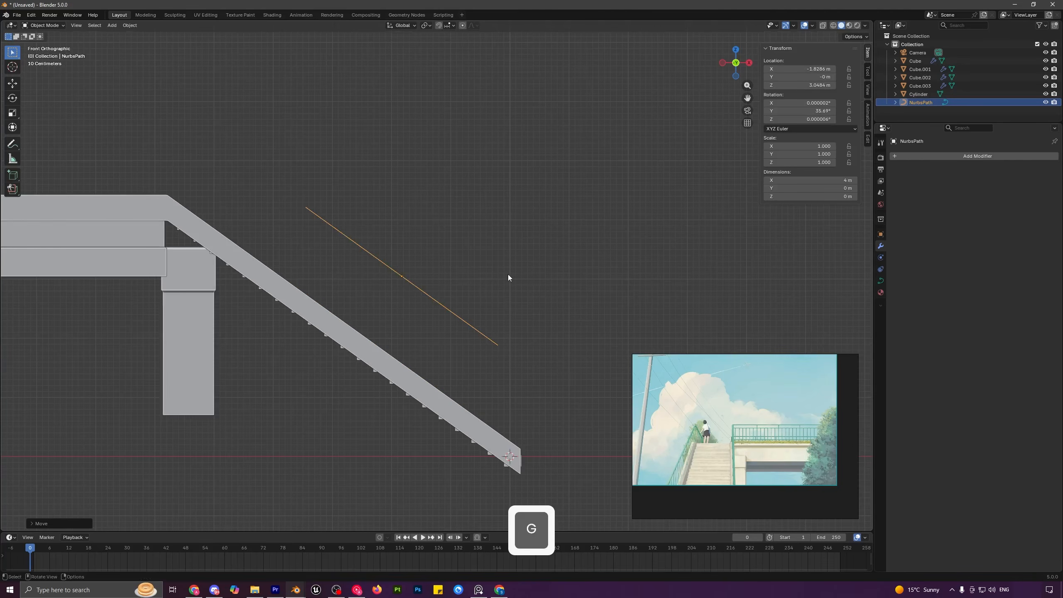
- Give the path a round bevel with 0.024 m depth and fine-tune its Y rotation to about 35.3°
click(881, 285)
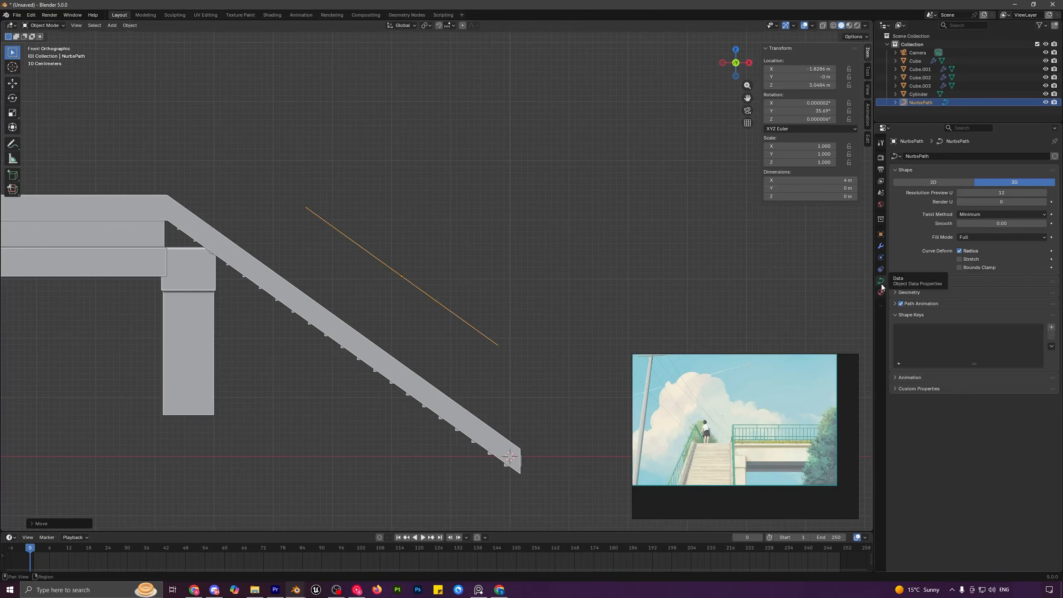
click(906, 292)
shift+drag(1000, 377, 1031, 377)
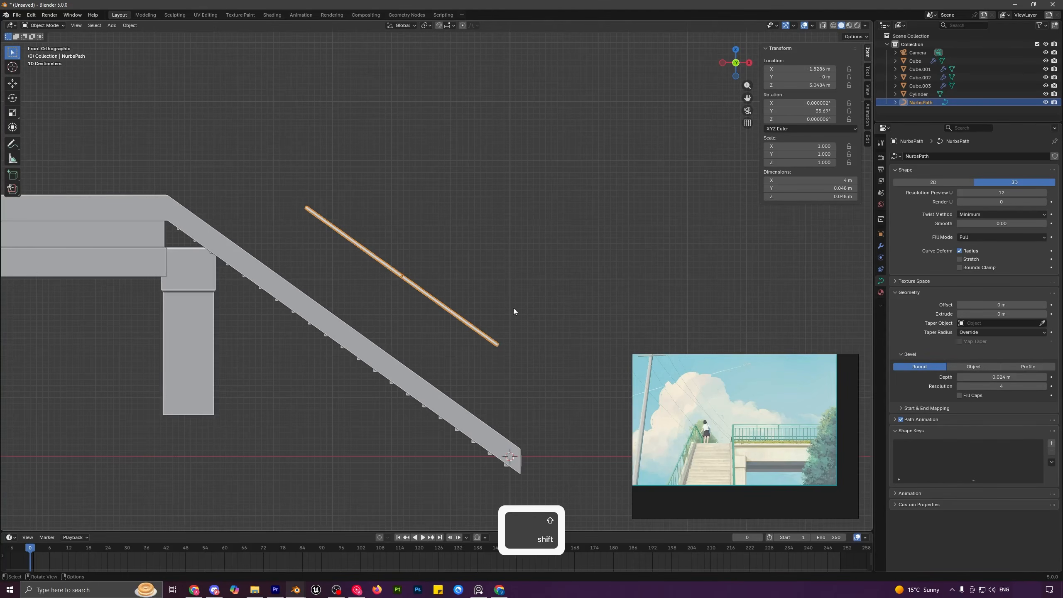
key(r)
click(514, 290)
- Delete the path's intermediate control points so that only its two end points remain
key(Tab)
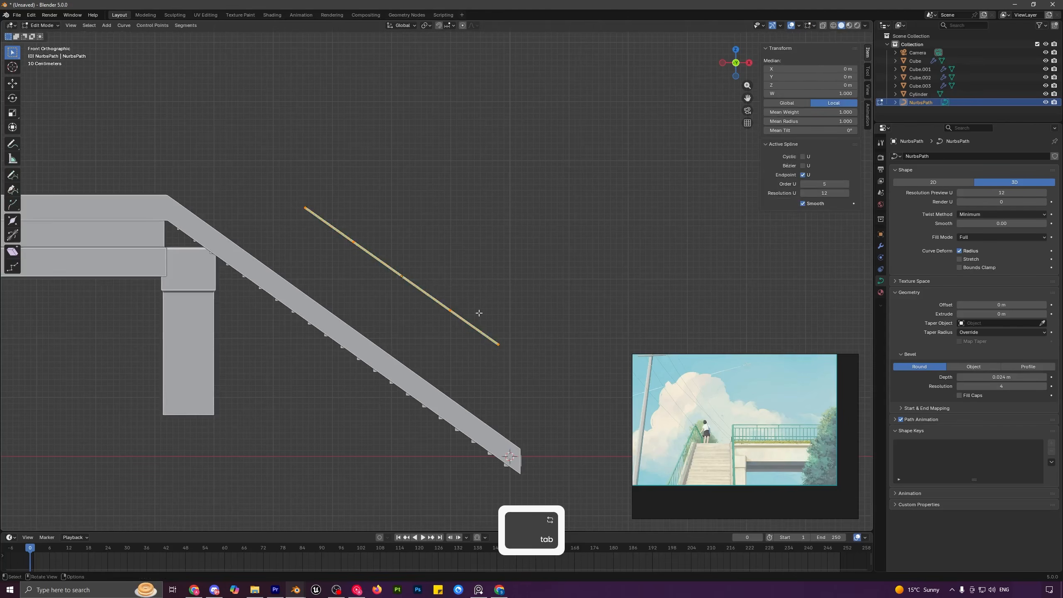
click(431, 273)
drag(346, 229, 412, 298)
shift+drag(398, 260, 520, 347)
key(x)
click(463, 193)
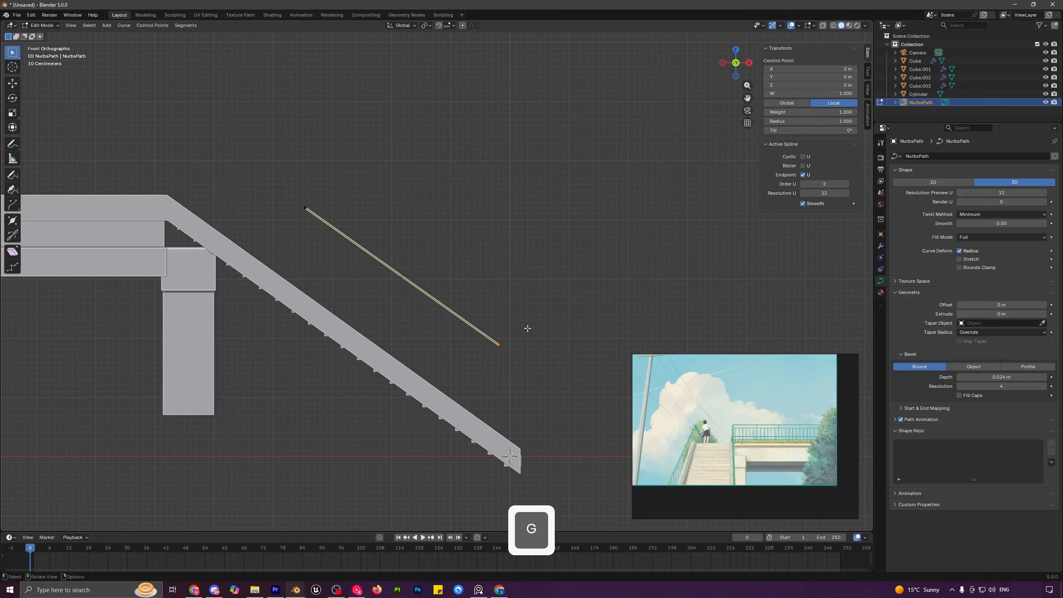
- Extrude the path's lower end in short segments to form a bend, then straight down to the foot of the stairs
key(e)
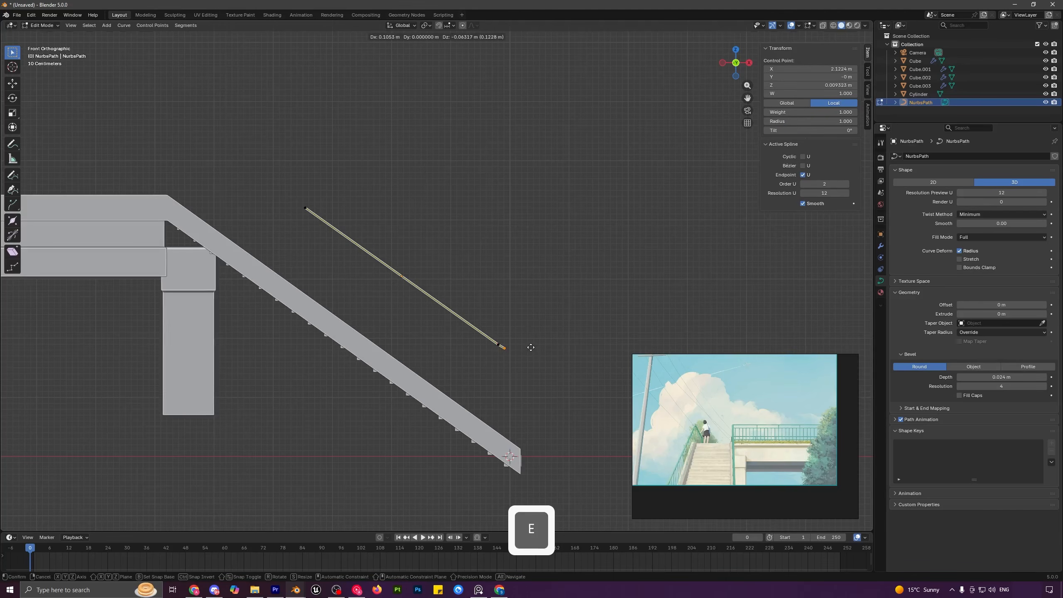
click(527, 349)
key(e)
click(533, 355)
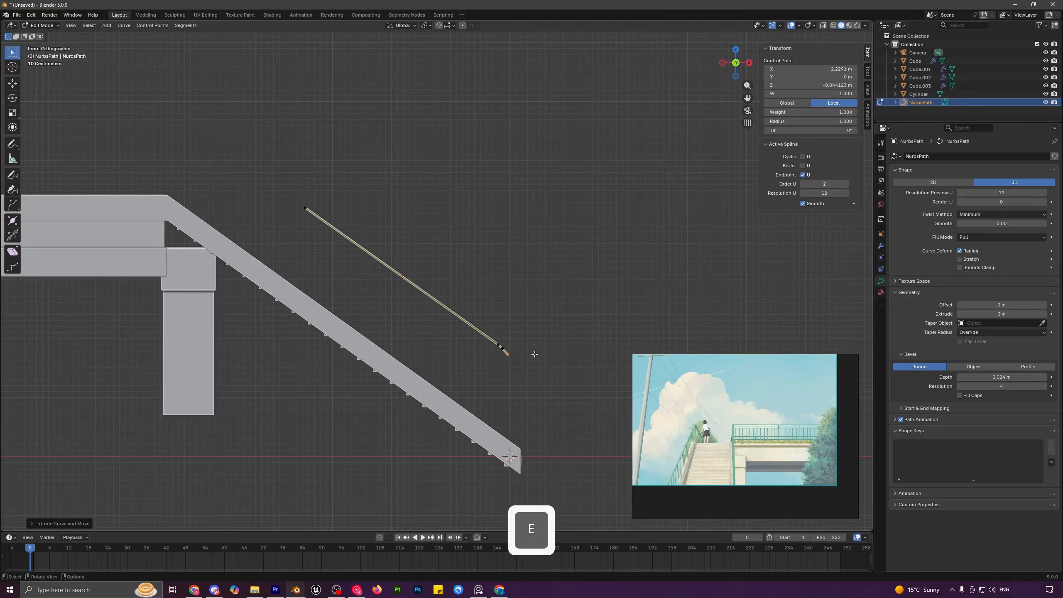
key(e)
click(538, 361)
key(e)
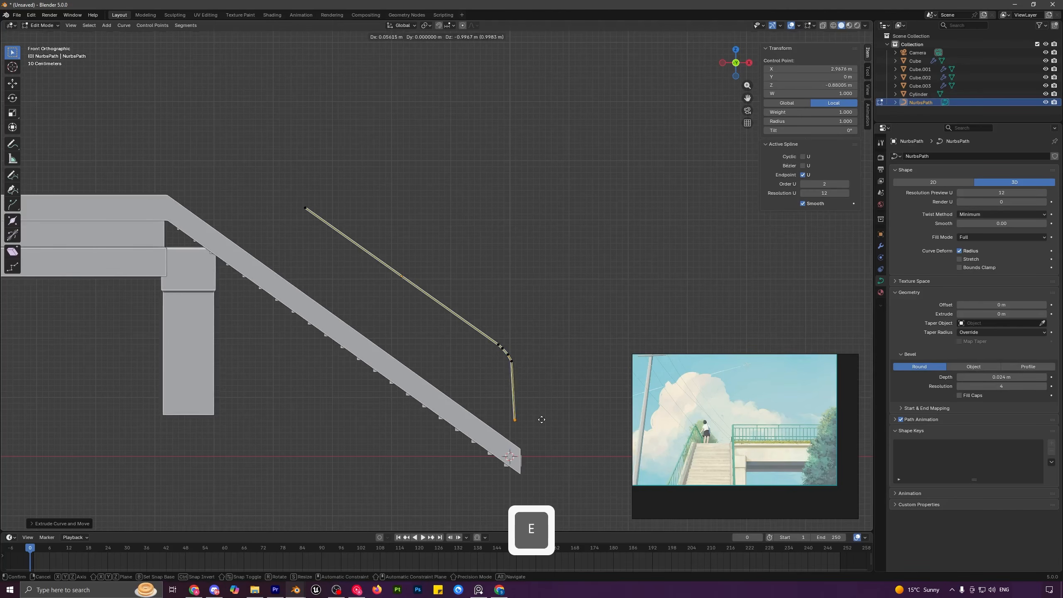
key(z)
click(544, 452)
key(Tab)
scroll(502, 356, down, 3)
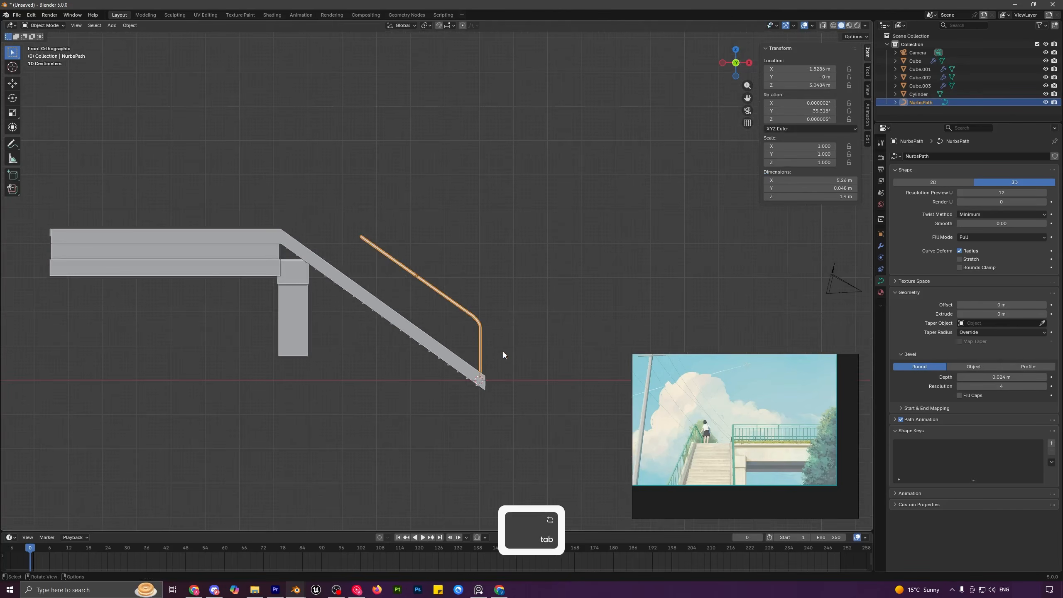
- Slightly reposition the control point at the handrail's lower bend to smooth the transition into the vertical post
scroll(509, 360, up, 4)
key(Tab)
shift+middle_drag(548, 390, 496, 290)
scroll(486, 302, up, 2)
key(g)
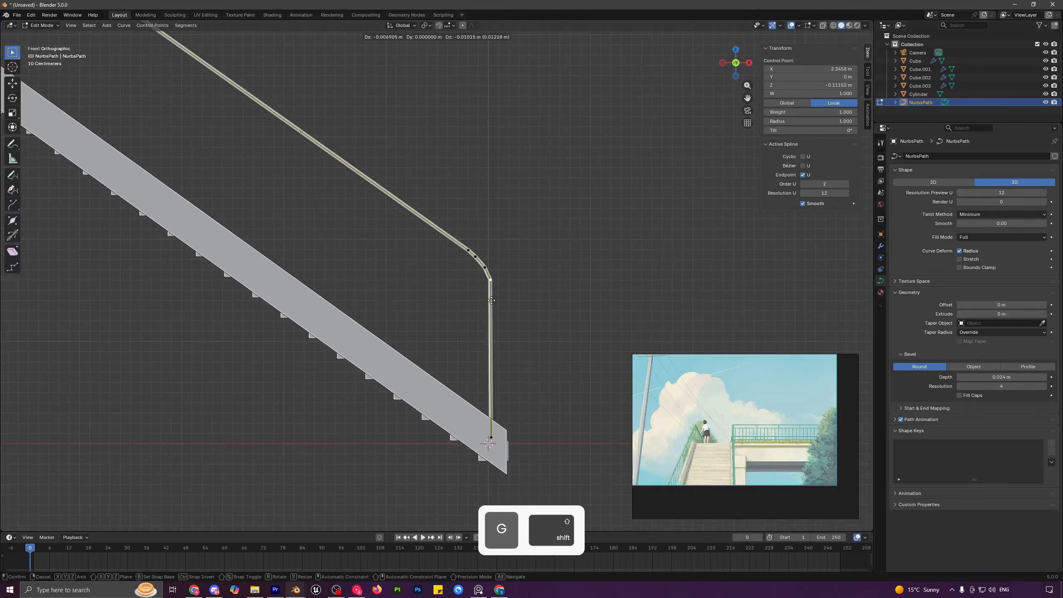
click(481, 309)
key(Tab)
- Slide the handrail's upper end point about 2 m up the slope along its local X axis
scroll(496, 311, down, 4)
shift+middle_drag(376, 249, 537, 370)
key(Tab)
key(g)
key(x)
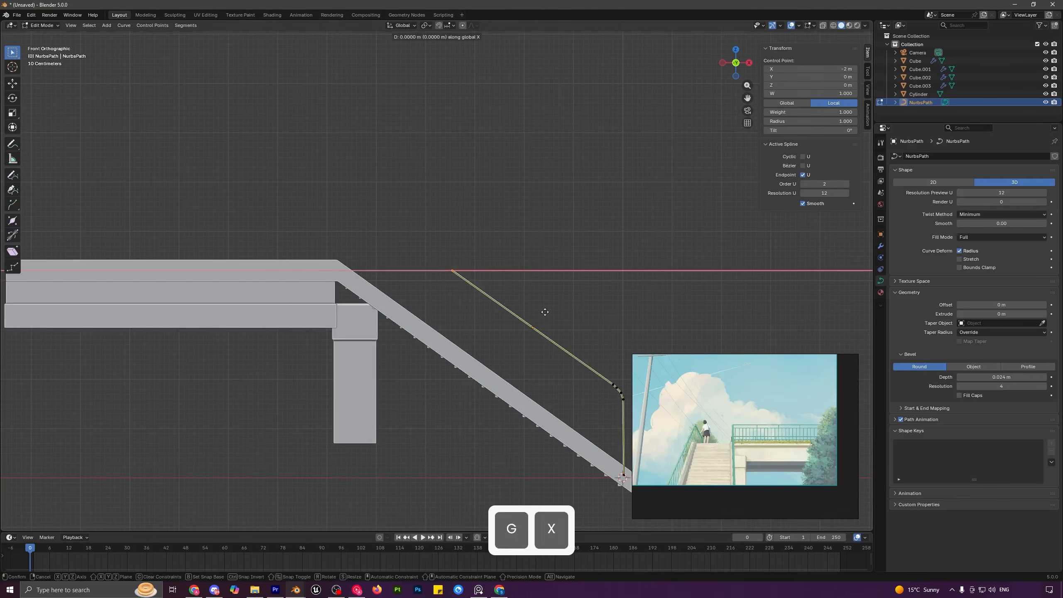
key(x)
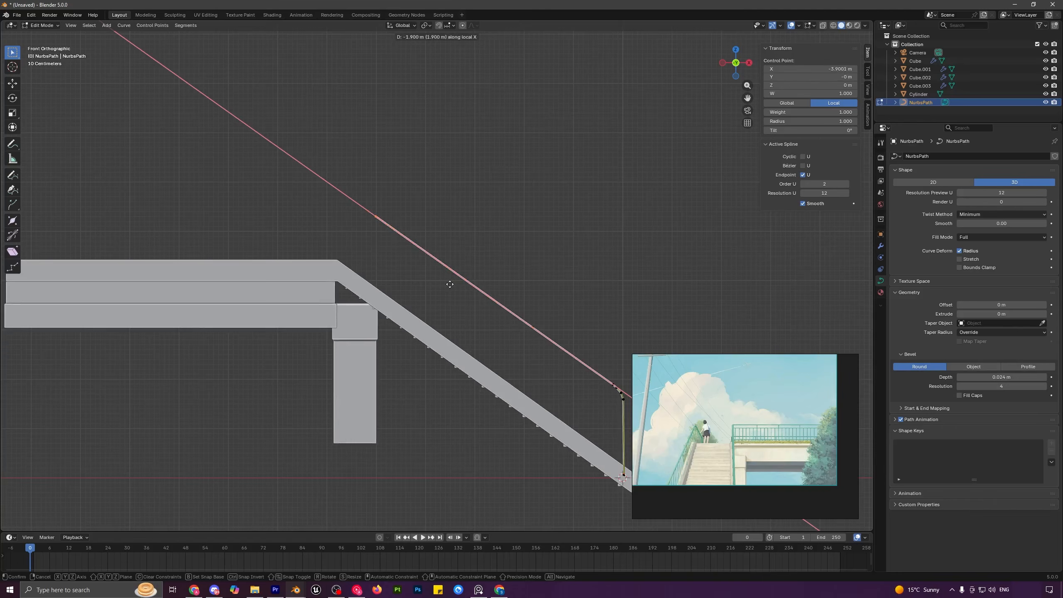
click(445, 281)
- Extrude the handrail's upper end into a small bend and continue it horizontally along global X past the deck's far edge
shift+middle_drag(421, 268, 528, 342)
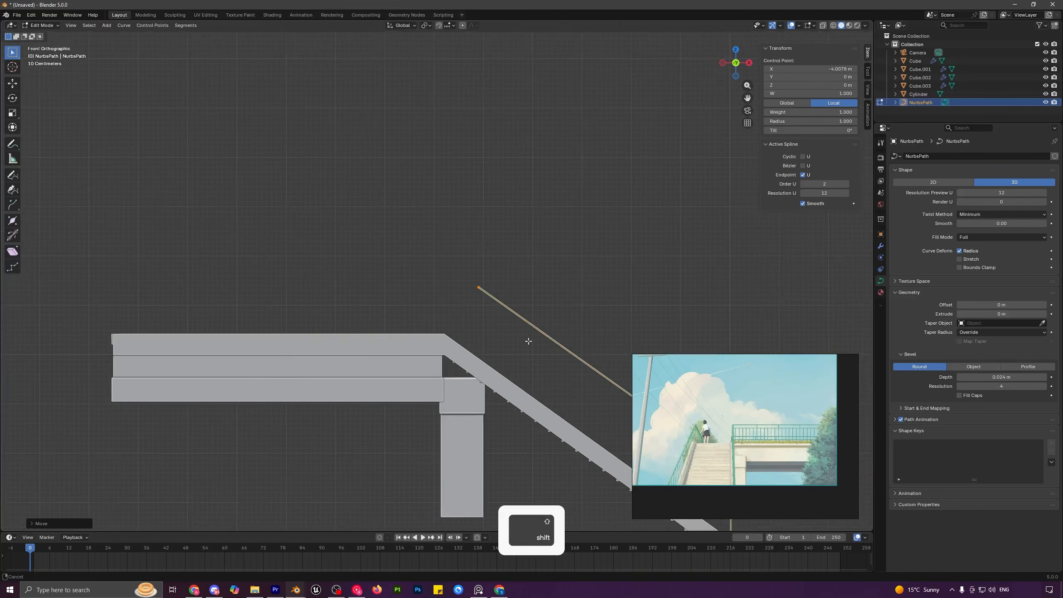
key(e)
click(520, 330)
key(e)
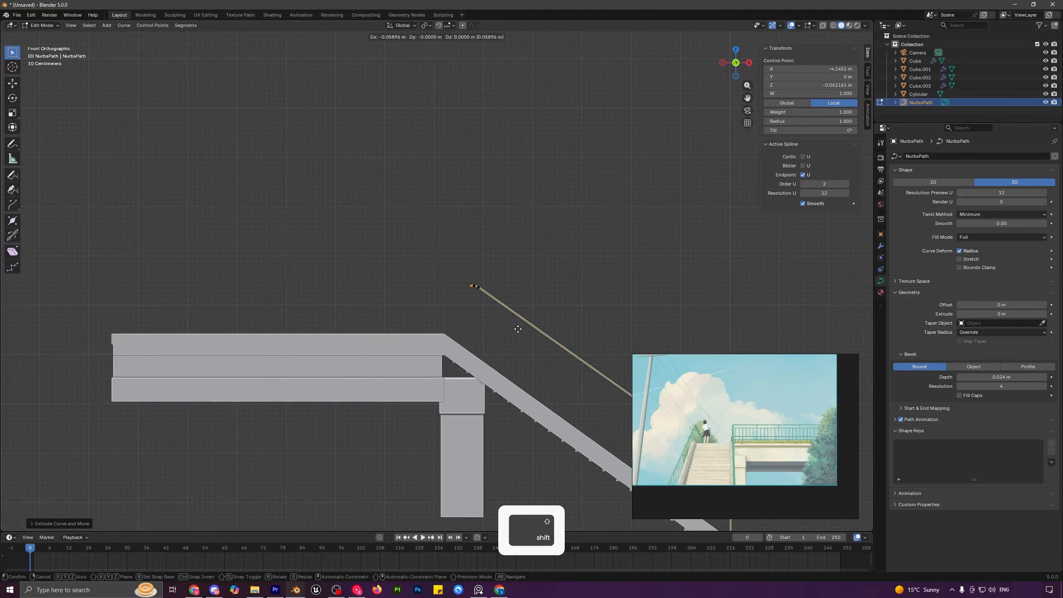
key(x)
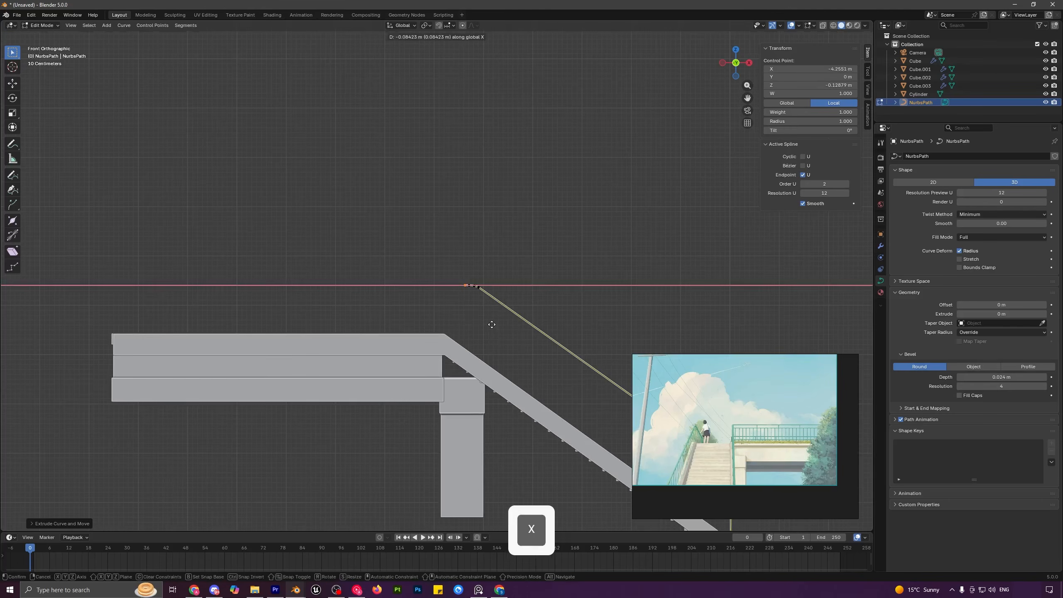
click(118, 309)
key(Tab)
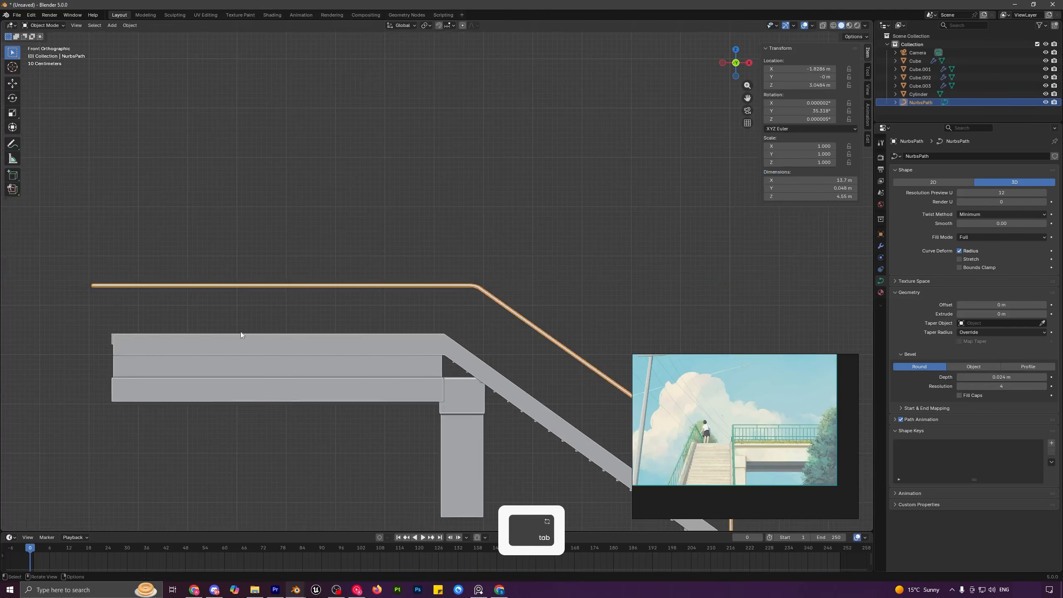
- Move the handrail about -1.39 m along Y onto the staircase's outer side beam
scroll(475, 342, down, 5)
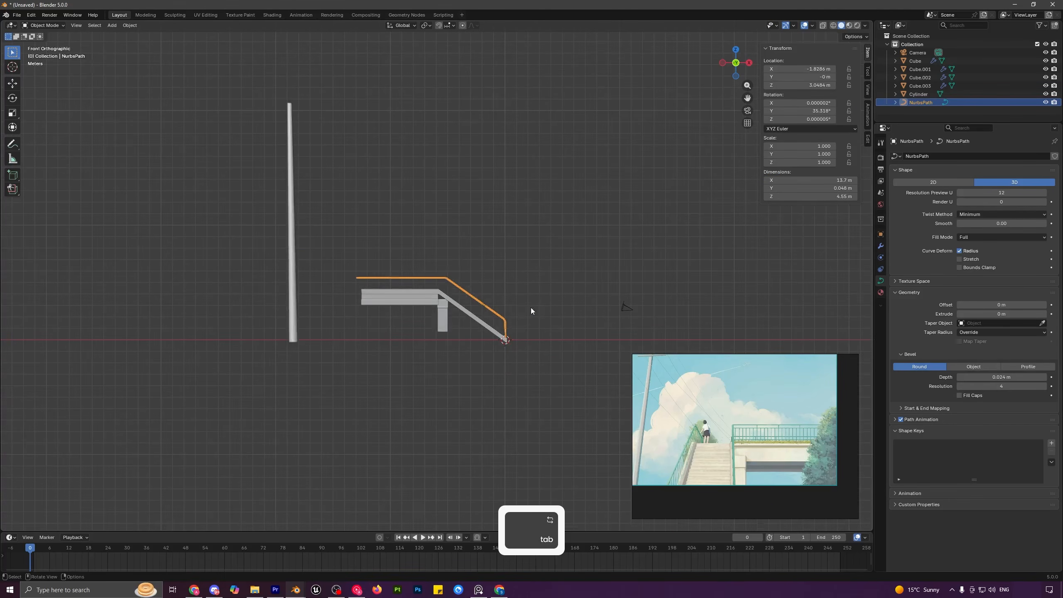
middle_drag(531, 307, 443, 328)
scroll(422, 358, up, 6)
shift+middle_drag(452, 364, 542, 330)
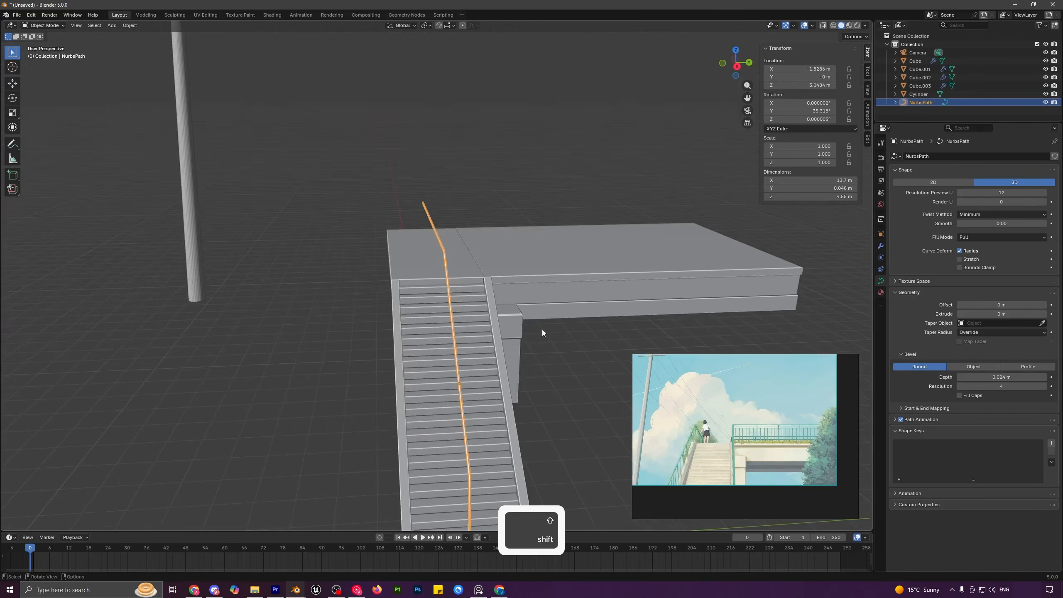
key(g)
key(y)
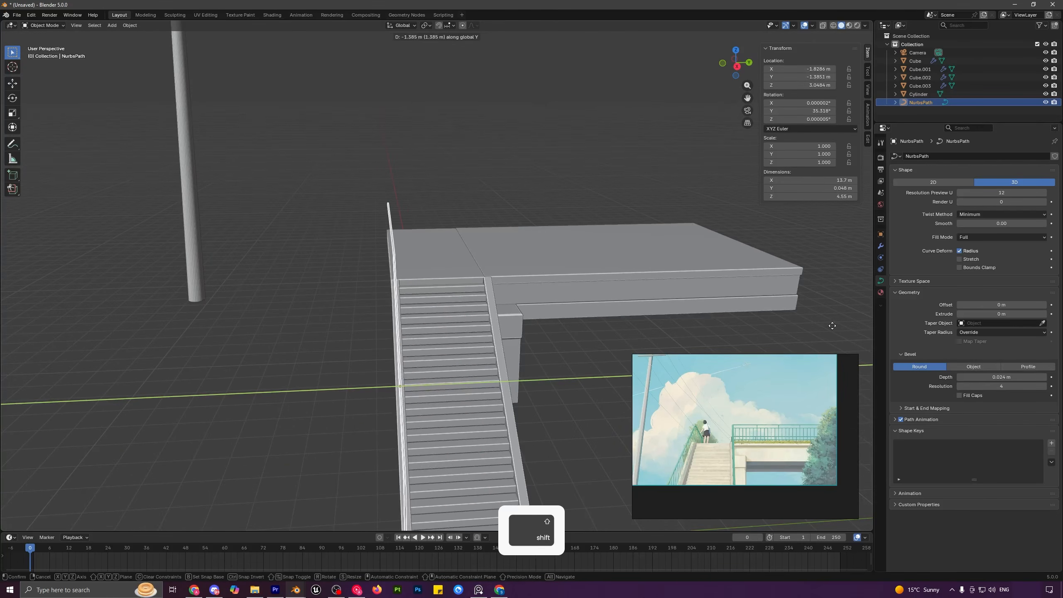
click(832, 326)
- Nudge the handrail along Y to about -1.368 m in top view to center it on the side beam
scroll(619, 289, down, 3)
key(a)
key(a)
middle_drag(472, 289, 466, 291)
key(KP_7)
scroll(393, 325, up, 3)
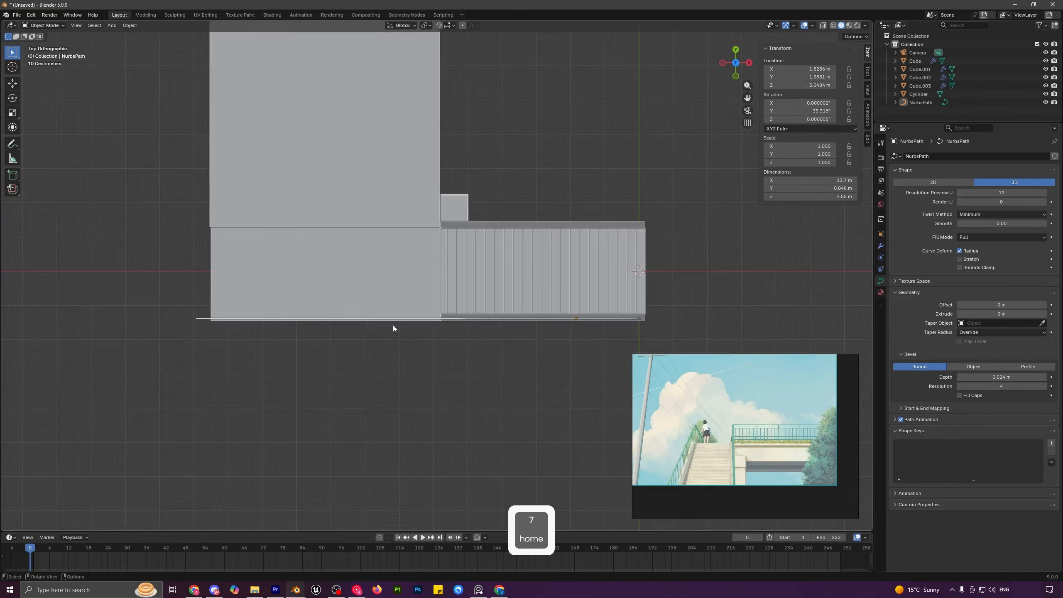
click(413, 315)
click(420, 317)
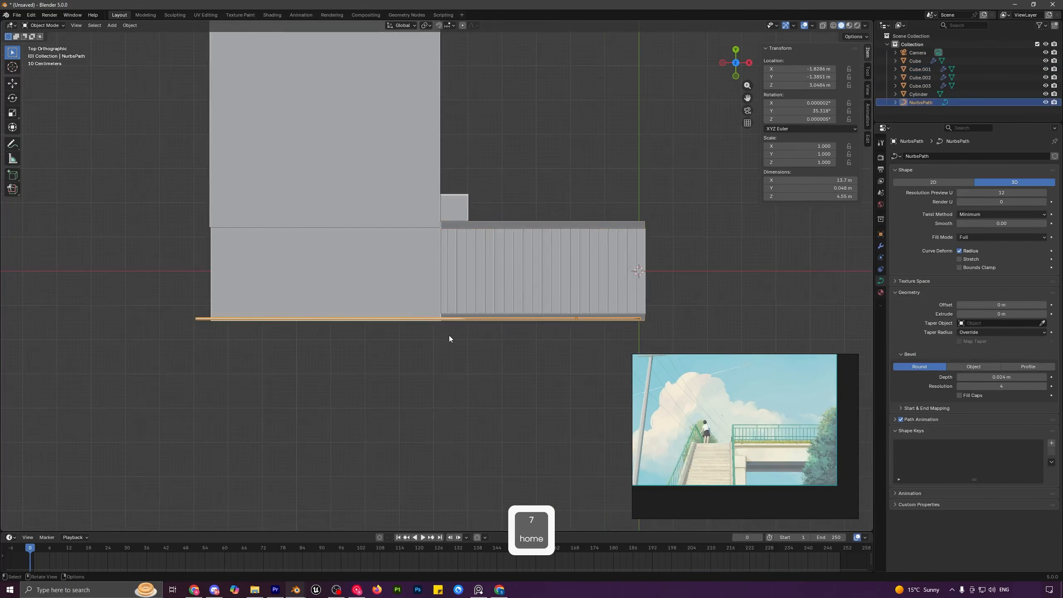
key(g)
key(y)
click(448, 332)
key(a)
key(a)
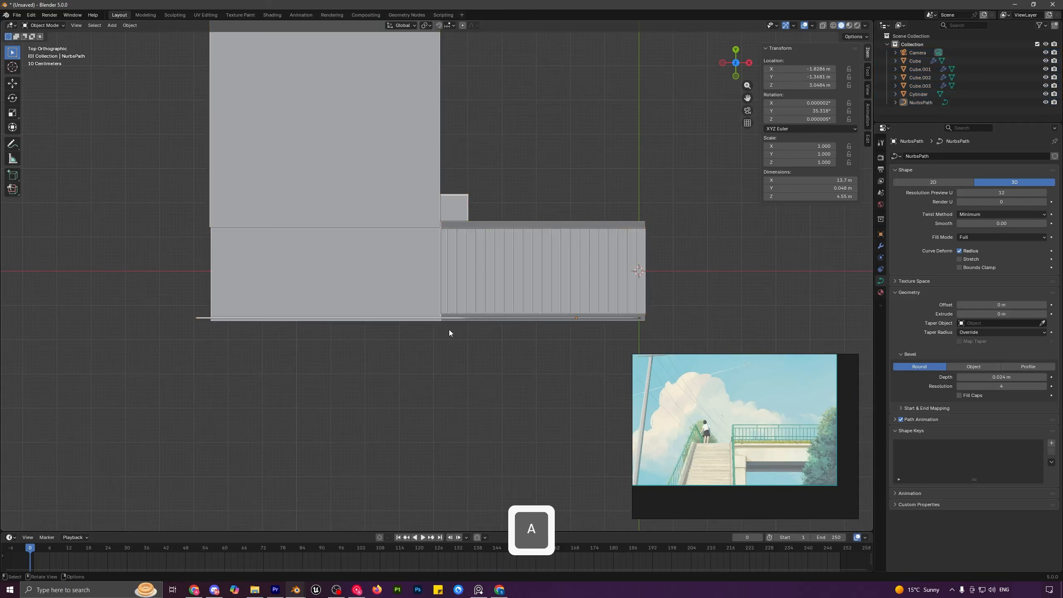
- Compare the handrail with the reference through the camera, then open it for editing with its far deck end in view
key(KP_0)
scroll(450, 340, up, 3)
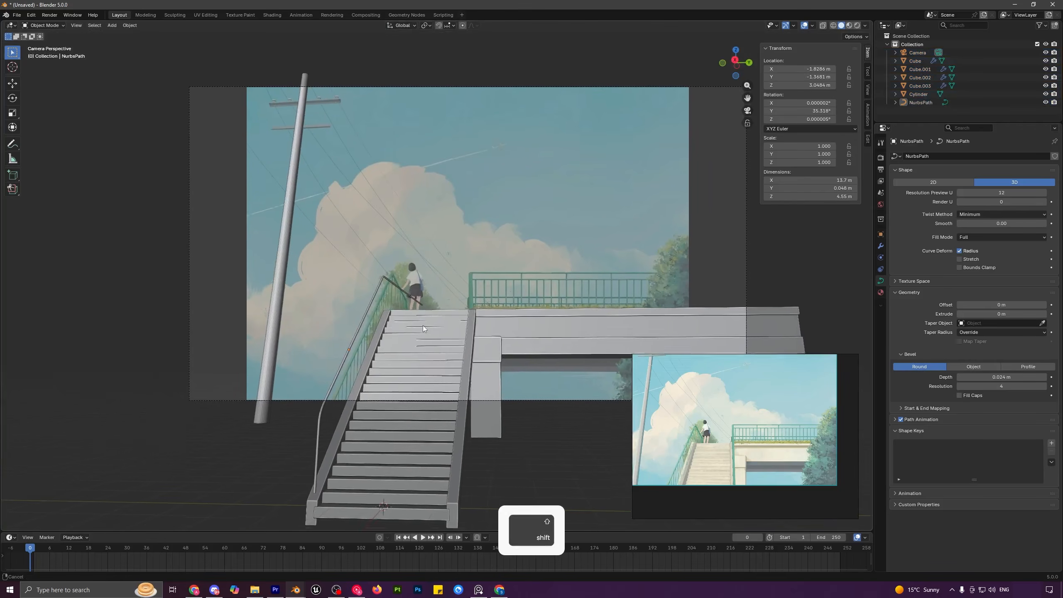
shift+middle_drag(423, 325, 429, 324)
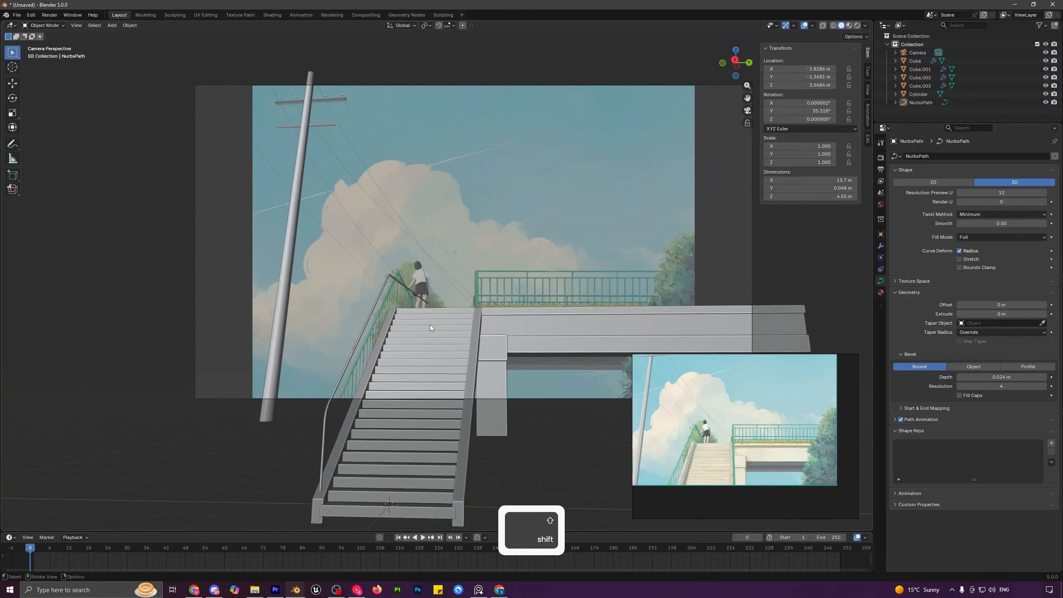
click(386, 280)
key(Tab)
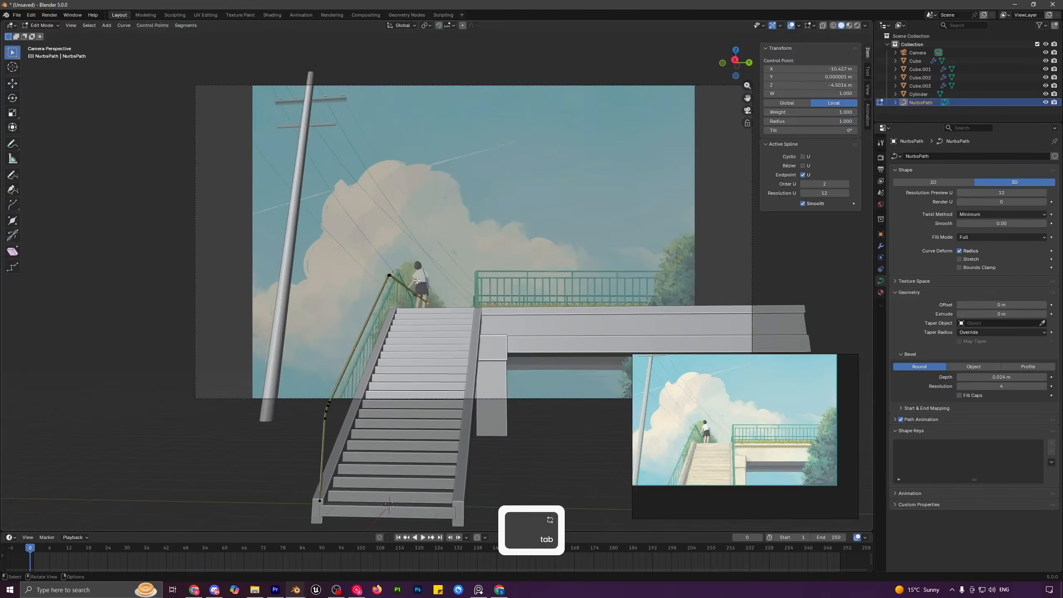
middle_drag(417, 280, 464, 326)
scroll(465, 326, up, 3)
- Try to extrude the handrail's far end point outward beyond the deck, and undo the attempt
key(g)
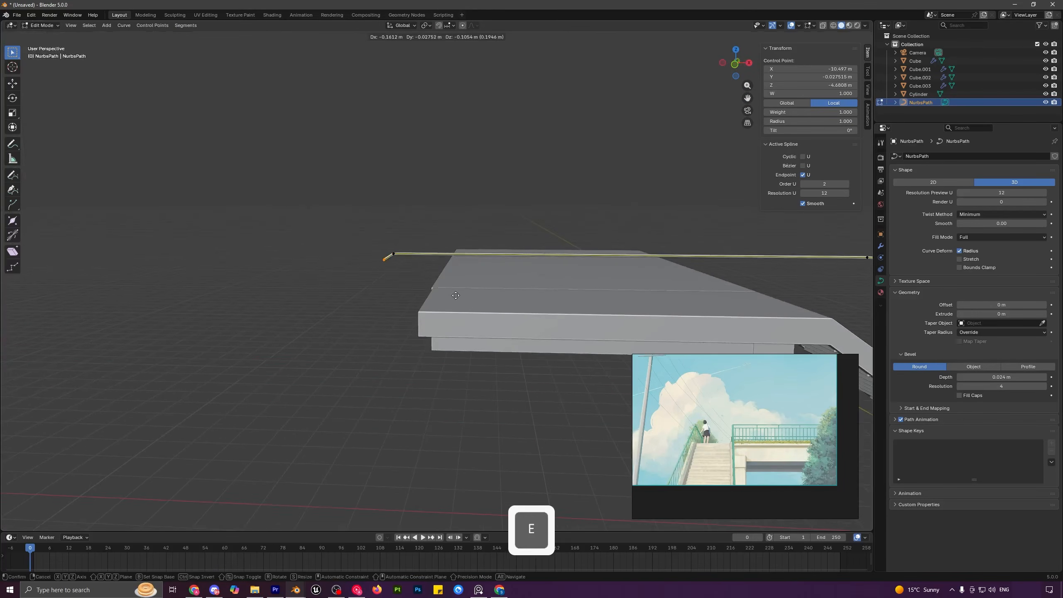
key(ctrl+z)
key(ctrl+z)
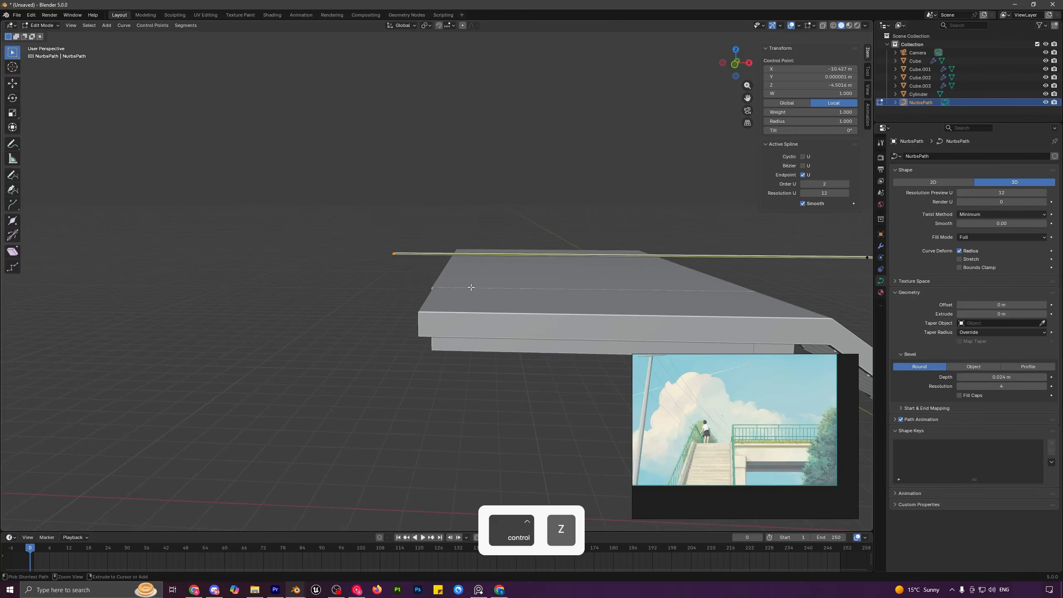
- Extrude the handrail's far deck end through two short corner points and about 1 m down along Z to form an end post
key(Tab)
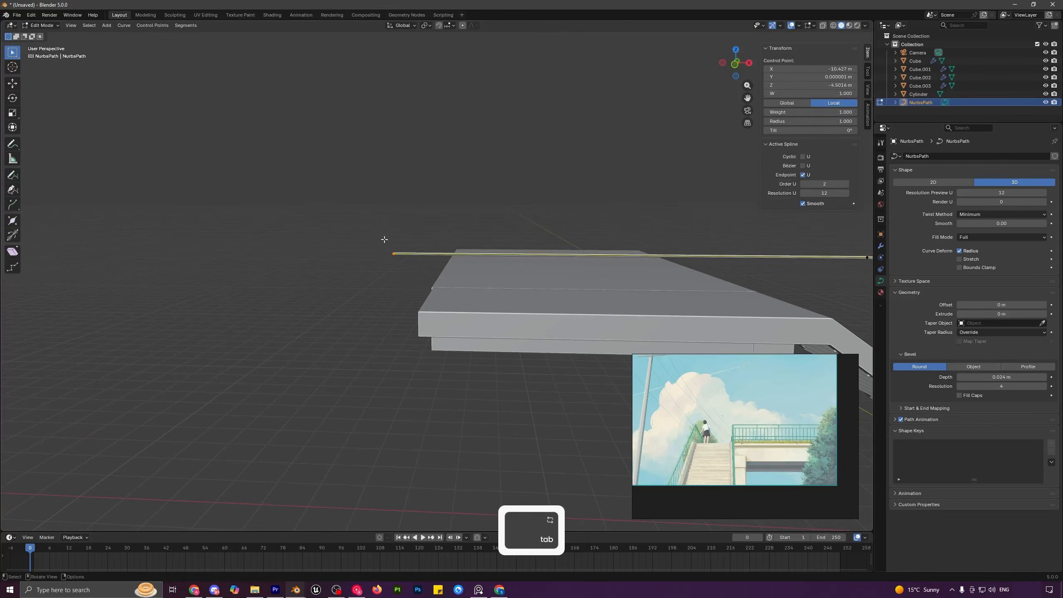
key(KP_3)
key(KP_1)
drag(375, 239, 402, 278)
key(e)
click(408, 278)
key(e)
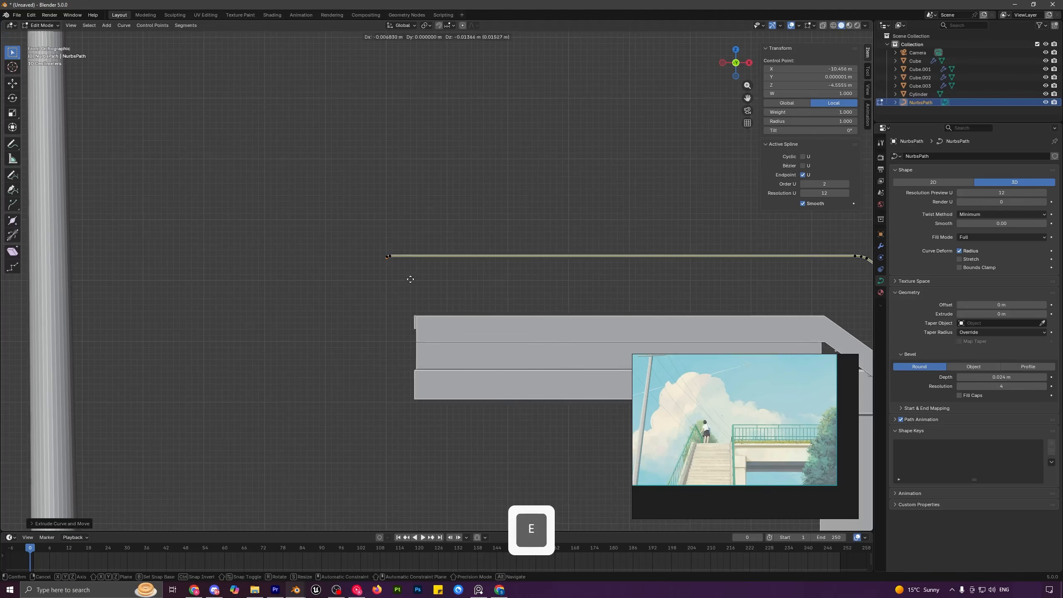
click(408, 281)
key(e)
key(z)
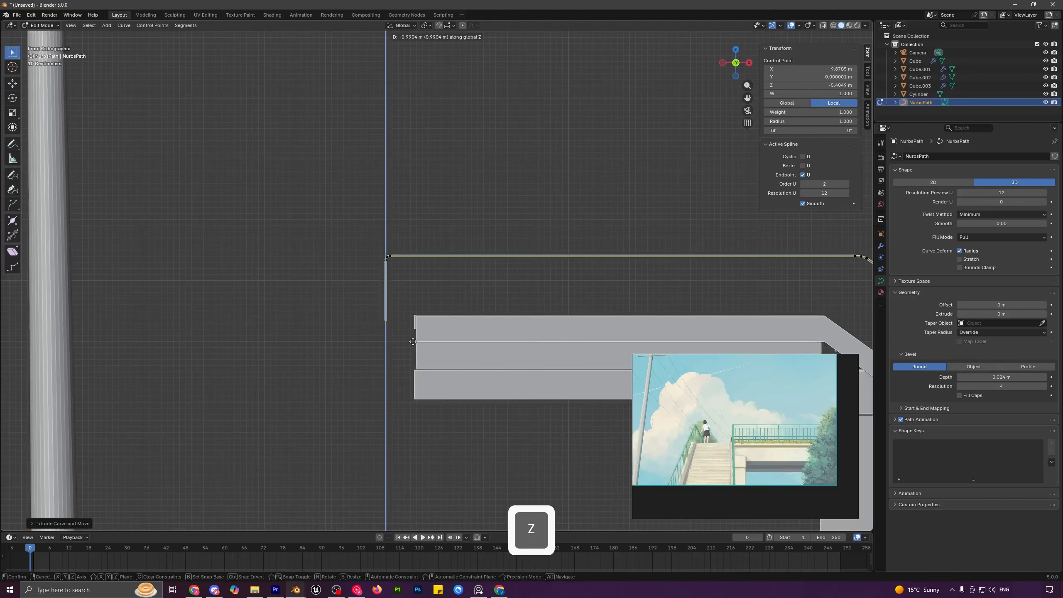
click(415, 343)
key(Tab)
- Extend the far ends of the deck and the adjoining landing together about 0.87 m outward along X
middle_drag(414, 343, 461, 323)
click(421, 272)
shift+click(417, 251)
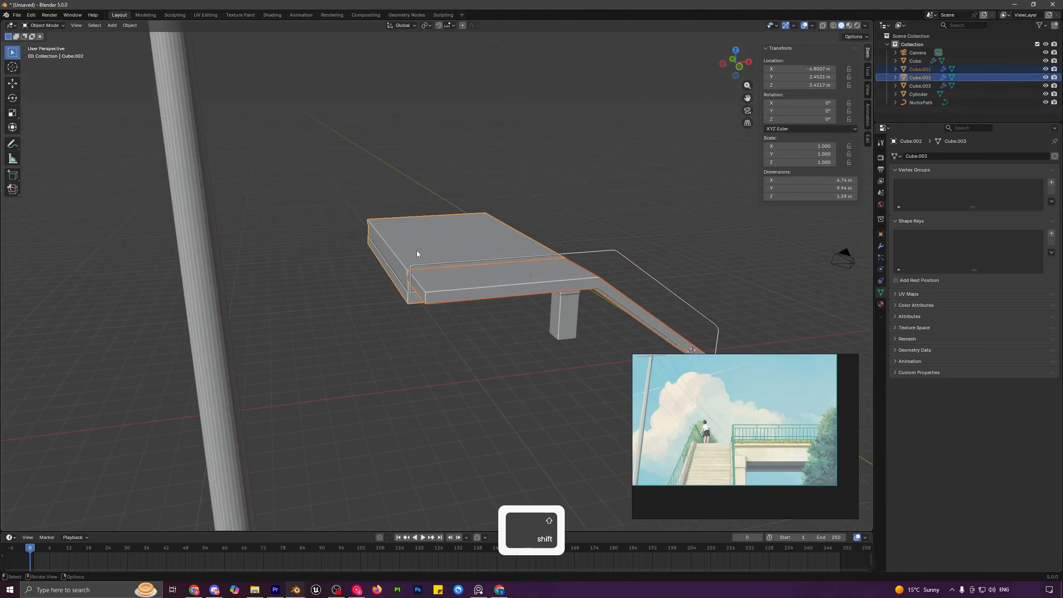
key(Tab)
middle_drag(439, 266, 428, 264)
click(822, 26)
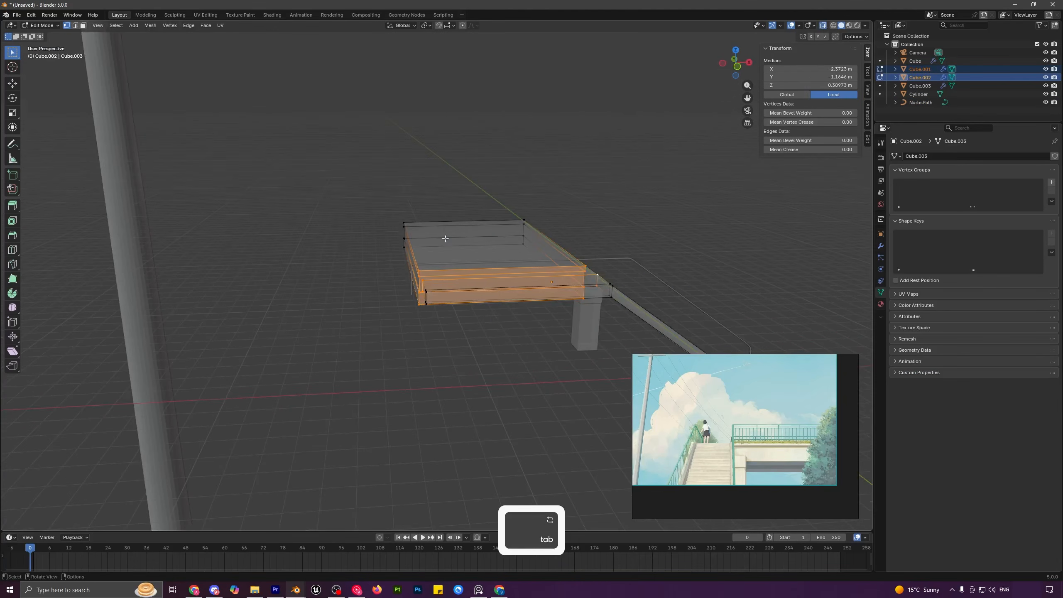
drag(359, 151, 475, 367)
key(g)
key(x)
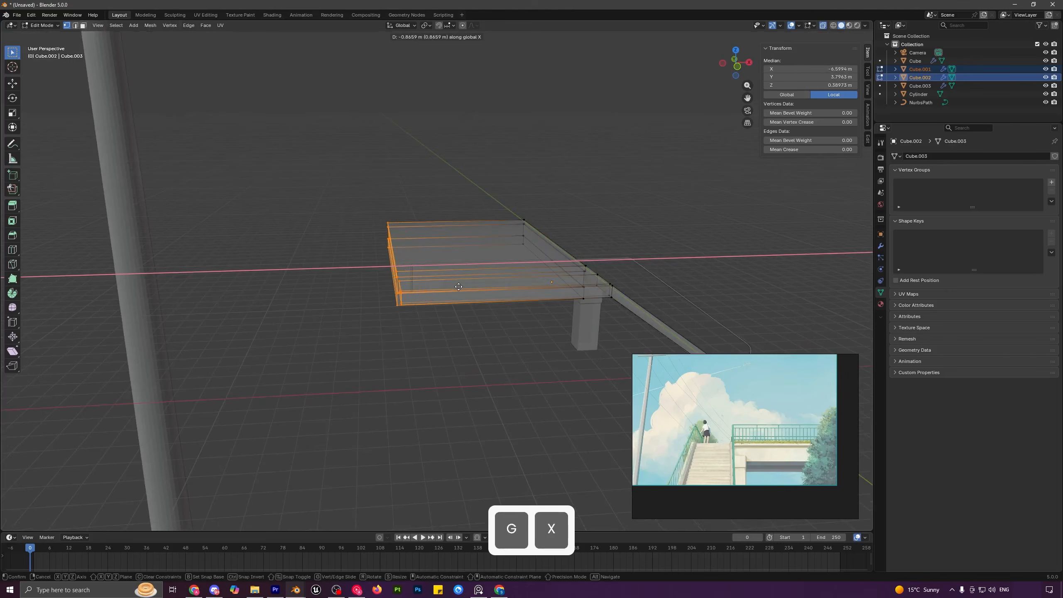
click(460, 286)
key(Tab)
key(a)
key(a)
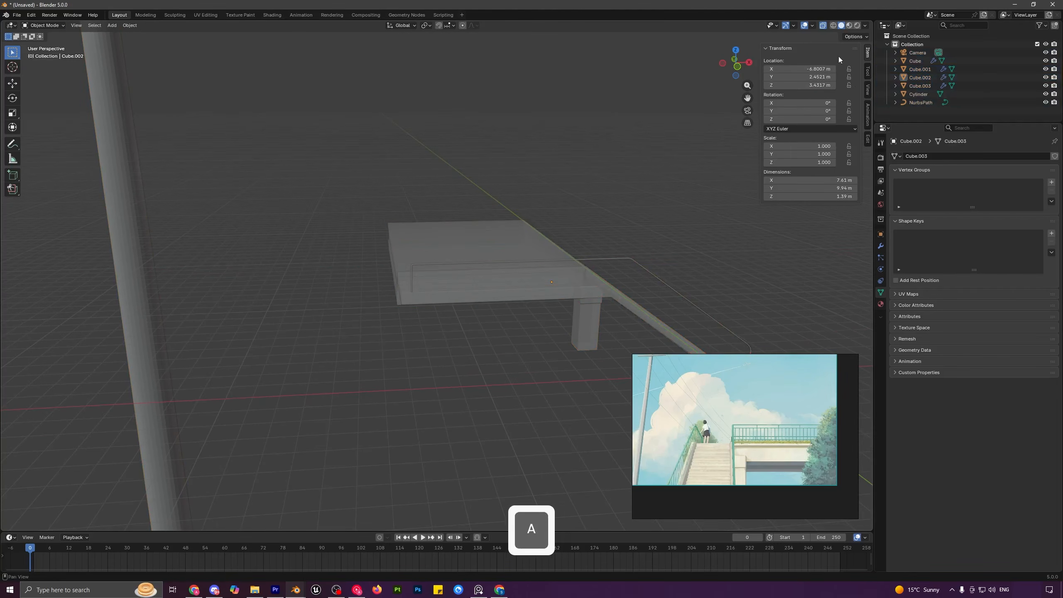
click(822, 26)
- Thicken the handrail curve by setting its bevel depth to 0.03 m while comparing it with the reference through the camera
key(KP_0)
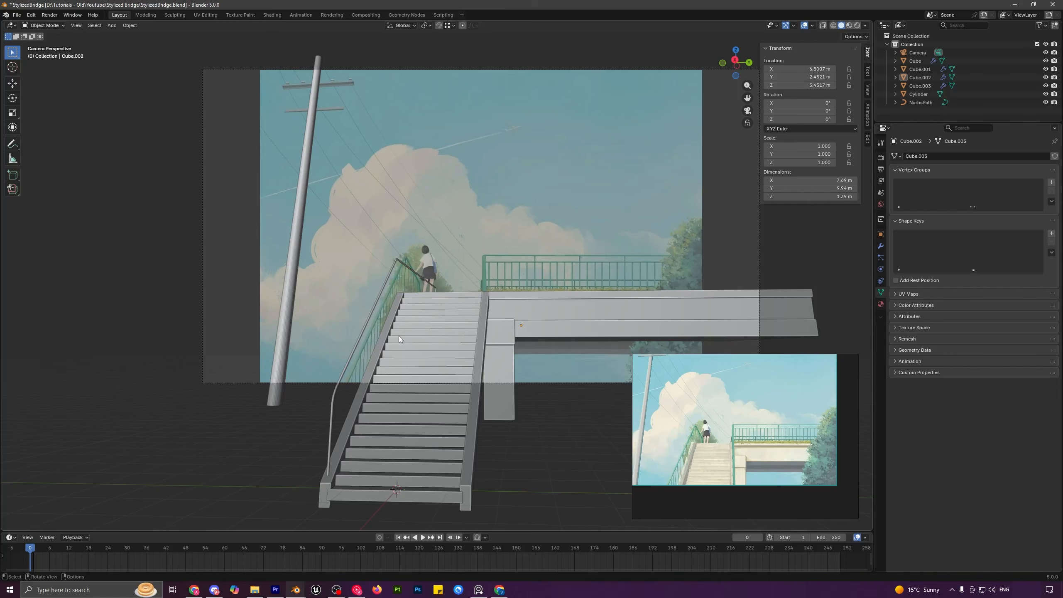
click(356, 344)
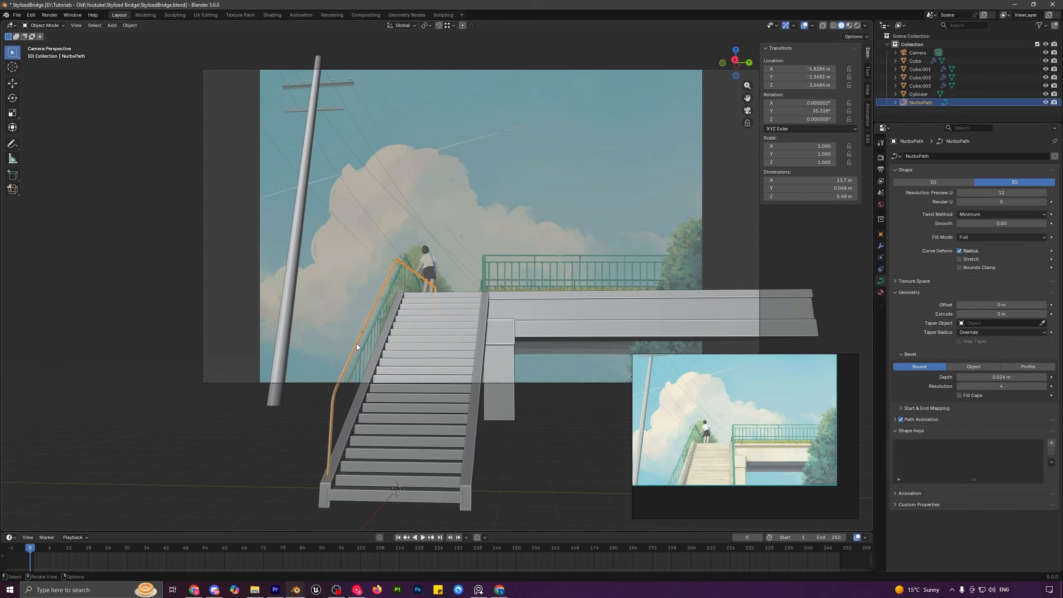
shift+drag(998, 377, 997, 377)
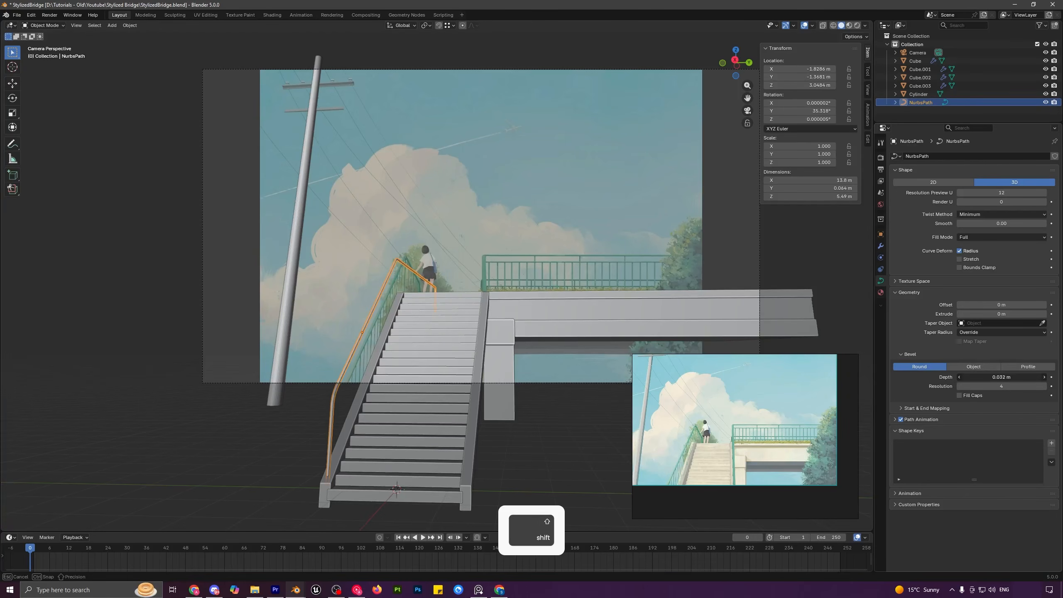
shift+drag(998, 377, 997, 377)
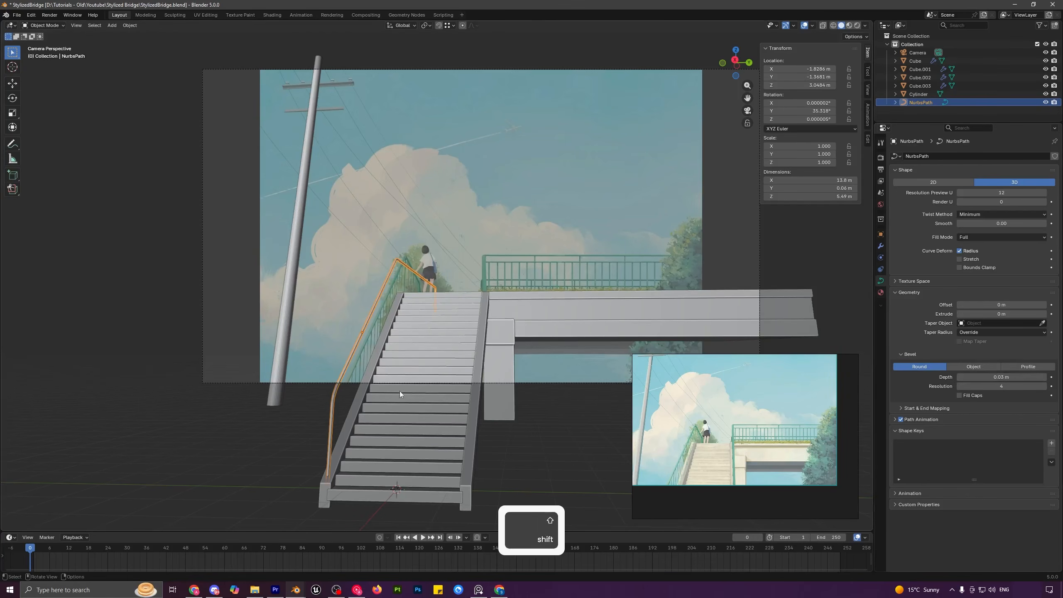
- Lower the points of the handrail's bend at the foot of the stairs along Z
key(Tab)
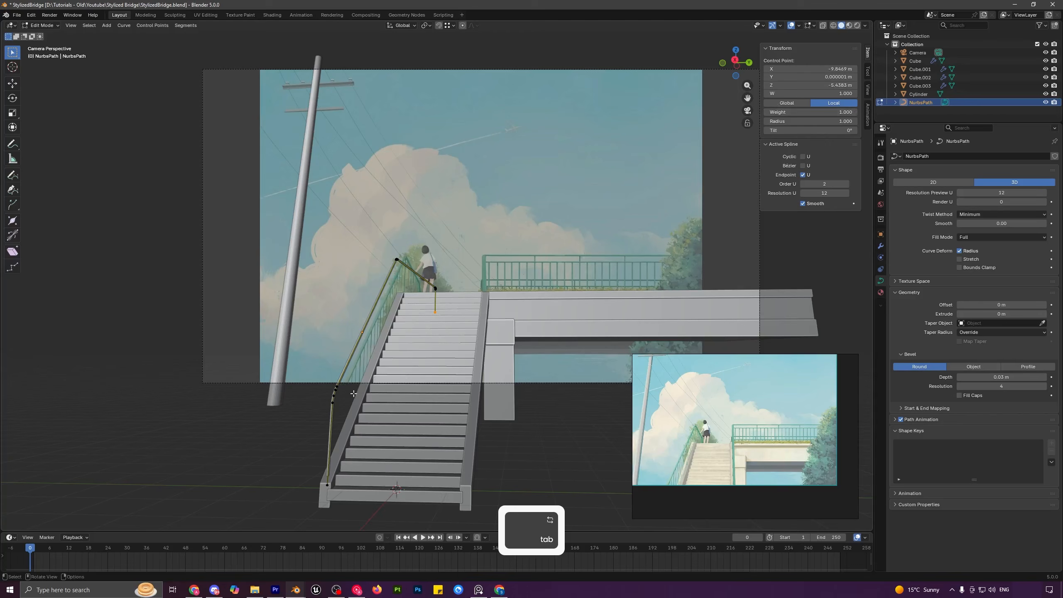
drag(304, 376, 351, 411)
key(g)
key(z)
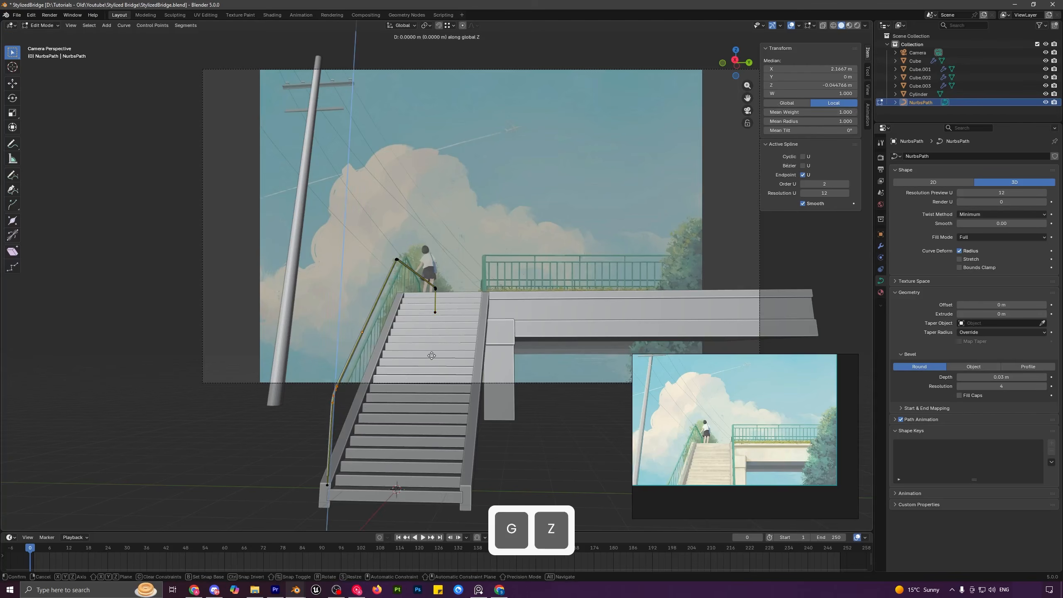
click(449, 369)
- Move the points of the handrail's bend at the top of the stairs about -0.8 m along X to match the reference
click(417, 275)
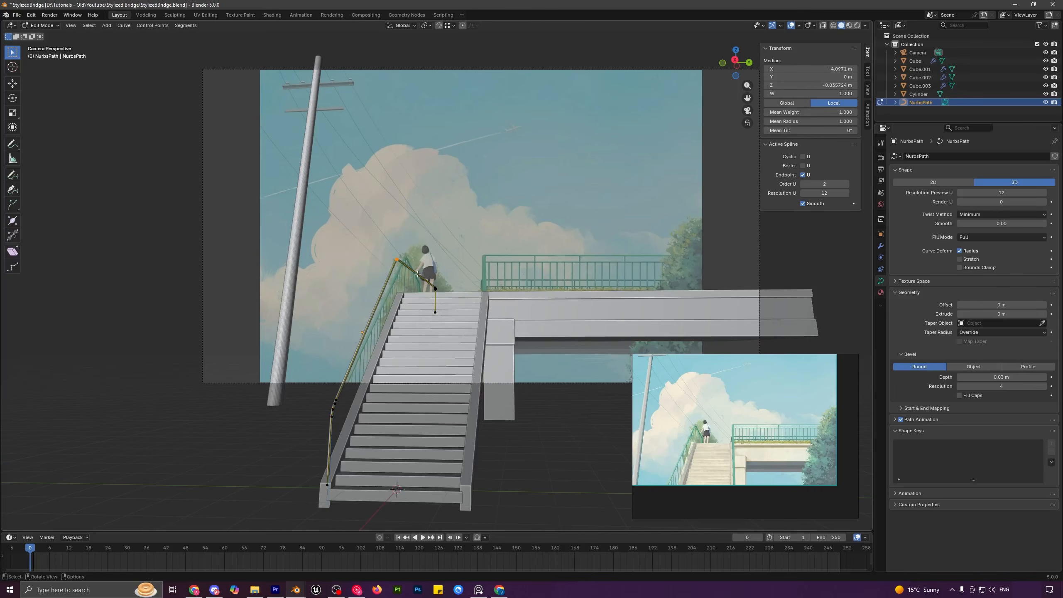
key(g)
key(x)
key(shift)
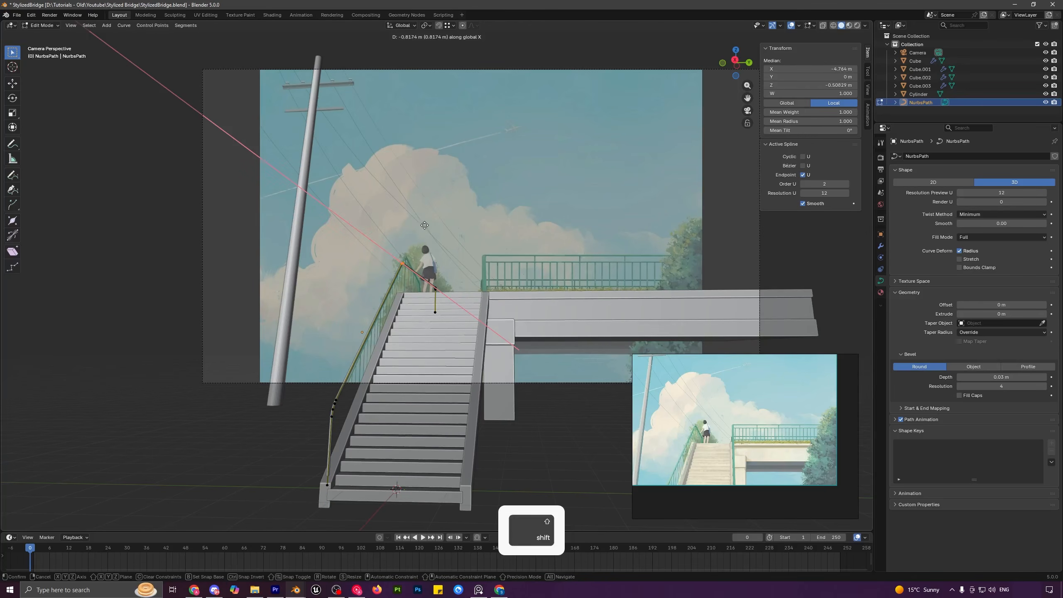
click(427, 226)
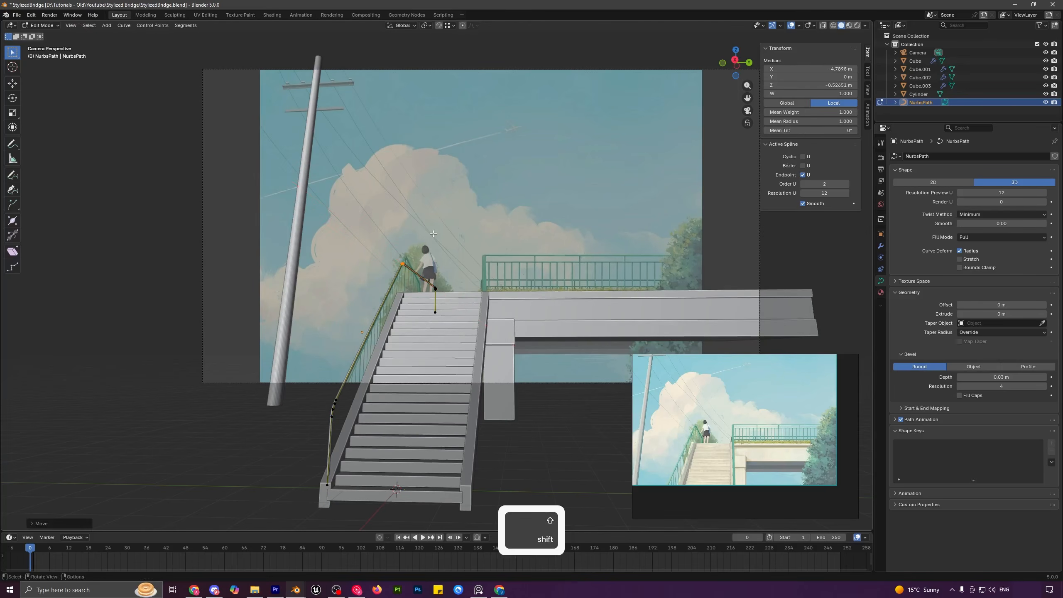
key(Tab)
key(a)
key(a)
scroll(430, 359, down, 2)
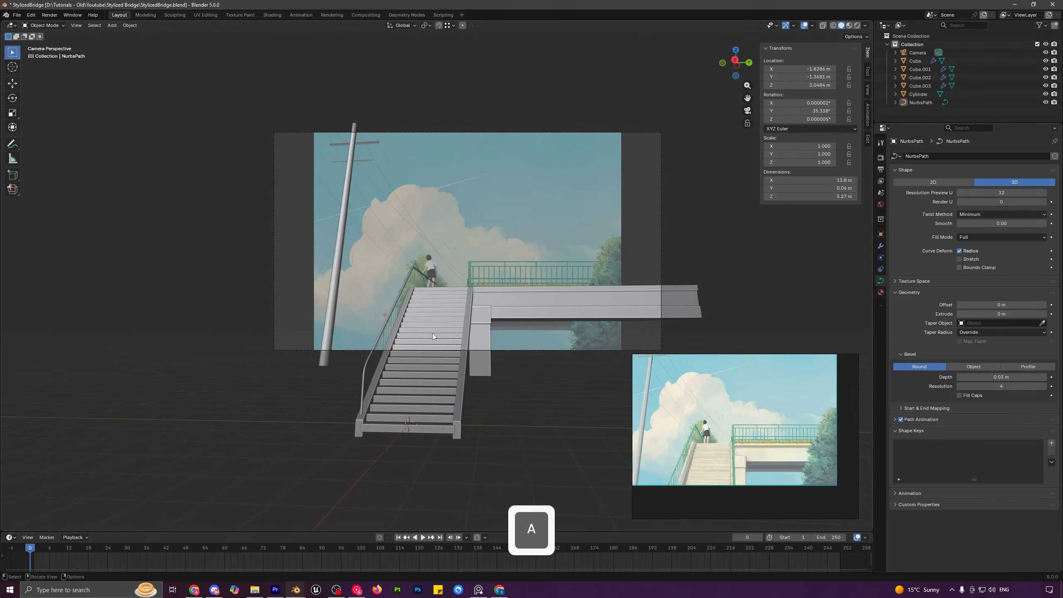
- In front view, lower the handrail's bottom bend slightly further along Z so the sloped rail runs parallel to the stairs
key(KP_1)
shift+middle_drag(575, 301, 507, 306)
click(507, 306)
shift+middle_drag(376, 254, 432, 284)
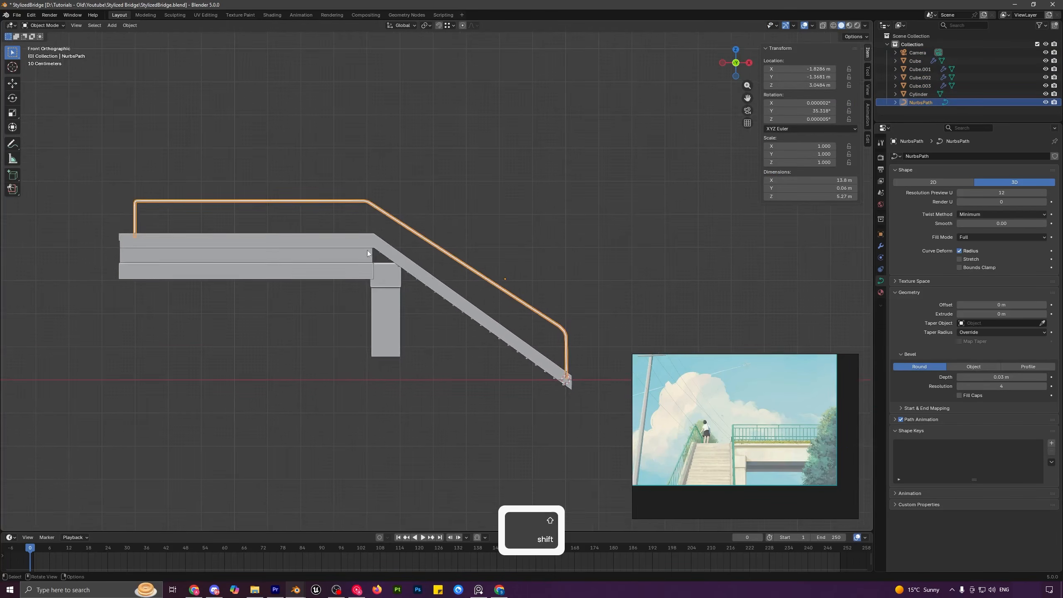
scroll(418, 238, up, 1)
key(Tab)
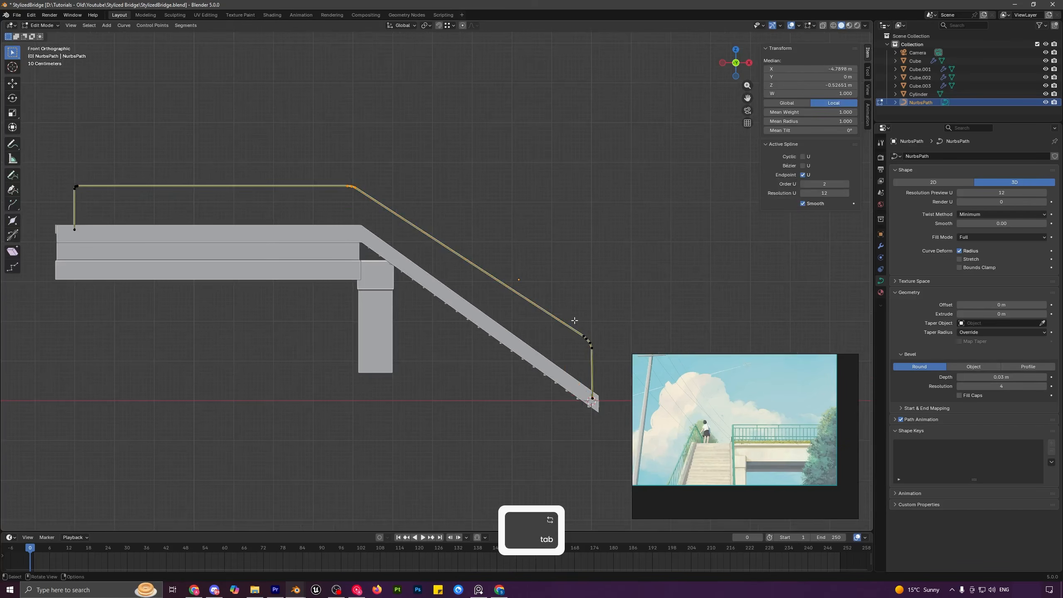
key(g)
key(z)
key(shift)
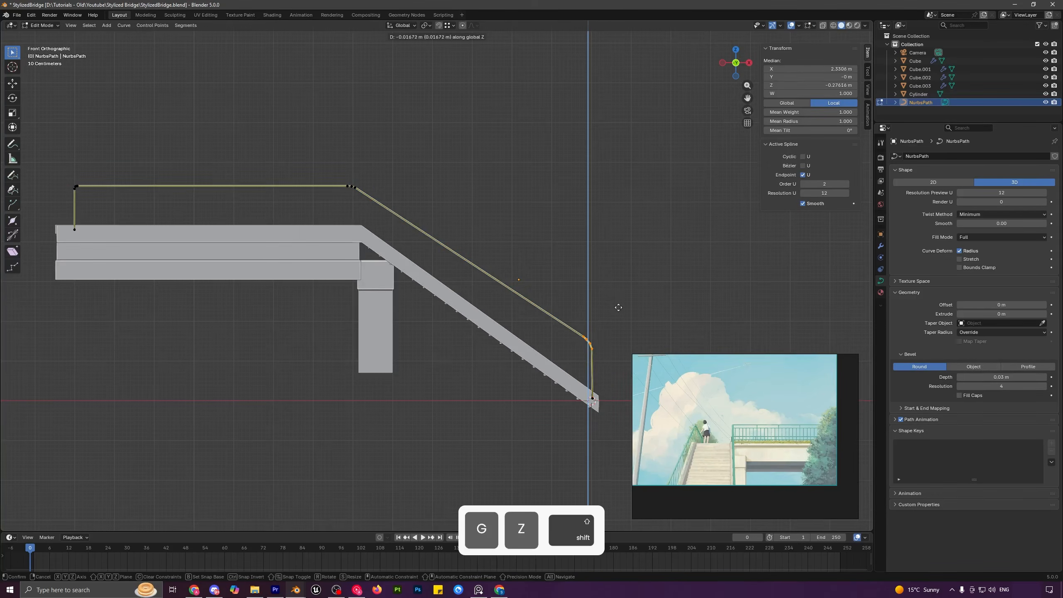
click(624, 341)
key(Tab)
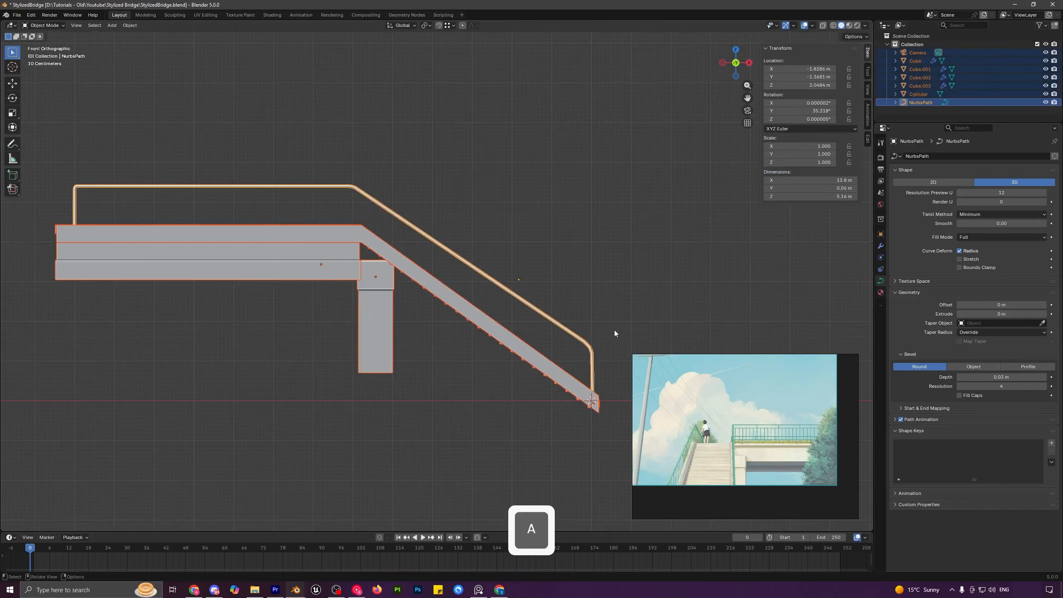
- Select the handrail's upper, lower and far deck-end bends together and raise them slightly along Z
key(Tab)
drag(313, 163, 413, 217)
shift+drag(510, 268, 601, 365)
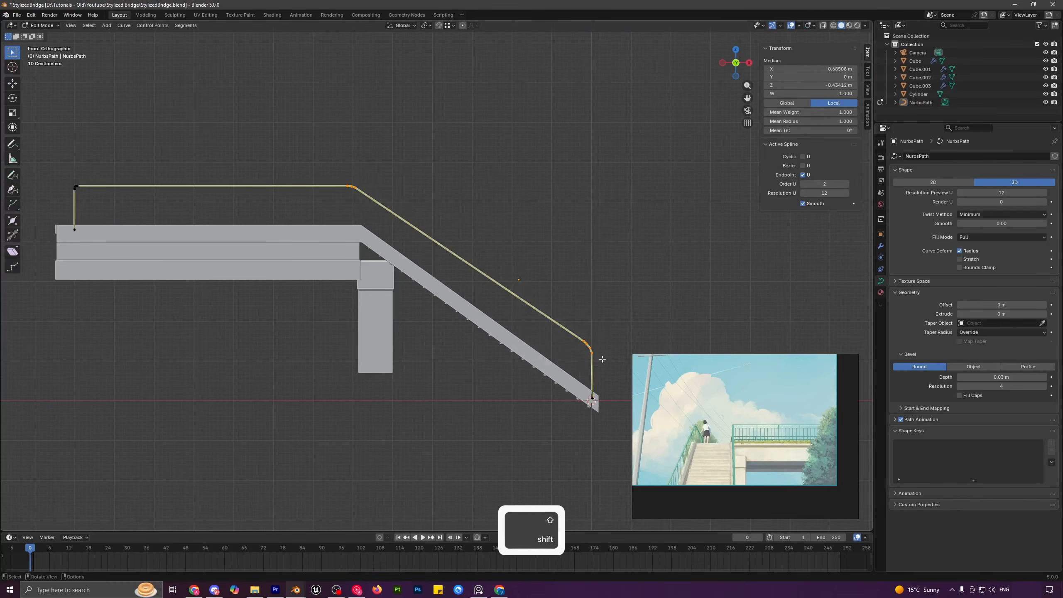
key(g)
key(z)
click(602, 327)
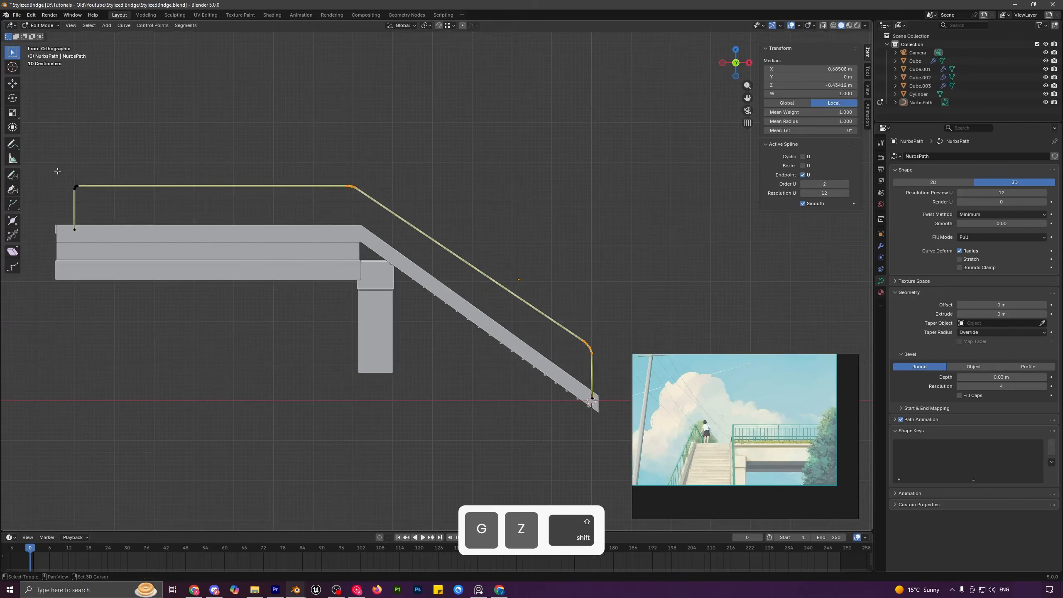
shift+drag(57, 171, 108, 208)
key(g)
key(z)
click(266, 195)
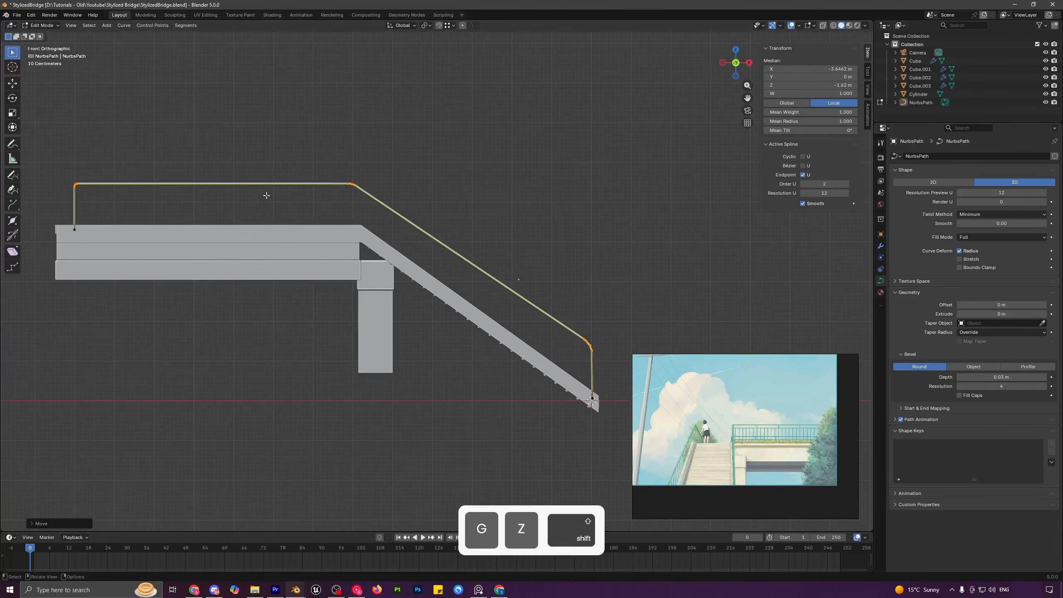
- Check the handrail against the reference through the camera and raise its selected bends by about 0.012 m along Z
key(KP_0)
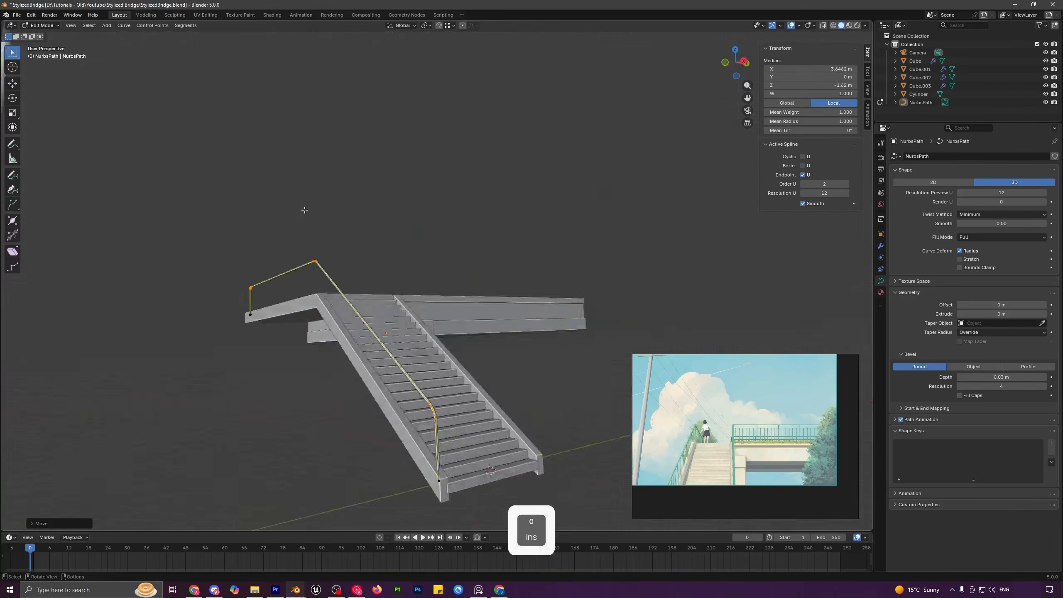
scroll(435, 267, up, 3)
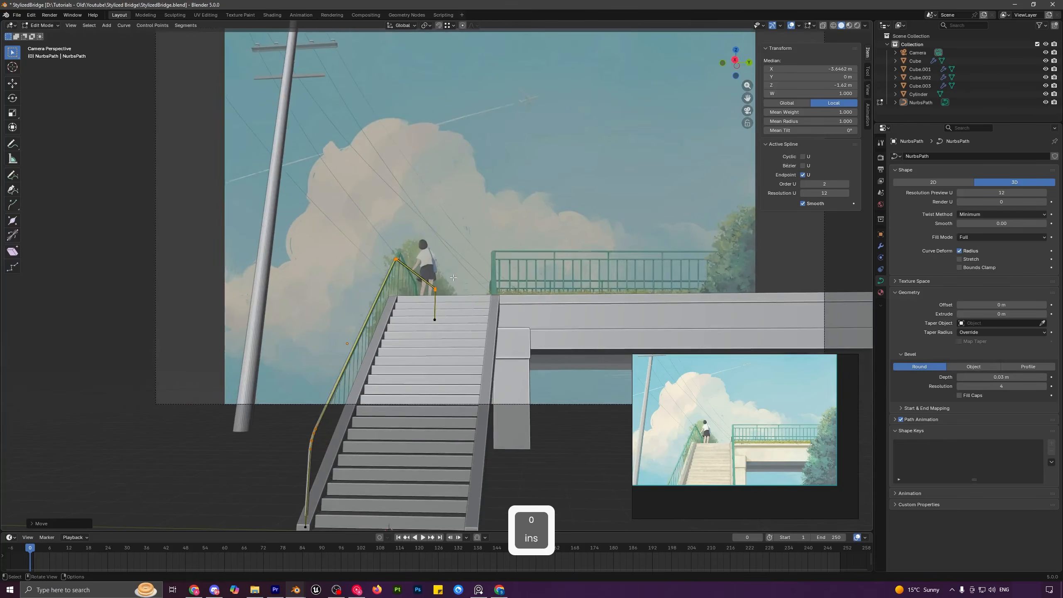
key(g)
key(z)
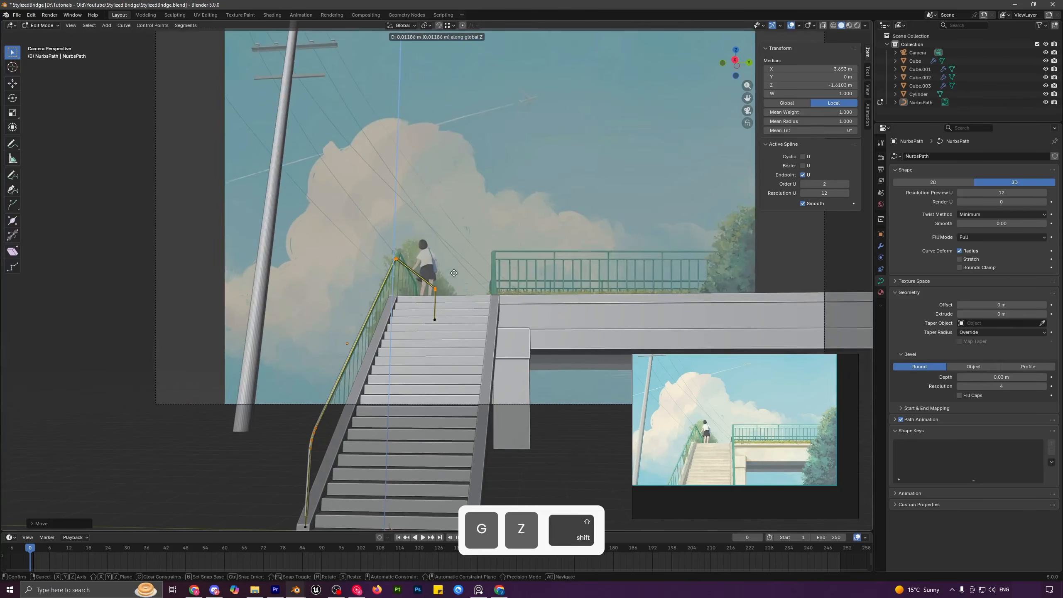
click(454, 273)
key(Tab)
key(a)
key(a)
scroll(455, 279, down, 2)
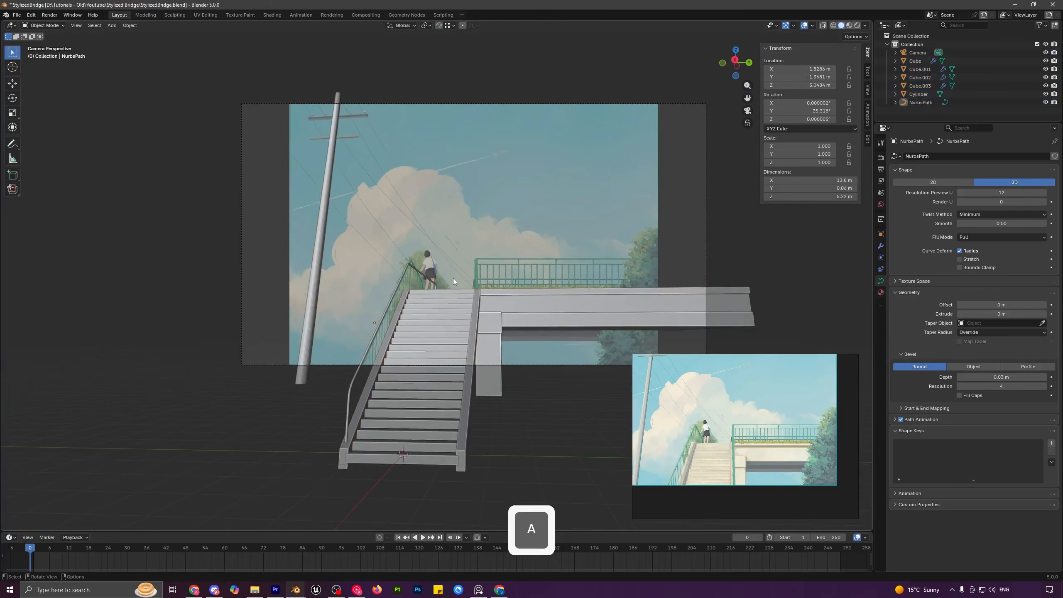
- Duplicate the handrail and move the copy about 2.74 m along Y onto the staircase's opposite side beam
shift+middle_drag(454, 278, 420, 288)
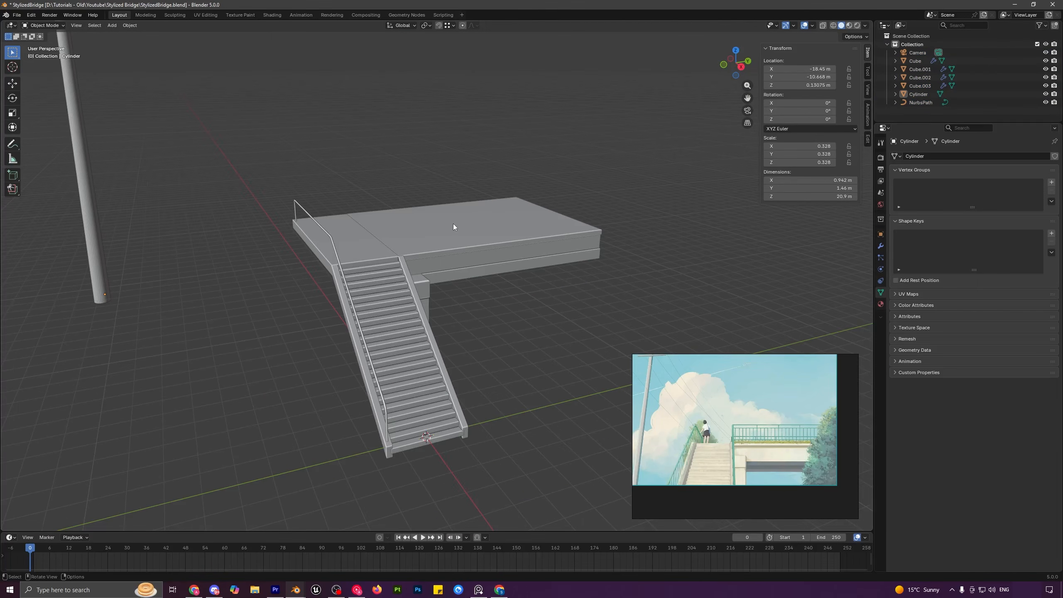
click(338, 259)
key(shift+d)
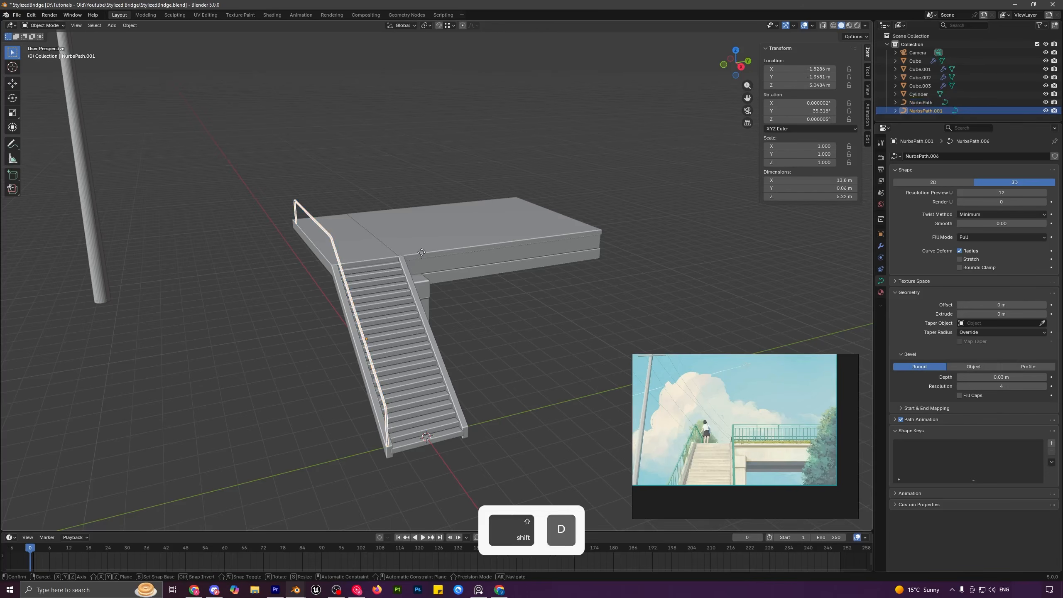
key(y)
key(shift)
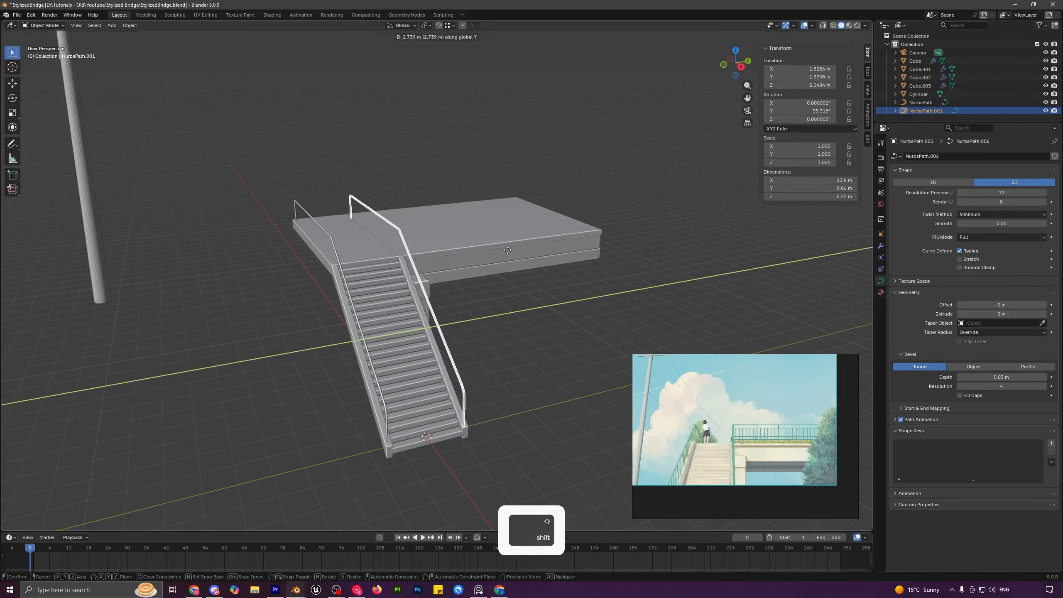
click(508, 254)
key(alt+a)
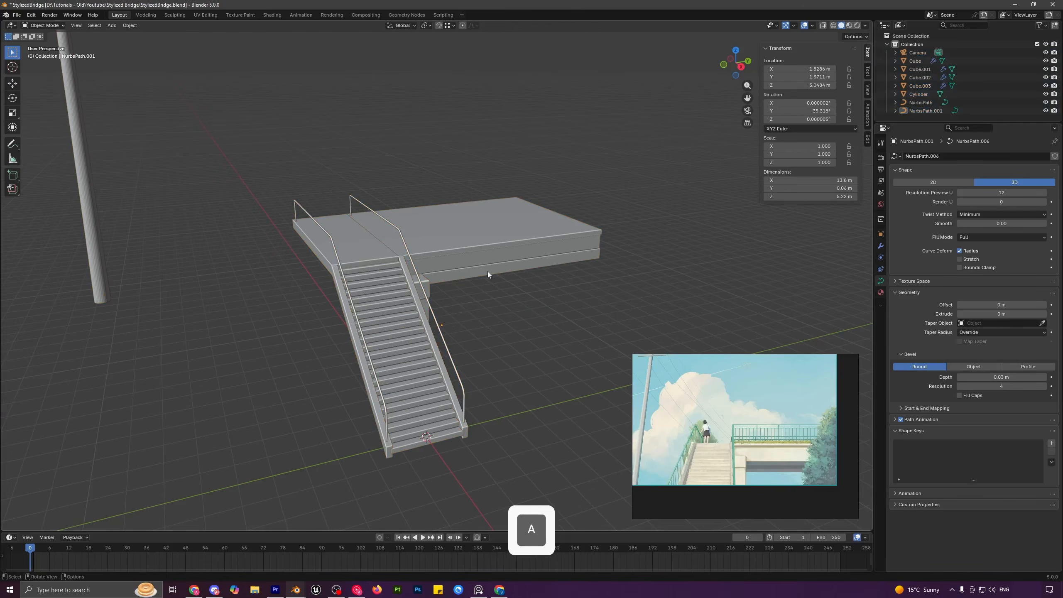
- In top view with X-ray on, delete the far deck-end control points of the duplicated handrail
middle_drag(487, 271, 463, 291)
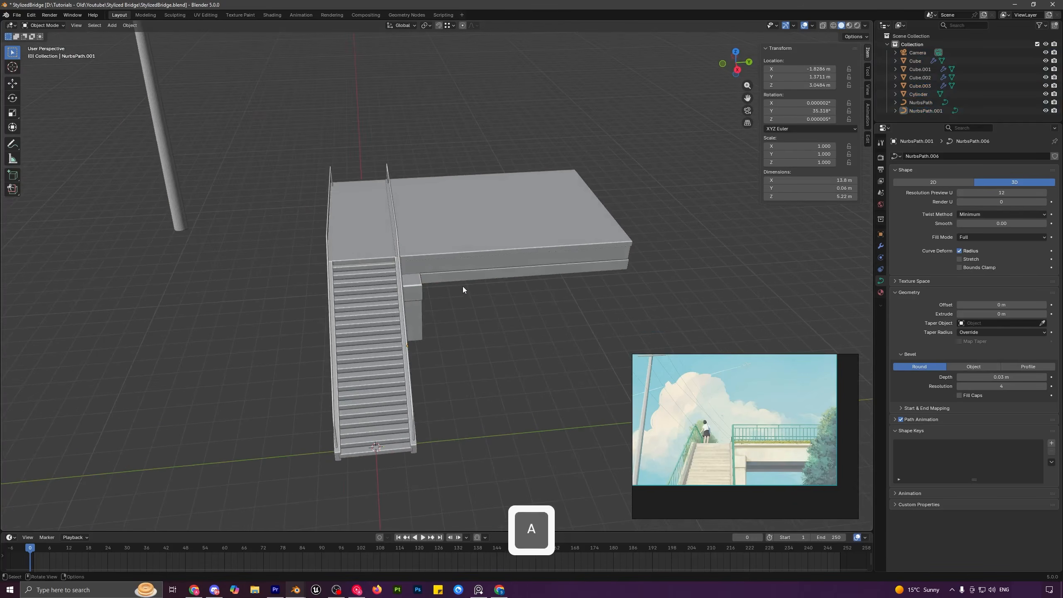
key(KP_7)
scroll(452, 302, up, 2)
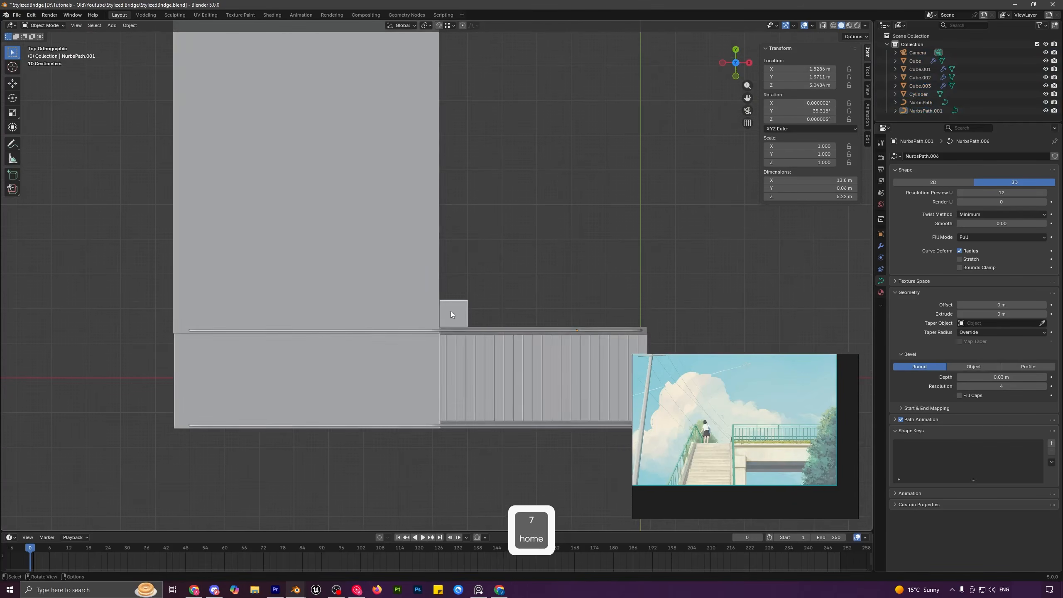
click(354, 331)
key(Tab)
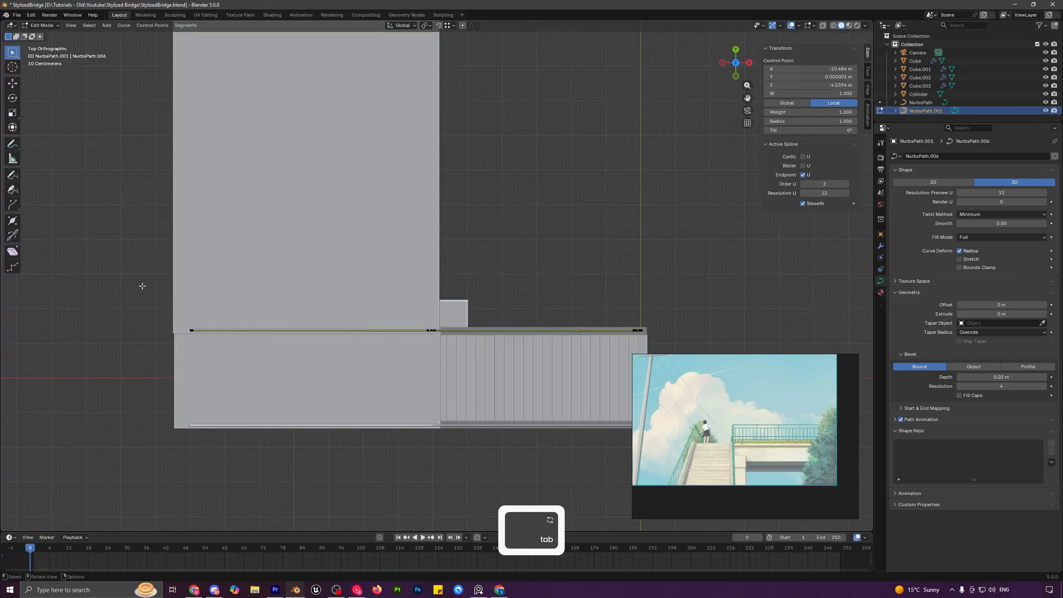
click(822, 26)
shift+drag(131, 283, 279, 394)
key(x)
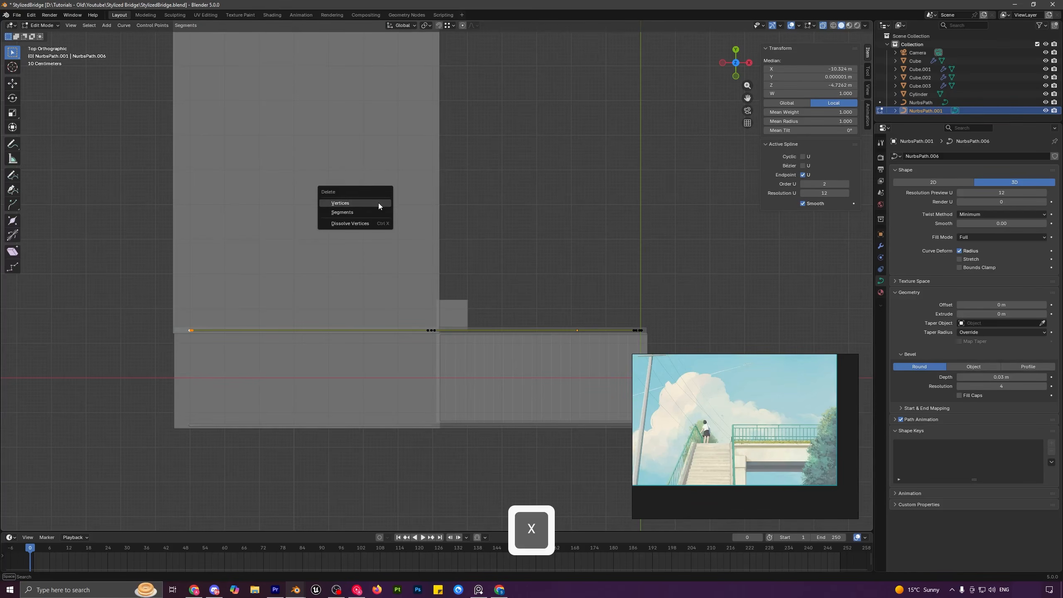
click(378, 206)
- Move the duplicated handrail's last point about 9.66 m along Y to the deck's far edge, nudging it along X
click(427, 331)
shift+middle_drag(482, 295, 481, 326)
scroll(479, 326, down, 2)
key(g)
key(y)
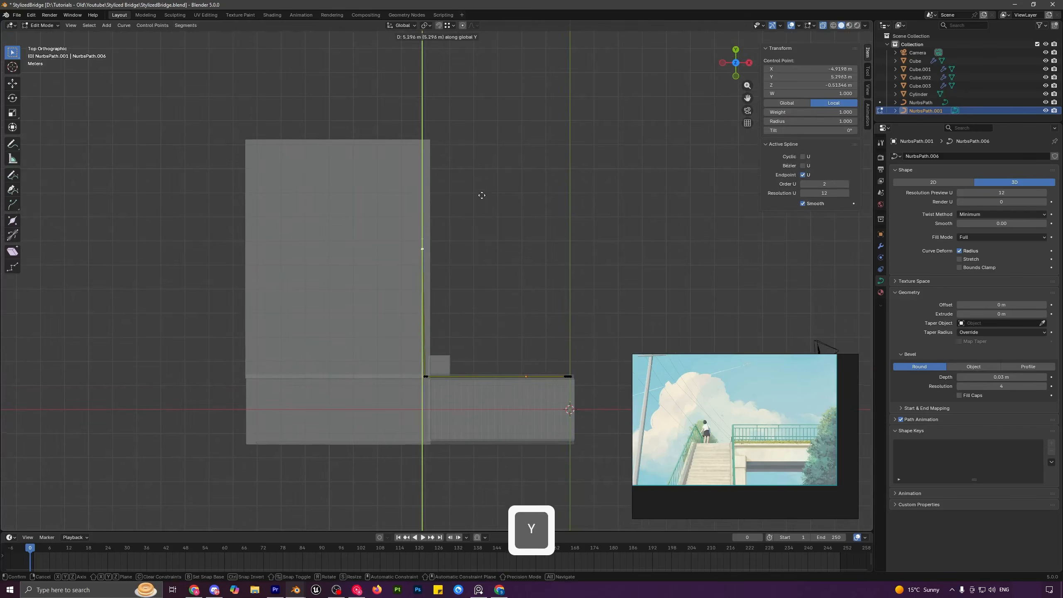
click(486, 94)
key(g)
key(x)
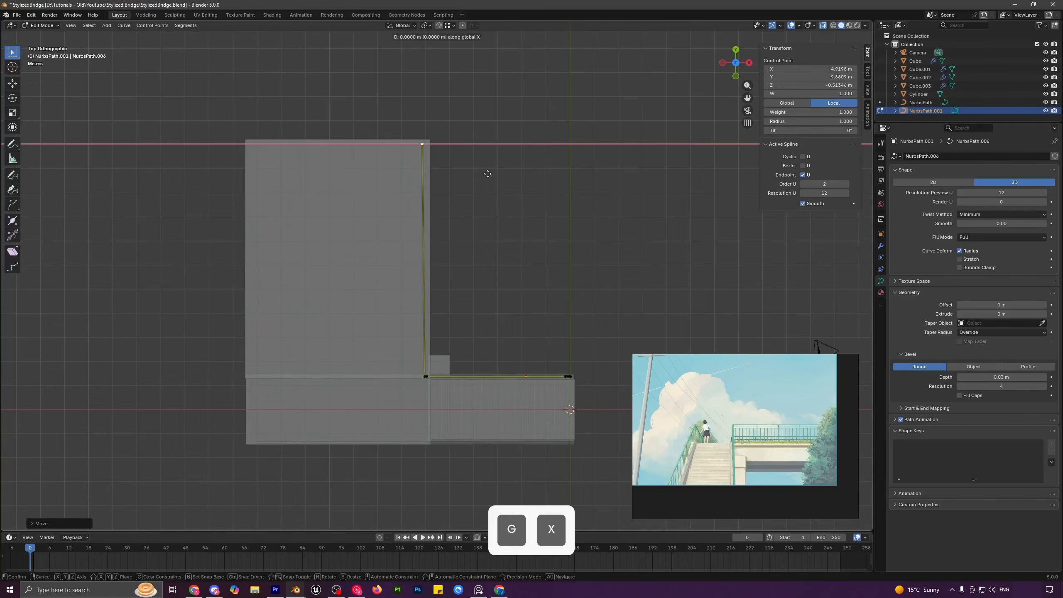
click(509, 178)
scroll(477, 180, up, 2)
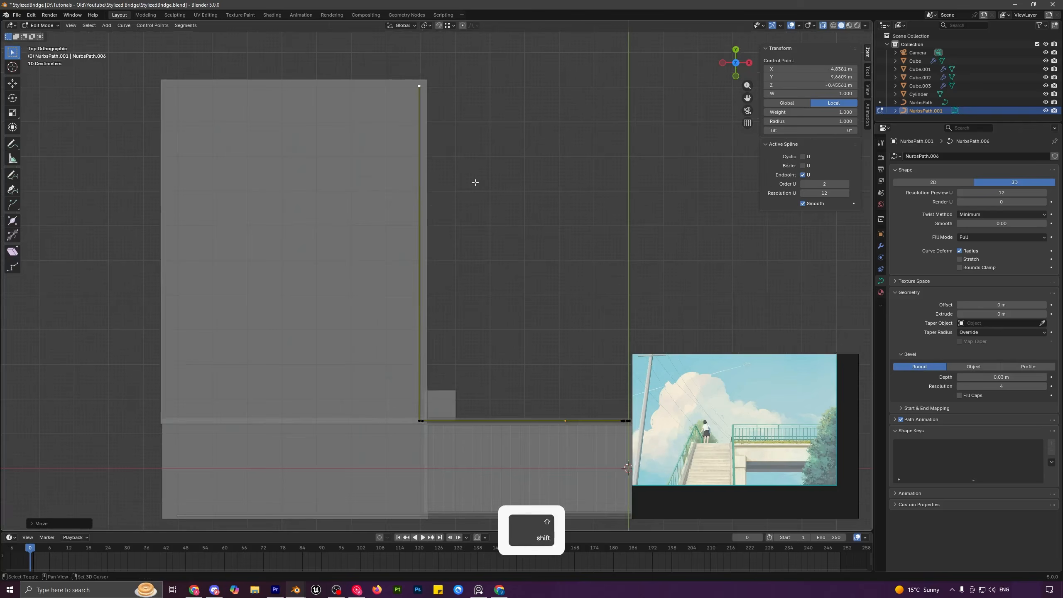
- Vertex-snap the deck rail's far end point along X to line up with the rail's corner bend
click(451, 26)
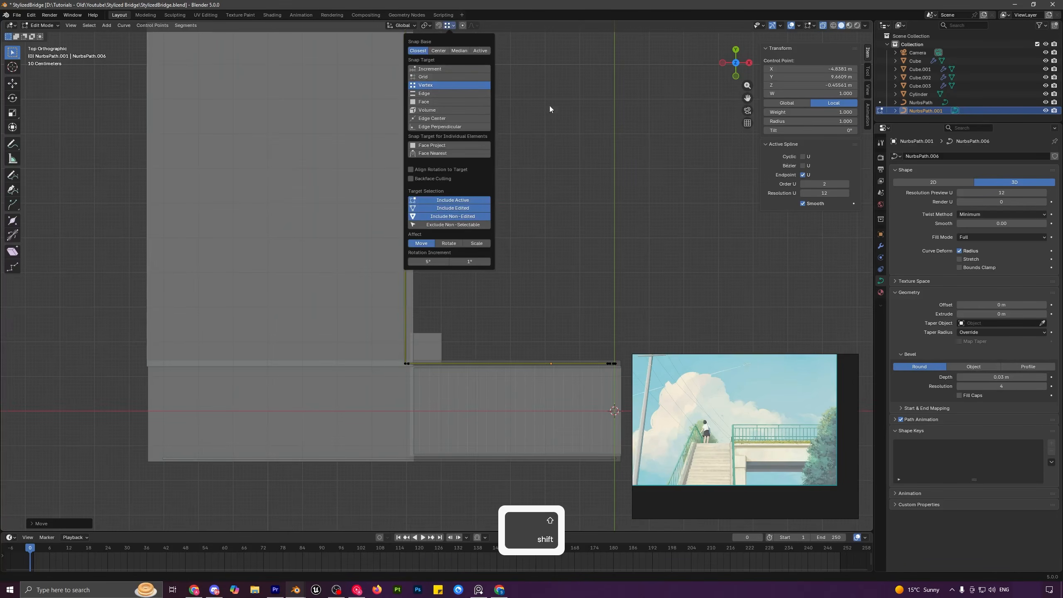
scroll(531, 165, down, 2)
key(g)
key(x)
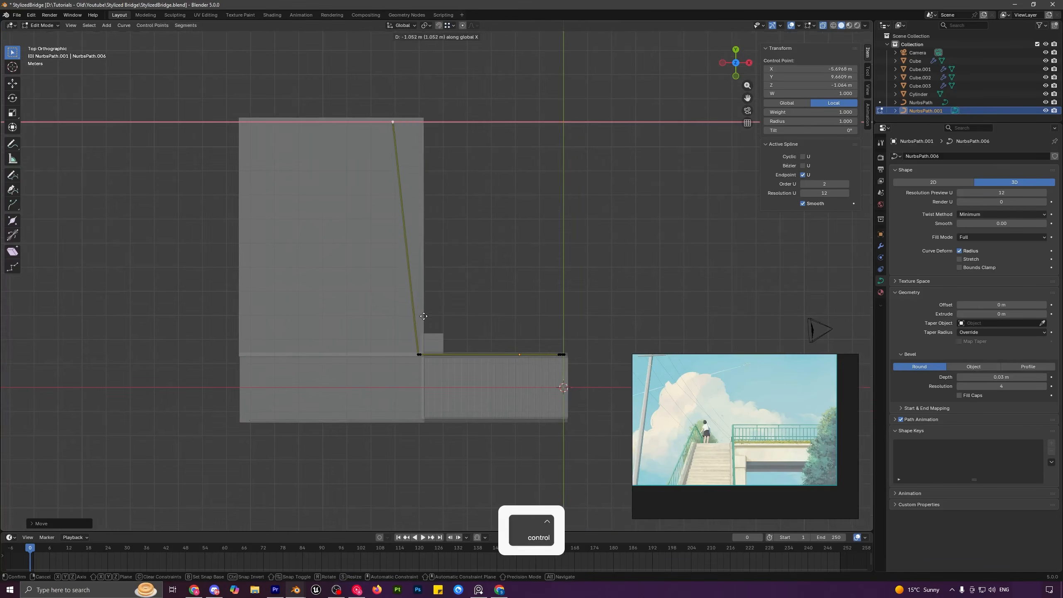
key(ctrl)
click(412, 349)
scroll(412, 350, down, 2)
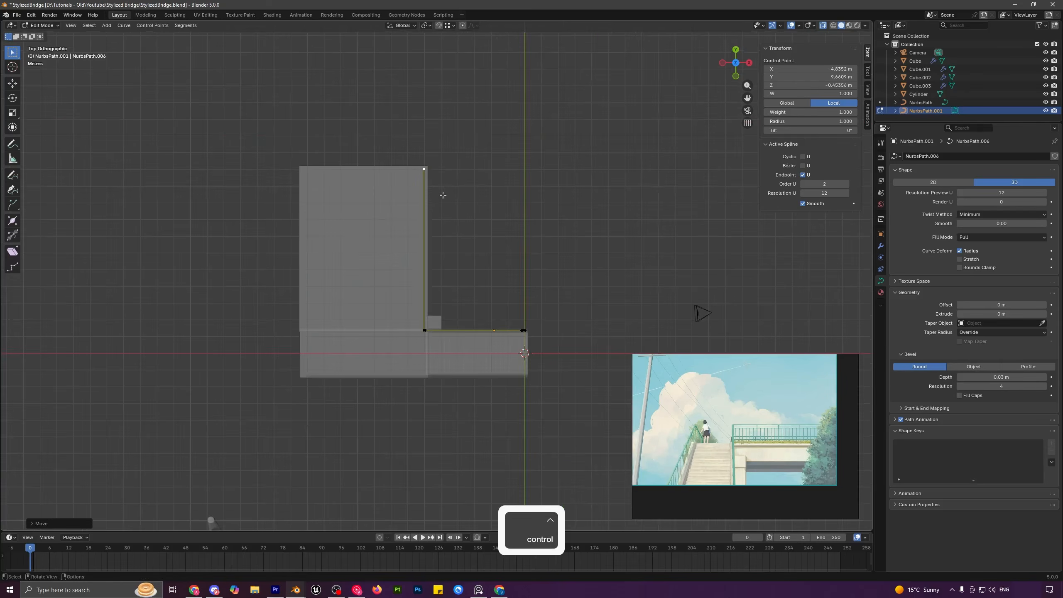
scroll(439, 343, up, 7)
- Nudge the control point at the rail's corner bend slightly so the turn onto the deck edge stays square
click(430, 404)
key(g)
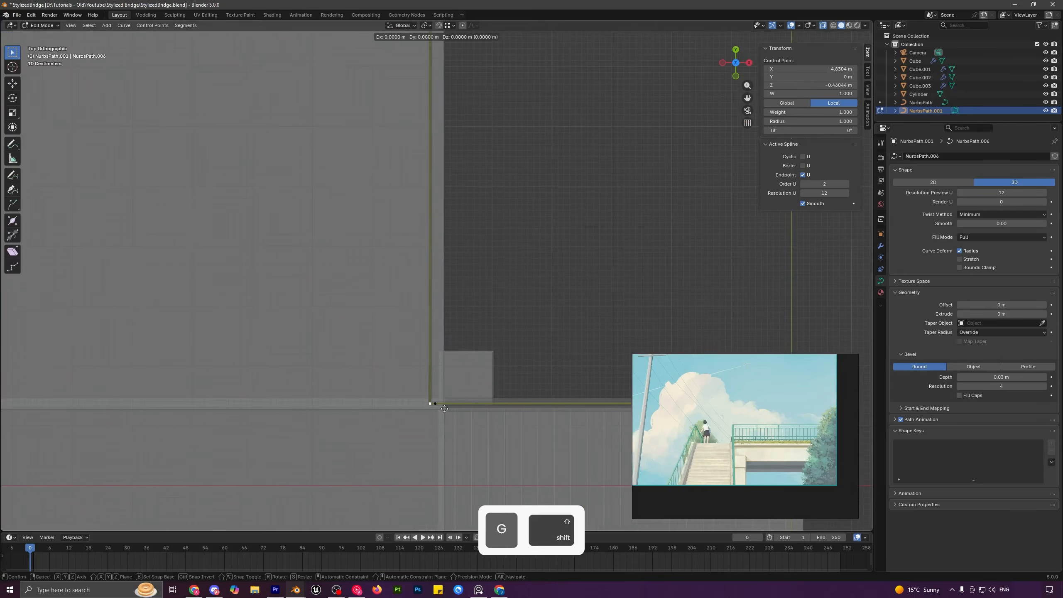
shift+click(441, 404)
key(Tab)
key(a)
scroll(463, 356, down, 4)
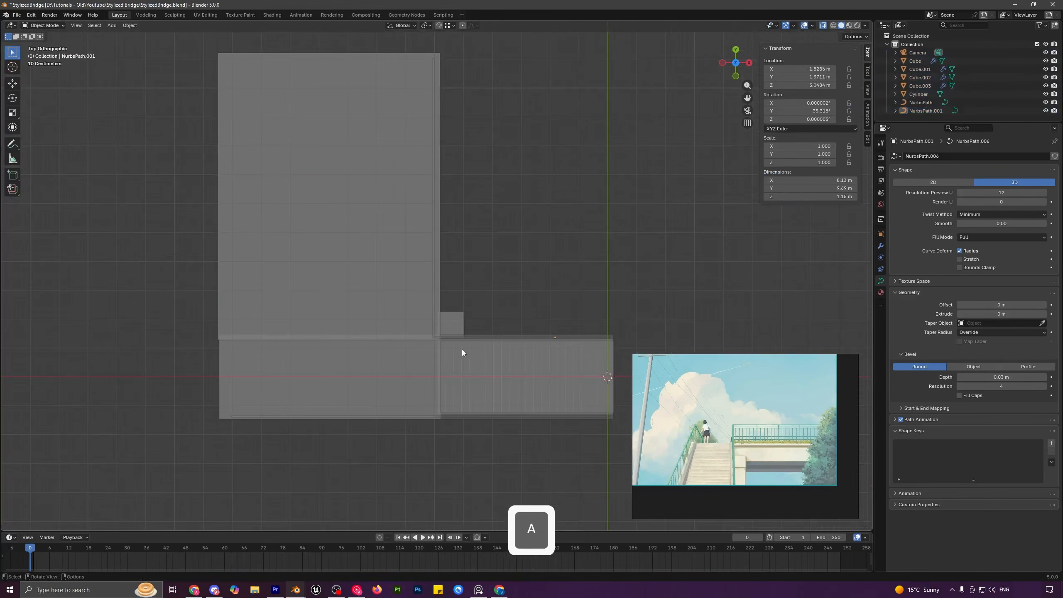
- Through the camera, select the deck rail's corner and far end points and raise them along Z to the reference railing
key(KP_0)
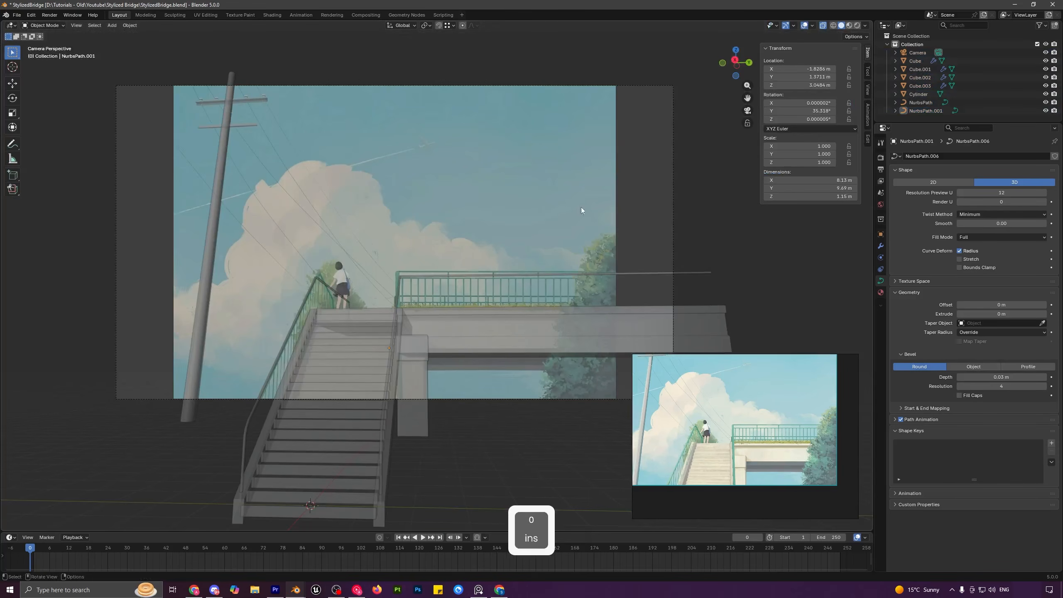
click(822, 26)
key(Tab)
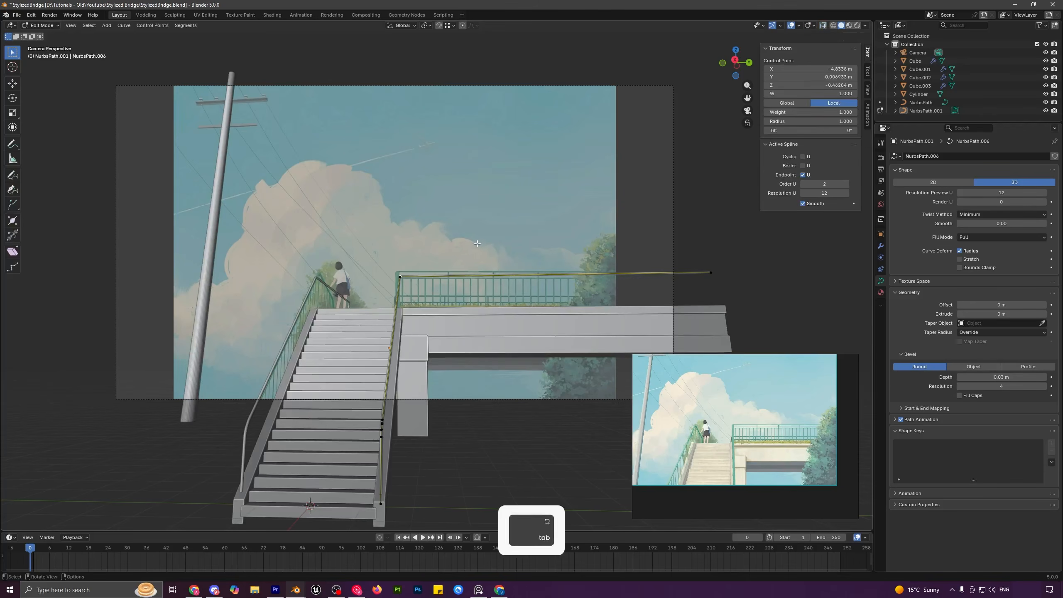
drag(369, 250, 756, 297)
key(g)
key(z)
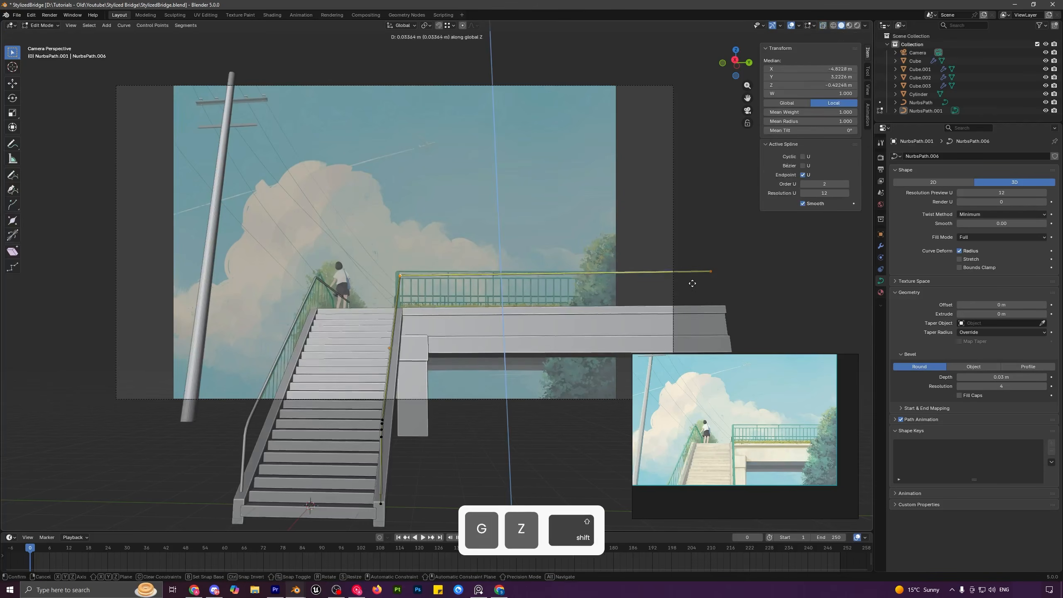
click(683, 253)
key(Tab)
key(a)
key(a)
scroll(515, 294, down, 2)
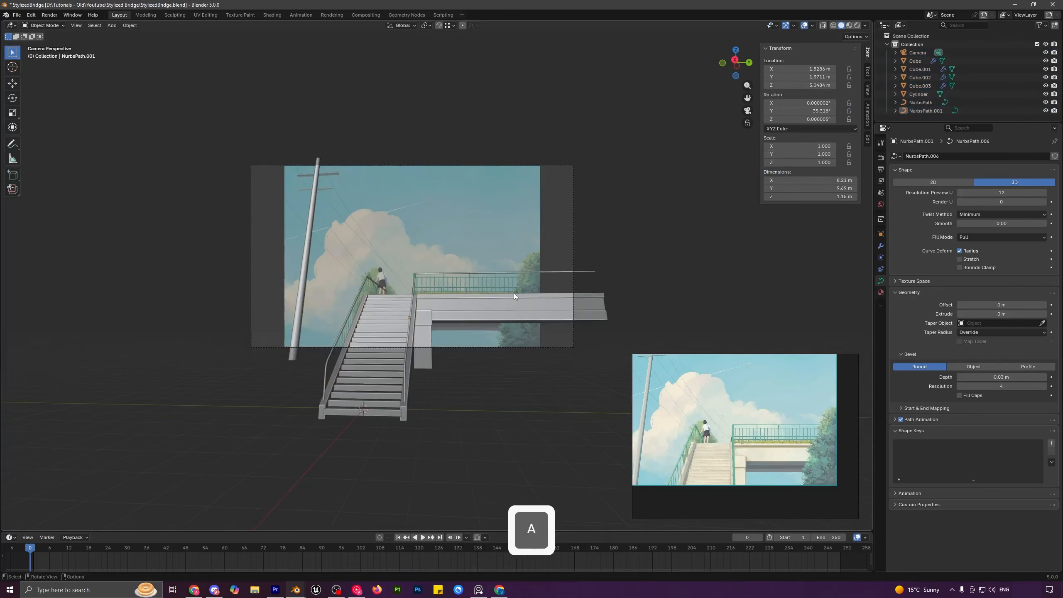
- Raise the deck rail's far end point slightly along Z and compare the rail with the reference image
scroll(514, 295, up, 3)
key(Tab)
key(g)
key(z)
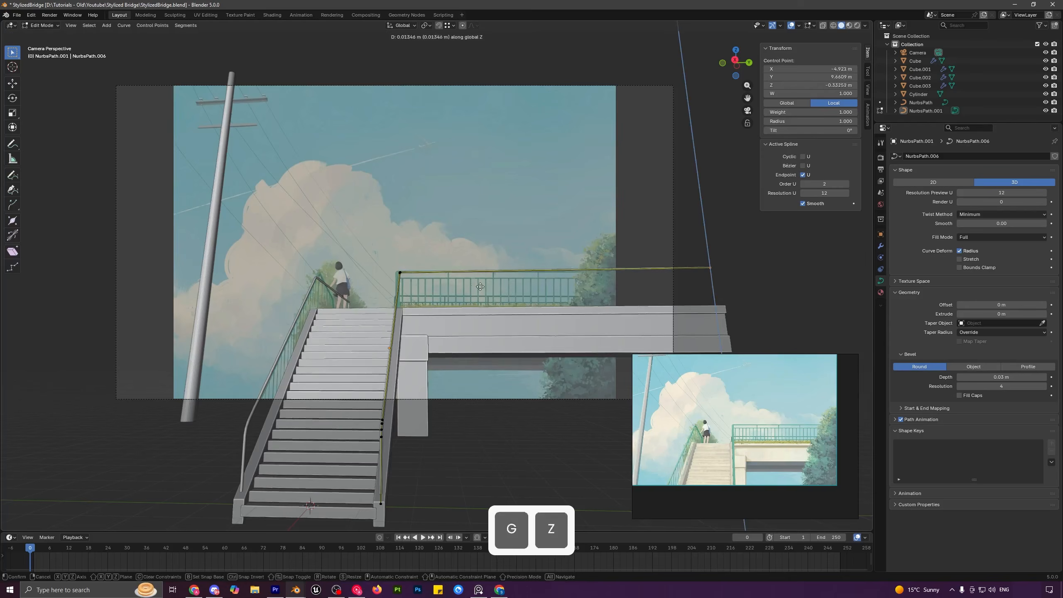
click(423, 276)
key(Tab)
key(a)
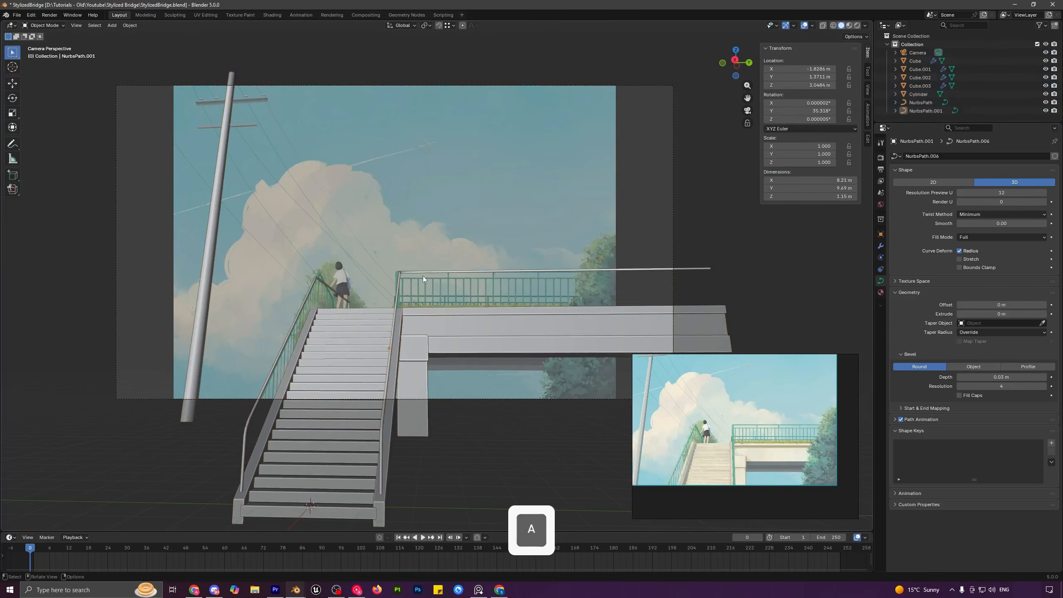
scroll(586, 286, down, 1)
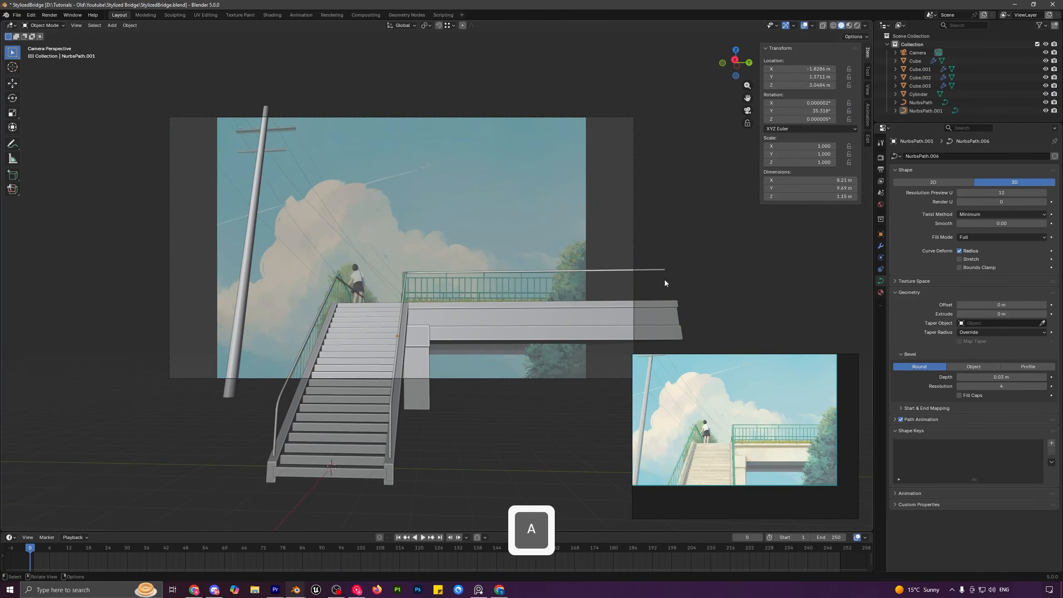
scroll(436, 292, up, 1)
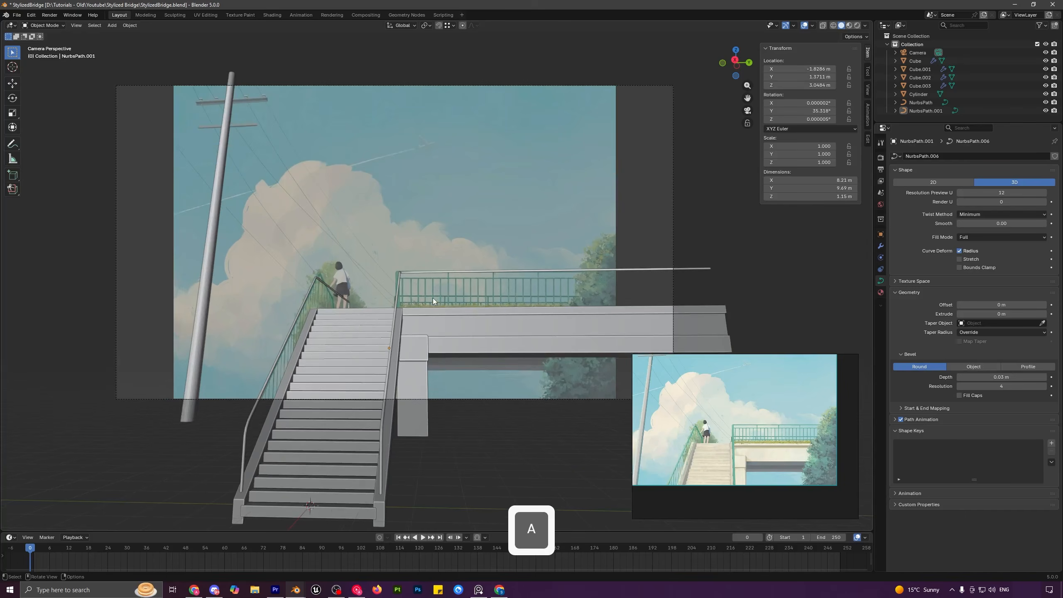
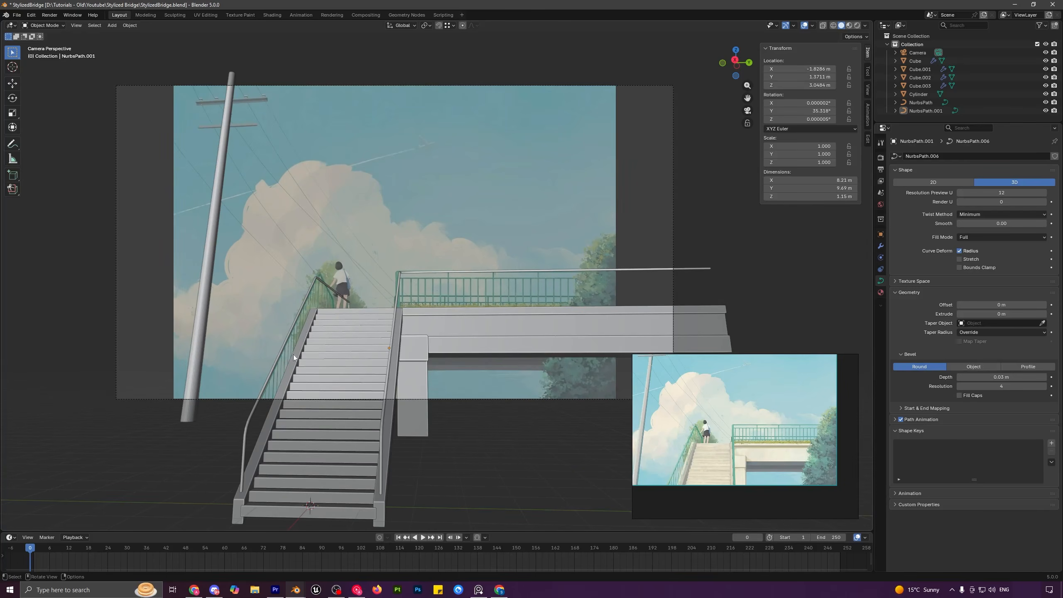
- Select both handrails and set their bevel depth to about 0.041 m
middle_drag(318, 297, 407, 342)
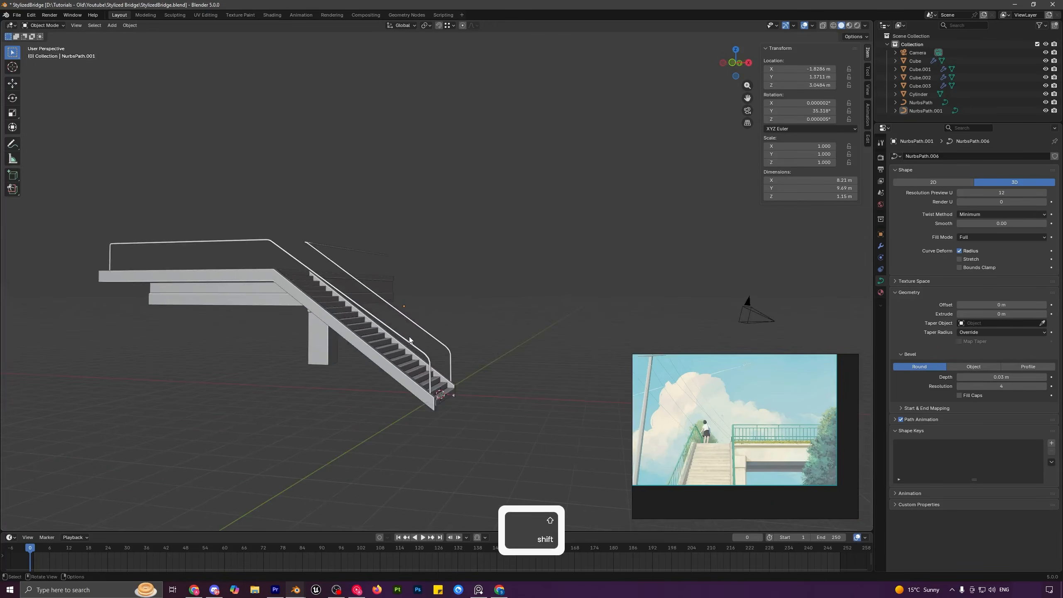
key(KP_7)
click(444, 374)
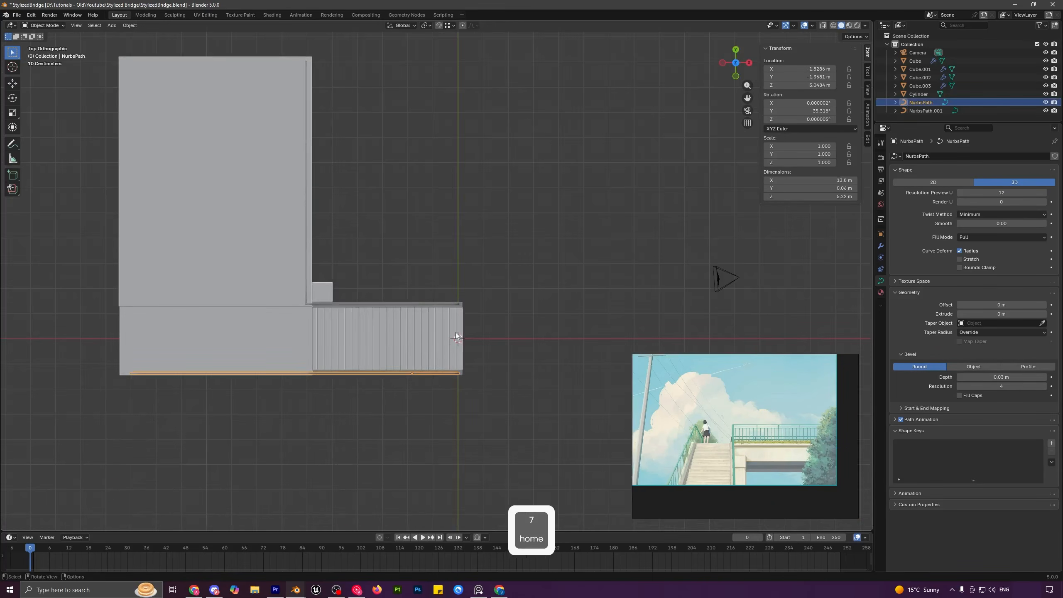
shift+click(443, 304)
scroll(464, 329, up, 3)
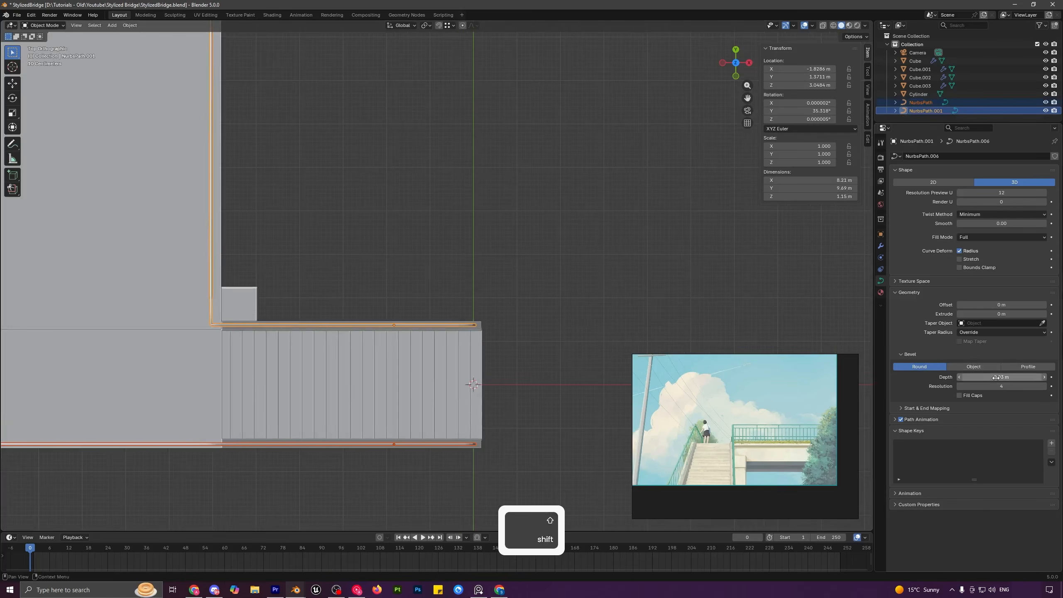
mouse_move(998, 377)
alt+mouse_down()
mouse_move(1008, 377)
mouse_move(990, 377)
alt+mouse_up()
scroll(415, 352, down, 3)
key(a)
key(a)
mouse_move(415, 352)
middle_down()
mouse_move(357, 311)
mouse_move(357, 275)
mouse_move(378, 273)
mouse_move(413, 362)
middle_up()
- Add a mesh cylinder and scale it down uniformly to about 0.085 m for a railing post
key(shift+a)
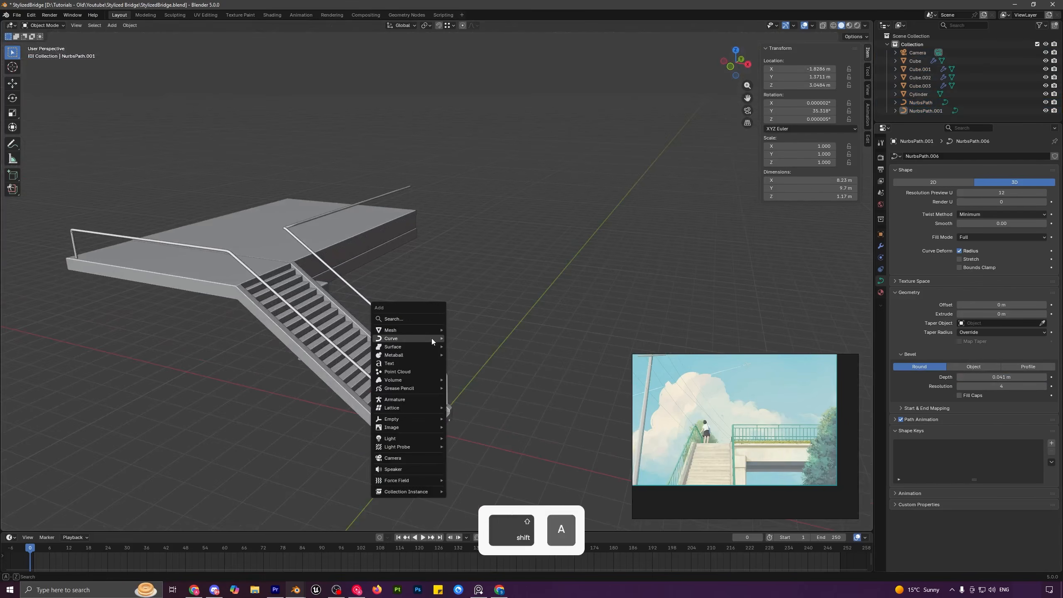
mouse_move(427, 331)
click(475, 371)
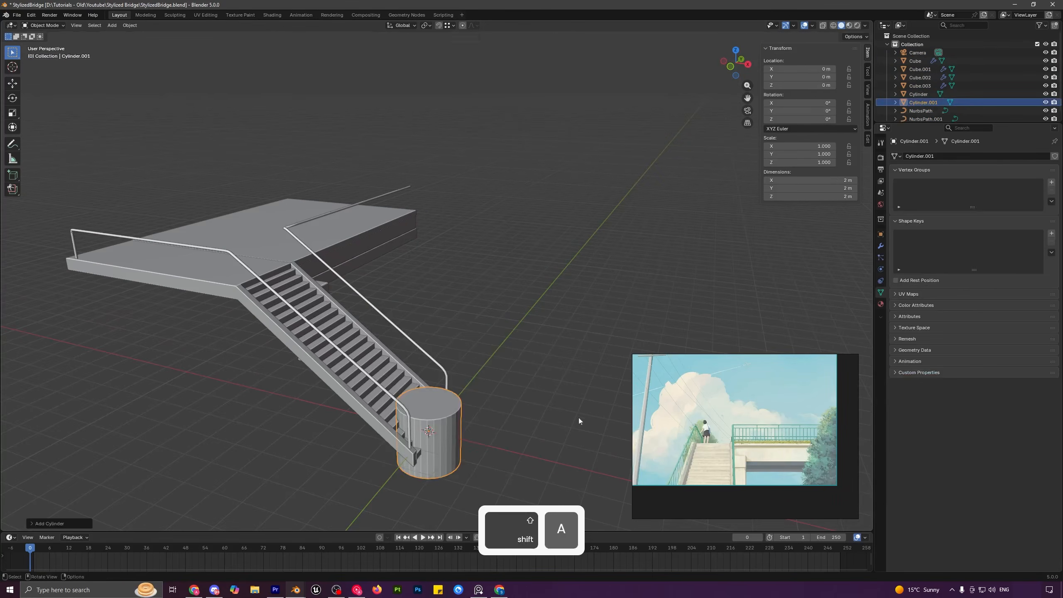
key(s)
click(449, 424)
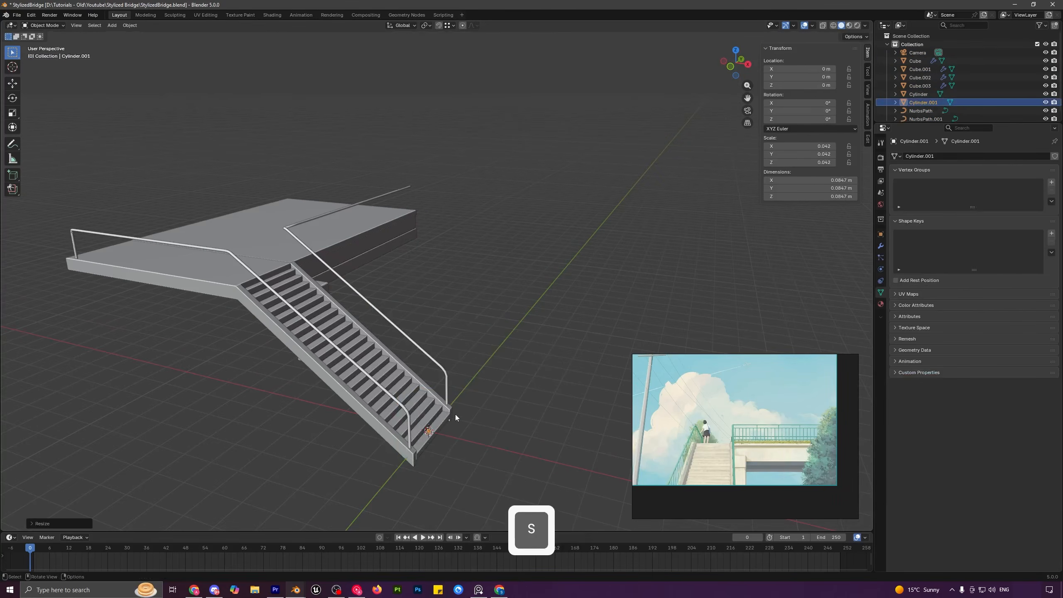
- In top view, shrink the cylinder to about 0.05 m and place it on the original handrail's side beam near the stair foot
key(KP_7)
scroll(455, 413, up, 3)
shift+middle_drag(561, 500, 460, 313)
scroll(460, 312, up, 2)
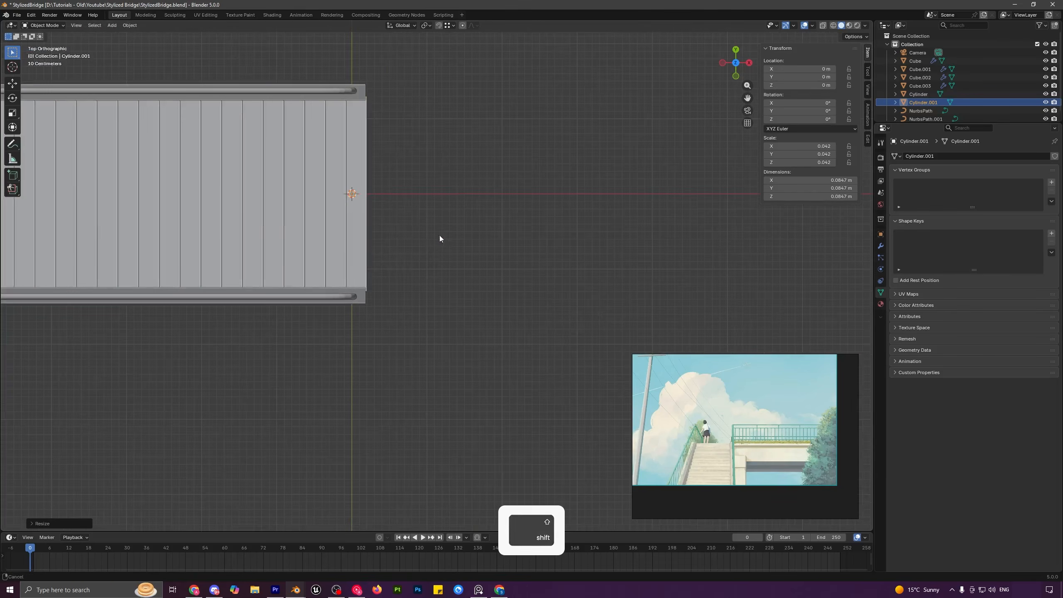
shift+middle_drag(458, 232, 510, 261)
key(s)
click(476, 246)
key(g)
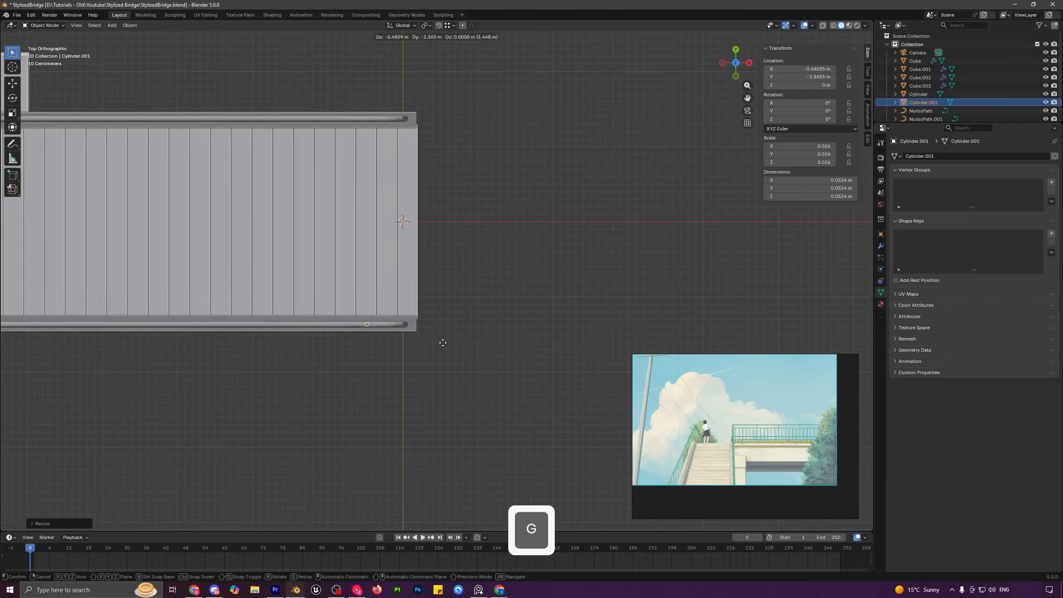
key(shift)
click(434, 346)
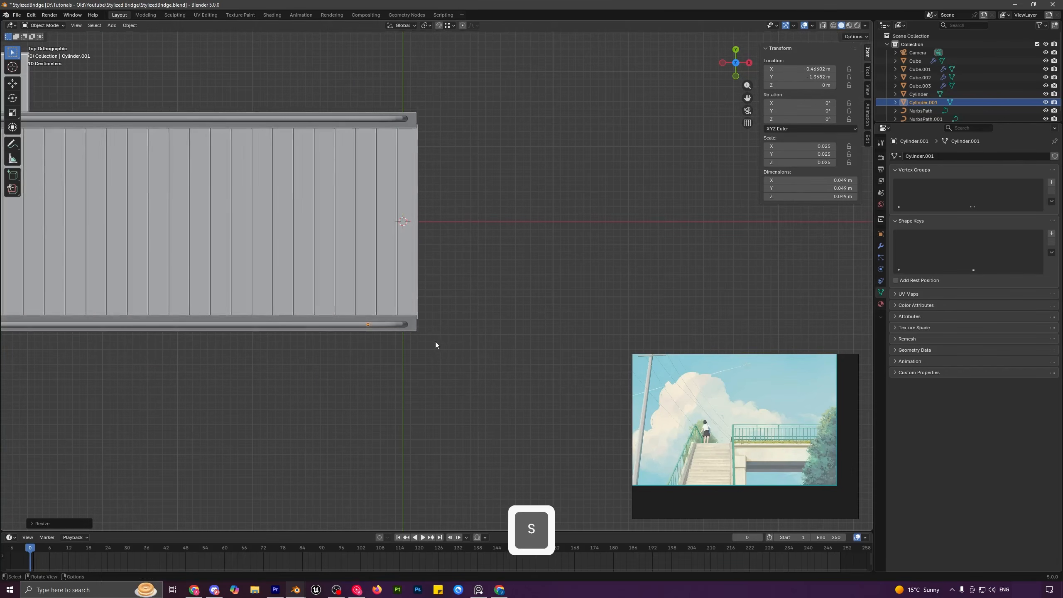
- Stretch the post along Z to about 1.26 m and raise it about 1.12 m so it spans from side beam to handrail
mouse_move(434, 347)
middle_down()
mouse_move(422, 251)
mouse_move(422, 349)
mouse_move(421, 334)
middle_up()
key(s)
key(z)
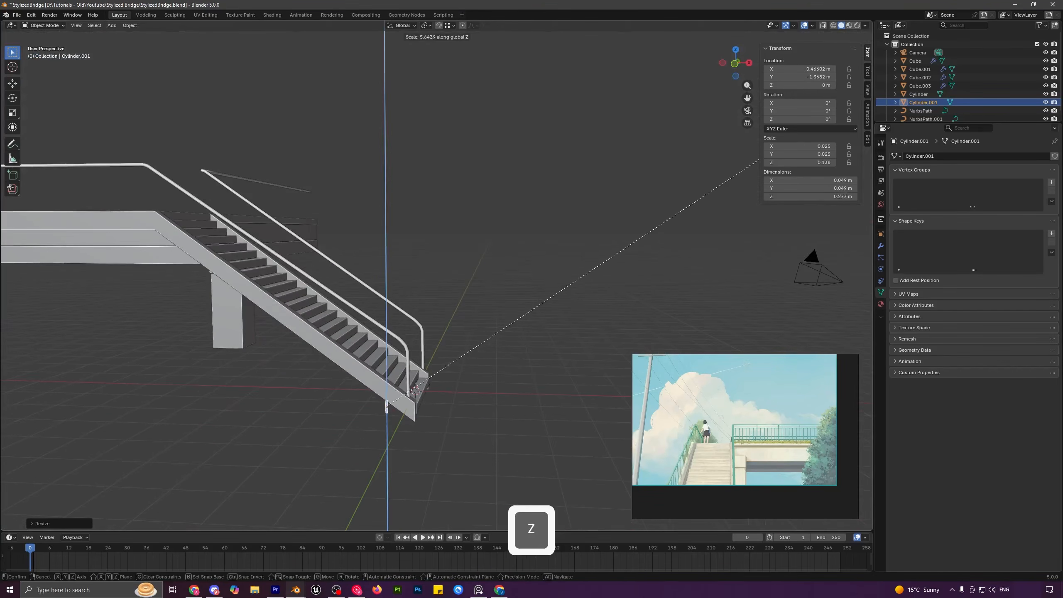
click(595, 278)
key(g)
key(z)
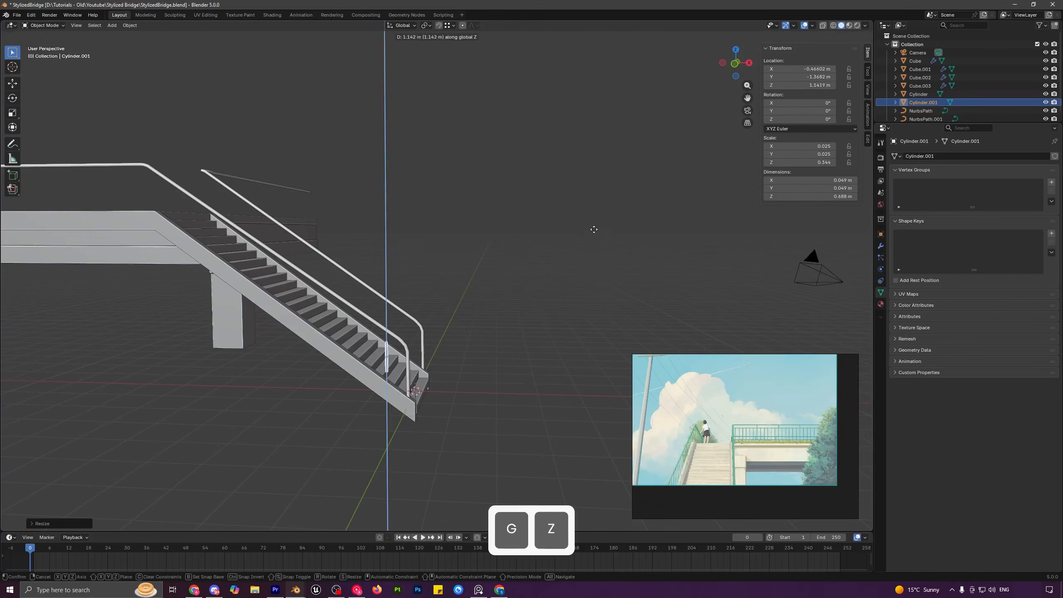
key(z)
key(z)
key(z)
key(z)
click(681, 227)
key(a)
key(a)
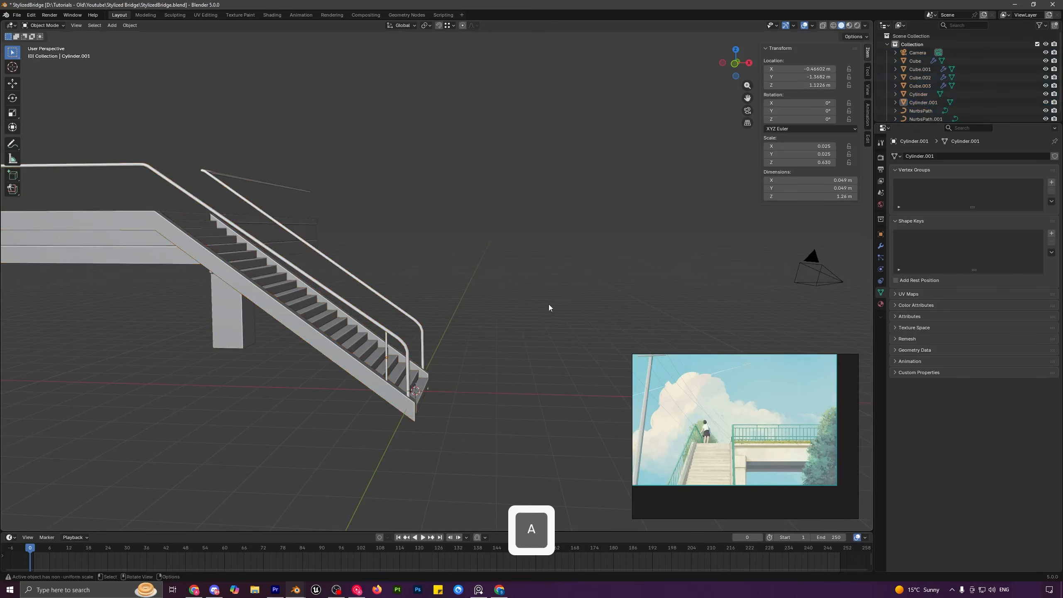
- Add an Array modifier to the railing post and set its relative X offset to 0
scroll(422, 314, down, 2)
middle_drag(402, 318, 400, 340)
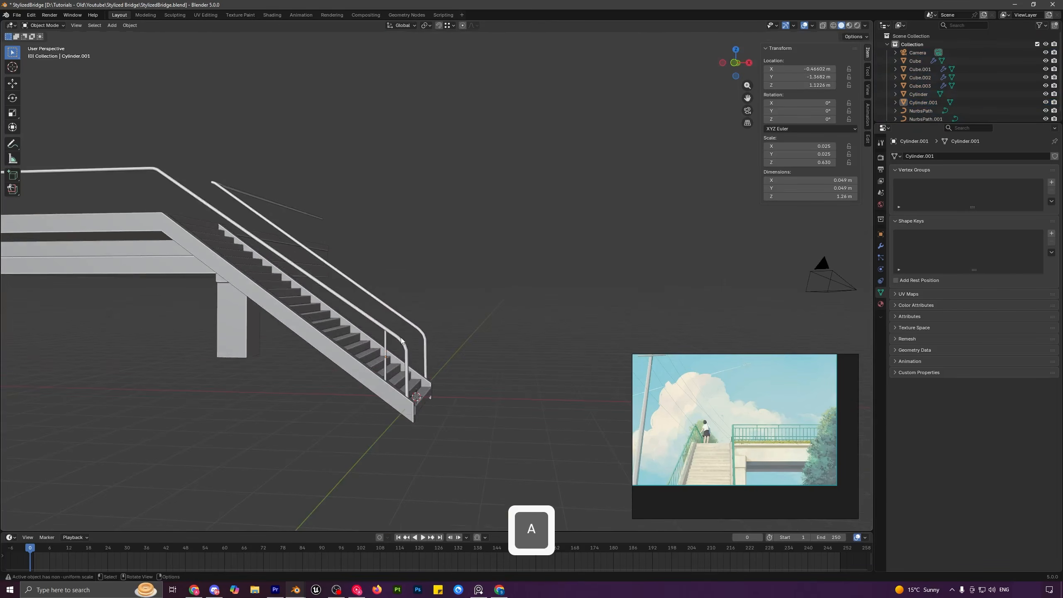
click(386, 347)
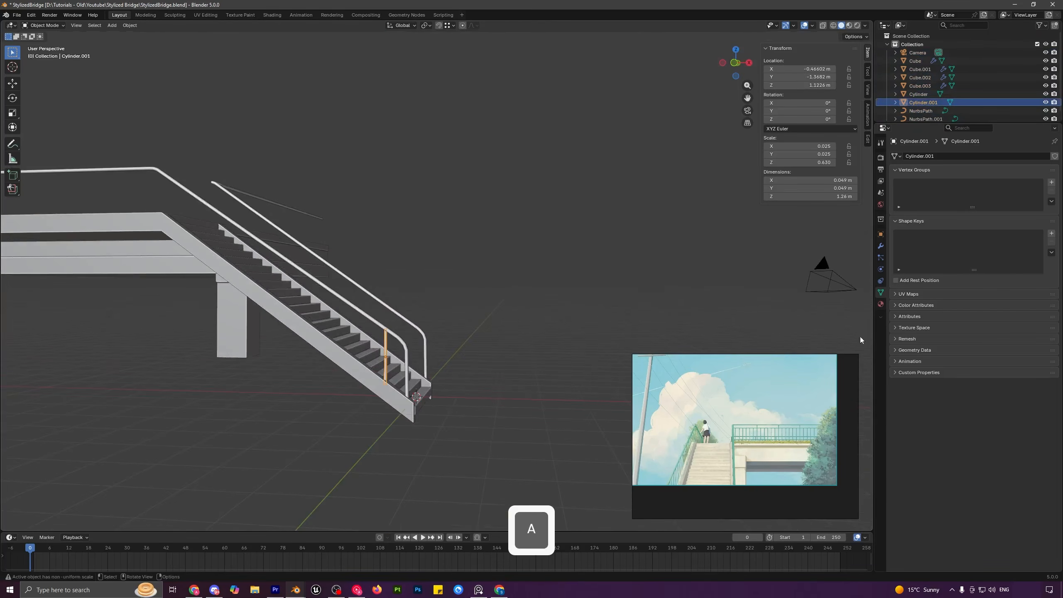
click(881, 246)
click(939, 156)
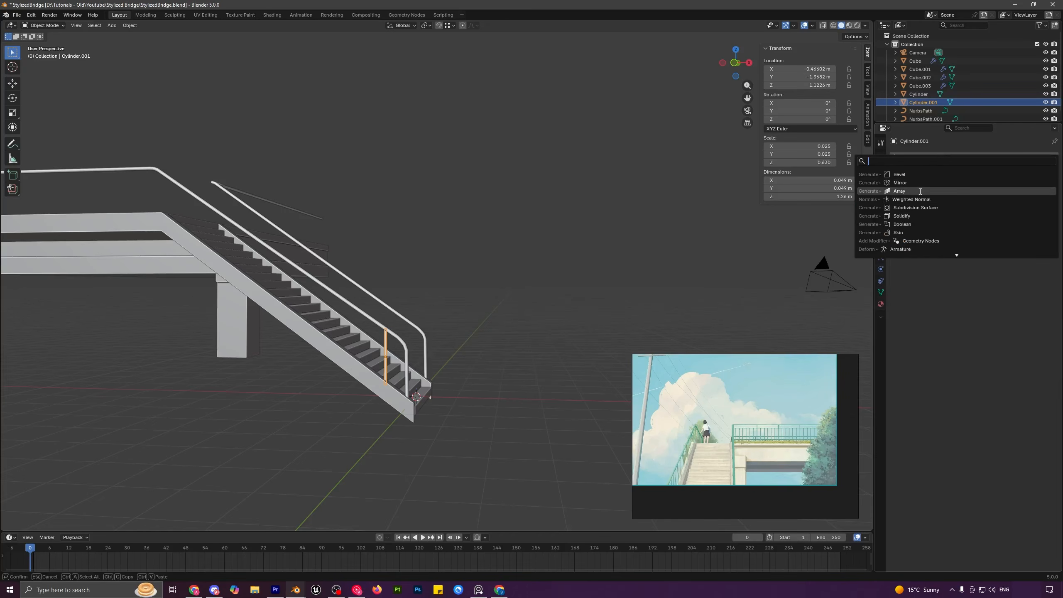
click(918, 191)
click(996, 213)
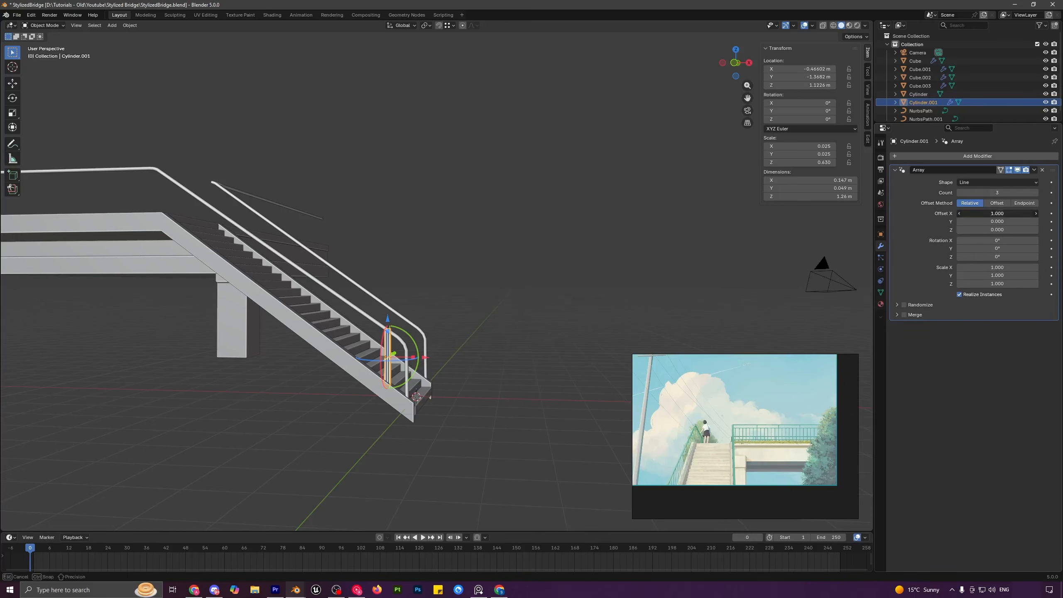
text(0)
key(Return)
- Spread the arrayed posts up the staircase slope with relative offsets of about -9.654 in X and 0.255 in Z
middle_drag(368, 436, 426, 354)
drag(431, 346, 404, 347)
mouse_move(376, 327)
middle_down()
mouse_move(392, 297)
mouse_move(373, 328)
middle_up()
drag(373, 327, 374, 307)
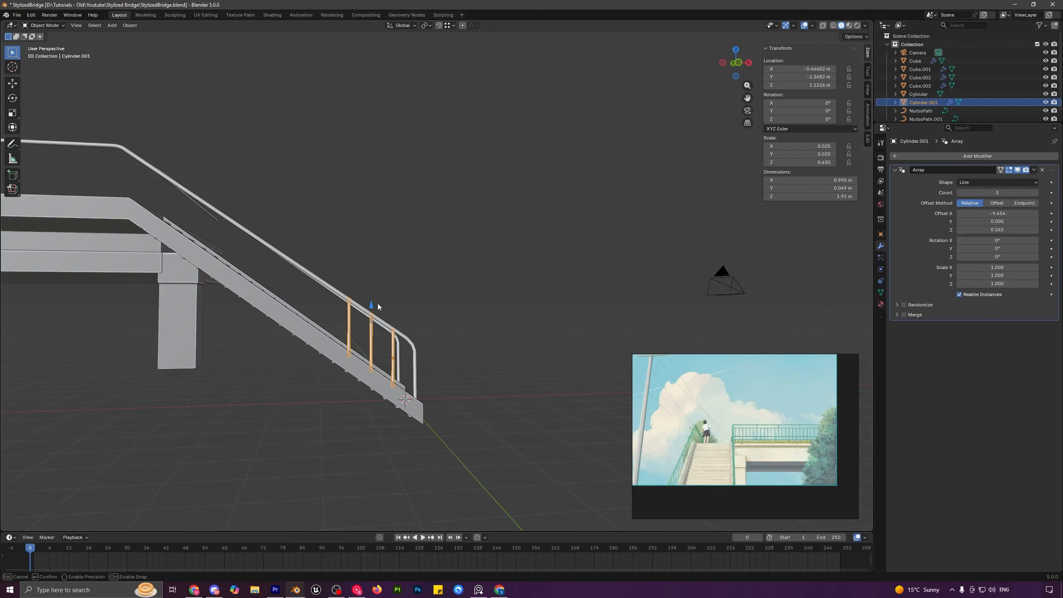
drag(377, 303, 378, 305)
key(a)
key(a)
middle_drag(431, 328, 414, 342)
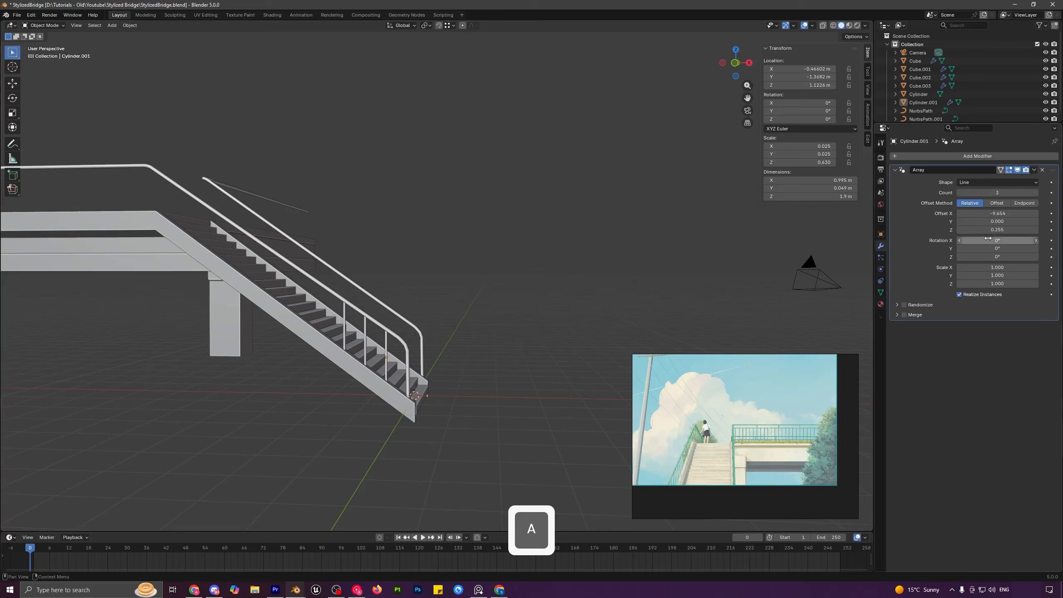
- Raise the post array's count to 12 so the posts run up to the stair top
click(1037, 194)
click(1036, 194)
click(1037, 193)
click(1036, 193)
click(1037, 193)
click(1037, 193)
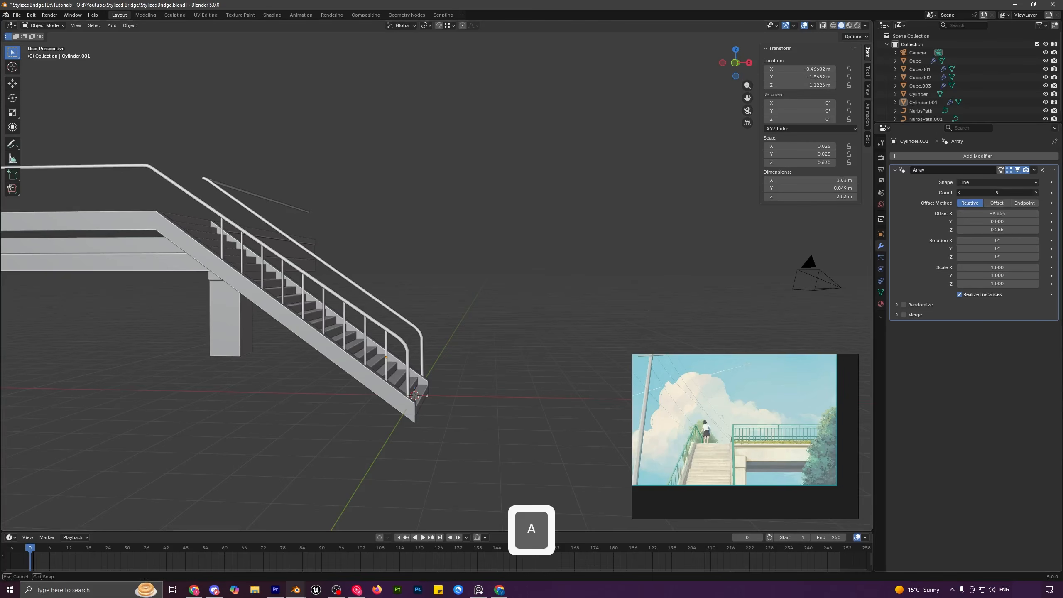
click(1037, 194)
click(1037, 194)
- Fine-tune the post array's relative X offset to about -9.690 so the last post meets the stair top
shift+middle_drag(265, 267, 355, 276)
middle_drag(355, 277, 314, 284)
scroll(314, 284, up, 4)
shift+middle_drag(201, 254, 324, 196)
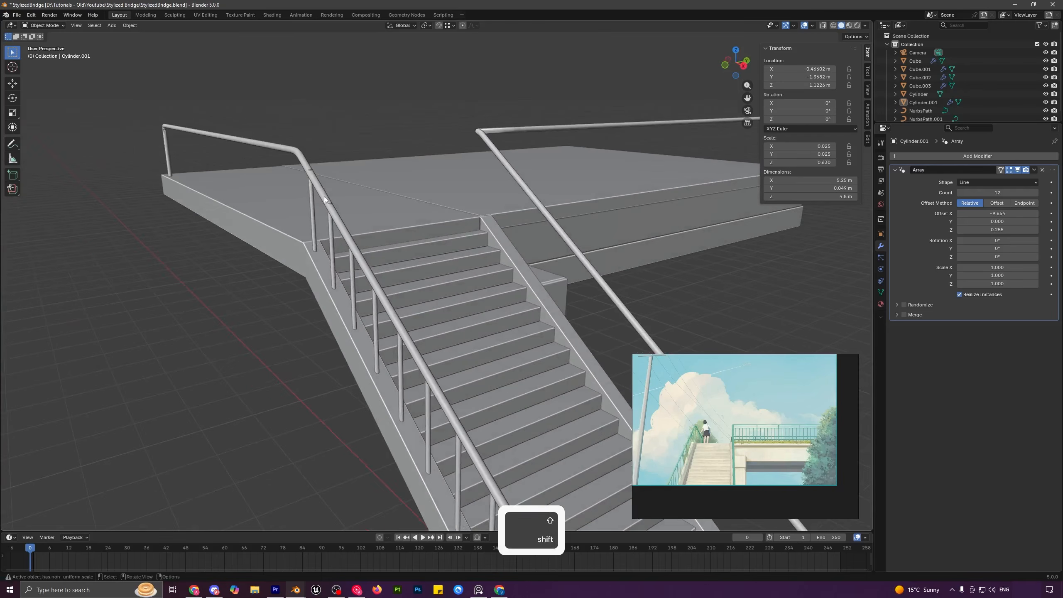
click(332, 236)
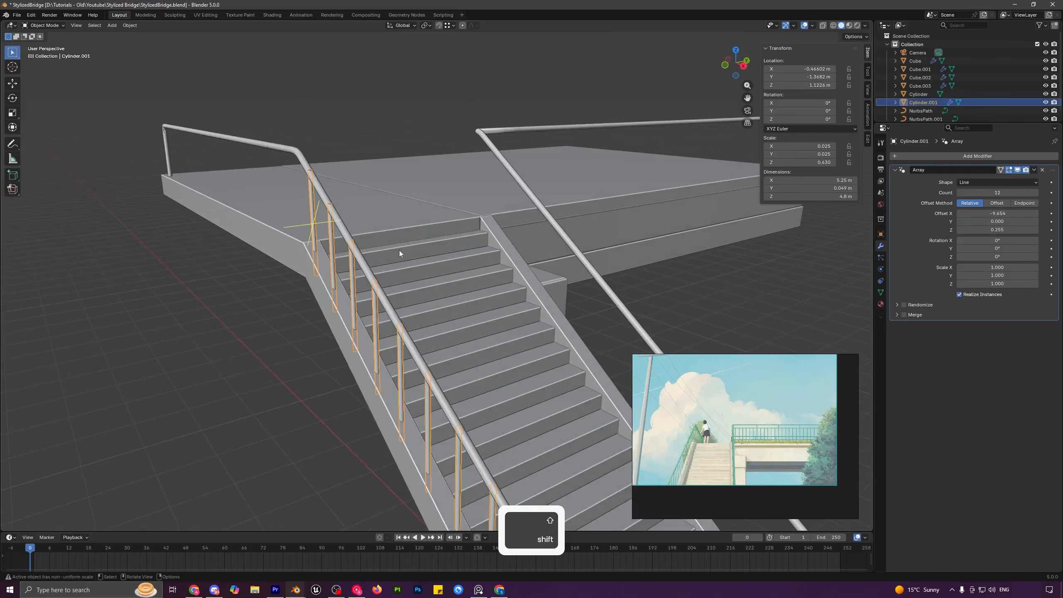
drag(997, 213, 997, 212)
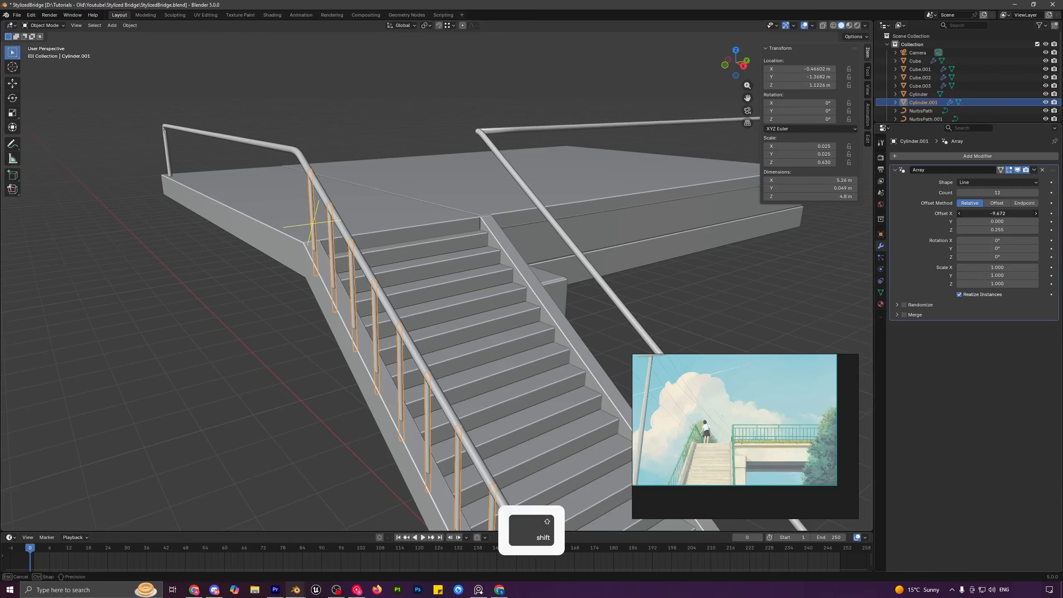
scroll(425, 254, down, 2)
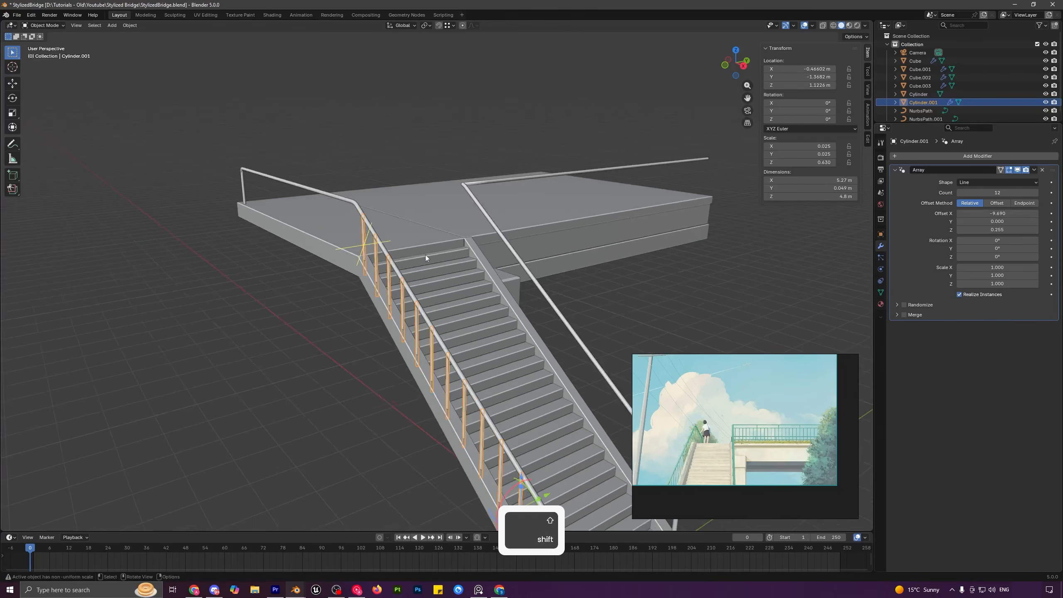
middle_drag(425, 254, 418, 311)
scroll(442, 256, down, 3)
key(a)
key(a)
scroll(471, 271, down, 3)
- Duplicate the stair post array and move the copy about 2.75 m along Y under the opposite handrail
scroll(472, 340, up, 6)
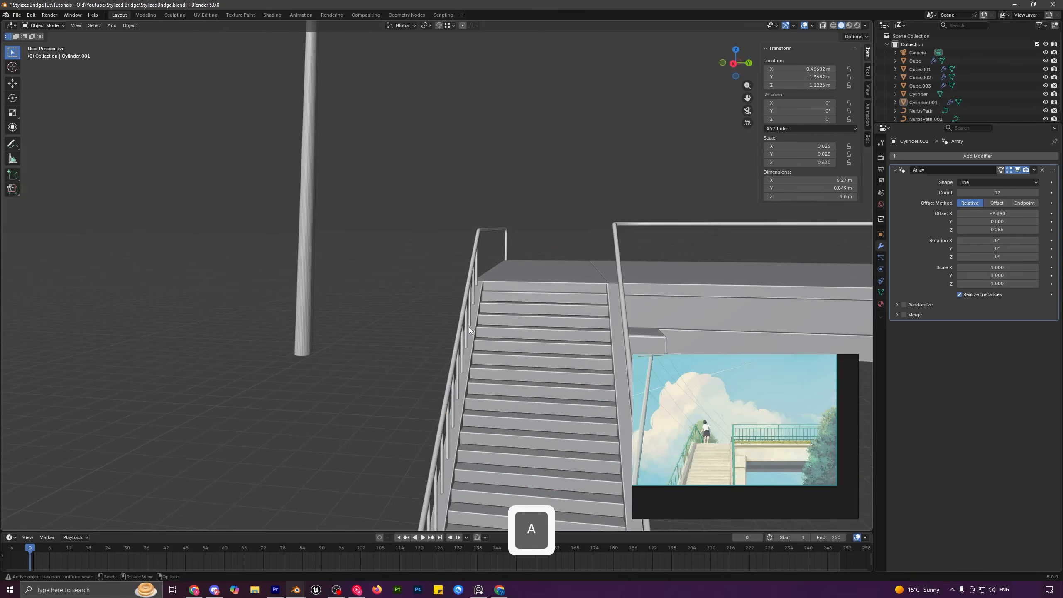
click(469, 328)
middle_drag(481, 326, 444, 231)
key(shift+d)
key(x)
right_click(461, 230)
key(g)
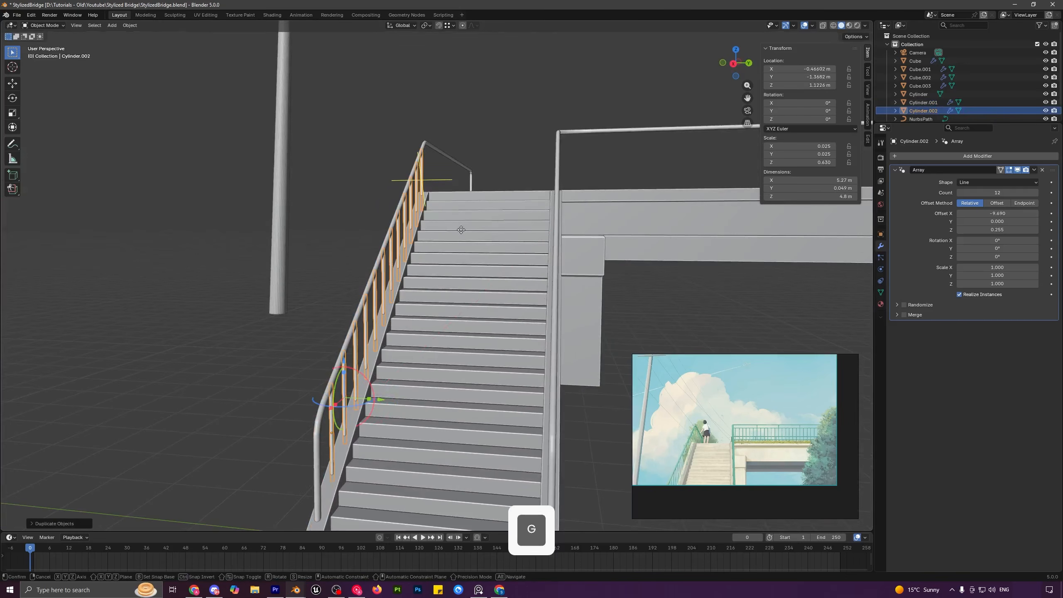
key(y)
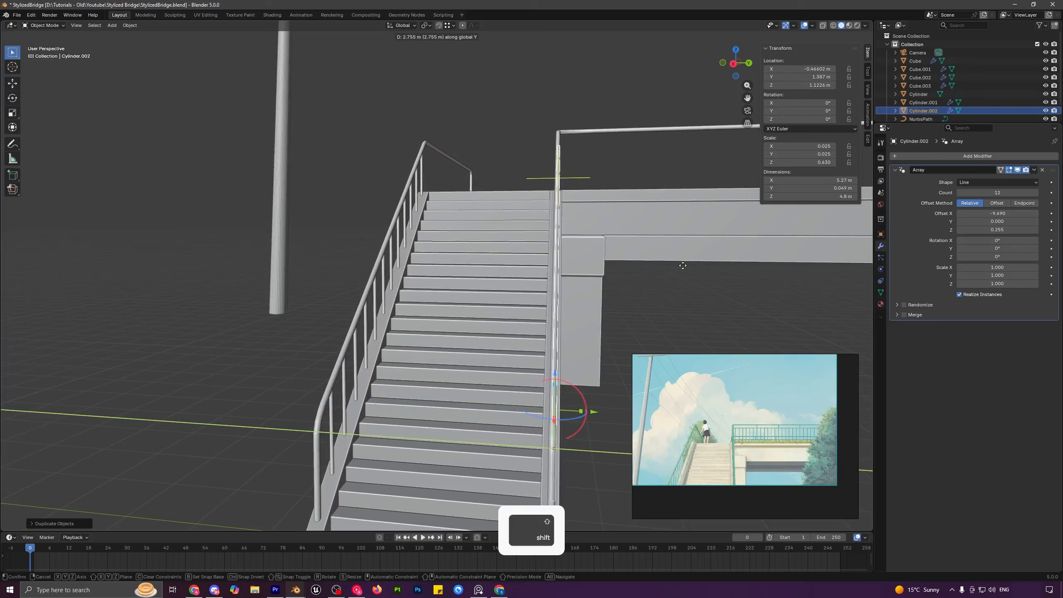
click(677, 267)
middle_drag(550, 279, 403, 238)
key(a)
shift+middle_drag(469, 214, 484, 293)
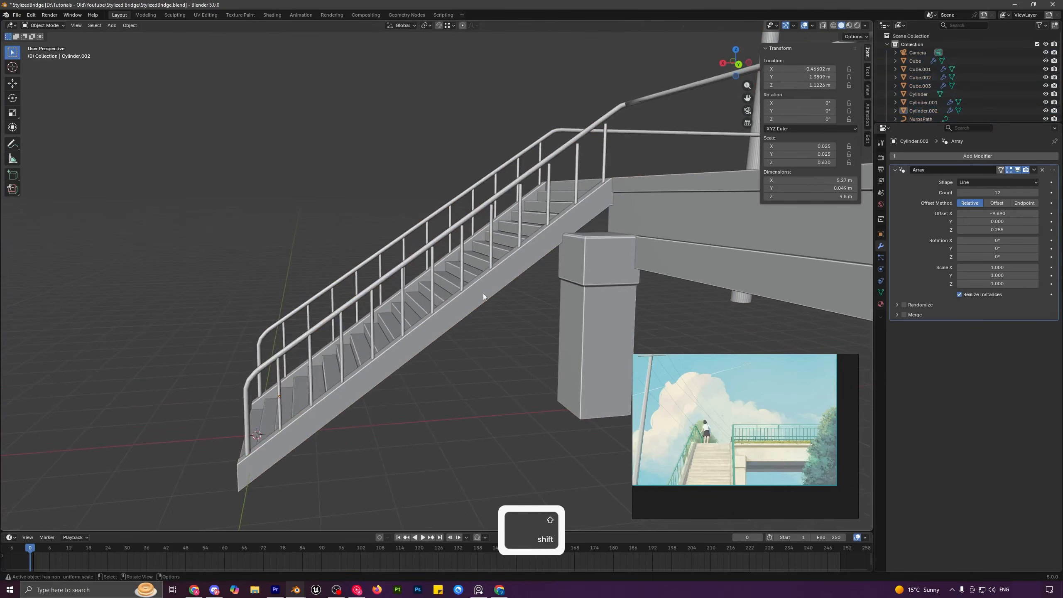
- Set the duplicated stair post array's relative Z offset to about 0.263 so its upper posts reach the handrail
scroll(483, 293, up, 2)
shift+click(599, 133)
middle_drag(601, 133, 637, 123)
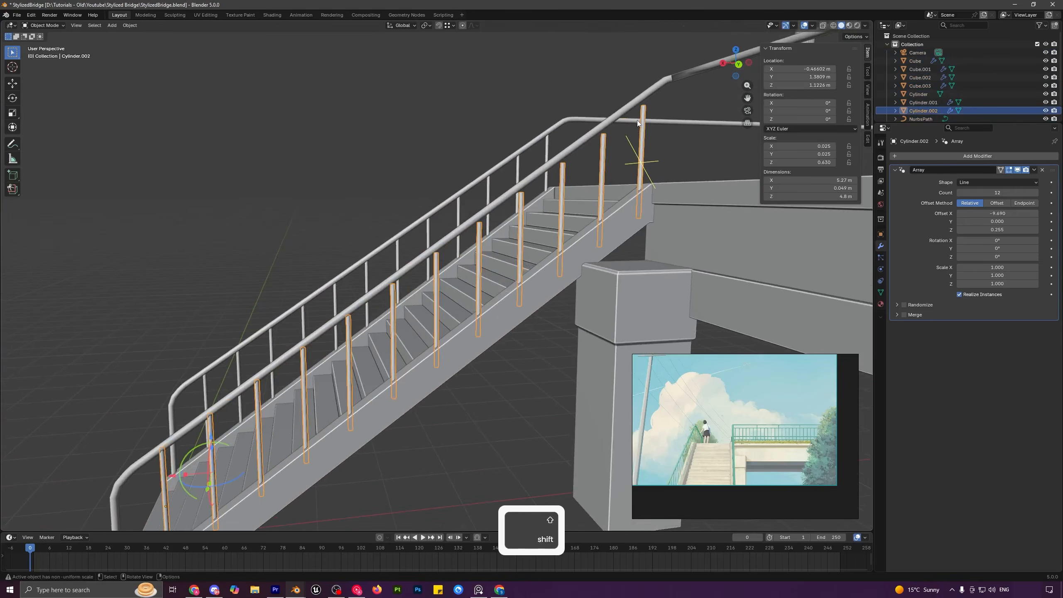
middle_drag(661, 88, 530, 228)
key(Tab)
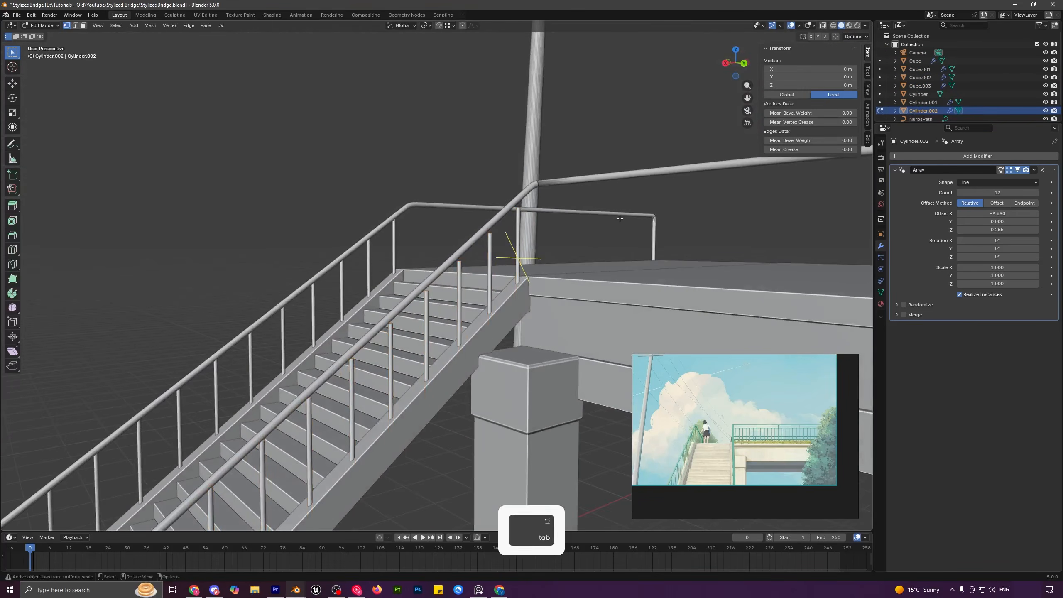
key(Tab)
shift+drag(997, 229, 997, 230)
scroll(589, 238, down, 3)
key(alt+a)
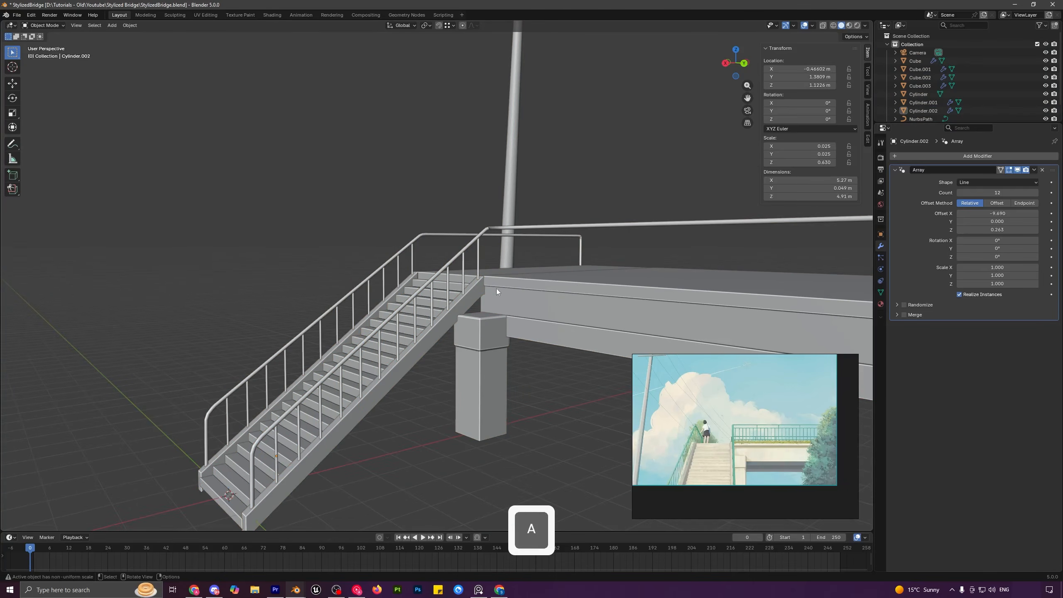
- Duplicate the original stair post array, move it along X to the deck's edge railing and up about 3.5 m, and set its relative Z offset to 0
scroll(496, 289, down, 3)
middle_drag(478, 255, 476, 284)
click(388, 234)
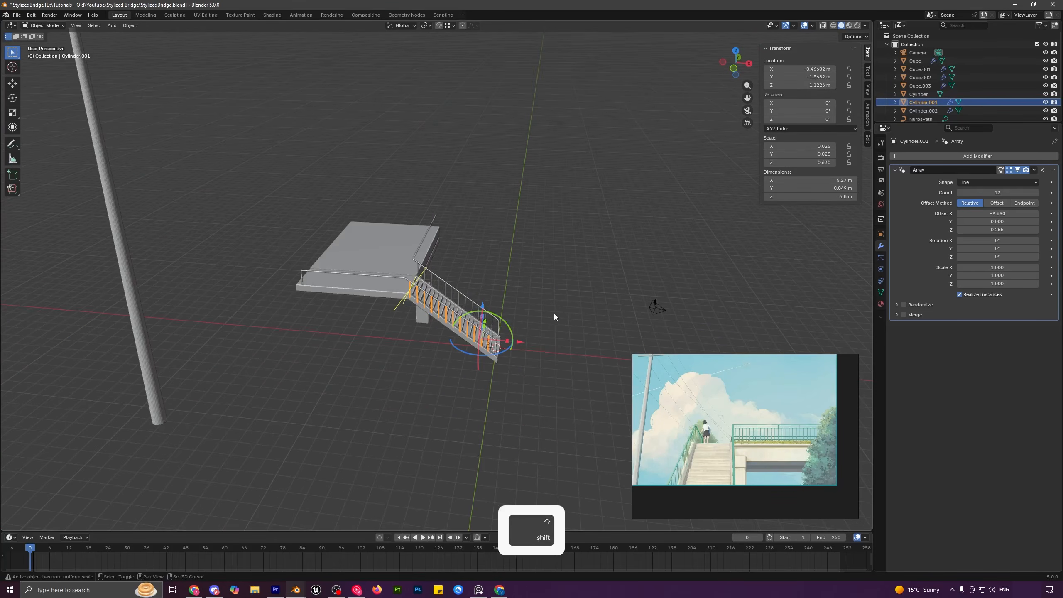
key(shift+d)
key(x)
click(455, 309)
key(g)
key(z)
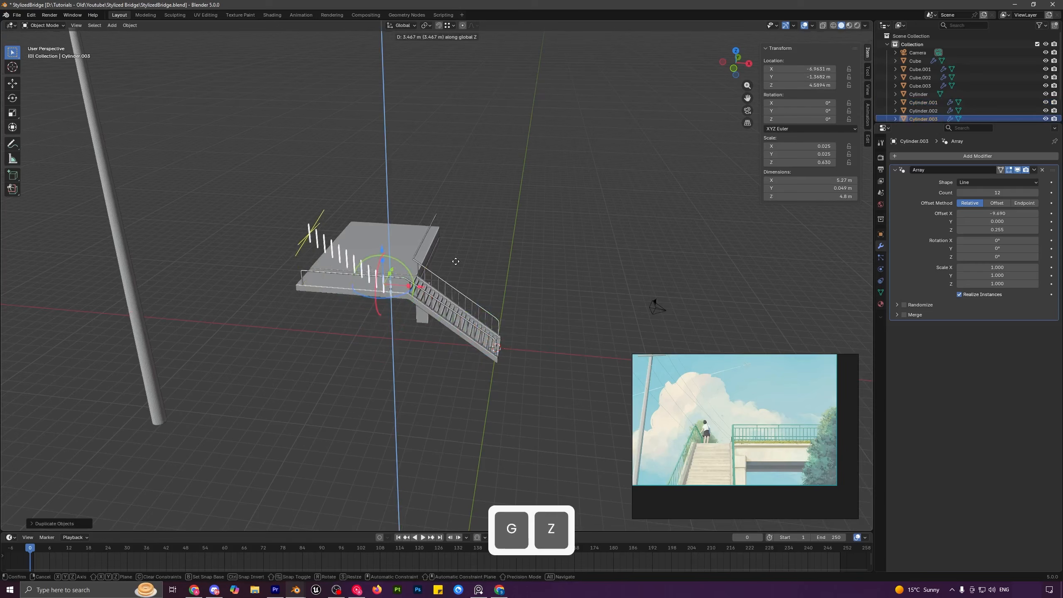
click(456, 264)
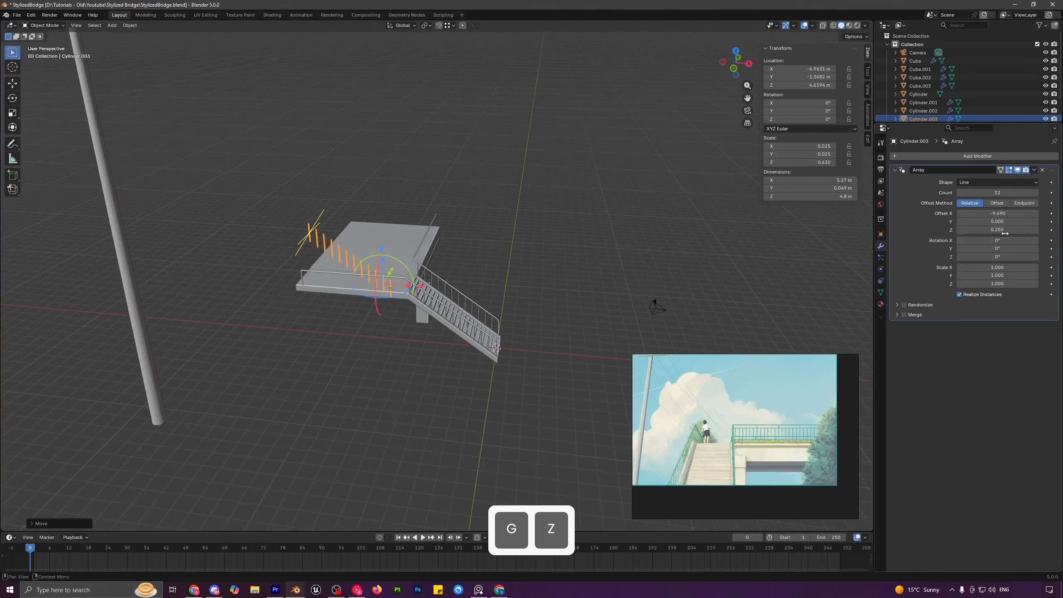
text(0)
key(Return)
- Shift the deck post array along X to the stair top and raise it about 0.19 m to fit under the rail
scroll(381, 329, up, 5)
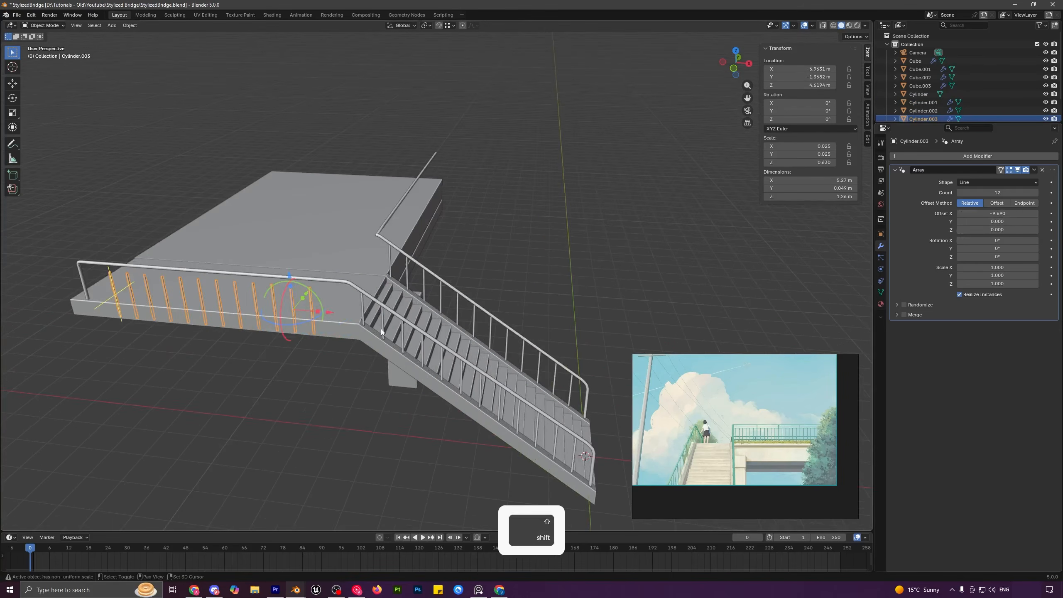
shift+middle_drag(380, 329, 470, 311)
drag(445, 270, 445, 263)
key(ctrl+z)
key(g)
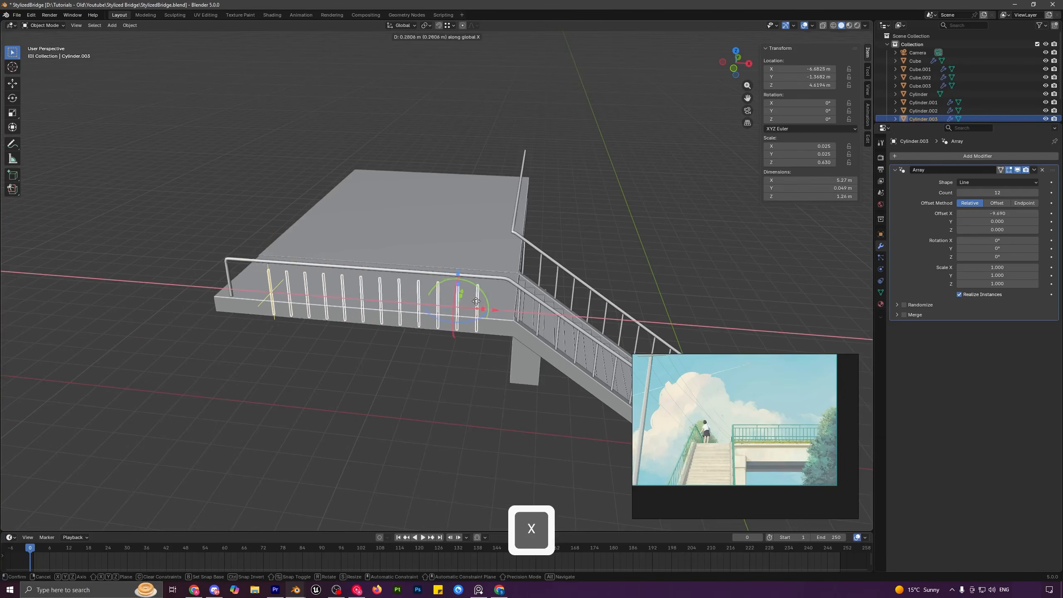
key(z)
click(503, 298)
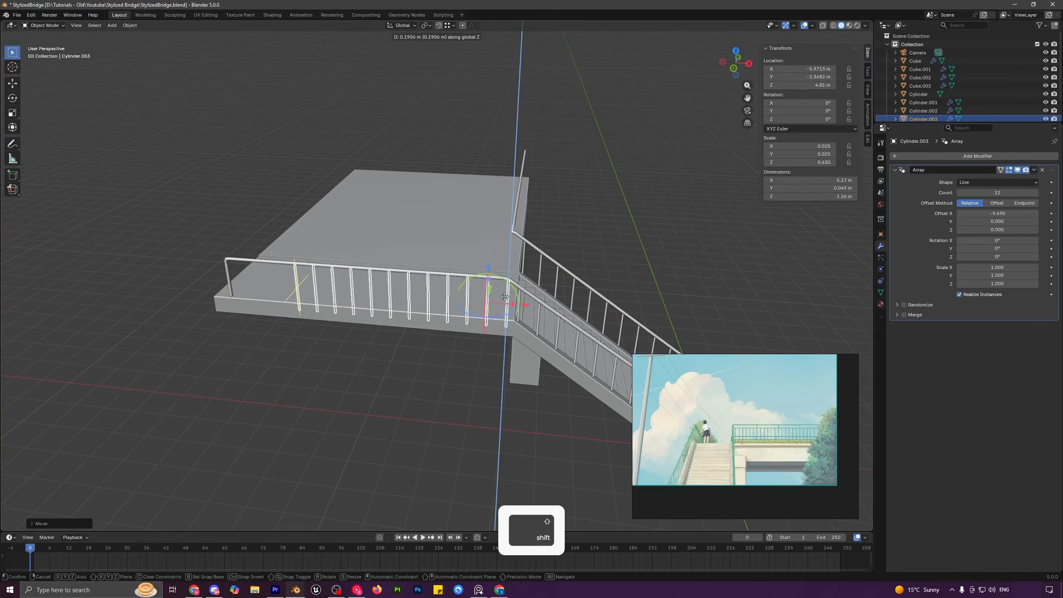
key(alt+a)
middle_drag(515, 305, 503, 274)
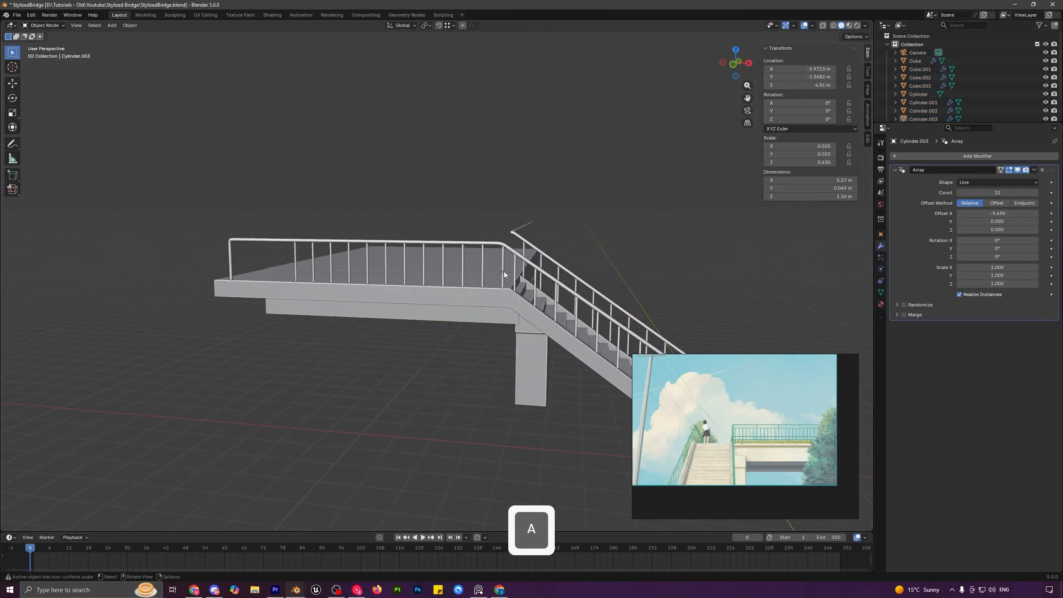
- Increase the deck post array's count to 15 to fill the railing up to its end post
shift+drag(997, 193, 998, 193)
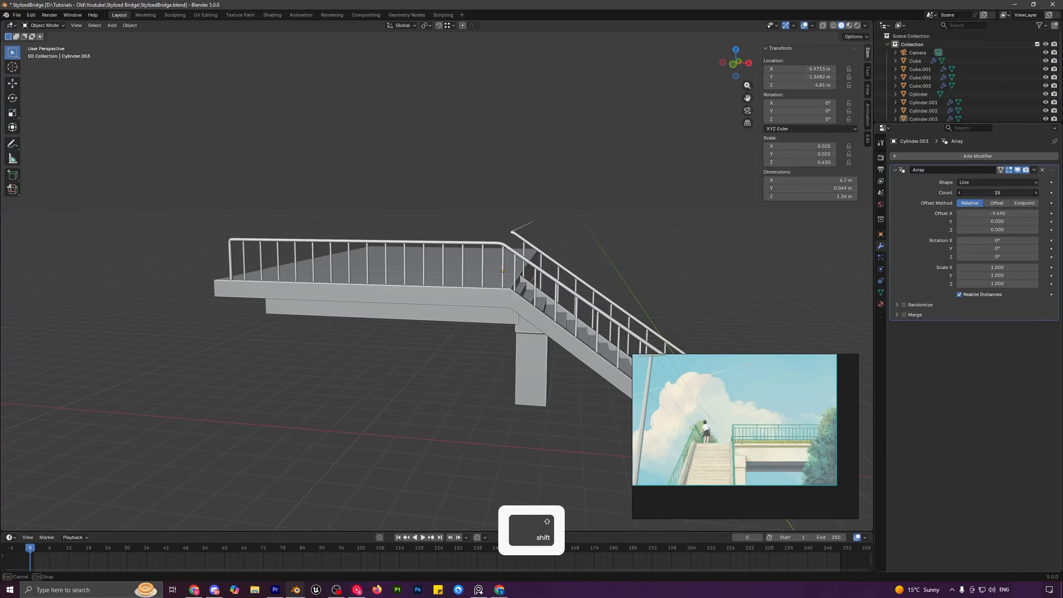
key(a)
key(a)
- Duplicate the deck post array and move the copy about 5.59 m along Y toward the long deck railing
scroll(513, 279, down, 4)
middle_drag(513, 279, 400, 266)
click(398, 265)
key(shift+d)
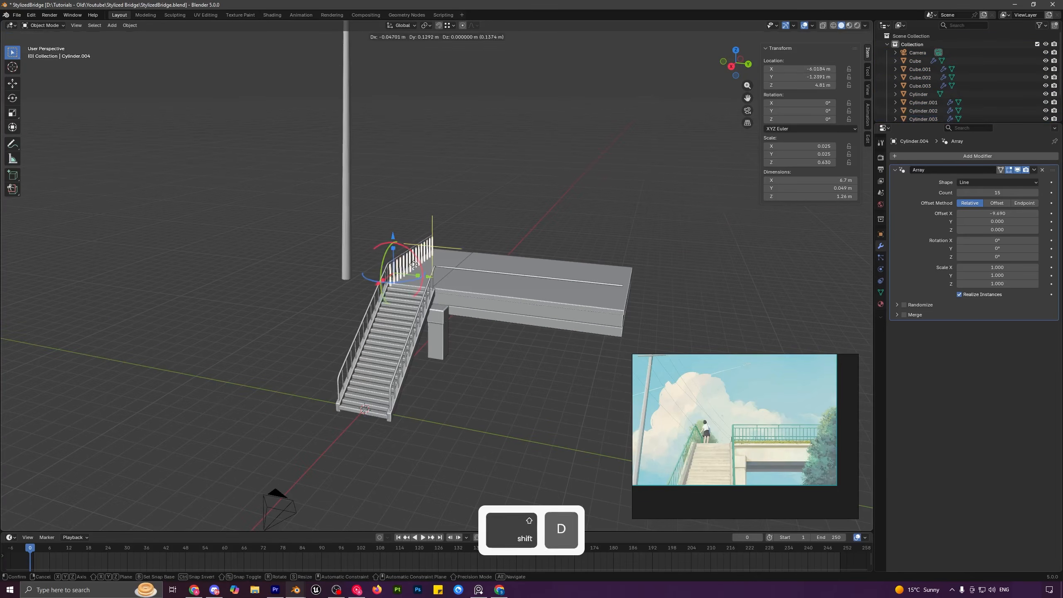
key(Escape)
key(g)
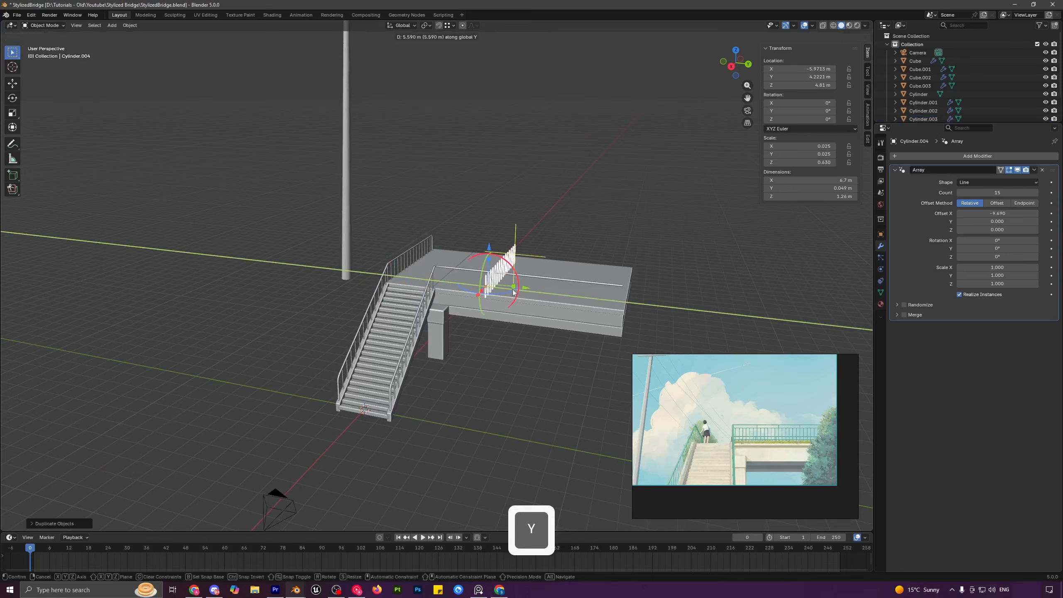
click(512, 290)
- Try to rotate the copied deck post array 90° about Z to follow the long deck railing
text(rz)
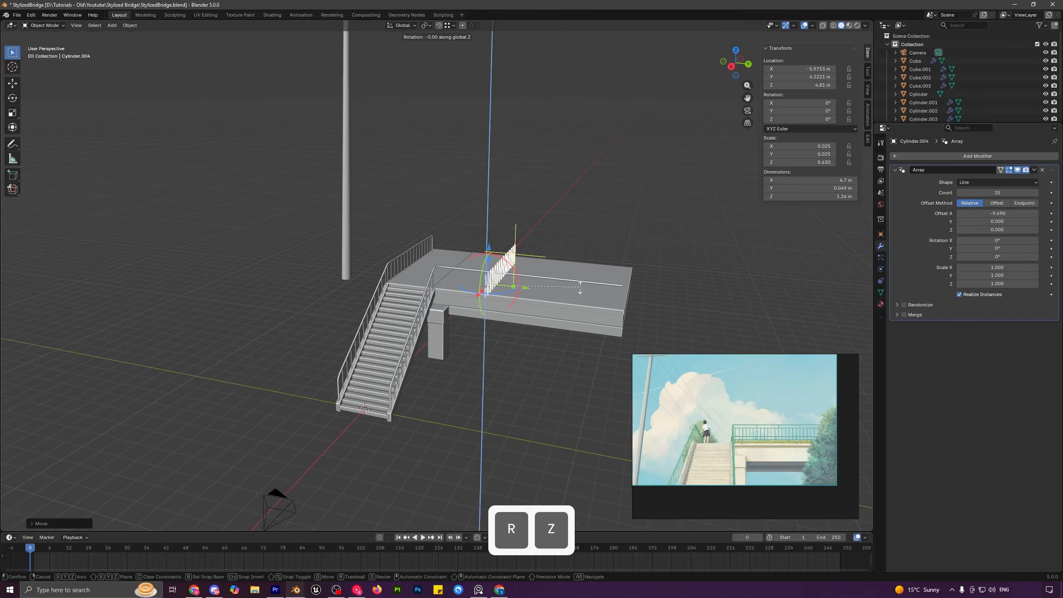
text(90)
click(580, 288)
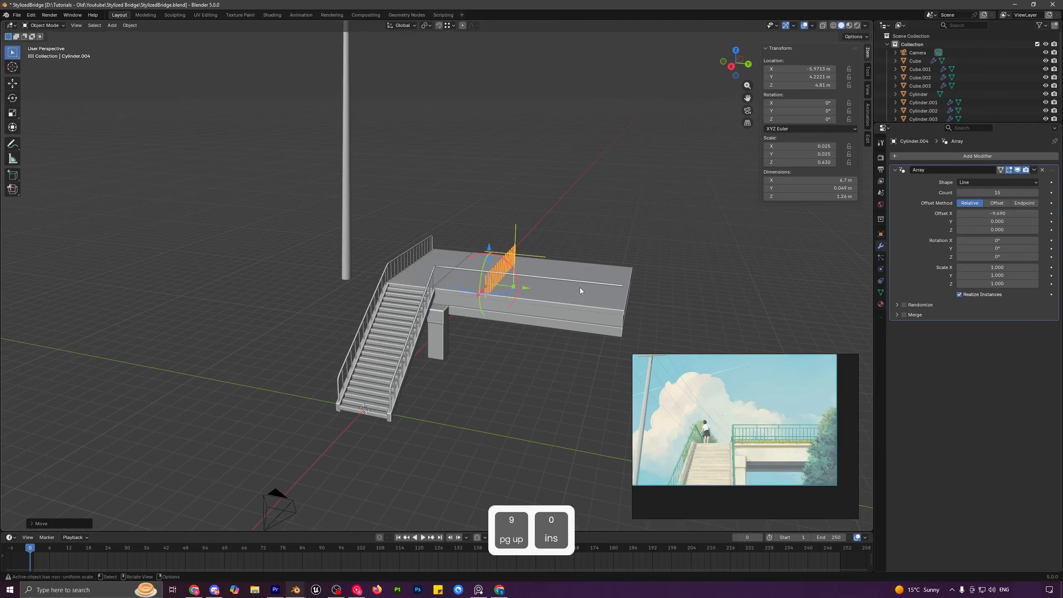
- Rotate the row of balusters -90° about the Z axis so it runs along the bridge deck
key(r)
text(z)
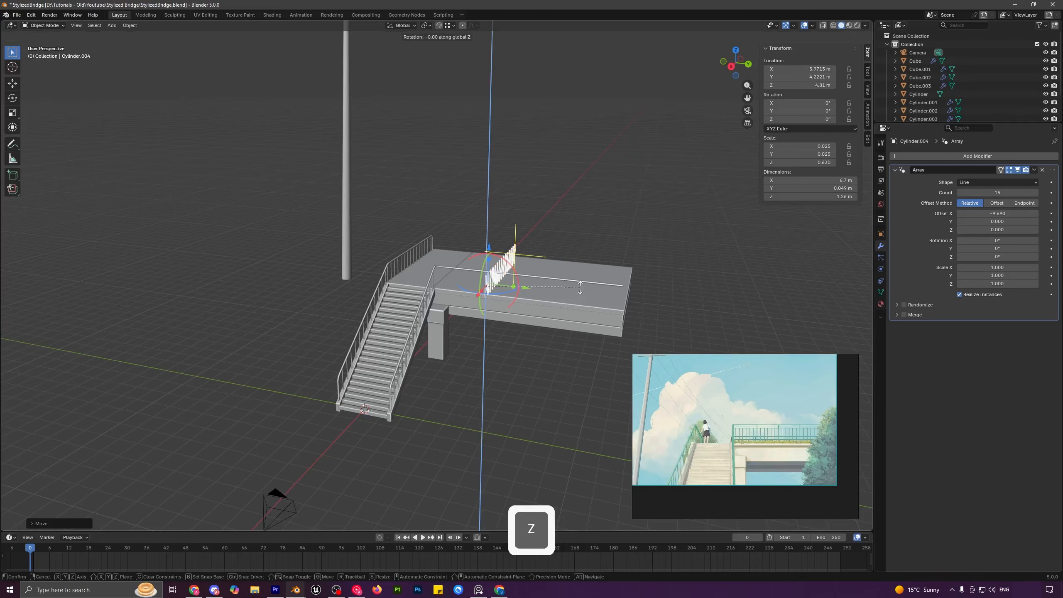
text(-90)
click(580, 289)
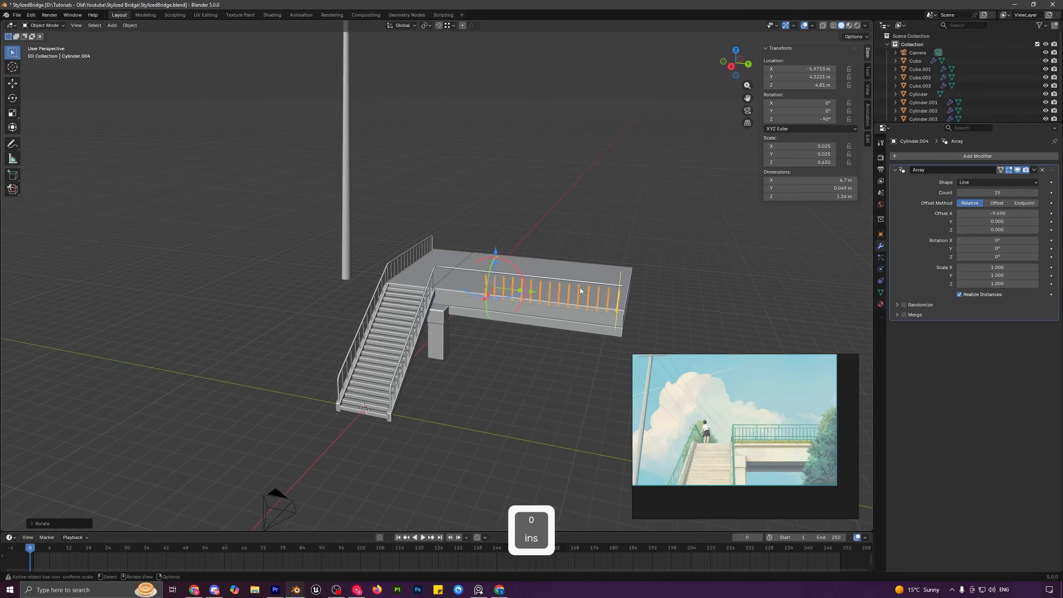
- Move the baluster row in top view under the deck handrail, starting at the corner beside the stairs
key(KP_7)
scroll(540, 305, up, 6)
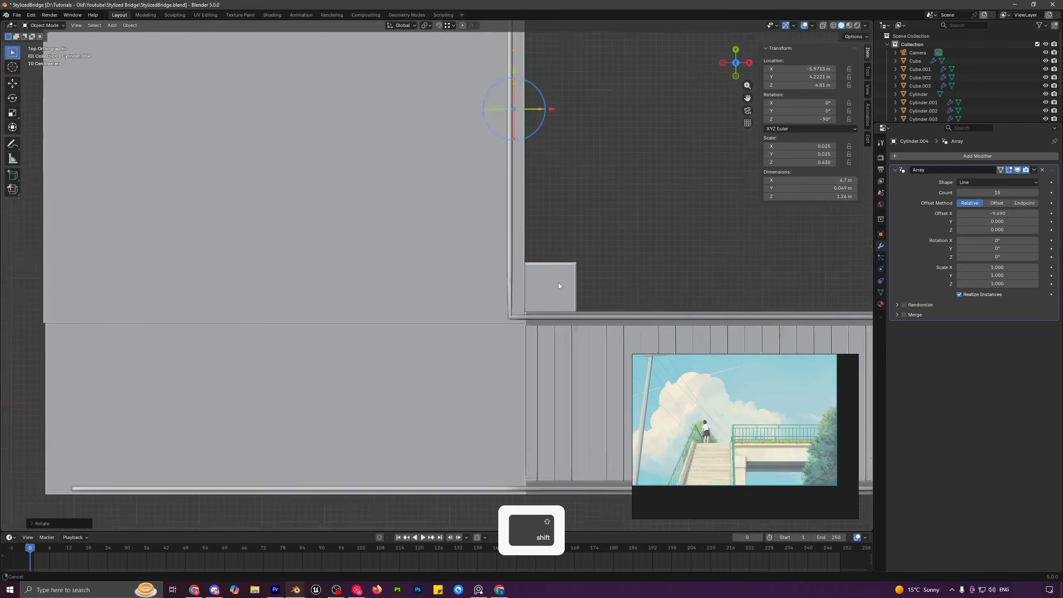
key(g)
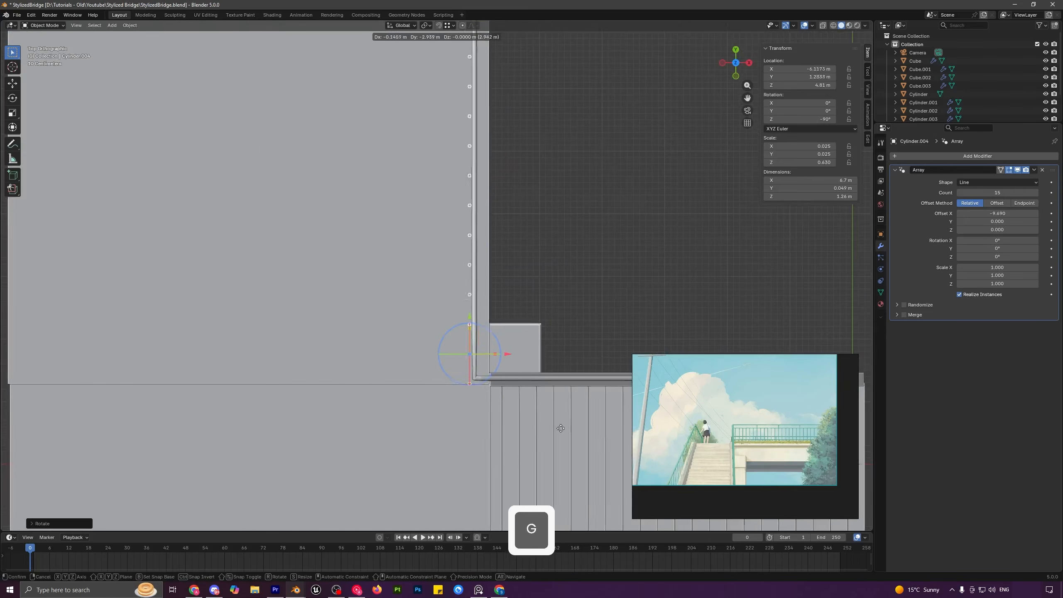
click(538, 422)
scroll(500, 299, down, 3)
middle_drag(496, 255, 409, 190)
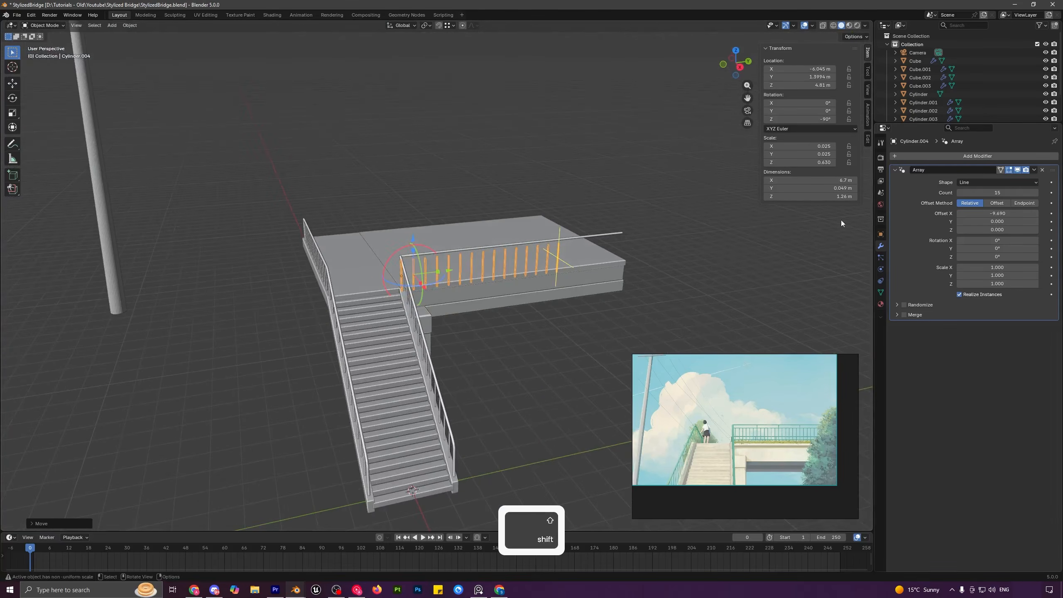
- Raise the deck balusters about 0.15 m along Z to meet the handrail, and set their array count to 21
middle_drag(842, 223, 556, 216)
key(g)
key(z)
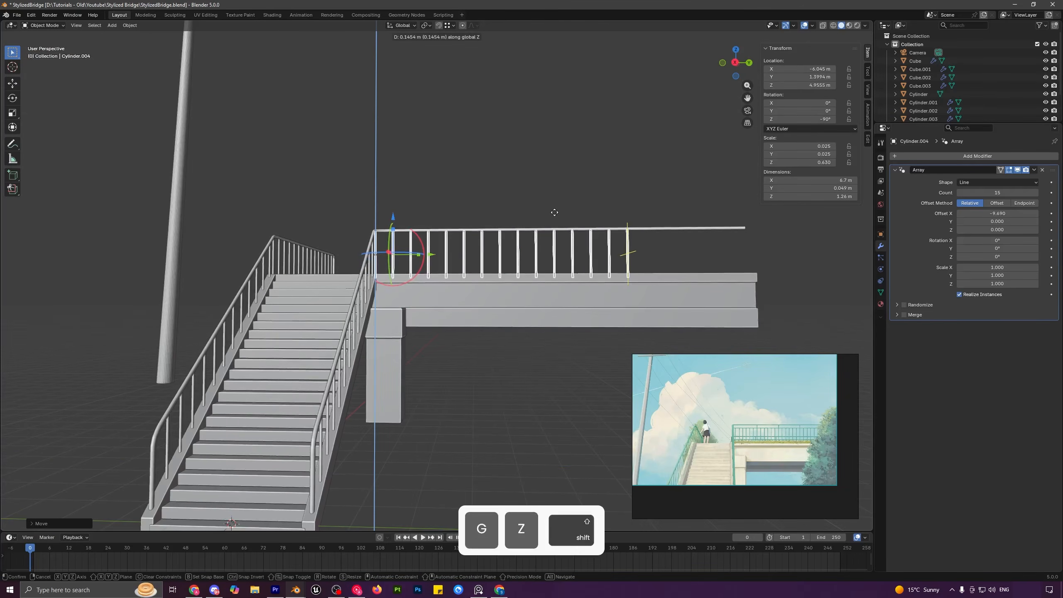
click(554, 212)
key(a)
key(alt+a)
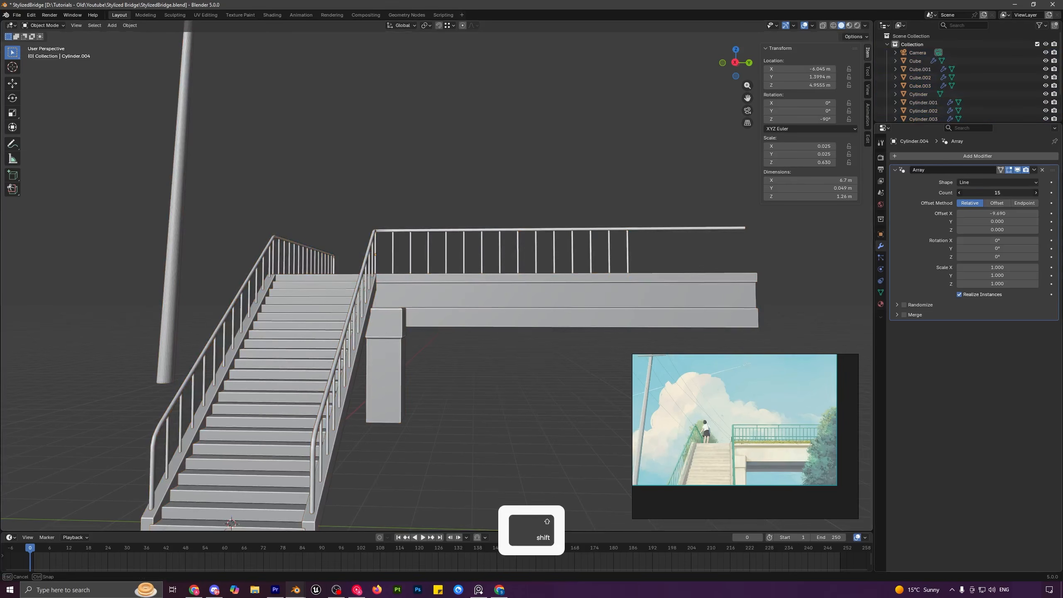
shift+drag(997, 193, 1004, 193)
key(a)
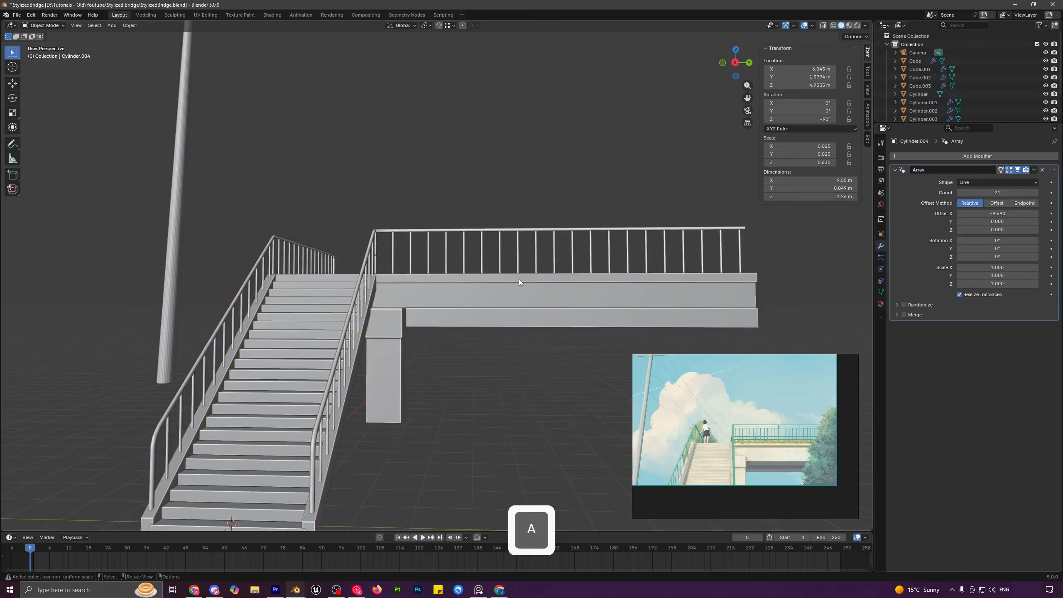
- Look through the camera and turn off the camera's background reference image
key(KP_0)
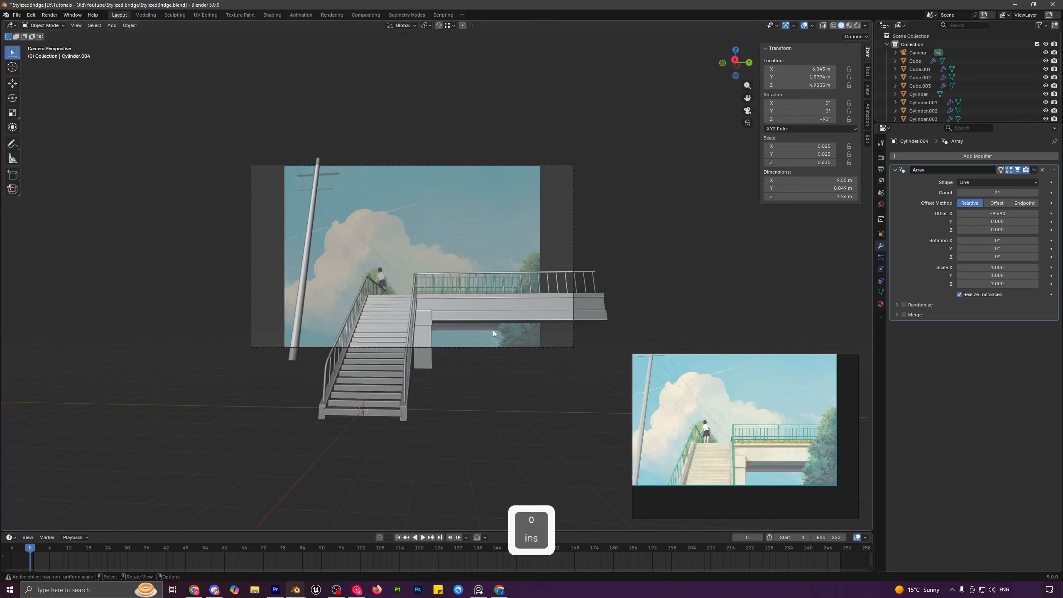
scroll(492, 330, up, 4)
scroll(586, 166, down, 3)
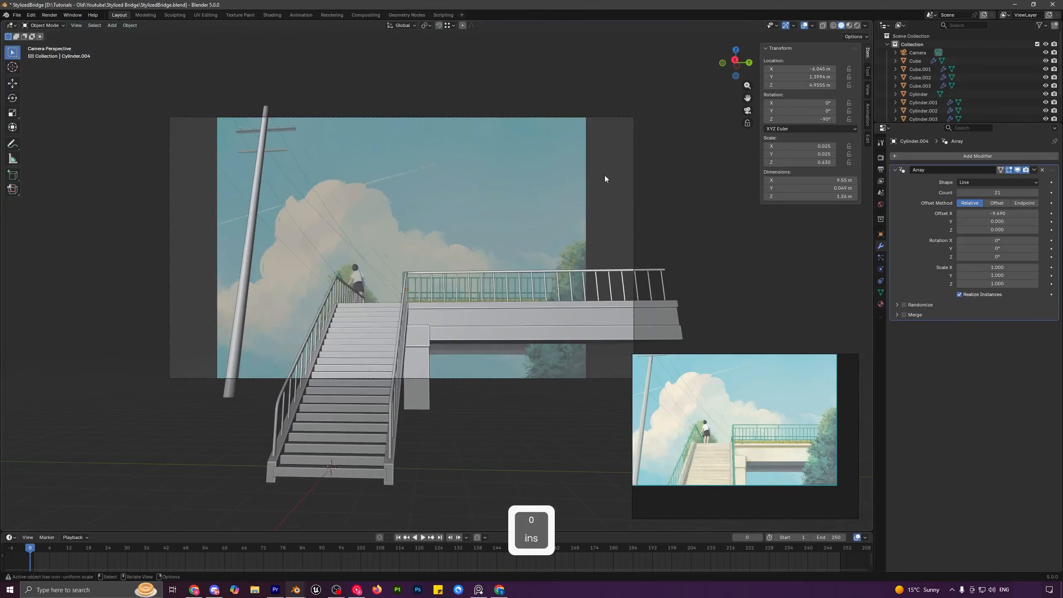
scroll(620, 193, up, 2)
click(721, 190)
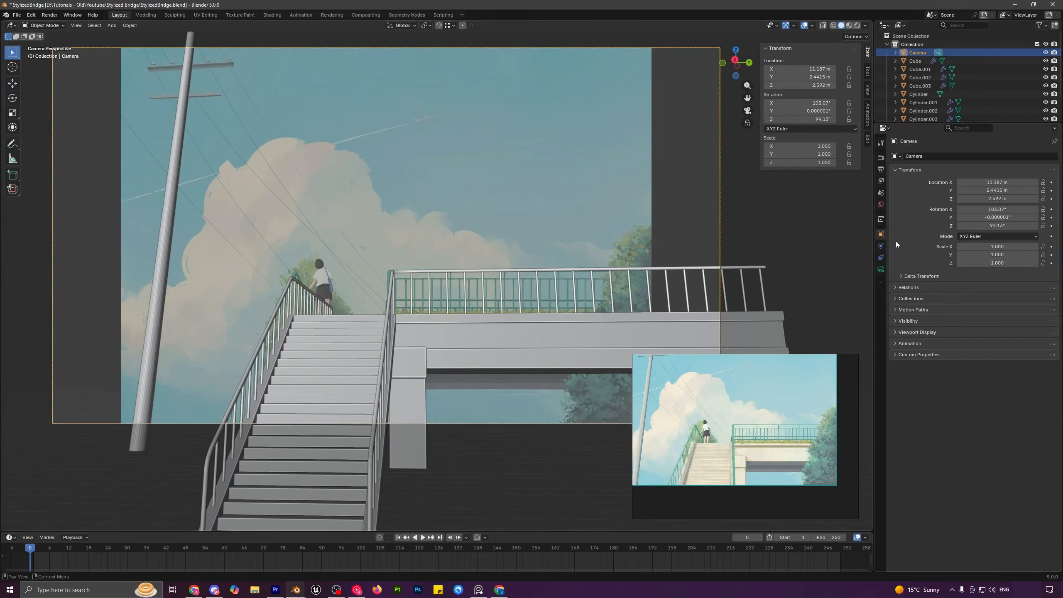
click(880, 268)
click(901, 296)
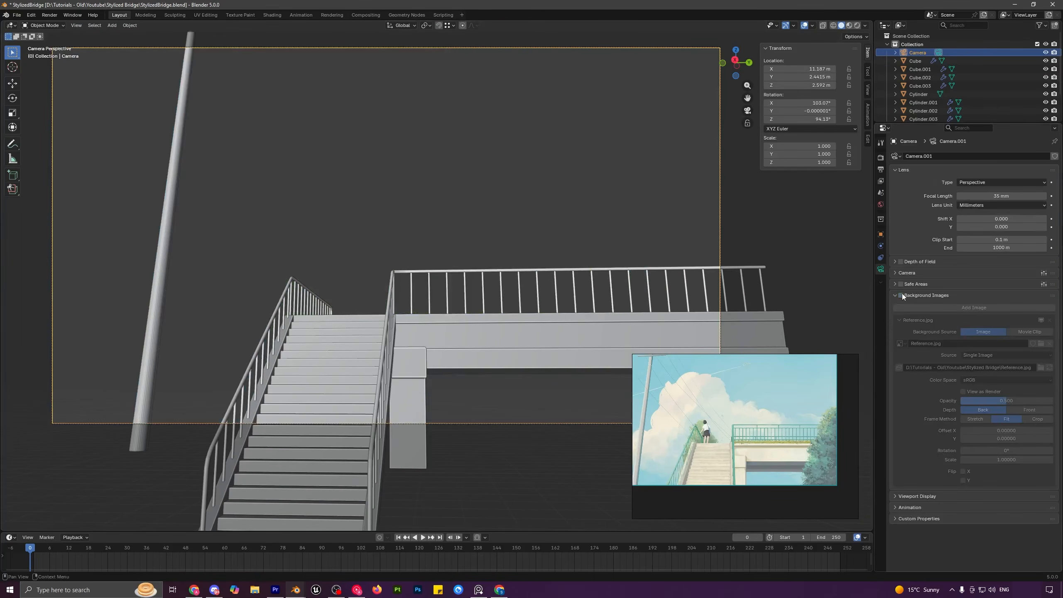
- Deselect the camera and save the project file
scroll(535, 259, down, 4)
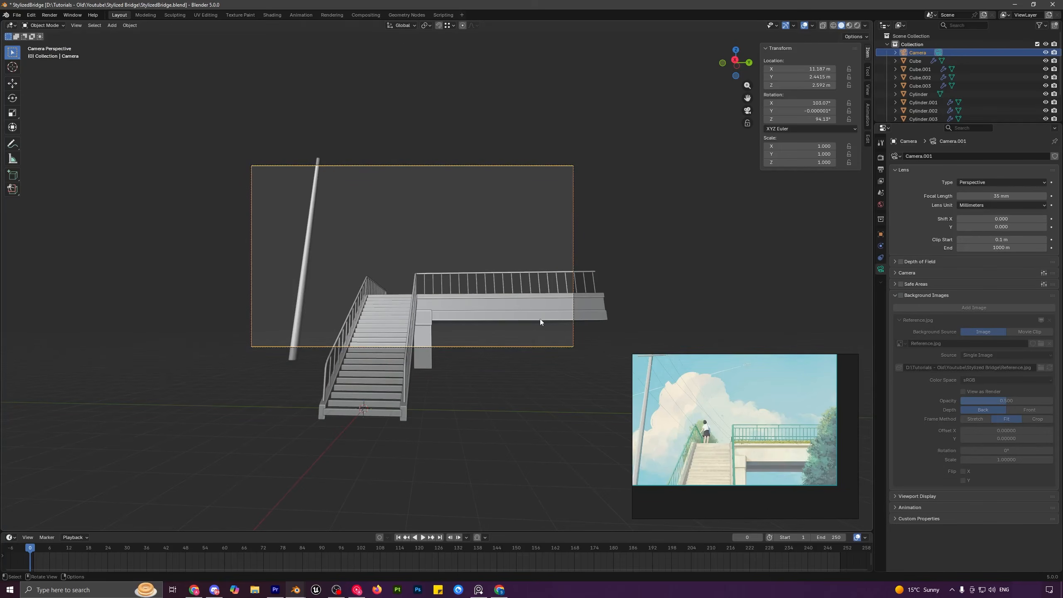
scroll(551, 318, up, 2)
click(551, 318)
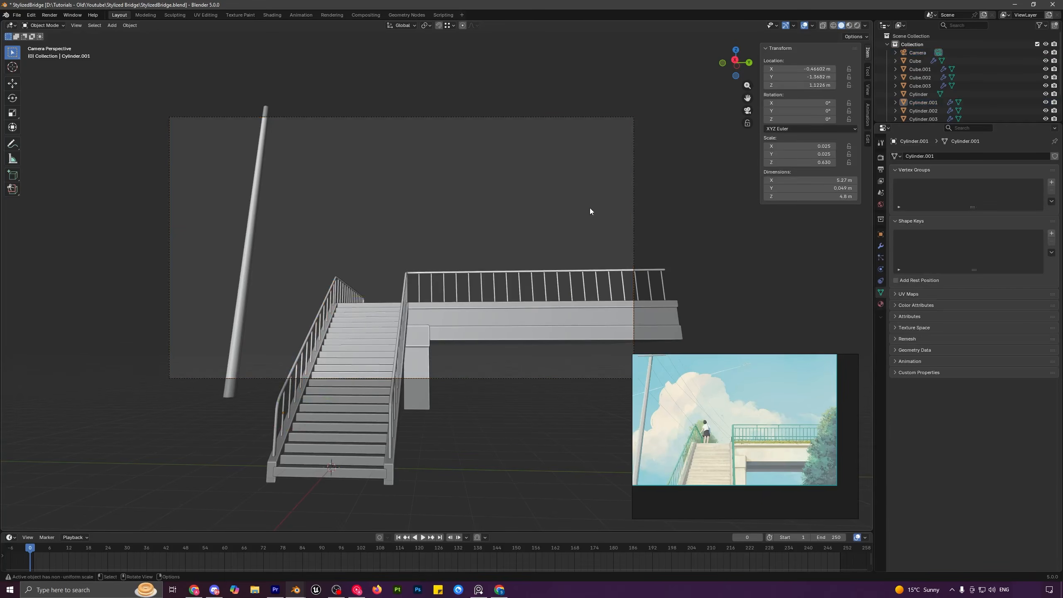
scroll(486, 196, down, 4)
scroll(488, 222, up, 2)
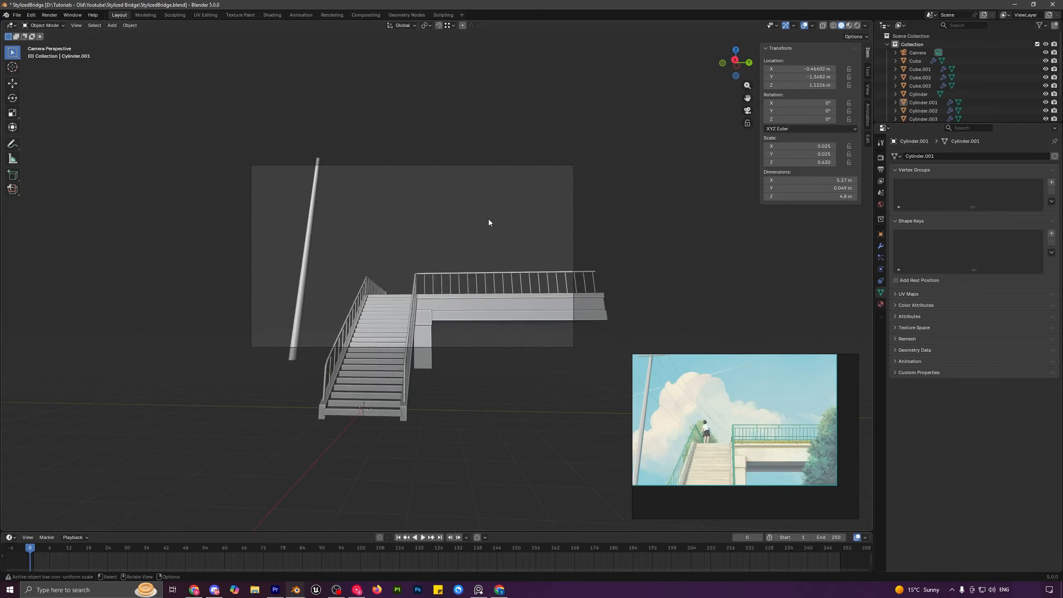
key(ctrl+s)
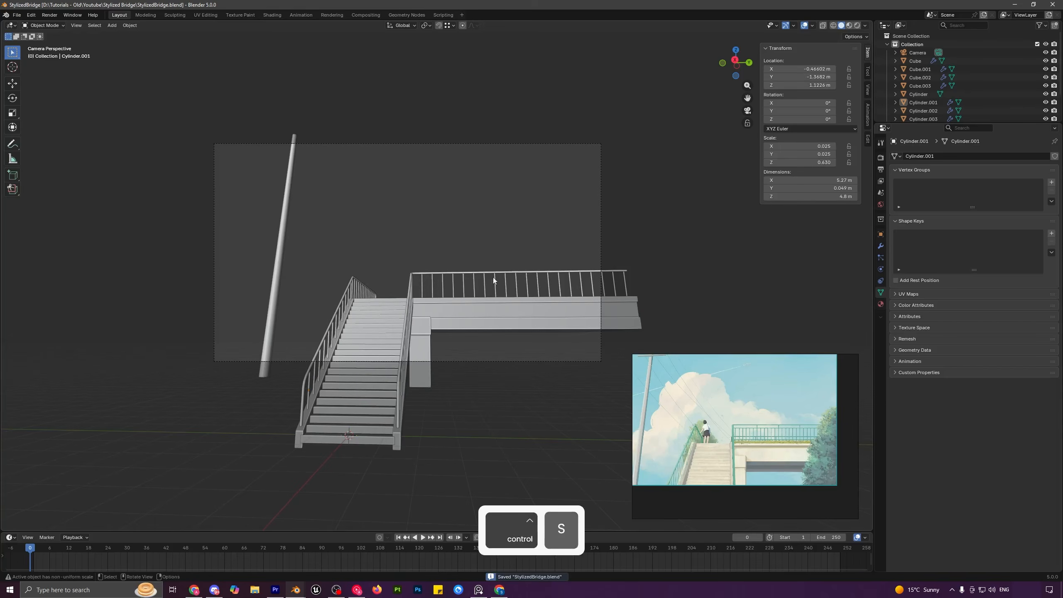
- Duplicate the deck handrail together with its balusters and move the copy about -6 m along X to the far side of the bridge
middle_drag(436, 272, 483, 297)
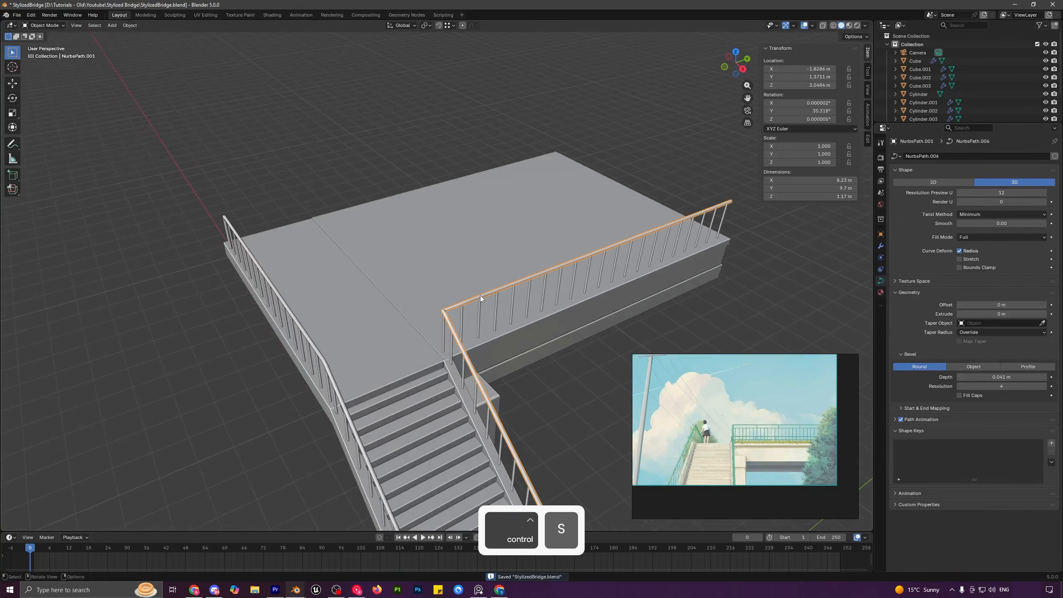
click(480, 296)
scroll(792, 453, up, 6)
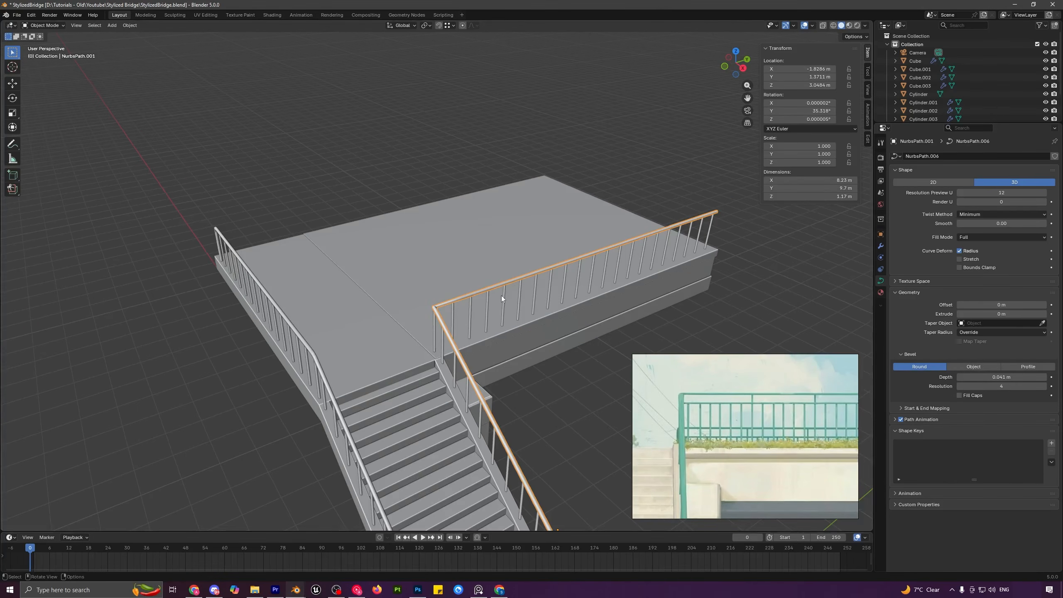
click(503, 294)
key(shift+d)
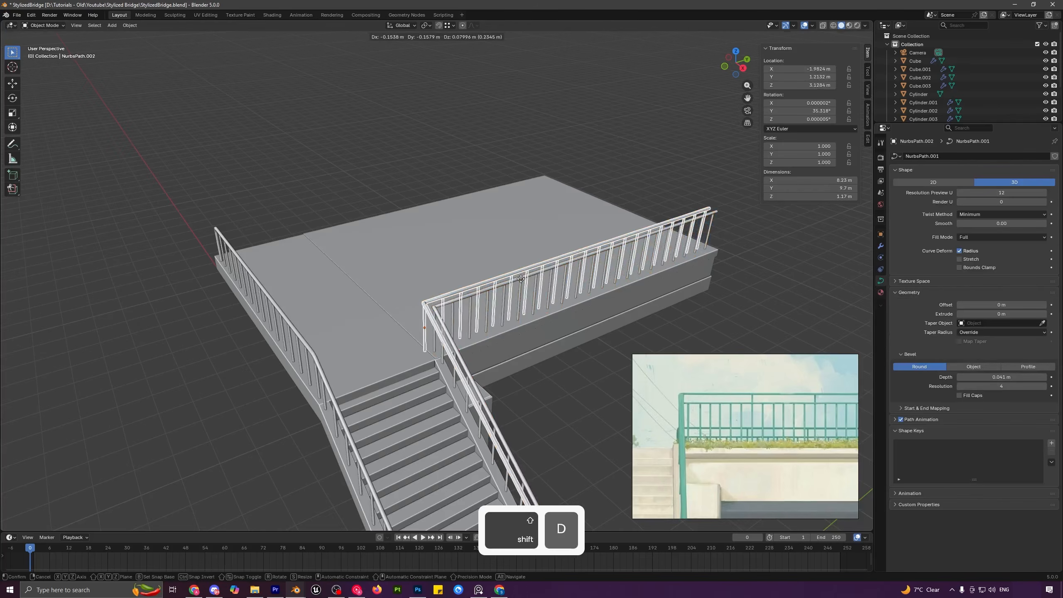
right_click(520, 279)
key(g)
key(x)
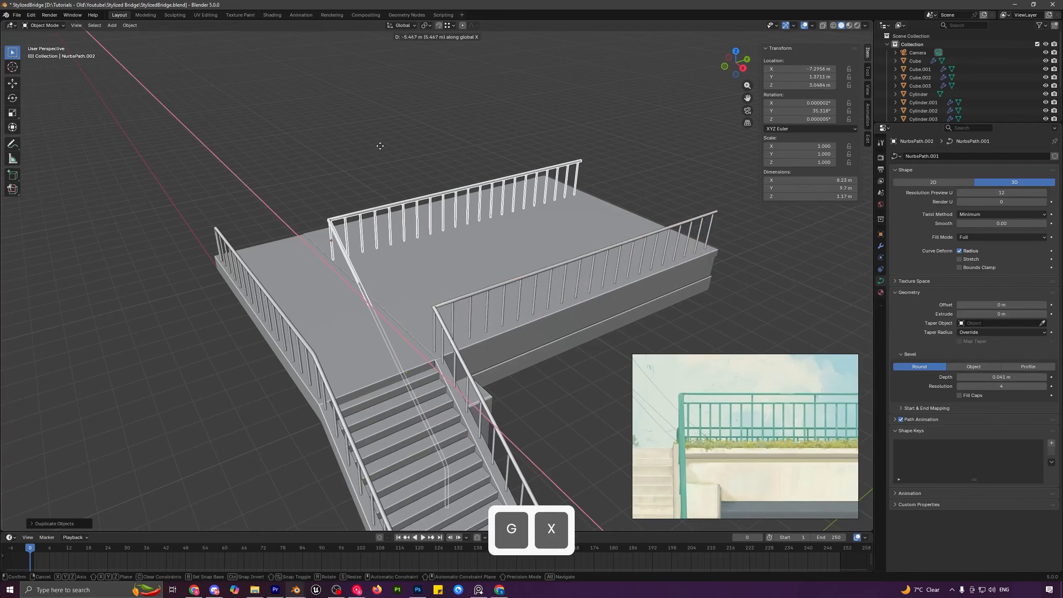
click(368, 145)
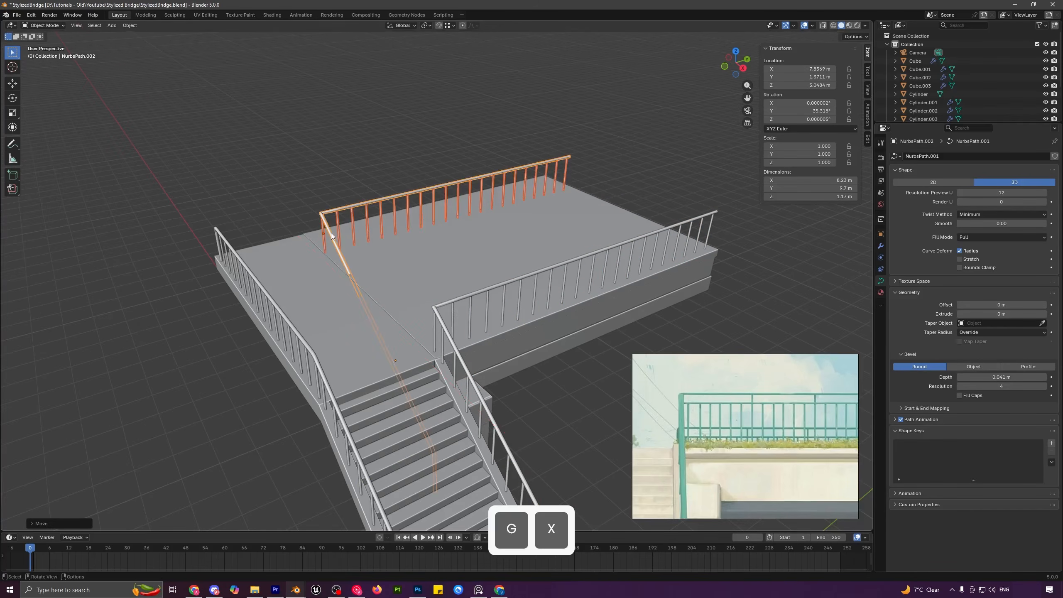
- Turn on X-ray in Edit Mode and delete the copied handrail curve's lower stair-side control points
key(Tab)
middle_drag(374, 243, 412, 264)
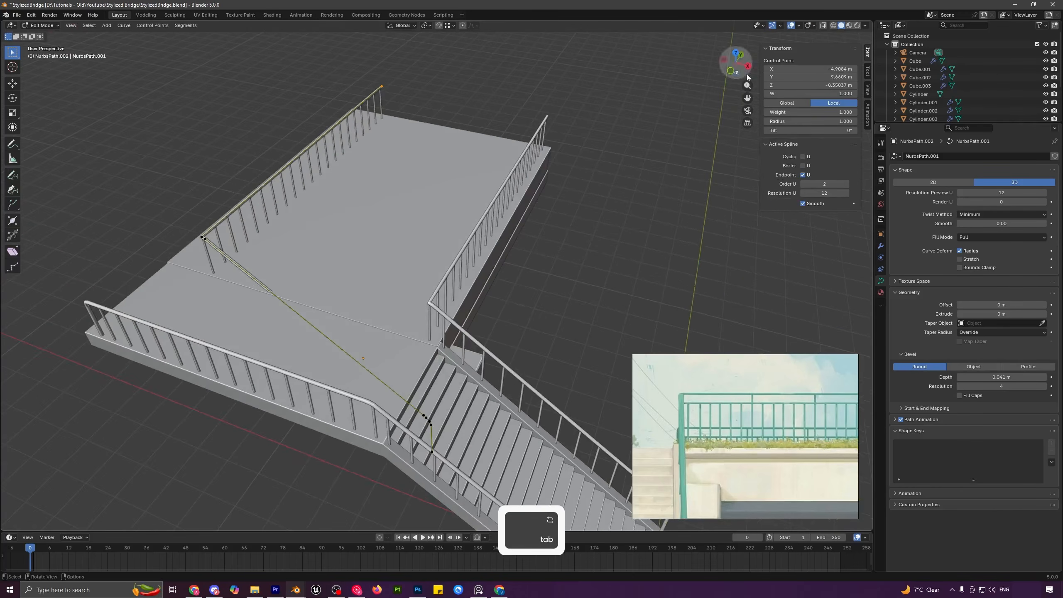
click(821, 26)
drag(381, 356, 466, 491)
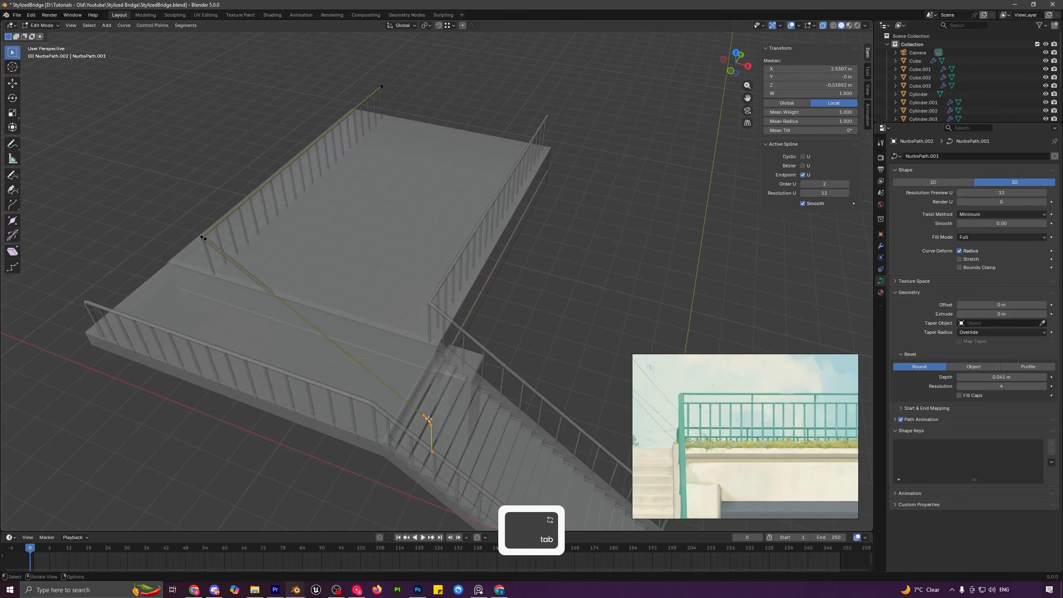
shift+middle_drag(328, 295, 433, 338)
key(x)
click(472, 239)
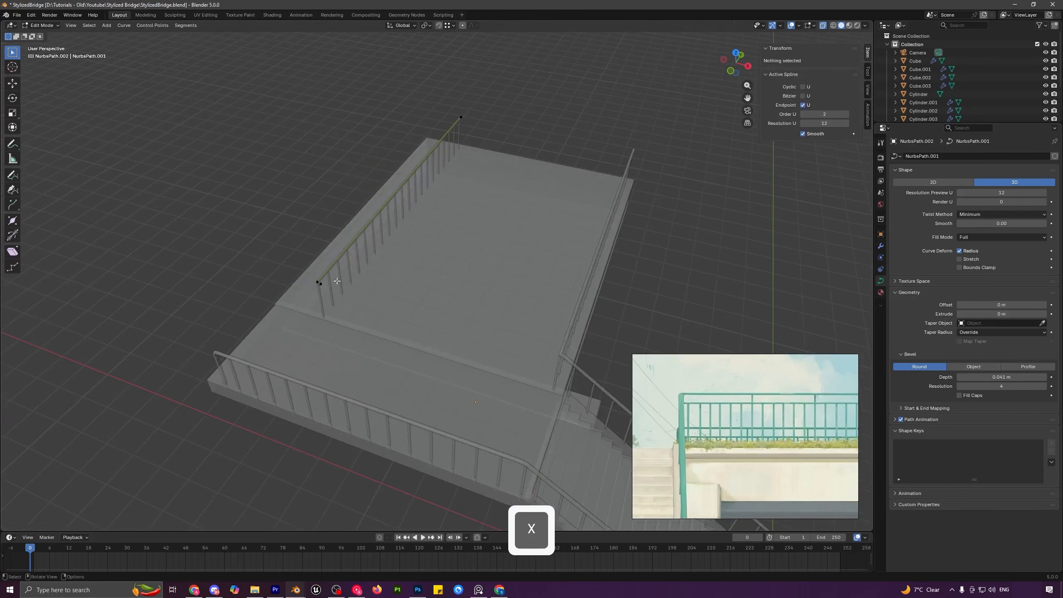
- Delete the extra control point at the near end of the copied handrail and return to Object Mode
click(321, 283)
key(x)
click(413, 252)
key(Tab)
key(a)
key(a)
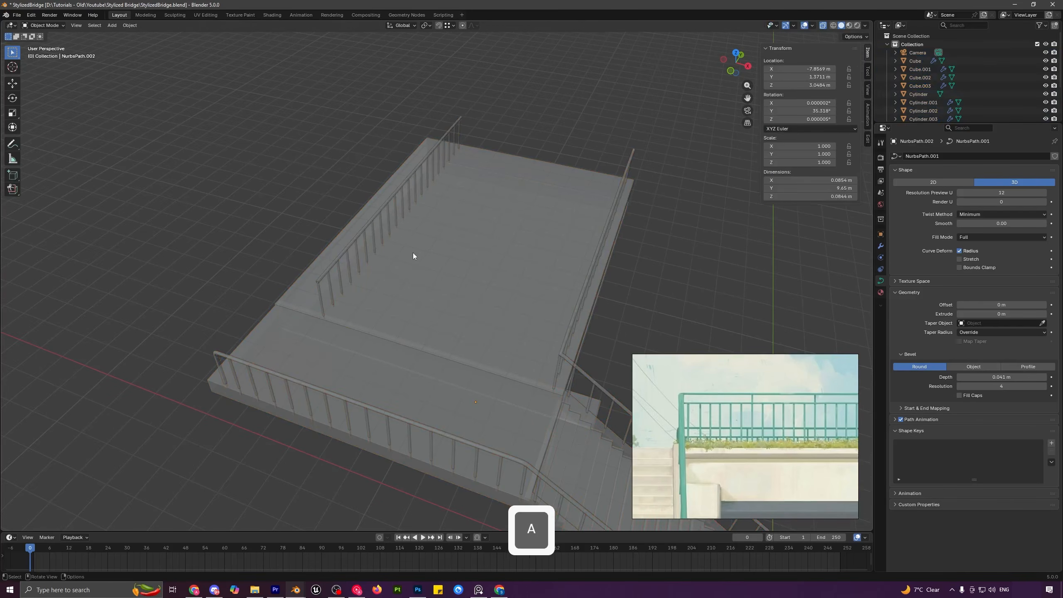
- Extrude the copied handrail's stair-side end point in camera view and move it about 0.16 m outward along the Y axis
key(KP_0)
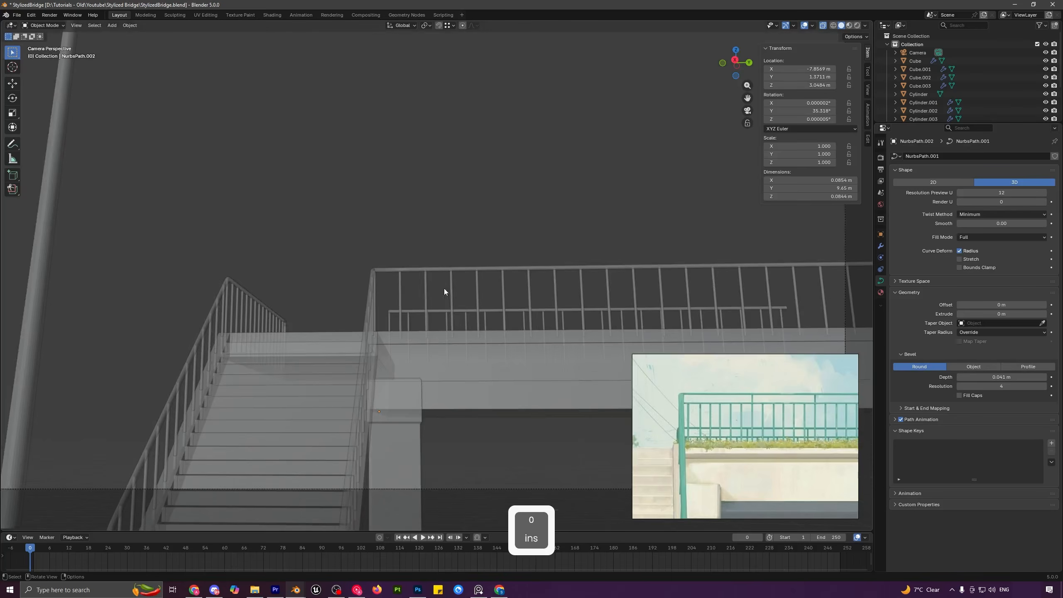
scroll(443, 291, up, 3)
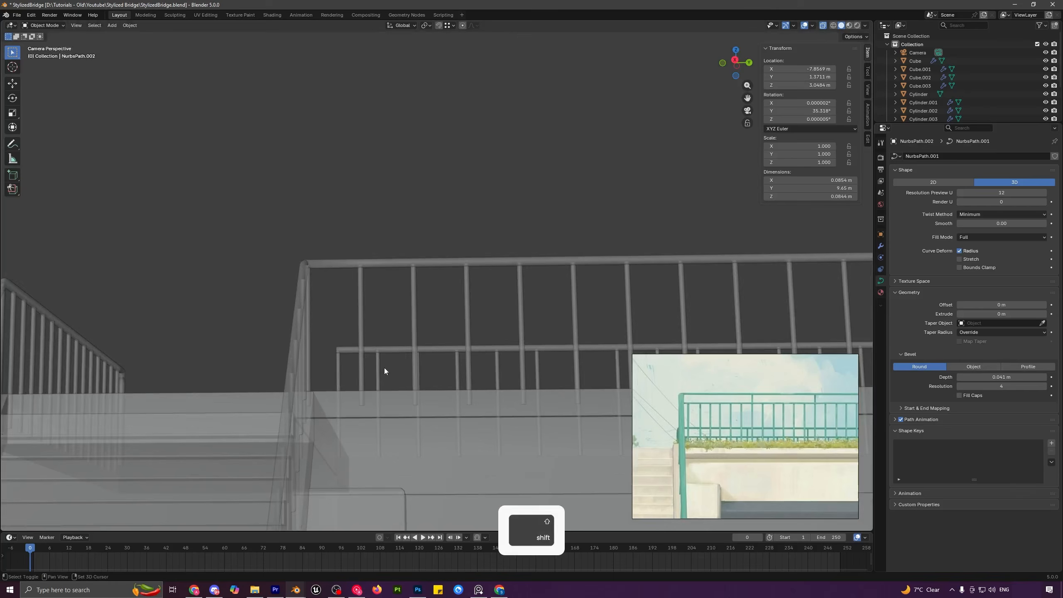
shift+middle_drag(366, 364, 457, 330)
click(443, 313)
key(Tab)
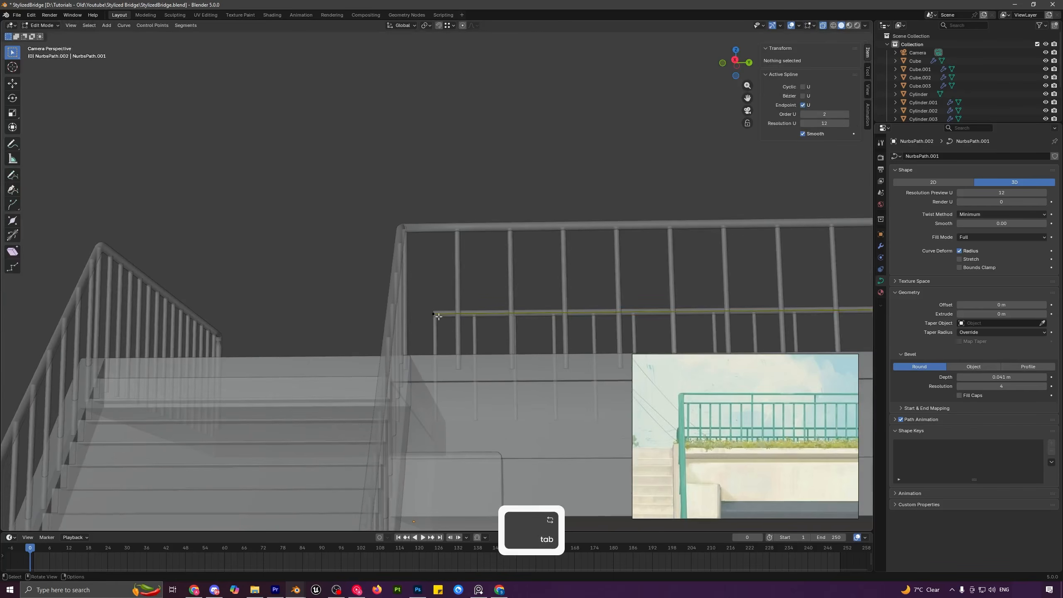
click(432, 314)
key(e)
key(x)
right_click(477, 325)
key(g)
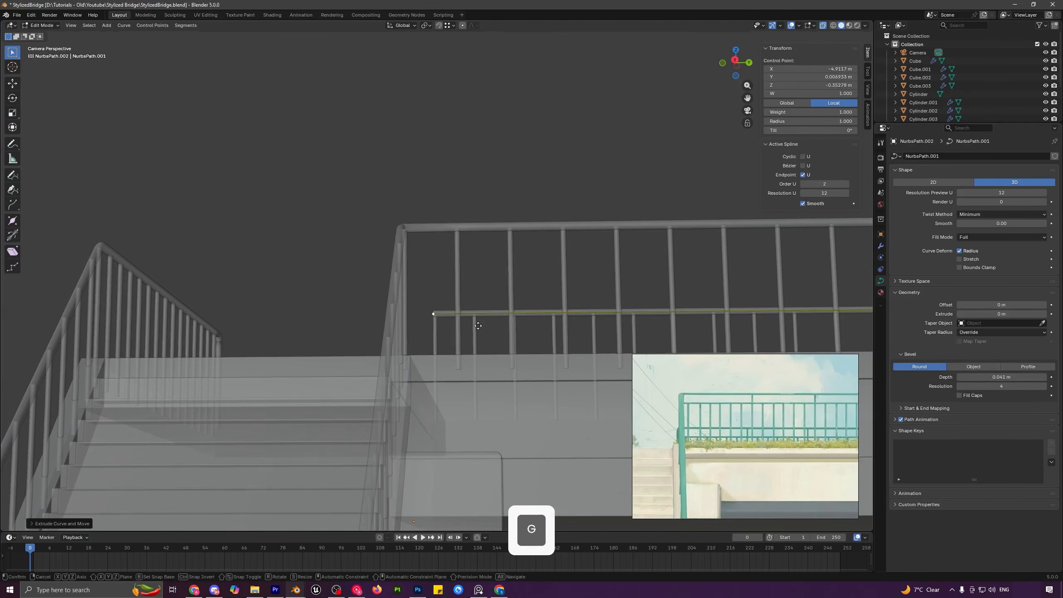
key(y)
click(468, 326)
- Extrude the handrail's new end point about 0.9 m down along Z to form an end post, and return to Object Mode
key(g)
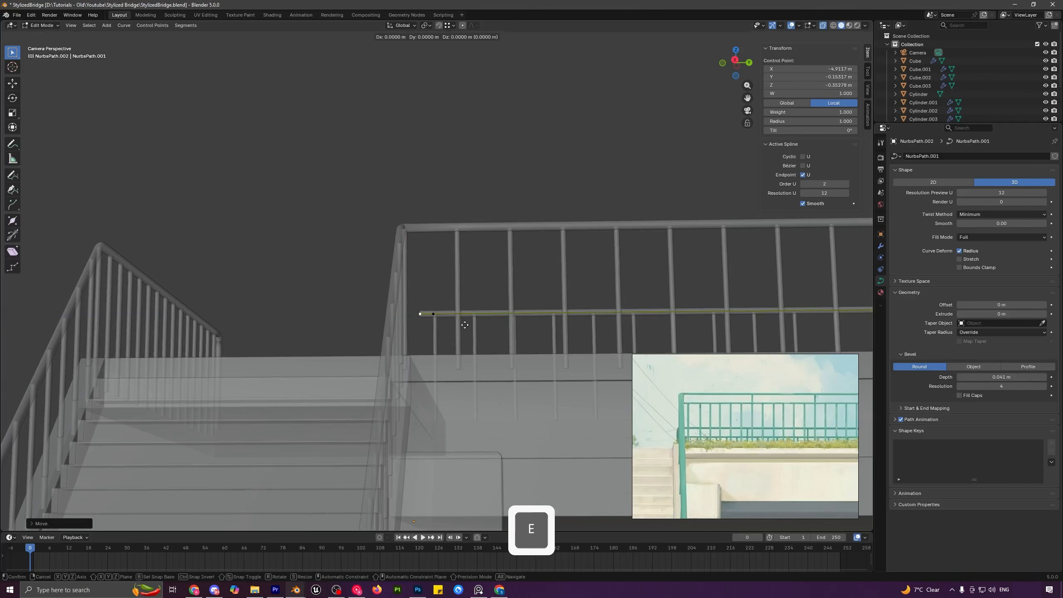
key(z)
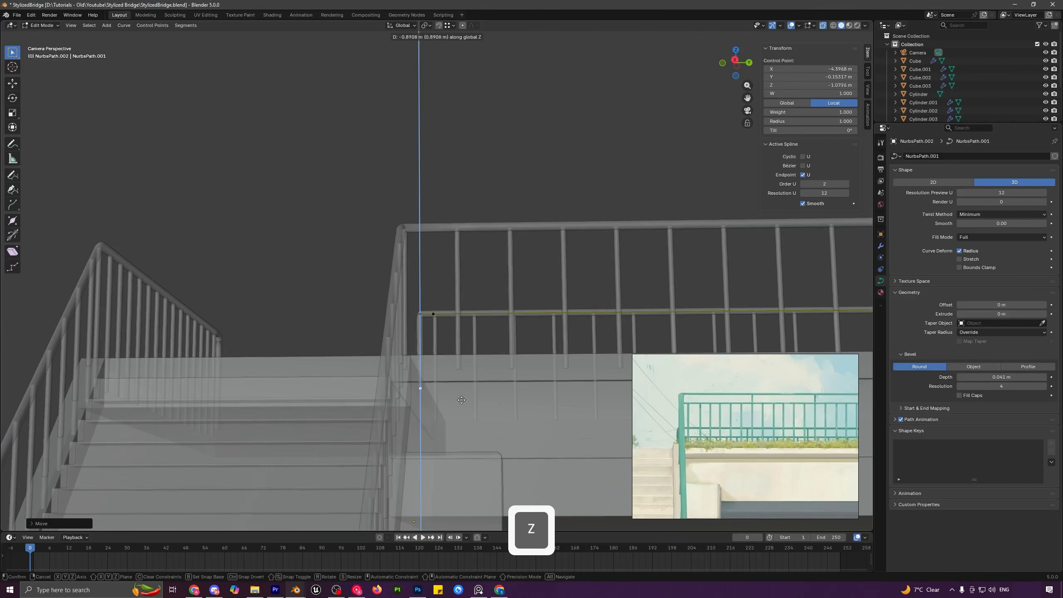
click(461, 403)
key(Tab)
key(a)
key(a)
scroll(468, 339, down, 6)
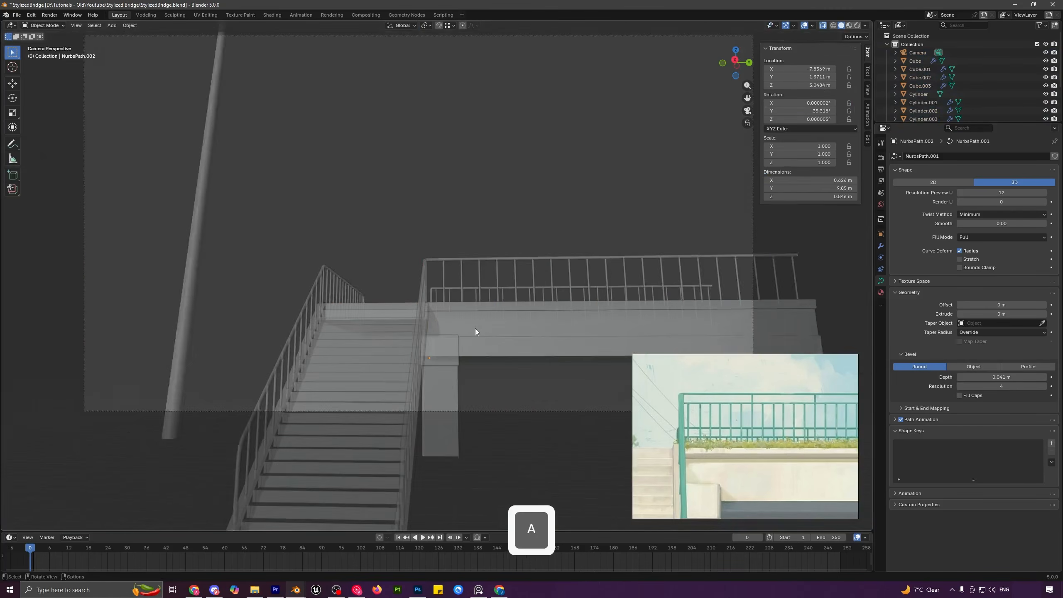
scroll(490, 335, down, 2)
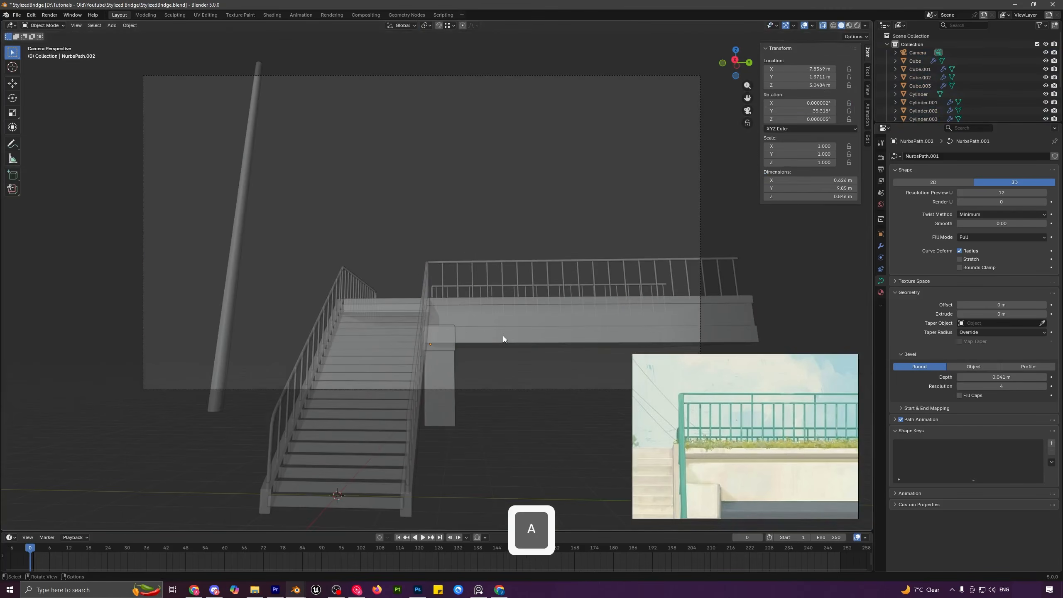
- Increase the Array modifier count of the far-side bridge balusters to 25
click(663, 287)
middle_drag(662, 287, 493, 343)
scroll(568, 322, up, 3)
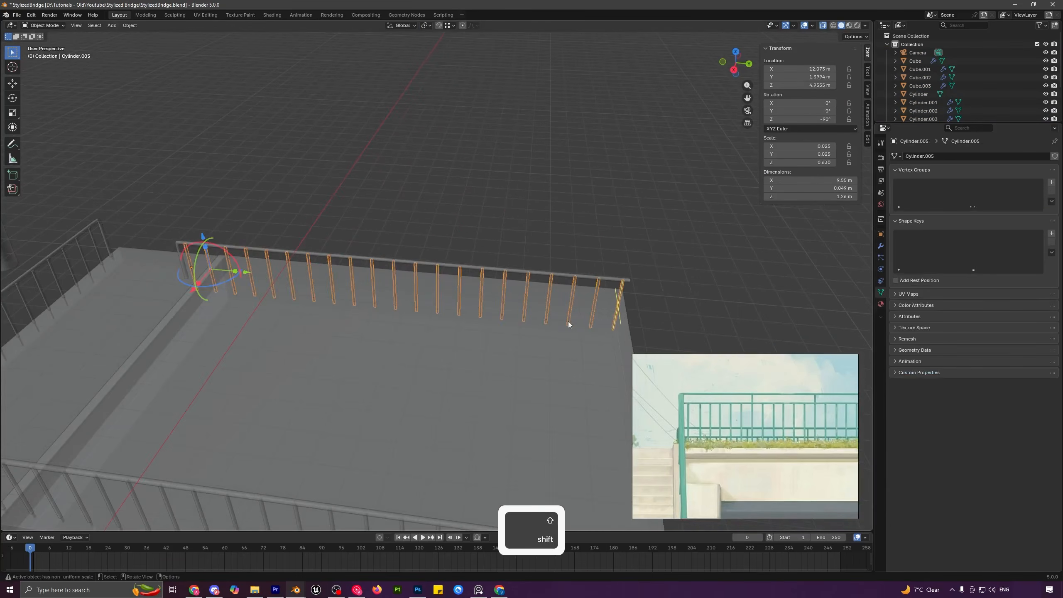
click(880, 248)
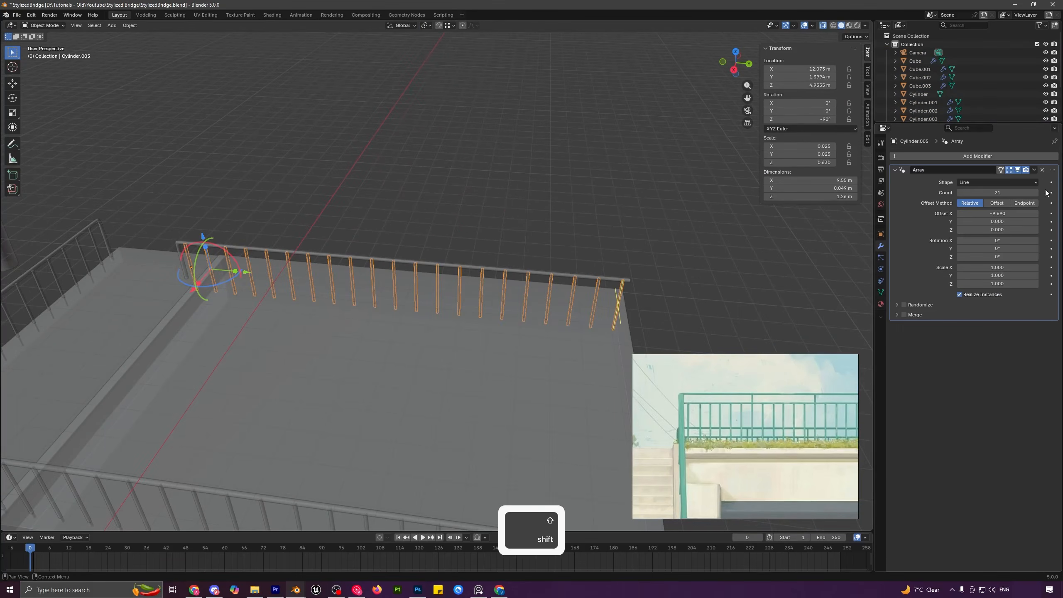
shift+drag(1020, 193, 1038, 192)
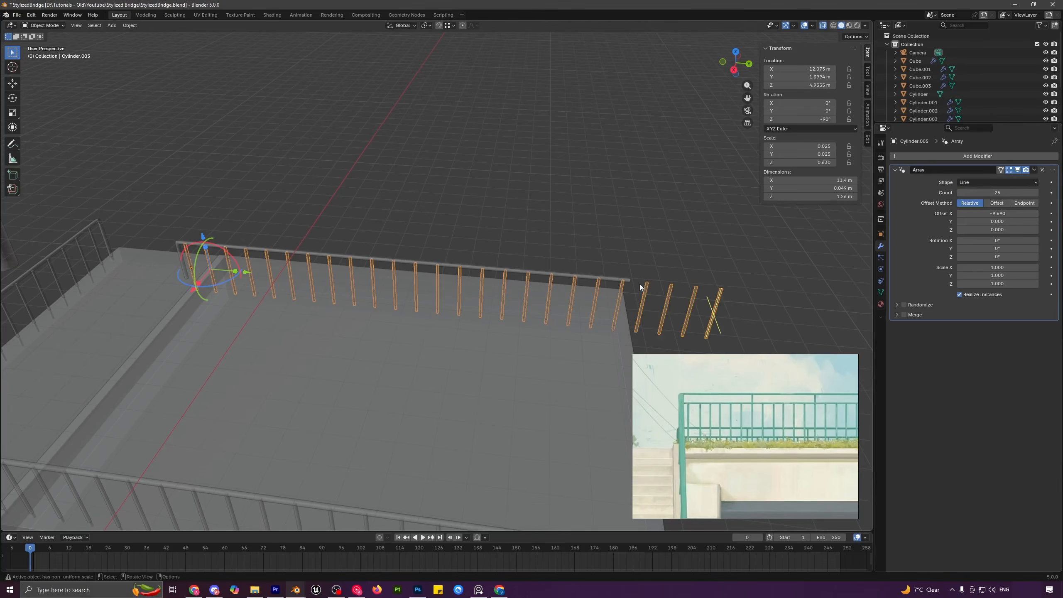
- Move the far-side handrail's bridge-end control point about 3.4 m outward along Y in Edit Mode and return to Object Mode
click(609, 278)
shift+middle_drag(618, 290, 467, 267)
key(Tab)
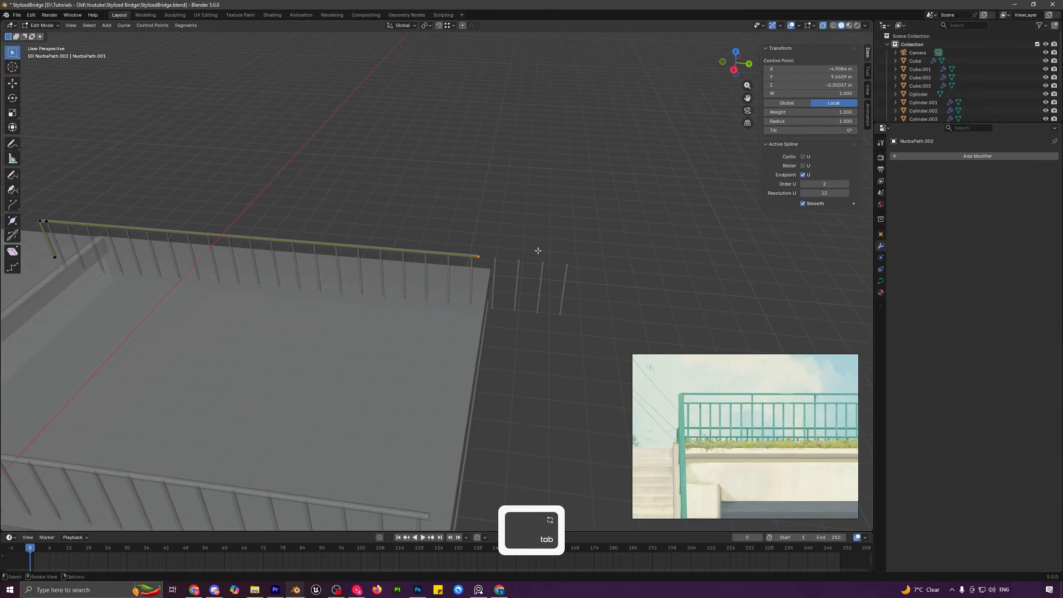
key(g)
key(x)
right_click(537, 249)
key(g)
key(x)
click(702, 269)
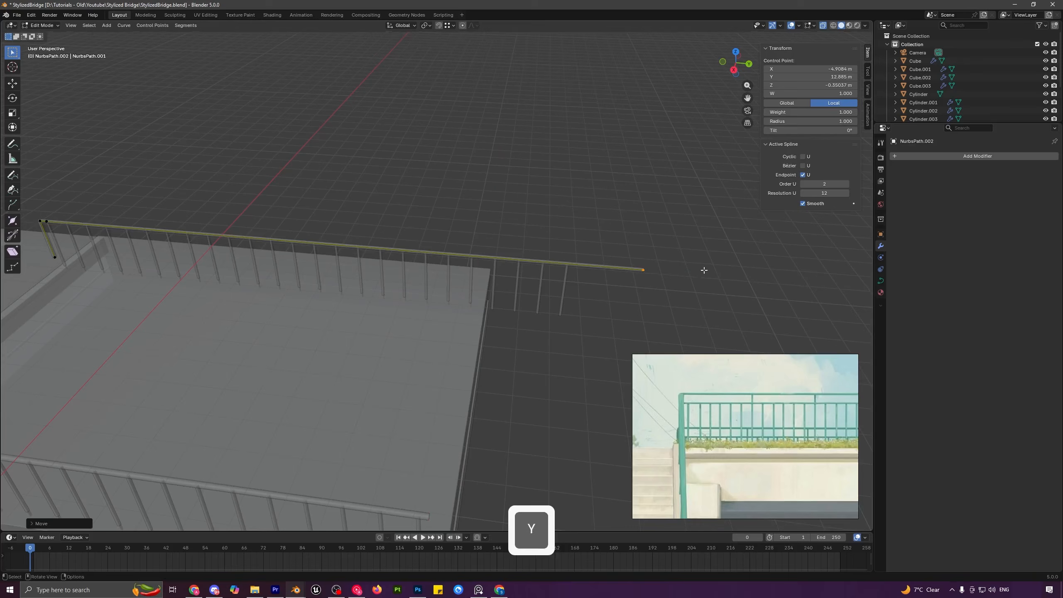
key(Tab)
- Turn off X-ray in camera view and inspect the extended far-side railing with nothing selected
key(KP_0)
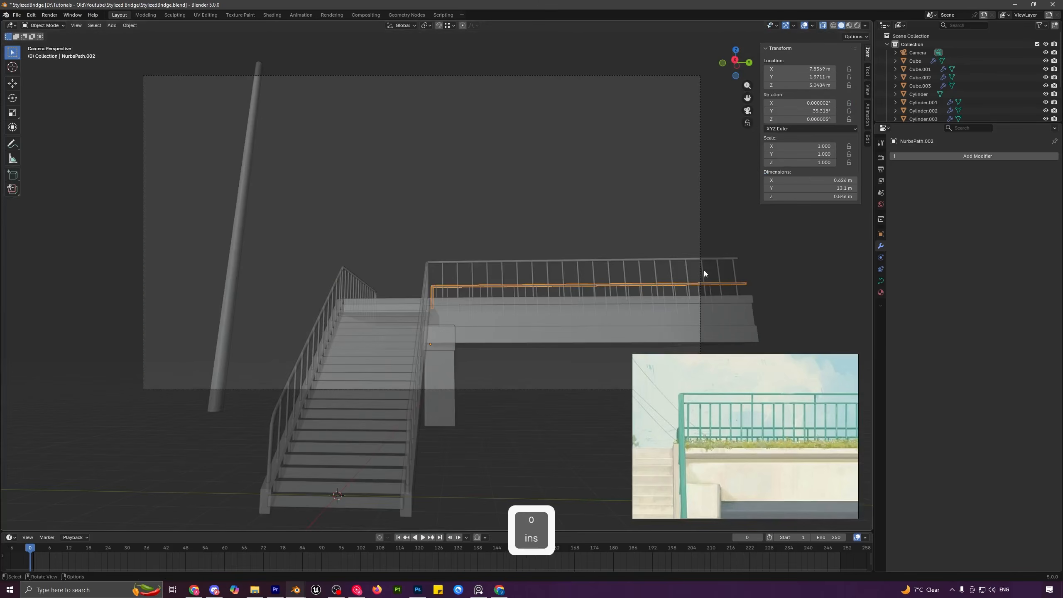
key(a)
key(a)
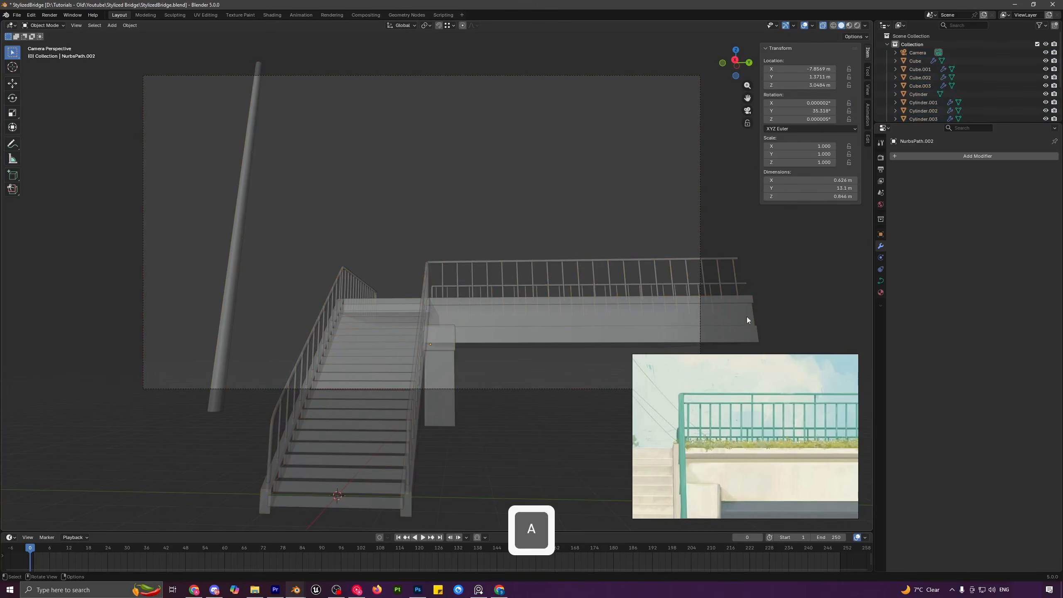
mouse_move(708, 298)
shift+middle_down()
mouse_move(459, 255)
mouse_move(700, 307)
shift+middle_up()
scroll(491, 276, up, 5)
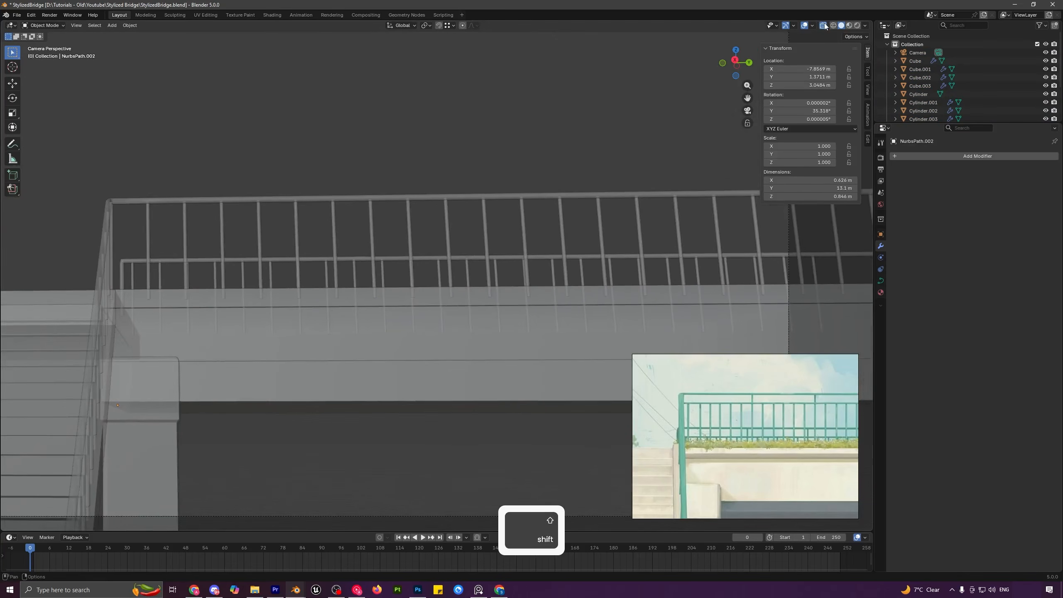
click(823, 26)
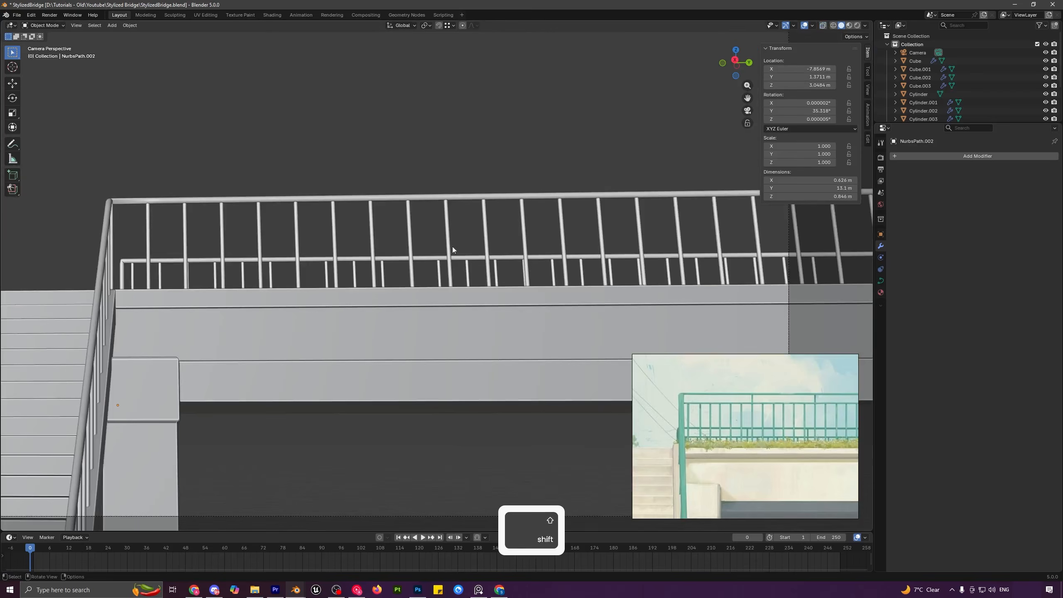
key(a)
key(a)
scroll(454, 249, down, 4)
shift+middle_drag(487, 278, 562, 289)
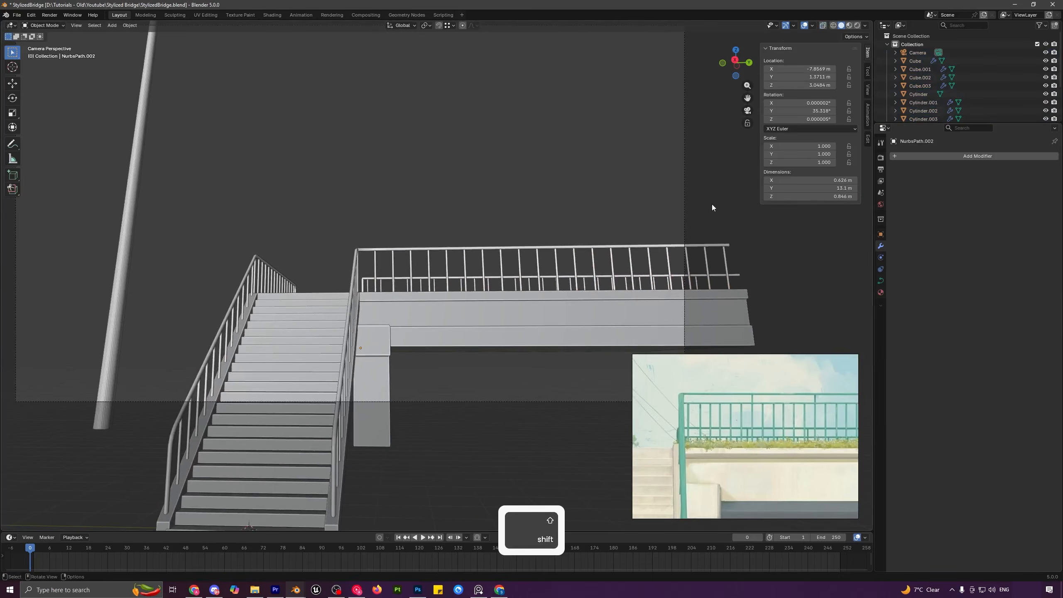
- Compare the model with the reference by temporarily showing the camera's background image, and deselect everything
click(683, 196)
click(880, 269)
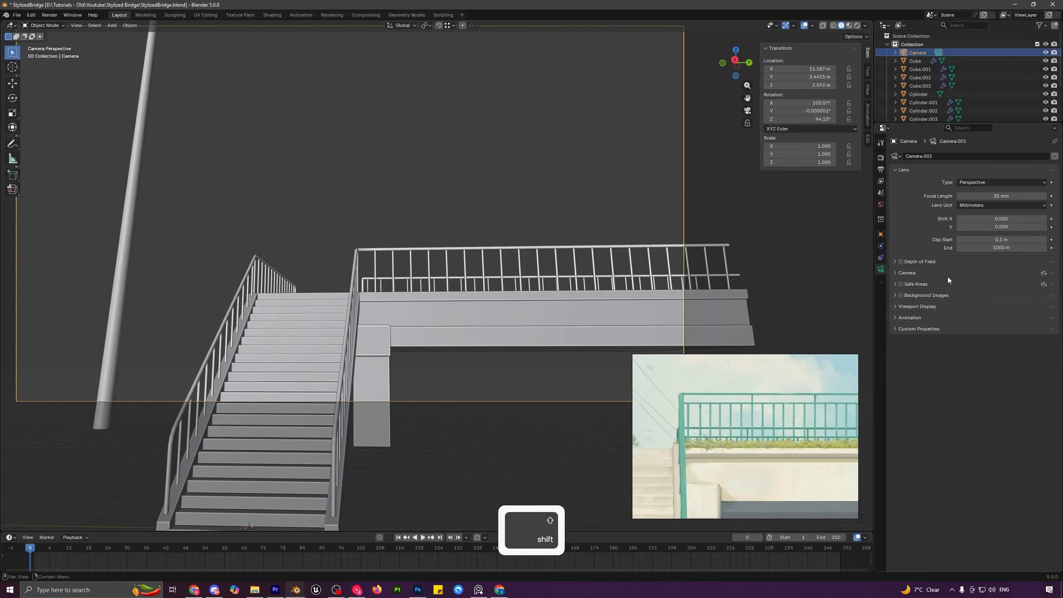
click(900, 295)
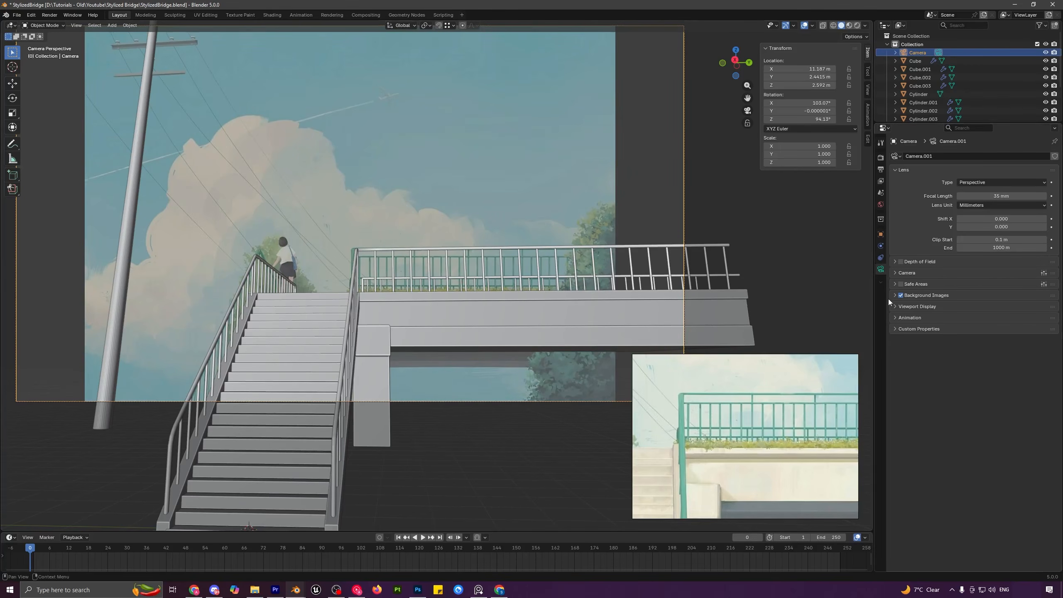
click(901, 295)
key(a)
key(alt+a)
- Apply Shade Auto Smooth to the tall utility pole beside the stairs
scroll(488, 296, down, 3)
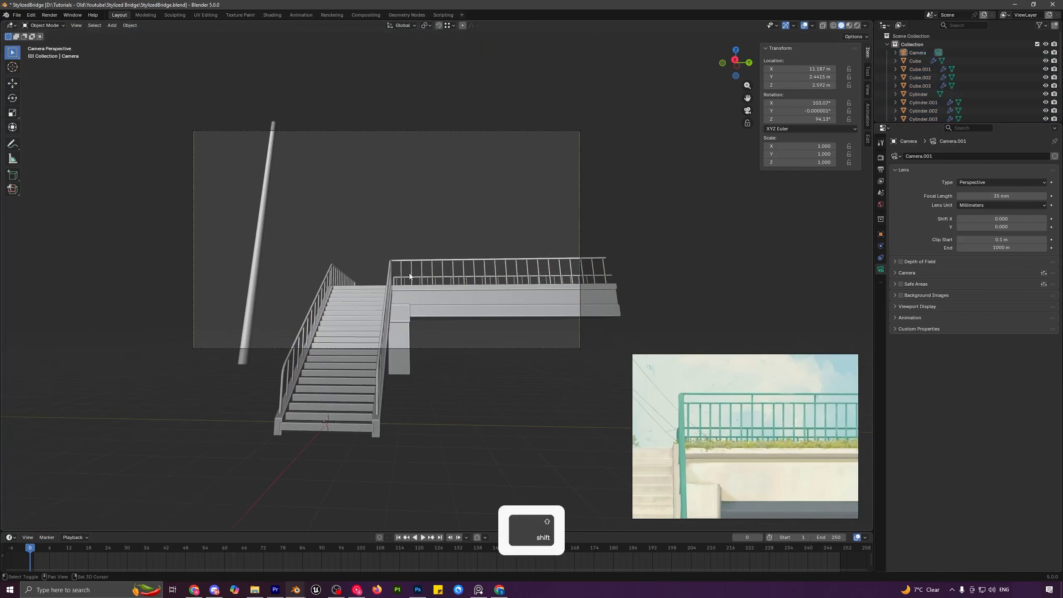
shift+middle_drag(546, 286, 634, 307)
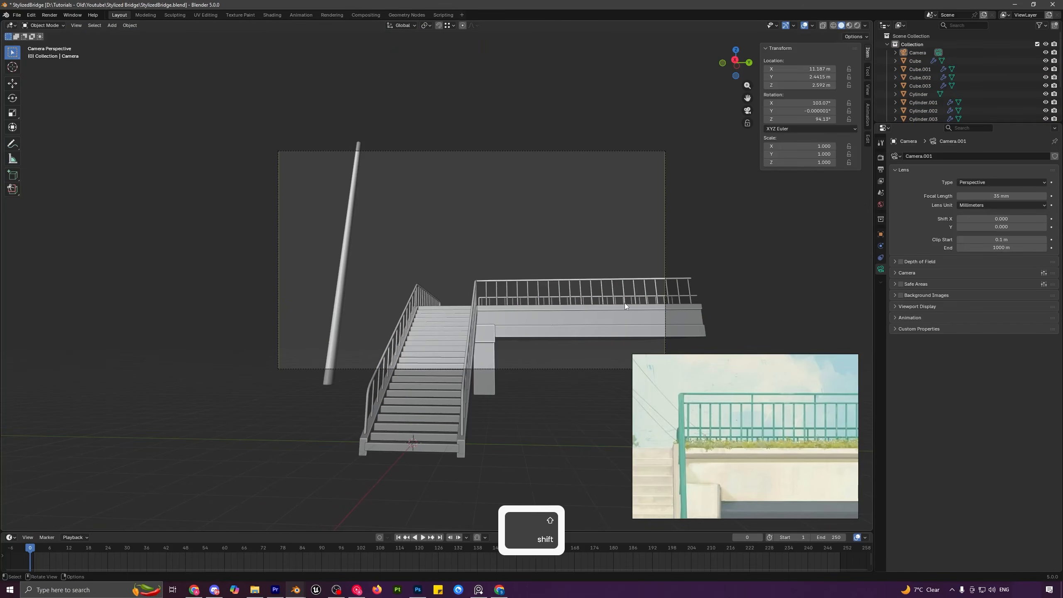
scroll(742, 403, down, 4)
middle_drag(690, 391, 733, 427)
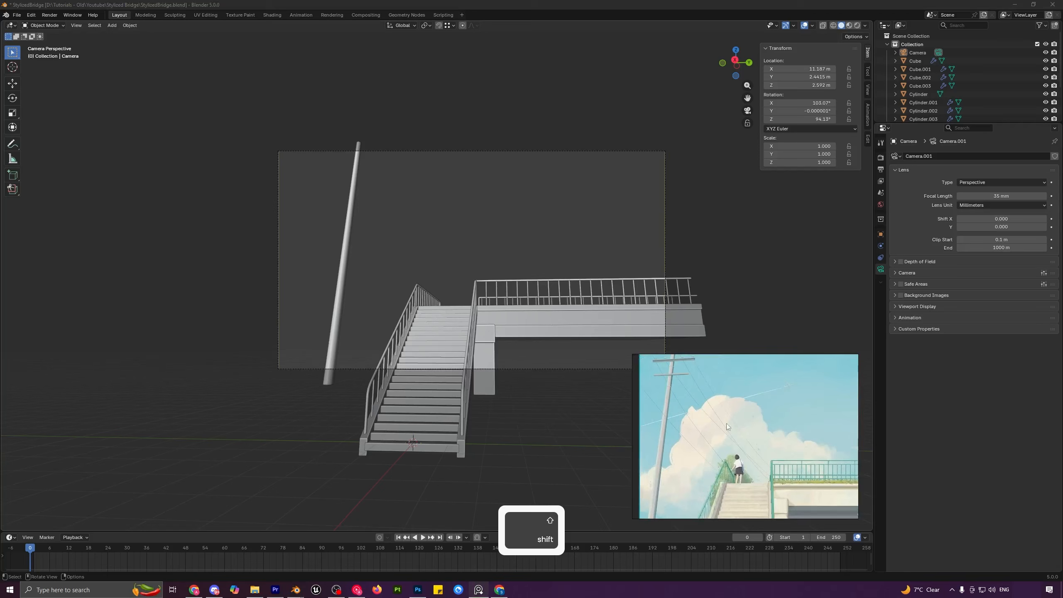
scroll(726, 419, up, 3)
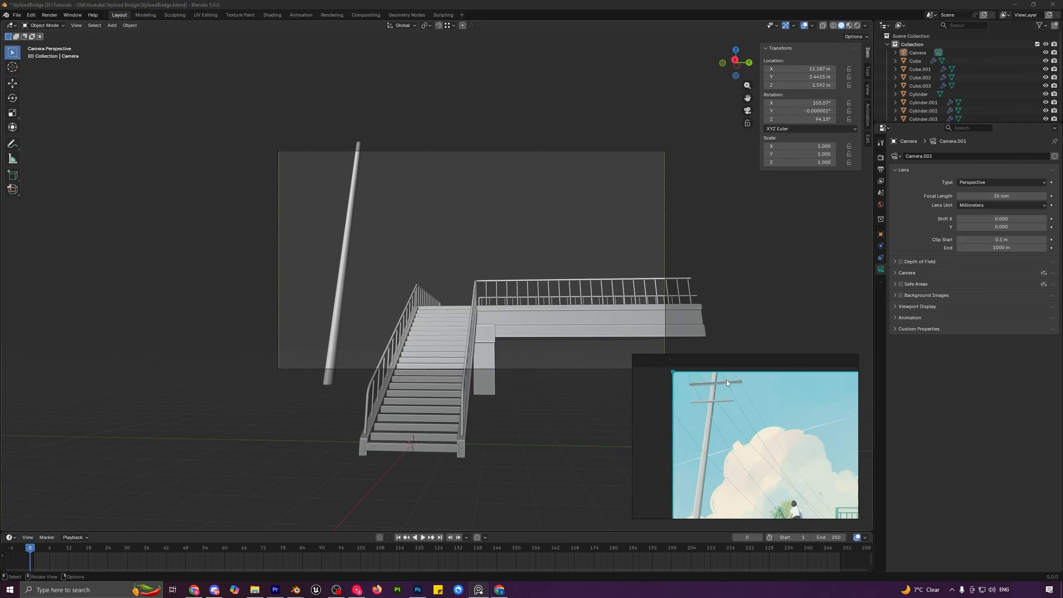
shift+middle_drag(332, 219, 369, 241)
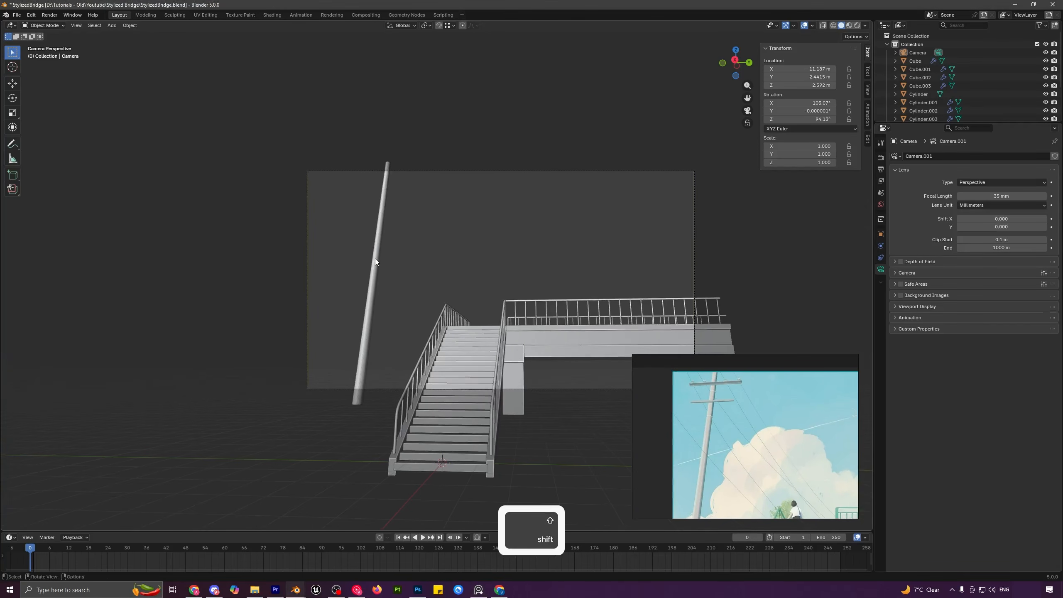
click(375, 258)
scroll(376, 258, up, 3)
middle_drag(371, 292, 429, 402)
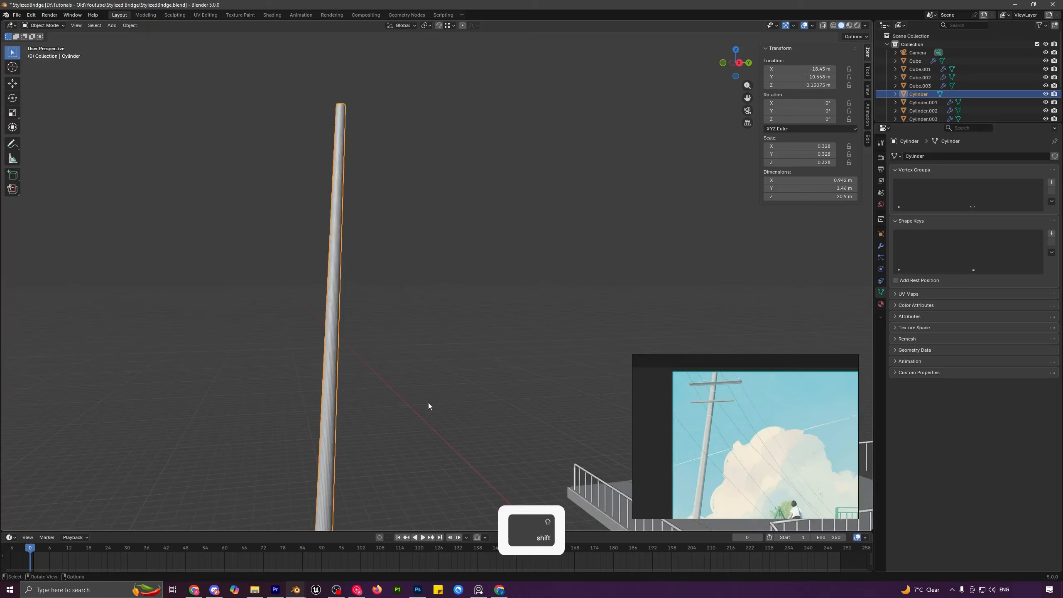
right_click(329, 274)
click(329, 284)
- Snap the 3D cursor to the utility pole's origin and add a cube there
shift+middle_drag(327, 284, 379, 173)
key(shift+s)
click(430, 244)
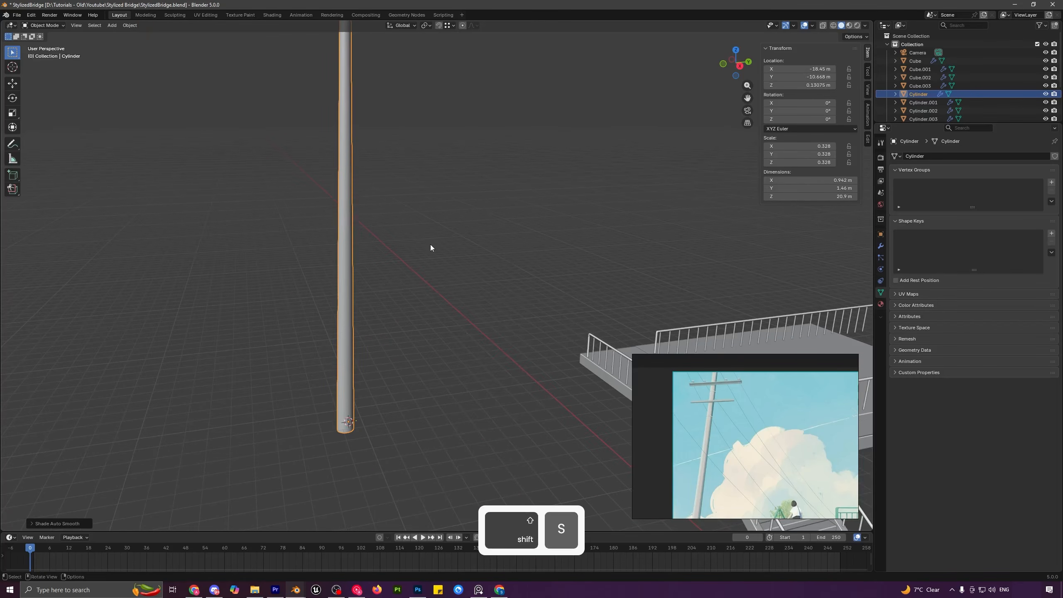
shift+middle_drag(430, 248, 518, 260)
key(shift+a)
mouse_move(456, 201)
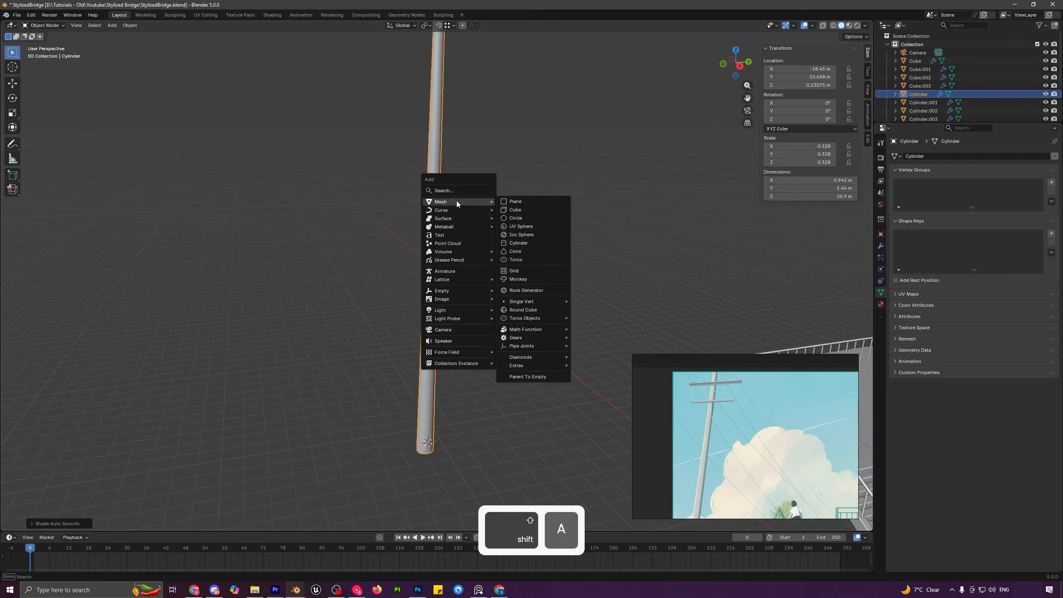
click(512, 210)
- Raise the cube near the pole's top to about 18 m in Z and centre it on the pole in right view
key(g)
key(z)
click(505, 356)
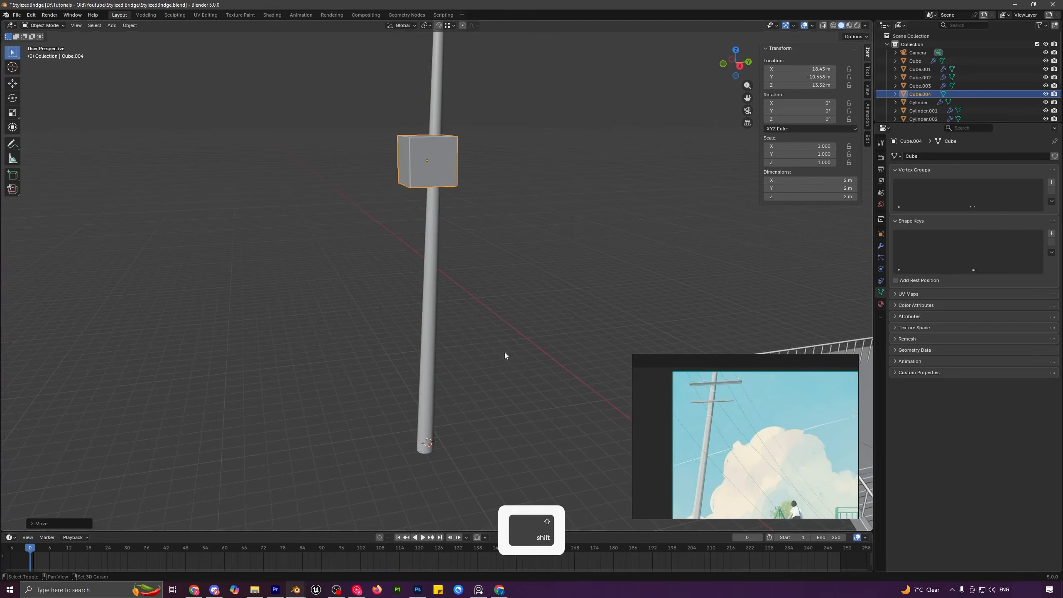
shift+middle_drag(505, 355, 493, 436)
key(g)
key(z)
click(500, 235)
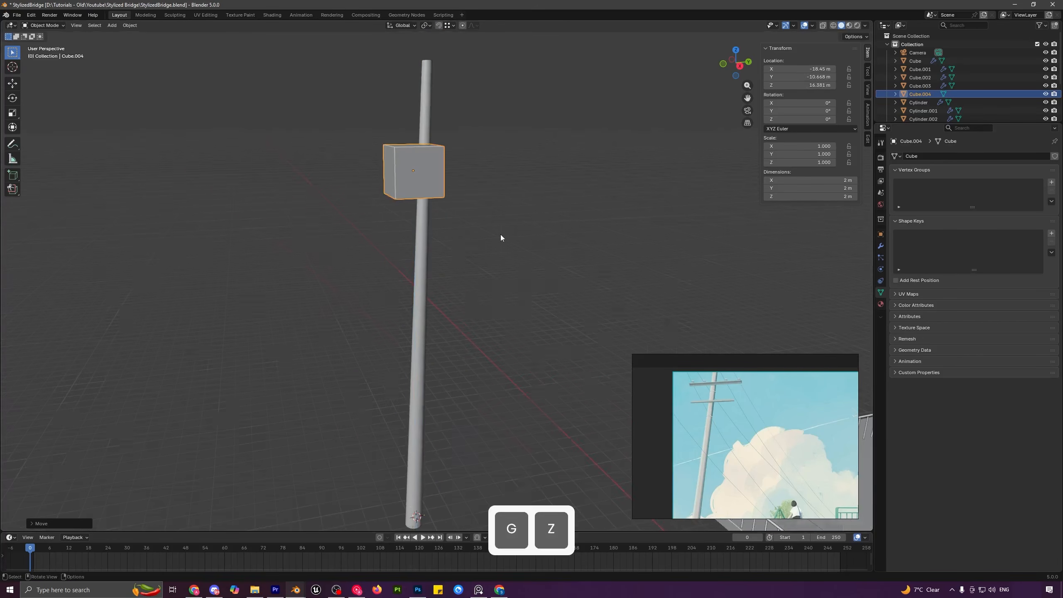
key(KP_3)
key(g)
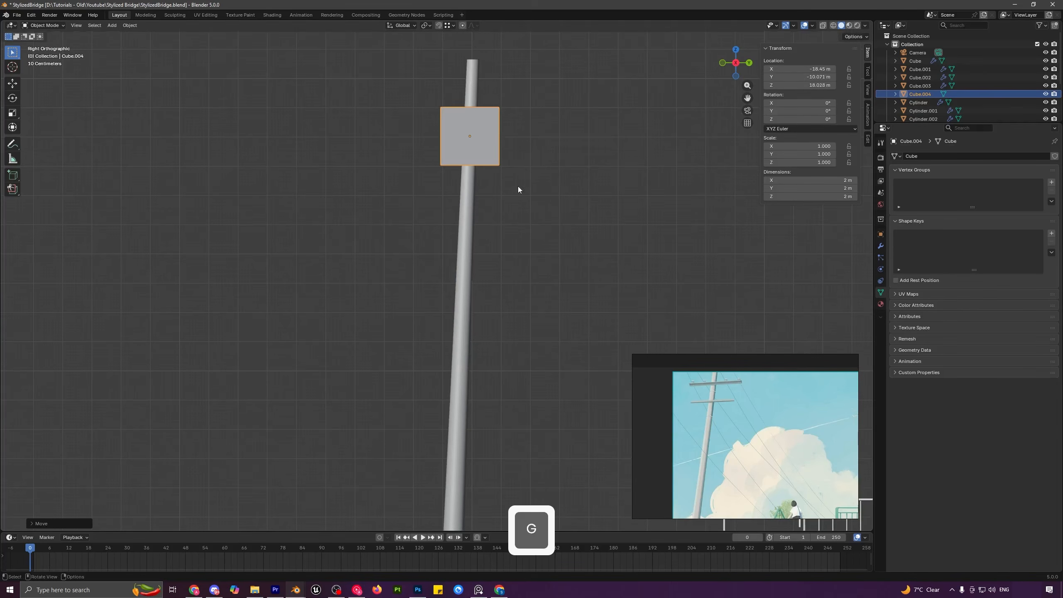
- Scale the cube into a crossarm about 0.17 m in X, 3 m in Y and 0.25 m in Z
key(s)
key(z)
click(481, 133)
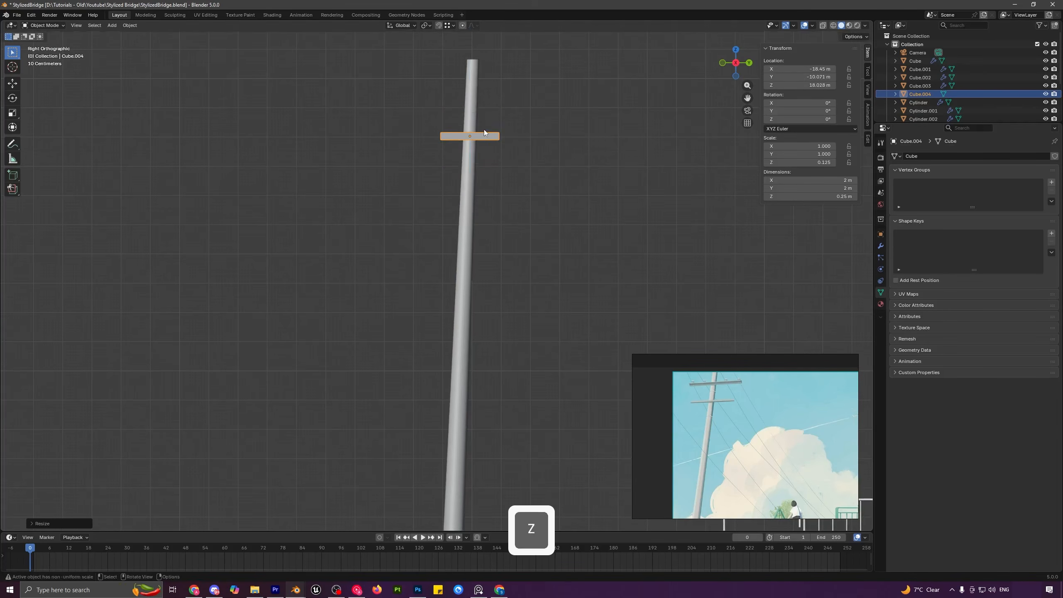
key(s)
key(y)
click(714, 152)
middle_drag(714, 152, 548, 230)
key(s)
key(x)
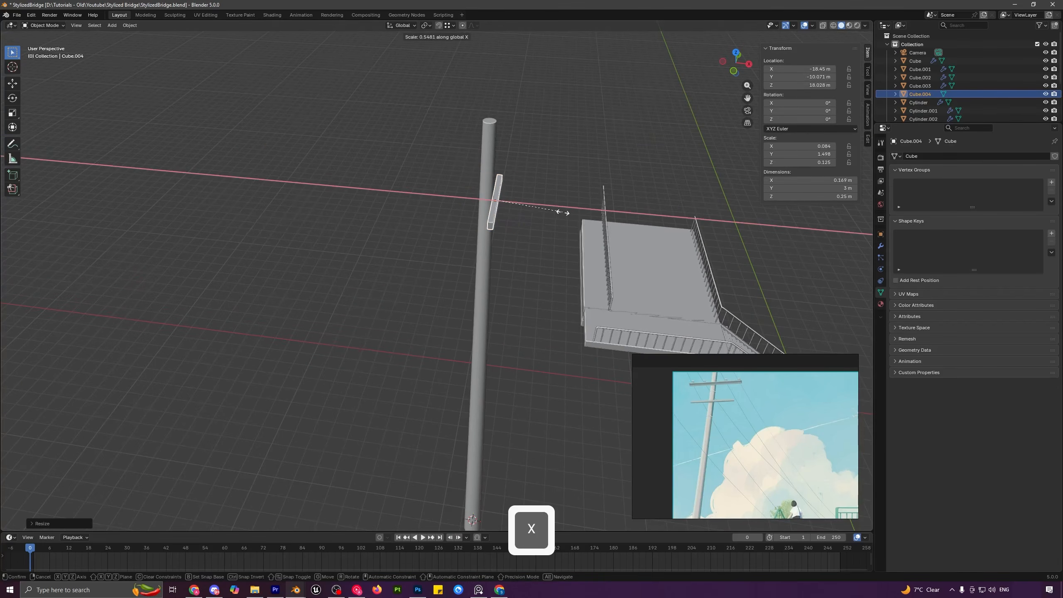
click(553, 204)
- Show the camera's background image and lower the crossarm to about 17 m in Z, onto the reference's lower crossarm
key(KP_0)
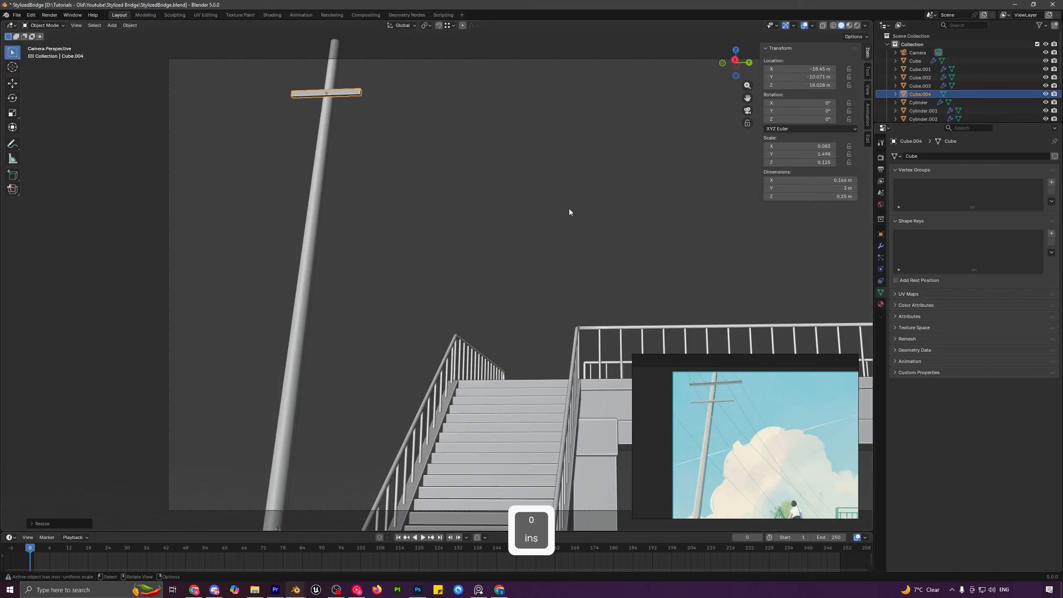
click(695, 60)
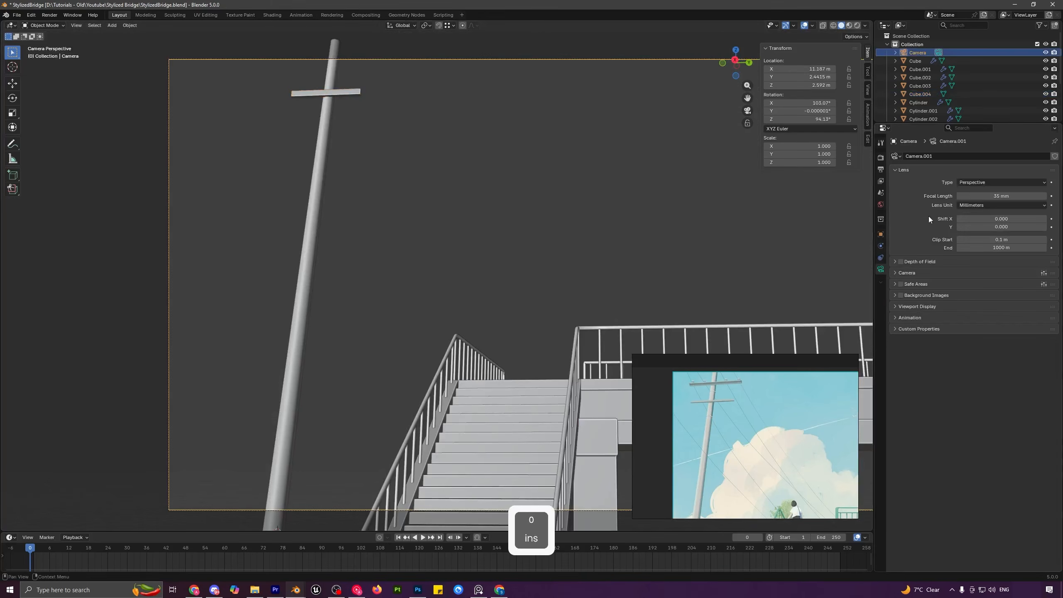
click(901, 295)
shift+middle_drag(407, 180, 512, 207)
click(453, 119)
key(g)
key(z)
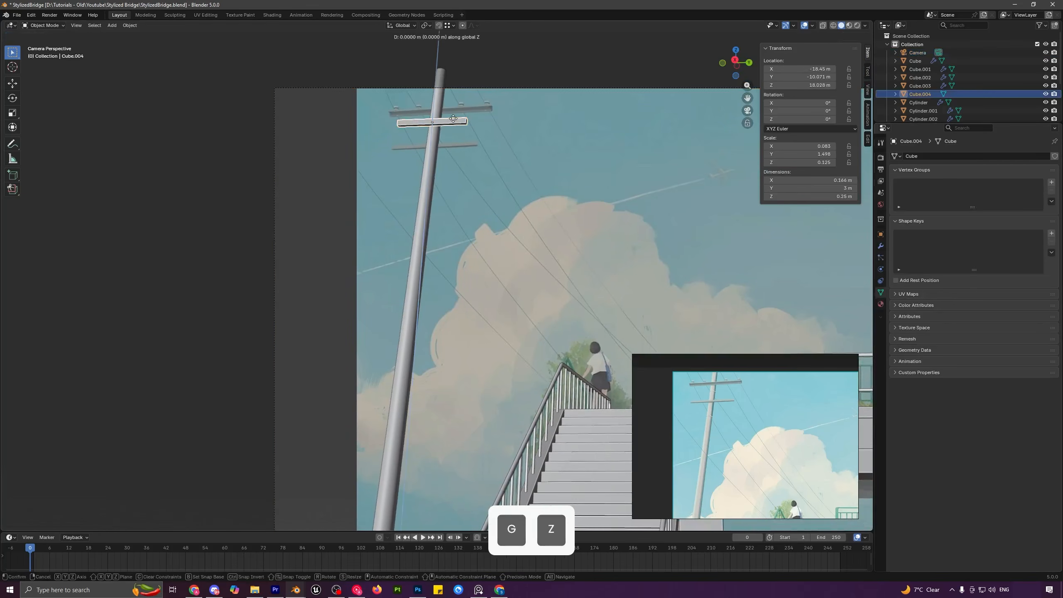
click(459, 142)
- Thin the crossarm to about 0.135 m in Z and nudge it slightly down to fit the reference's lower crossarm
key(s)
key(z)
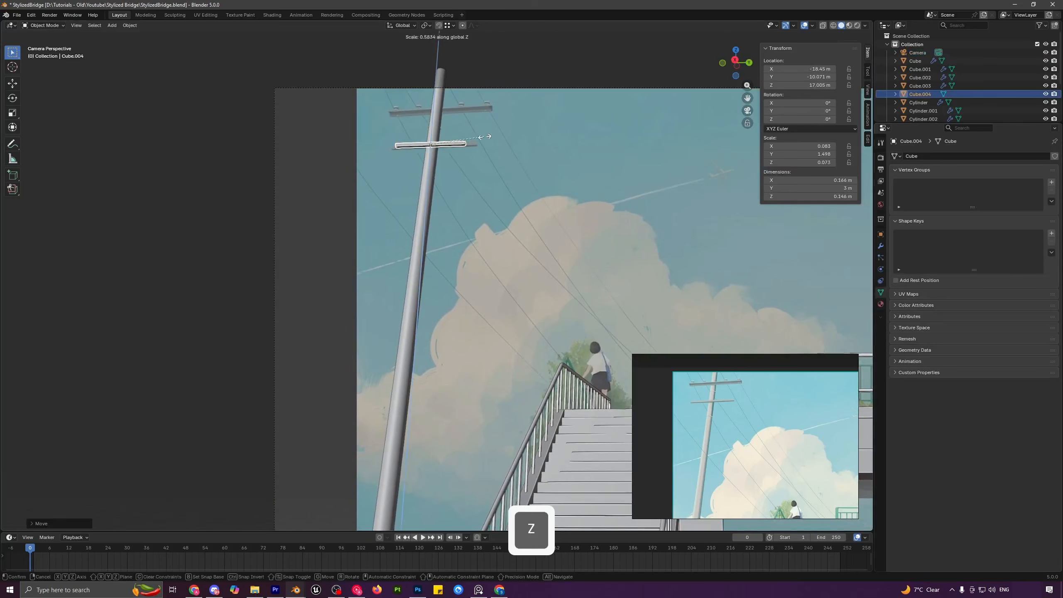
click(481, 138)
key(g)
key(z)
click(489, 146)
- Lengthen the crossarm to about 3.63 m in Y and shift it about 0.17 m along Y to match the reference
key(s)
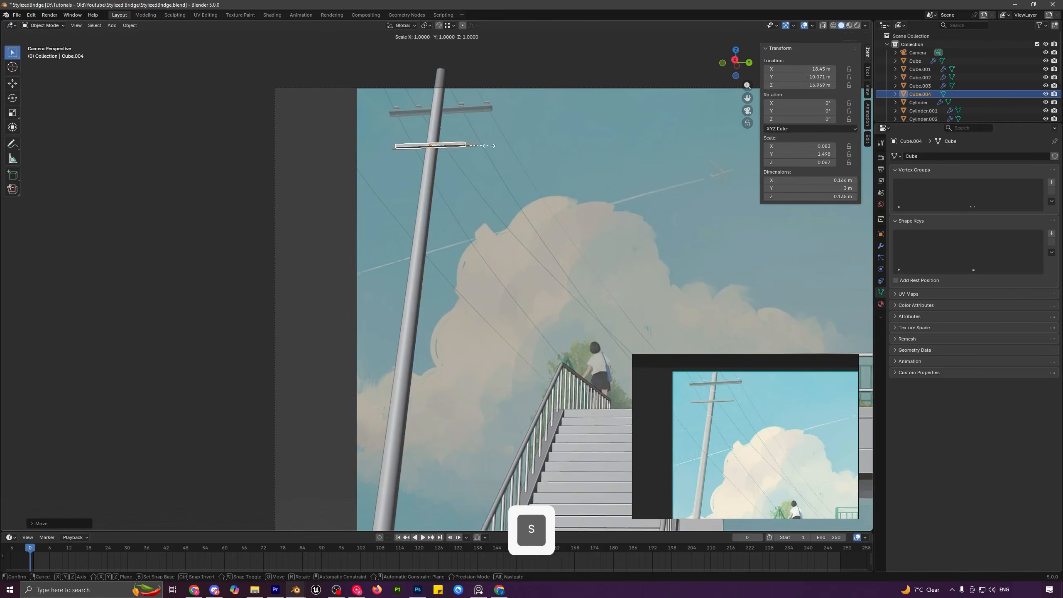
key(y)
key(shift)
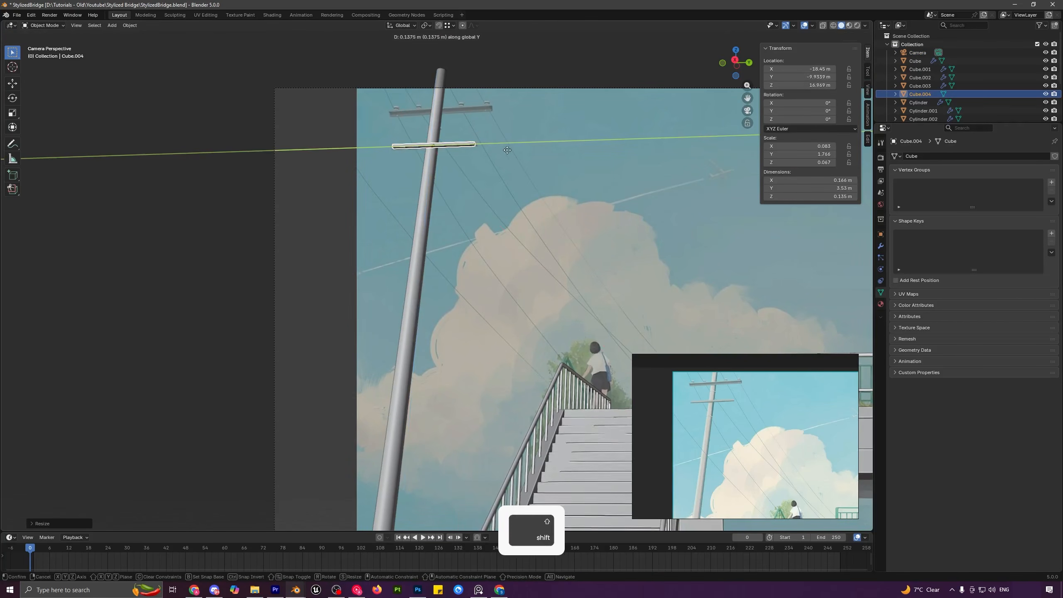
click(517, 153)
key(s)
key(y)
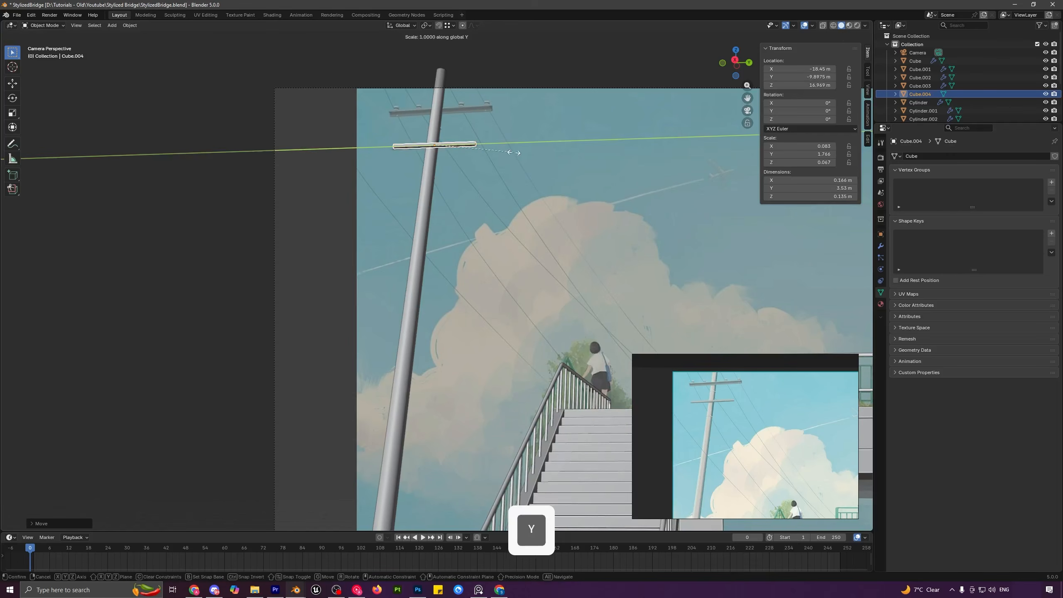
click(516, 153)
- Duplicate the lower crossarm and raise the copy about 1.66 m in Z onto the reference's upper crossarm
key(a)
scroll(515, 154, down, 4)
scroll(490, 167, up, 7)
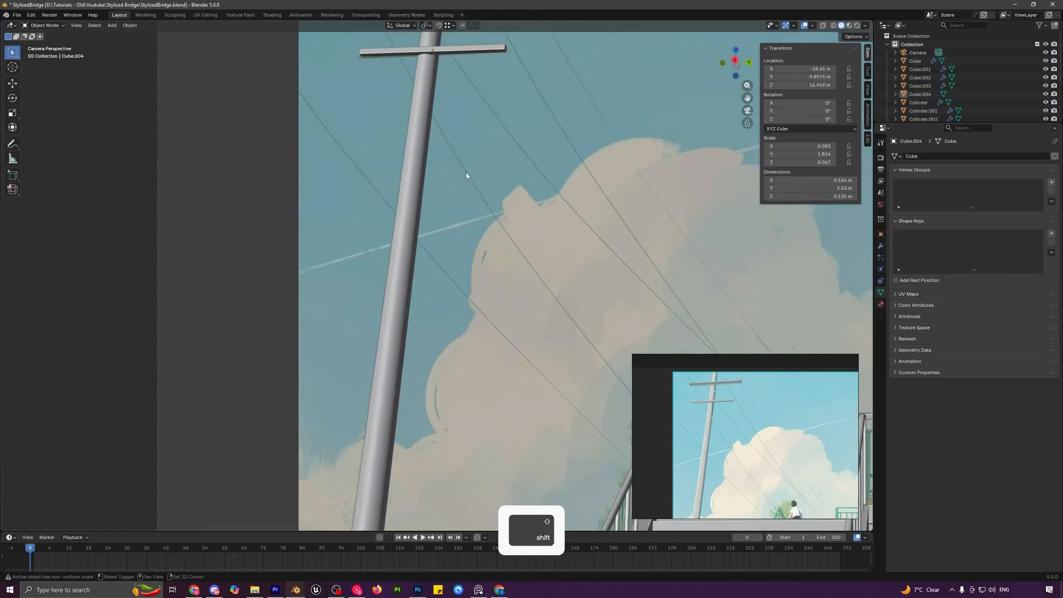
shift+middle_drag(466, 173, 449, 274)
click(457, 163)
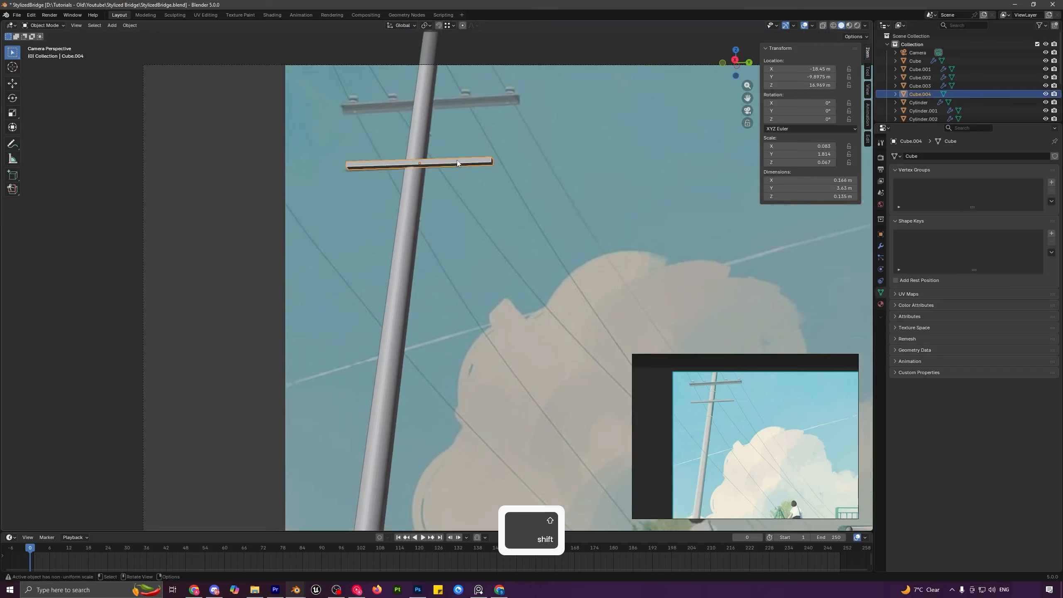
key(shift+d)
key(z)
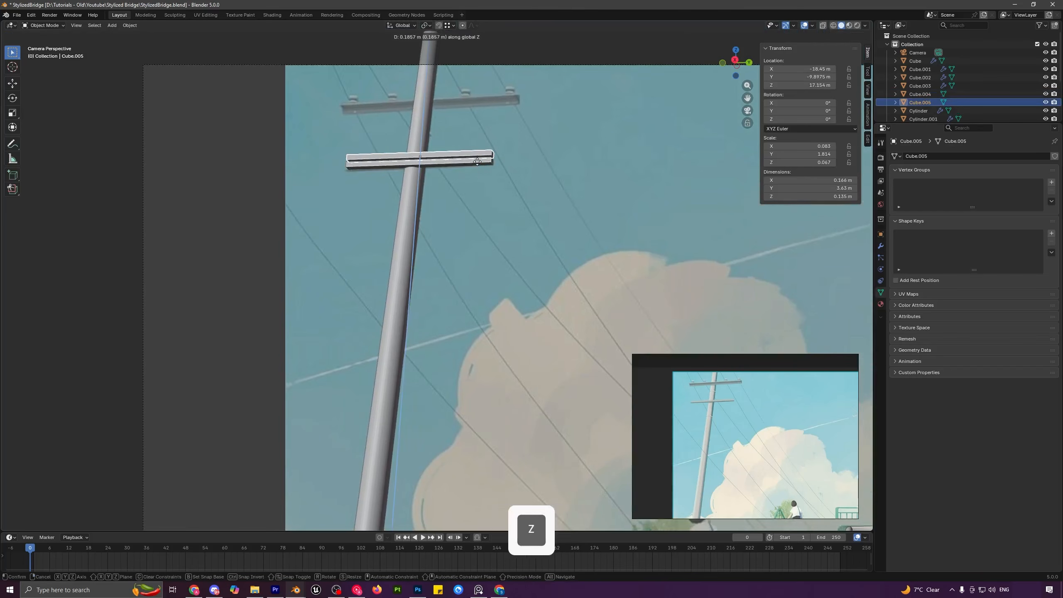
click(489, 121)
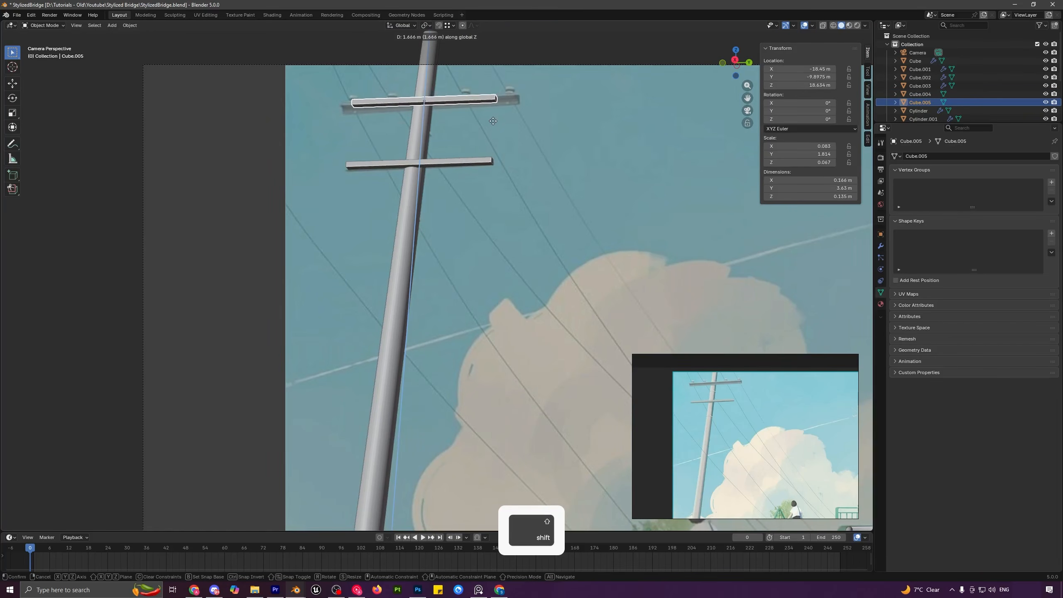
- Scale the upper crossarm to about 4.62 m in Y and 0.174 m in Z, and lower it slightly to about 18.59 m
key(s)
key(y)
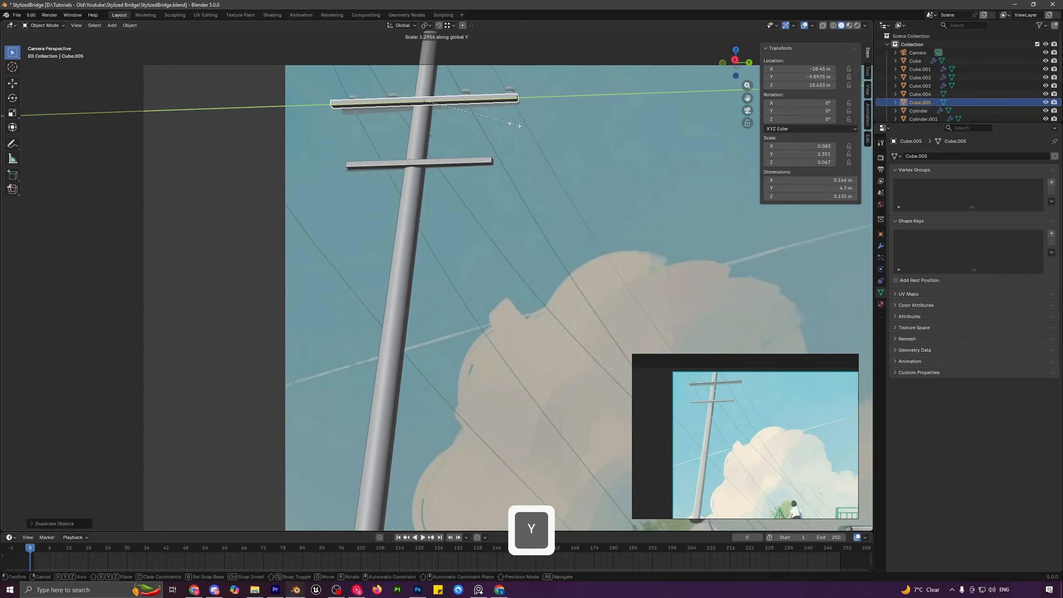
click(513, 127)
key(s)
key(z)
click(531, 130)
key(g)
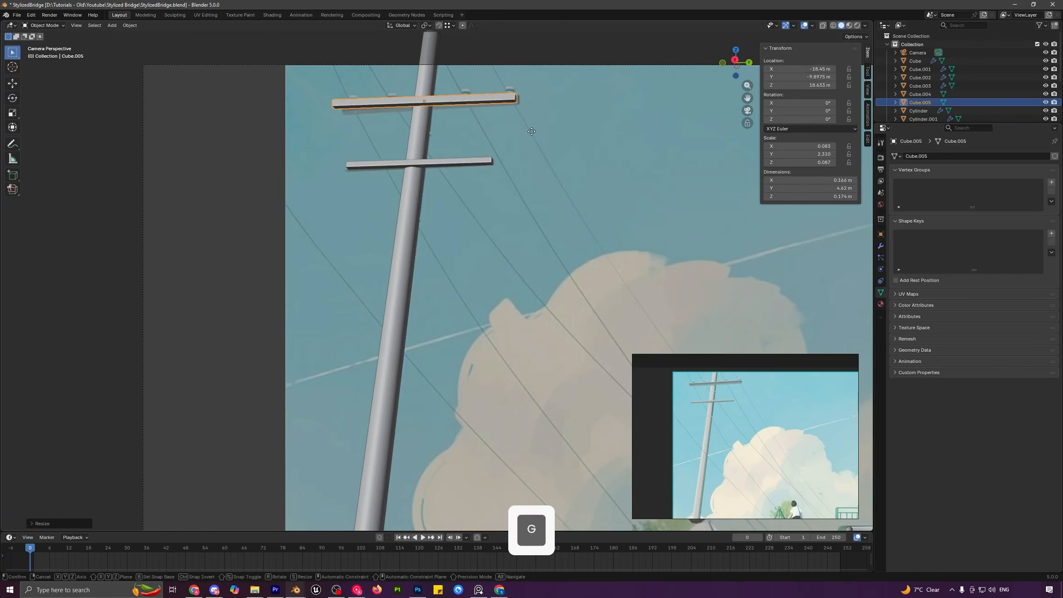
key(z)
click(534, 145)
- Delete the upper crossarm's lower back edge and its end faces, leaving an open L-shaped profile
middle_drag(518, 118, 412, 209)
shift+middle_drag(412, 209, 484, 297)
key(Tab)
key(2)
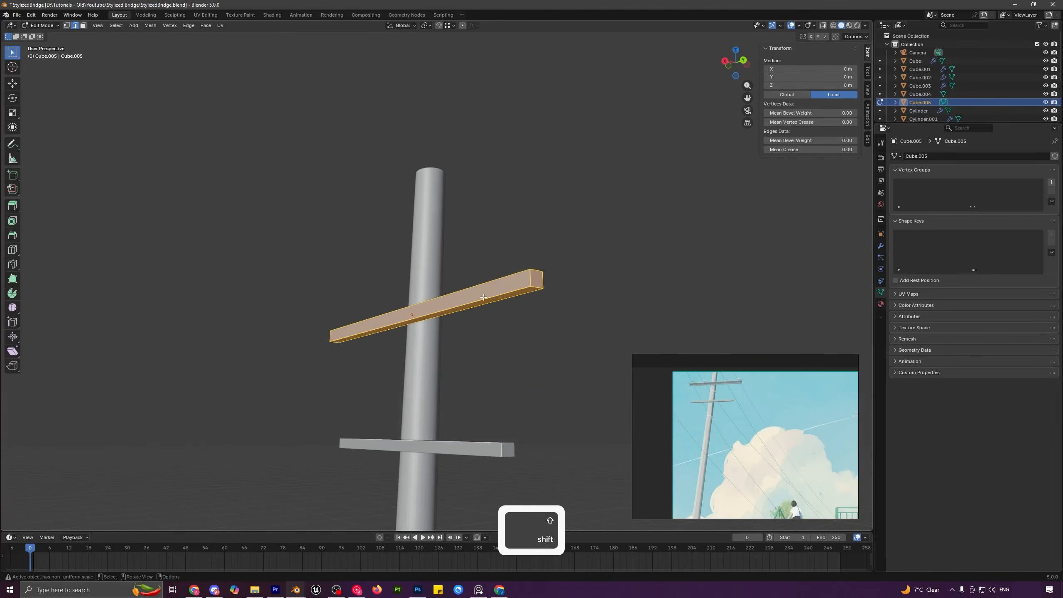
click(483, 296)
key(x)
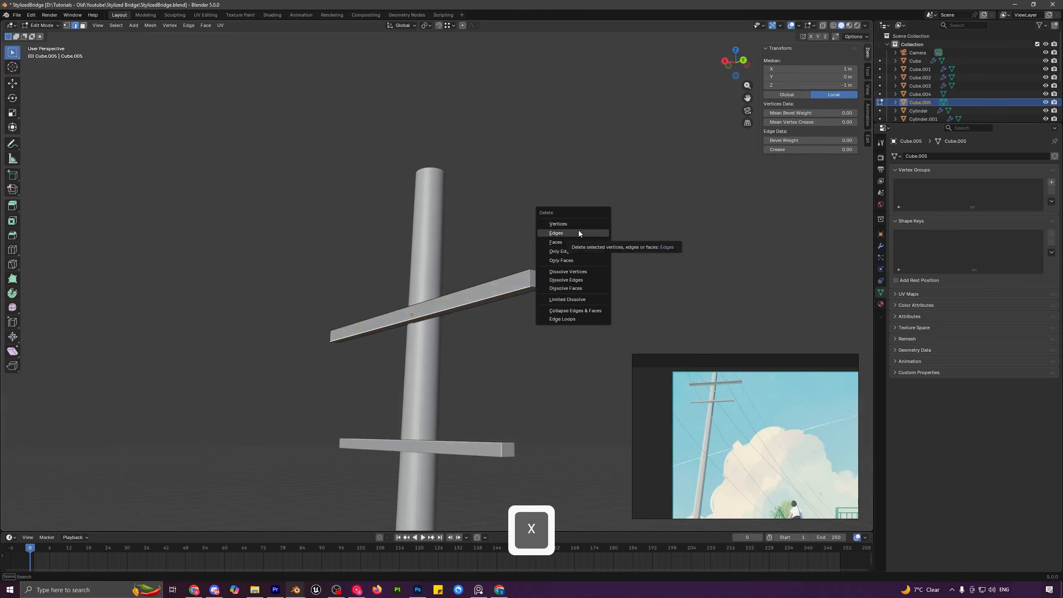
click(579, 233)
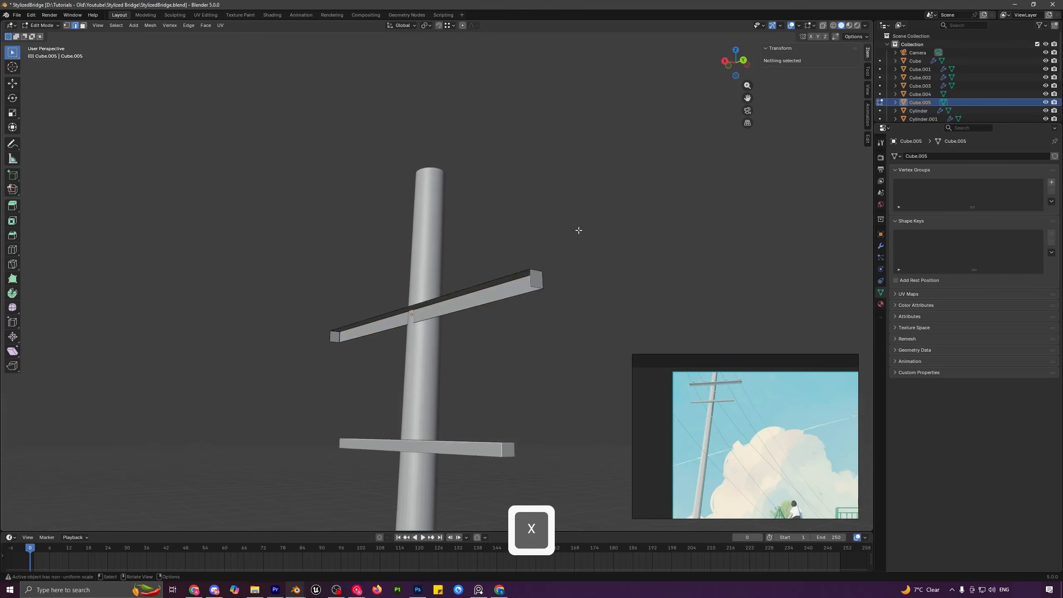
click(539, 293)
key(x)
click(566, 253)
key(Tab)
- Shift the L-shaped upper crossarm along X to about -18.42 m, against the pole
middle_drag(460, 292, 546, 265)
key(g)
key(x)
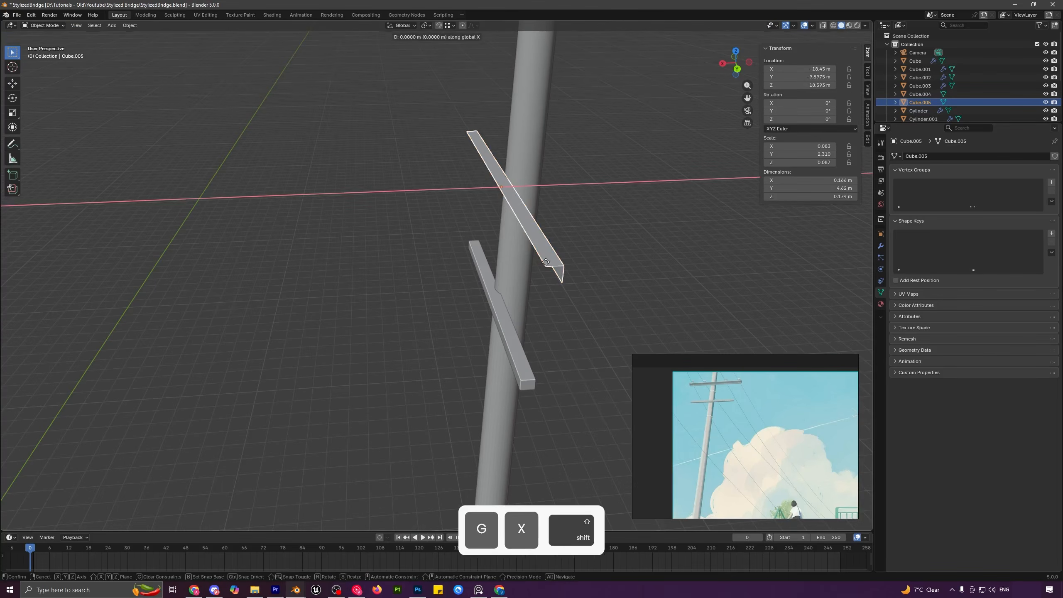
click(550, 281)
key(a)
key(a)
- Move the L-profile's outer edges in Z and X to make the upper crossarm about 0.22 m tall and 0.316 m deep
scroll(724, 460, up, 4)
middle_drag(728, 361, 752, 488)
middle_drag(714, 431, 732, 471)
middle_drag(703, 381, 711, 388)
middle_drag(628, 317, 484, 260)
key(Tab)
click(481, 296)
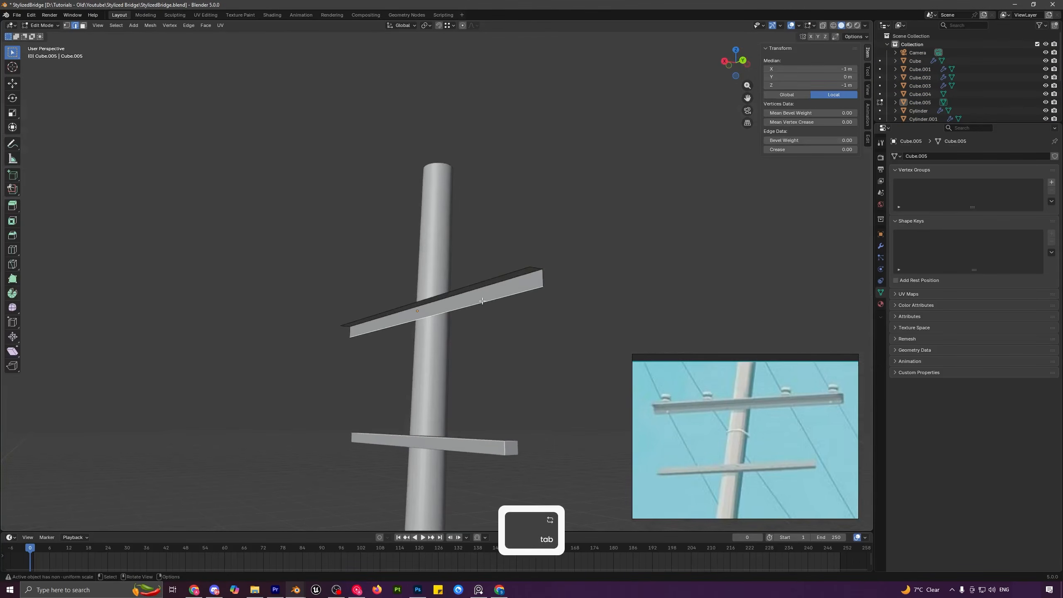
key(g)
key(z)
key(g)
key(x)
right_click(452, 298)
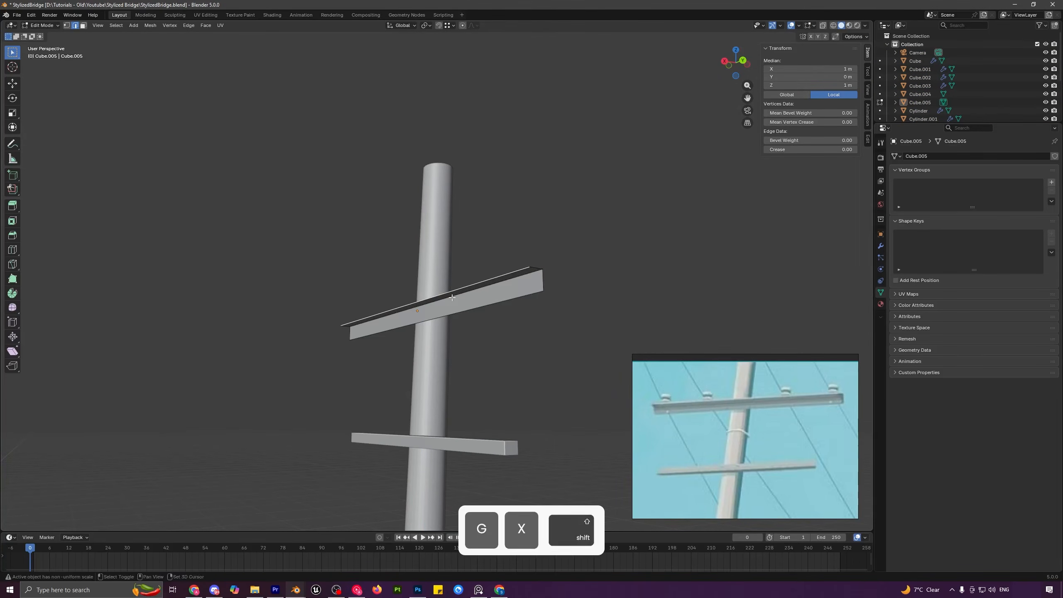
key(g)
key(x)
shift+click(385, 261)
key(Tab)
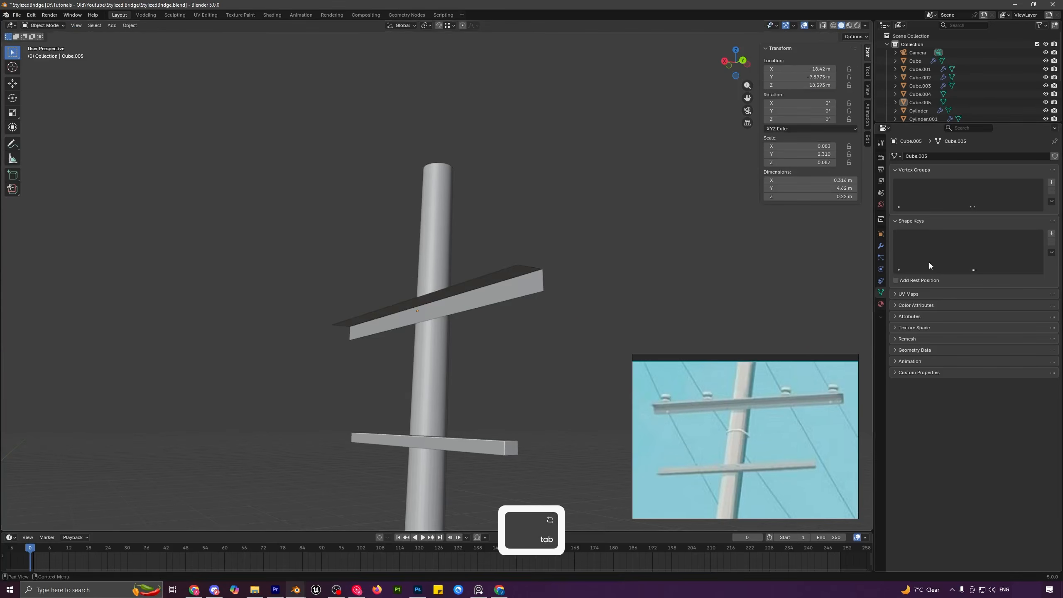
- Add a Solidify modifier to the upper crossarm and apply the object's scale
click(881, 246)
click(923, 155)
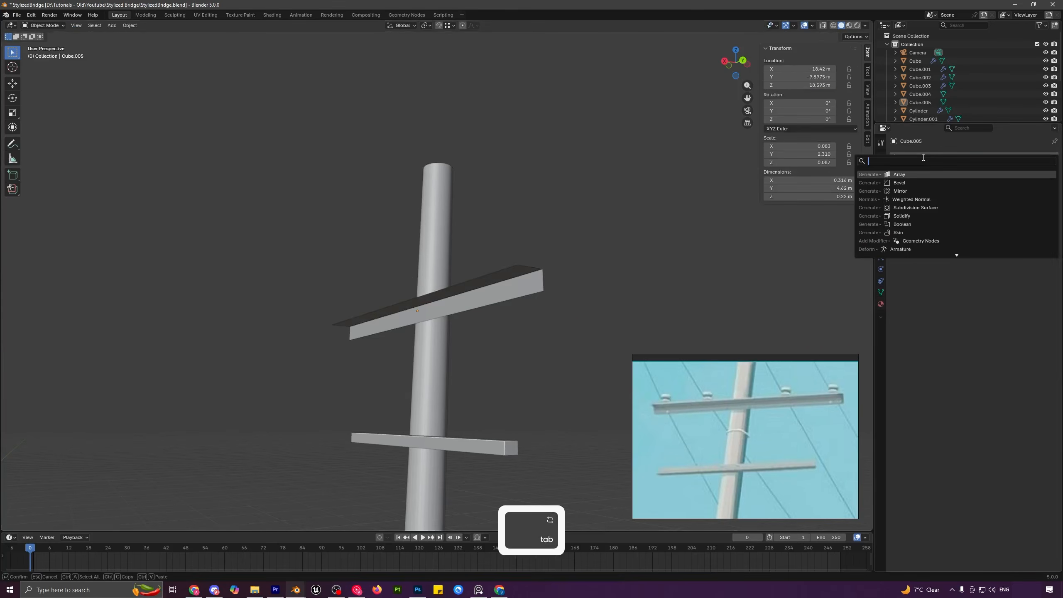
click(915, 216)
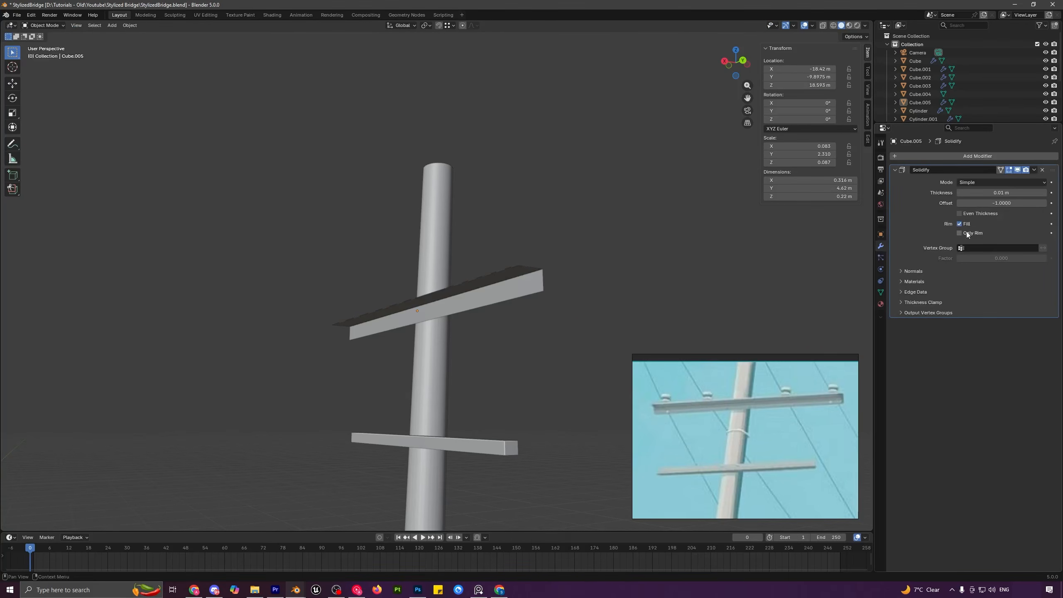
key(Tab)
key(Tab)
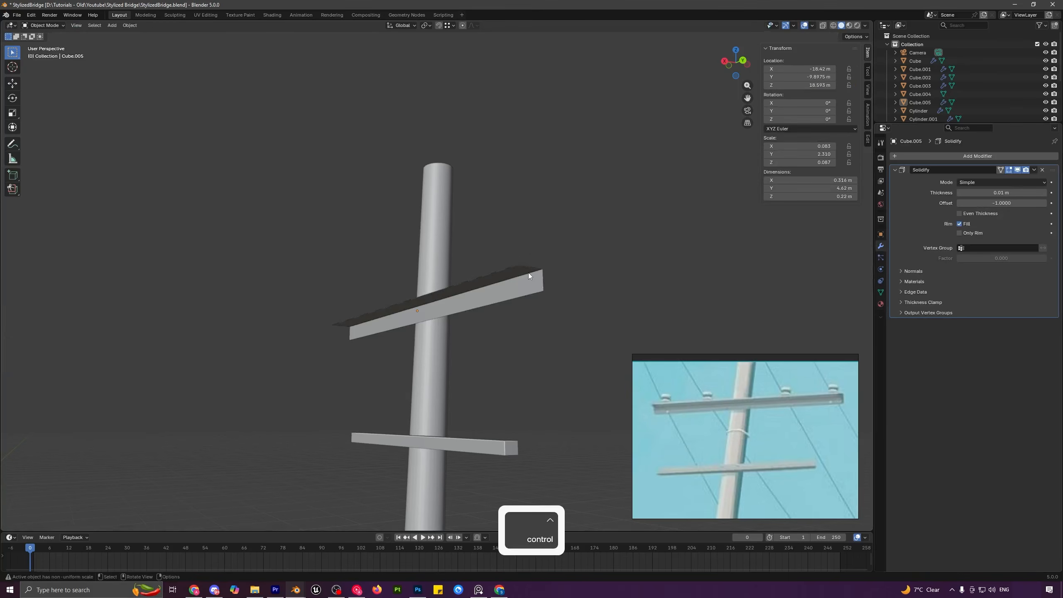
click(528, 272)
key(ctrl+a)
click(535, 289)
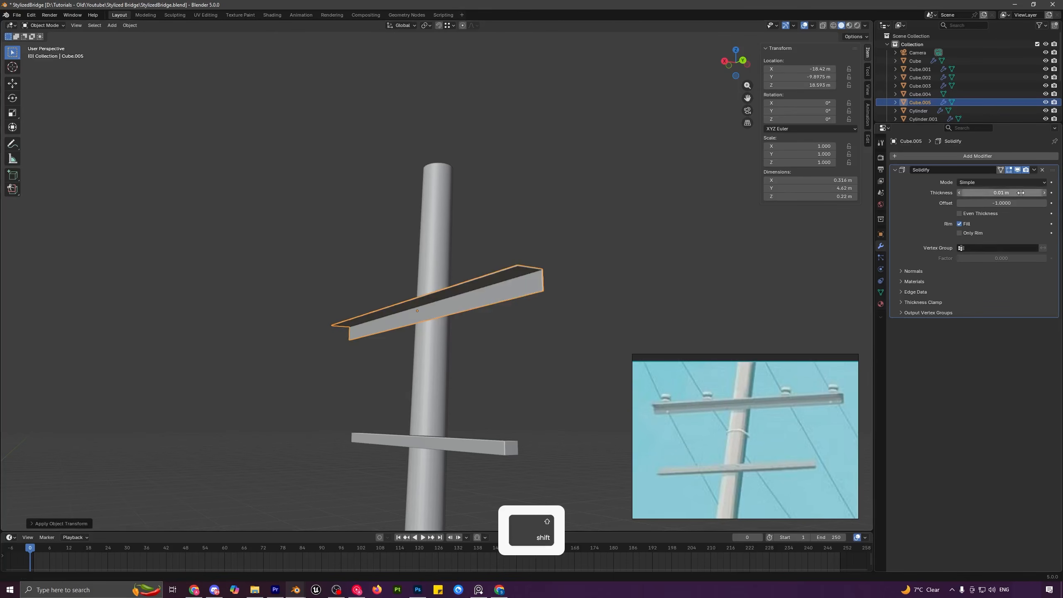
- Set the upper crossarm's Solidify thickness to about 0.046 m and enable Even Thickness
shift+drag(992, 192, 1015, 193)
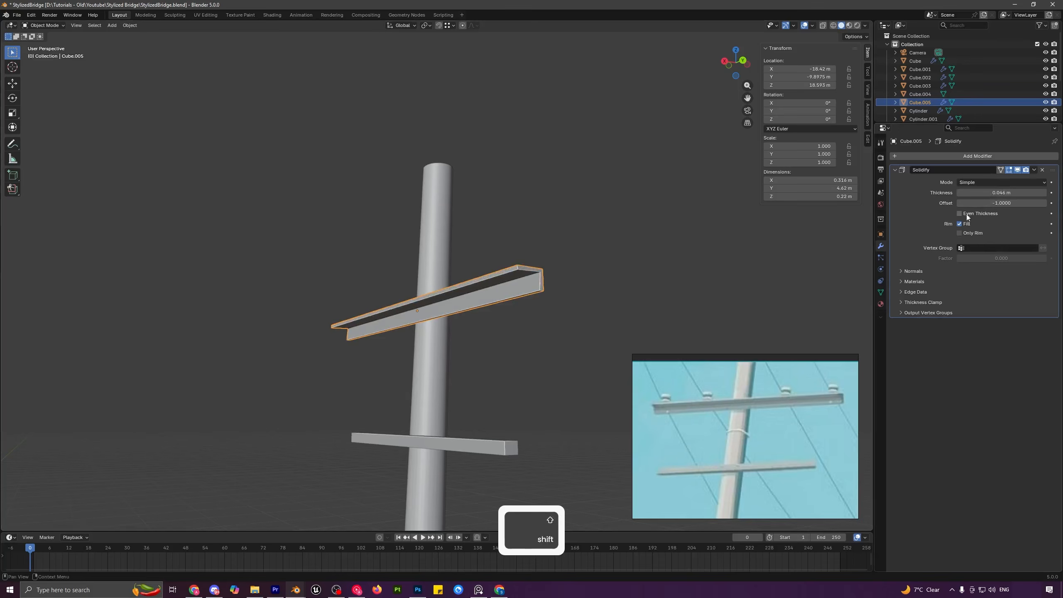
key(a)
key(a)
scroll(448, 304, down, 3)
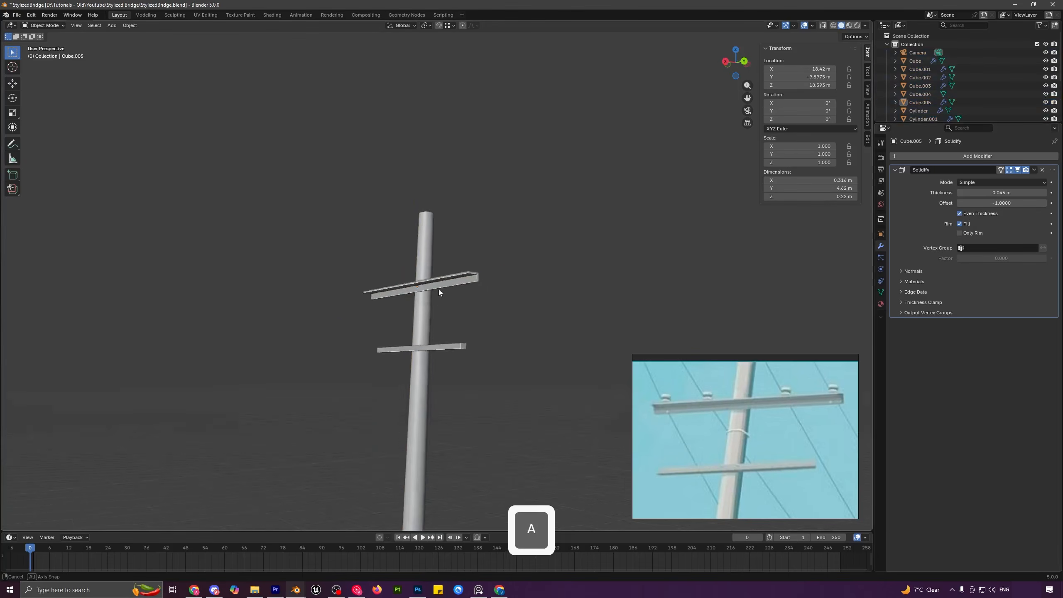
- Add a Bevel modifier to the upper crossarm and apply the object's scale again
middle_drag(438, 289, 491, 312)
shift+middle_drag(383, 306, 464, 296)
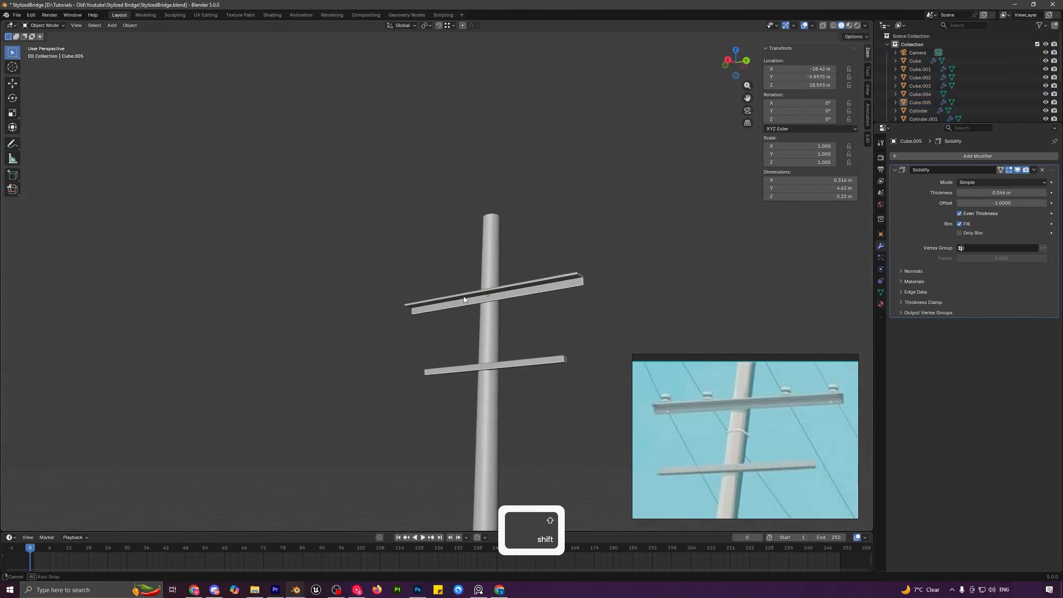
click(915, 155)
click(914, 189)
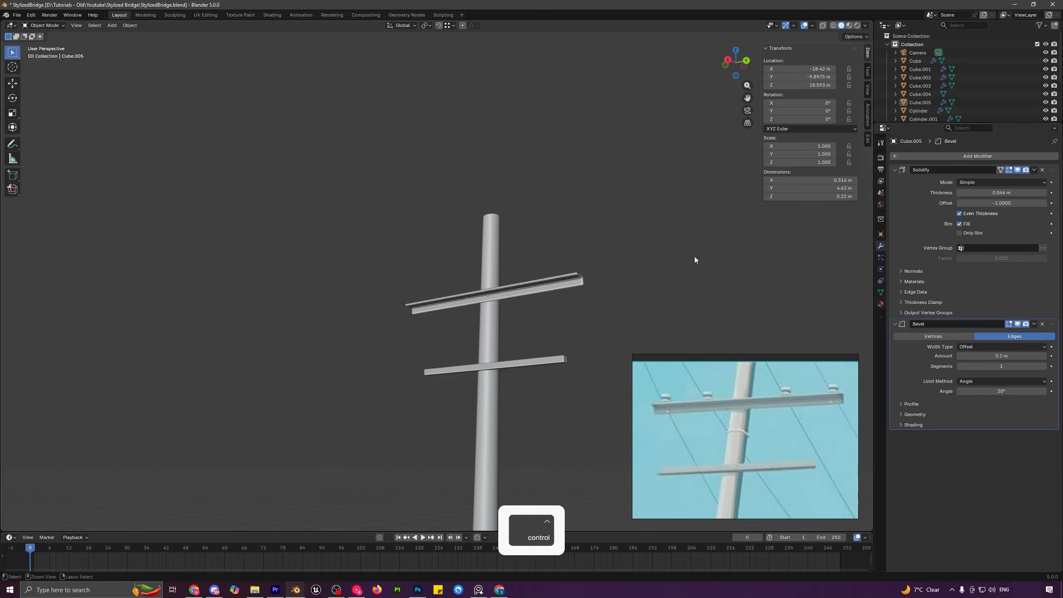
key(ctrl+a)
click(537, 281)
key(ctrl+a)
click(683, 282)
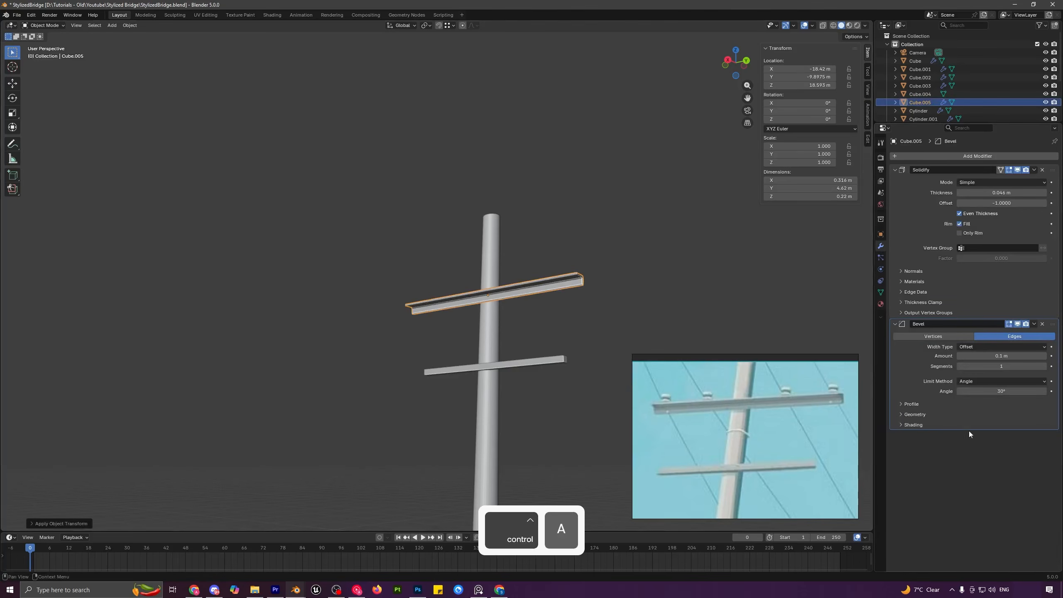
- Enable Harden Normals on the crossarm's Bevel modifier and reduce the bevel amount to about 0.009 m
click(912, 425)
scroll(597, 351, up, 4)
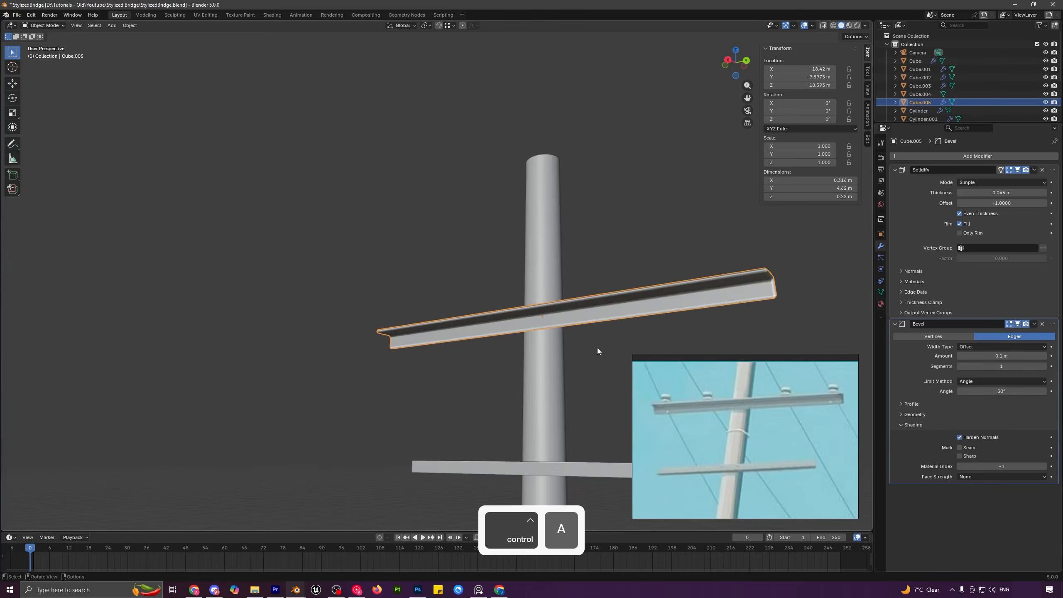
shift+middle_drag(724, 337, 577, 318)
shift+drag(1016, 354, 977, 355)
middle_drag(757, 350, 487, 300)
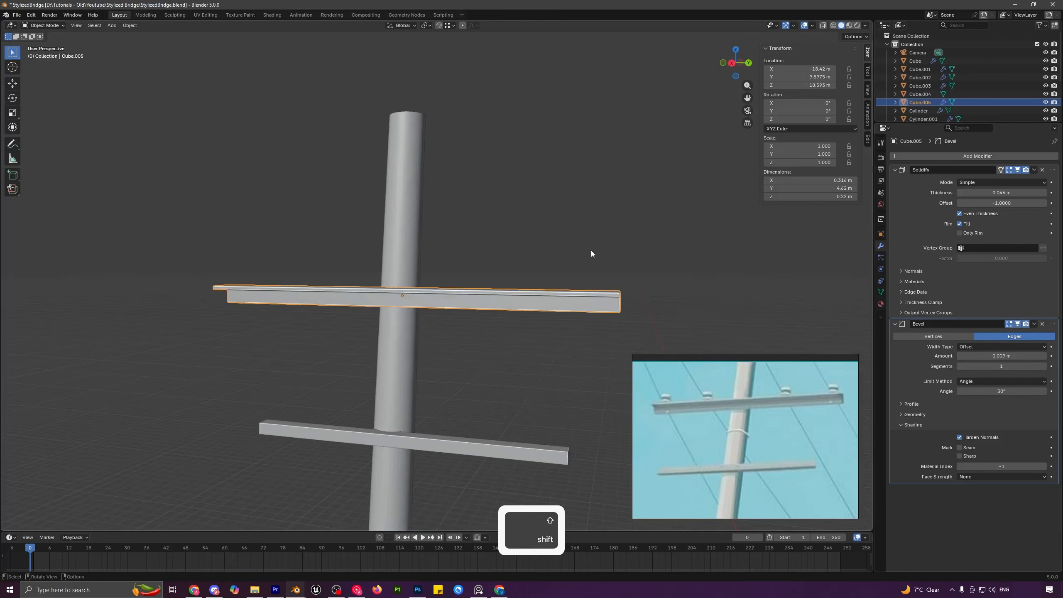
- Snap the 3D cursor to the upper crossarm and add a cylinder there, scaled to about 0.286 m
key(shift+s)
click(586, 291)
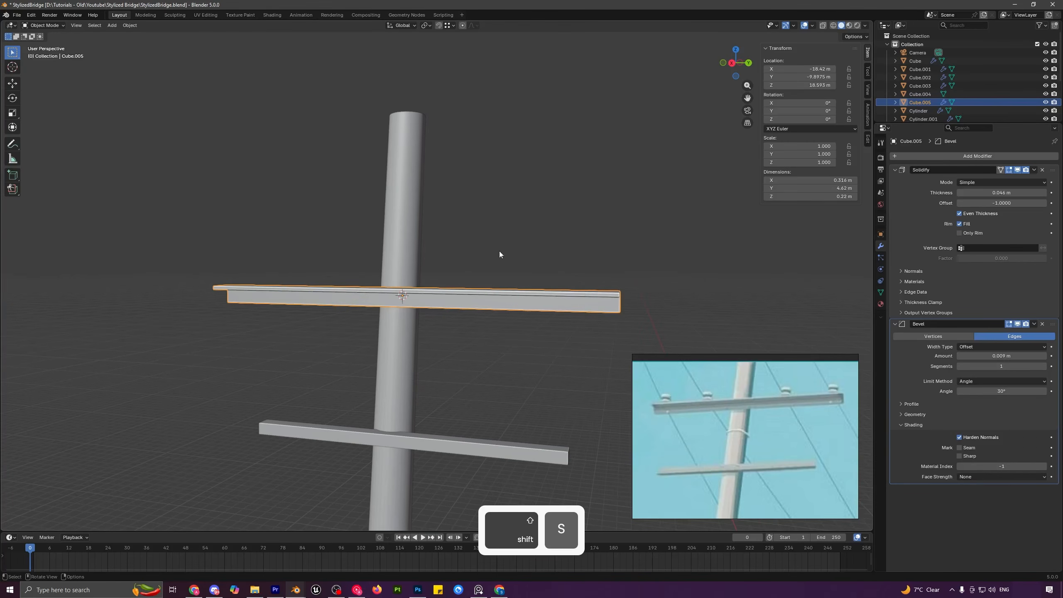
middle_drag(499, 254, 454, 229)
key(shift+a)
mouse_move(458, 227)
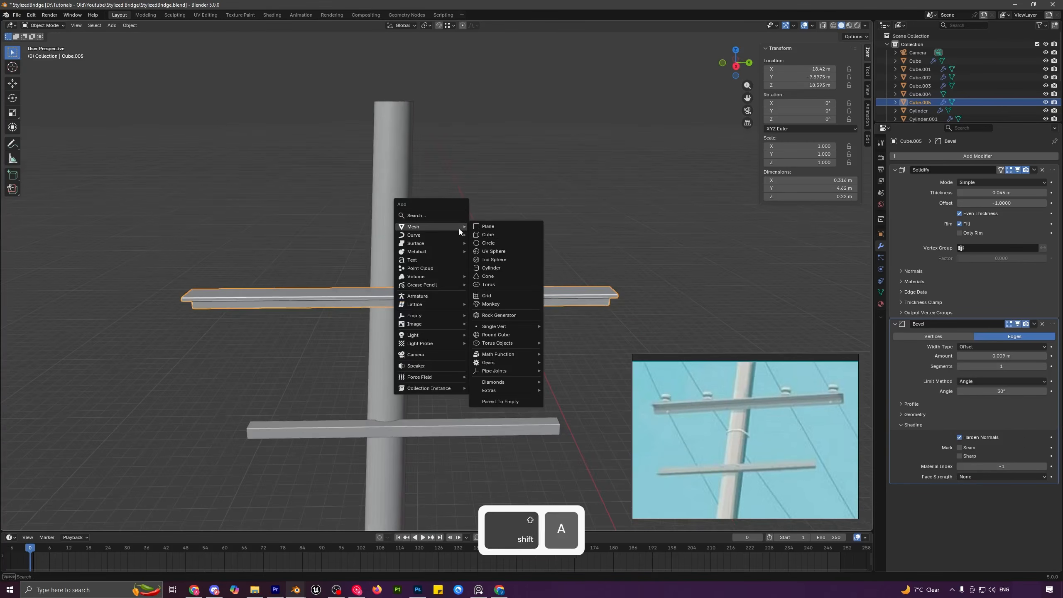
click(518, 264)
key(s)
click(512, 299)
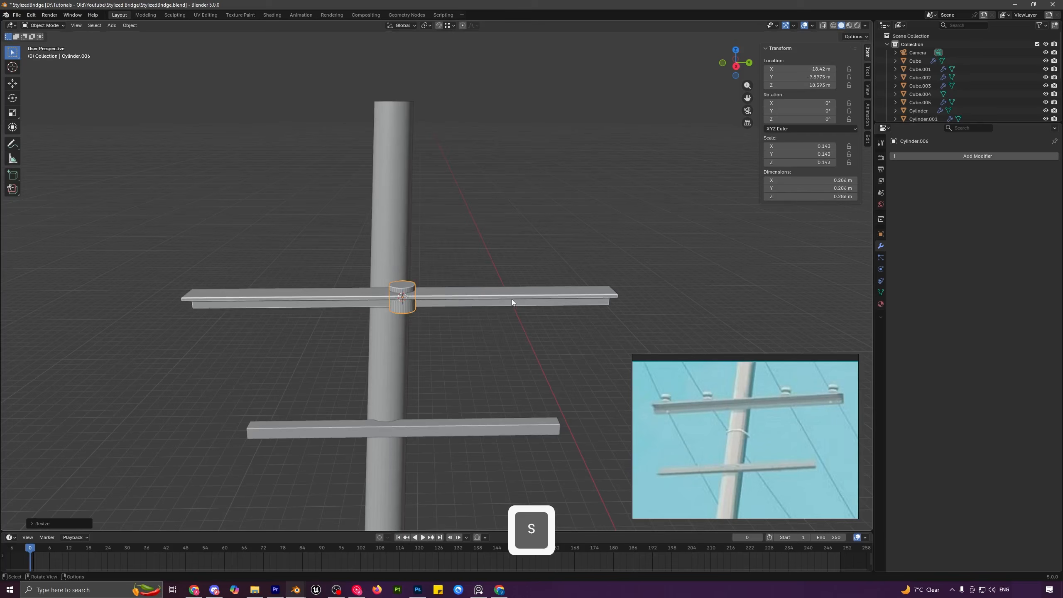
- Raise the cylinder to about 18.78 m in Z above the crossarm and shrink it to about 0.245 m
key(g)
key(z)
click(577, 276)
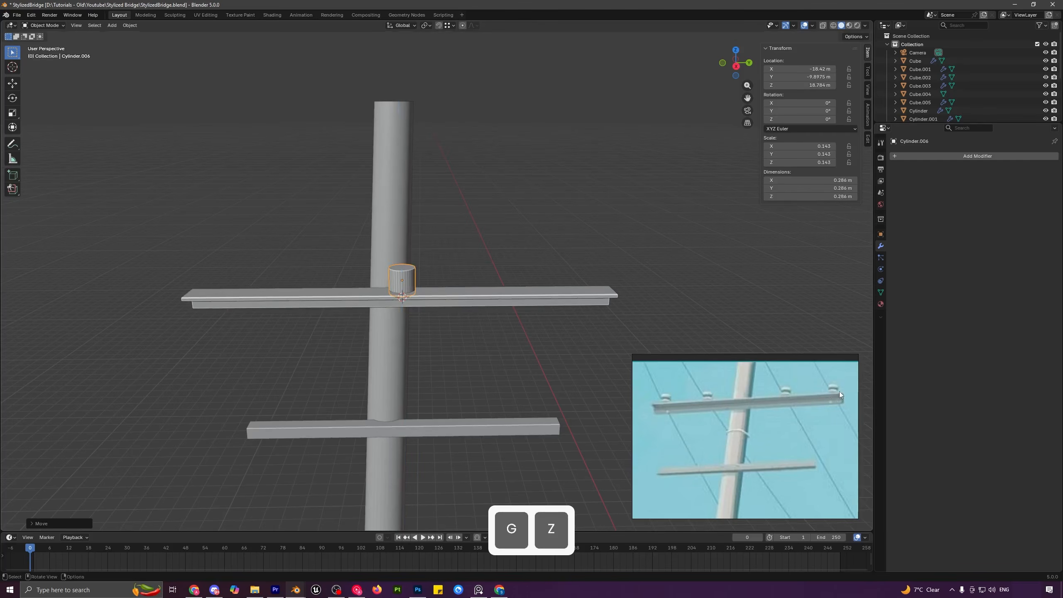
key(s)
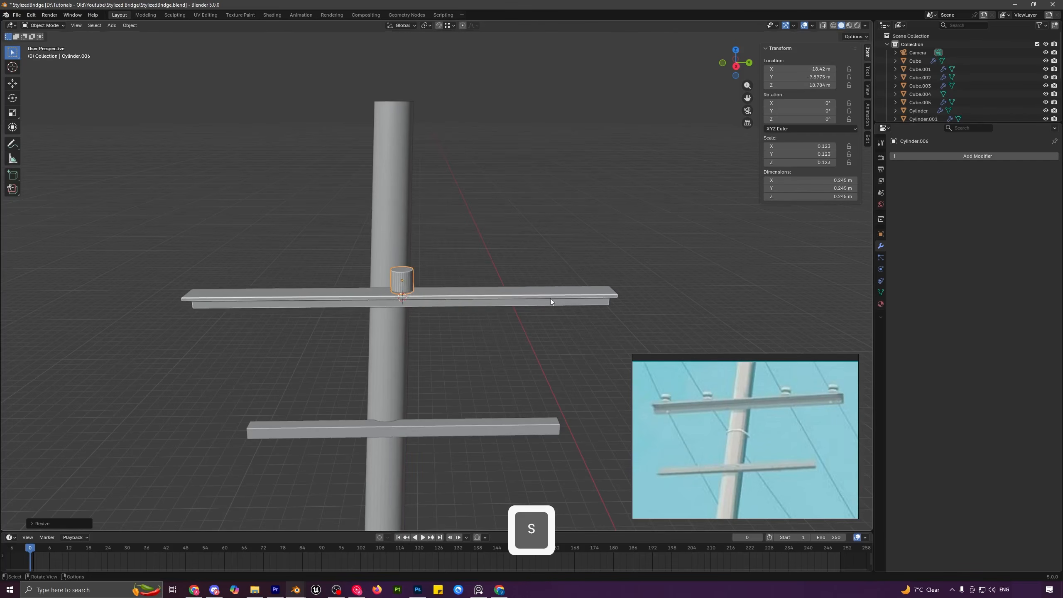
click(552, 298)
- Move the cylinder near the crossarm's end, to about -7.76 m in Y and -18.36 m in X
middle_drag(552, 298, 444, 295)
key(g)
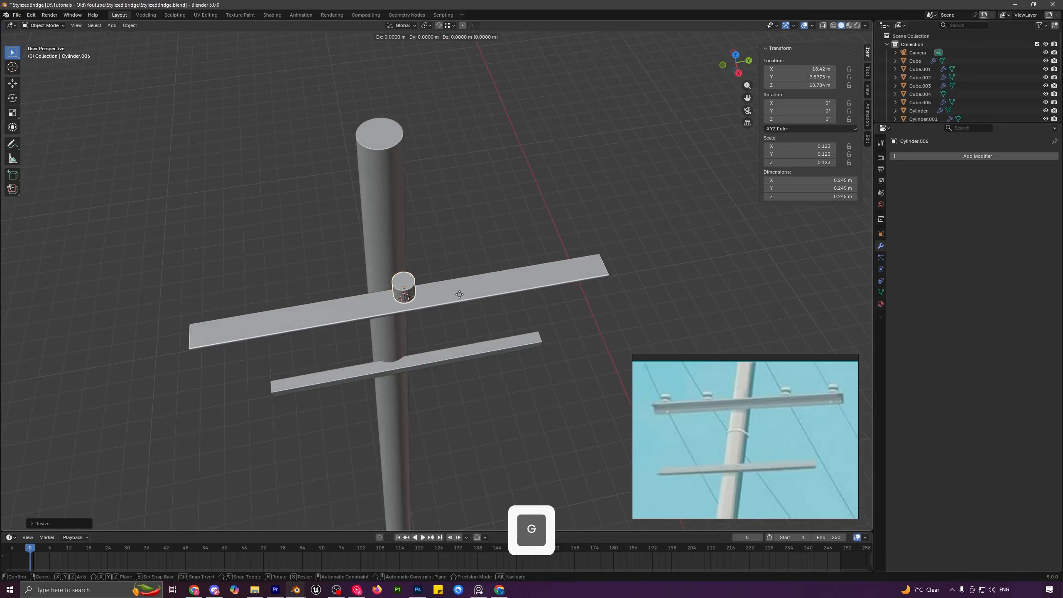
key(y)
click(650, 290)
key(g)
key(x)
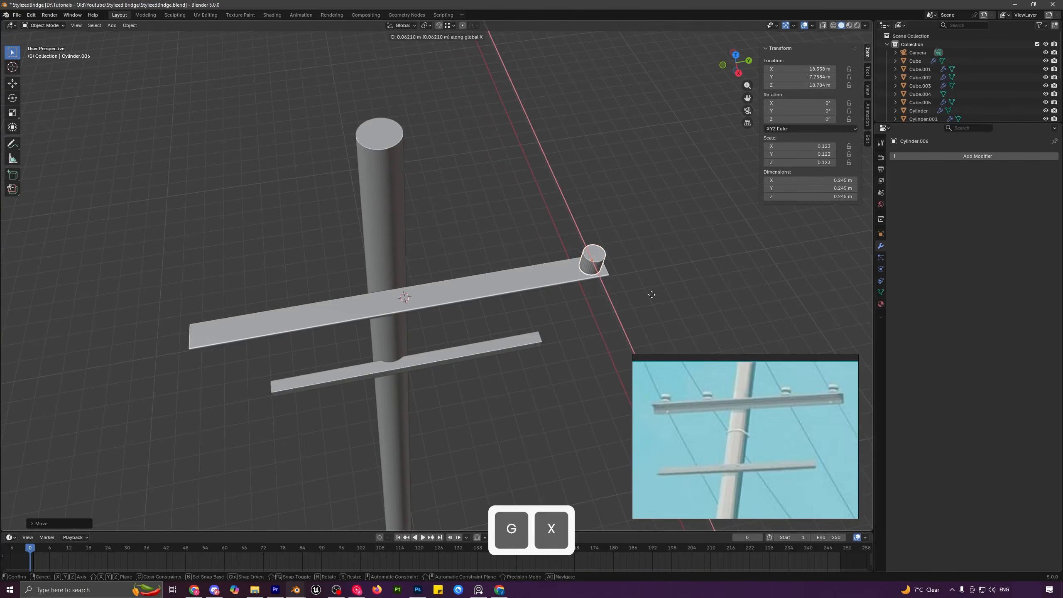
click(648, 293)
- Shade the cylinder smooth by angle at 30° and apply its scale
middle_drag(626, 283, 574, 251)
middle_drag(586, 317, 498, 304)
right_click(522, 238)
click(518, 237)
scroll(538, 255, up, 3)
key(ctrl+a)
click(491, 287)
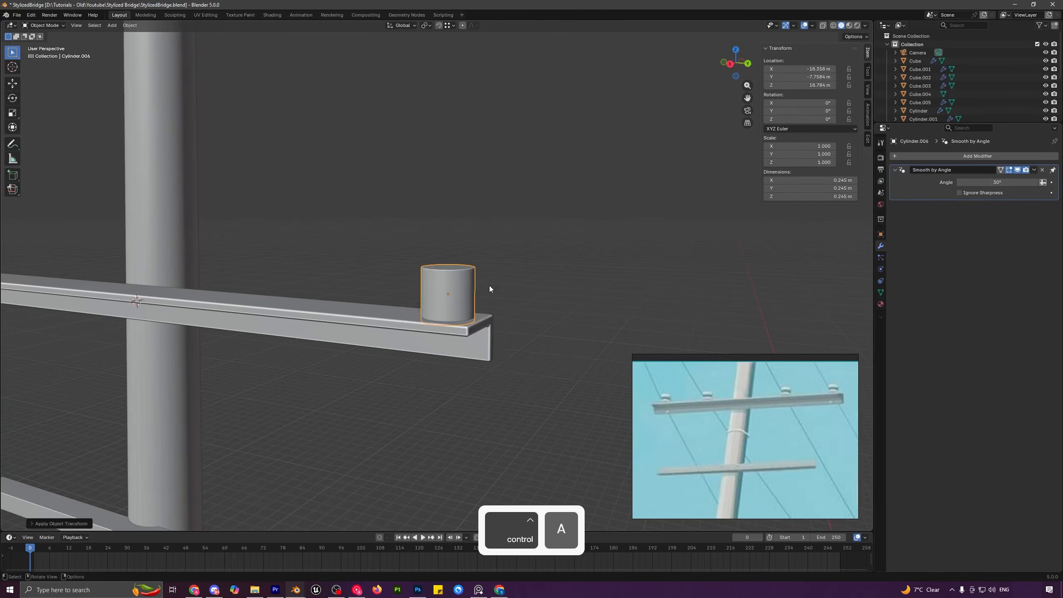
- Add a horizontal loop cut around the cylinder's side, slightly below its middle
key(Tab)
key(ctrl+r)
click(473, 293)
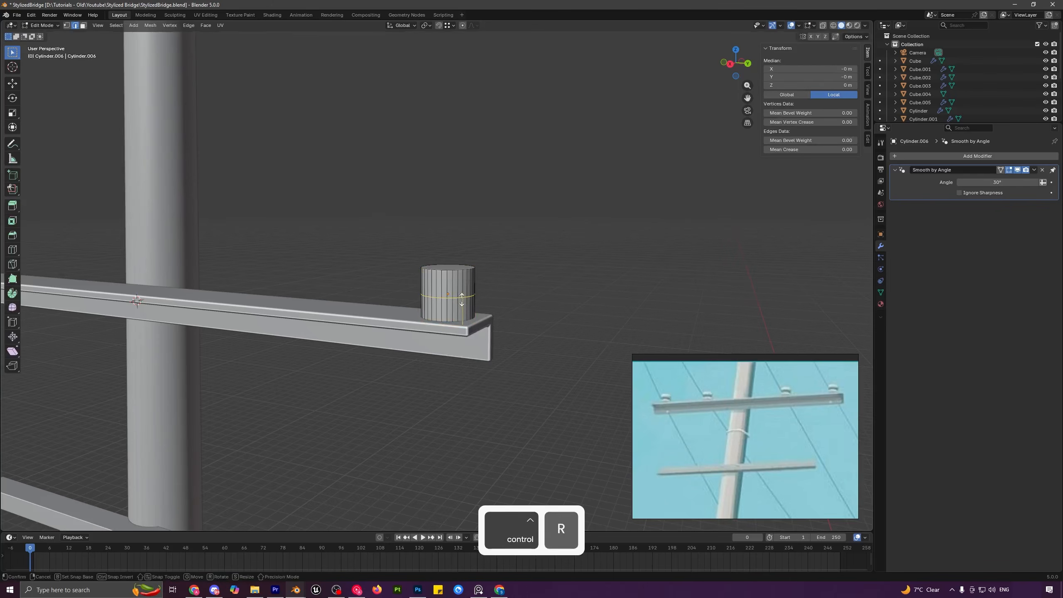
click(469, 304)
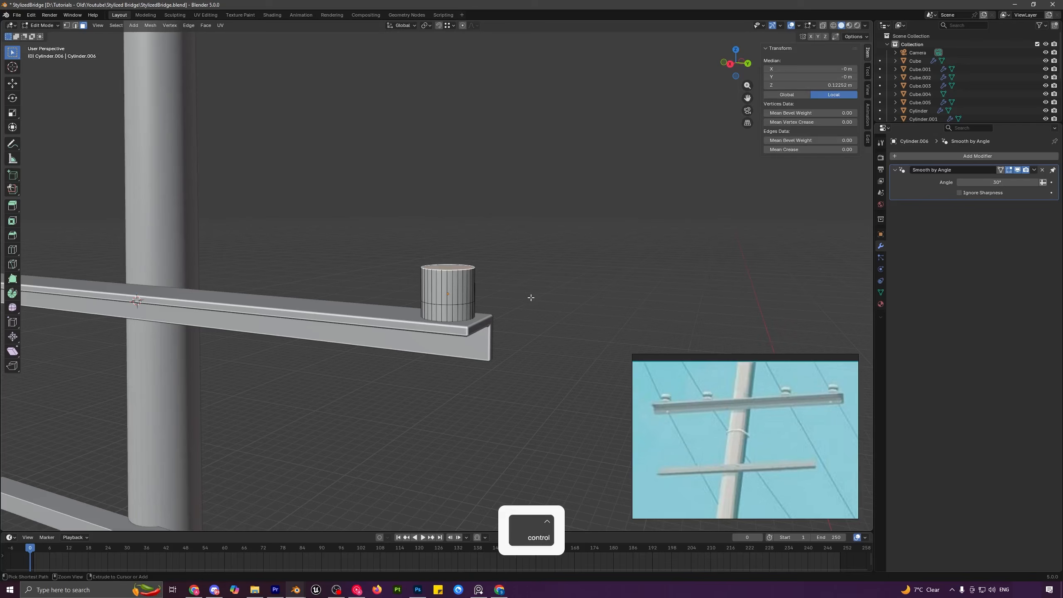
- Round the cylinder's top rim with a three-segment bevel of about 0.041 m
key(ctrl+b)
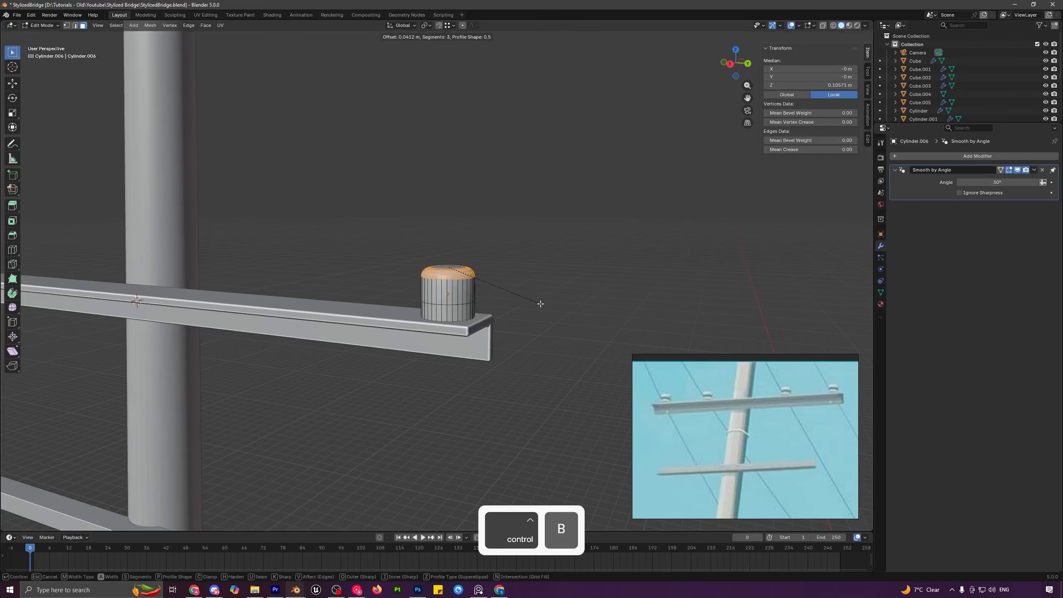
click(543, 305)
key(Tab)
middle_drag(542, 305, 422, 326)
- Bevel the lower edge loop with one segment and an offset of about 0.0165 m to form a band
key(Tab)
scroll(422, 325, up, 2)
key(2)
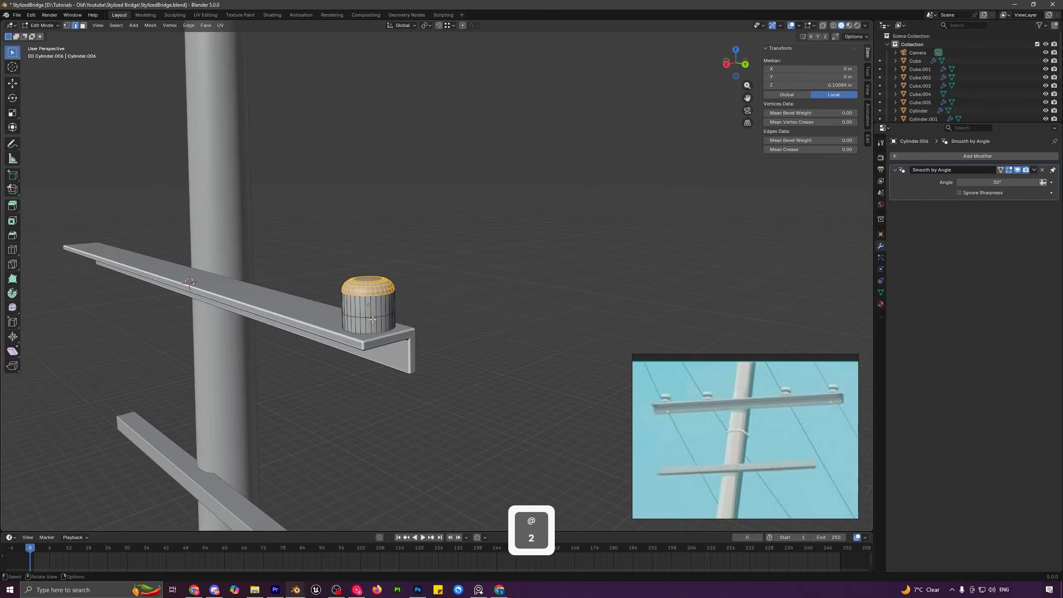
alt+click(374, 316)
scroll(460, 318, up, 3)
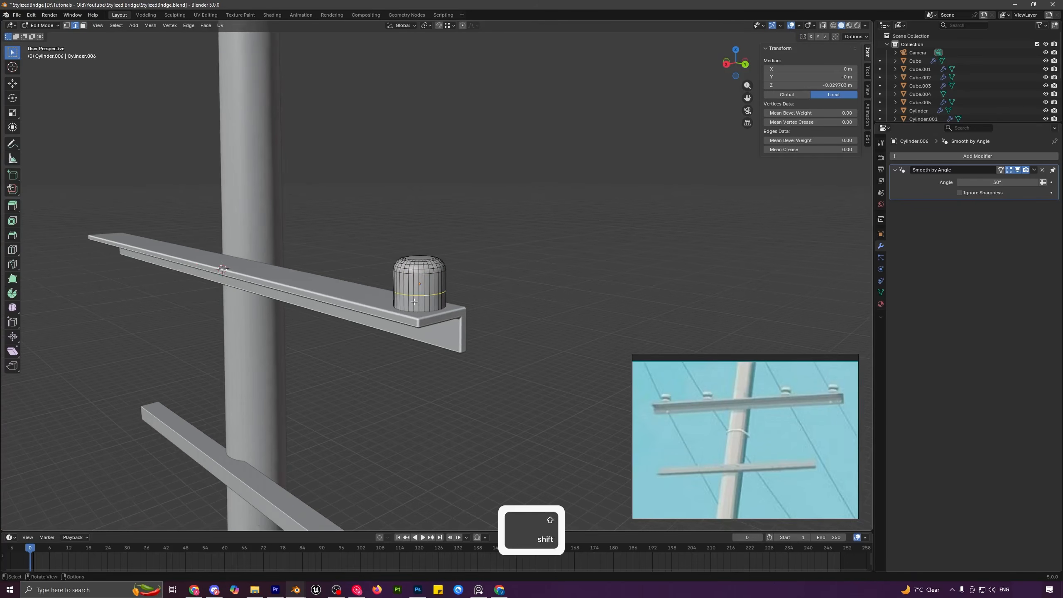
key(ctrl+b)
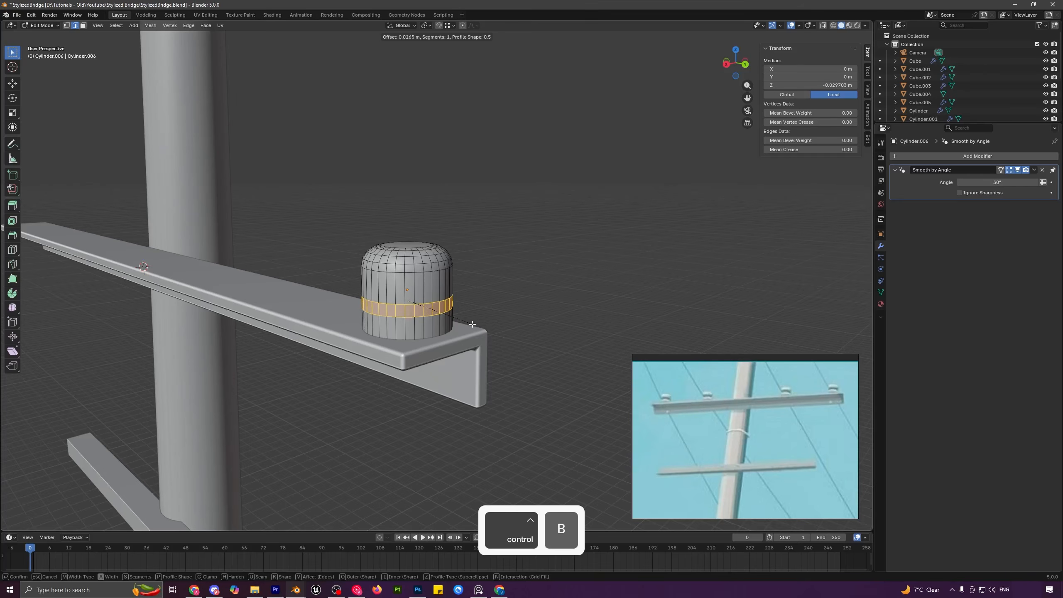
click(473, 325)
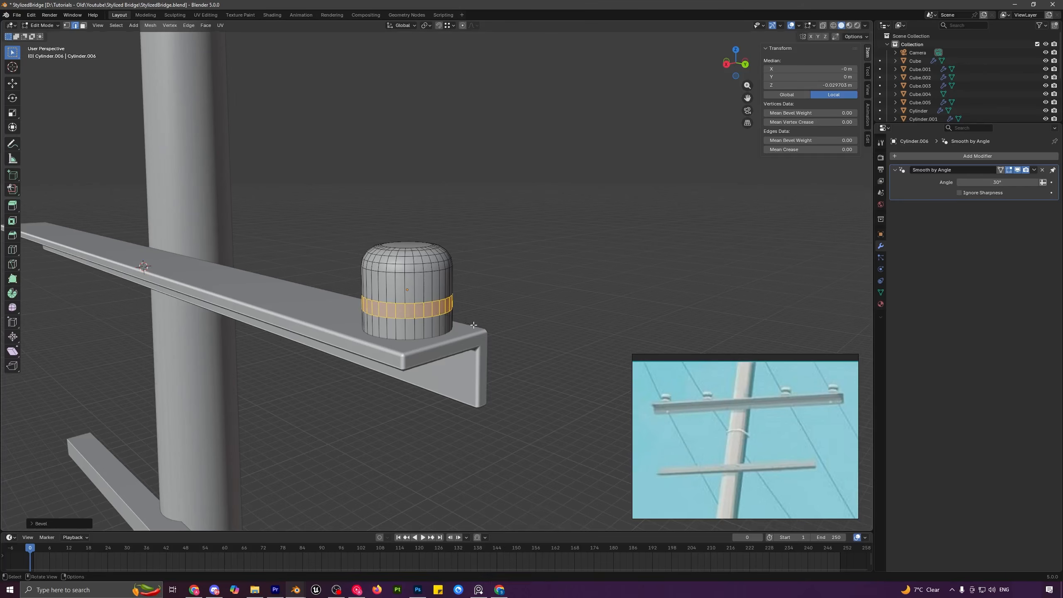
- Extrude the band's faces inward along their normals to form a groove around the insulator
key(3)
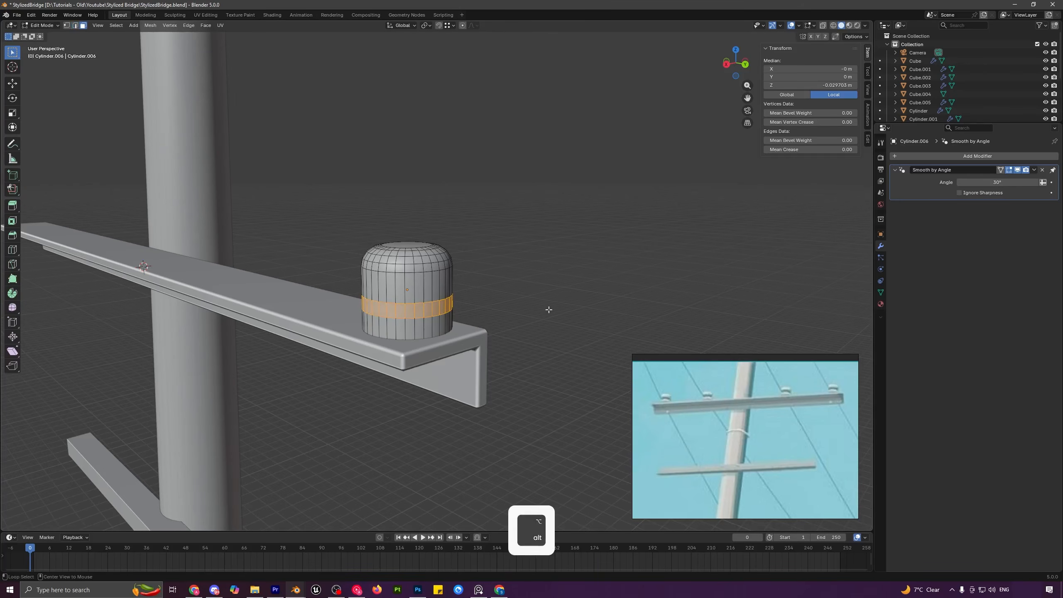
key(alt+e)
click(559, 255)
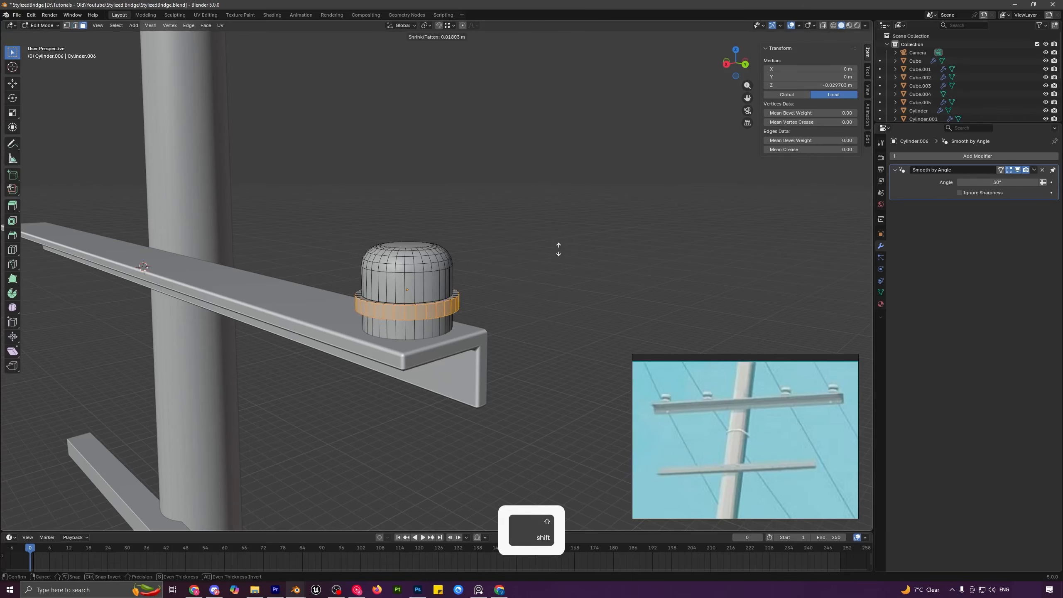
click(562, 254)
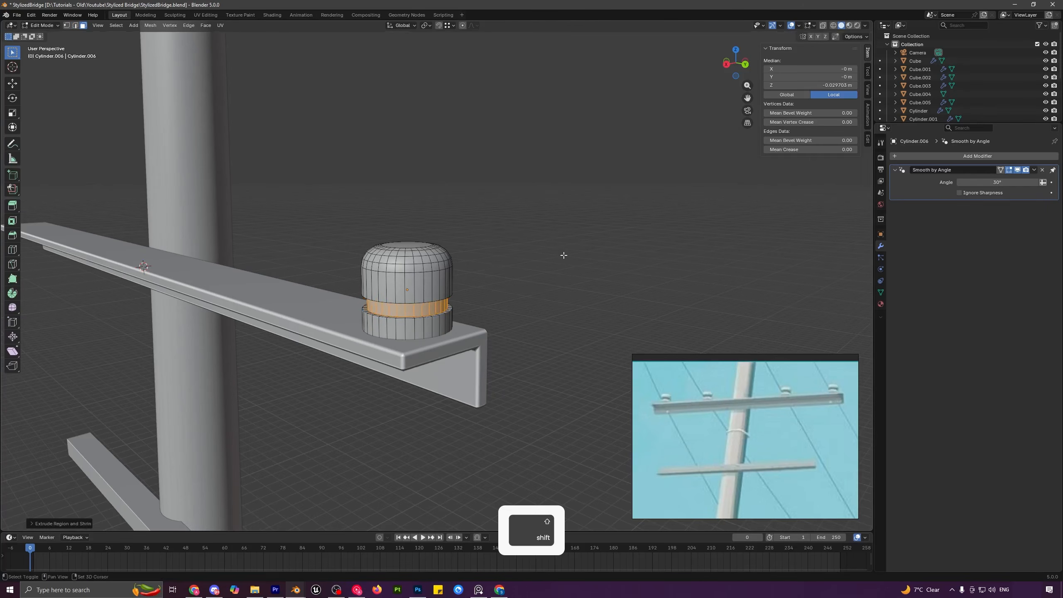
key(Tab)
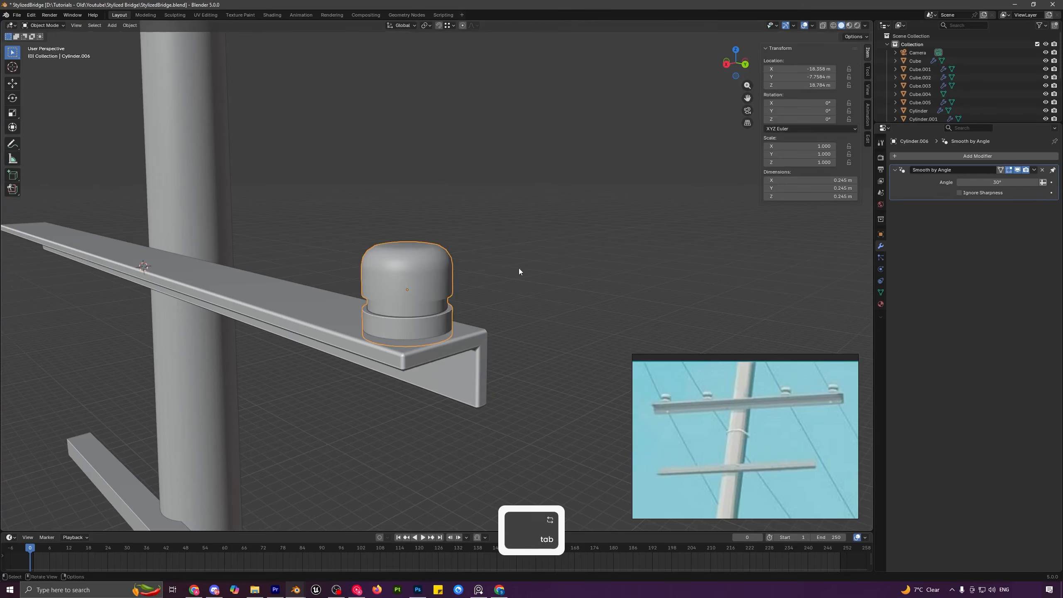
- Add a Bevel modifier below Smooth by Angle, with Harden Normals on and an amount of 0.003 m
click(941, 155)
click(913, 173)
middle_drag(533, 261, 537, 258)
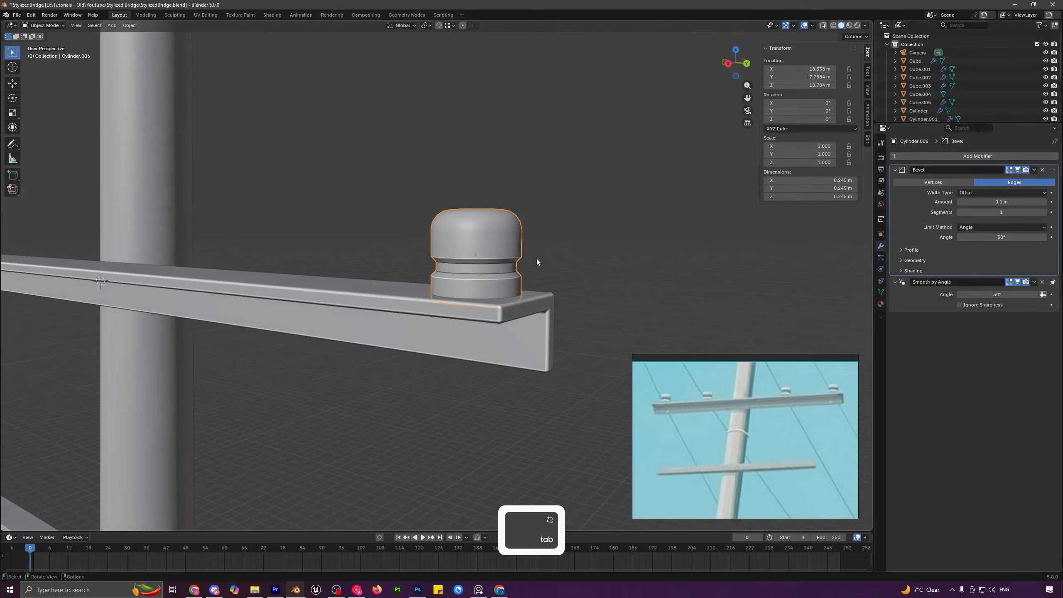
drag(1053, 284, 1052, 170)
click(925, 307)
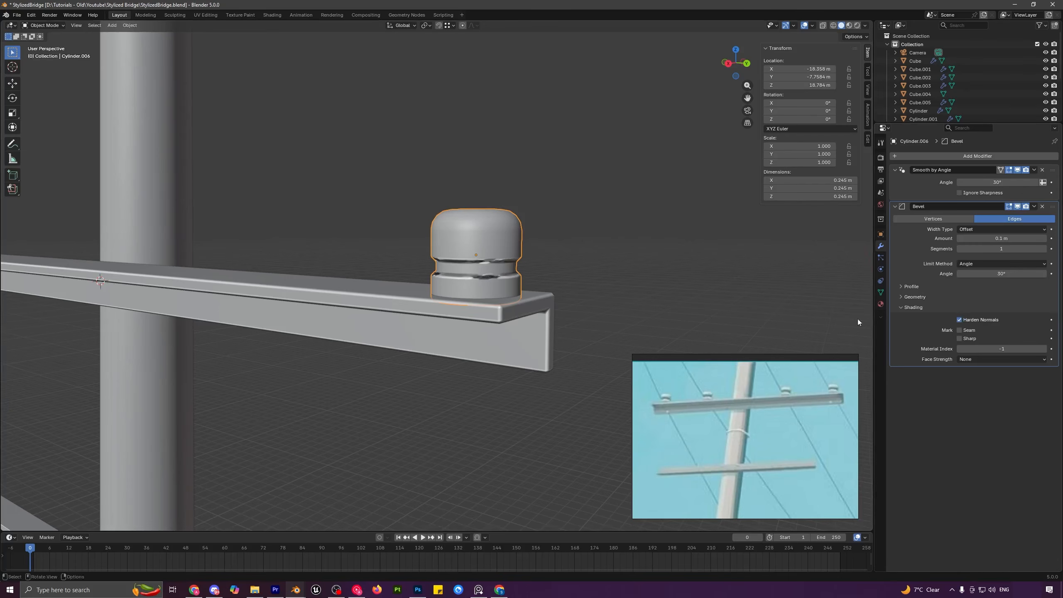
shift+drag(994, 239, 985, 238)
- Repeat the insulator along the upper crossarm with an Array modifier: count 4, relative offset X 0 and Y -5.505
scroll(611, 289, down, 9)
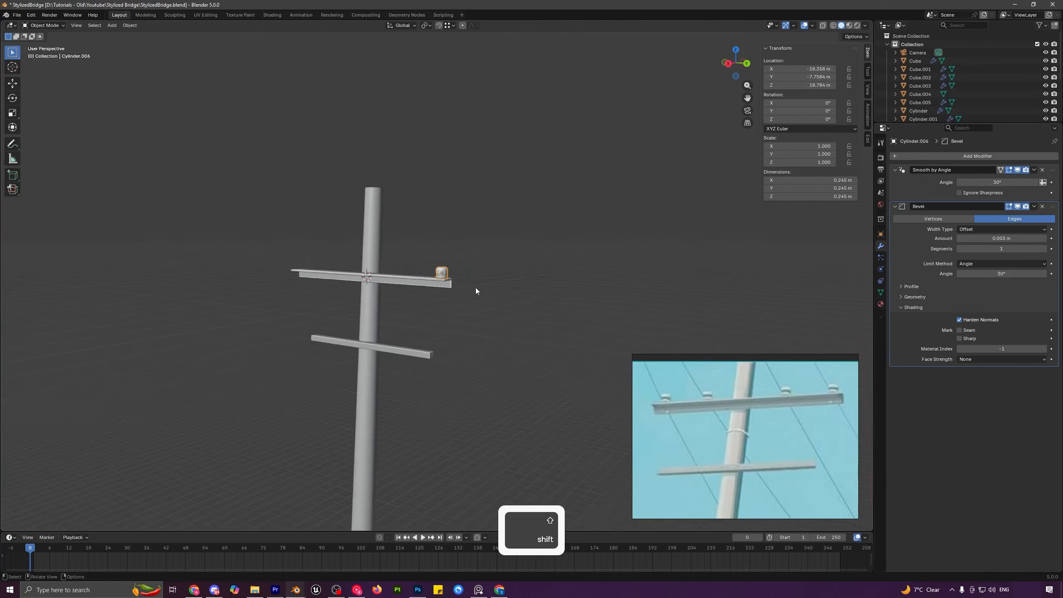
mouse_move(454, 288)
middle_down()
mouse_move(481, 280)
mouse_move(462, 283)
middle_up()
key(KP_0)
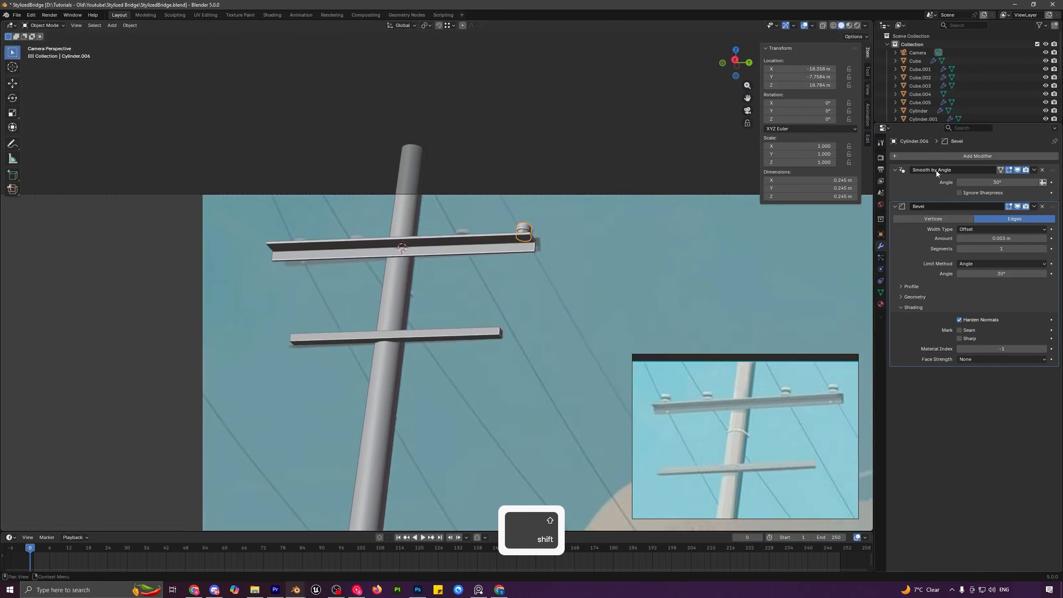
click(946, 157)
click(916, 190)
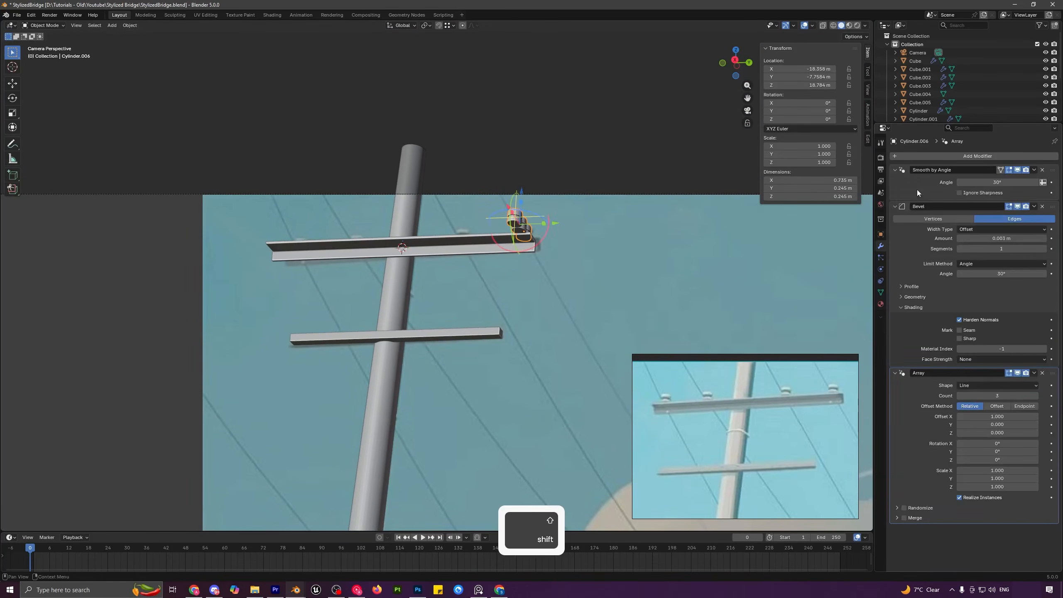
click(997, 416)
text(0)
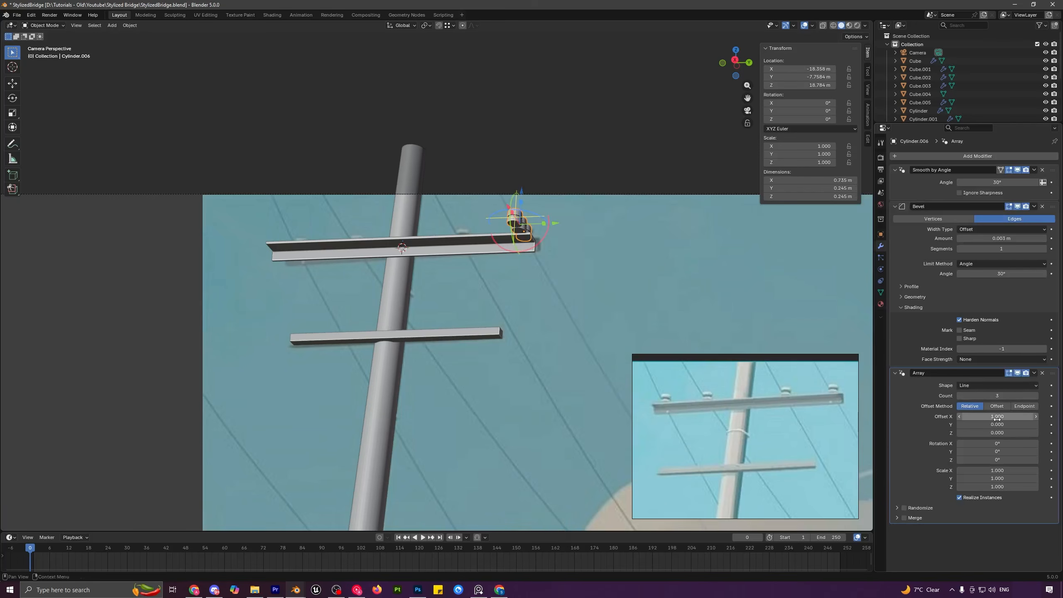
key(Return)
mouse_move(997, 424)
shift+mouse_down()
mouse_move(1020, 425)
mouse_move(1004, 424)
shift+mouse_up()
click(1036, 396)
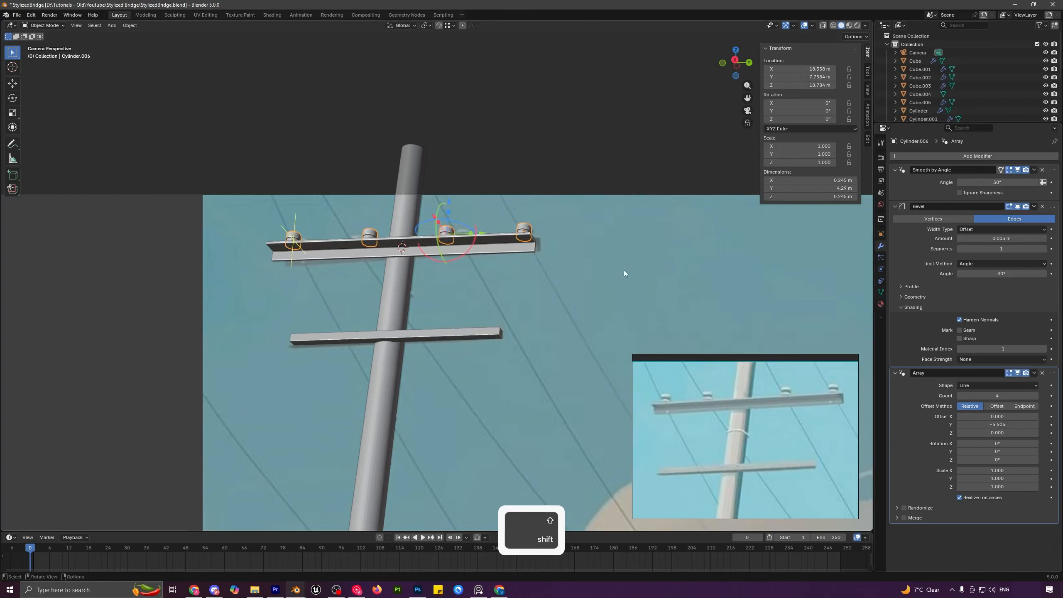
- Examine the whole model with overlays hidden and compare the pole and its wires with the reference illustration
scroll(494, 249, down, 4)
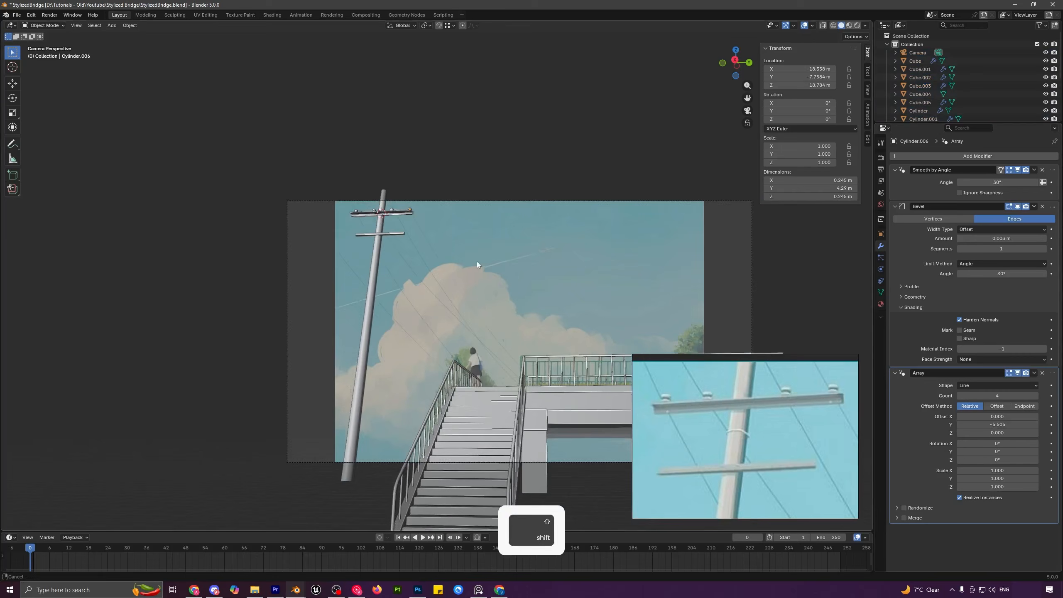
shift+middle_drag(477, 261, 478, 263)
key(a)
key(a)
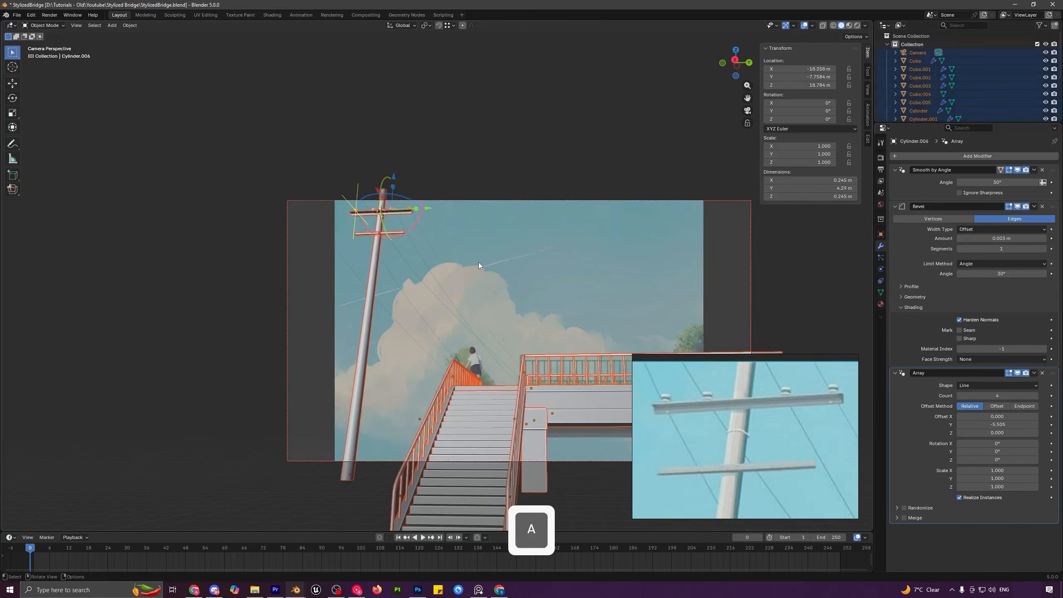
click(804, 25)
scroll(719, 265, down, 1)
shift+middle_drag(719, 266, 761, 245)
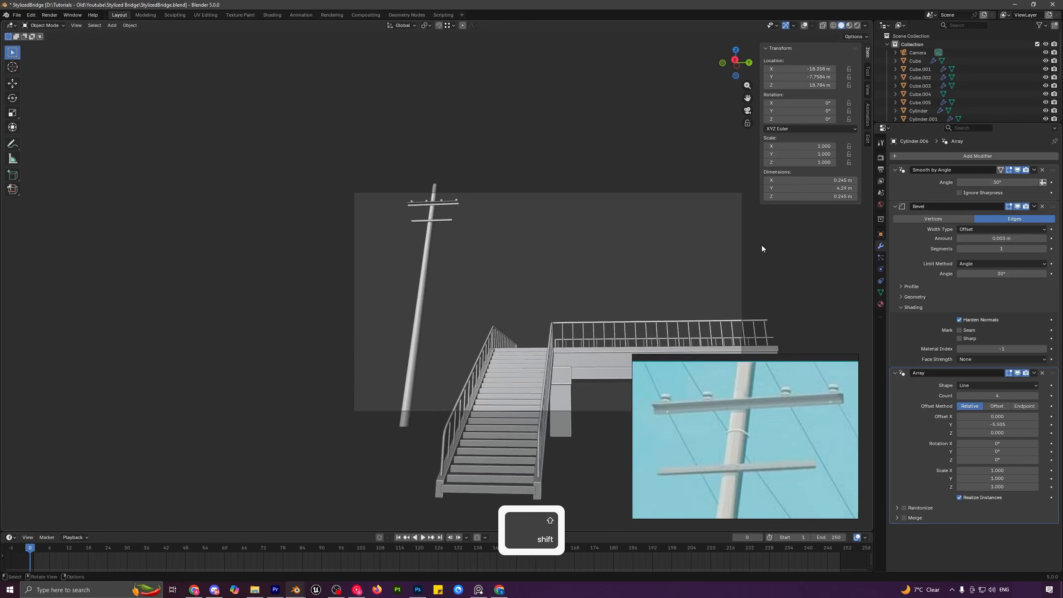
scroll(701, 496, down, 5)
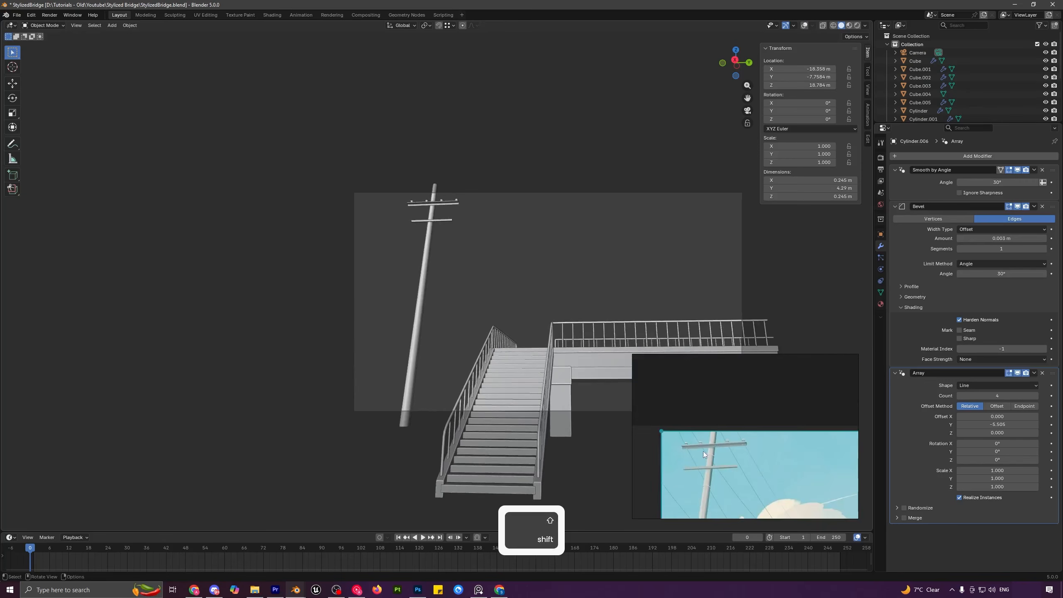
middle_drag(753, 475, 766, 415)
scroll(724, 399, down, 4)
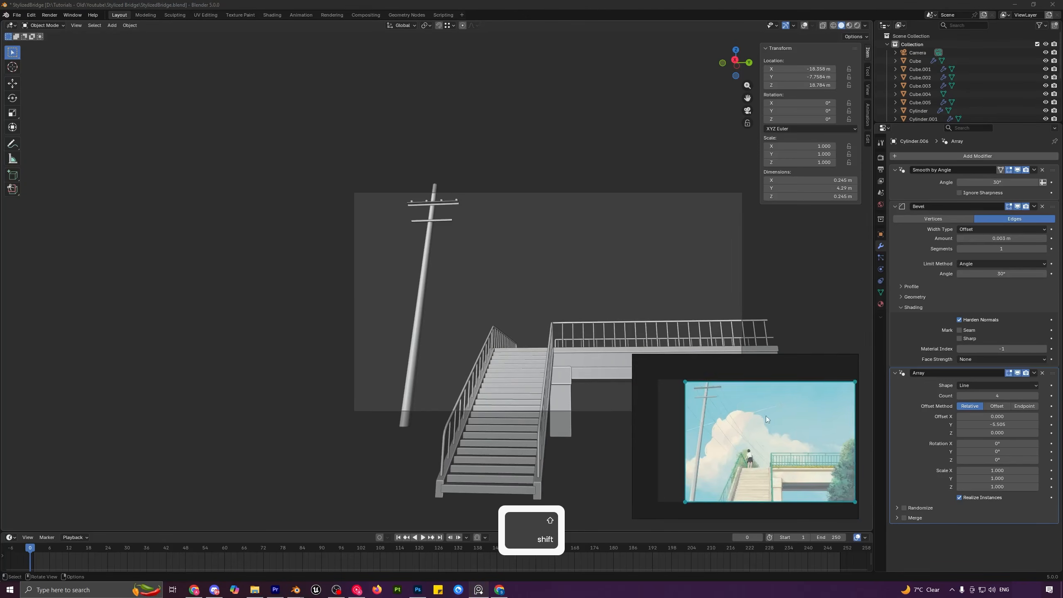
scroll(765, 415, up, 5)
scroll(744, 420, down, 1)
key(shift)
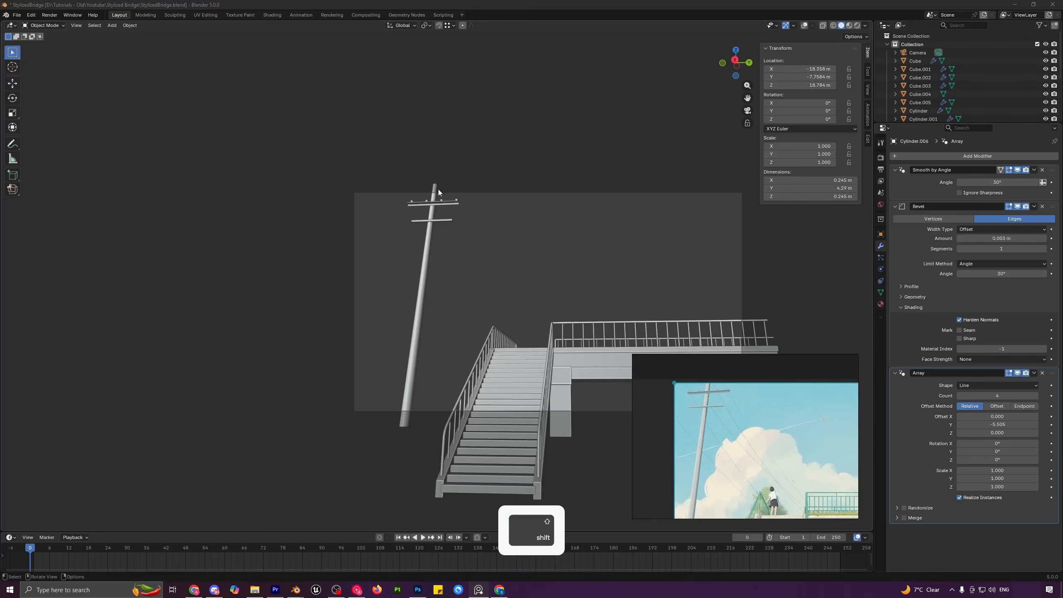
- Add a path curve, show overlays again, and move it beside the stairs to about X -4.28, Y -3.60, Z -1.11 m
key(shift+a)
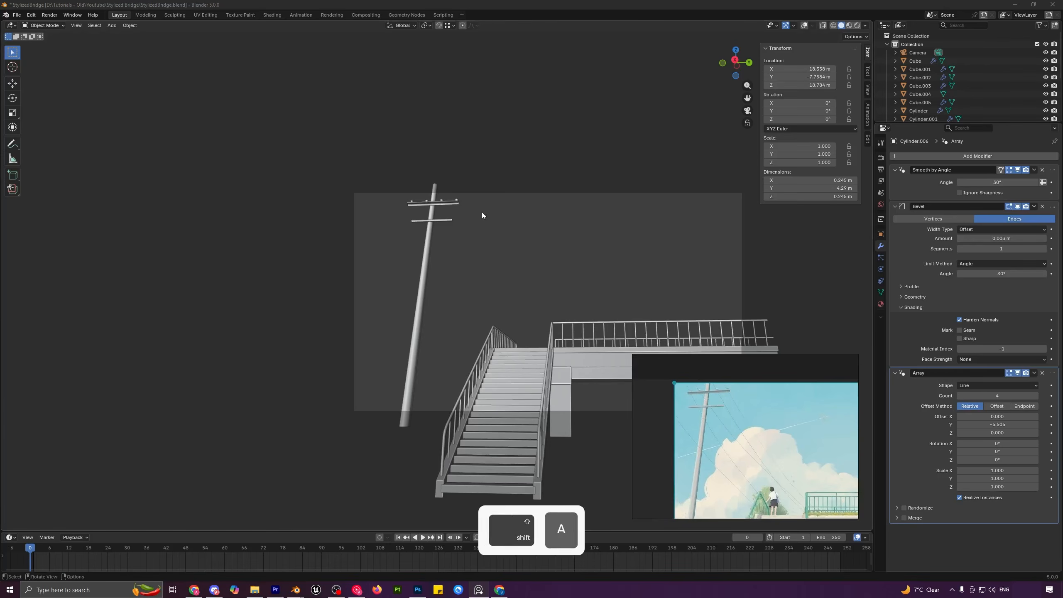
mouse_move(477, 221)
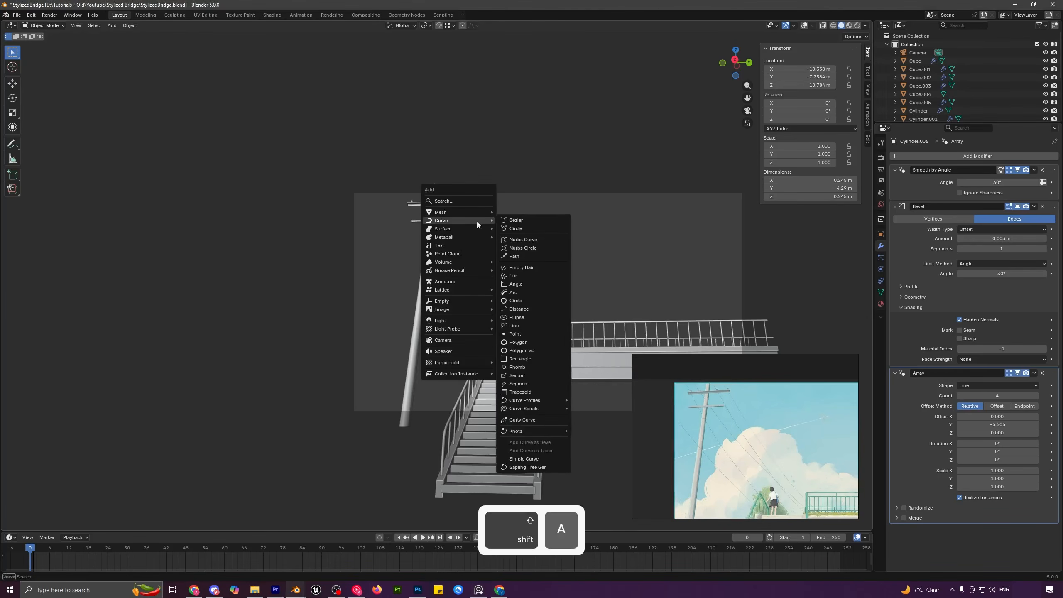
click(519, 254)
click(804, 26)
middle_drag(531, 255, 532, 291)
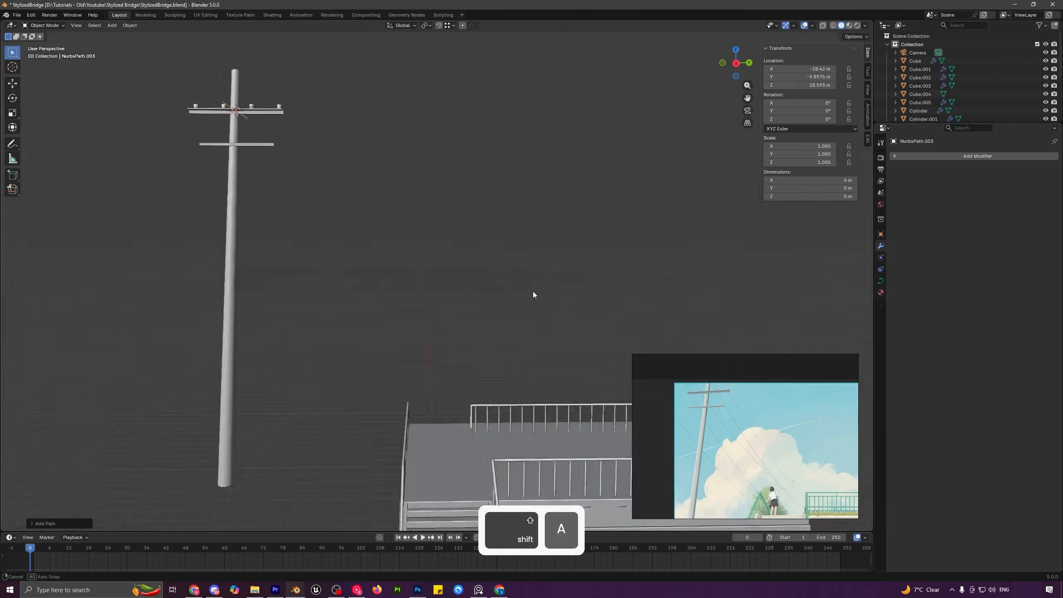
scroll(535, 312, down, 8)
middle_drag(502, 332, 510, 349)
key(g)
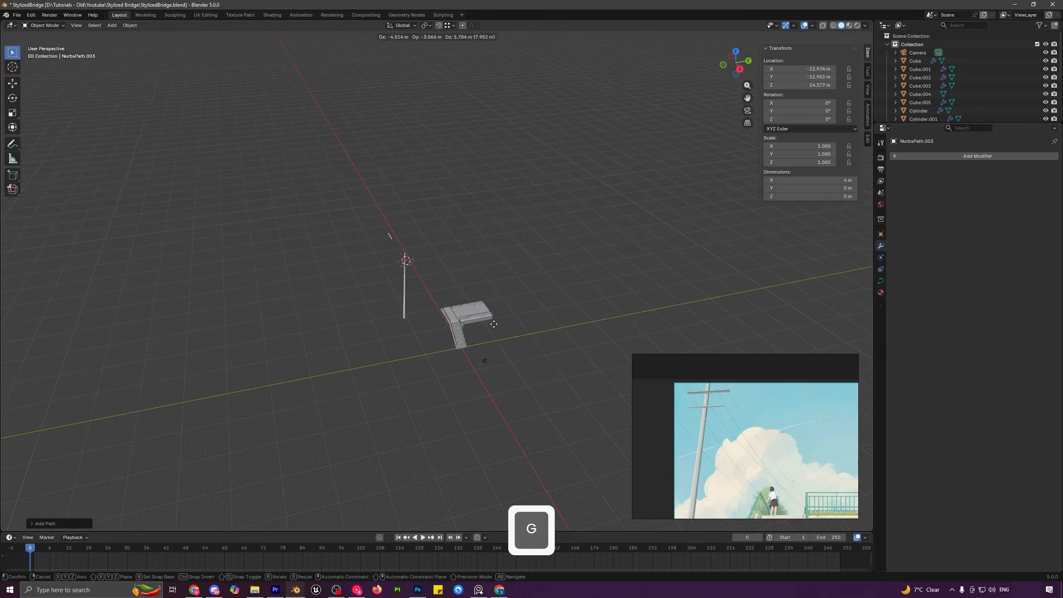
click(547, 432)
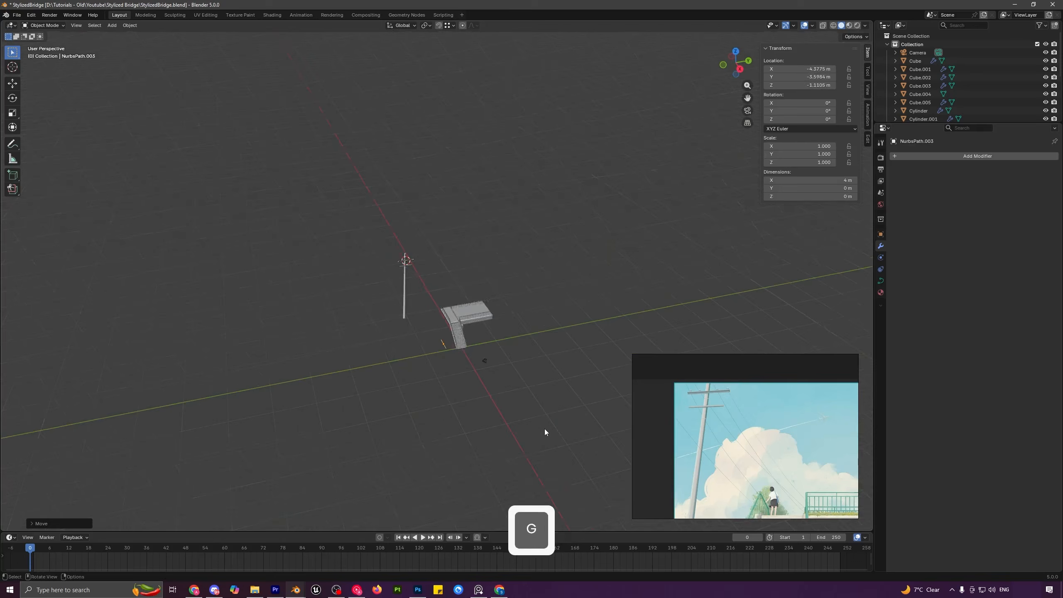
- In top view, pull the path's two end control points outward along X to a total length of about 131 m
key(KP_7)
key(Tab)
shift+middle_drag(535, 330, 472, 313)
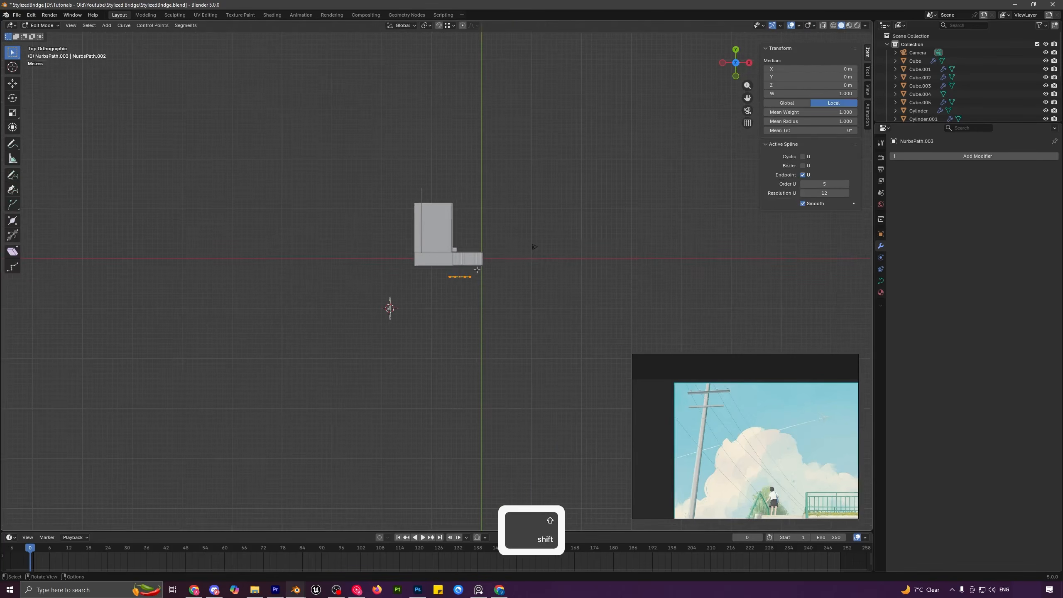
drag(467, 268, 454, 289)
key(g)
click(719, 280)
key(g)
click(40, 285)
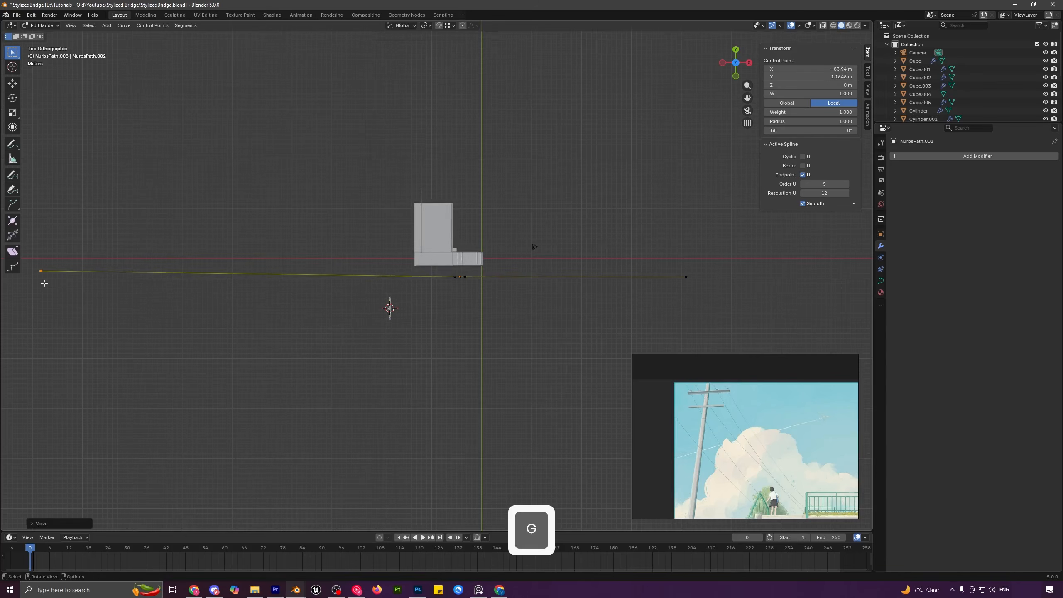
- Move one inner control point to about X -39.9 m and shift the other two about 17.7 m in X and -0.84 m in Y
scroll(302, 289, down, 2)
shift+middle_drag(367, 297, 407, 300)
drag(490, 290, 490, 290)
key(g)
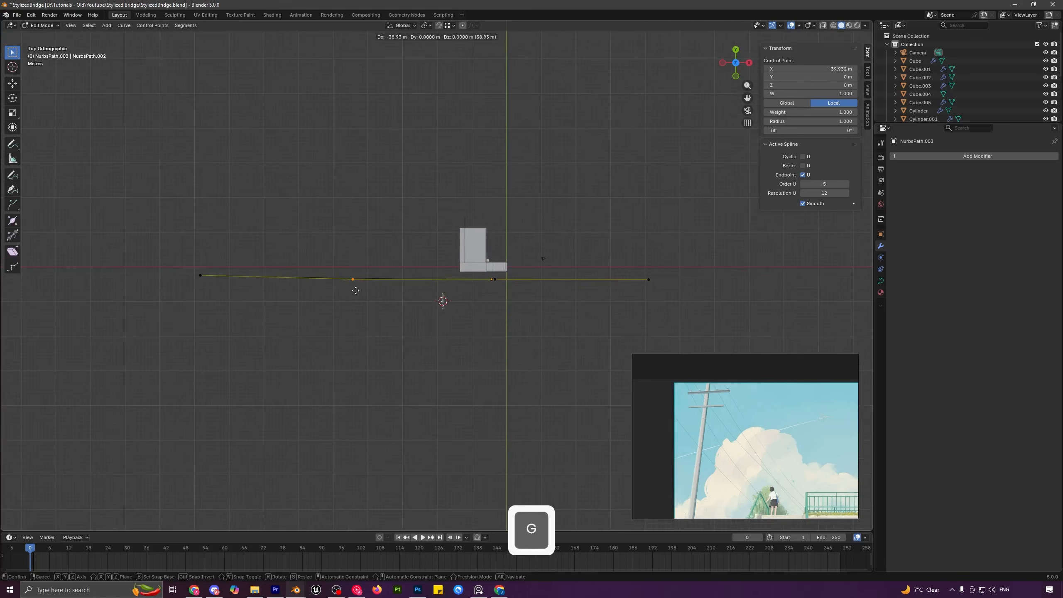
click(356, 291)
key(g)
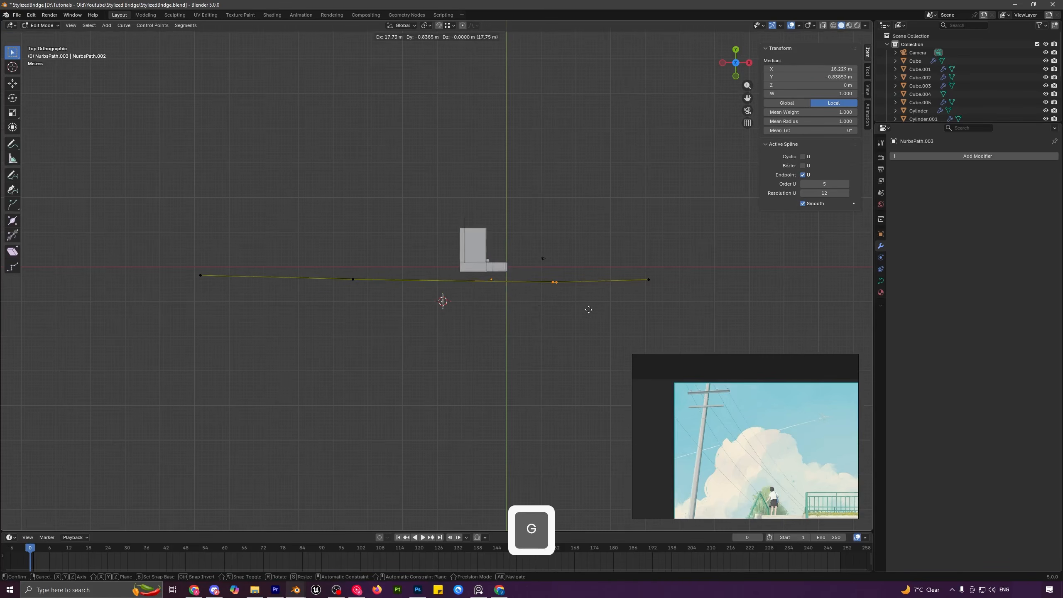
click(589, 310)
- Fine-tune the inner and end control points on the path's far negative-X side and finish editing the curve
drag(335, 267, 358, 290)
key(g)
click(356, 290)
drag(179, 266, 209, 299)
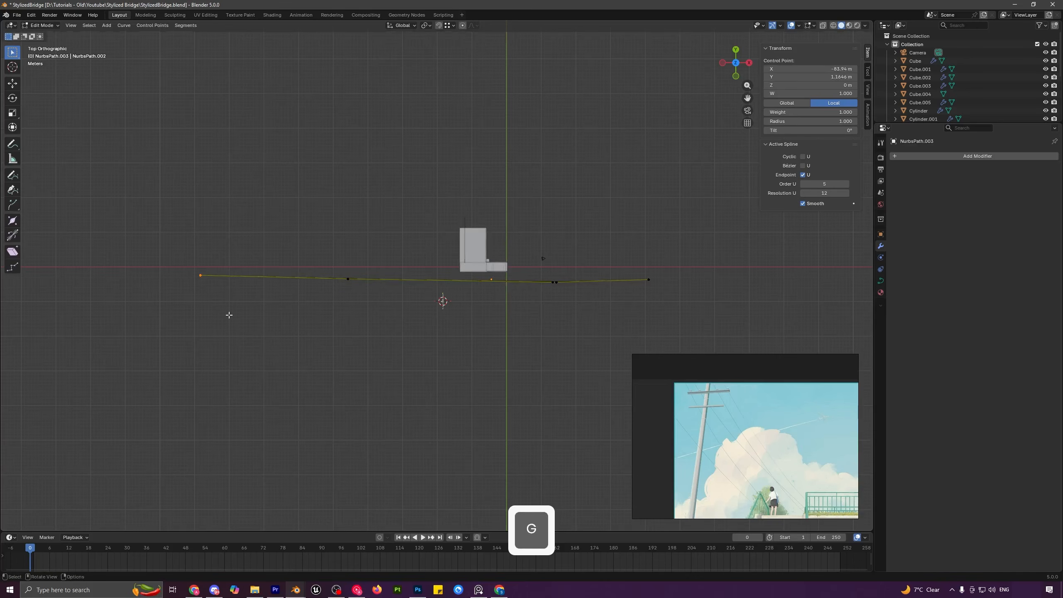
key(g)
click(222, 309)
key(Tab)
- Raise the path curve along Z to about 17.45 m and move it near the utility pole at about X -9.89, Y -7.68 m
middle_drag(478, 302, 412, 225)
key(g)
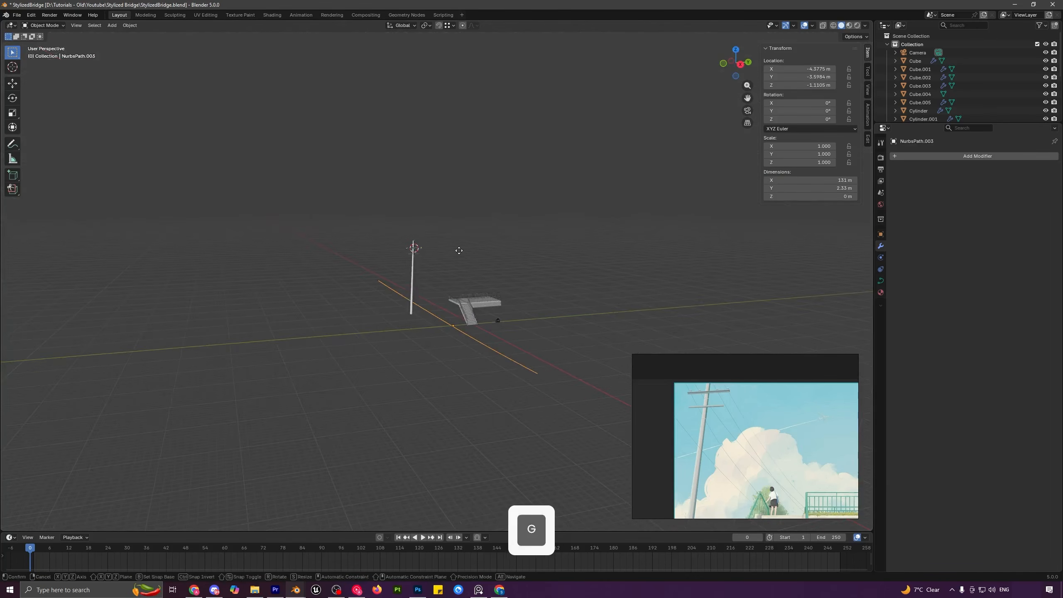
key(z)
click(441, 181)
key(KP_7)
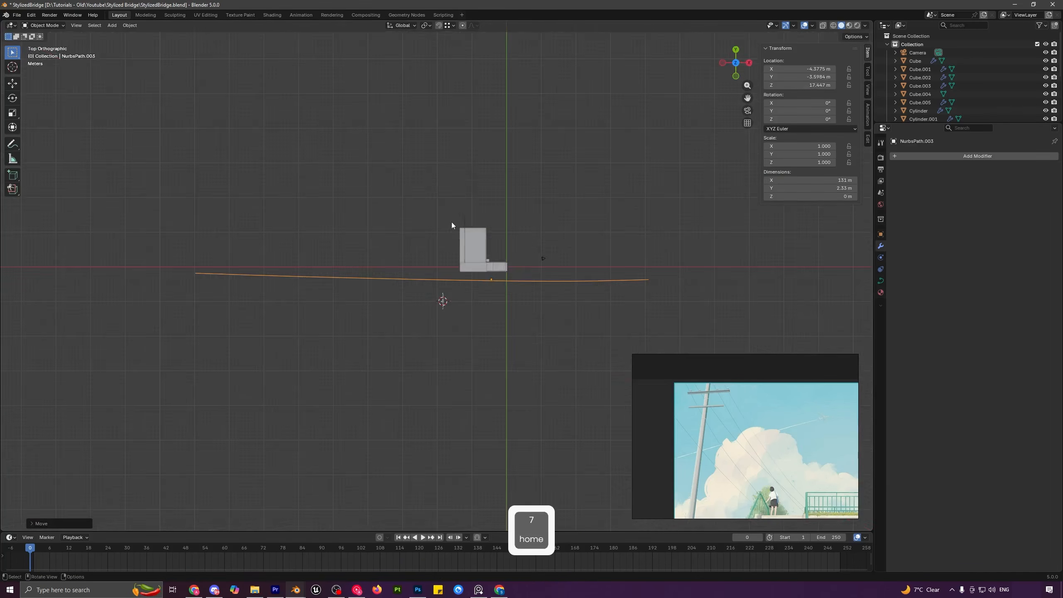
scroll(541, 292, up, 7)
key(g)
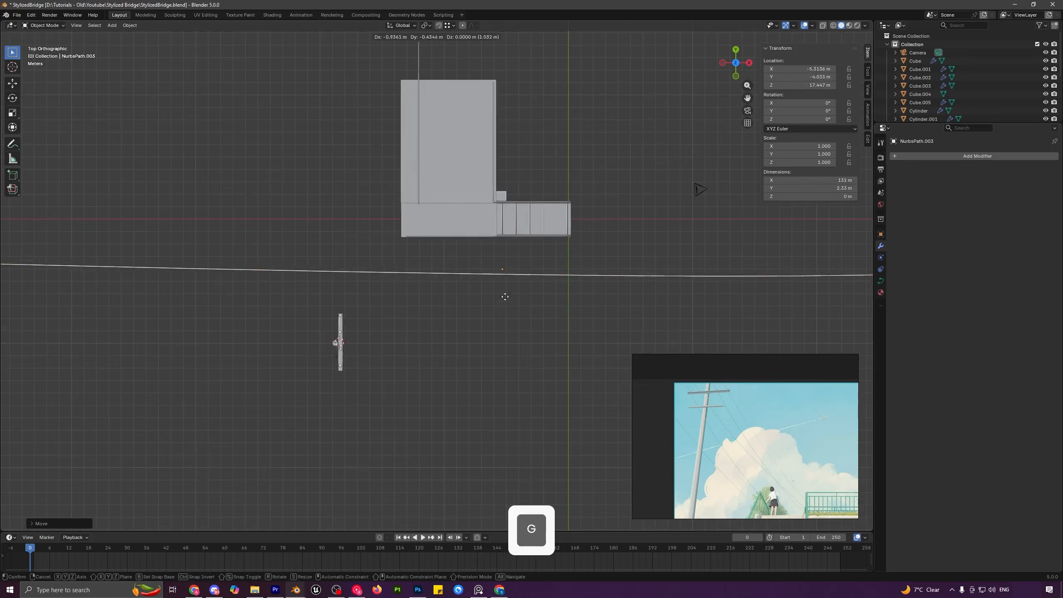
click(463, 346)
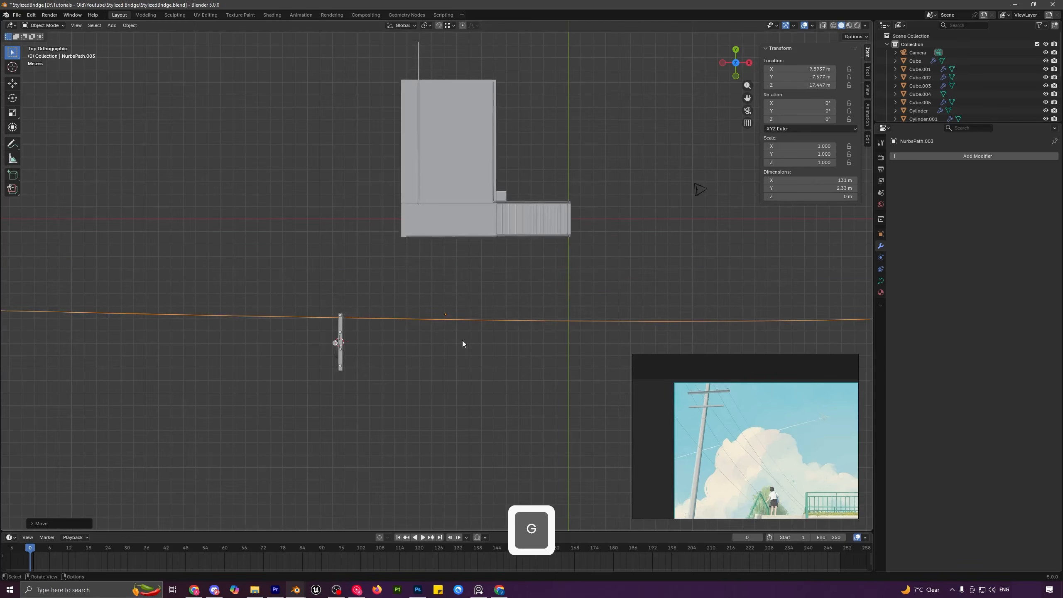
- In camera view, move the path onto the reference wire, to about X -11.27, Y -3.72, Z 12.75 m
key(KP_0)
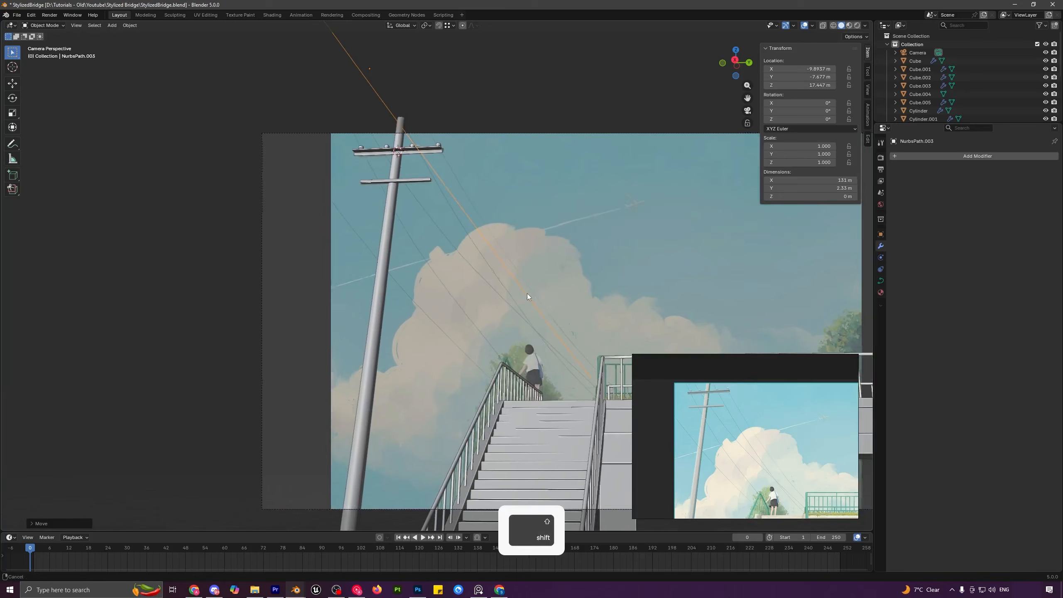
shift+middle_drag(615, 312, 503, 229)
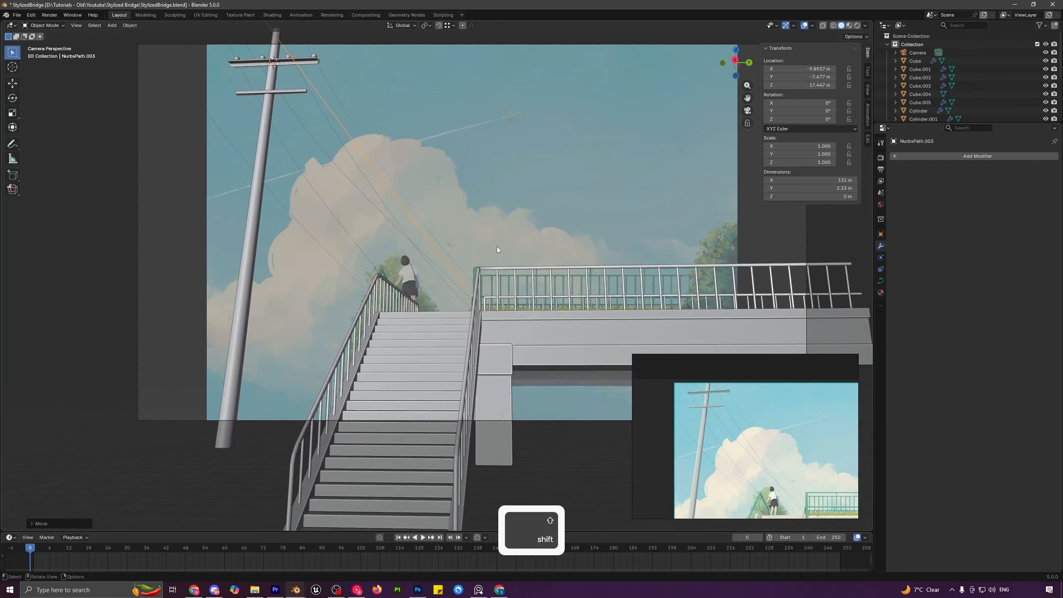
key(g)
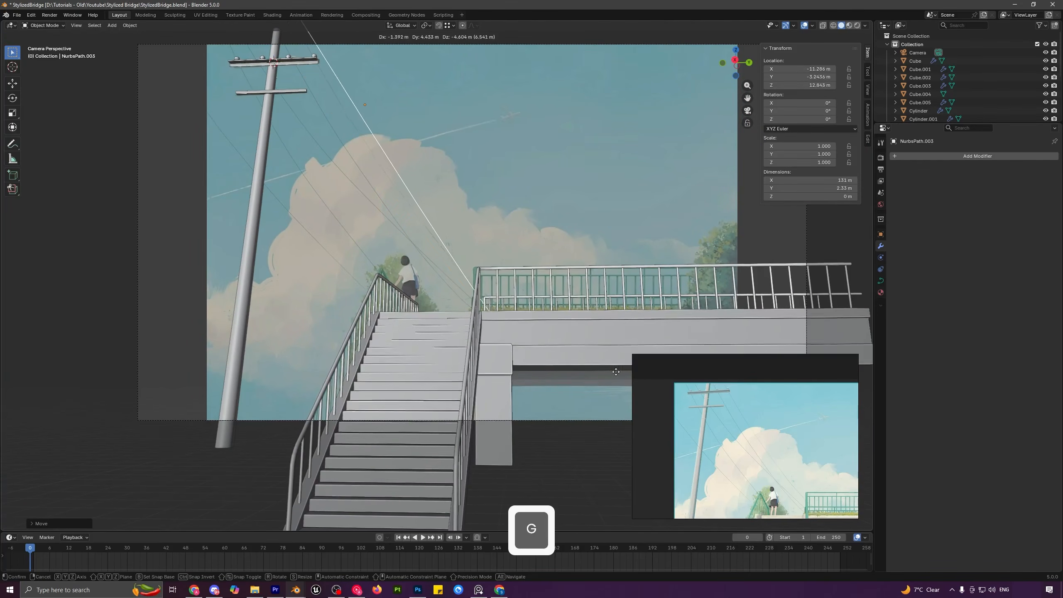
click(523, 319)
shift+middle_drag(459, 280, 427, 309)
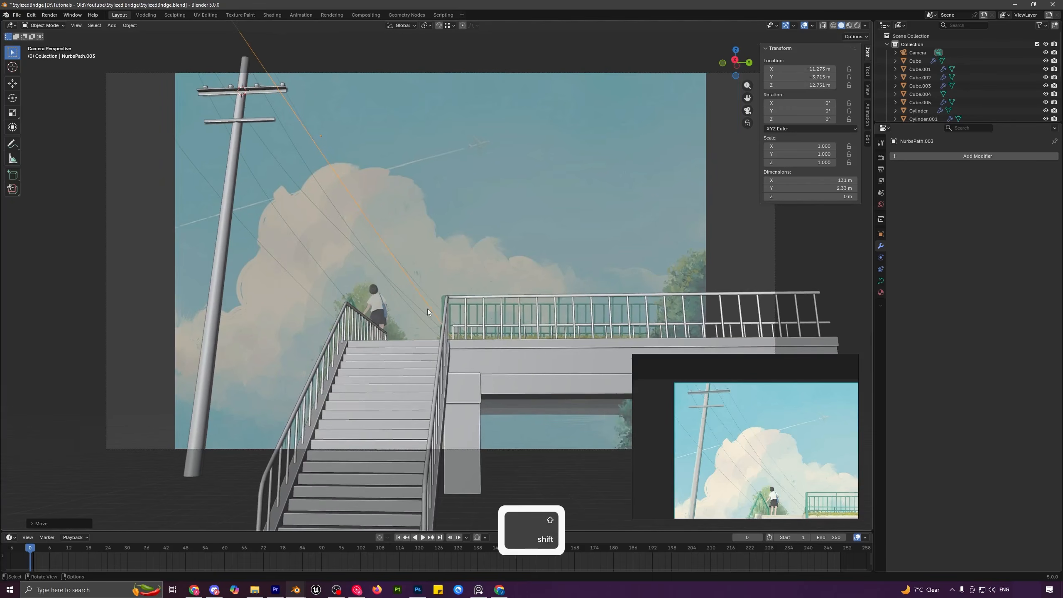
- Delete one of the path's two nearly overlapping control points and shift the camera-side points along X, shortening the curve to about 111 m
key(Tab)
scroll(331, 194, down, 6)
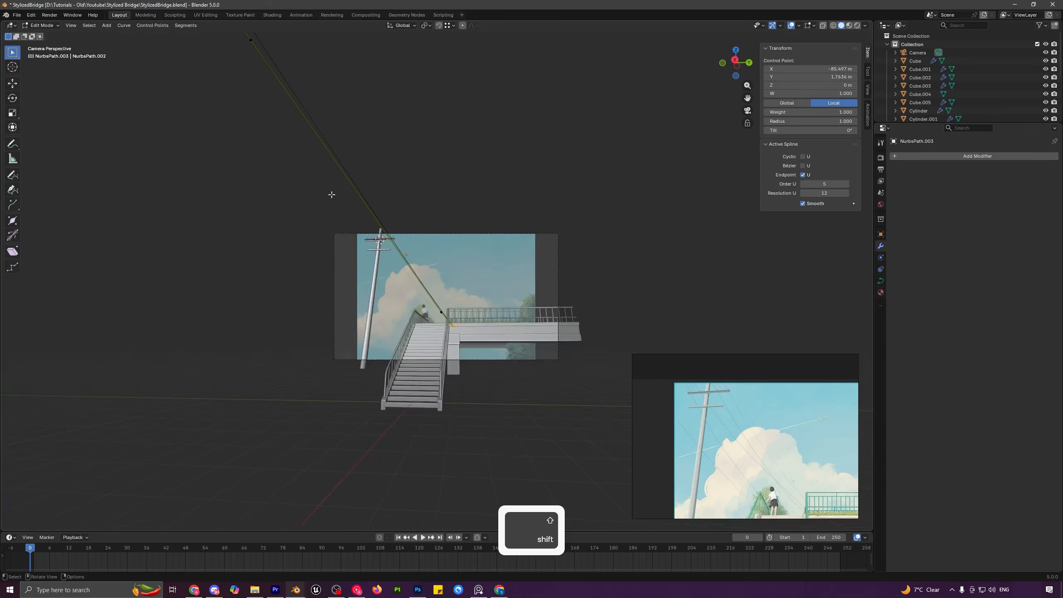
scroll(331, 194, down, 1)
shift+middle_drag(311, 162, 418, 292)
middle_drag(401, 246, 298, 216)
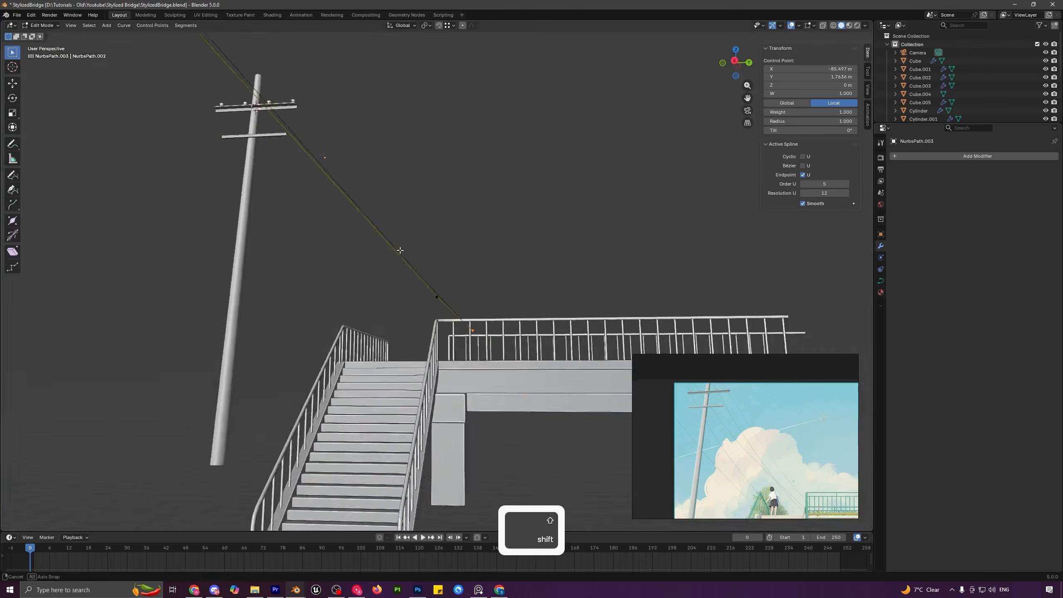
scroll(299, 216, down, 8)
drag(218, 191, 351, 246)
middle_drag(351, 247, 375, 314)
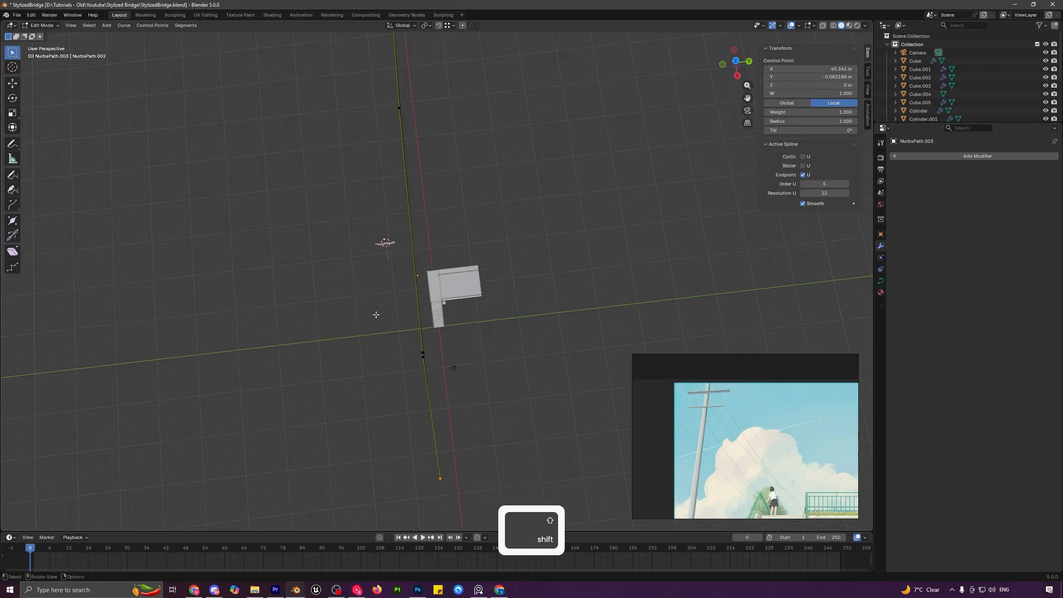
key(x)
drag(443, 355, 489, 485)
click(544, 340)
key(g)
key(y)
key(g)
key(x)
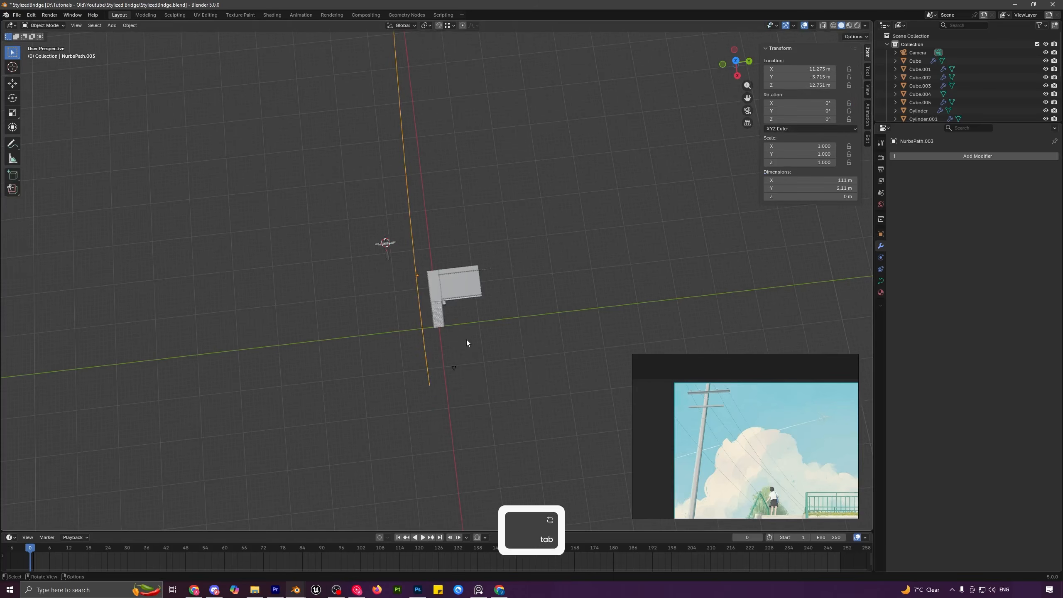
- In camera view, move the path's camera-side inner control point to about X -1.53, Y -0.68, Z -0.50 m
key(KP_0)
shift+middle_drag(533, 399, 390, 265)
scroll(432, 312, up, 2)
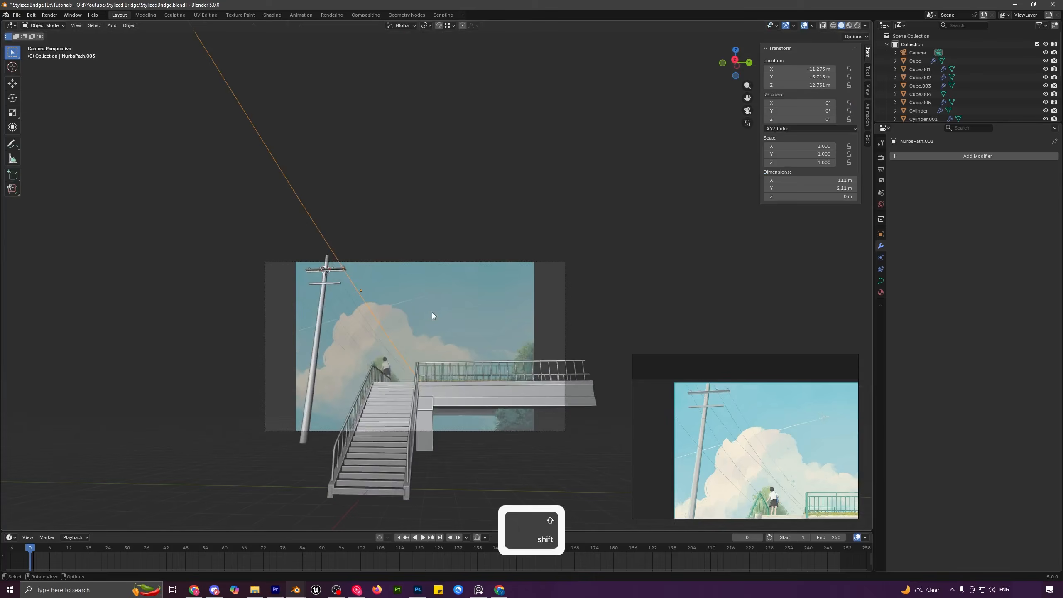
key(Tab)
scroll(431, 315, up, 3)
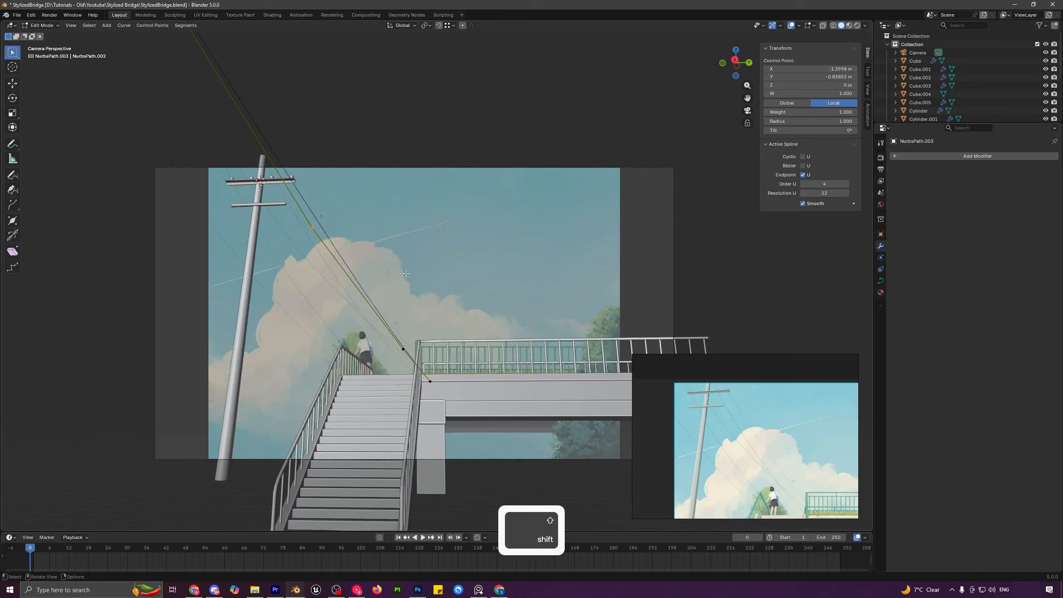
key(g)
click(425, 356)
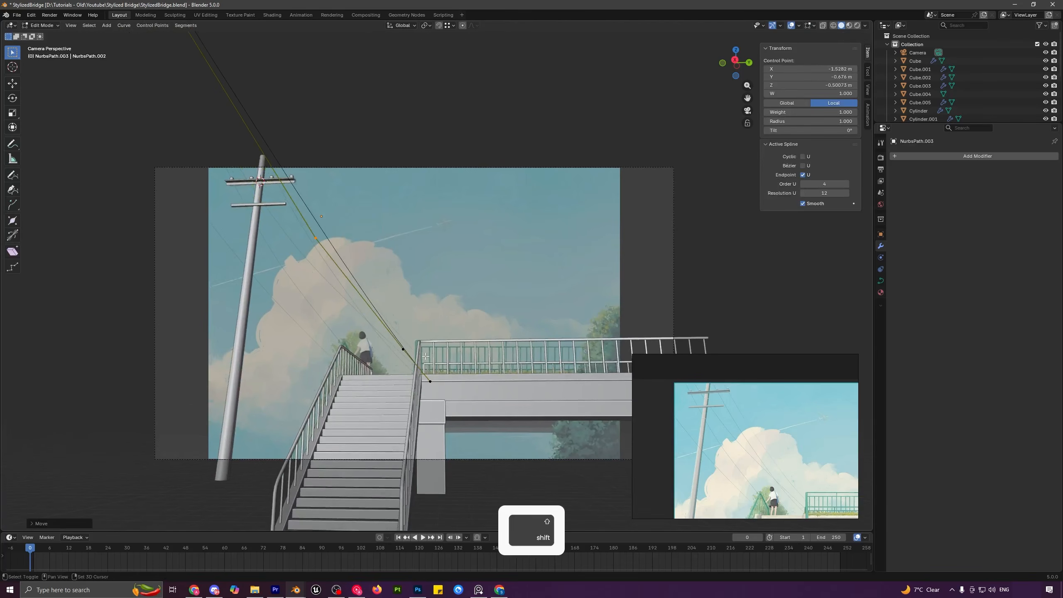
- Move the path's two far control points together, shift the far end point outward to follow the reference wire, and finish editing
shift+middle_drag(425, 356, 398, 288)
shift+click(377, 282)
key(g)
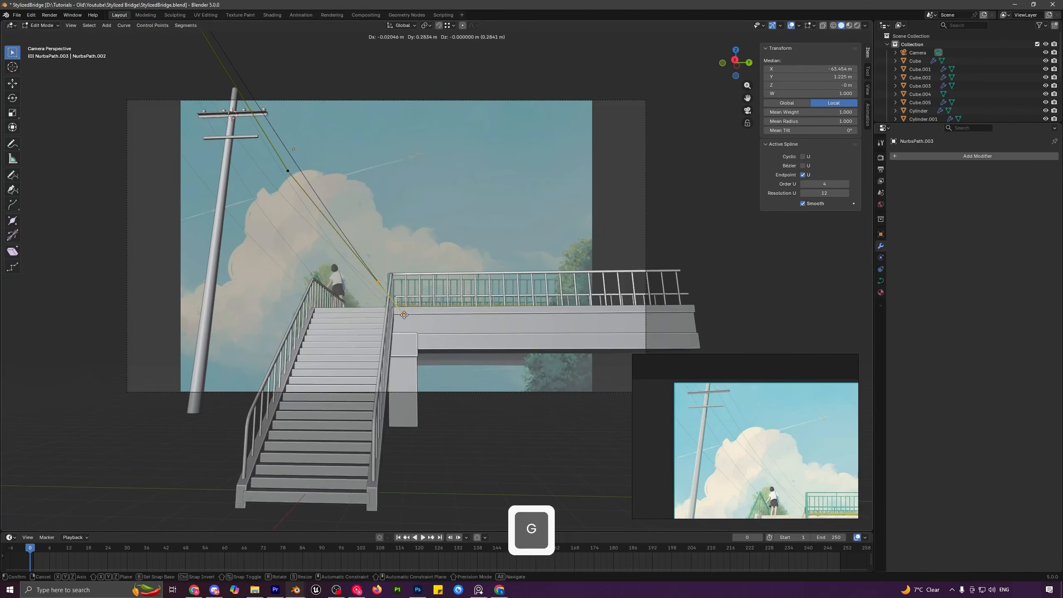
click(403, 314)
click(404, 315)
key(g)
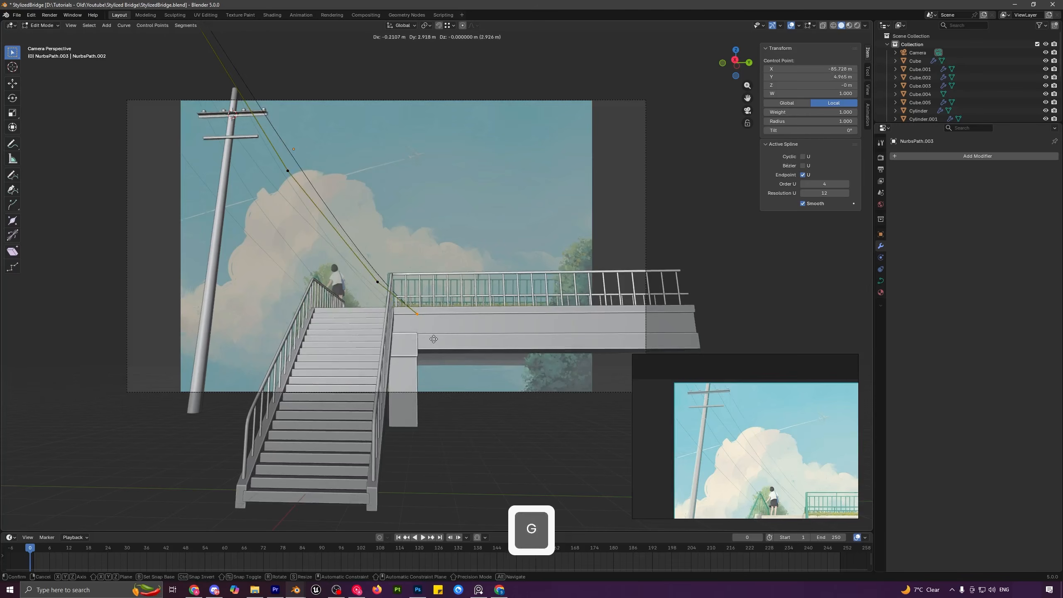
click(427, 337)
key(Tab)
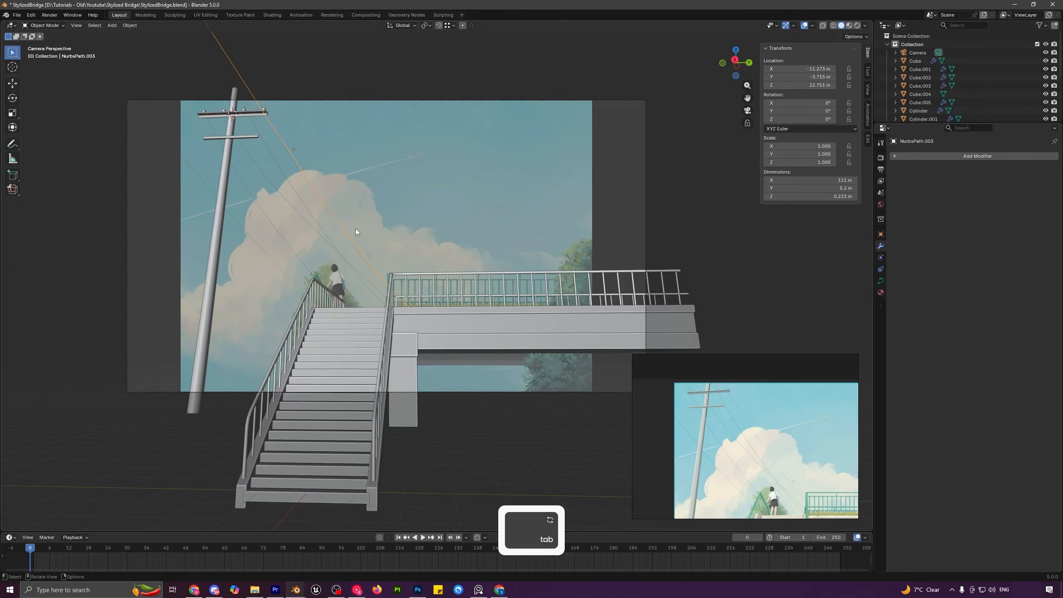
- Duplicate the wire for the second line and move the copy's inner control point to about X -1.43, Y -0.09, Z 0.10 m
shift+middle_drag(342, 216, 374, 257)
key(shift+d)
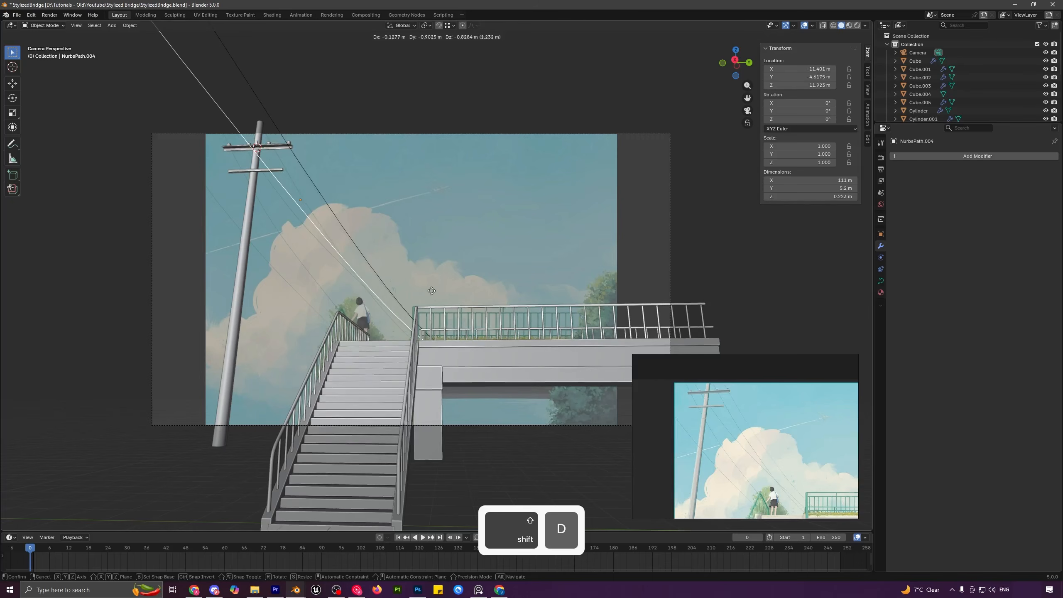
click(432, 291)
key(Tab)
click(291, 218)
key(g)
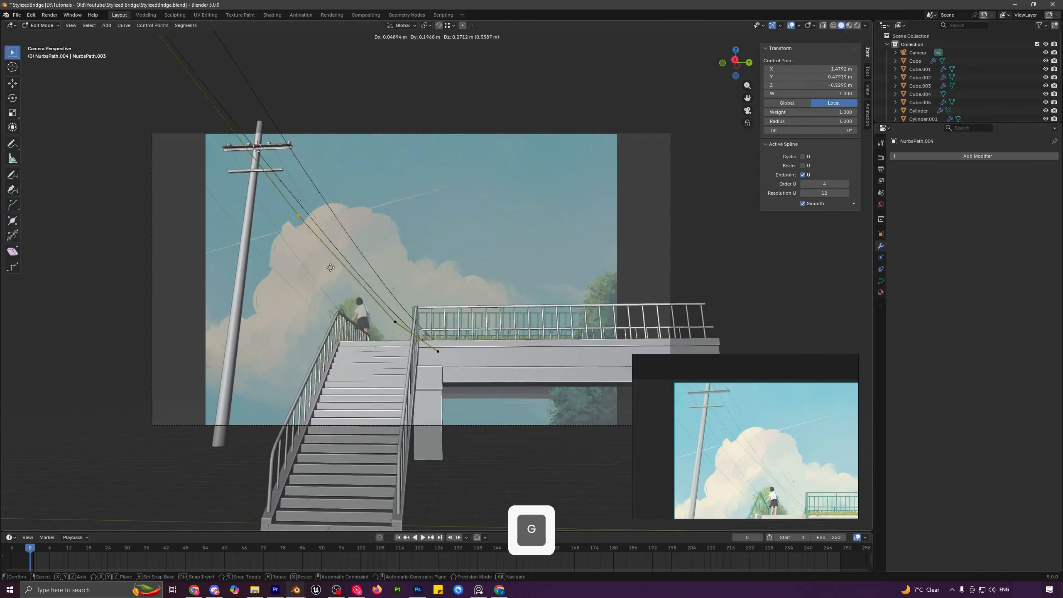
click(302, 206)
scroll(271, 190, down, 2)
shift+middle_drag(272, 190, 338, 301)
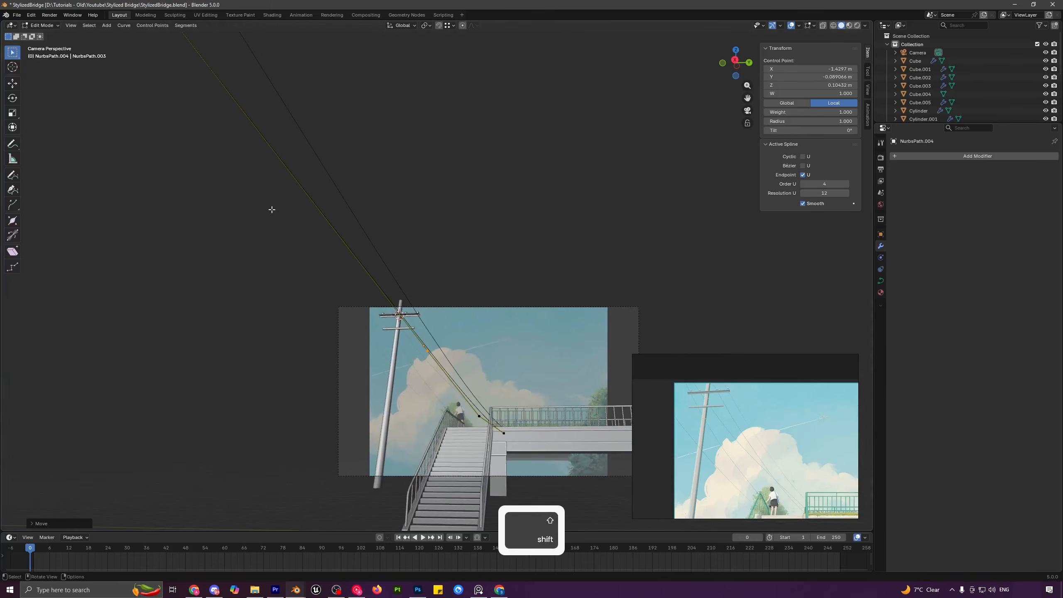
middle_drag(270, 209, 230, 250)
key(g)
key(x)
right_click(270, 270)
- Switch to editing the original wire and move its camera-side end control point along X toward the stairs
key(Tab)
click(273, 258)
key(Tab)
key(g)
key(x)
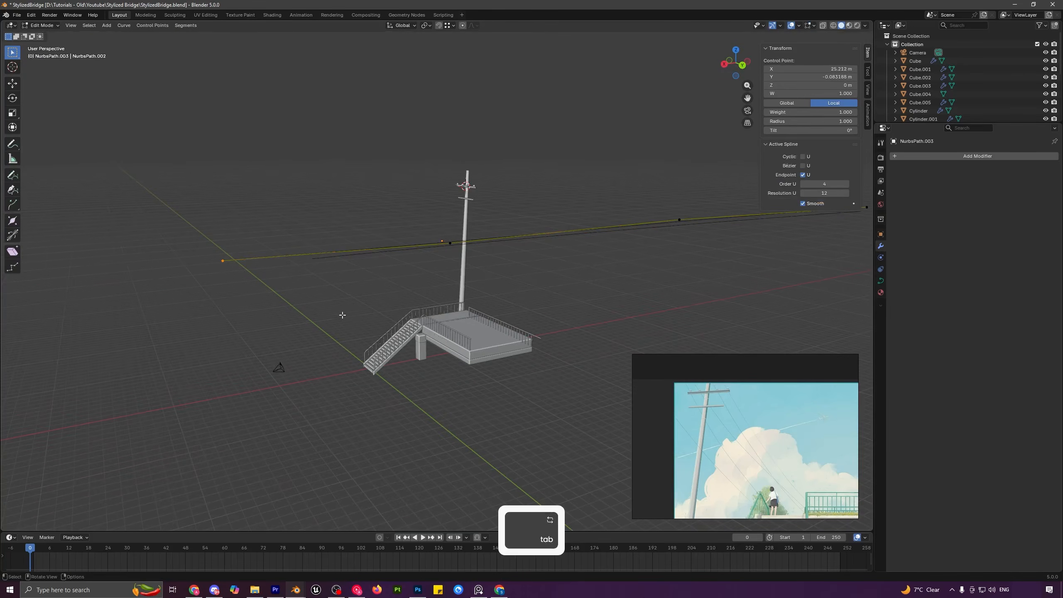
click(435, 267)
- Switch to editing the duplicated wire and move its inner control point along X to about -11.14 m
key(Tab)
click(453, 247)
key(Tab)
key(g)
key(x)
click(529, 262)
- In camera view, move the duplicated wire's inner control point to about X -10.14, Y -2.58 m
key(KP_0)
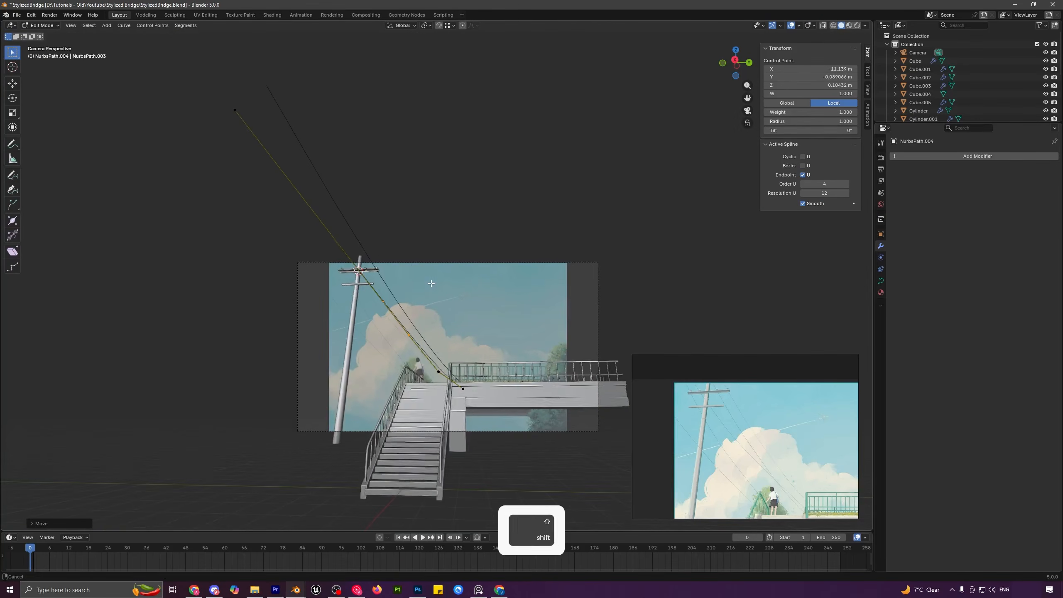
key(g)
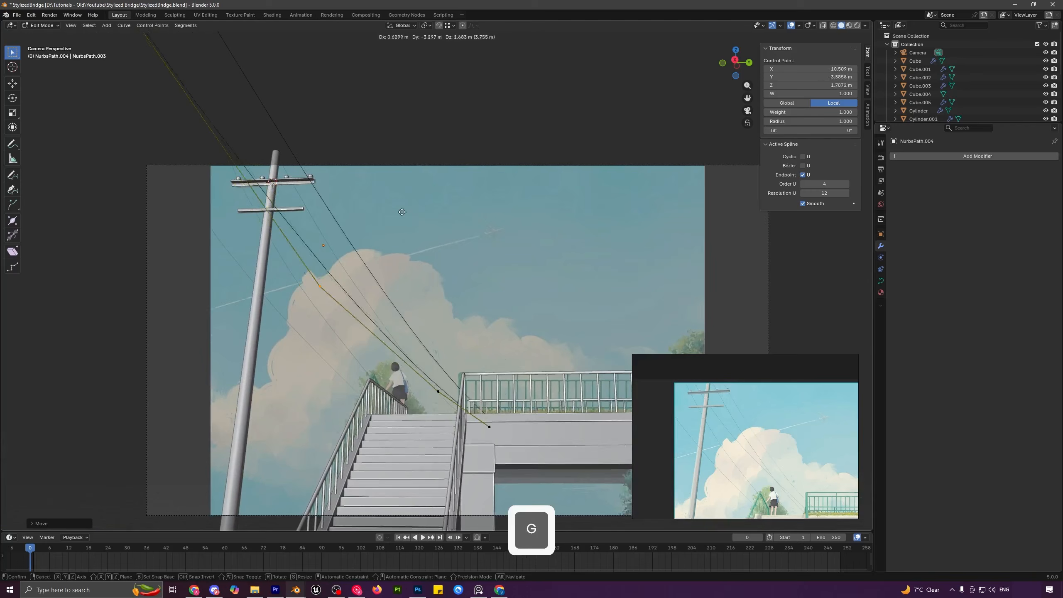
click(412, 184)
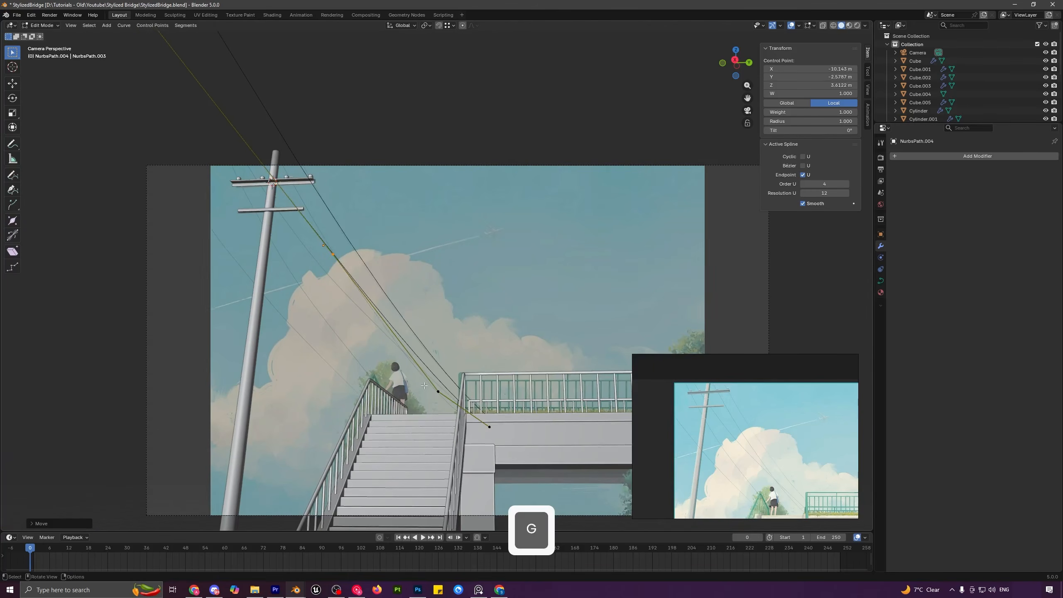
- Adjust the duplicated wire's far inner and camera-side end control points to follow the reference line, and finish editing
click(437, 392)
key(g)
click(443, 421)
click(335, 268)
scroll(336, 283, down, 2)
shift+middle_drag(336, 283, 373, 359)
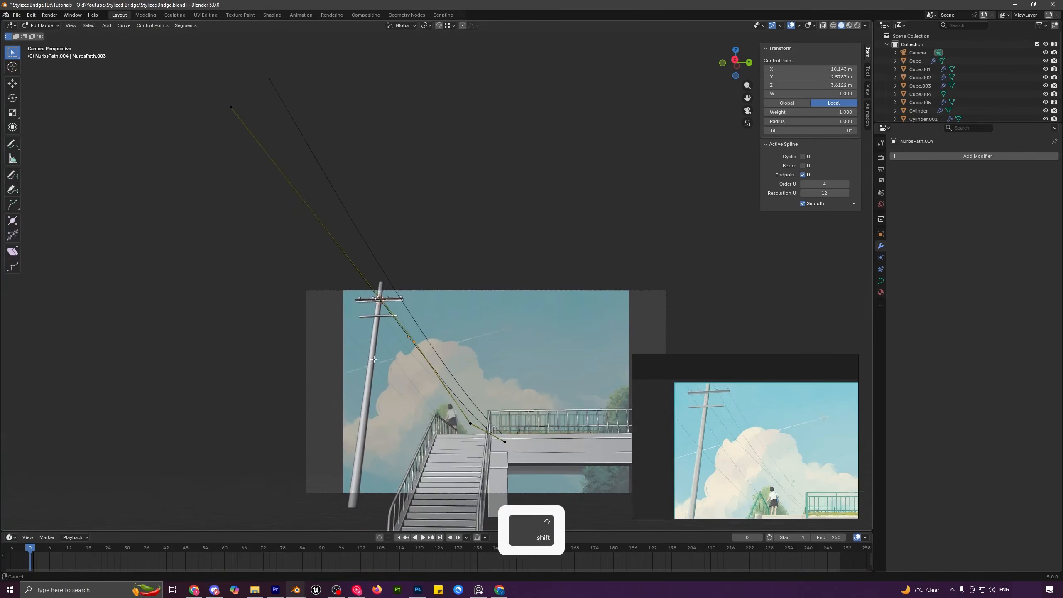
key(Tab)
- Duplicate the second wire and place the copy at about X -11.41, Y -5.68, Z 11.56 m
shift+middle_drag(453, 368, 442, 340)
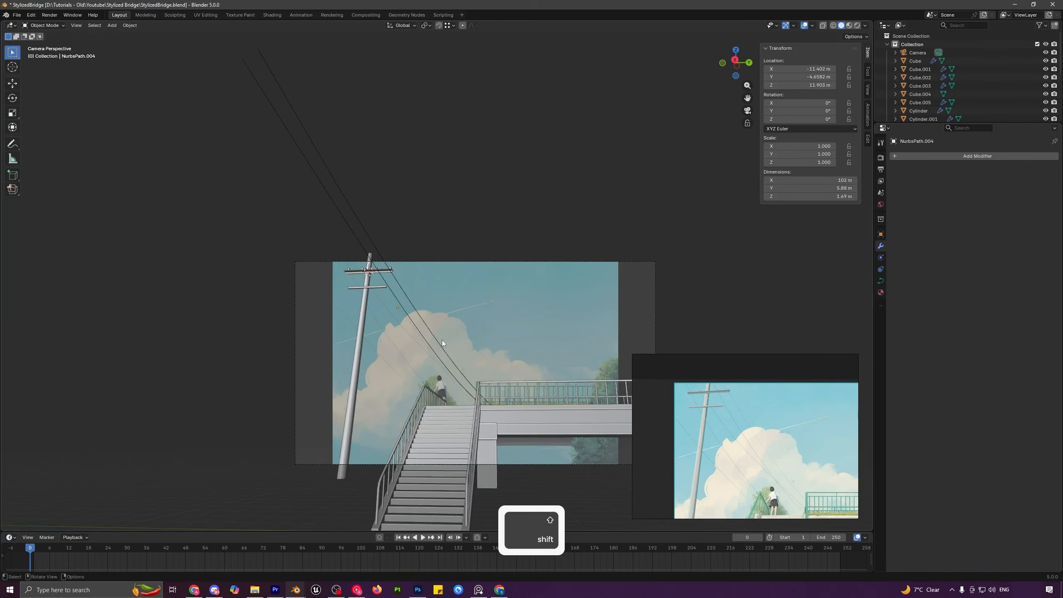
key(shift+d)
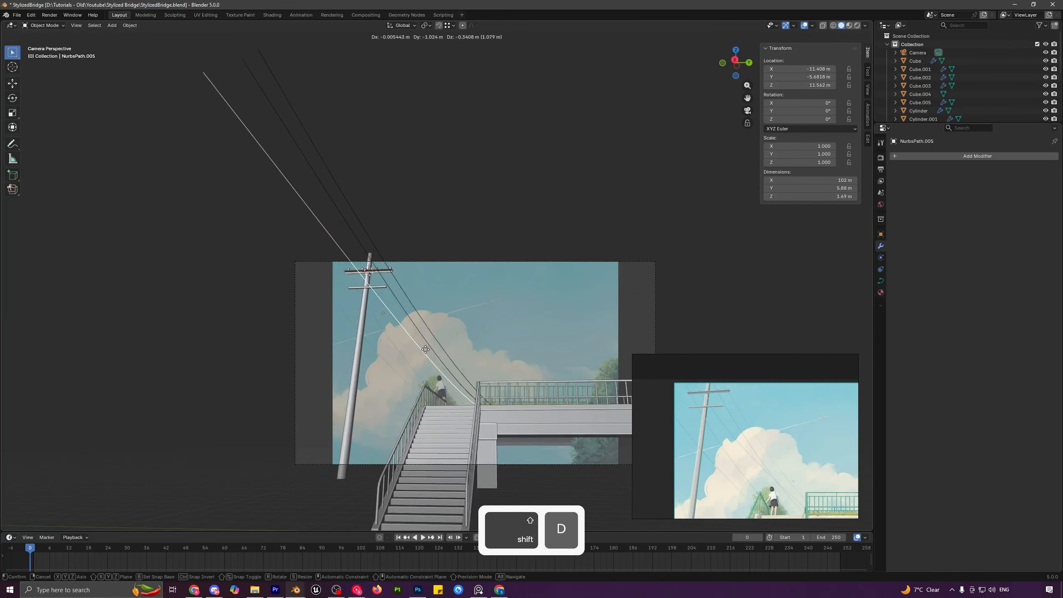
click(425, 349)
- Duplicate the third wire, rotate the copy to about -10.7° in X, and place it at about X -11.41, Y -7.39, Z 11.01 m
key(shift+d)
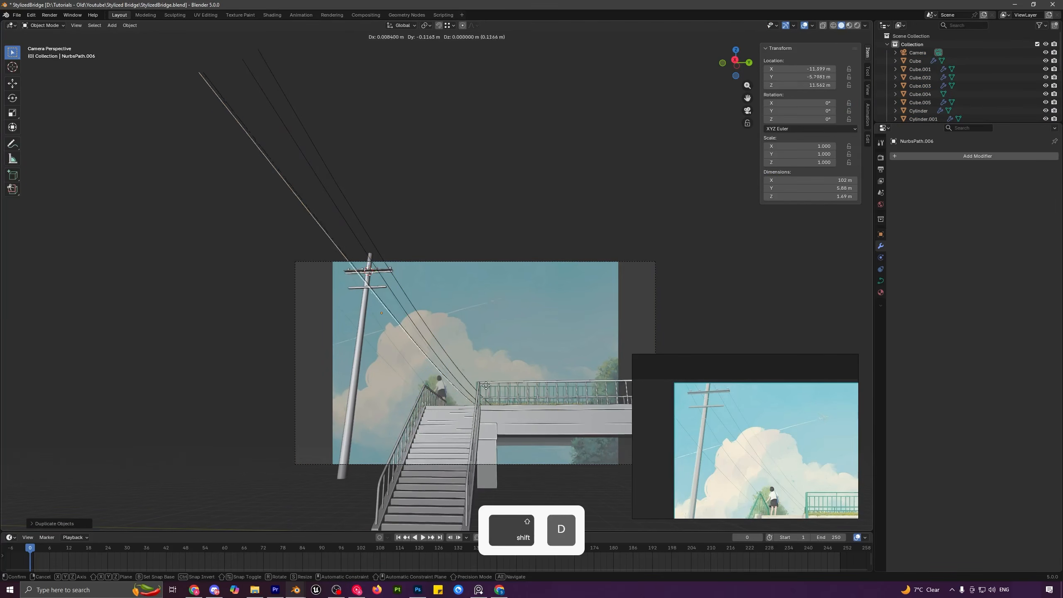
click(456, 393)
key(r)
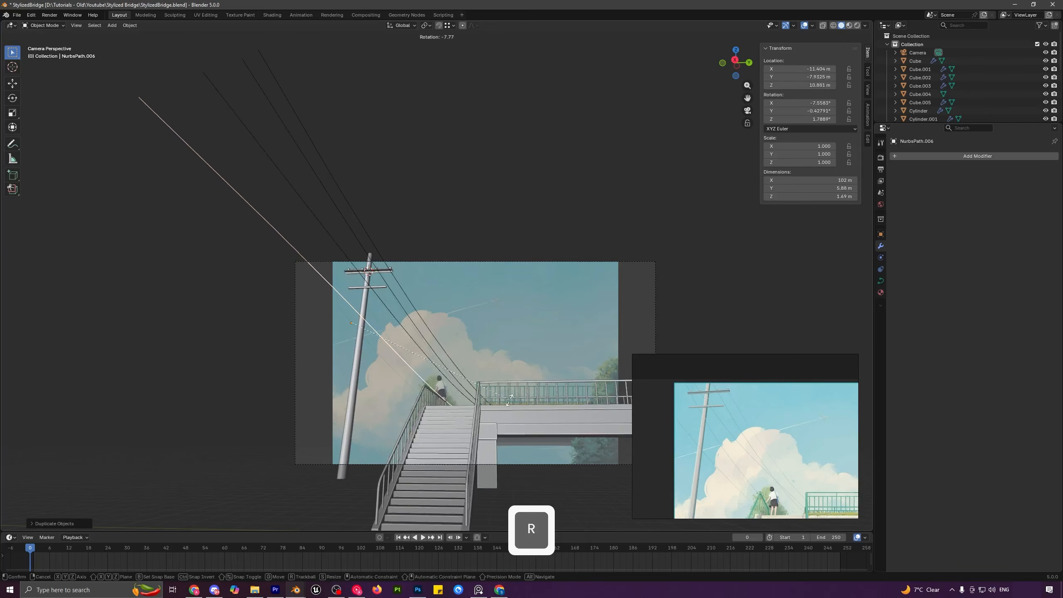
click(504, 409)
key(g)
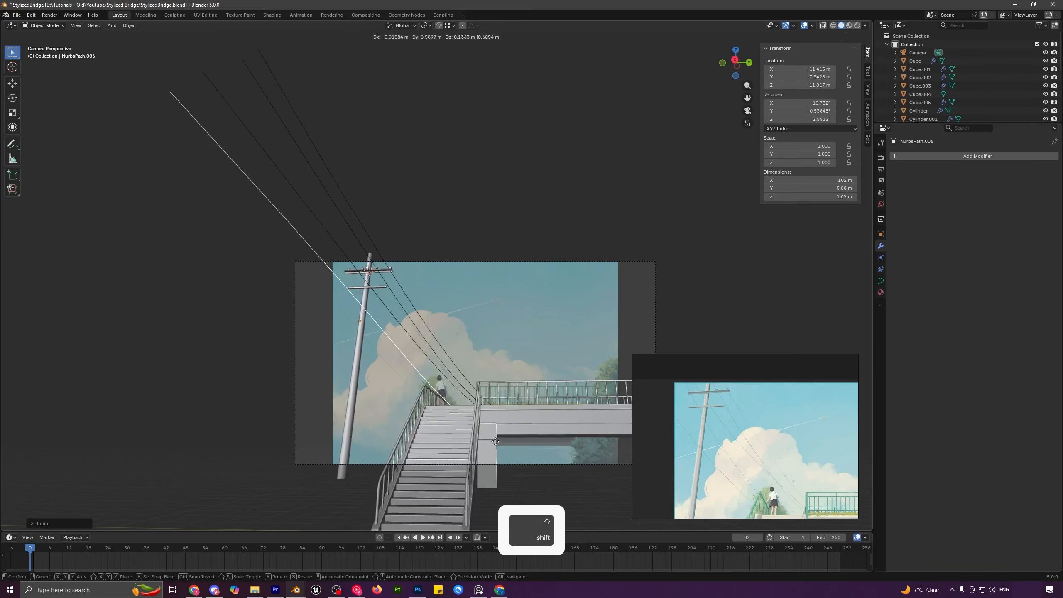
click(489, 444)
- Move the fourth wire's camera-side end control point closer to the third wire's end and delete its nearest inner control point
key(Tab)
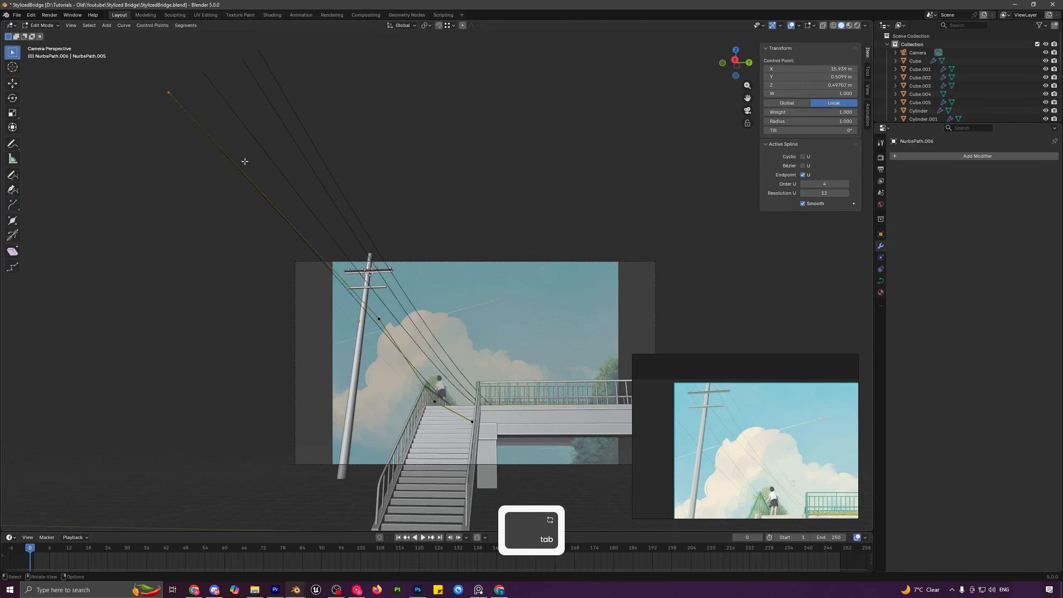
key(g)
click(282, 148)
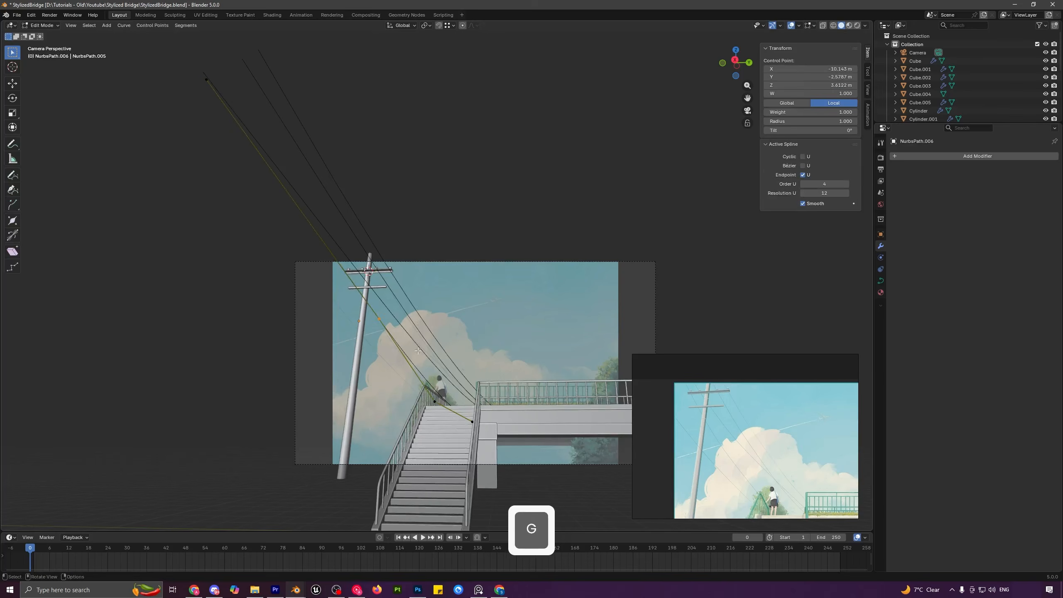
key(x)
click(425, 291)
- Move the fourth wire's remaining inner control point to match the reference line and finish editing the curve
click(434, 401)
key(g)
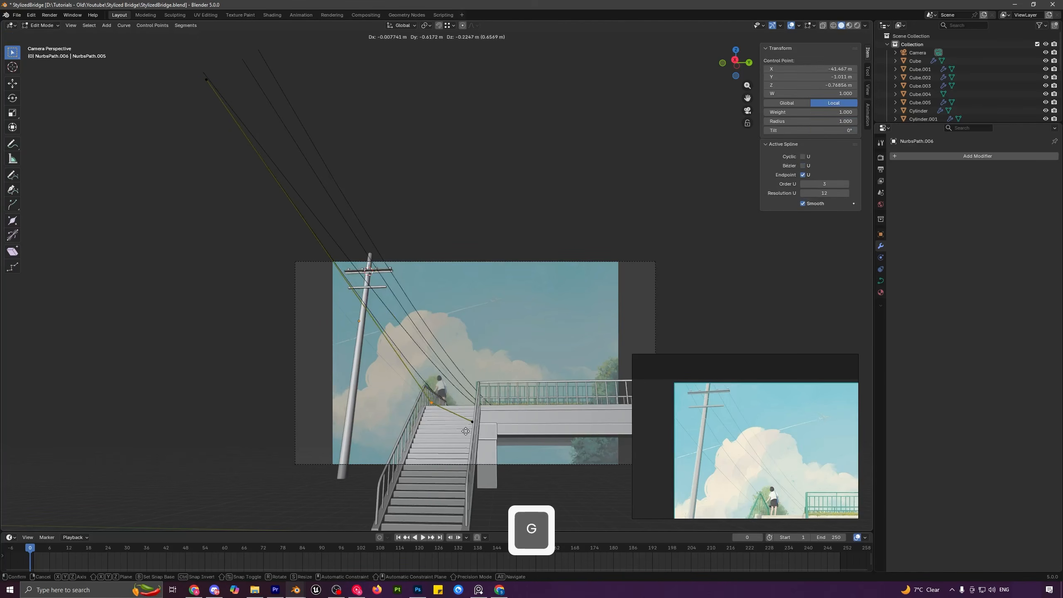
click(456, 369)
key(Tab)
- Duplicate the fourth wire, place the copy at about X -11.56, Y -8.45, Z 10.04 m, and adjust a control point near its bridge end
key(shift+d)
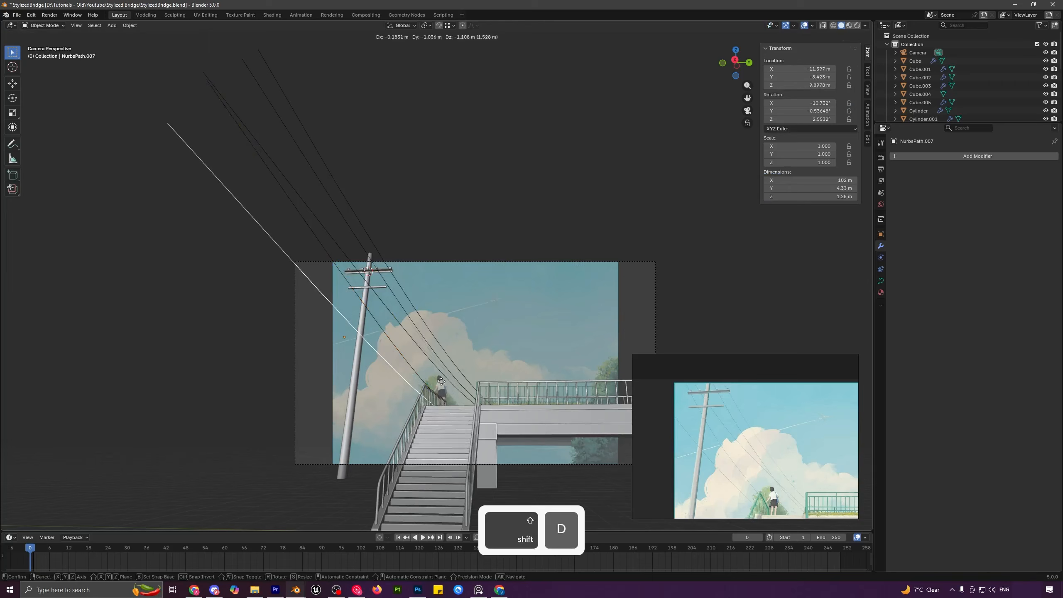
click(450, 384)
key(Tab)
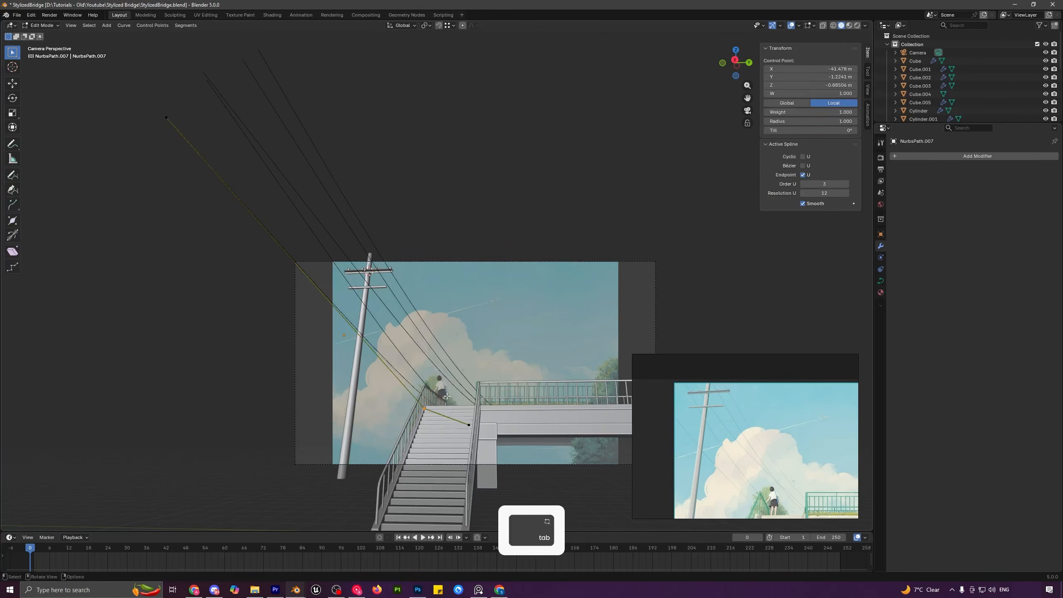
key(Tab)
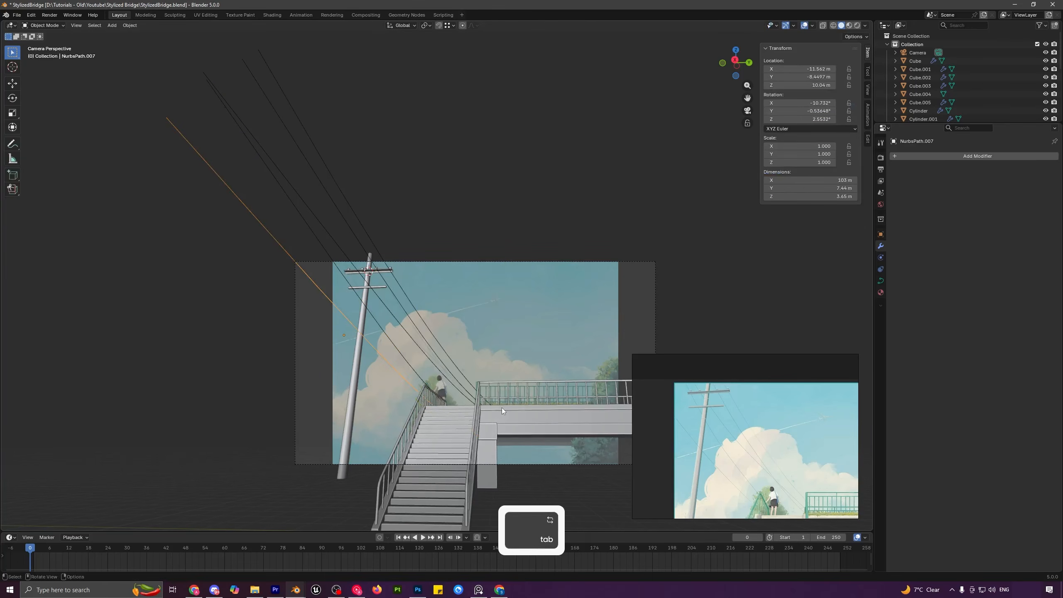
- Shift the fourth wire's control point near the stair railing to match the reference line
key(a)
key(a)
scroll(491, 332, down, 4)
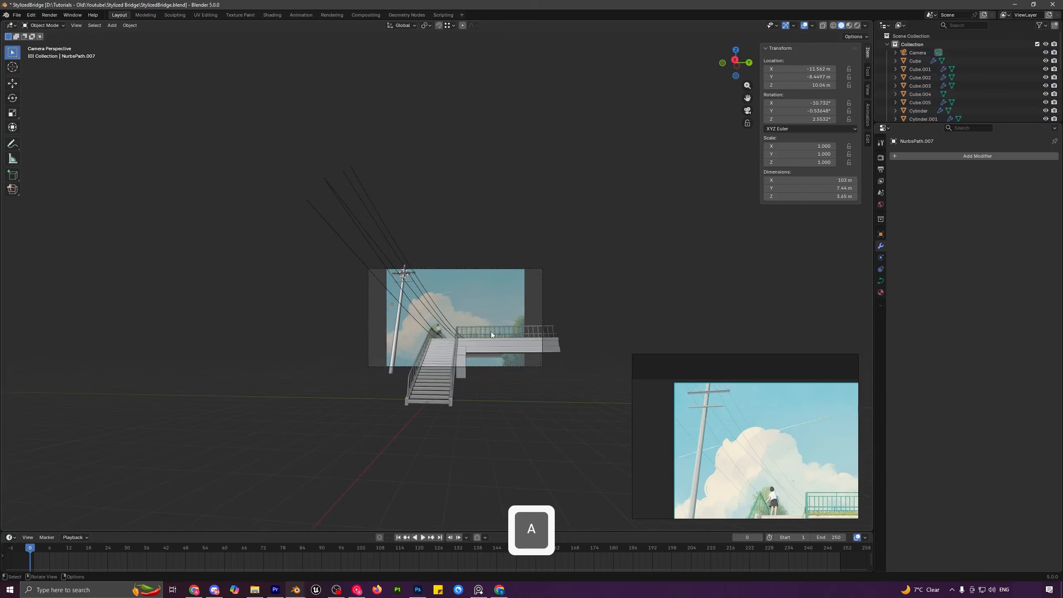
scroll(505, 334, up, 7)
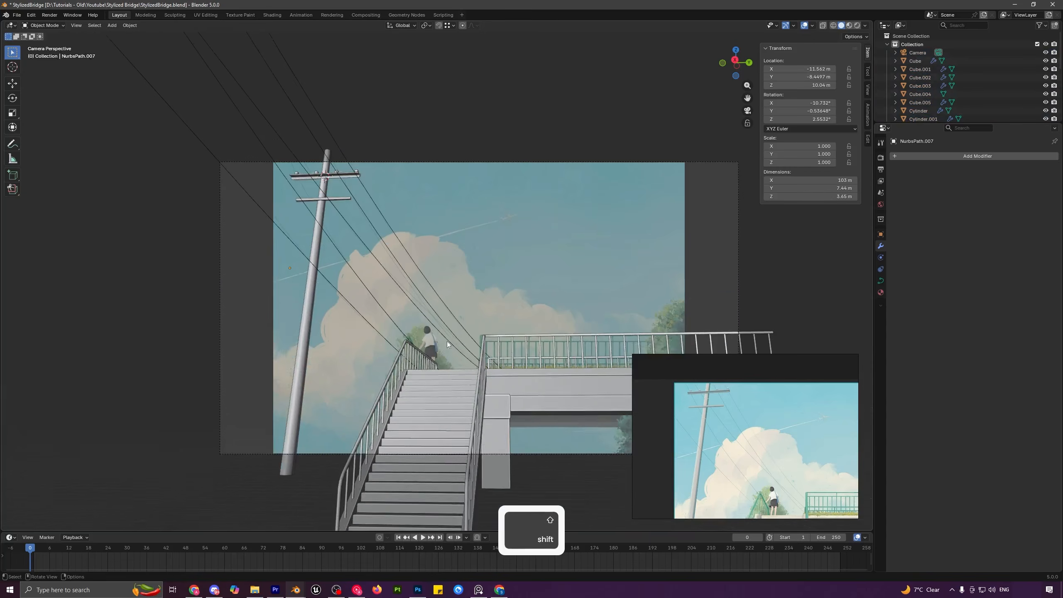
shift+click(397, 336)
key(Tab)
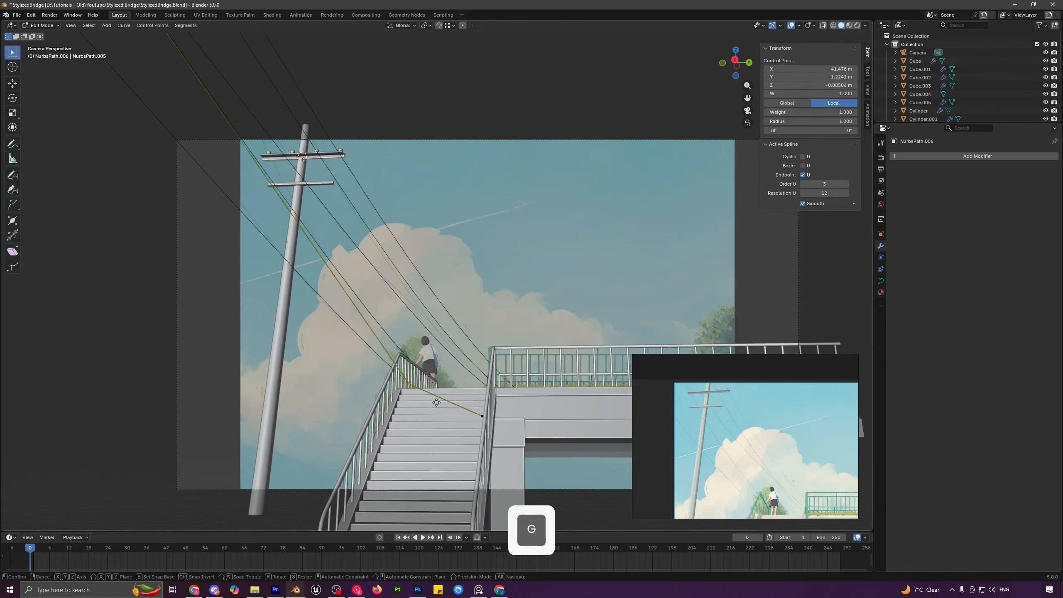
key(Tab)
click(423, 330)
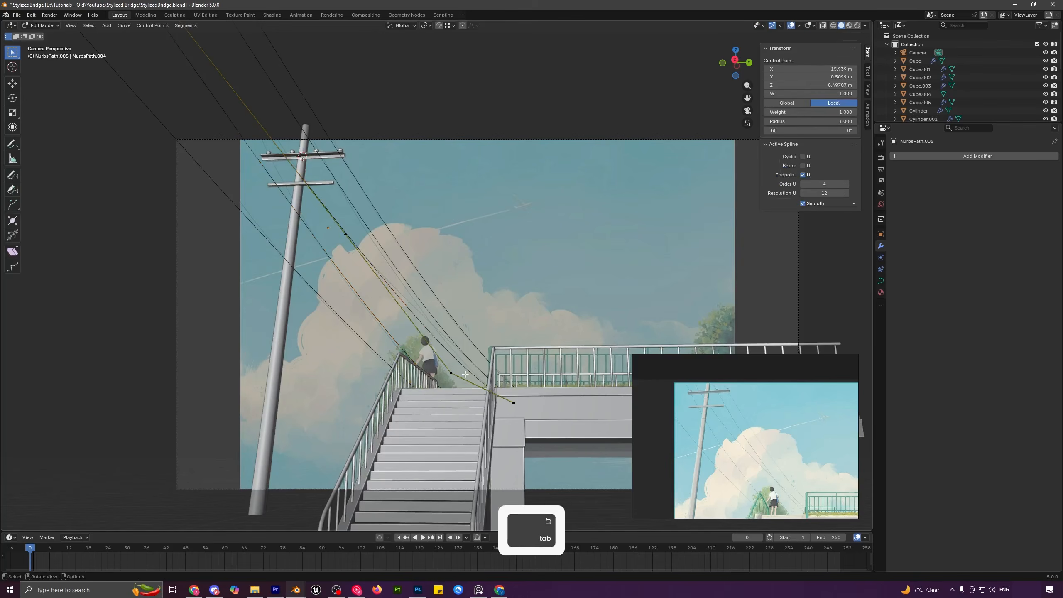
- Give all five wires a round bevel with a depth of 0.02 m
middle_drag(423, 329, 390, 285)
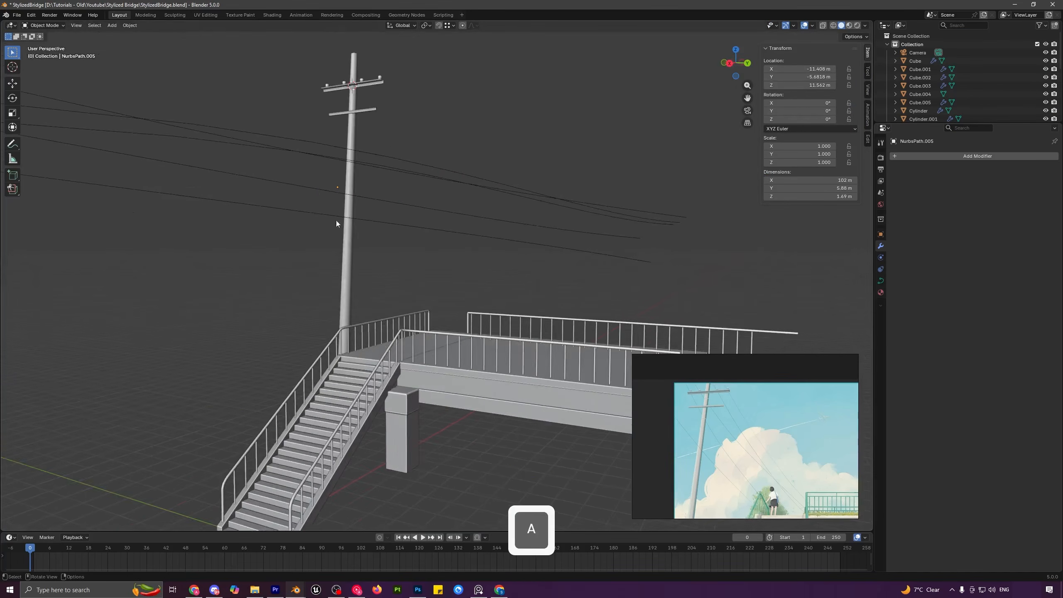
scroll(335, 220, down, 2)
drag(185, 137, 263, 256)
middle_drag(228, 186, 419, 244)
click(880, 283)
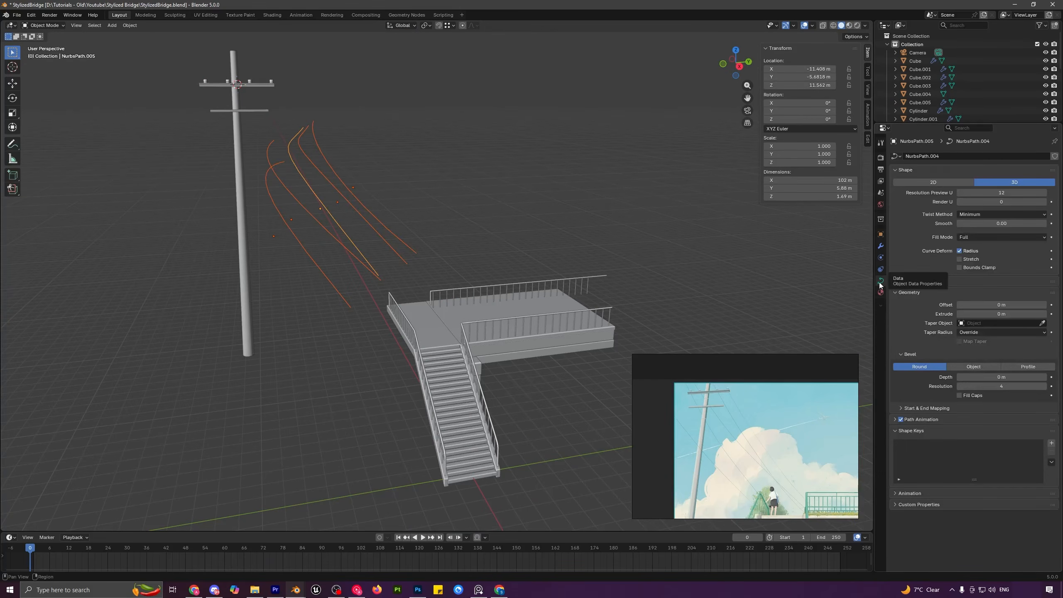
mouse_move(1001, 376)
alt+mouse_down()
mouse_move(1019, 377)
mouse_move(1001, 377)
alt+mouse_up()
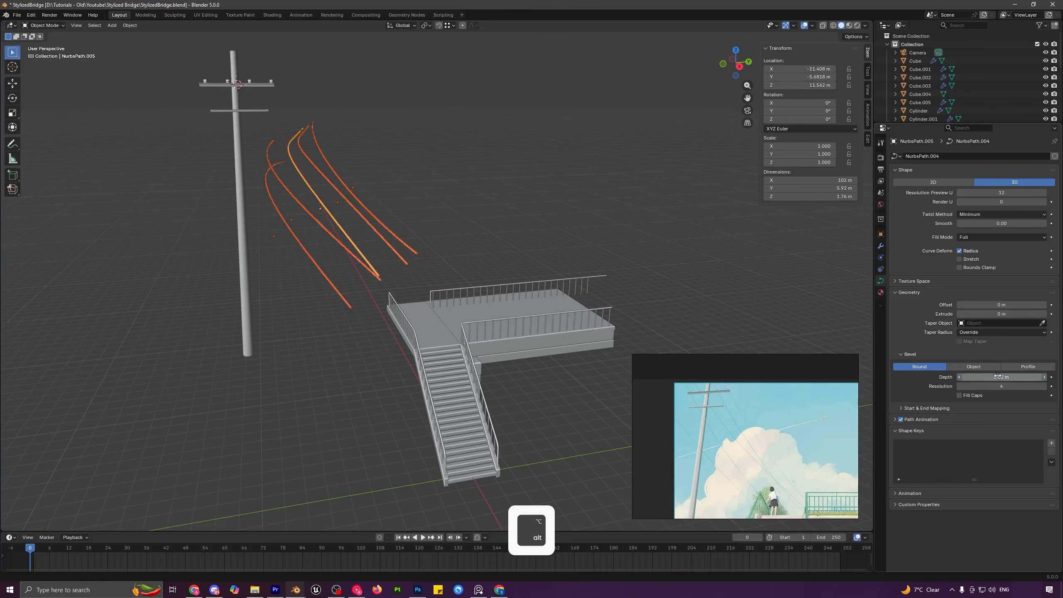
- Check the thickened wires from several angles and through the camera, with the viewport overlays hidden
key(a)
key(a)
middle_drag(386, 251, 356, 229)
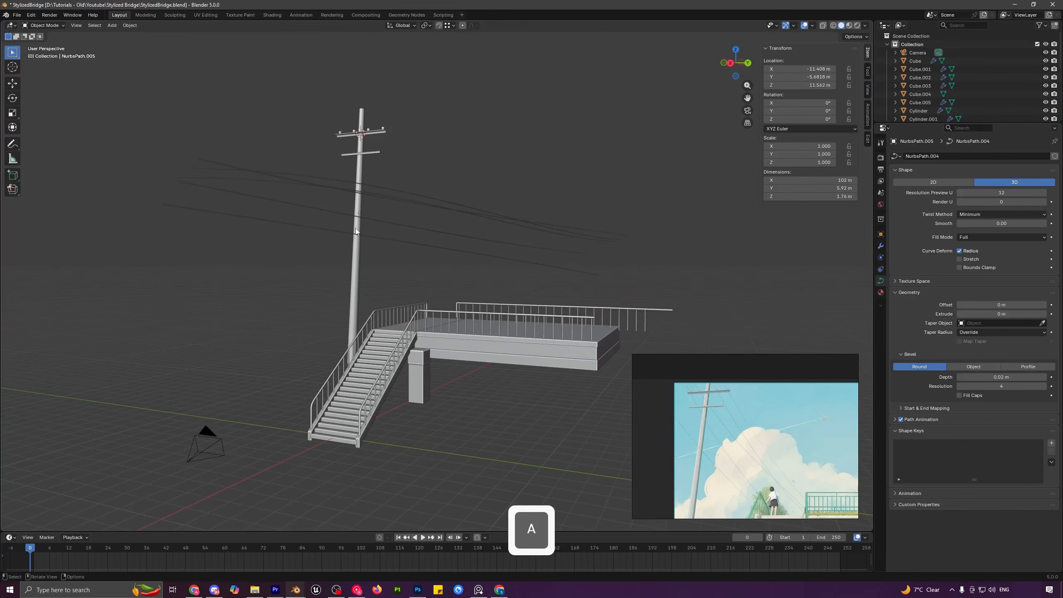
key(KP_0)
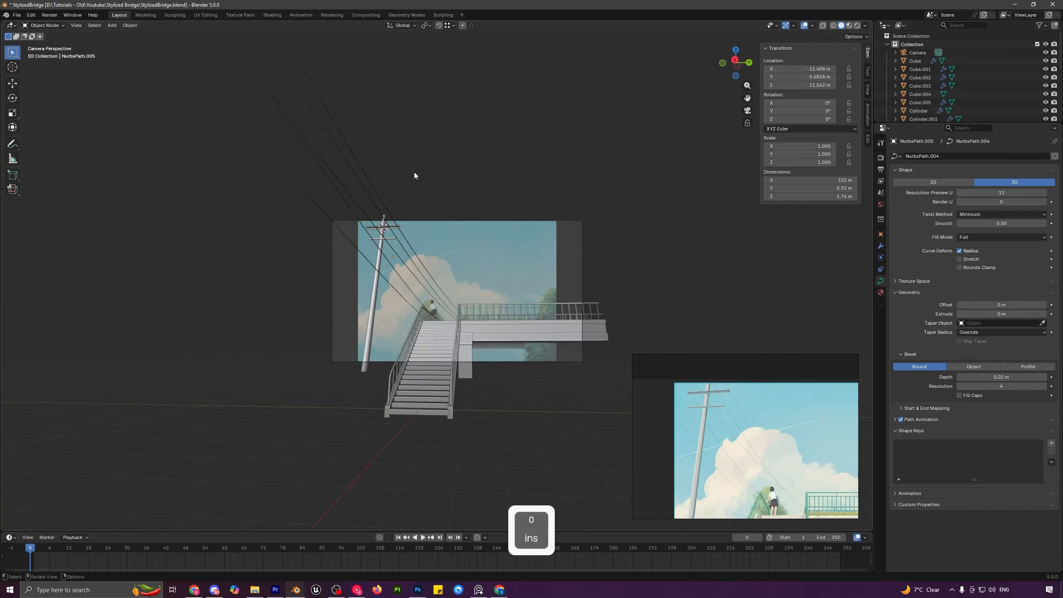
scroll(426, 255, up, 3)
key(a)
key(a)
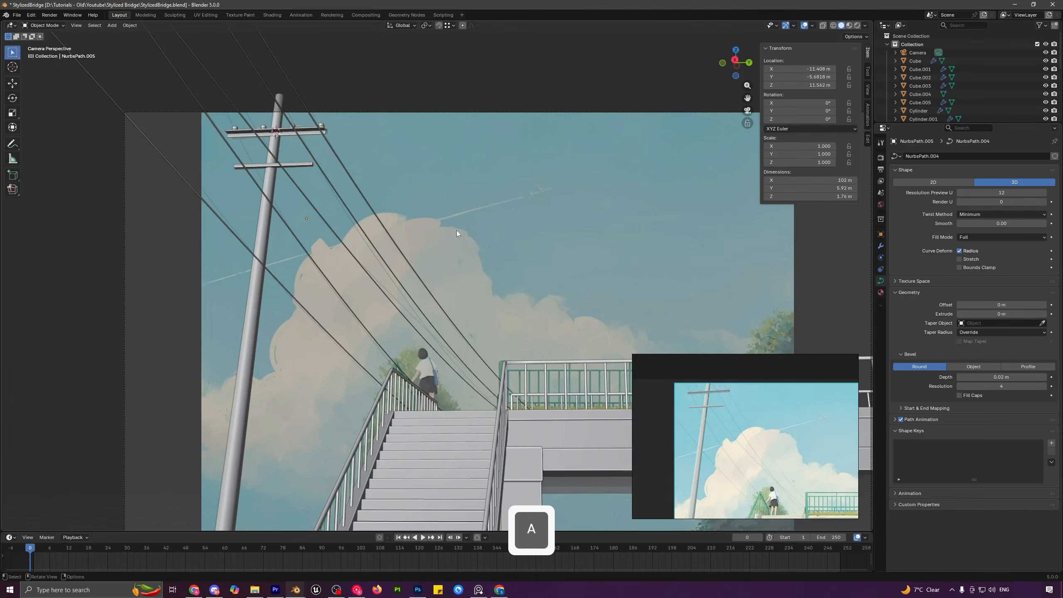
click(804, 26)
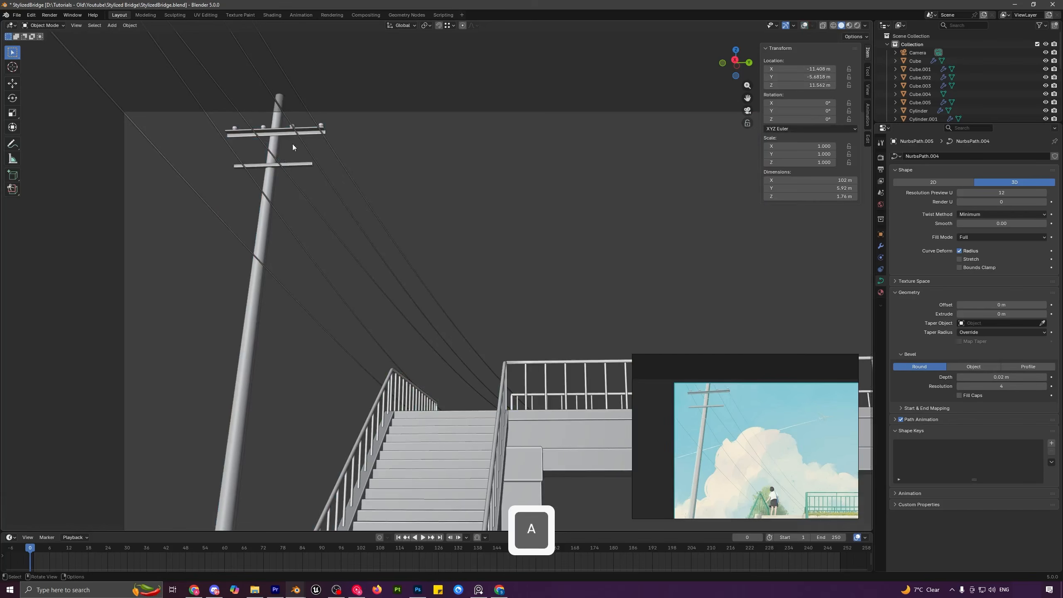
shift+middle_drag(309, 166, 425, 241)
middle_drag(425, 242, 422, 256)
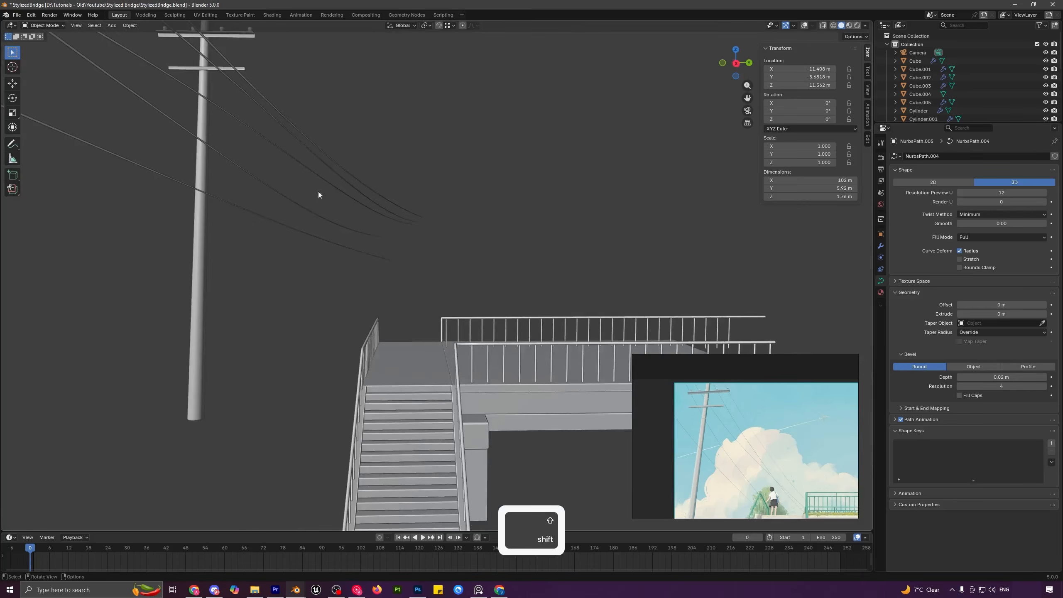
shift+middle_drag(319, 192, 413, 286)
scroll(400, 272, down, 4)
- Edit all wires together with overlays shown and raise their pole-side end control points about 9.4 m along Z
drag(321, 236, 395, 342)
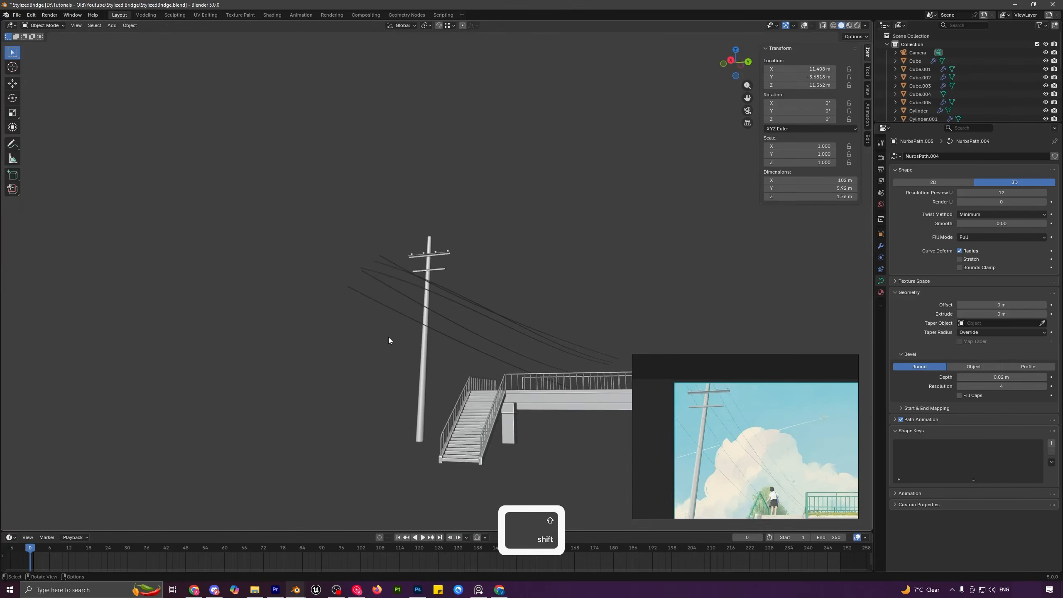
key(Tab)
right_click(386, 265)
click(791, 26)
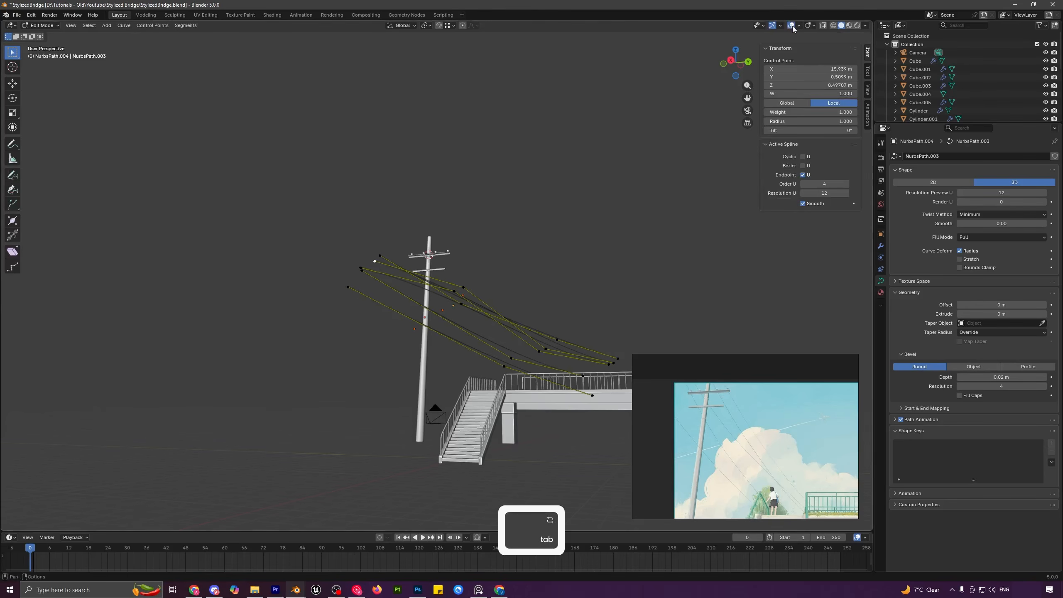
drag(282, 211, 403, 302)
key(g)
key(z)
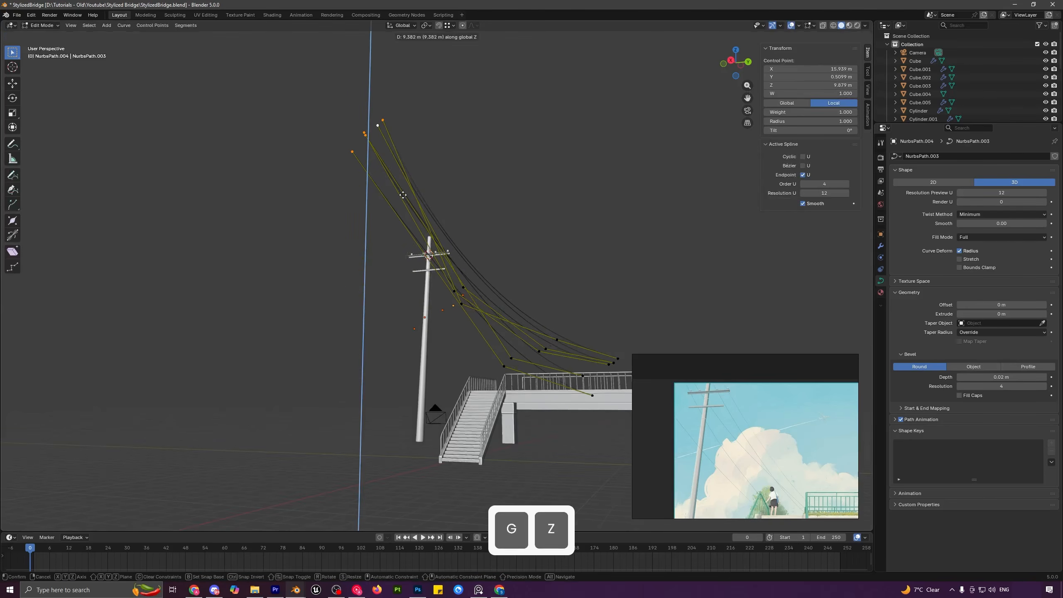
click(402, 194)
key(KP_0)
scroll(562, 272, down, 2)
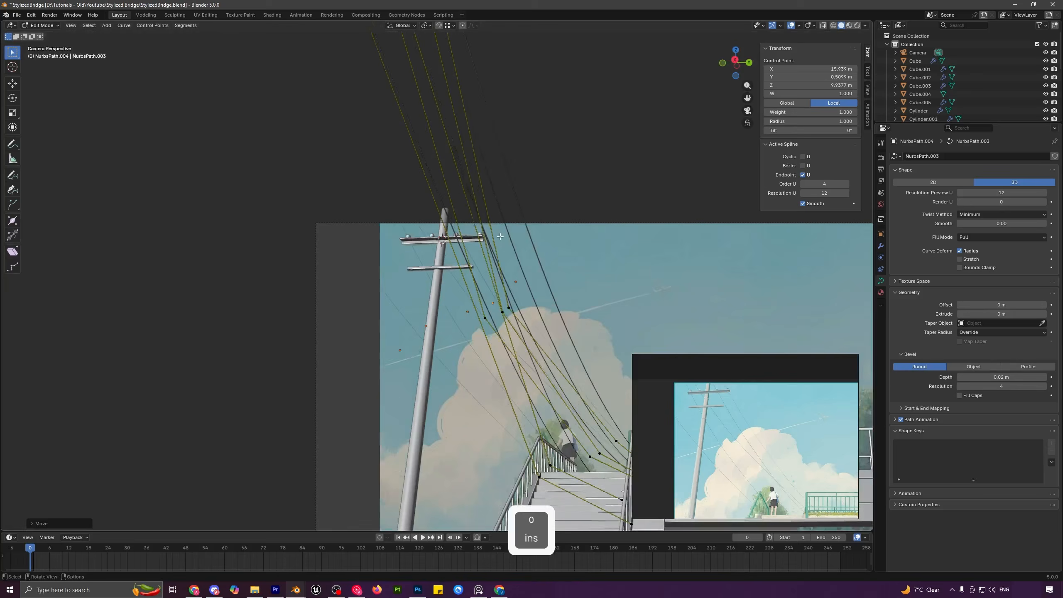
- Move all wires over the reference lines in the camera view and rotate them to about 2.86° in X for the second wire
shift+middle_drag(563, 272, 530, 232)
key(Tab)
key(g)
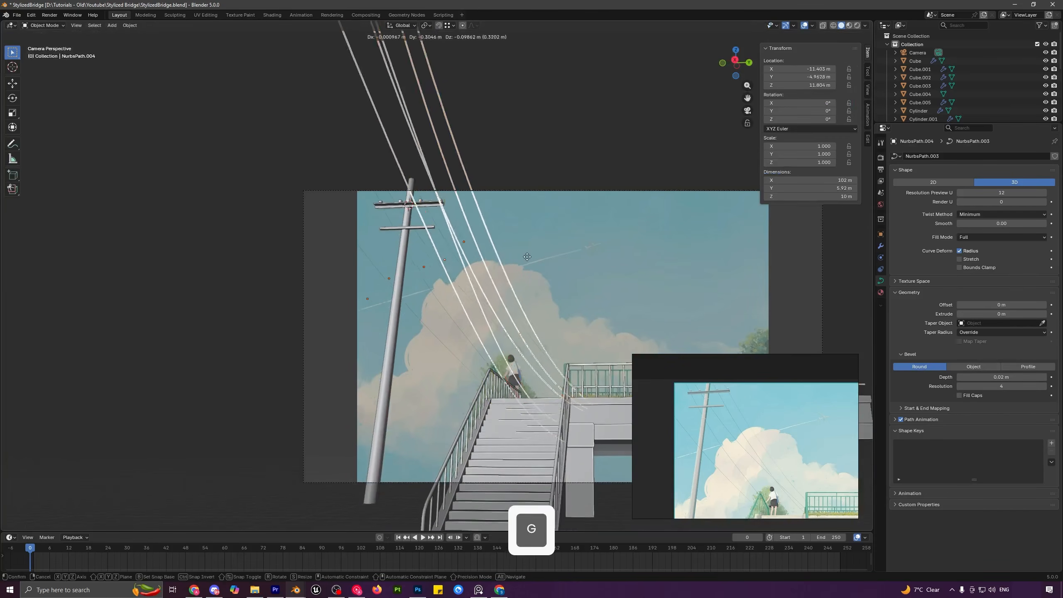
click(562, 278)
key(r)
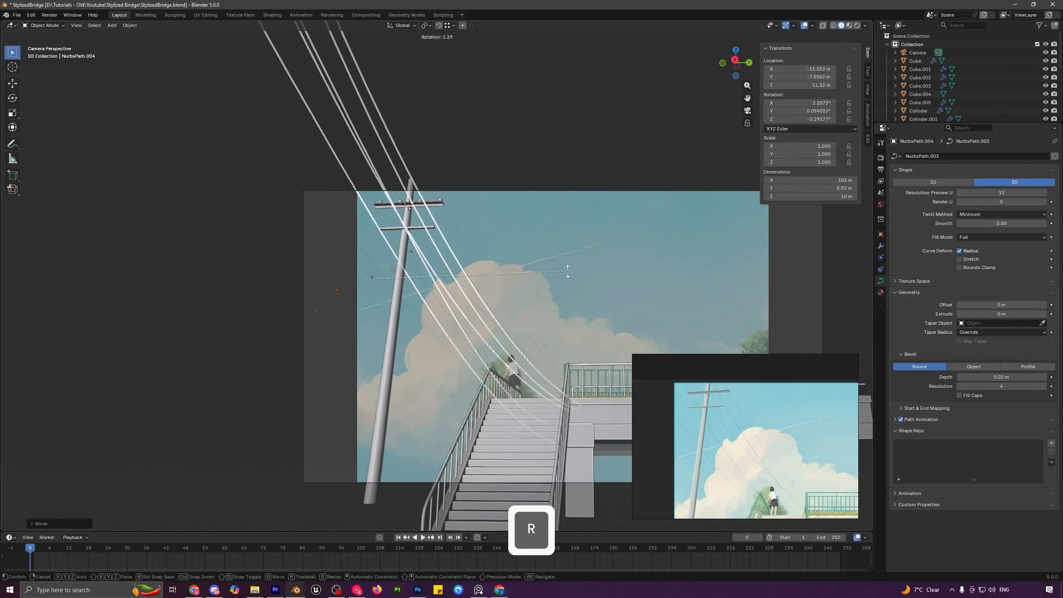
click(570, 264)
key(alt+a)
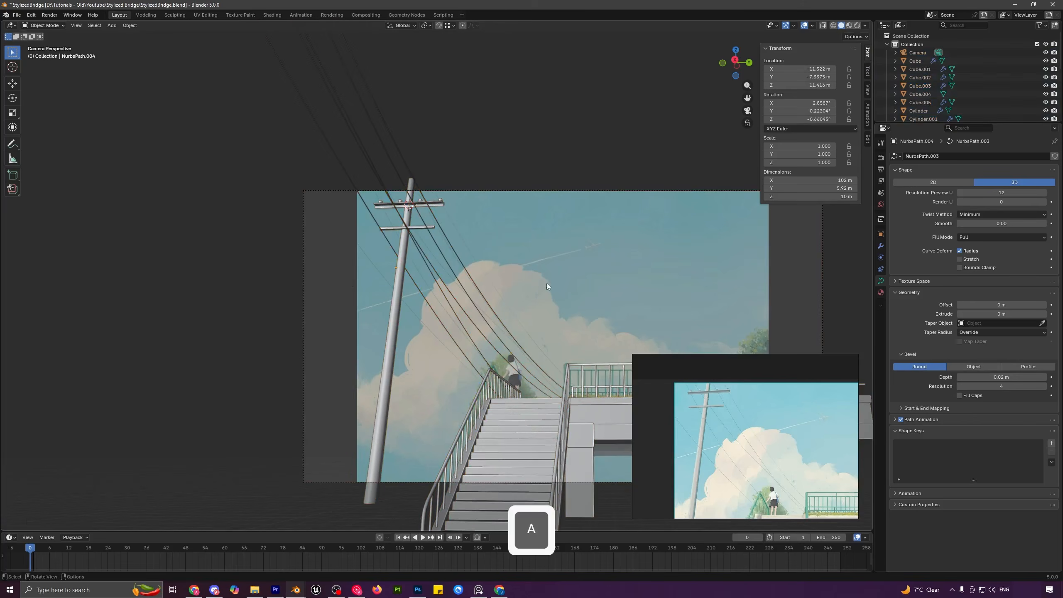
- Select all the wires and raise them about 5.75 m along Z above the utility pole
middle_drag(450, 253, 397, 243)
scroll(304, 174, down, 2)
shift+middle_drag(303, 174, 400, 309)
drag(409, 197, 467, 249)
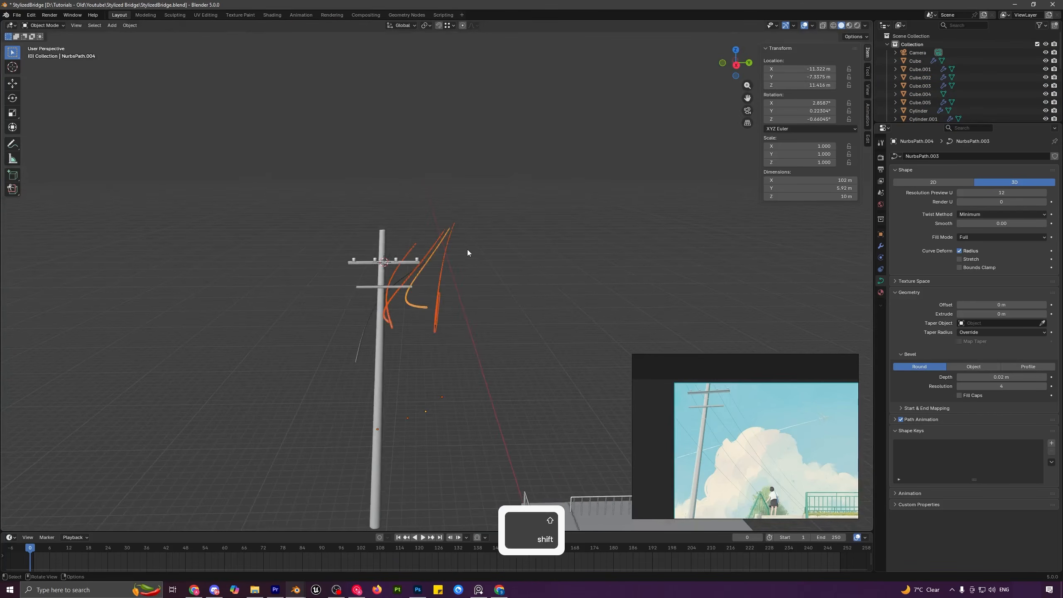
middle_drag(466, 249, 443, 264)
drag(462, 159, 577, 293)
key(g)
key(z)
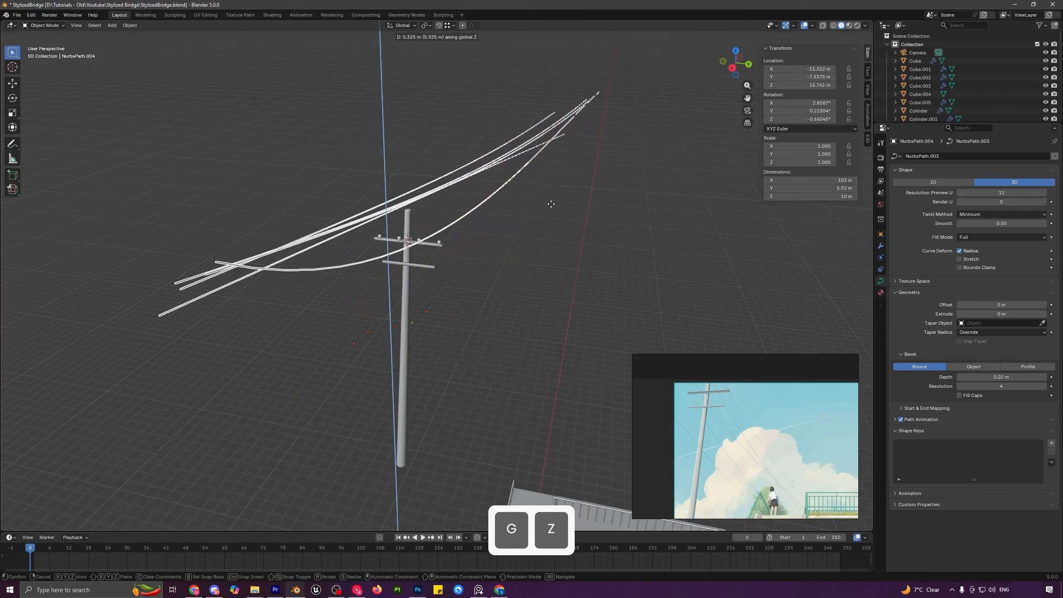
click(549, 200)
key(KP_0)
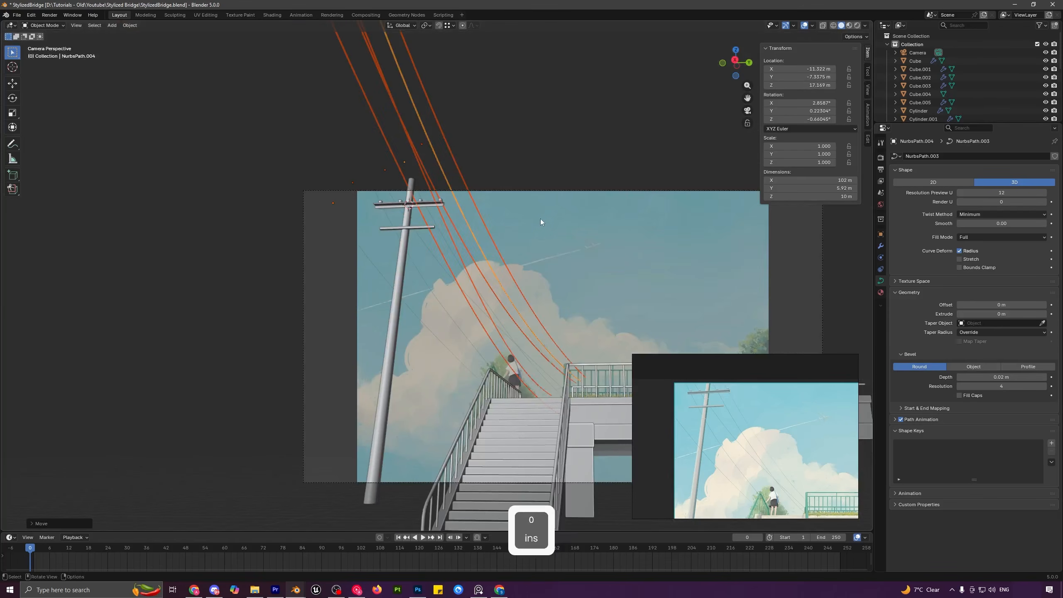
- Move the wires back over the reference in the camera view and rotate them, bringing the first wire to about 5.28° in X
key(g)
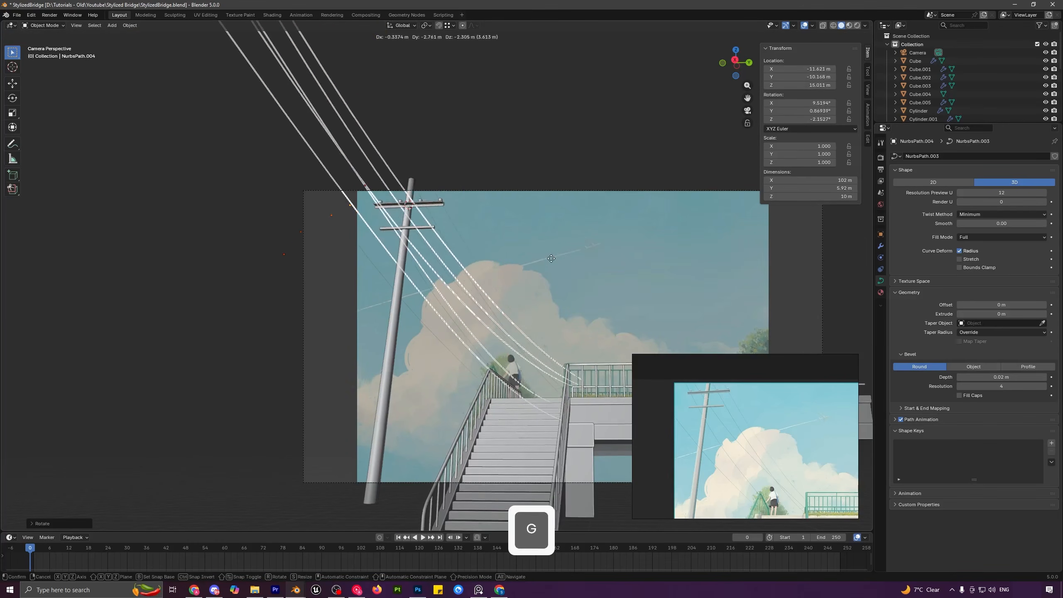
key(r)
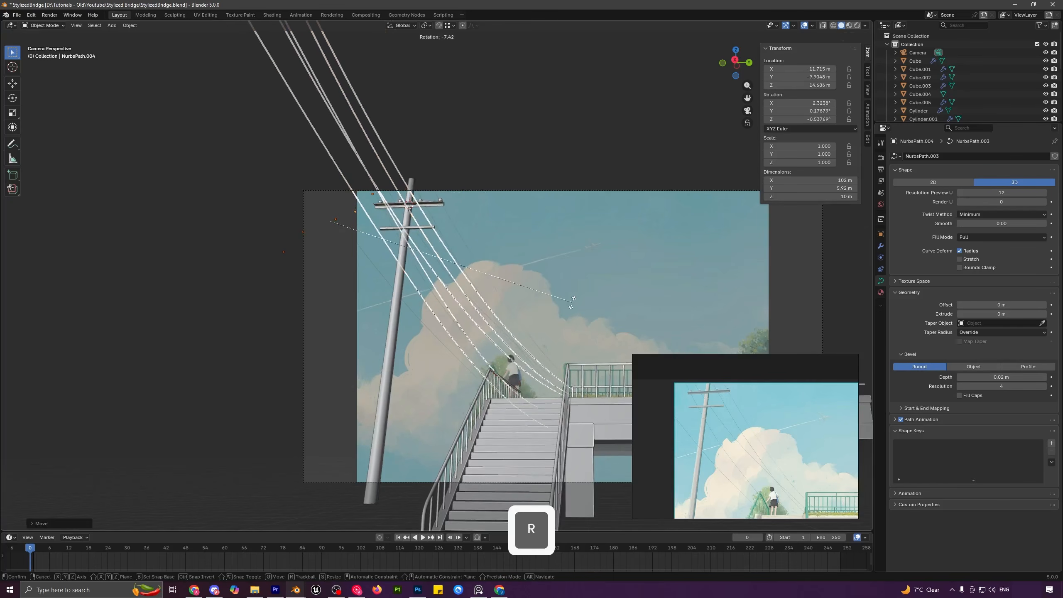
click(573, 292)
key(Tab)
scroll(573, 293, down, 2)
shift+middle_drag(573, 293, 538, 256)
scroll(539, 342, up, 2)
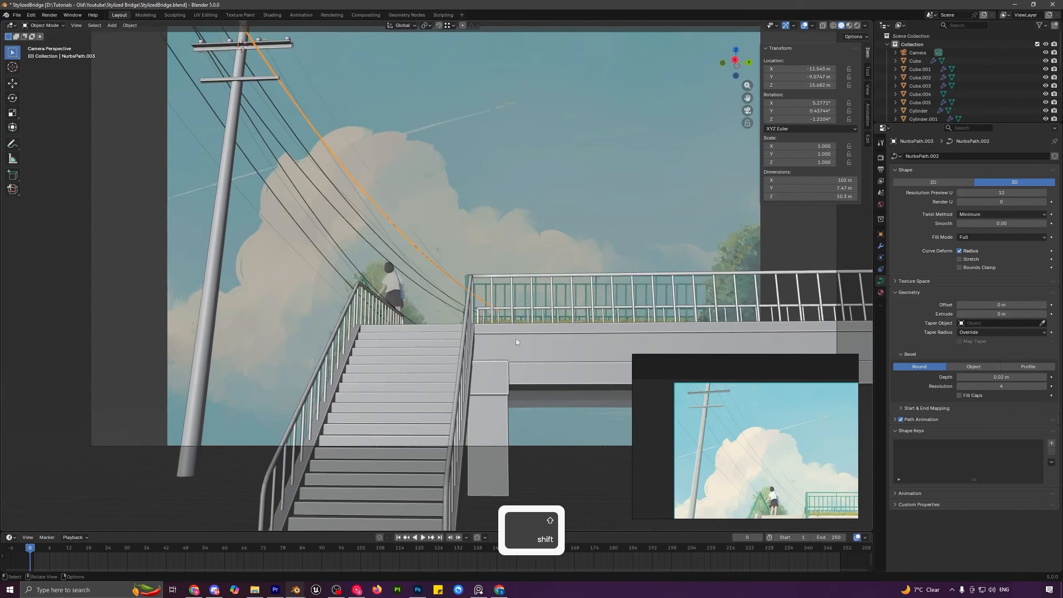
shift+middle_drag(540, 347, 517, 348)
- Reposition the first wire in the camera view to follow its line in the reference image
click(373, 226)
key(g)
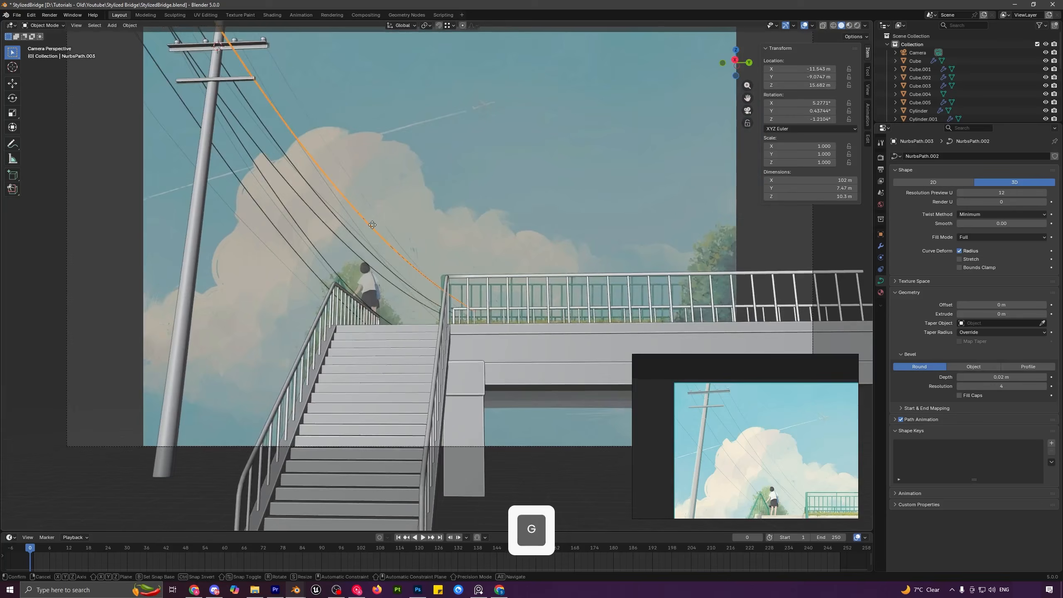
click(376, 227)
key(r)
click(459, 258)
shift+middle_drag(459, 258, 474, 289)
scroll(474, 288, down, 2)
key(g)
click(474, 288)
- Place the second wire at about X -11.73, Y -8.72, Z 14.98 m and the third at about X -11.72, Y -10.5, Z 14.53 m
click(356, 237)
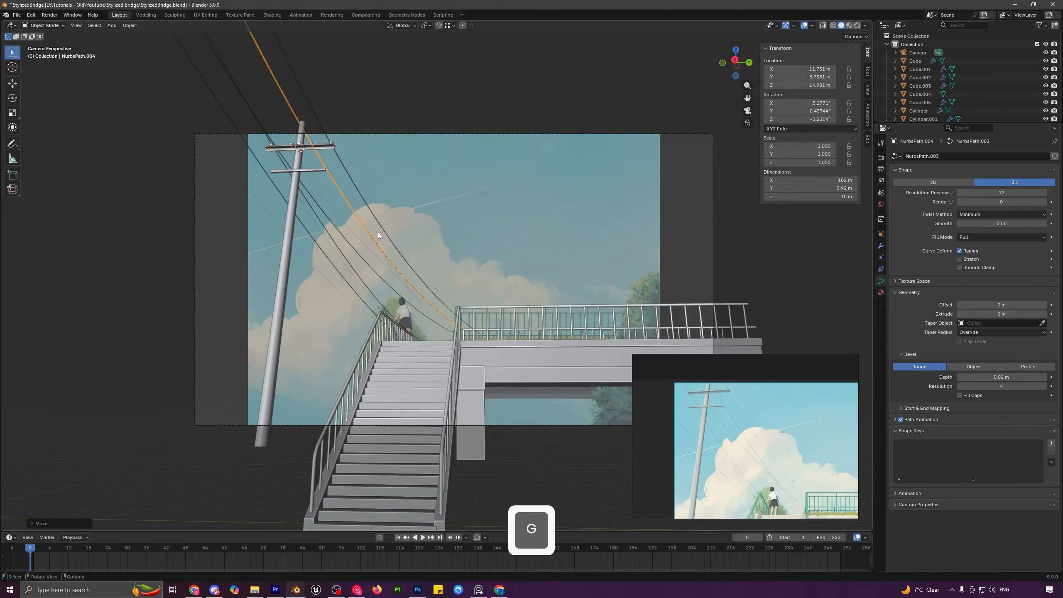
key(r)
click(461, 273)
key(r)
click(450, 218)
click(372, 270)
key(g)
click(445, 257)
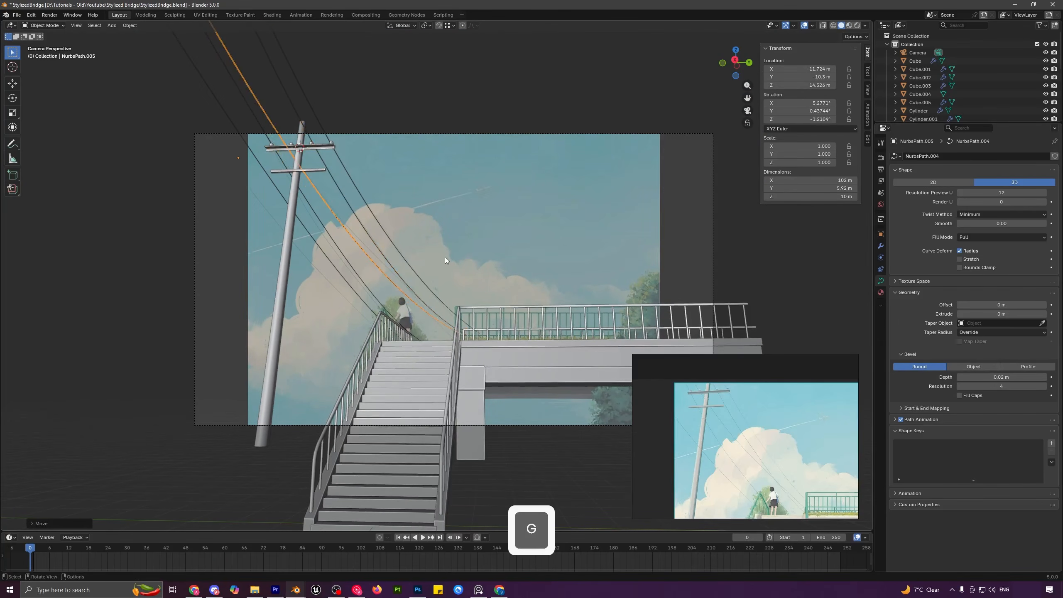
- Reshape the wires beside the bridge railing, including the second one, by moving their bridge-side end control points down behind the deck
click(462, 328)
click(458, 318)
key(Tab)
key(g)
click(518, 381)
key(Tab)
click(455, 327)
key(Tab)
click(472, 339)
key(g)
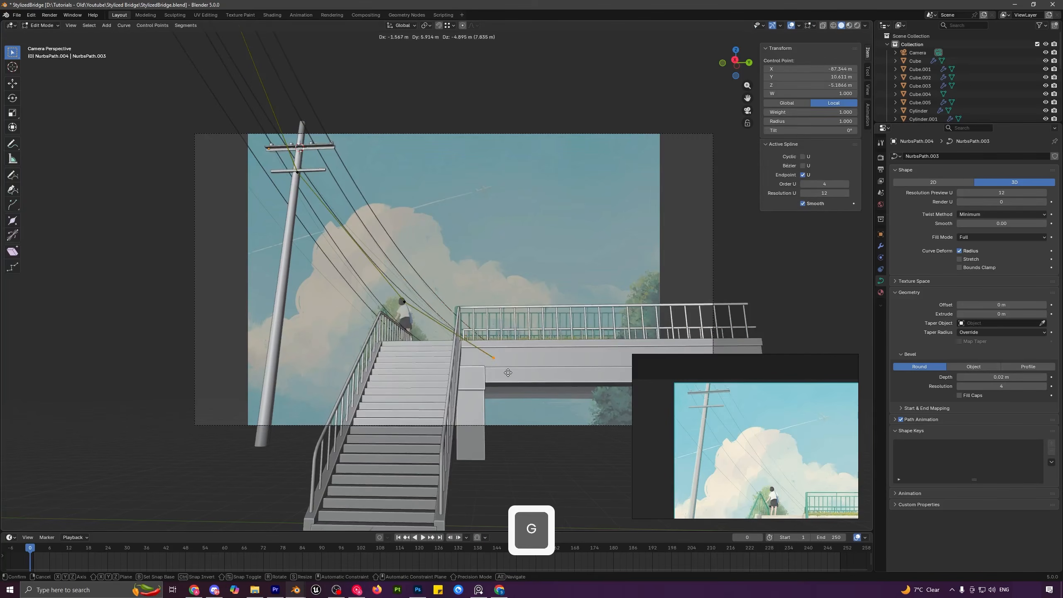
- Move the fourth wire to about X -11.78, Y -12.85, Z 13.48 m and the fifth to about X -11.98, Y -14.95, Z 11.99 m
click(334, 251)
key(g)
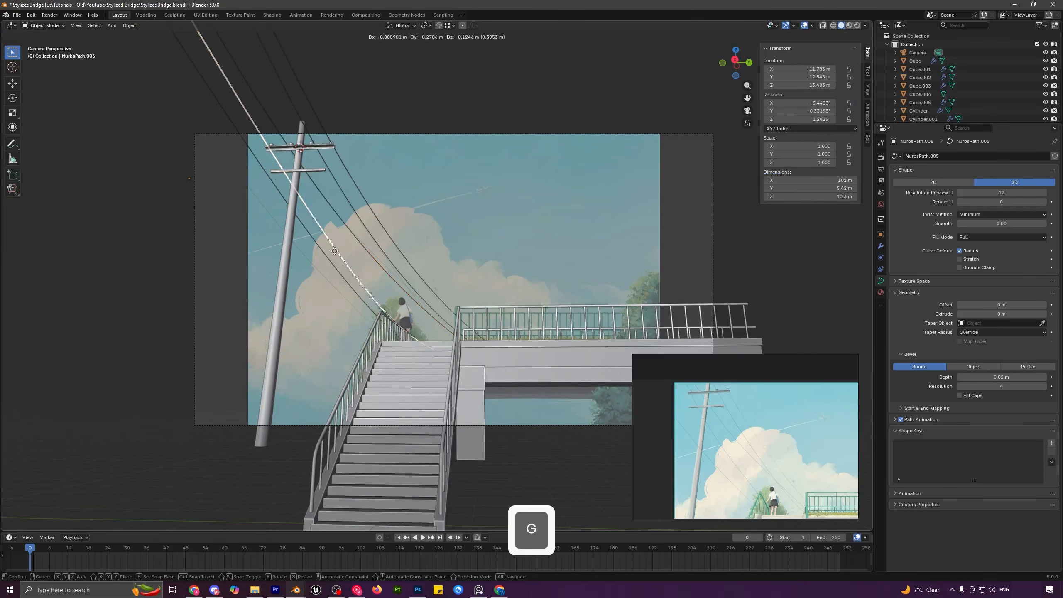
click(335, 252)
click(324, 253)
key(g)
click(312, 256)
key(a)
key(a)
scroll(486, 311, down, 2)
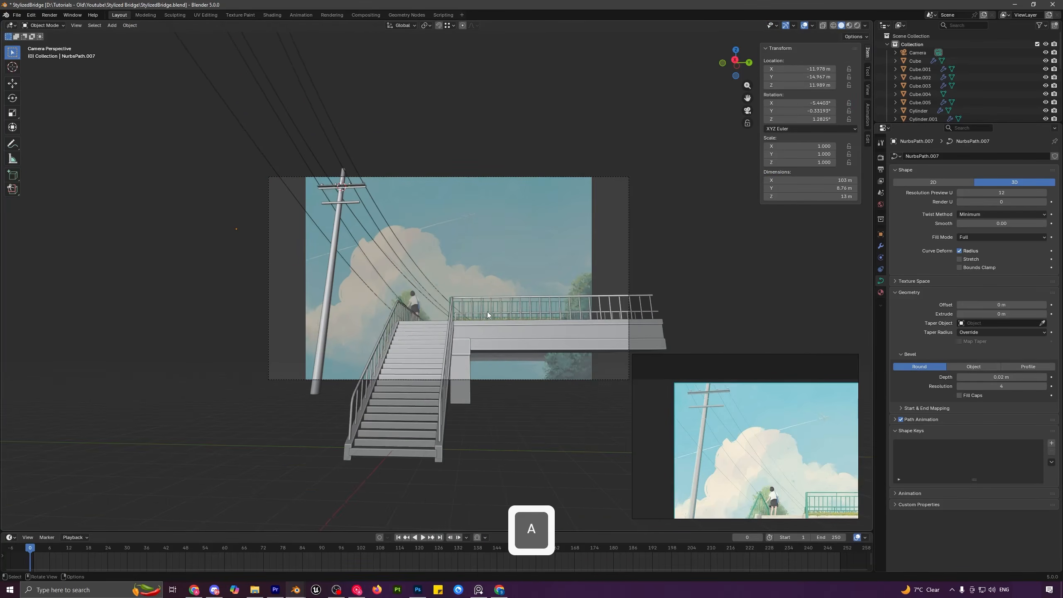
scroll(487, 311, up, 1)
scroll(486, 311, up, 3)
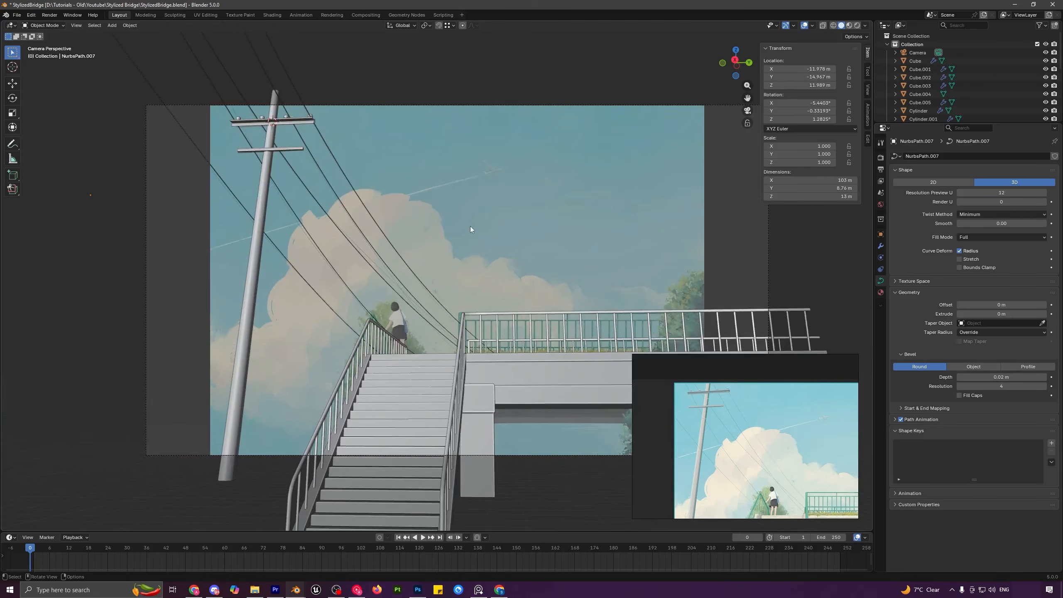
- Raise the first wire's control points slightly above the utility pole's upper crossarm, then return to the camera view with nothing selected
key(KP_0)
scroll(466, 230, down, 5)
middle_drag(386, 218, 450, 310)
scroll(393, 234, up, 2)
scroll(384, 185, up, 3)
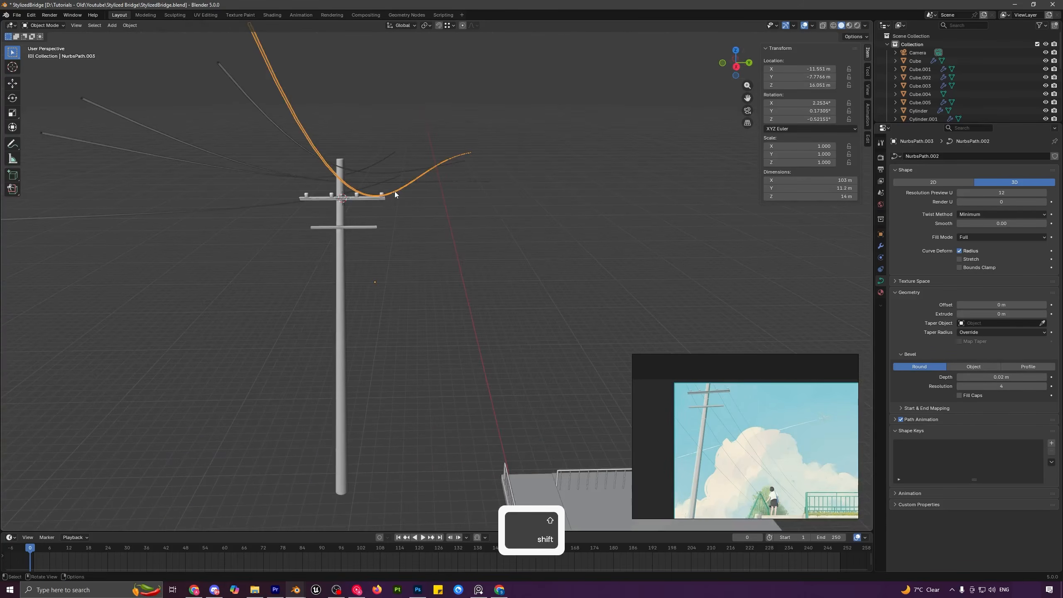
key(Tab)
key(g)
key(z)
click(384, 317)
key(Tab)
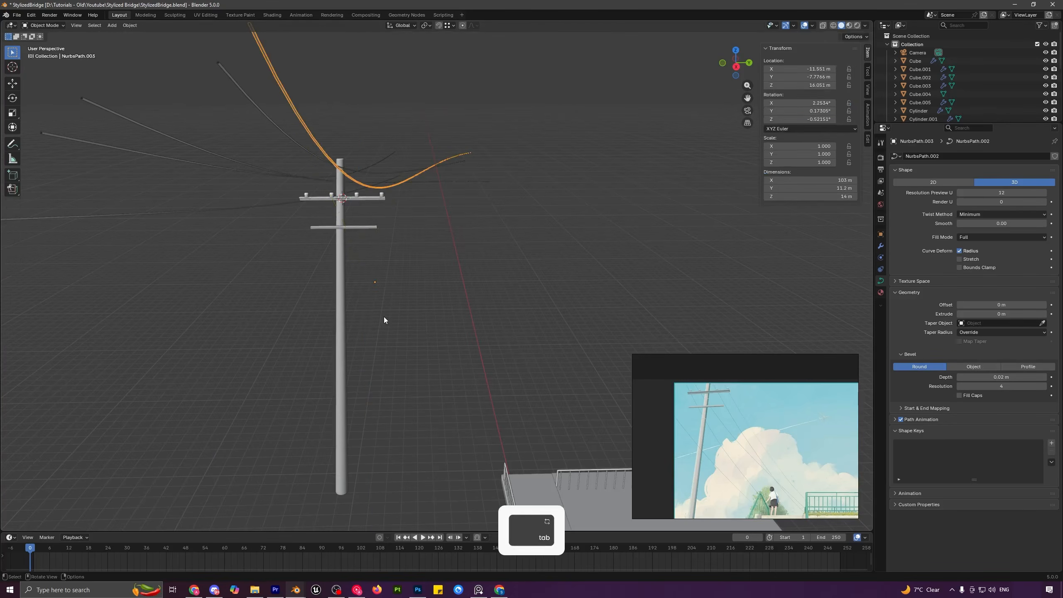
key(KP_0)
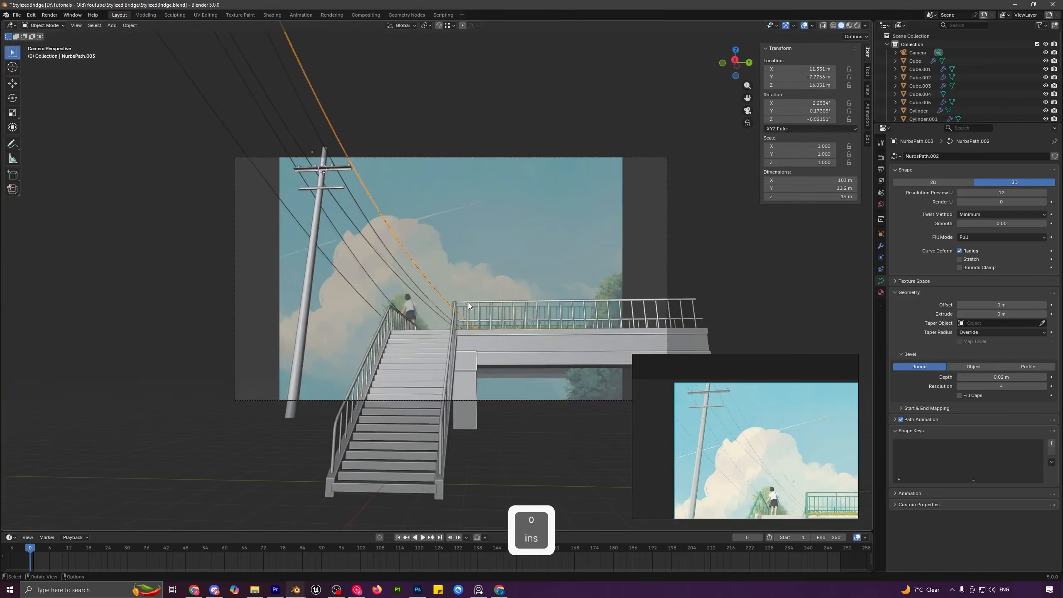
key(alt+a)
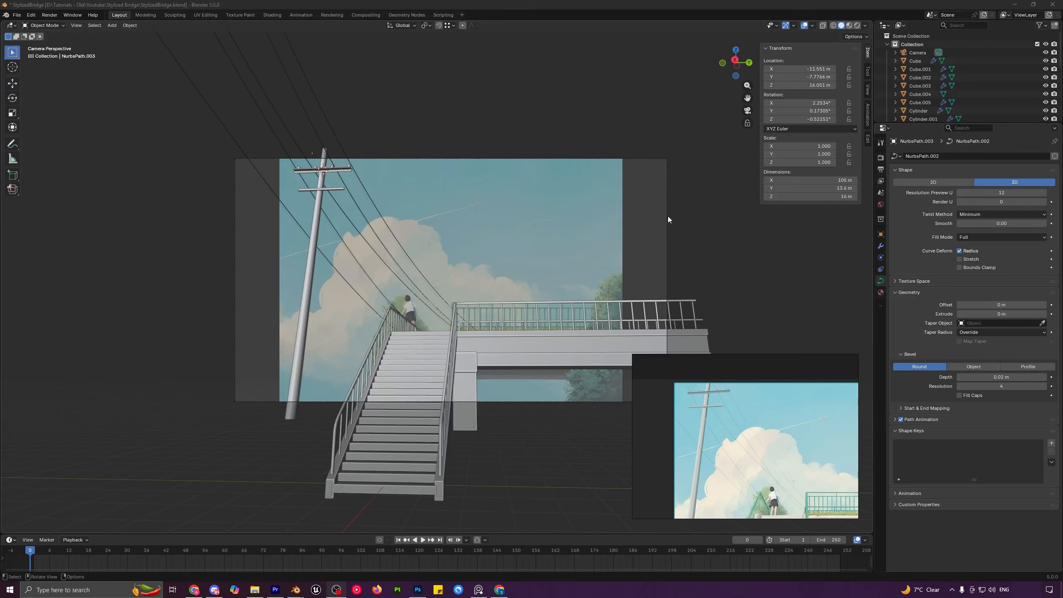
- Hide the camera's background image and switch the viewport to rendered shading
click(667, 219)
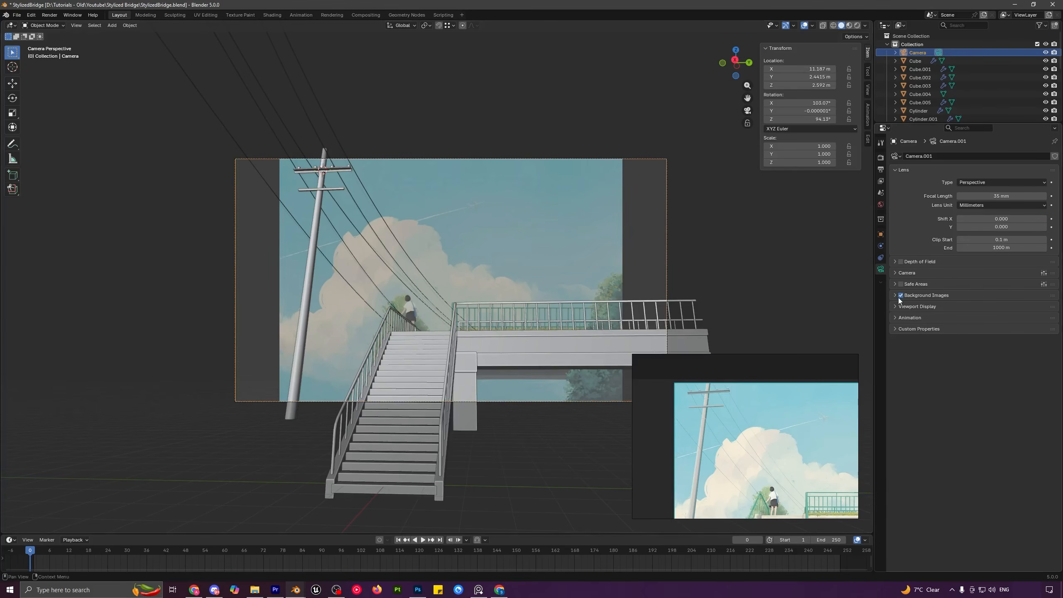
click(901, 296)
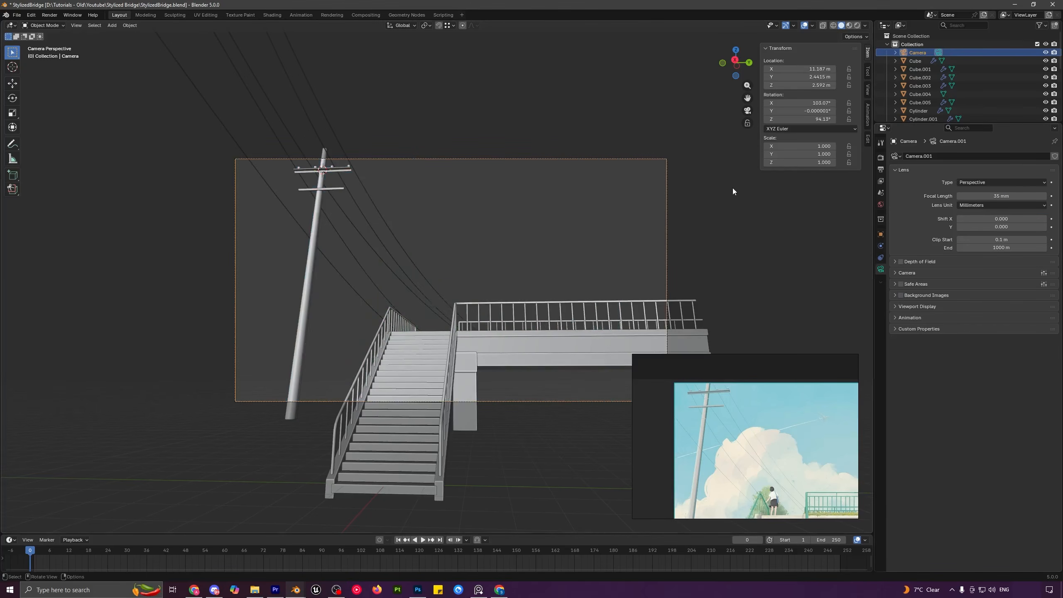
click(856, 25)
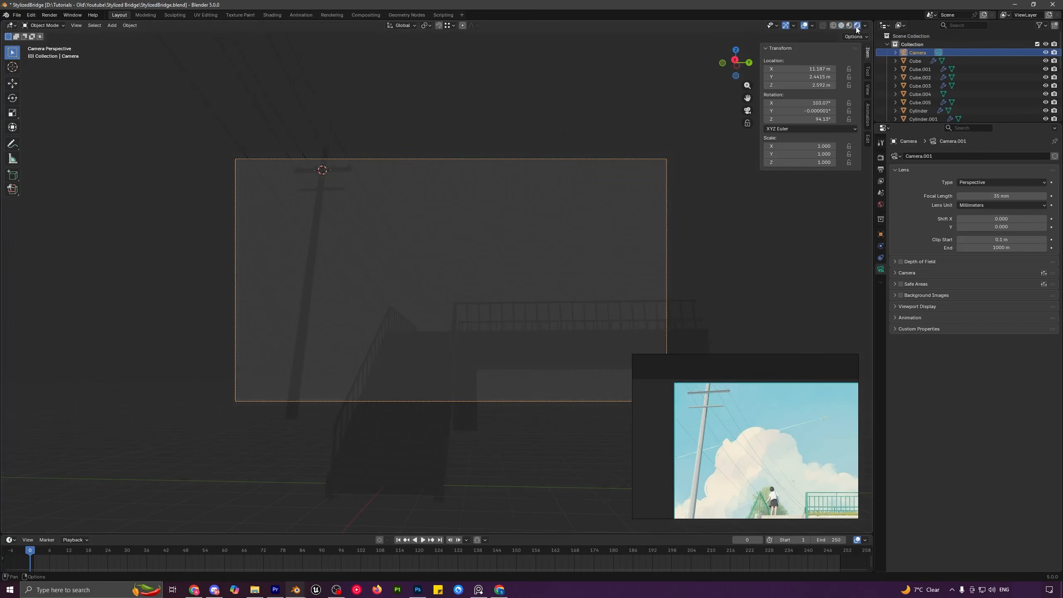
- Add a sun light and move it to about X -18.83, Y -15.17, Z 15.2 m
key(shift+a)
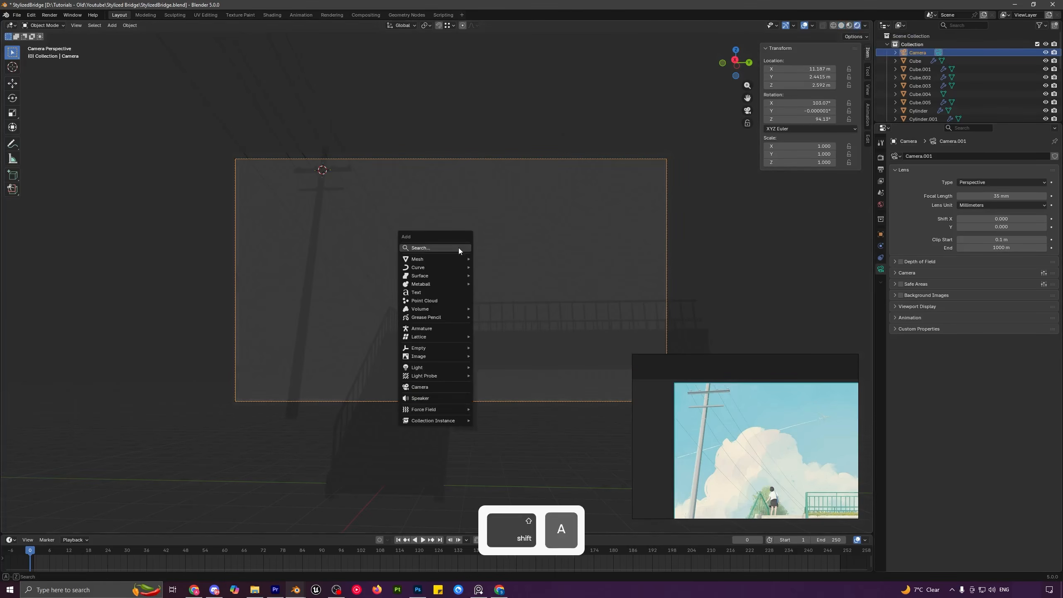
mouse_move(420, 367)
click(498, 373)
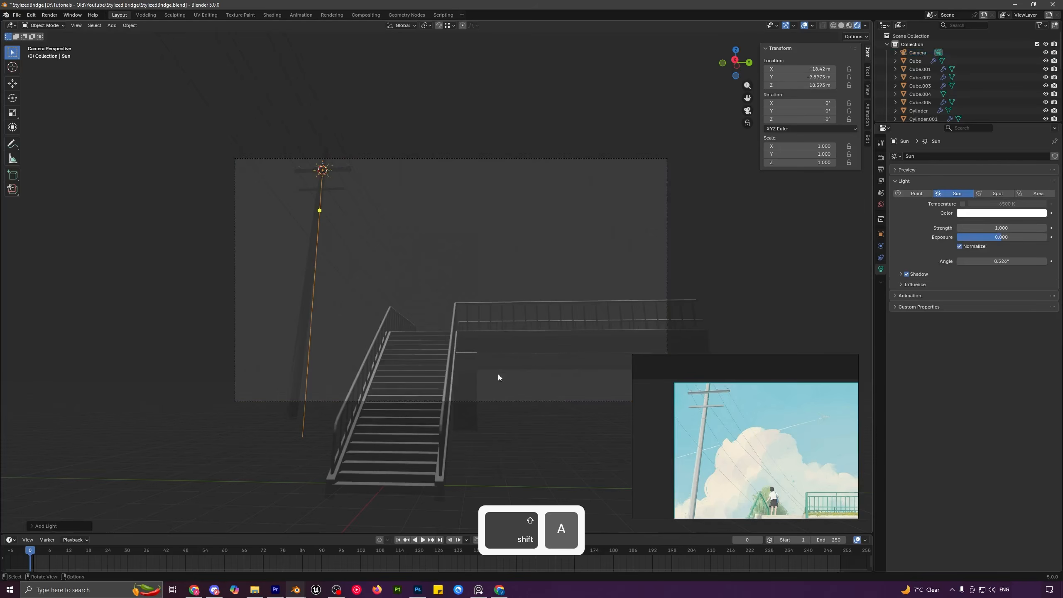
key(g)
click(413, 315)
- Rotate the sun light to about 37.25° on X and 75.1° on Z so it lights the stairs and bridge
key(r)
key(x)
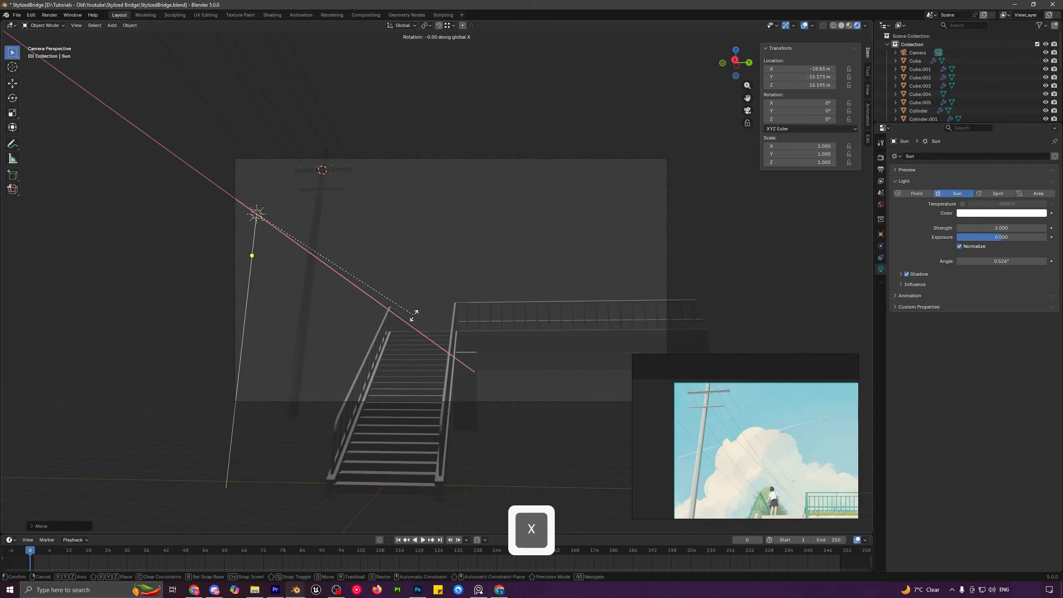
click(459, 243)
key(r)
key(z)
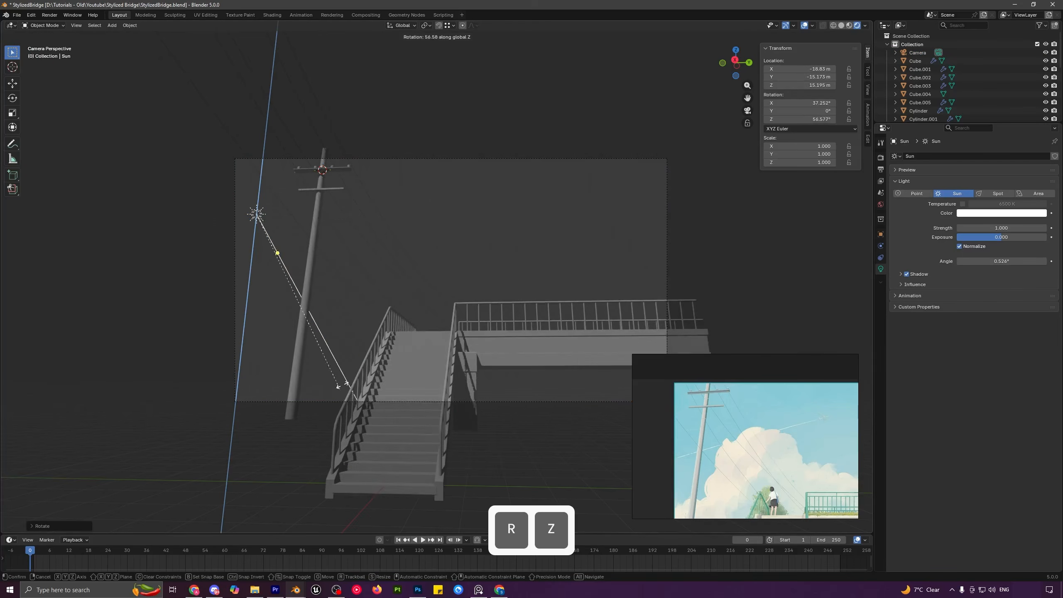
click(289, 451)
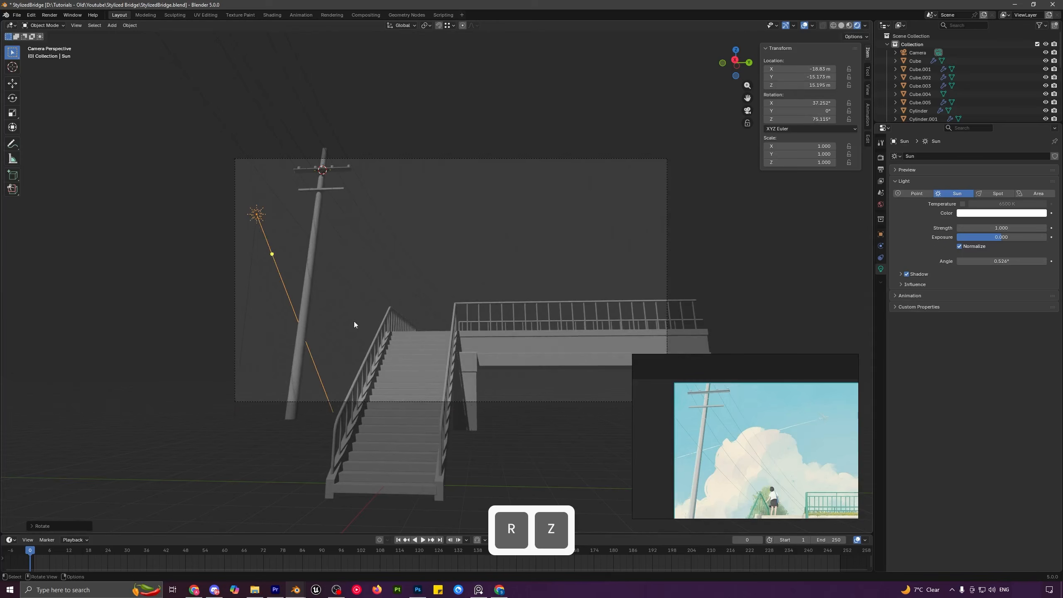
shift+middle_drag(409, 338, 412, 348)
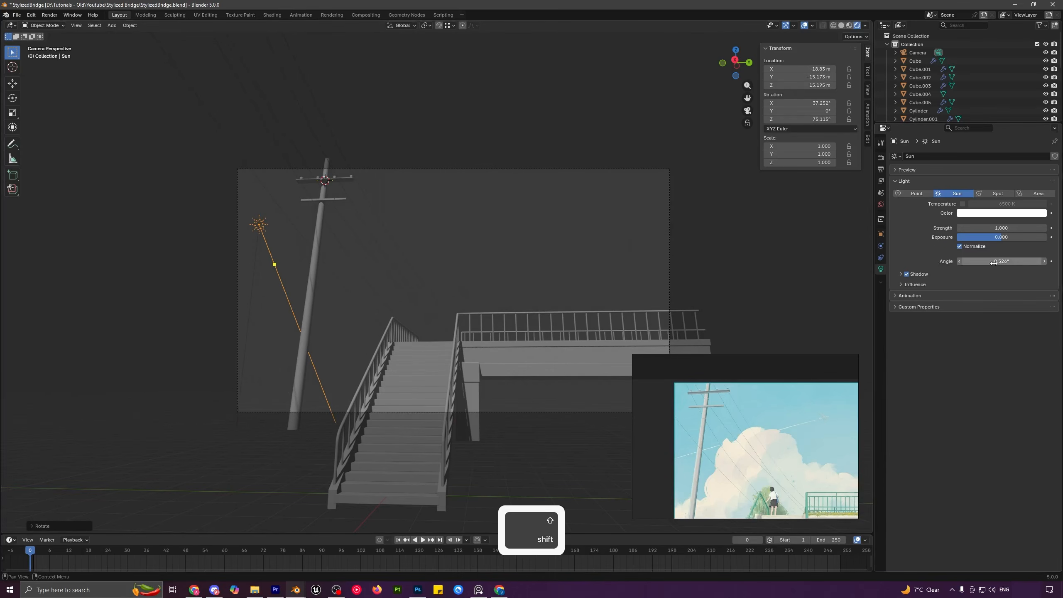
- Try sun angles of about 32.6°, 0.026° and 43.2° to compare the shadow softness on the stairs
drag(993, 262, 1037, 262)
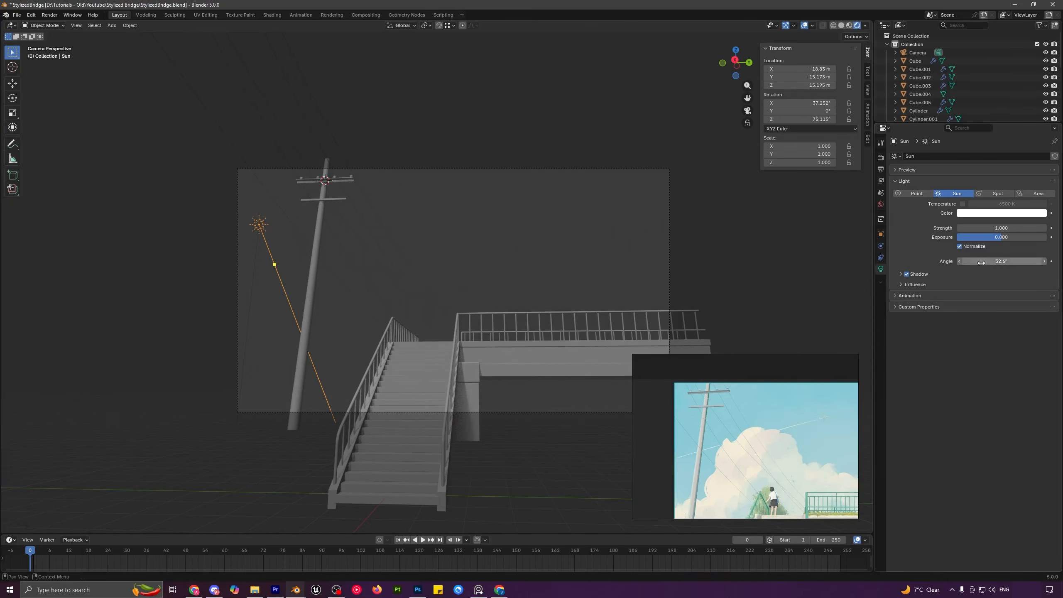
scroll(422, 409, up, 2)
shift+middle_drag(375, 434, 404, 357)
scroll(374, 352, up, 3)
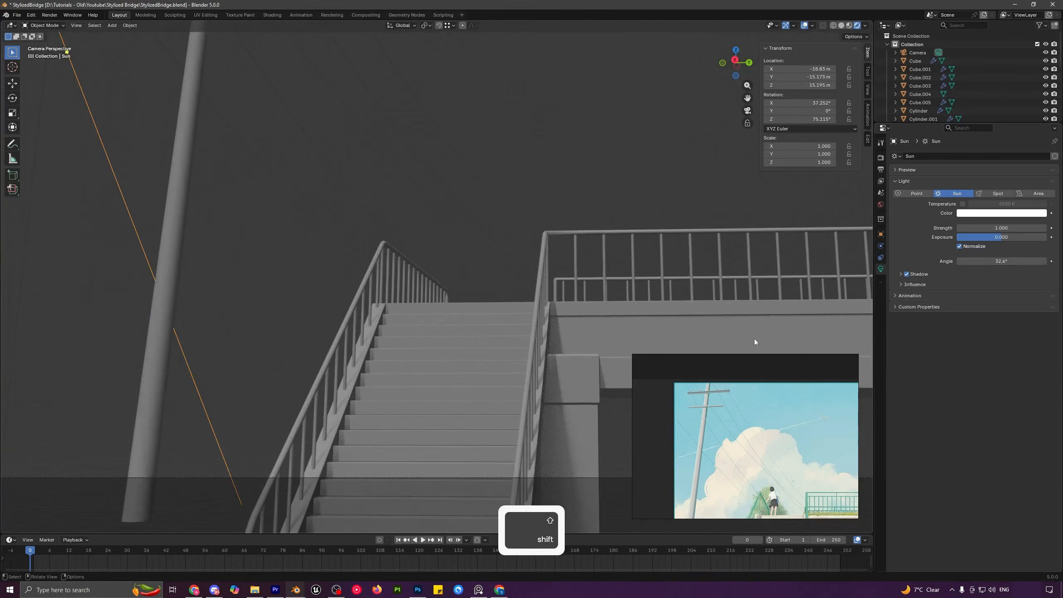
drag(1001, 261, 962, 261)
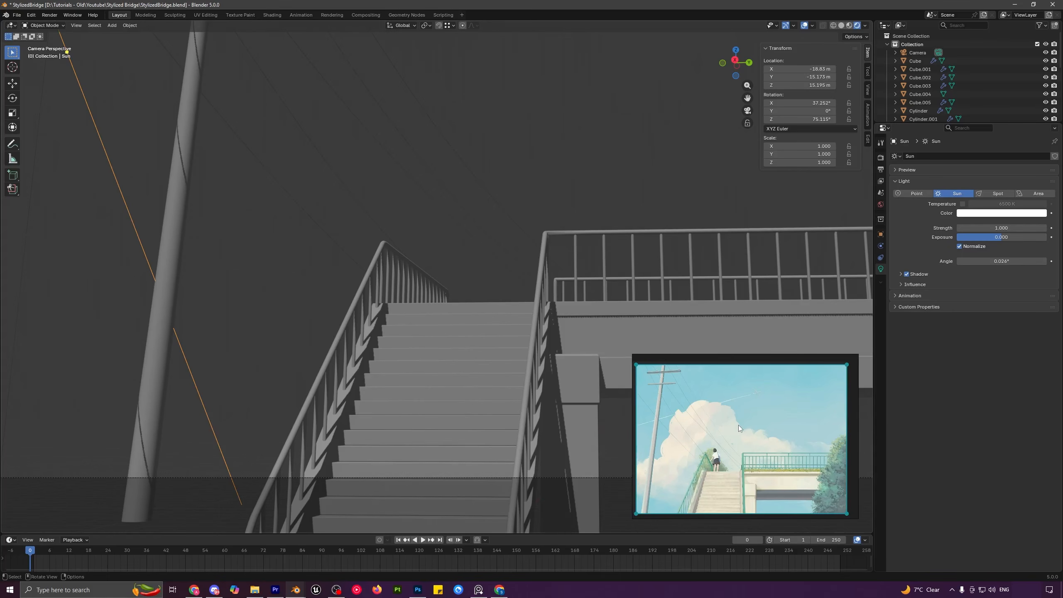
drag(994, 261, 1045, 260)
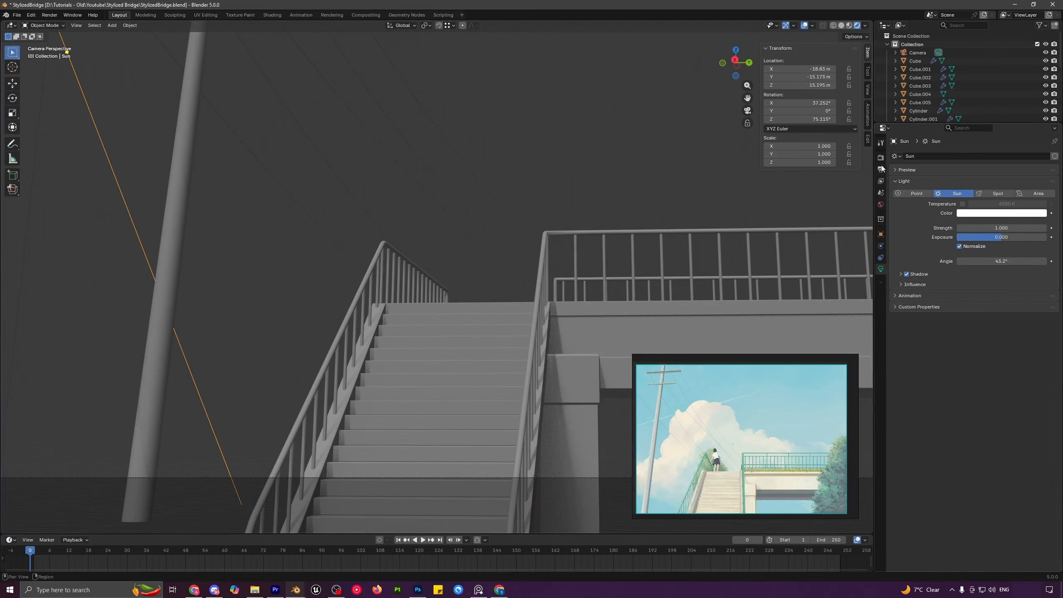
- Change the render engine to Cycles
click(880, 158)
click(970, 155)
click(981, 183)
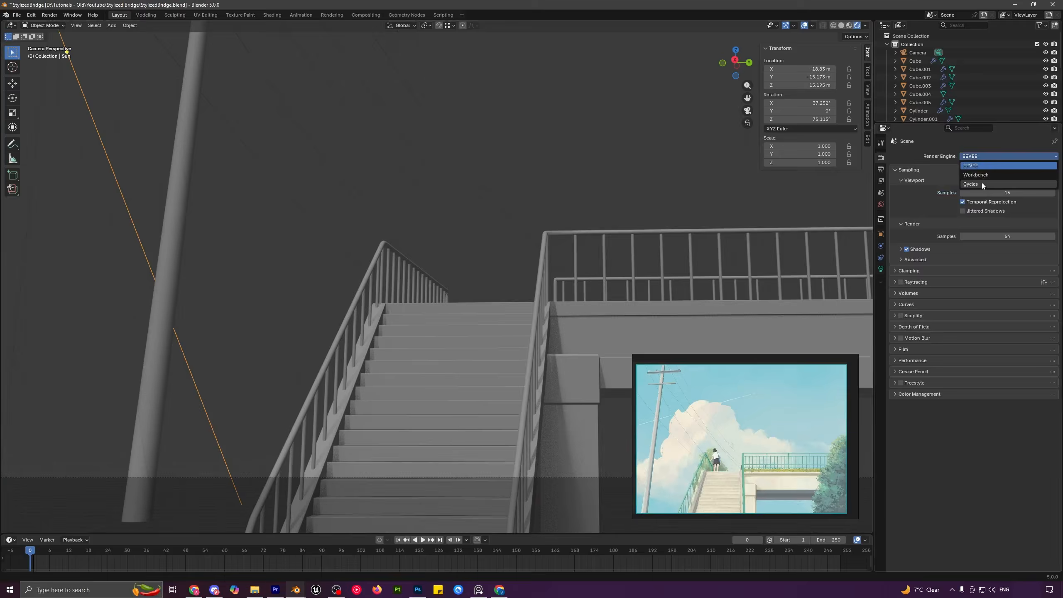
click(979, 167)
click(978, 185)
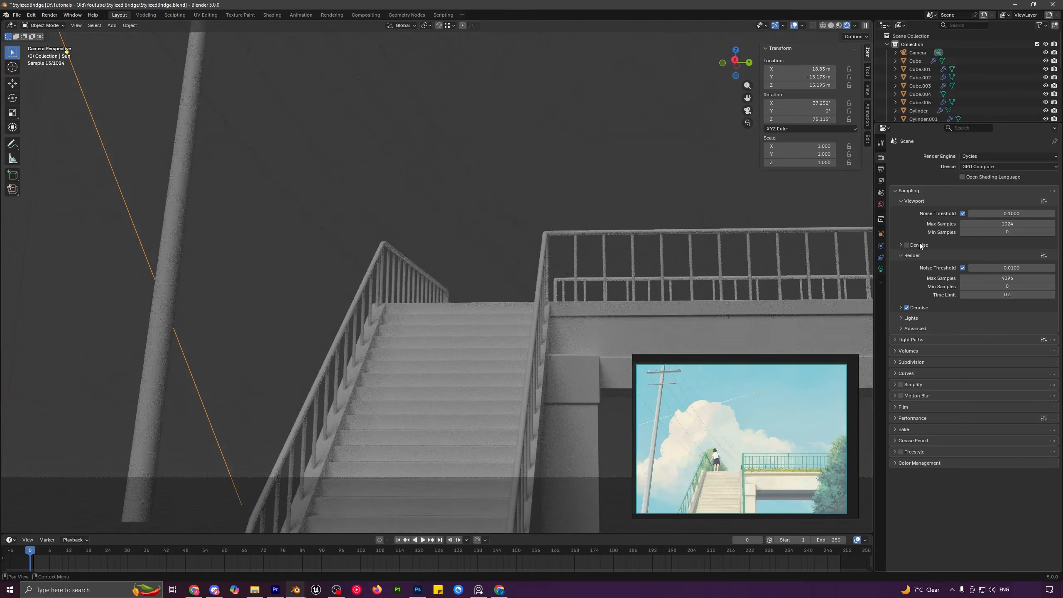
- Set the sun light's angle to about 18.7° and deselect everything
click(880, 269)
drag(1001, 260, 979, 261)
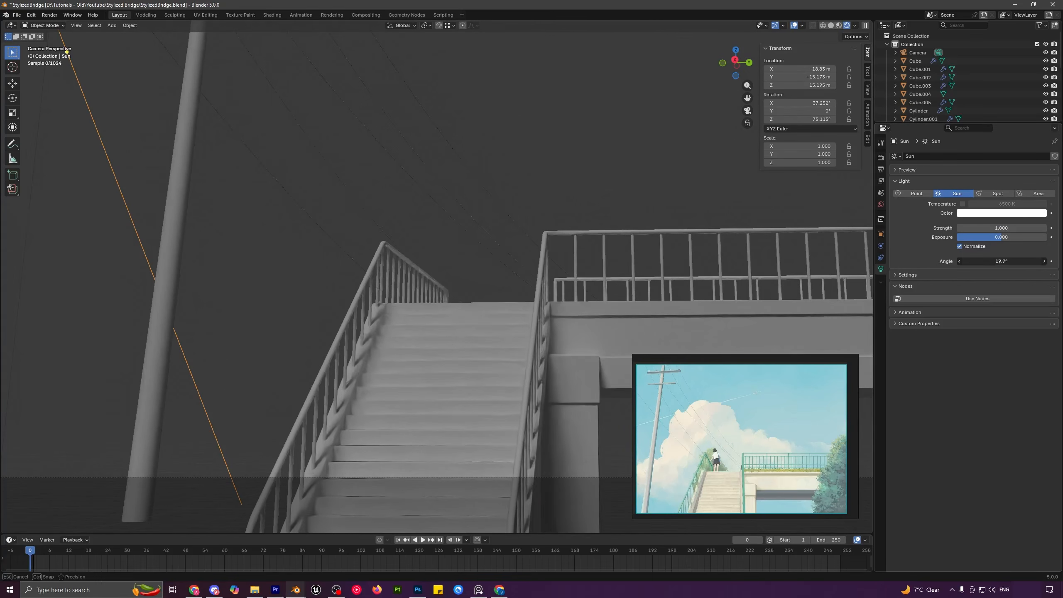
scroll(445, 317, down, 6)
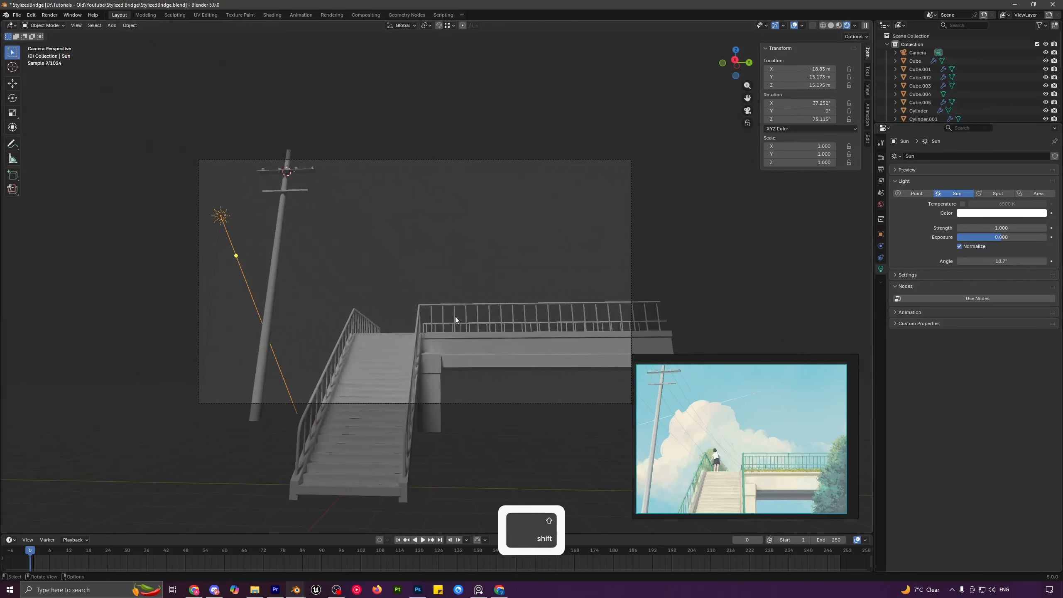
key(a)
key(a)
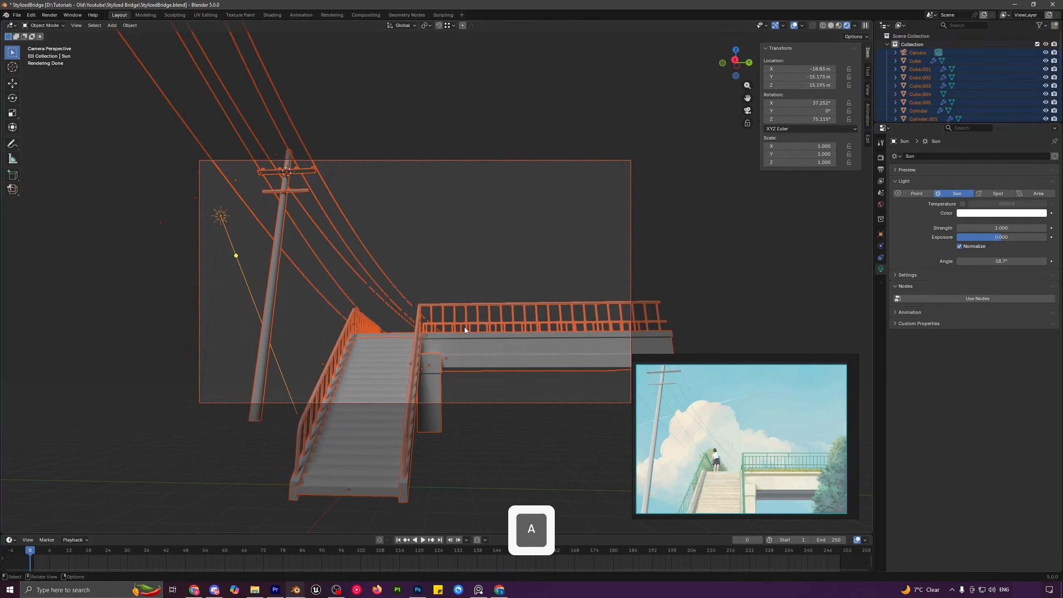
scroll(746, 447, down, 3)
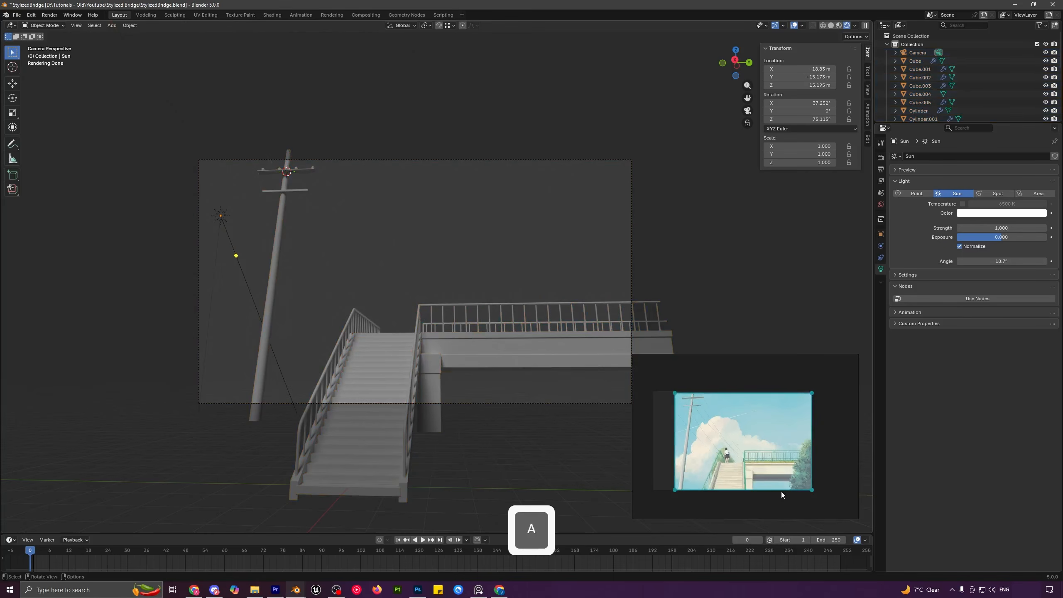
- Import Cloud_Background2.png into the scene as an image mesh plane
key(shift+a)
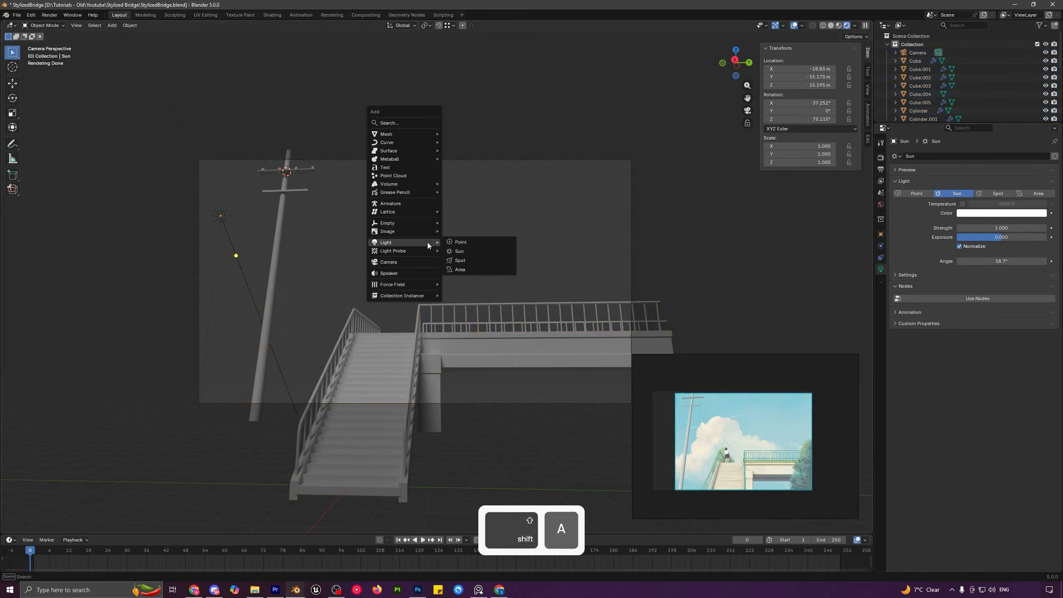
mouse_move(409, 231)
click(478, 248)
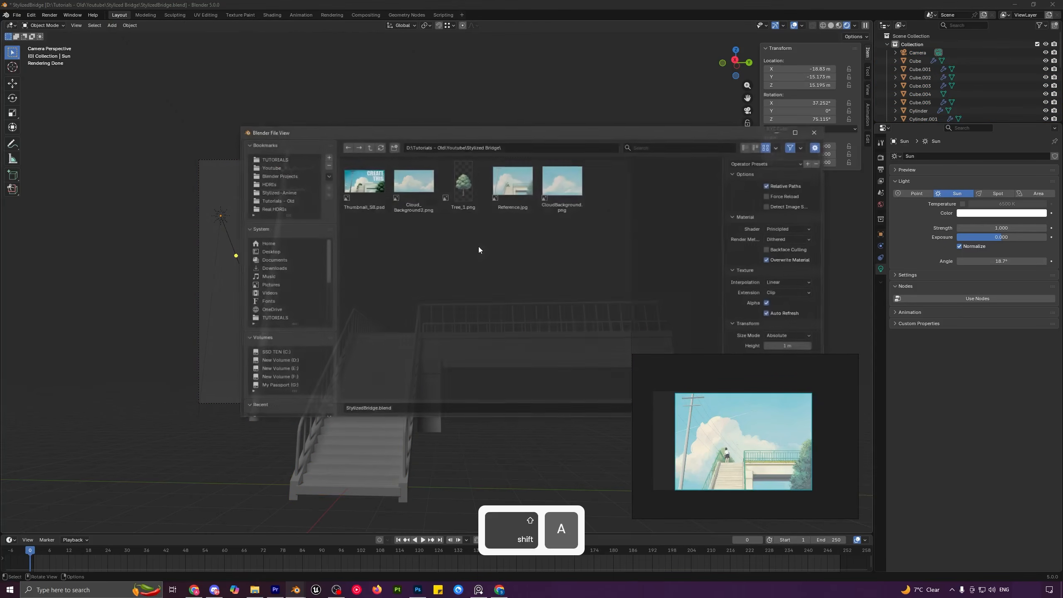
double_click(416, 191)
- Scale the cloud plane to about 18.27 and move it behind the bridge to about X -21.14, Y 0.3, Z 10.07 m
key(s)
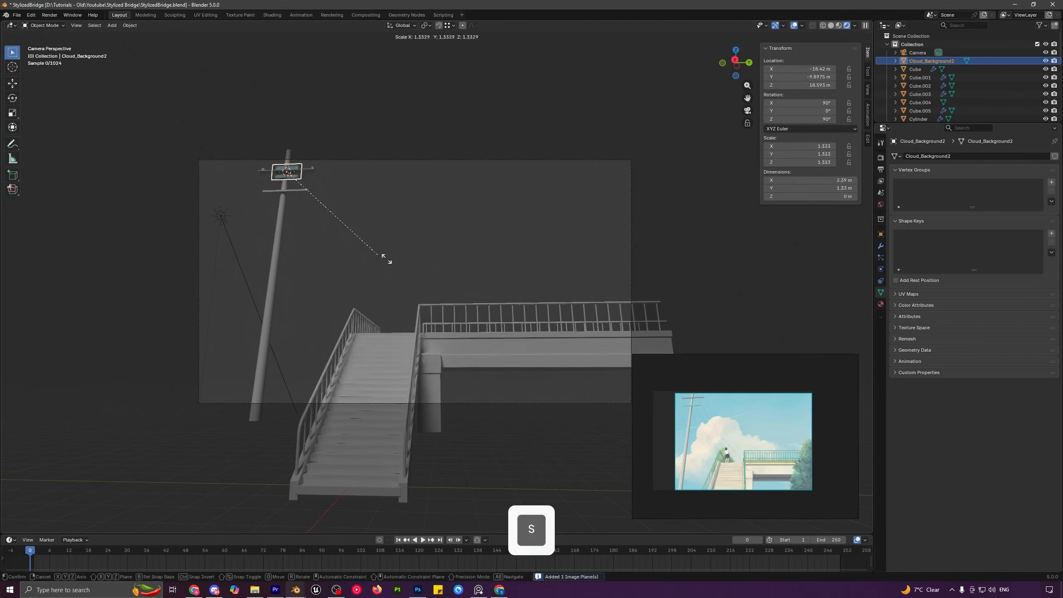
click(536, 318)
key(g)
click(444, 238)
key(s)
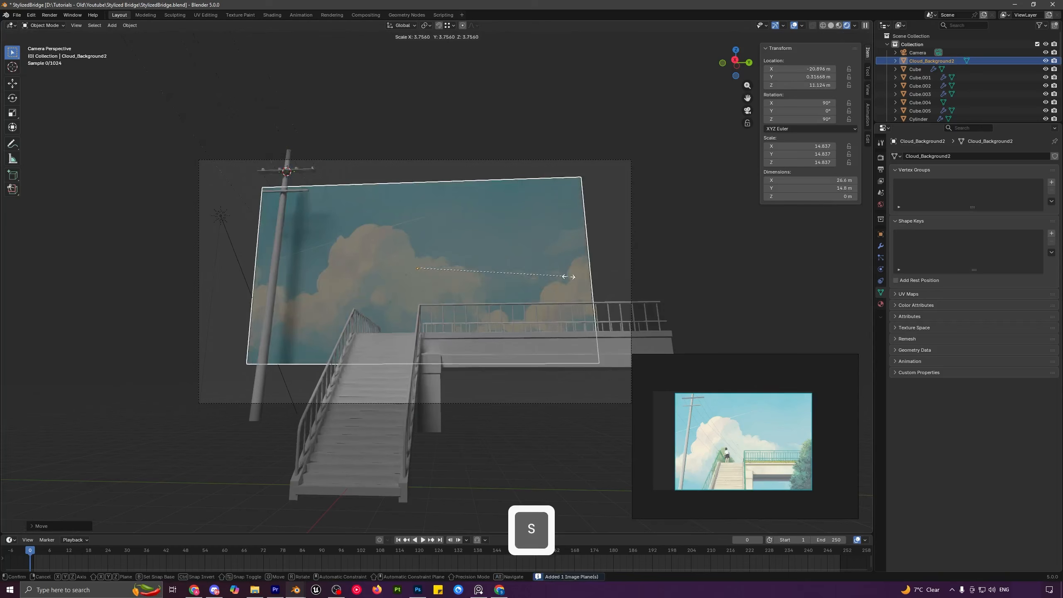
click(554, 256)
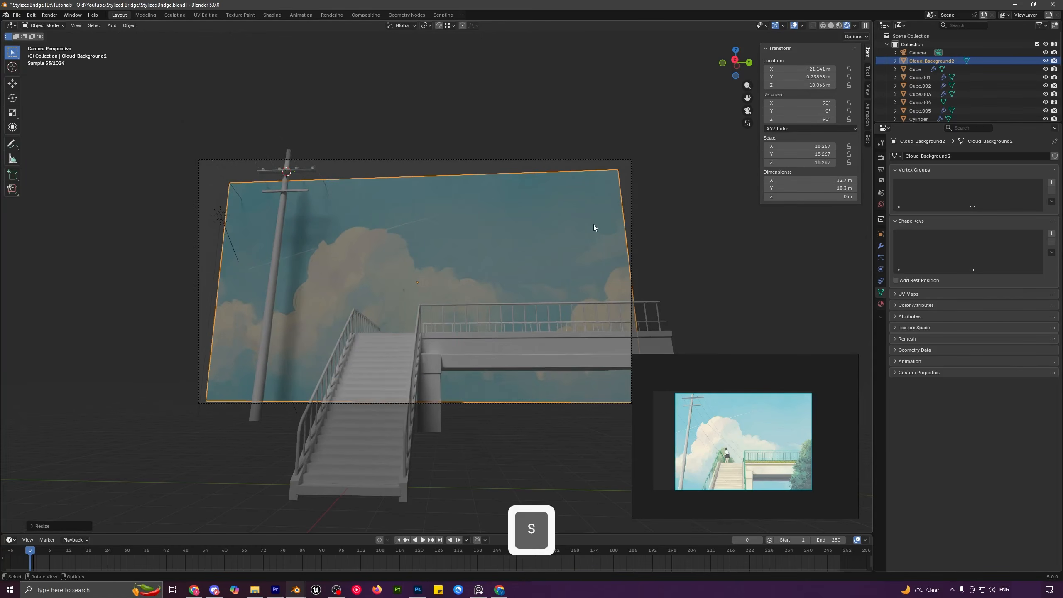
- Rotate the cloud plane to about 94.3° on X and 93.8° on Z so it faces the camera
key(r)
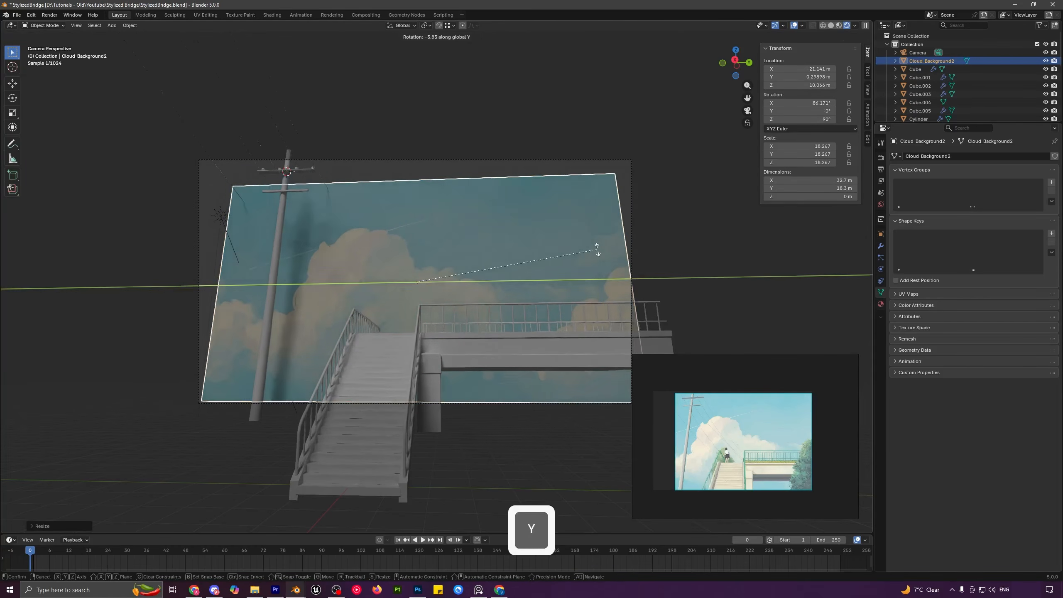
key(z)
click(665, 253)
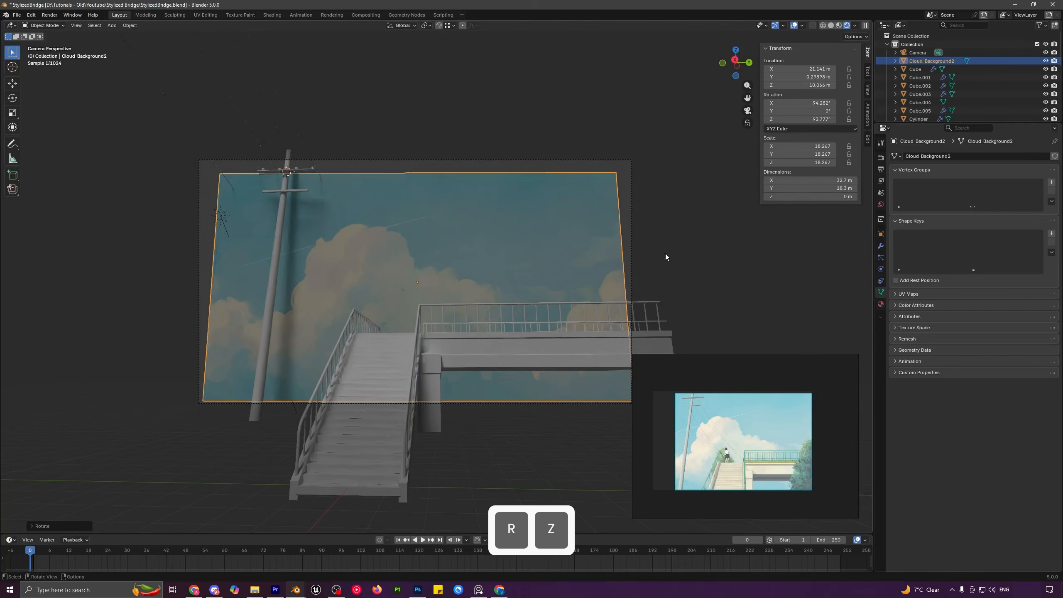
- Push the cloud plane back along X to about -201.6 m and enlarge it to a scale of about 92.2
key(g)
key(x)
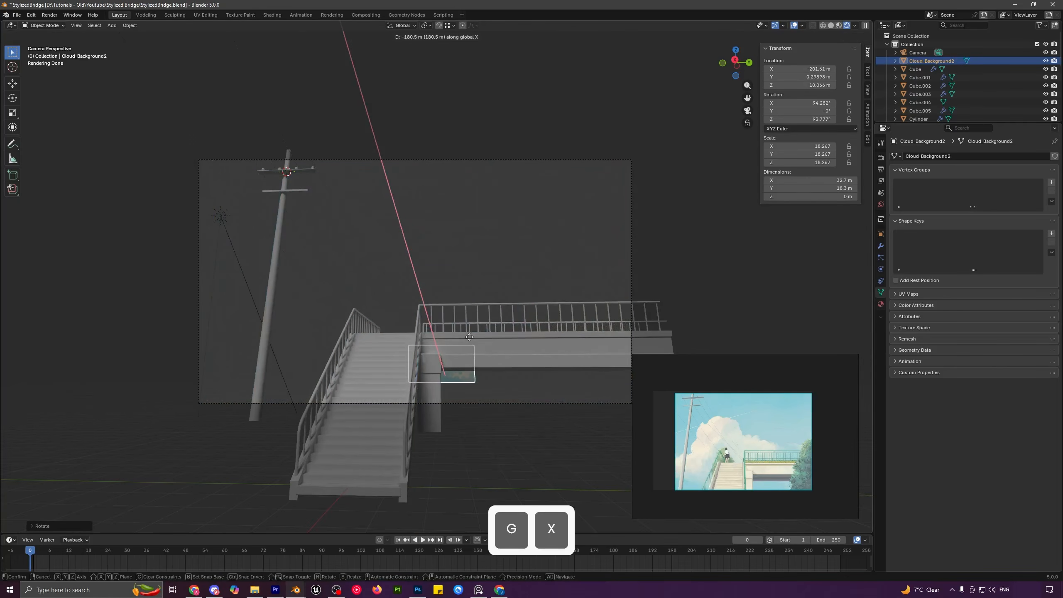
click(464, 289)
key(s)
click(553, 295)
- Enlarge the cloud plane to a scale of about 129 and place it at about X -191.58, Y -10.28, Z 49.86 m to fill the camera frame
key(s)
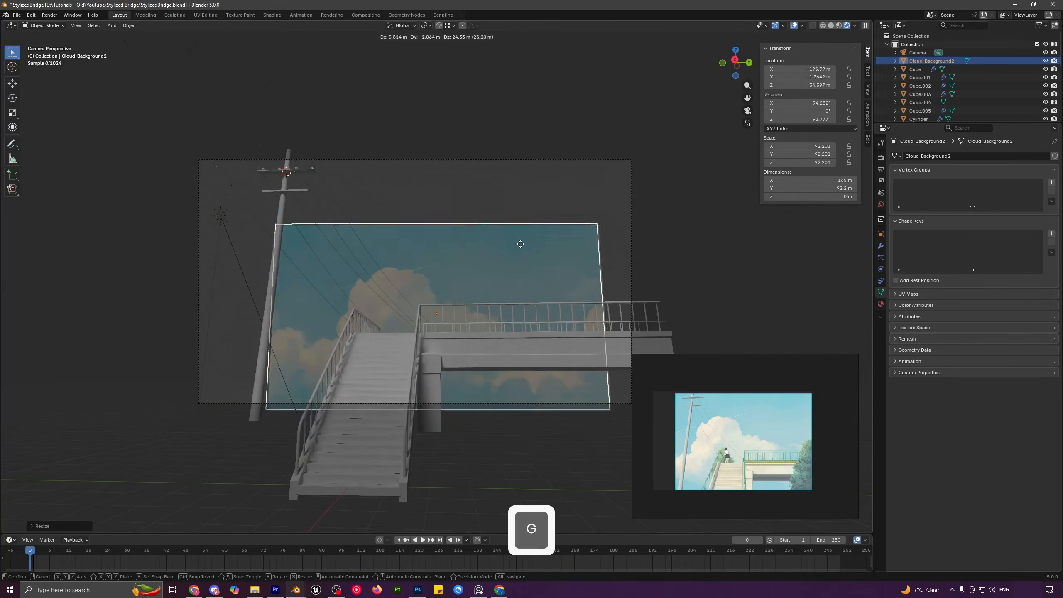
click(567, 238)
key(g)
click(555, 226)
key(s)
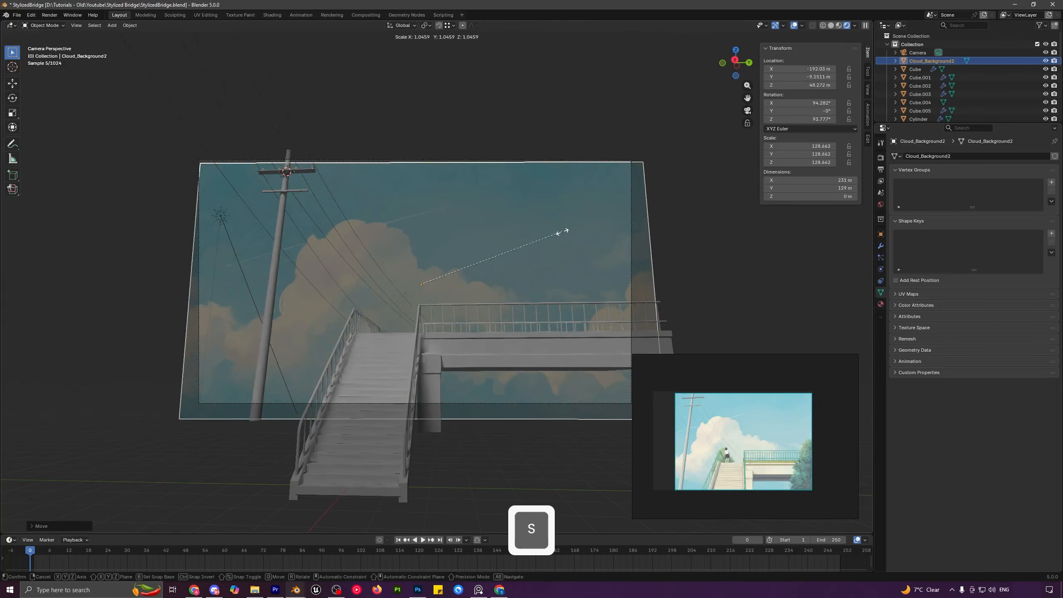
click(563, 233)
key(g)
click(550, 209)
- Tilt the cloud plane to about 99° on X and reduce its scale to about 124
key(r)
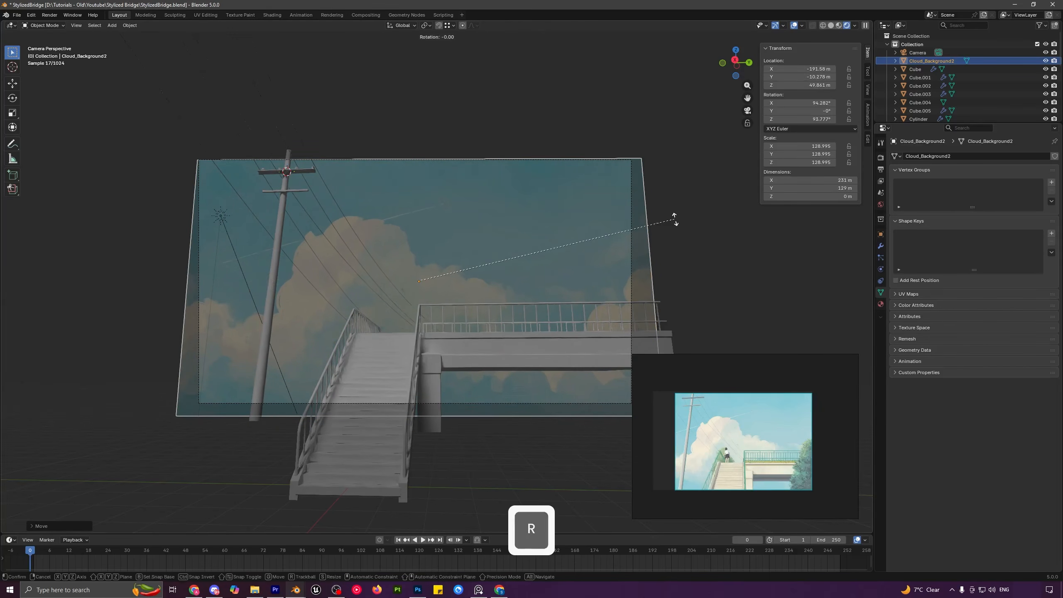
key(y)
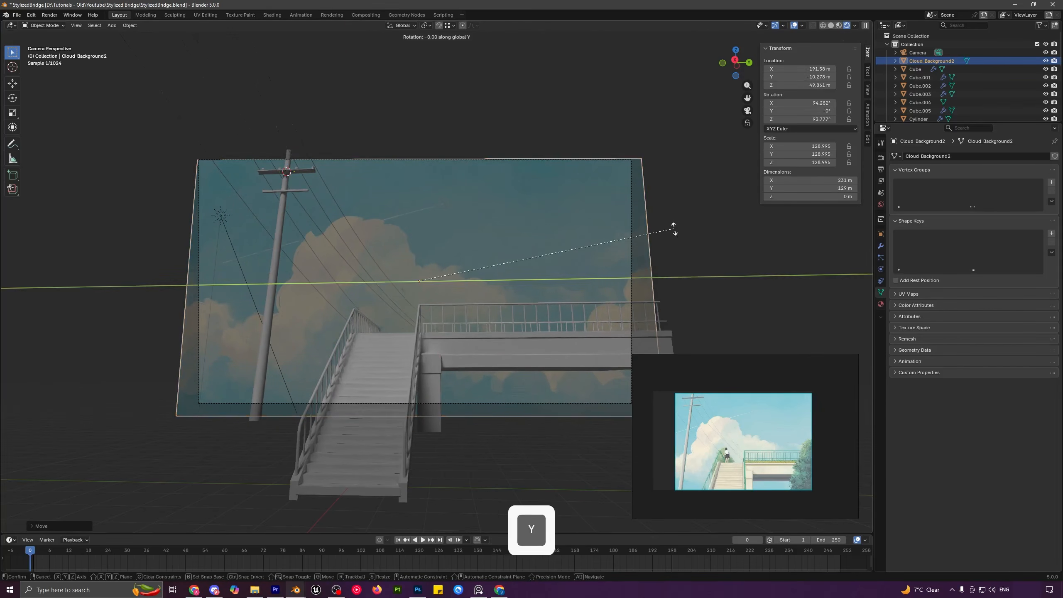
key(s)
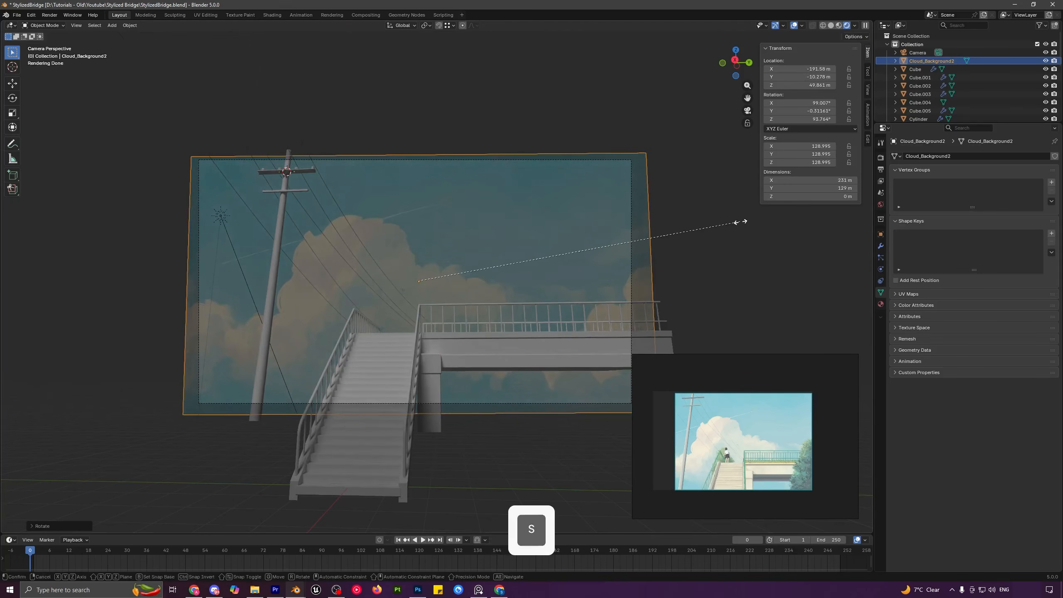
shift+click(612, 227)
- Raise the cloud plane vertically to about Z 50.96 m so it covers the camera frame
key(g)
key(z)
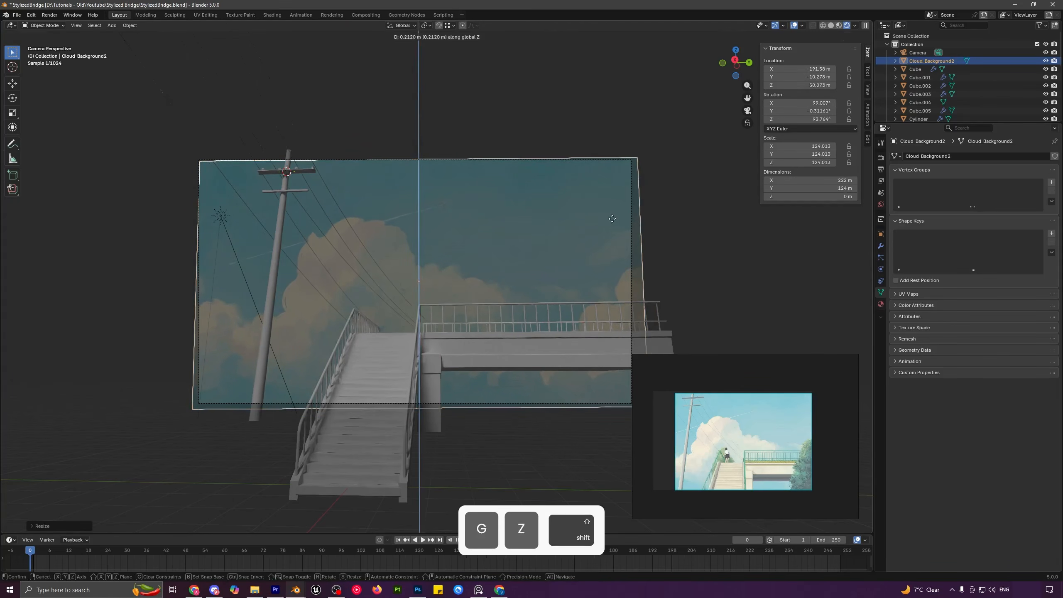
shift+click(611, 200)
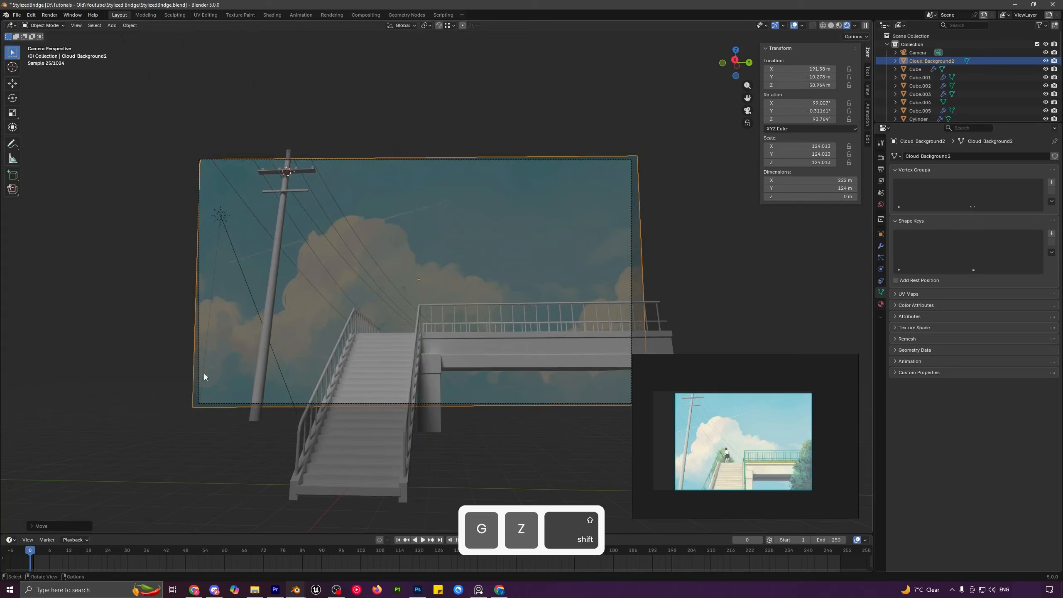
- Enlarge the timeline area and turn it into a Shader Editor showing the cloud plane's object material
drag(207, 532, 207, 400)
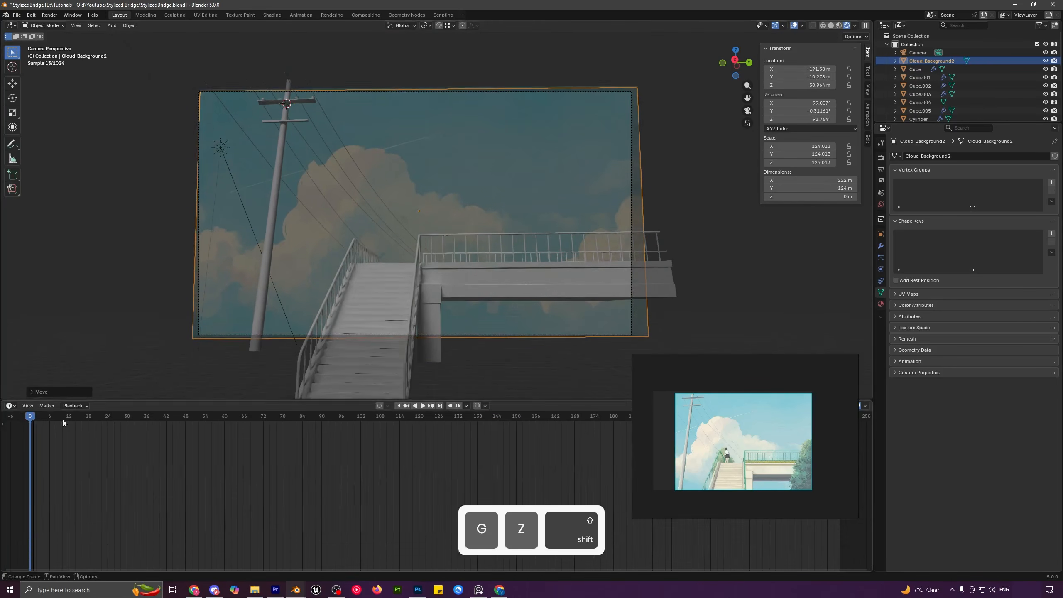
click(10, 406)
click(41, 474)
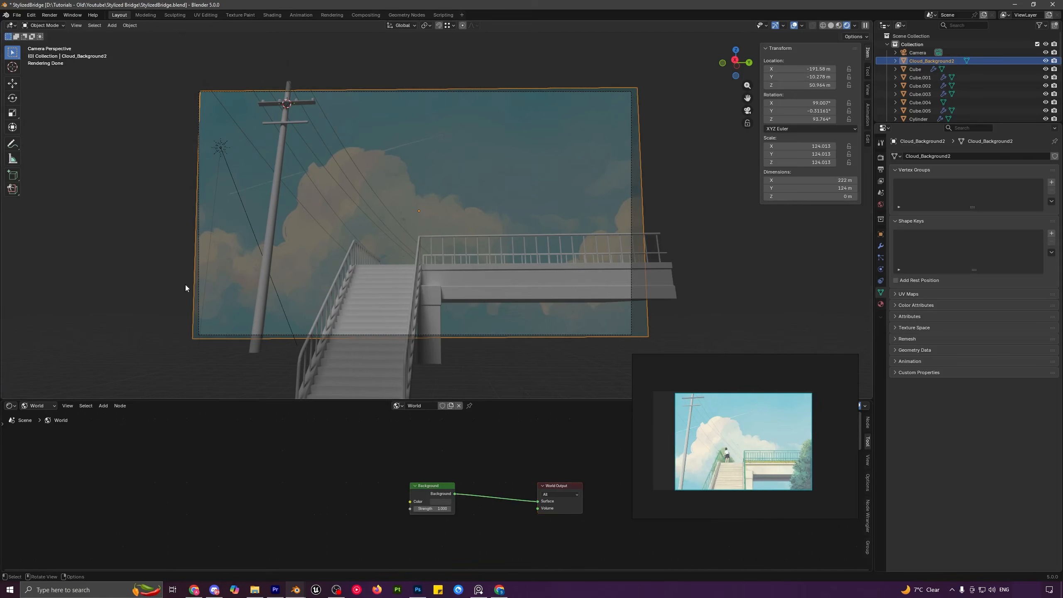
click(42, 428)
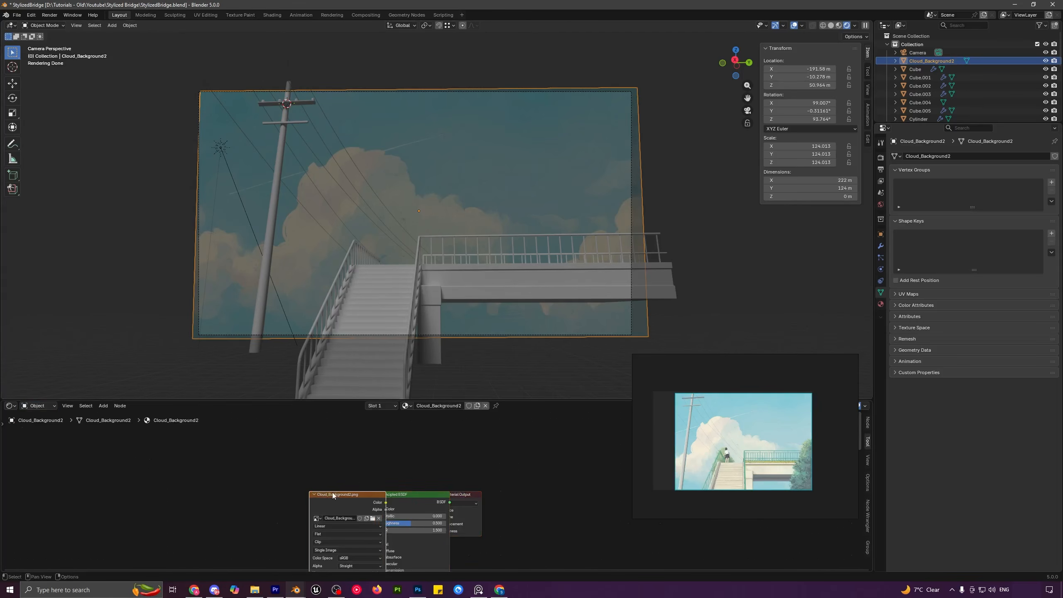
- Spread out the cloud material's nodes and connect the image texture's Color directly to the Material Output's Surface
drag(409, 493, 340, 504)
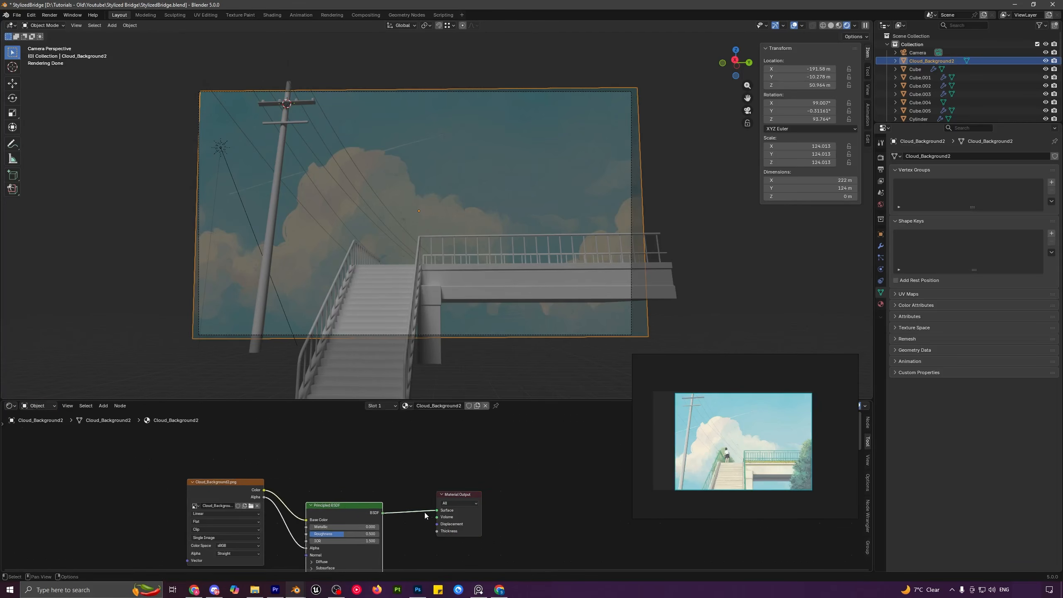
drag(265, 490, 436, 510)
key(a)
key(a)
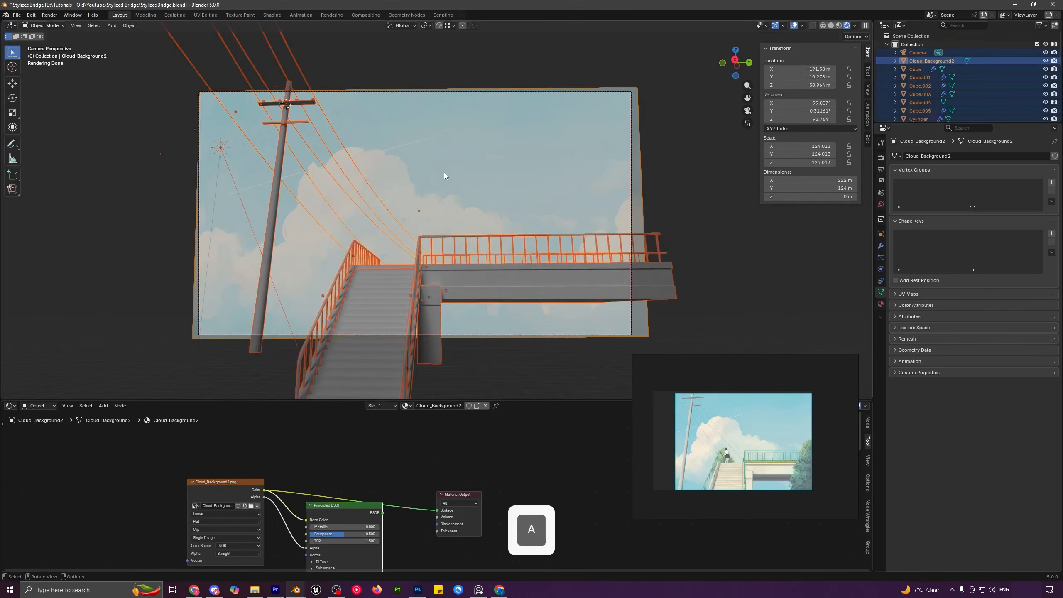
shift+middle_drag(496, 197, 501, 227)
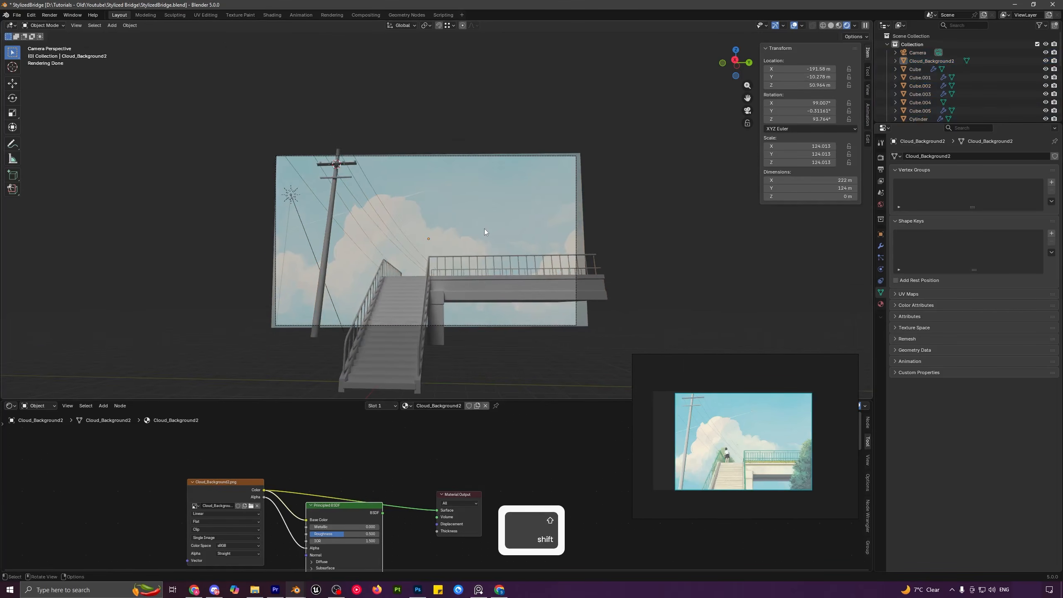
- Set the scene's color management view transform to Standard and its look to Medium High Contrast
click(881, 161)
click(910, 464)
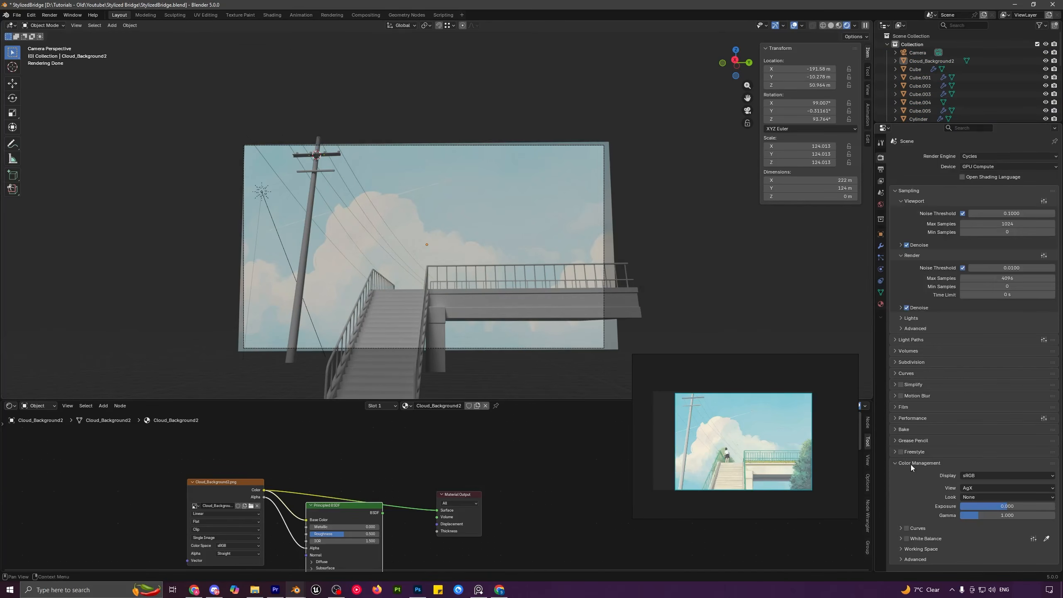
click(978, 488)
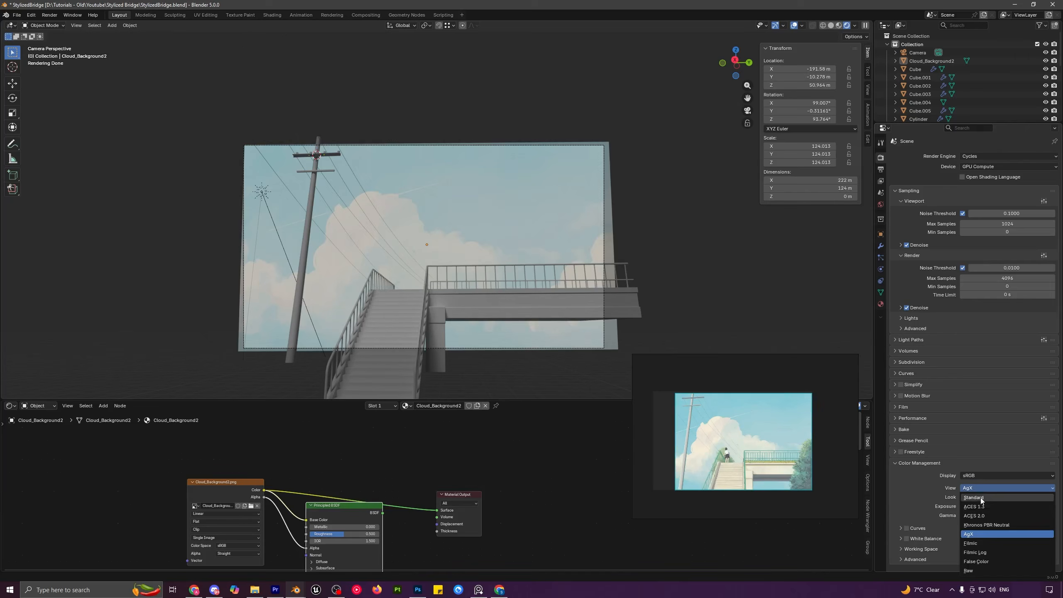
click(974, 497)
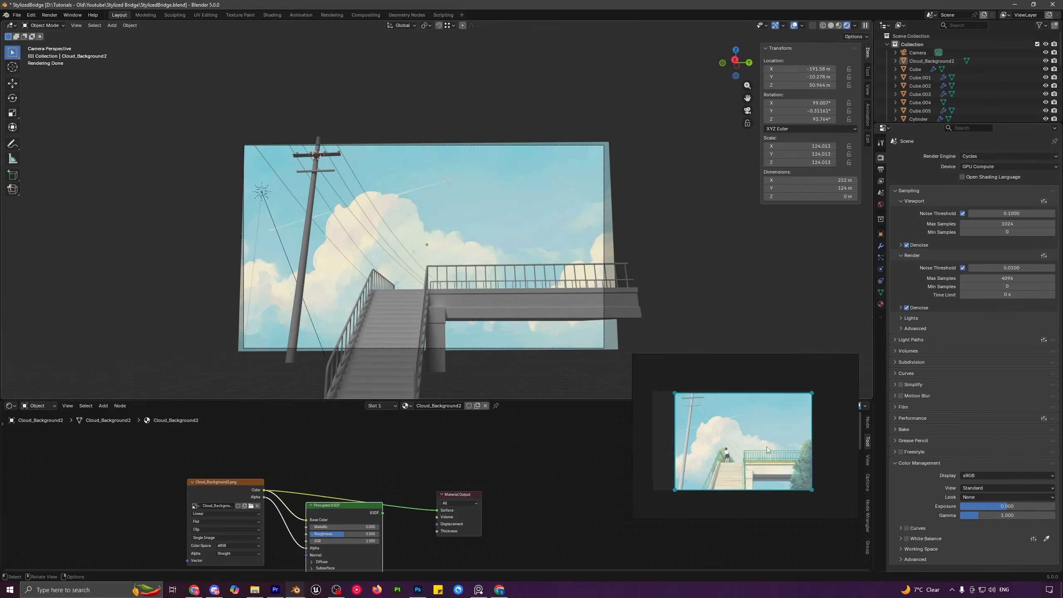
click(983, 497)
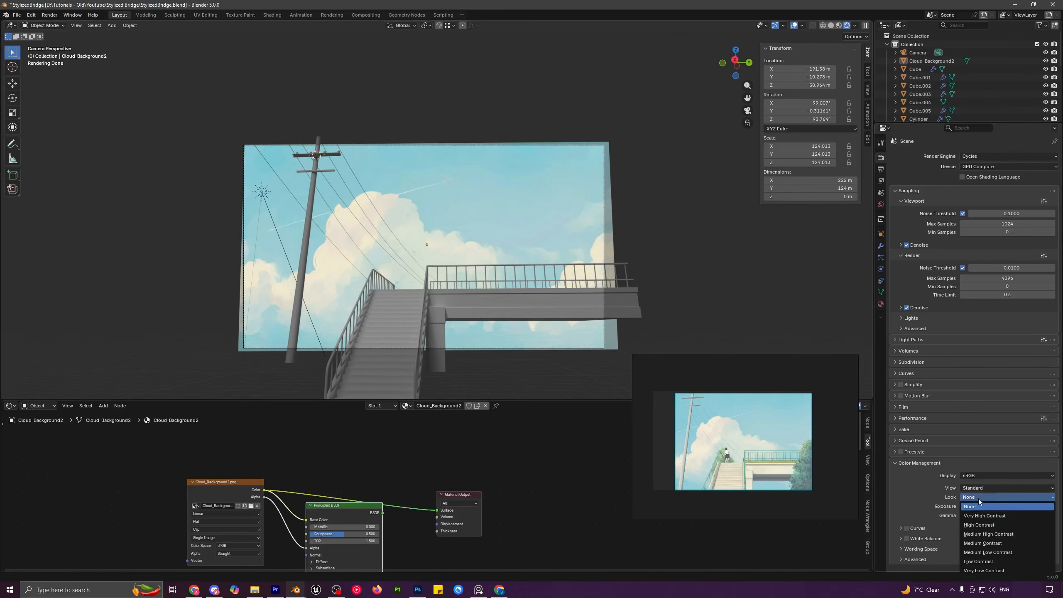
click(987, 534)
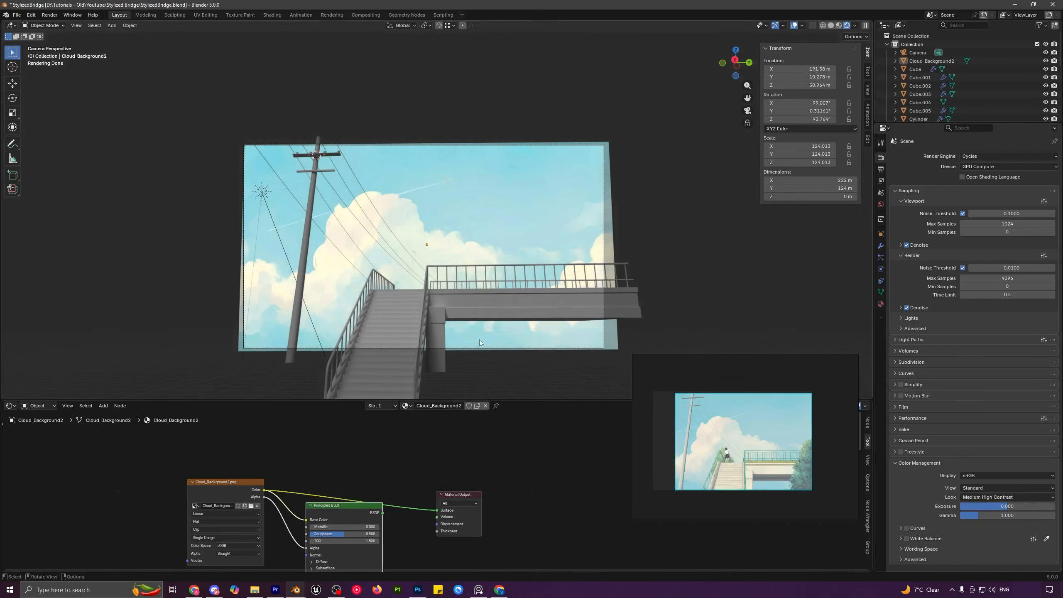
key(a)
scroll(448, 272, down, 1)
scroll(448, 272, up, 1)
scroll(406, 300, up, 1)
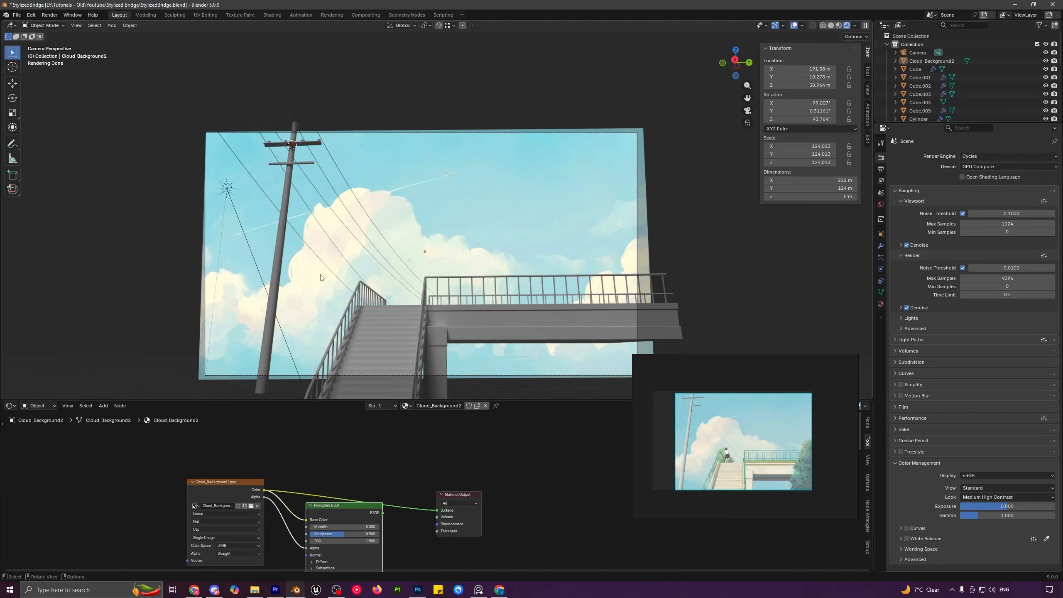
- Switch the shader editor to the World shader and add an Environment Texture node beside the Background node
click(47, 405)
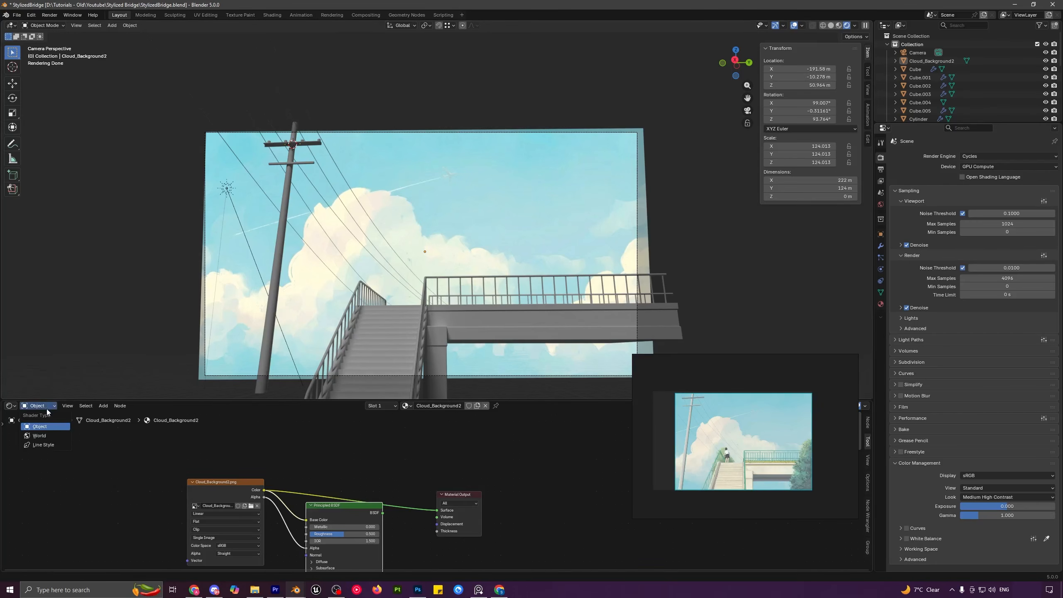
click(44, 434)
scroll(323, 486, up, 1)
key(shift+a)
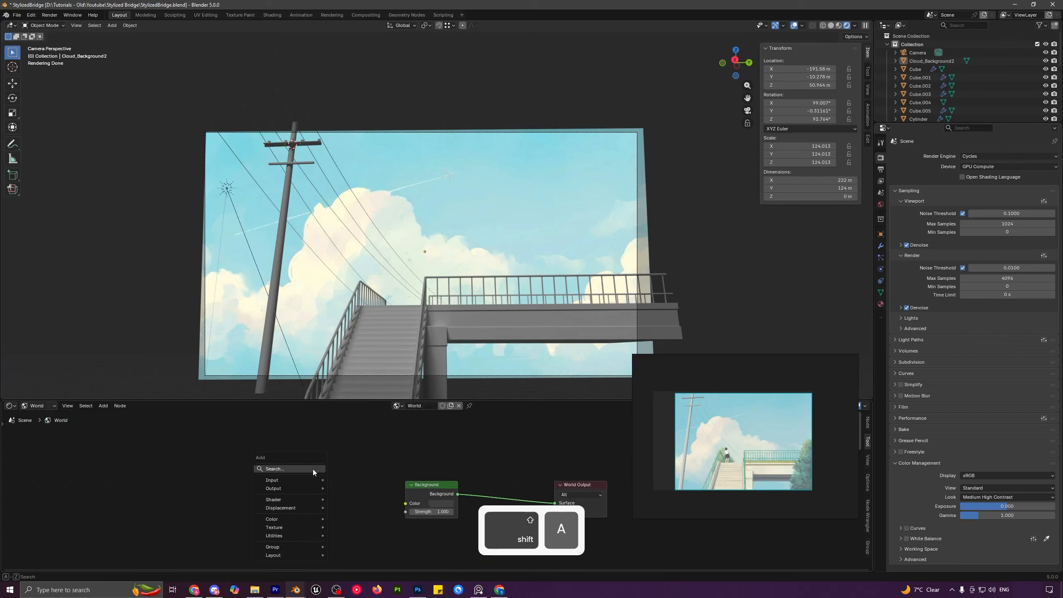
text(e)
click(356, 487)
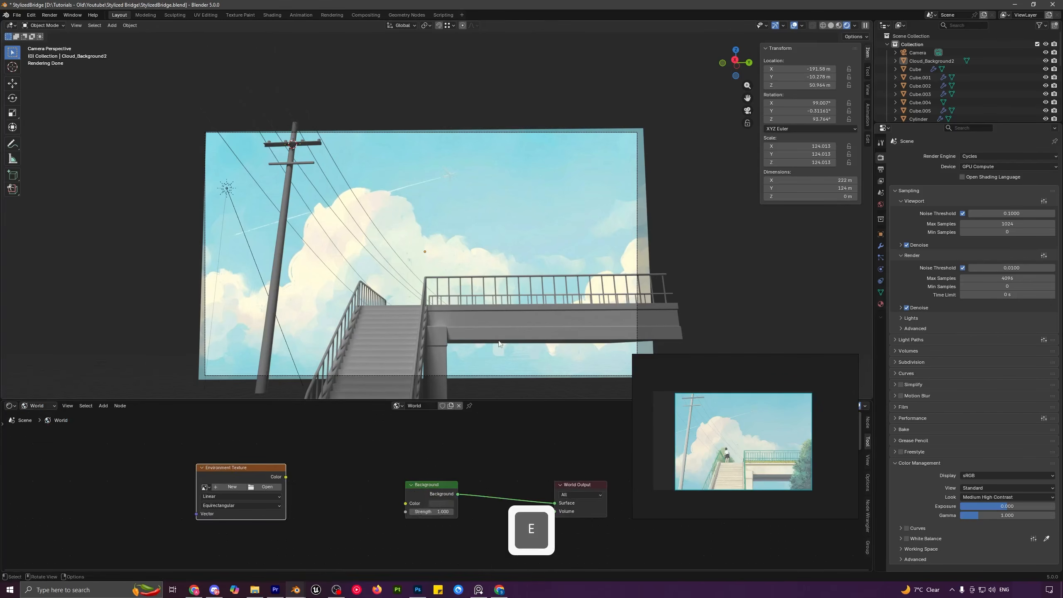
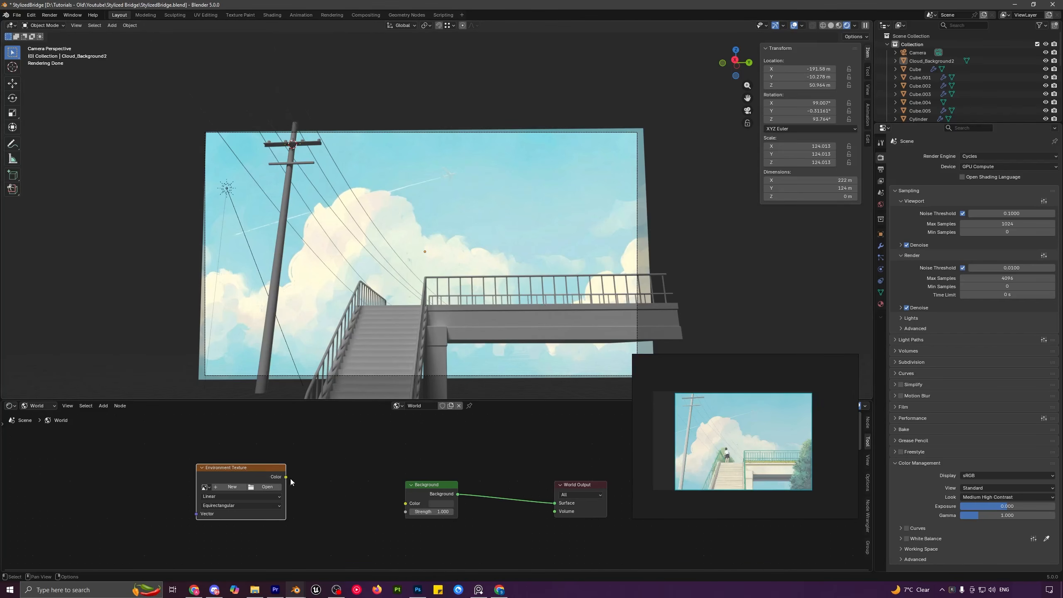
- Connect the Environment Texture to the Background color and load City_sky_11_FinalDaylight.hdr from the VOL.1 folder of the HDRIs bookmark
drag(287, 477, 325, 487)
drag(413, 507, 412, 505)
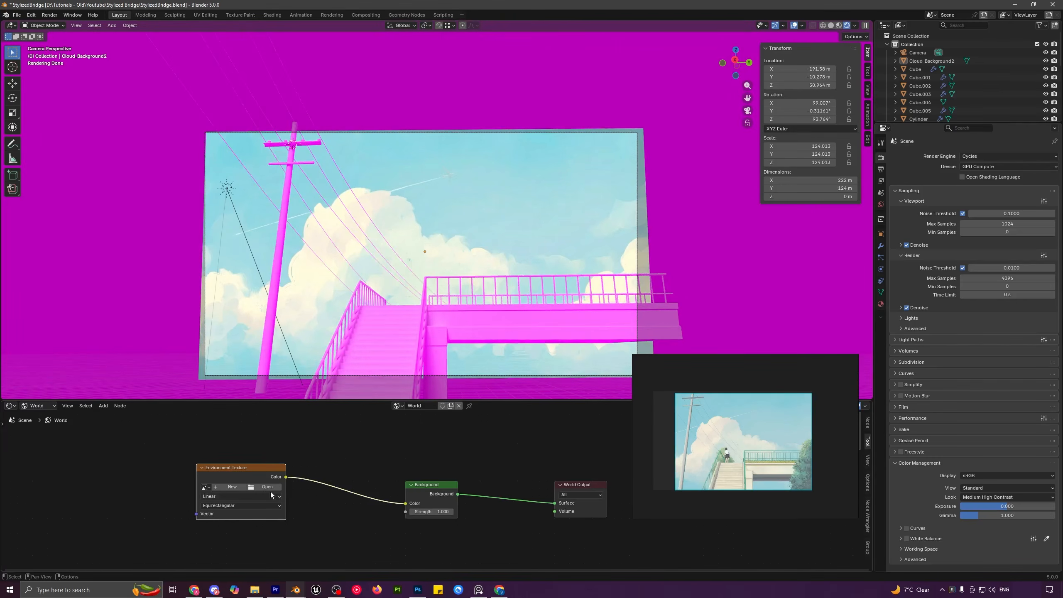
click(267, 487)
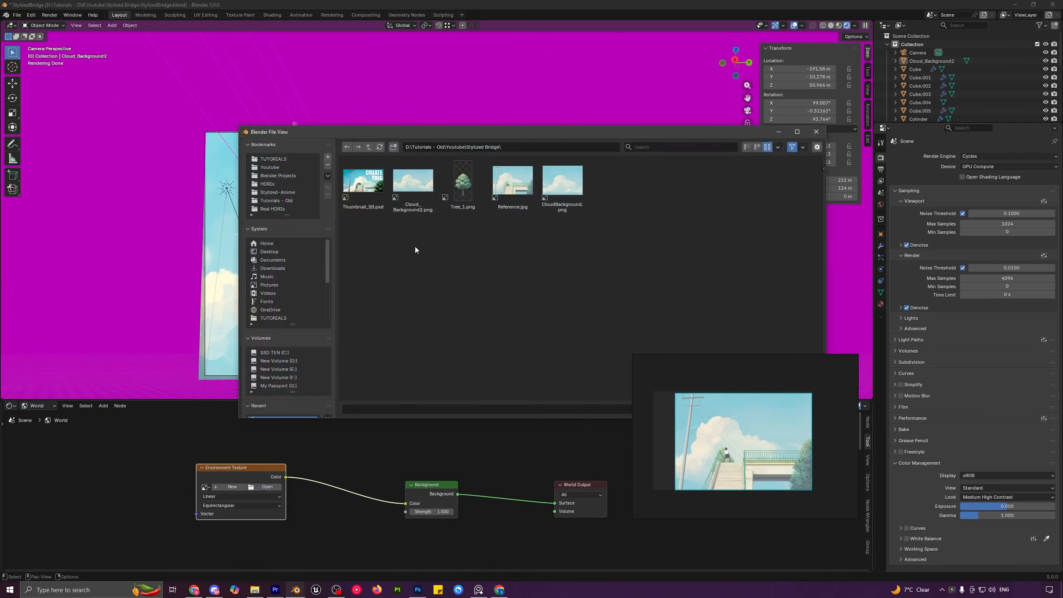
click(281, 183)
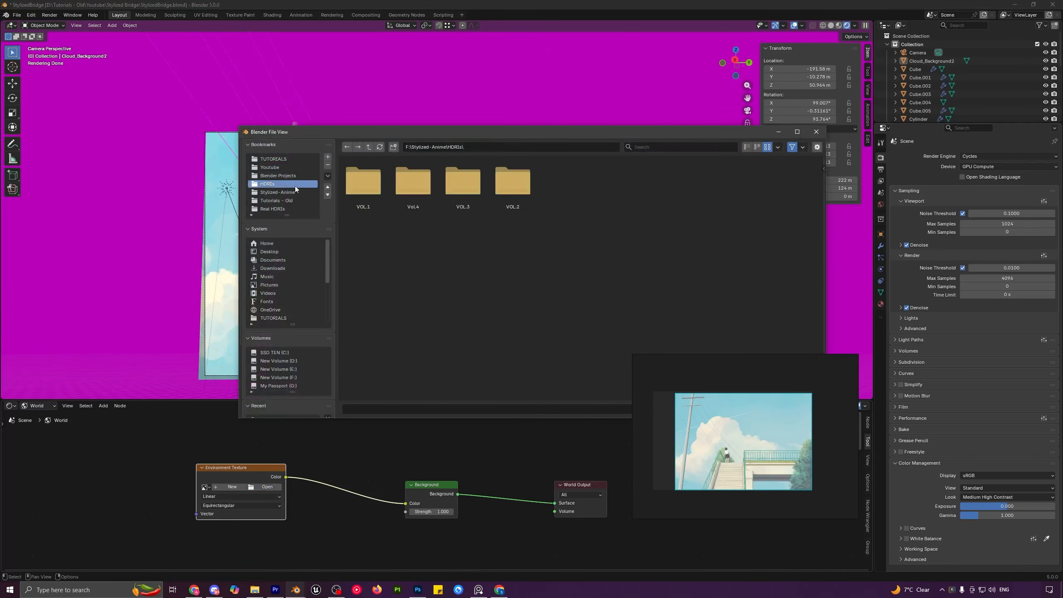
double_click(364, 192)
double_click(364, 191)
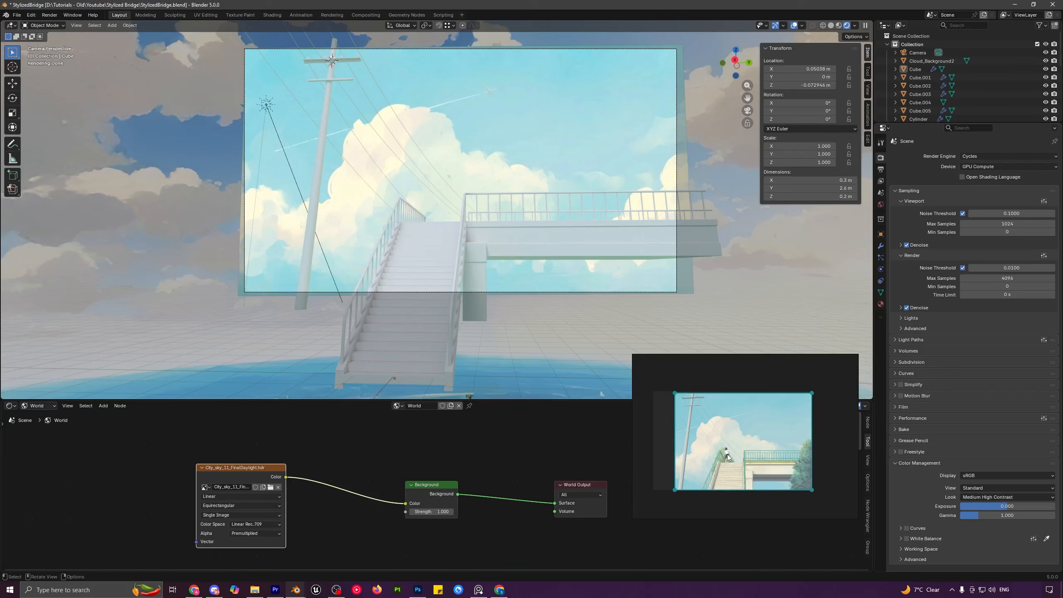
- Compare the lighting on the bridge's underside and pillar with the same area of the reference illustration
scroll(744, 448, up, 3)
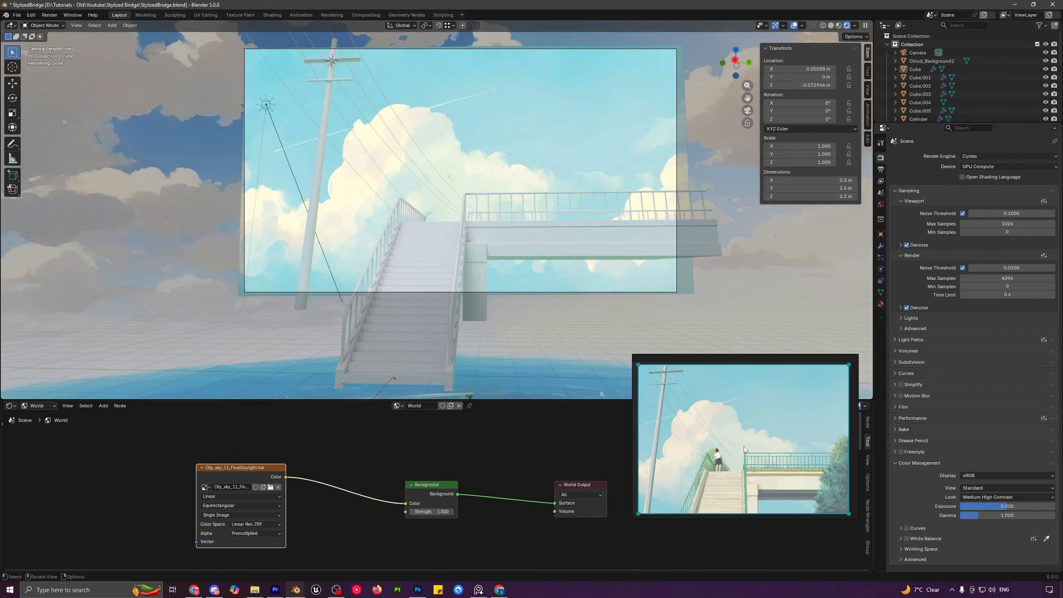
shift+middle_drag(596, 259, 548, 231)
scroll(550, 281, up, 5)
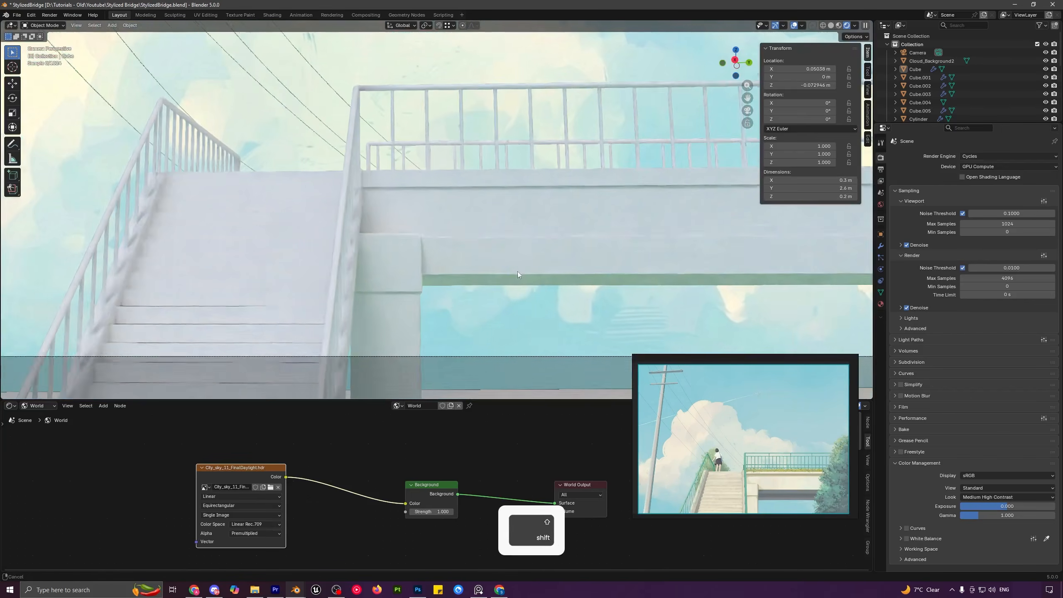
shift+middle_drag(517, 271, 380, 238)
shift+middle_drag(589, 260, 528, 239)
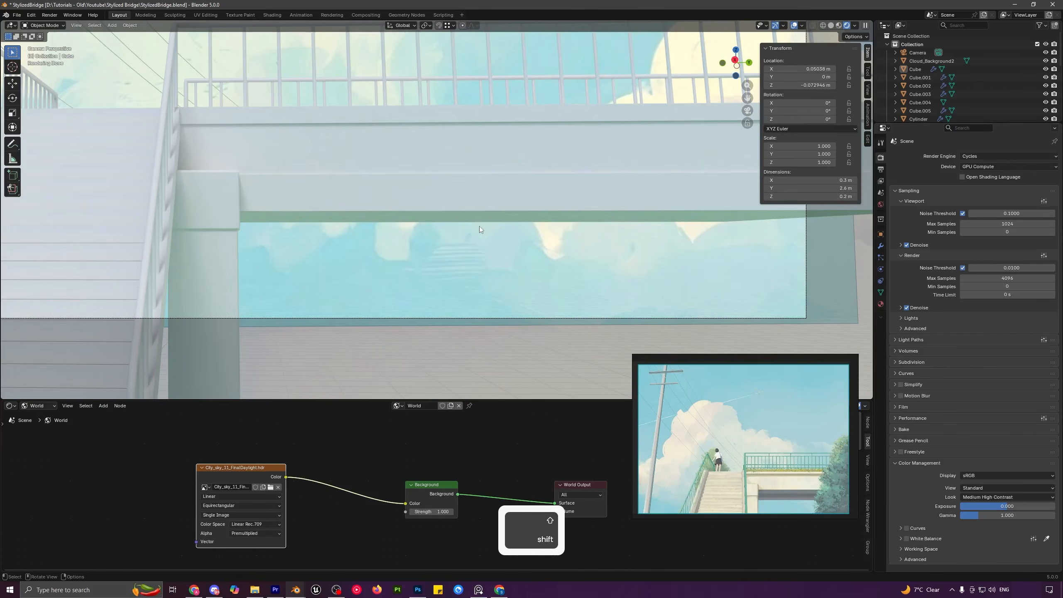
scroll(479, 226, down, 3)
scroll(438, 217, up, 1)
scroll(751, 448, up, 6)
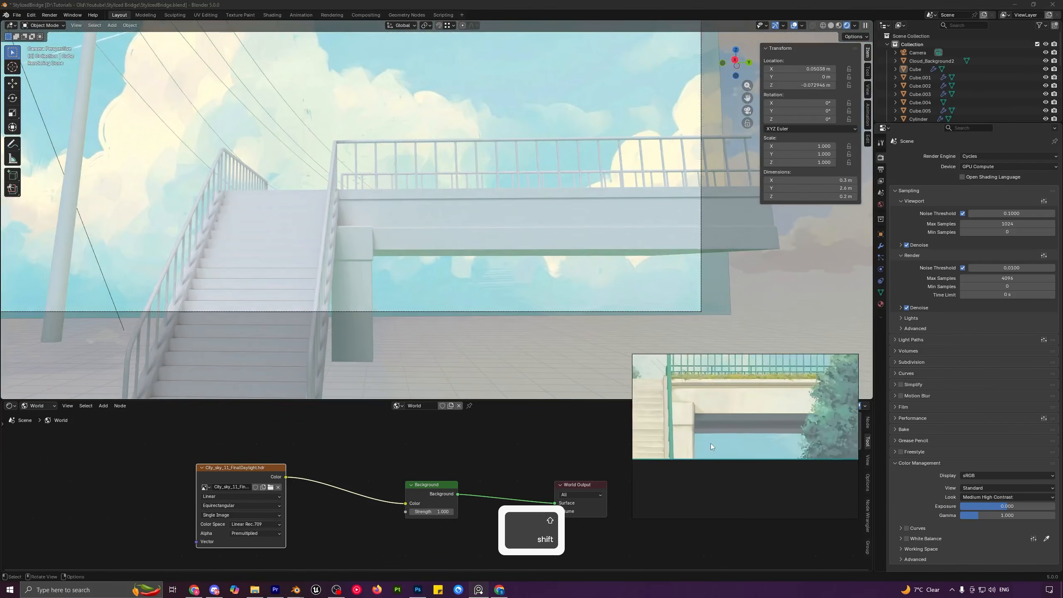
scroll(774, 423, down, 6)
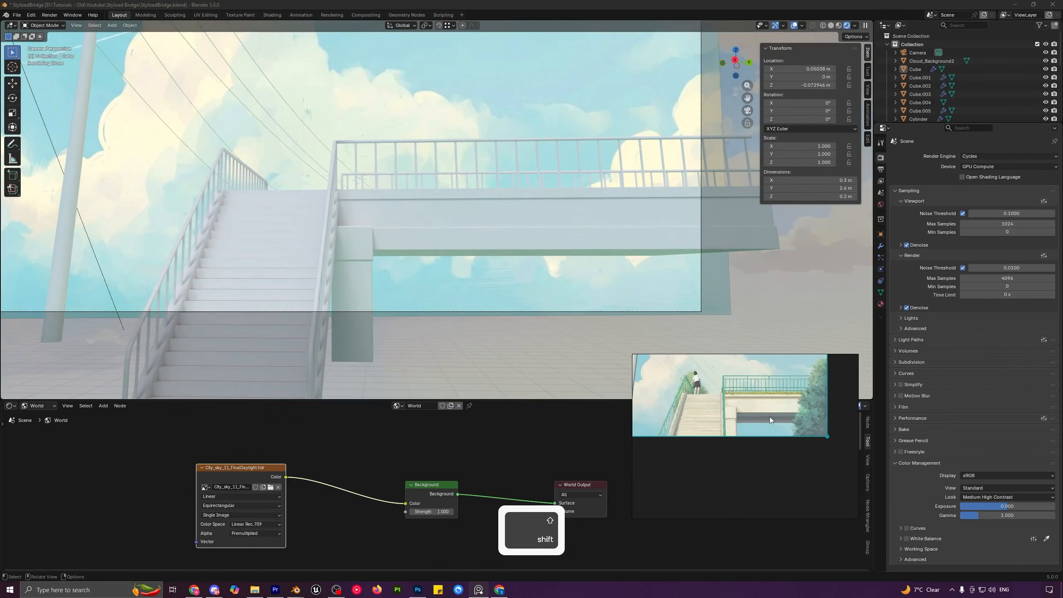
middle_drag(739, 409, 731, 426)
scroll(512, 269, down, 2)
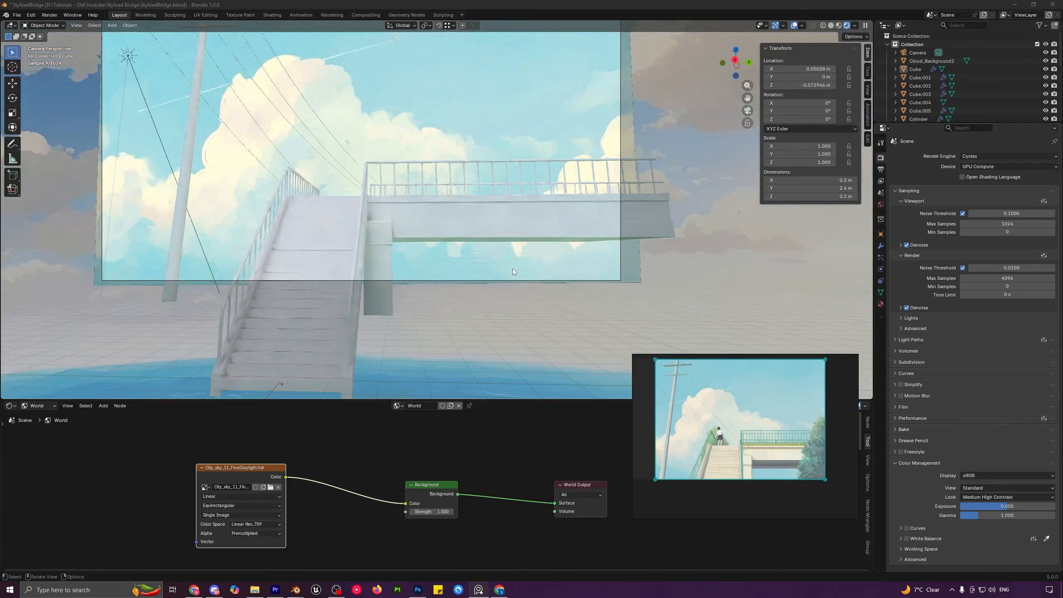
- Snap the 3D cursor to the stairs' step cube and add a mesh plane there
middle_drag(482, 242, 457, 278)
middle_drag(500, 315, 484, 320)
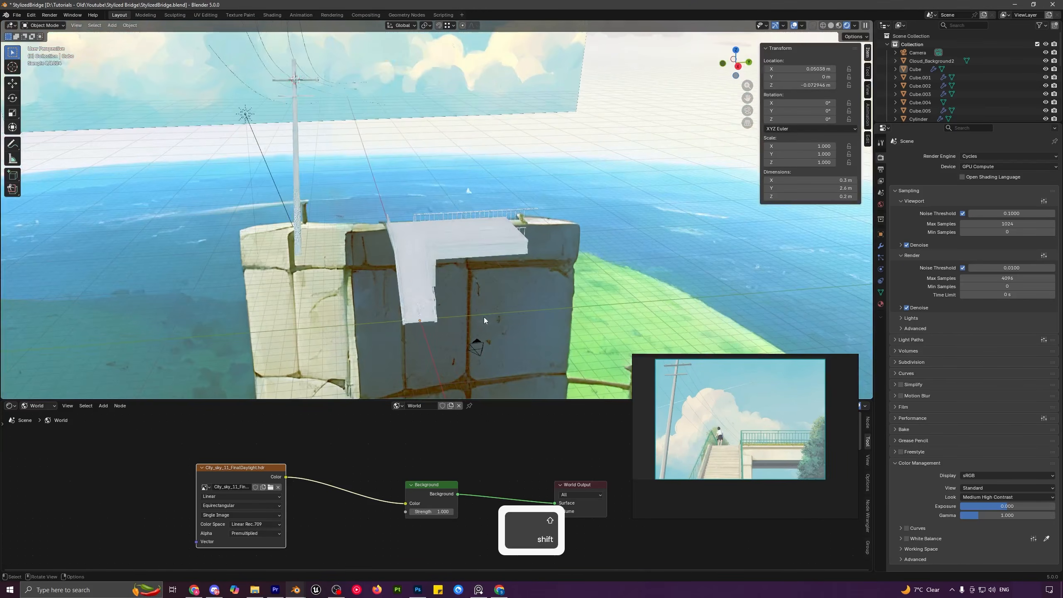
click(420, 286)
key(shift+s)
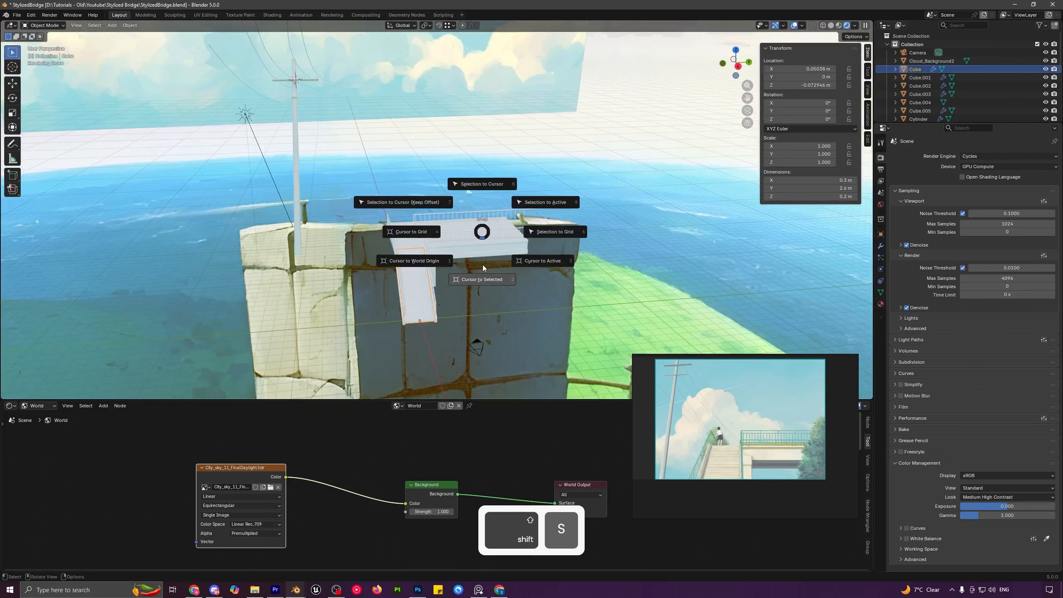
click(481, 264)
key(shift+a)
mouse_move(447, 202)
click(508, 203)
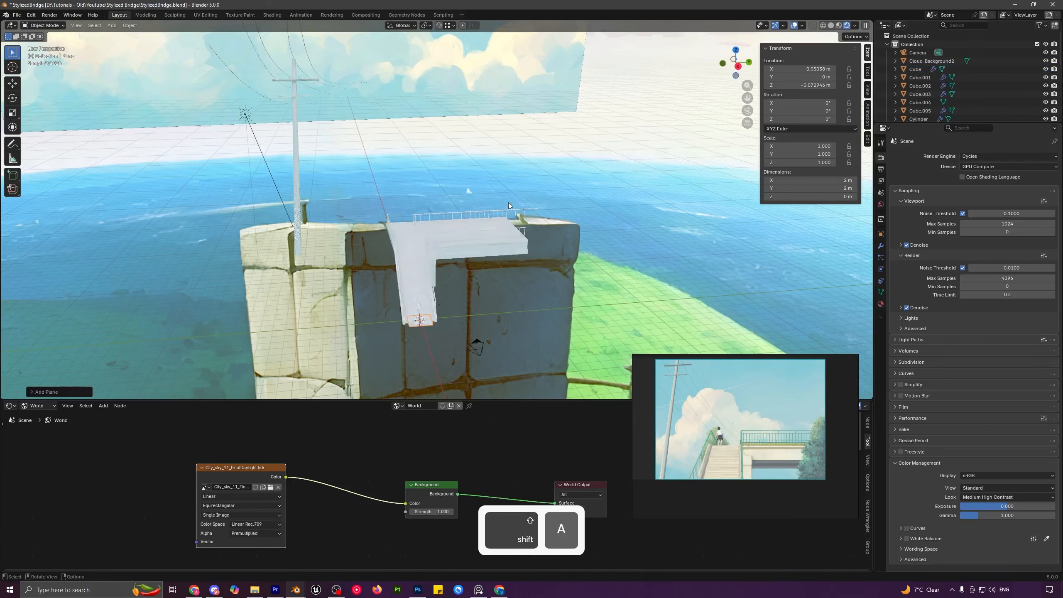
- Scale the new ground plane up to about 66.8 m square and check it through the camera
key(s)
click(127, 197)
key(s)
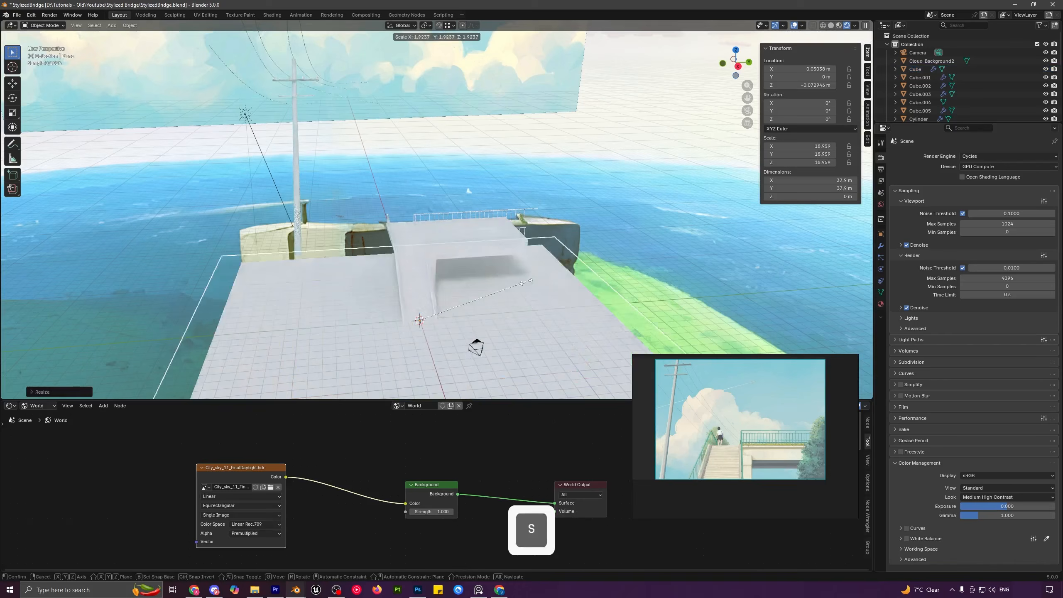
click(615, 281)
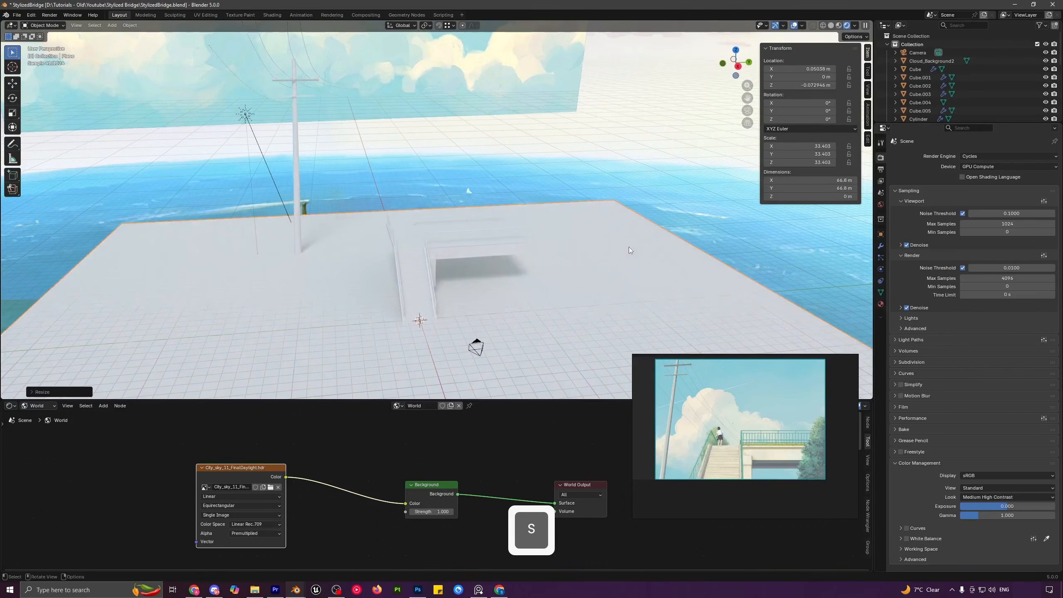
key(KP_0)
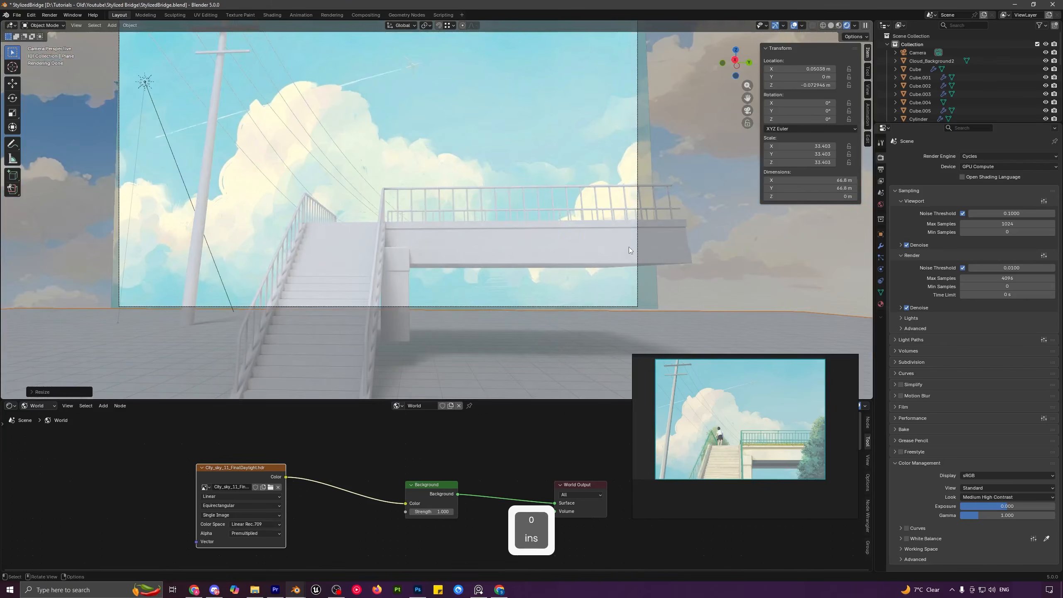
key(g)
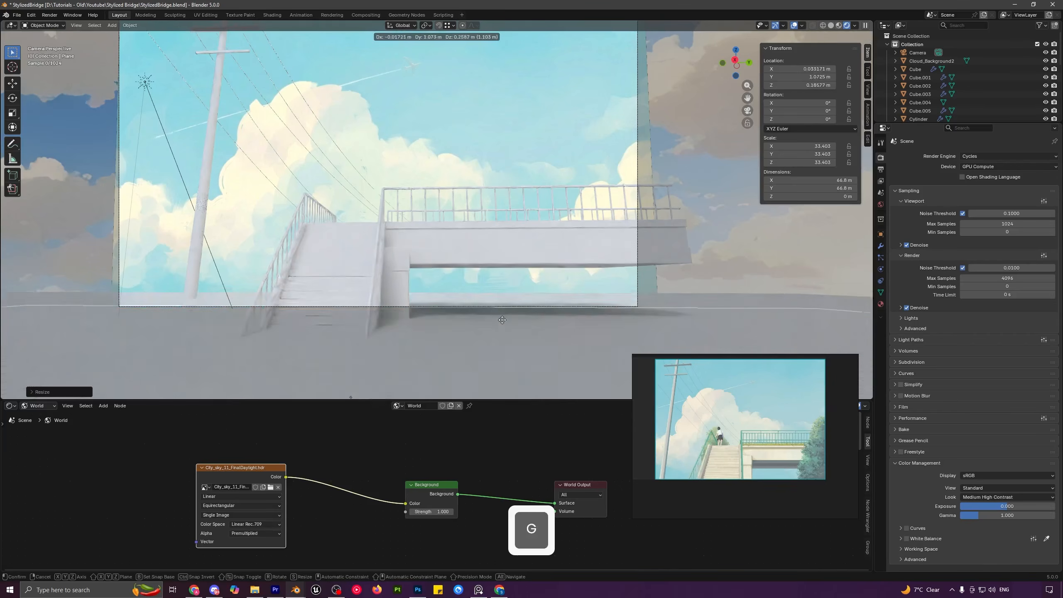
- Hide the ground plane and inspect the lighting on the bridge's underside and pillar without it
scroll(467, 343, up, 2)
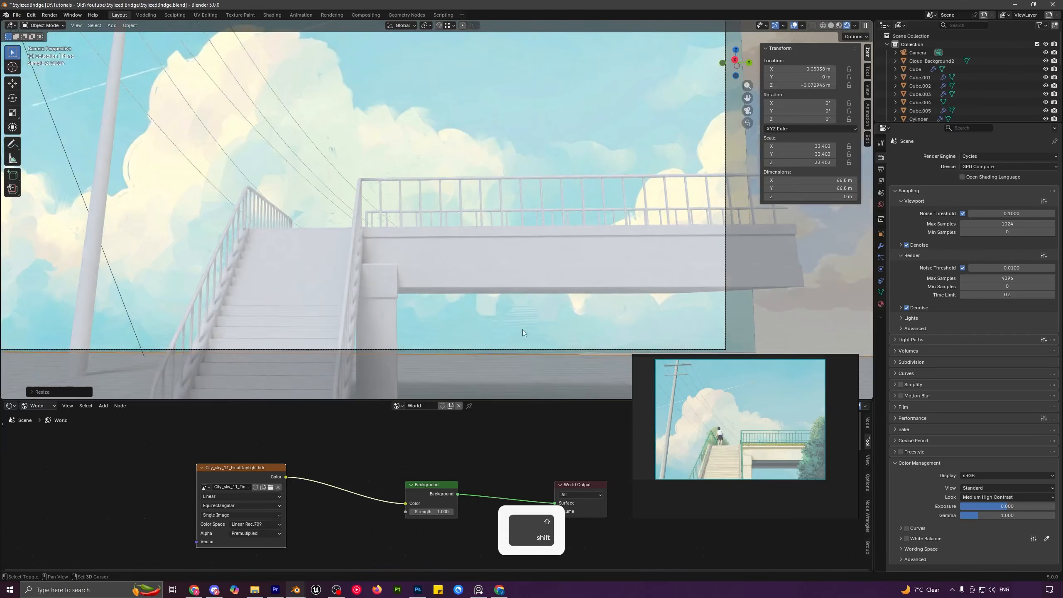
shift+middle_drag(542, 389, 470, 295)
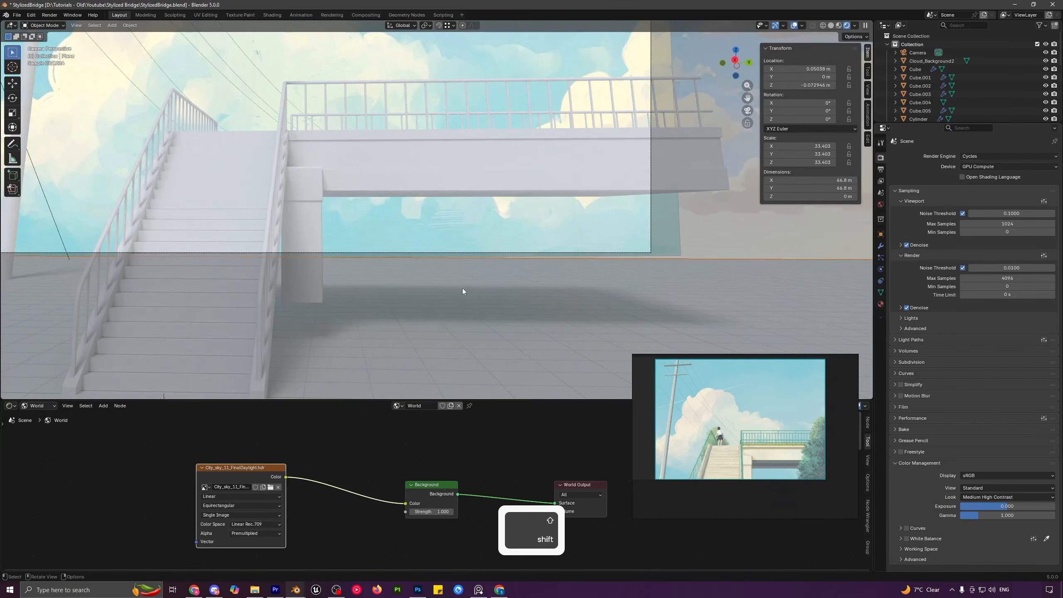
scroll(463, 307, up, 2)
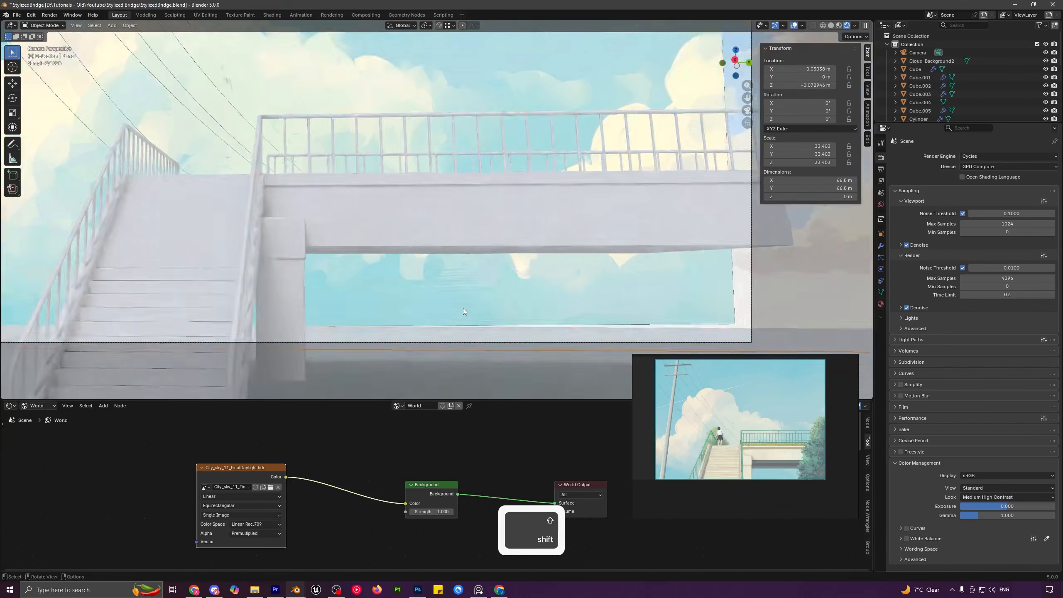
key(h)
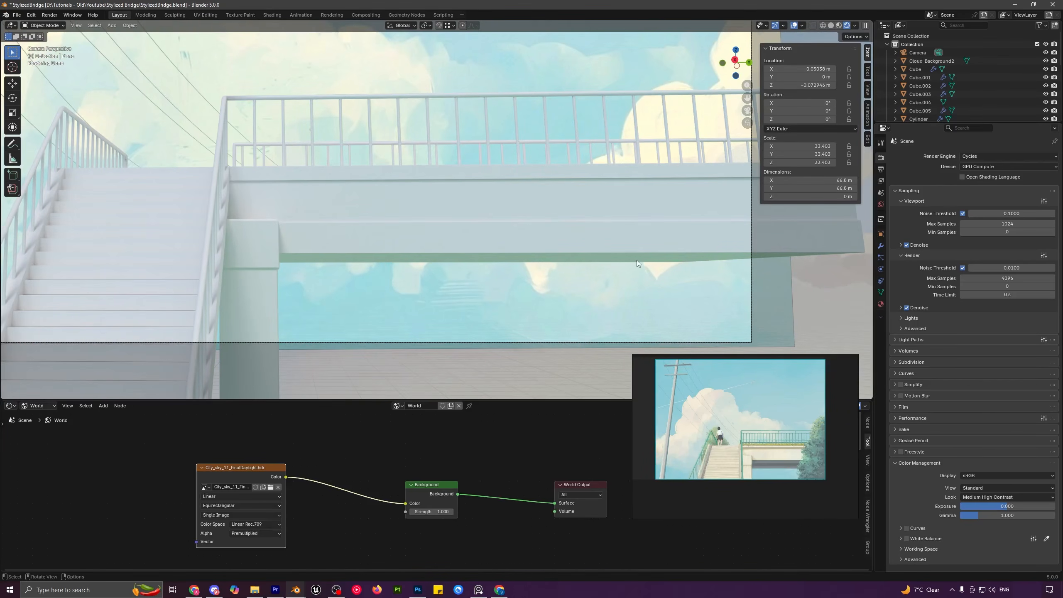
scroll(262, 230, down, 3)
shift+middle_drag(255, 200, 373, 268)
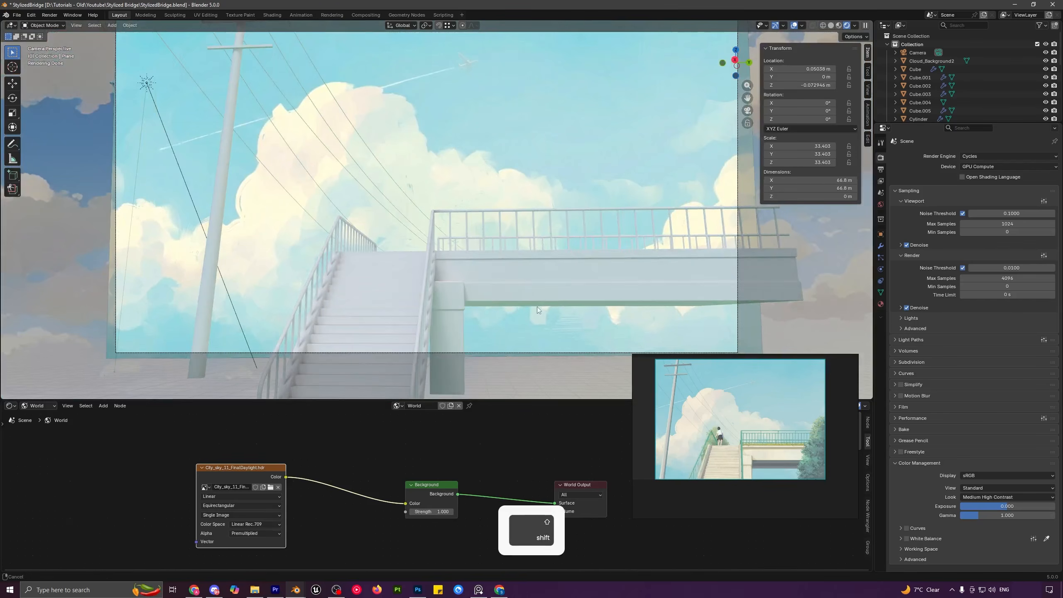
shift+middle_drag(536, 307, 525, 312)
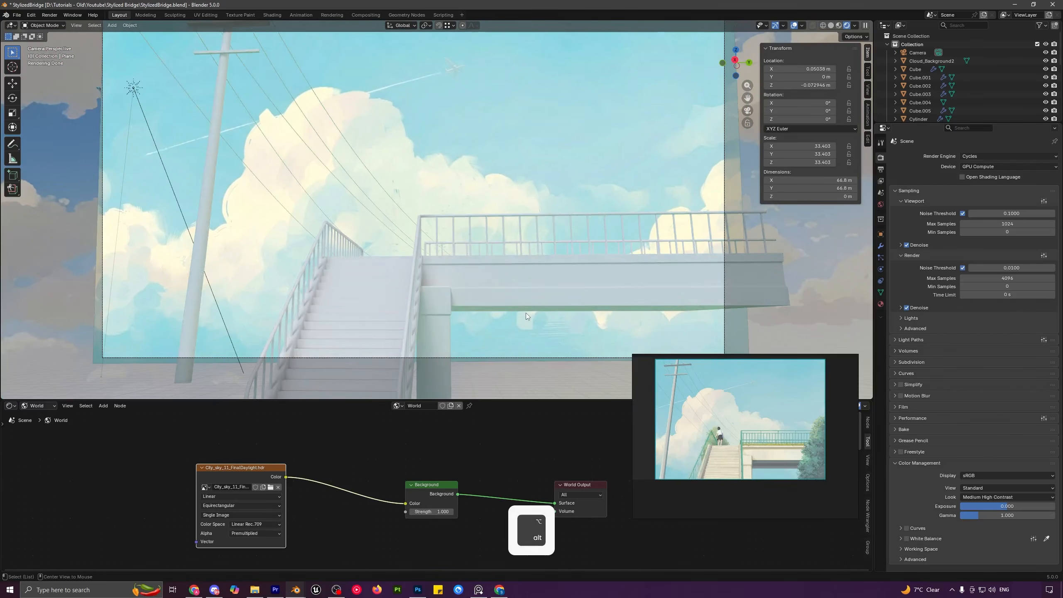
- Unhide the ground plane and compare the lighting beneath the bridge with it in place
key(alt+h)
scroll(525, 313, up, 4)
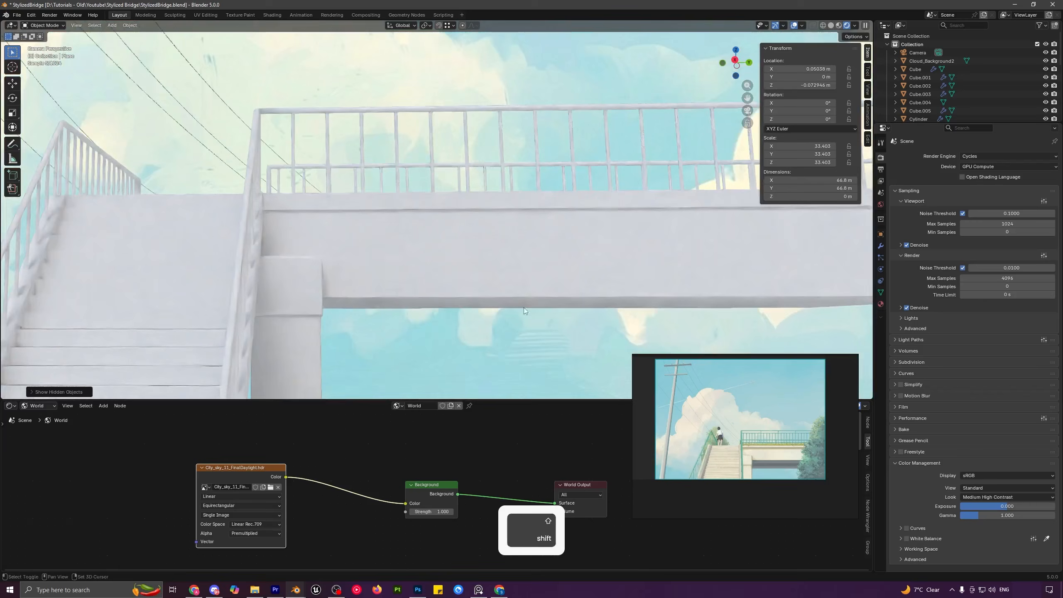
shift+middle_drag(543, 314, 478, 266)
scroll(463, 245, down, 8)
shift+middle_drag(388, 220, 440, 284)
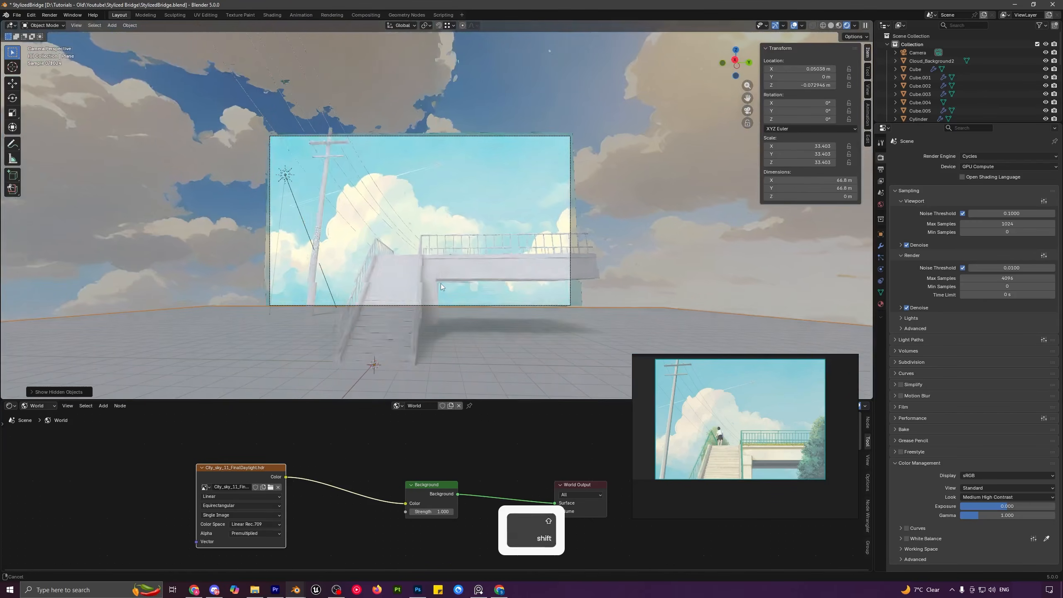
- Import Tree_1.png from the Stylized Bridge folder as an image mesh plane
key(a)
scroll(438, 307, up, 1)
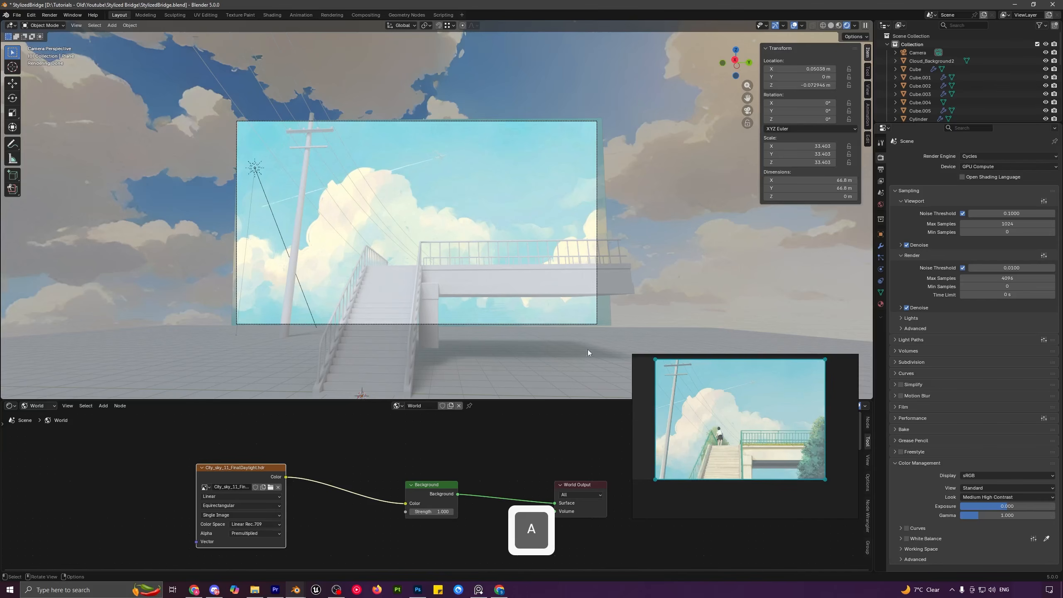
key(shift+a)
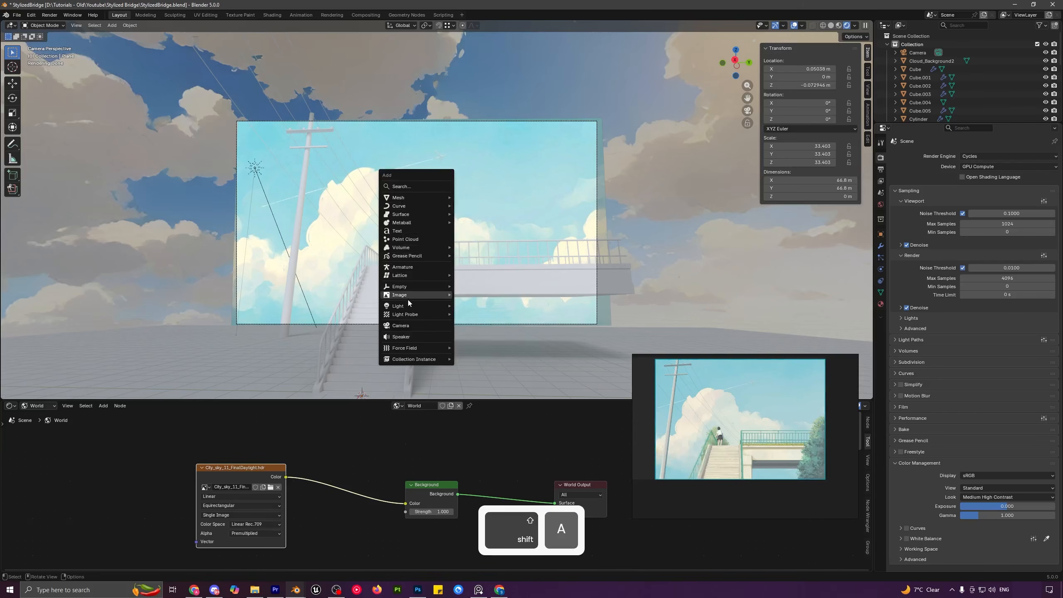
mouse_move(405, 297)
click(486, 314)
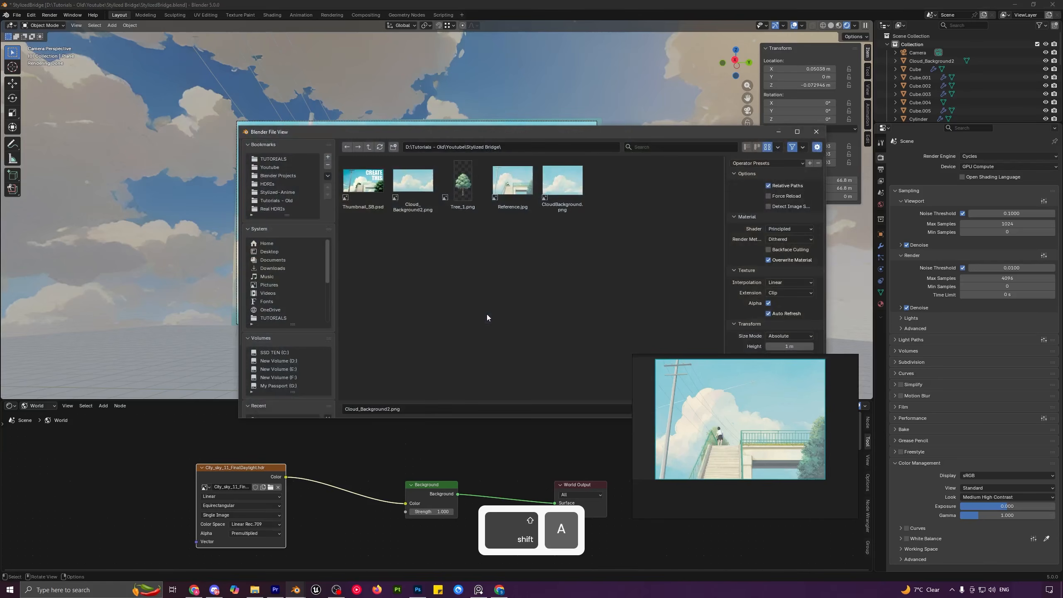
double_click(464, 185)
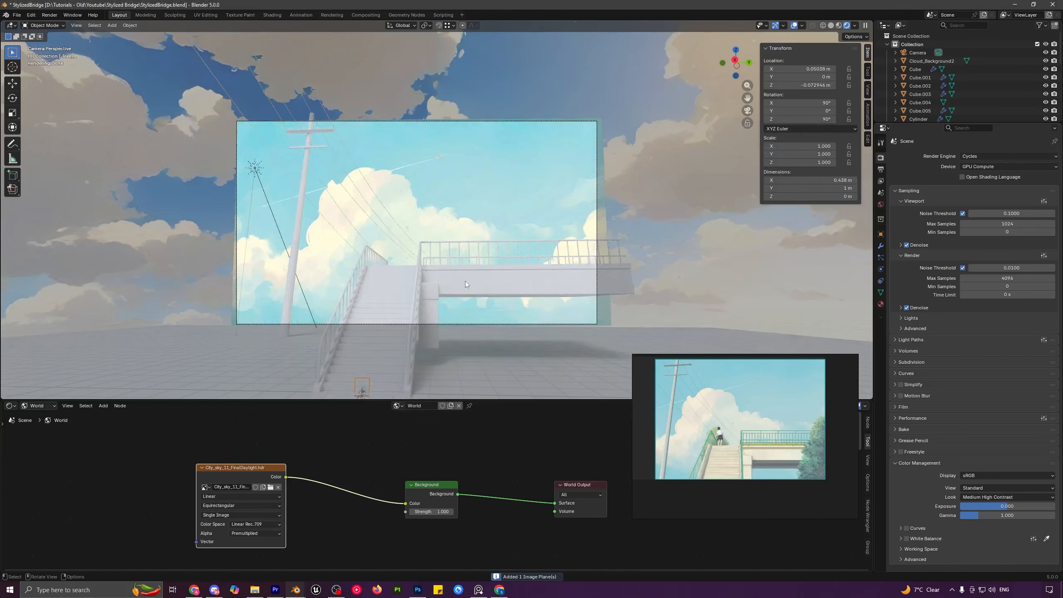
- Scale the tree plane to about 8.2 m tall and place it at the bridge's far end in the camera view
key(g)
click(461, 225)
key(s)
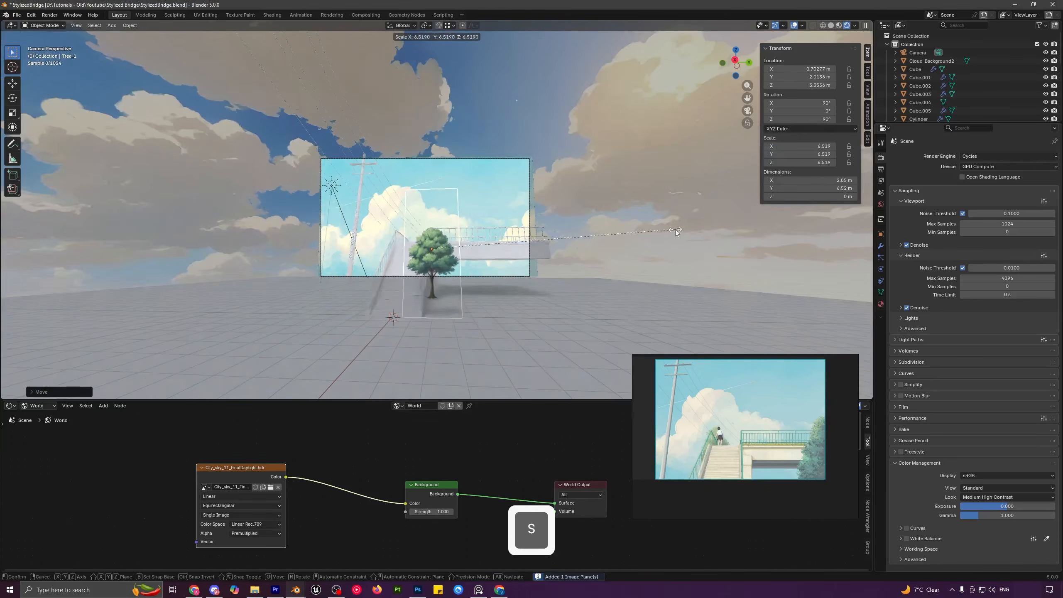
click(678, 229)
key(g)
click(580, 245)
key(s)
click(569, 245)
key(g)
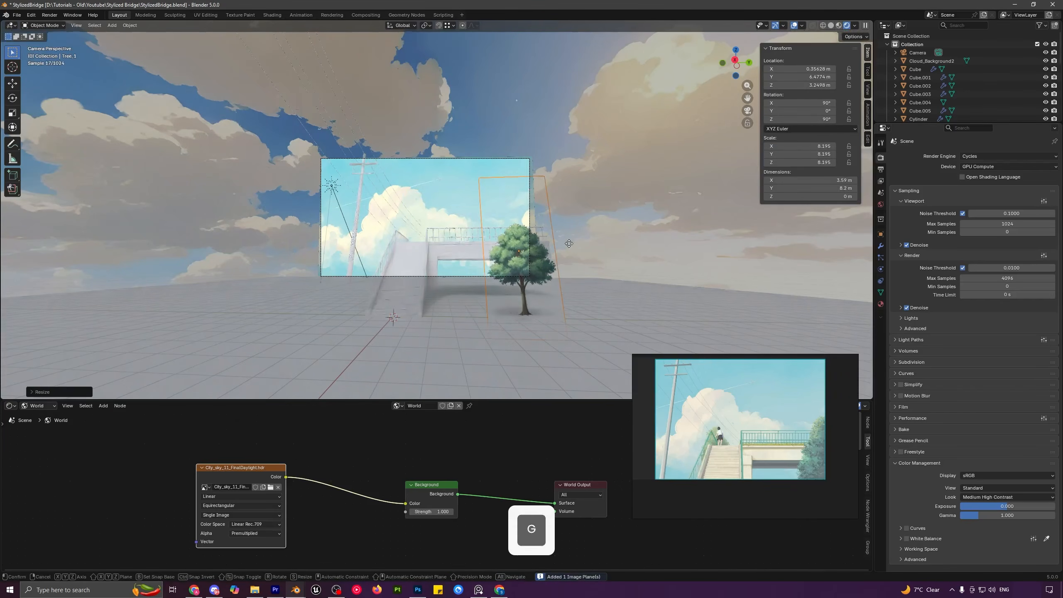
click(574, 246)
- Reposition the tree from the top view to about X -5.26 m, Y 9.9 m, farther from the camera
key(KP_7)
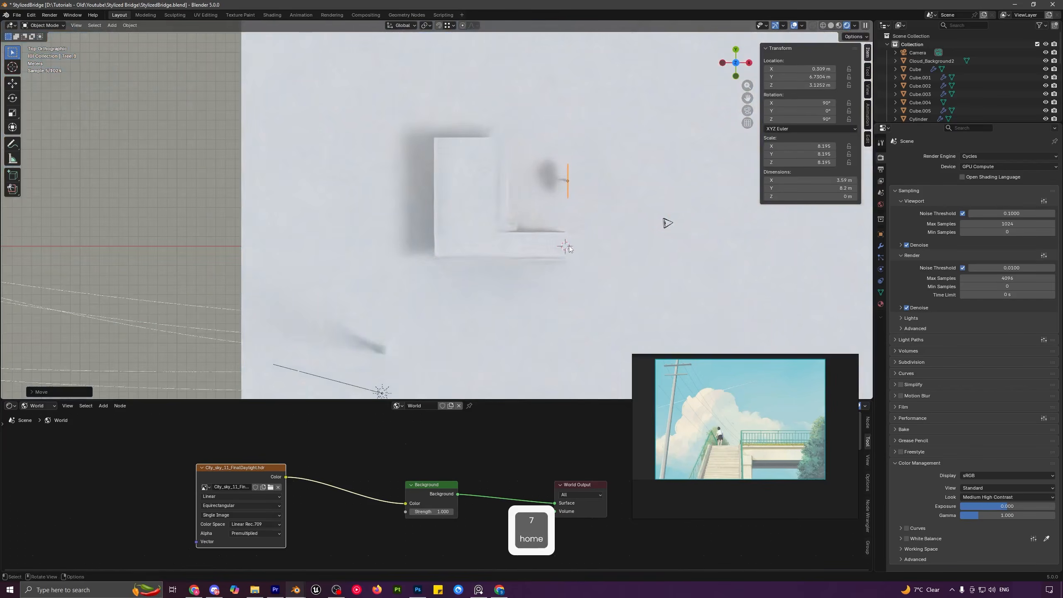
key(g)
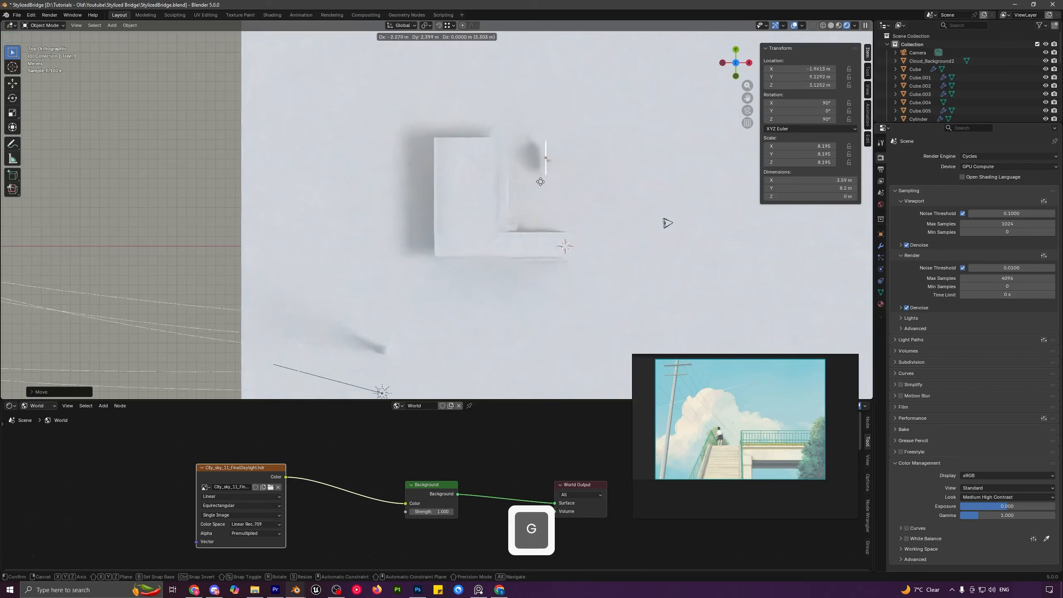
click(509, 178)
key(KP_0)
scroll(578, 235, up, 3)
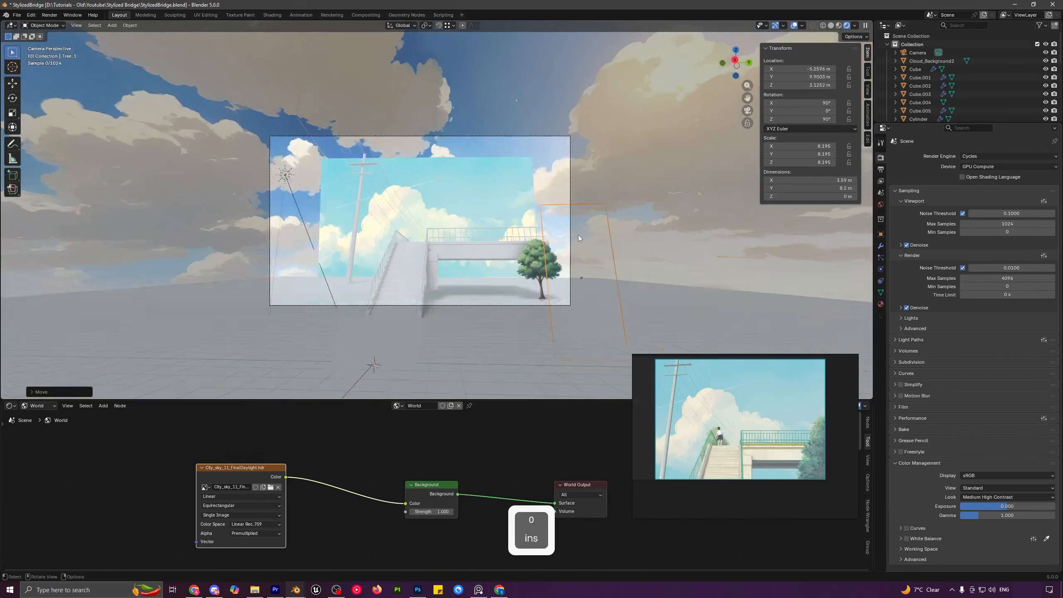
shift+middle_drag(577, 235, 535, 204)
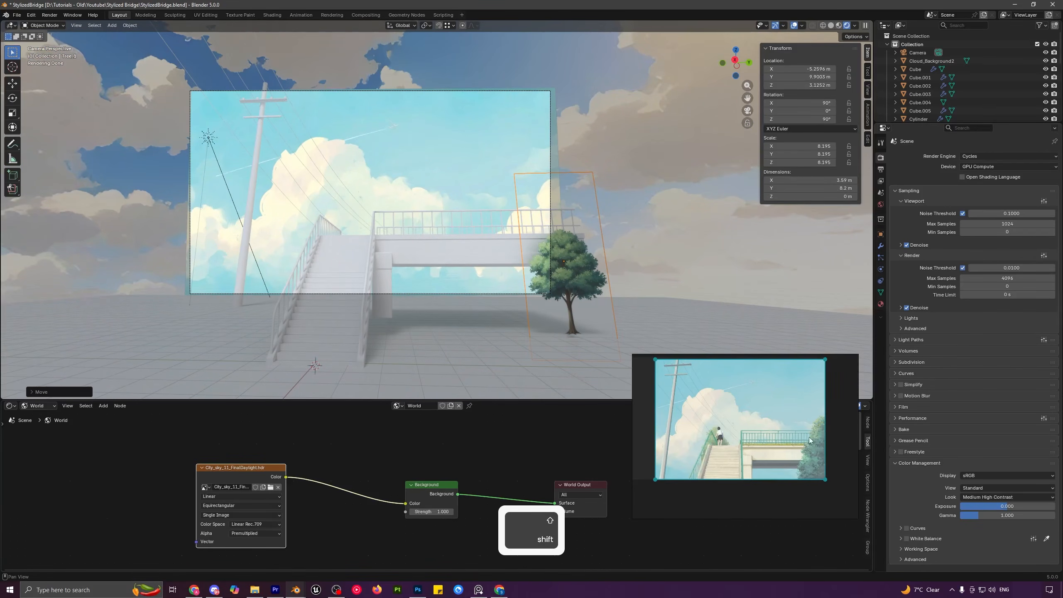
- Slide the tree along Y to about 8.95 m and lower it along Z to about 3.01 m
key(g)
key(x)
right_click(633, 296)
key(g)
key(y)
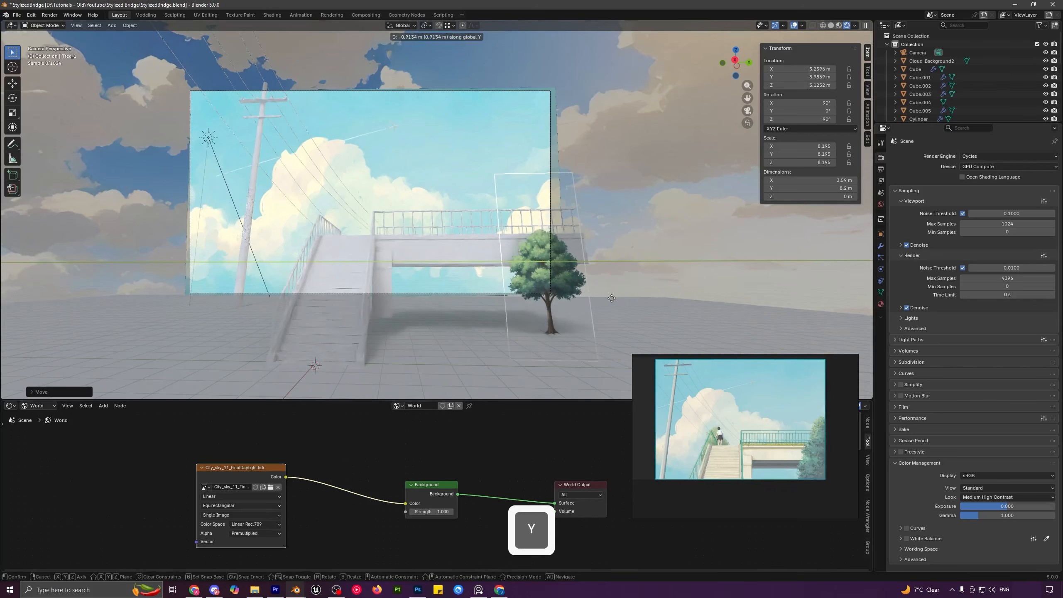
click(611, 299)
key(g)
key(z)
click(614, 299)
right_click(614, 299)
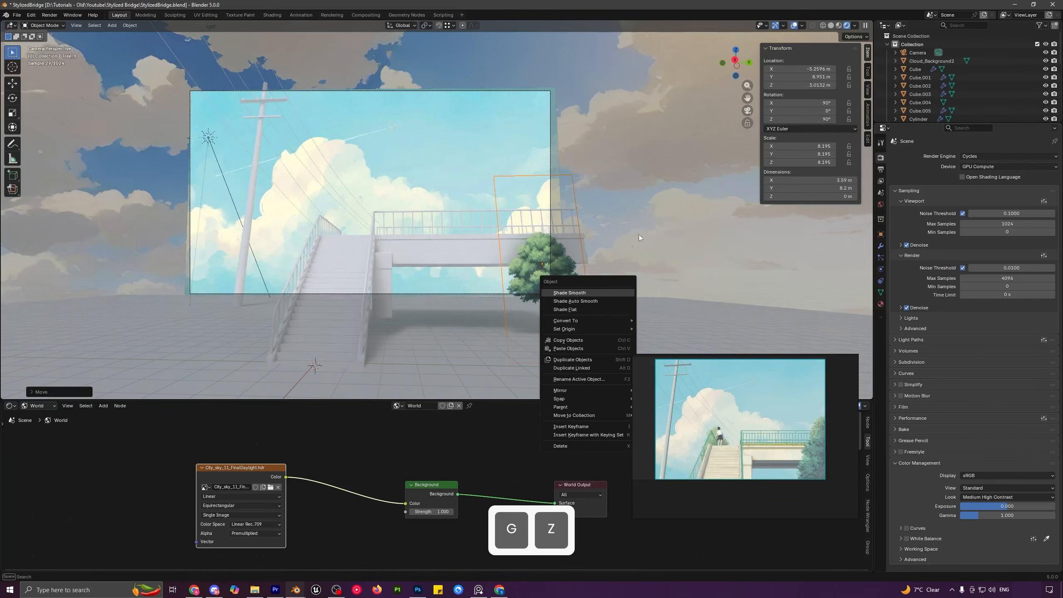
- Enlarge the tree to about 12.5 m tall and move it along X to about -4.03 m
key(s)
click(686, 227)
key(g)
key(x)
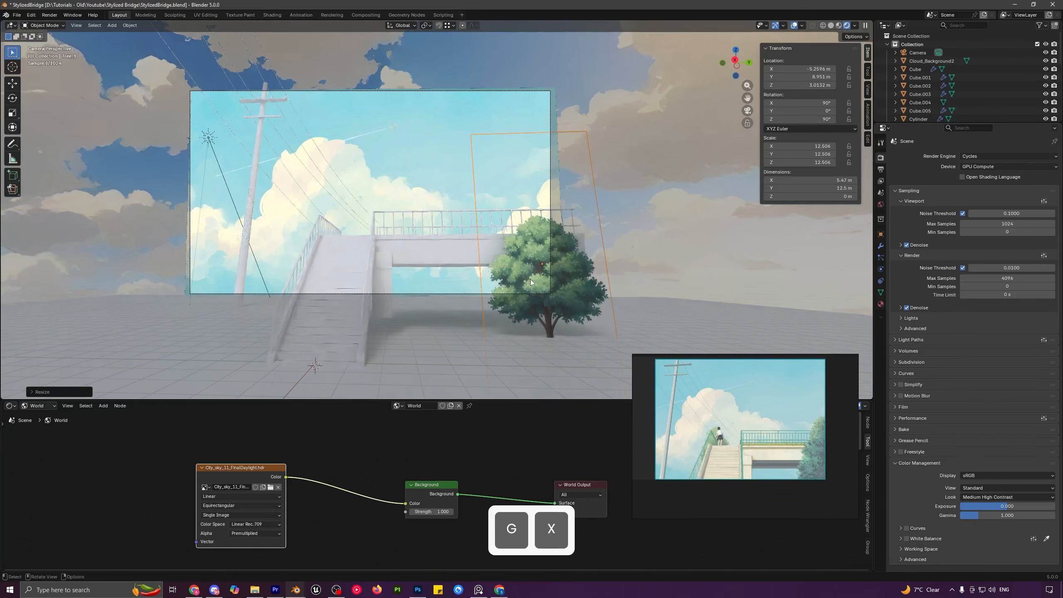
click(548, 280)
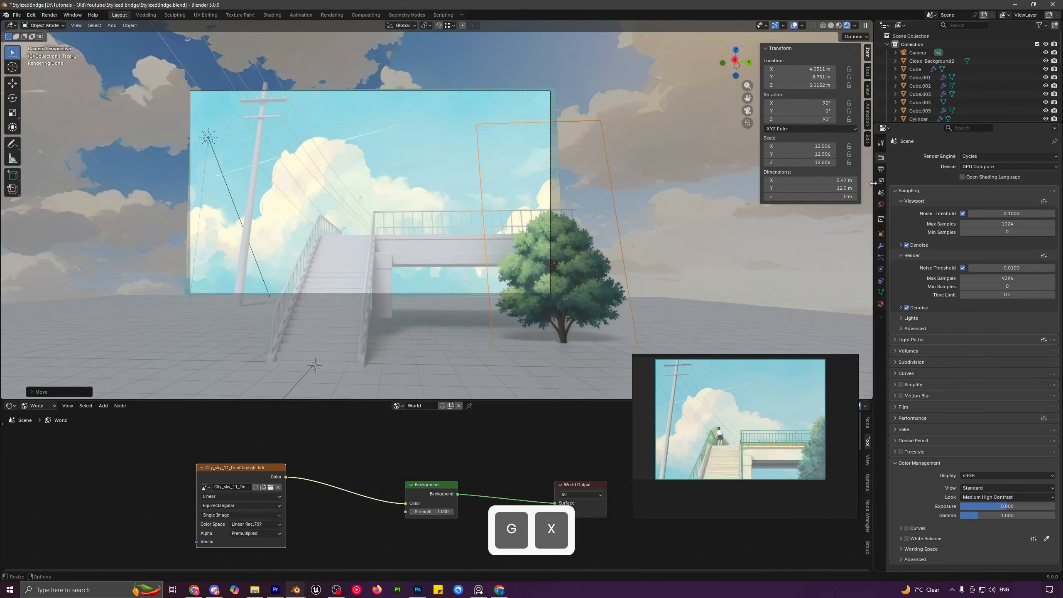
- Enable Render Region for the output and shift the tree to about Y 8.4 m, Z 3.6 m in the camera view
click(881, 170)
click(961, 213)
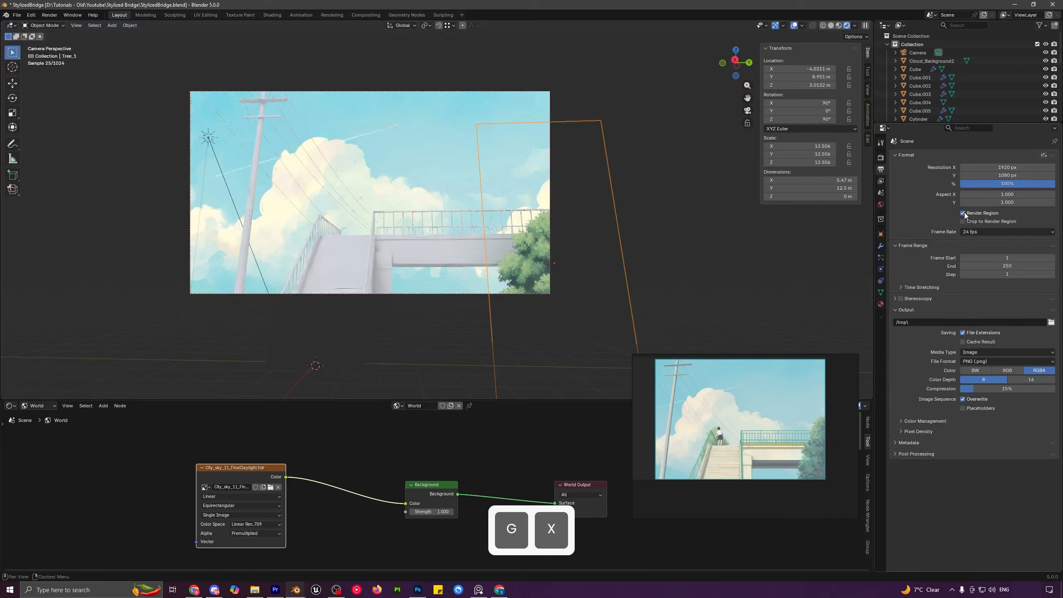
key(g)
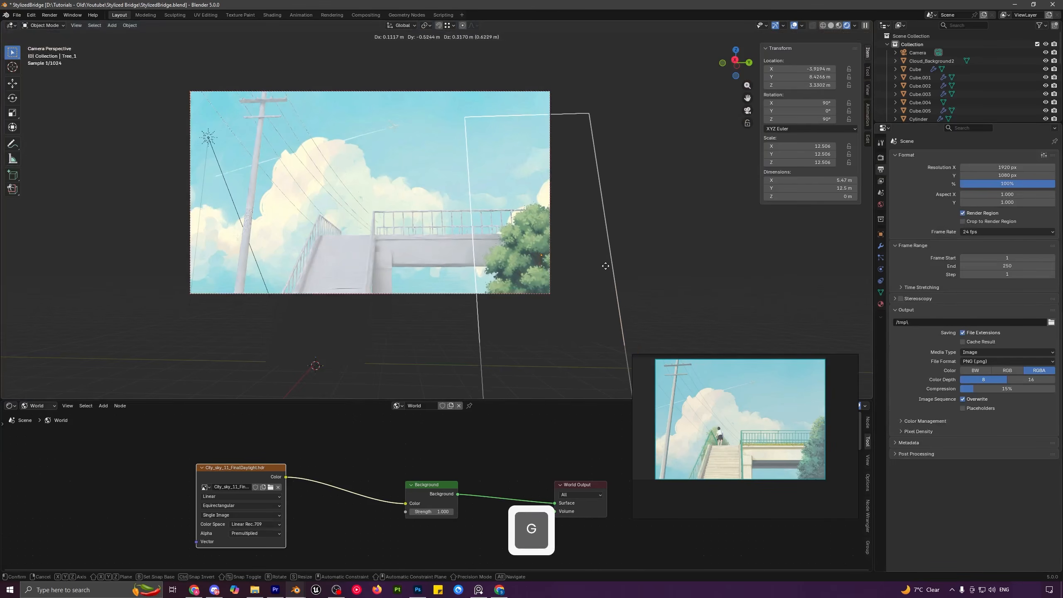
click(605, 263)
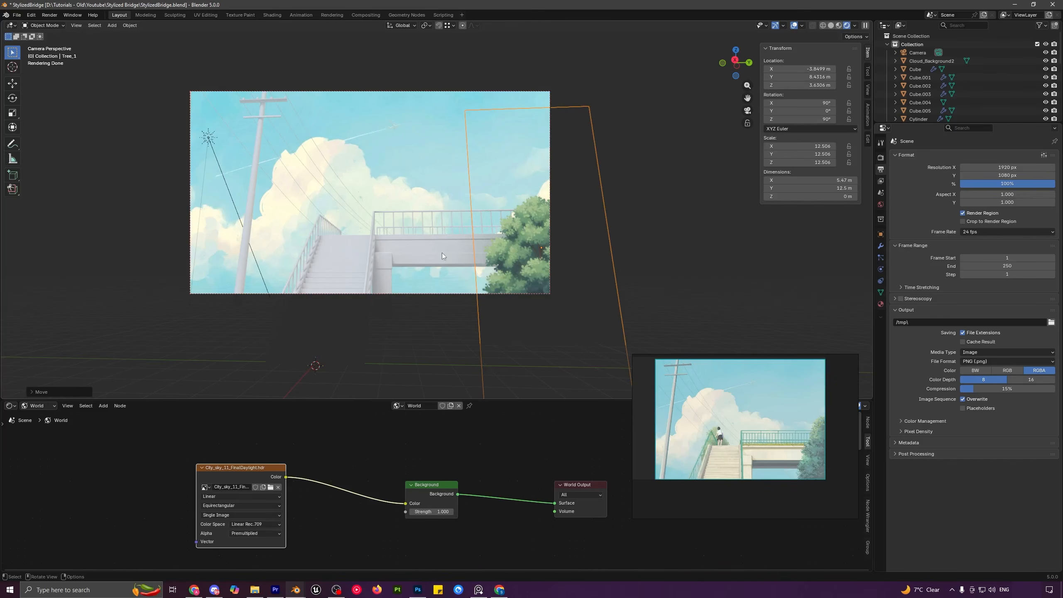
- Duplicate the tree, place the copy over the stairs and push it back along X to about -37.3 m
shift+middle_drag(459, 248, 485, 273)
key(a)
key(a)
click(593, 282)
key(shift+d)
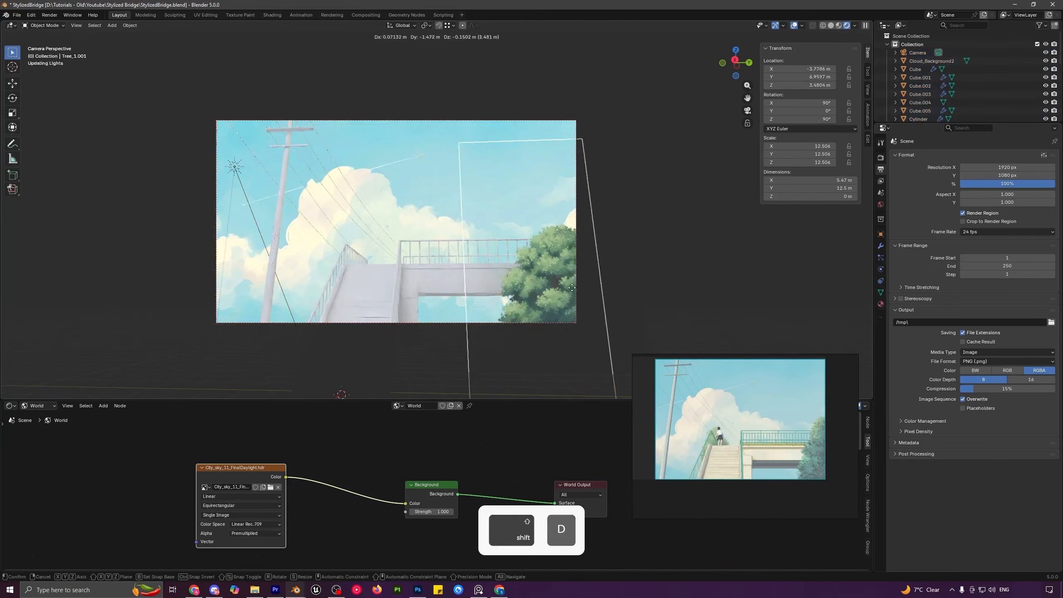
click(352, 287)
key(g)
key(x)
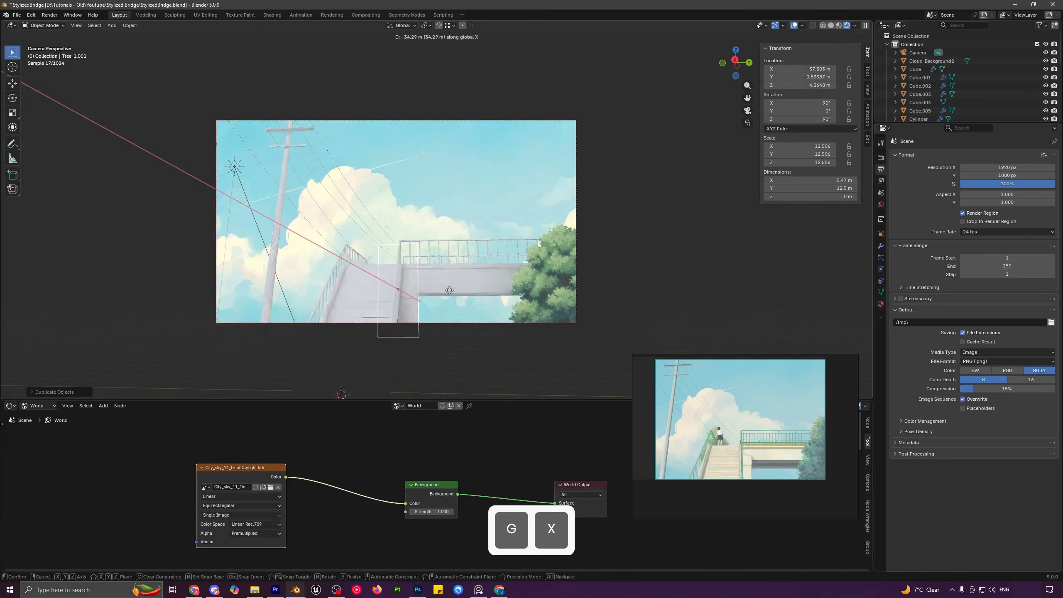
click(449, 290)
- Position the distant tree copy behind the top of the stairs and scale it to about 19.4 m tall
key(g)
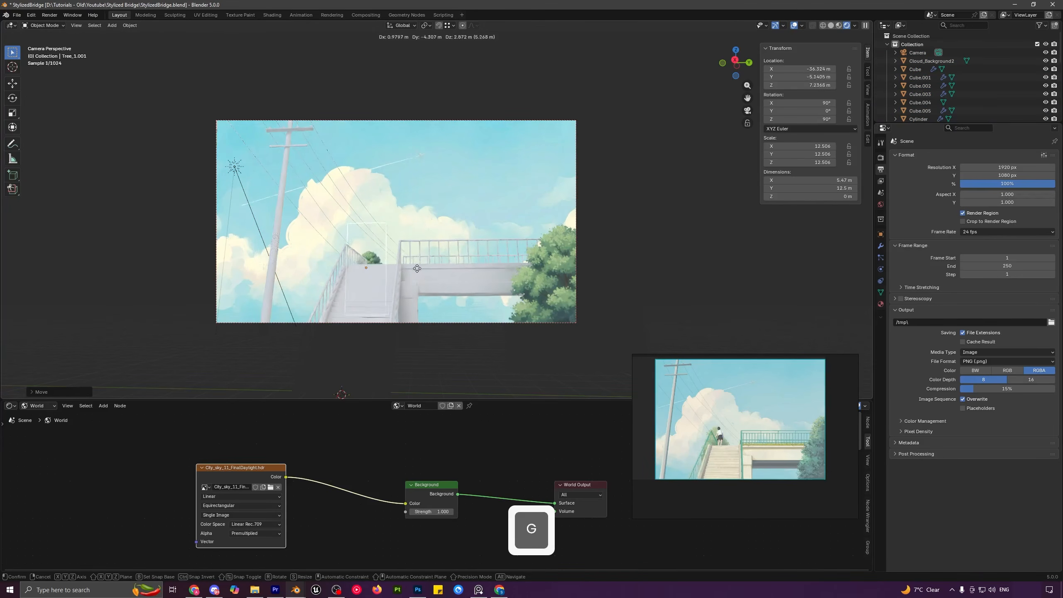
key(s)
click(447, 275)
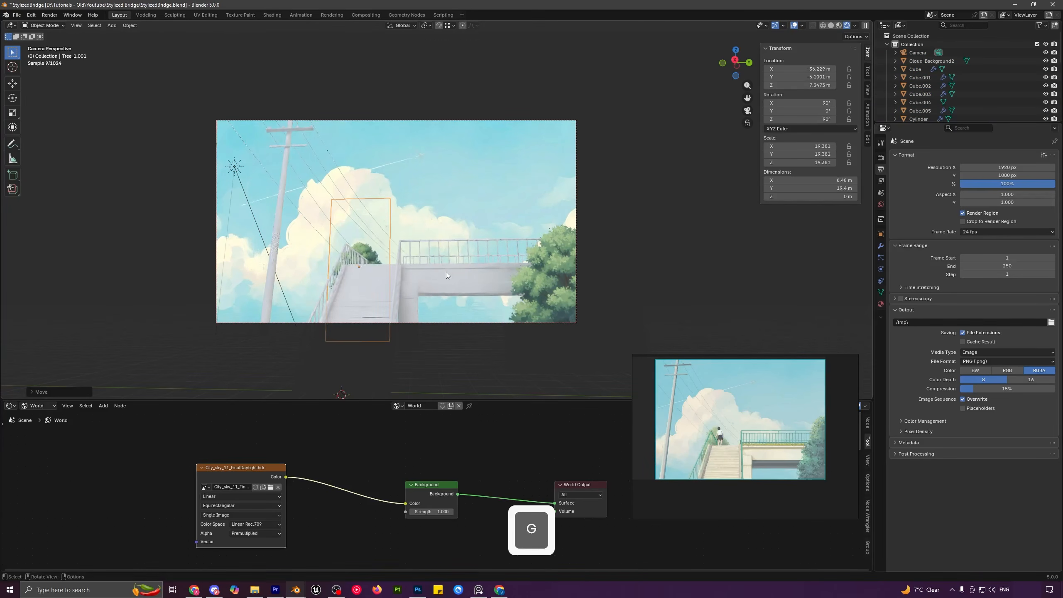
- Bring the tree copy forward along X to about -31.1 m and shift it sideways to about Y -4.7 m
middle_drag(399, 260, 413, 279)
scroll(400, 252, down, 3)
key(g)
key(x)
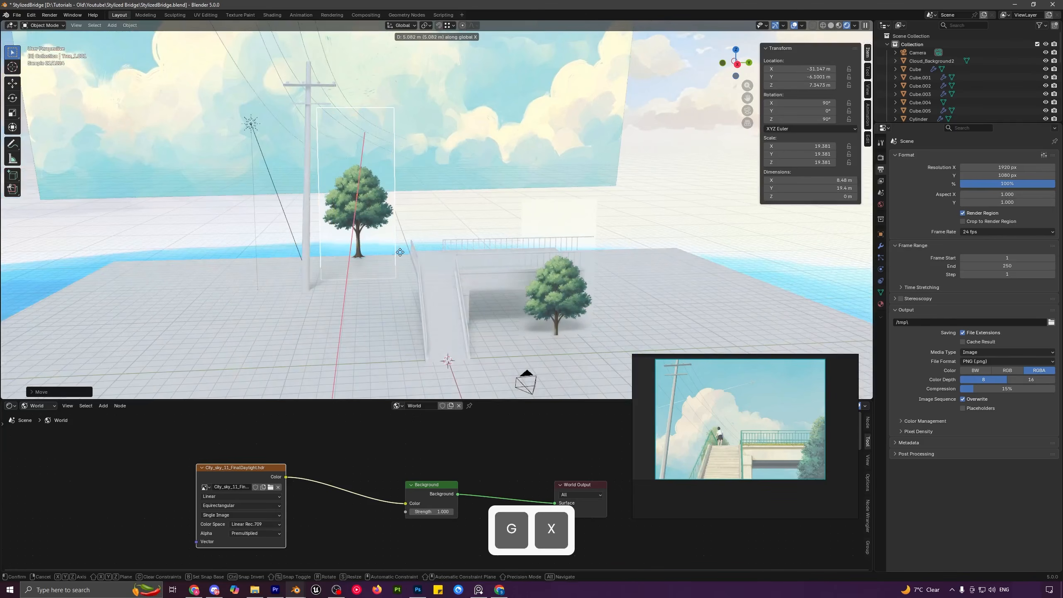
key(x)
click(410, 251)
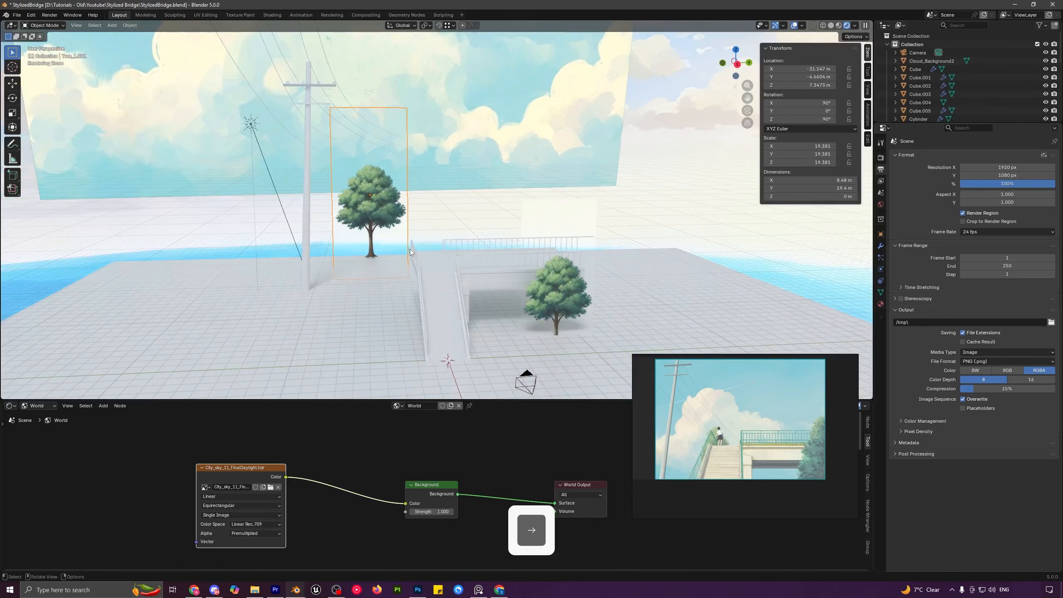
- In the camera view, shift the distant tree copy behind the stairs to about Y -5.6 m, Z 7.4 m
key(KP_0)
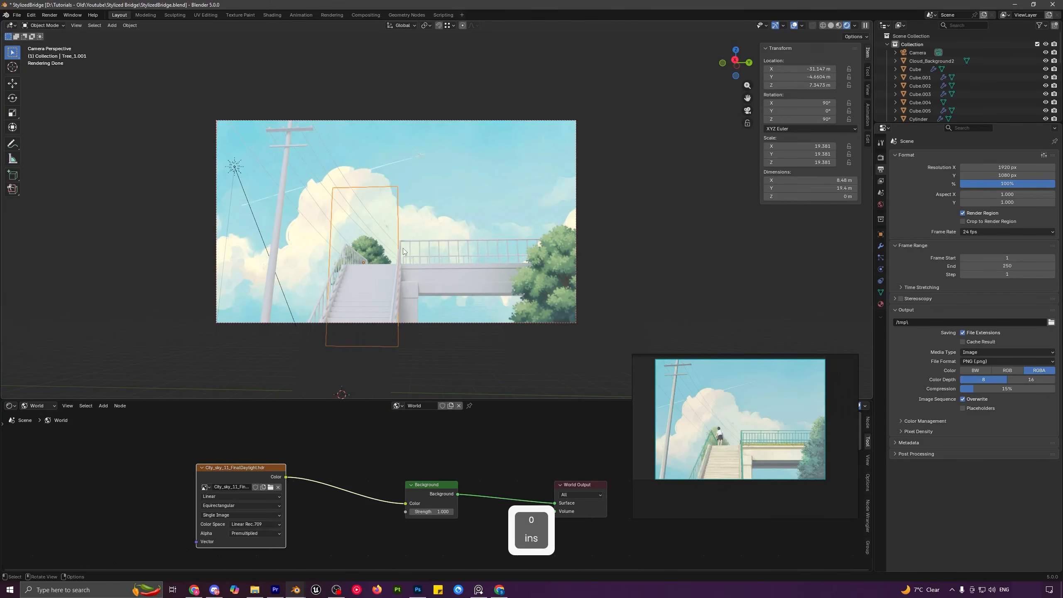
key(g)
click(395, 248)
key(a)
key(a)
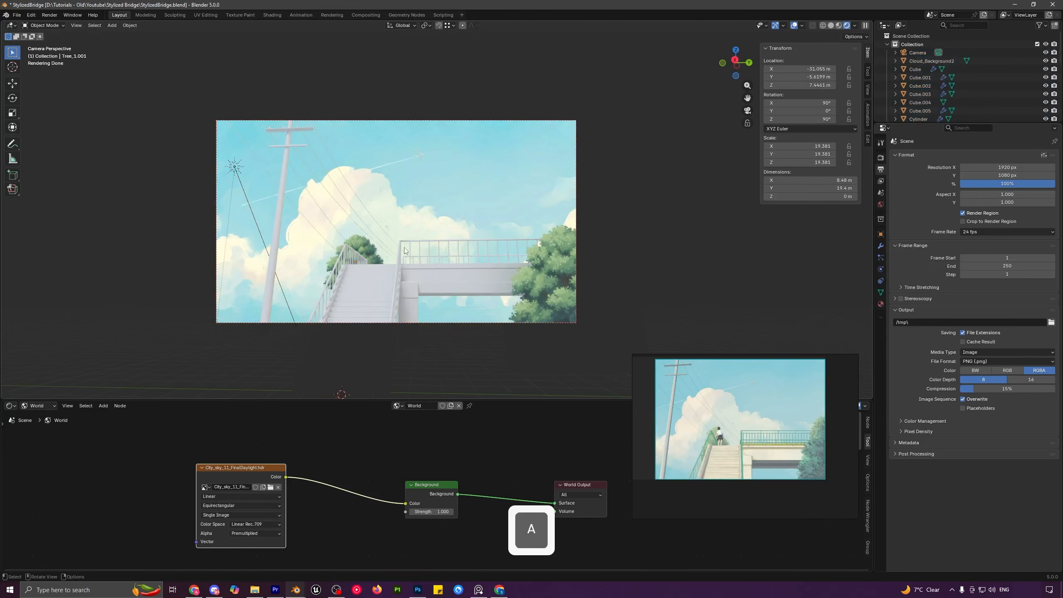
- Move the foreground tree beside the bridge to about Y 8.3 m, Z 3.8 m in the camera view
scroll(405, 251, down, 2)
click(534, 265)
key(g)
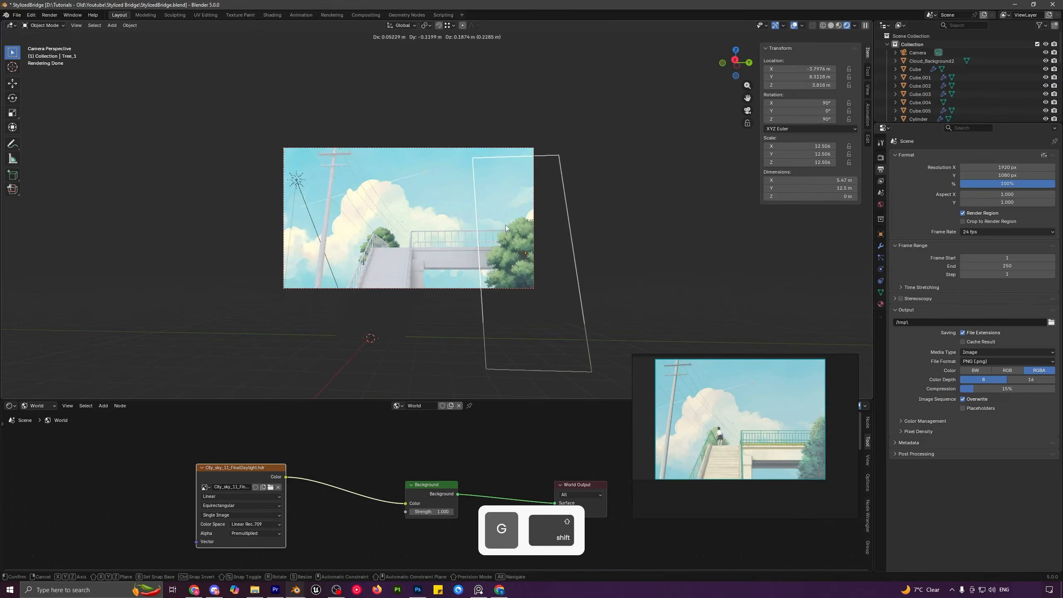
click(505, 225)
key(a)
key(a)
scroll(559, 246, down, 1)
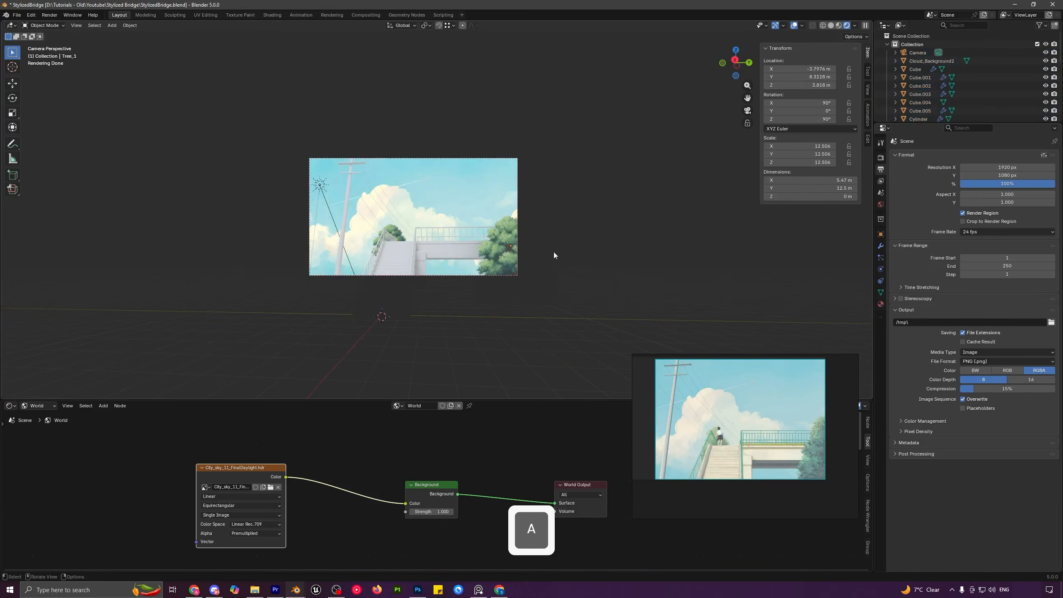
scroll(521, 262, up, 3)
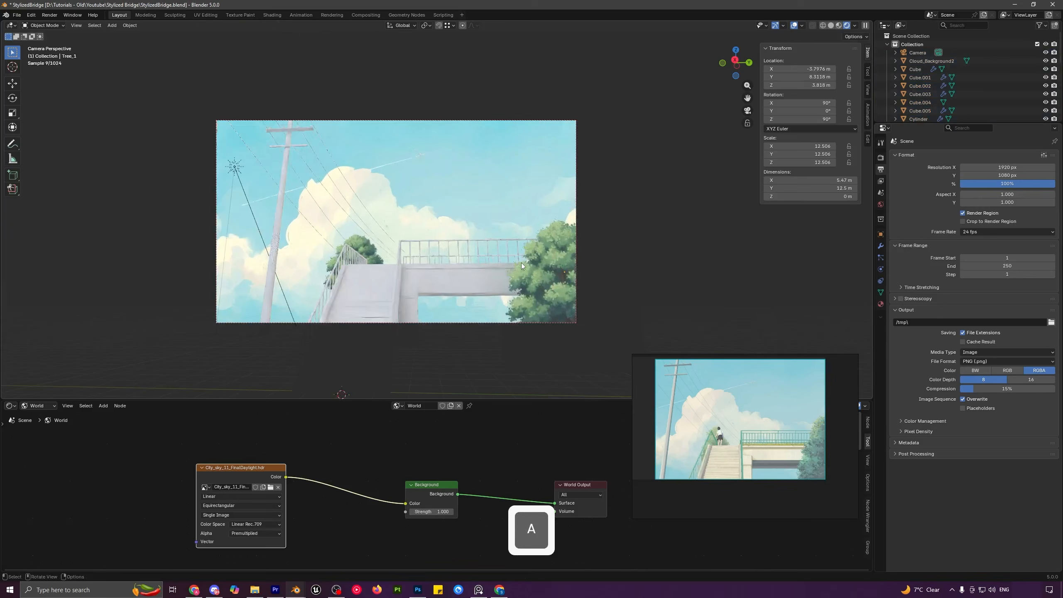
scroll(508, 269, up, 1)
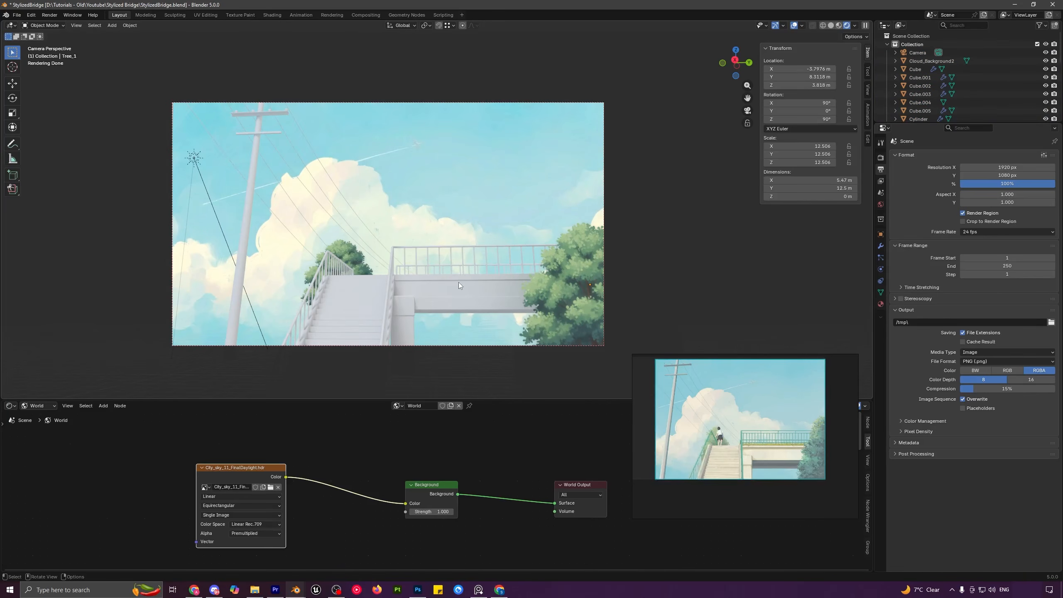
- Add a Grease Pencil Scene Line Art object to outline the whole scene
click(444, 286)
key(shift+a)
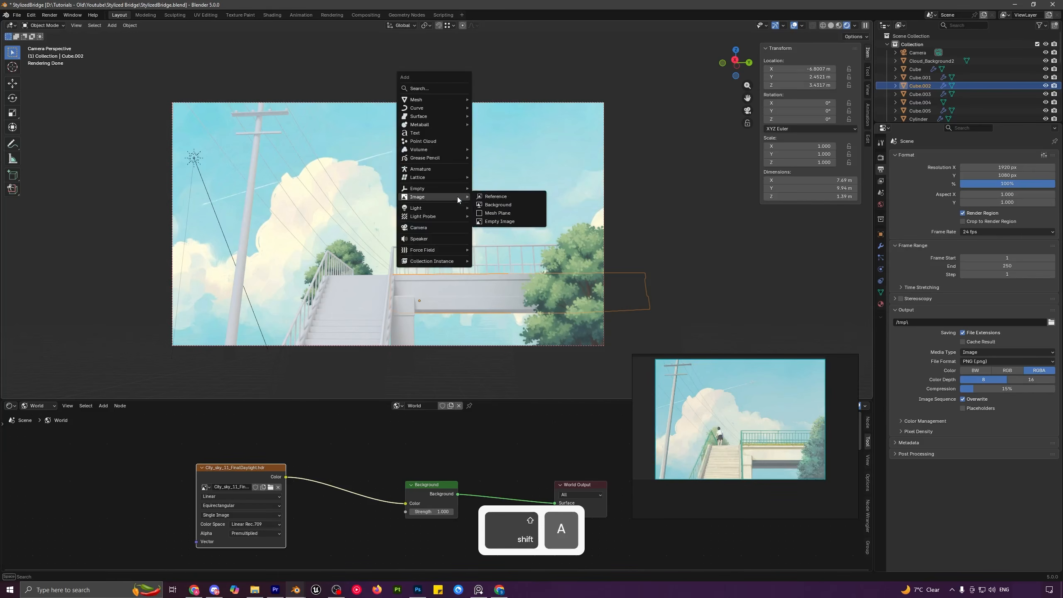
mouse_move(437, 159)
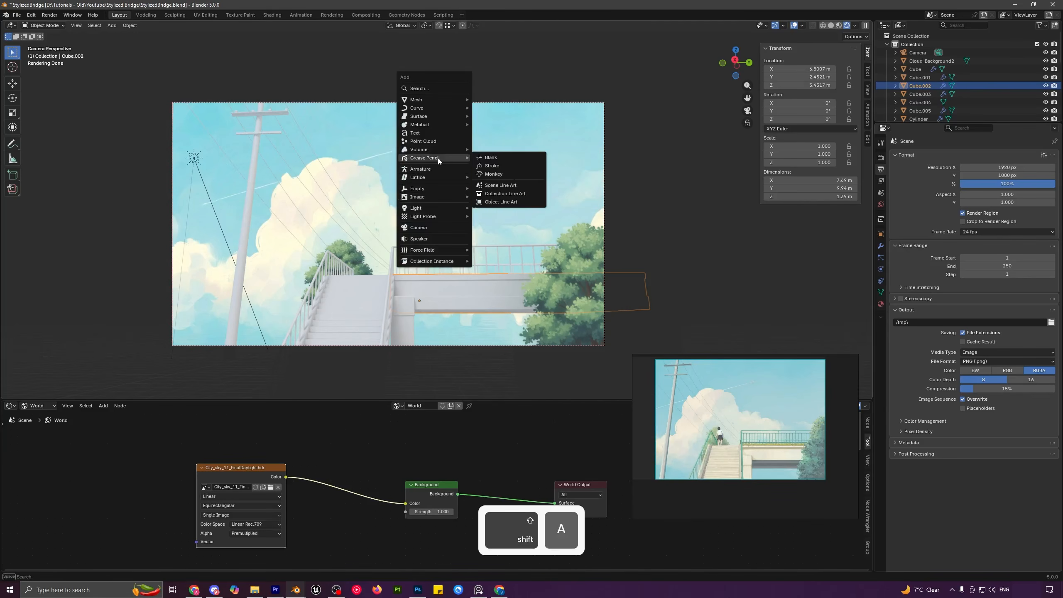
click(499, 185)
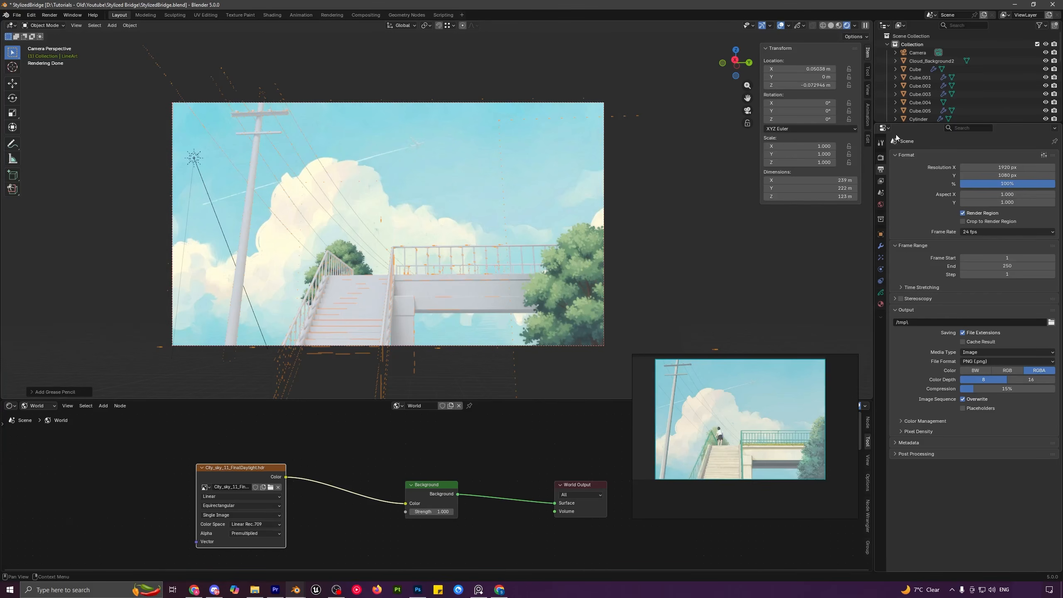
- Thicken the outlines by setting the Line Art modifier's Line Radius to 0.03
click(880, 246)
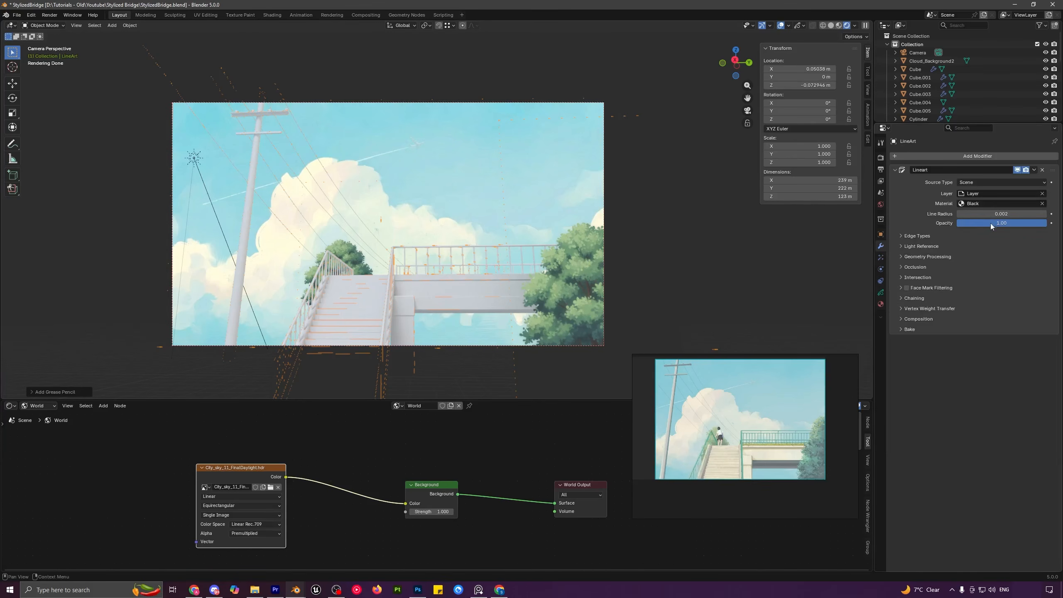
shift+drag(992, 216, 1021, 216)
click(384, 222)
key(a)
scroll(420, 236, down, 1)
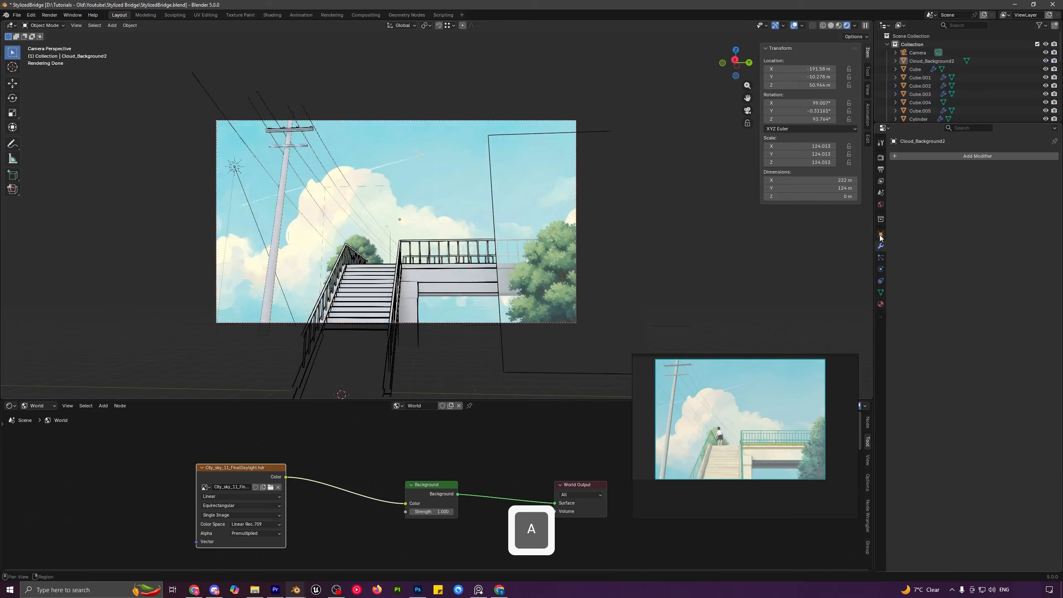
- Reselect the LineArt object in the enlarged object list and disable Crease Threshold in its Edge Types
drag(928, 122, 927, 304)
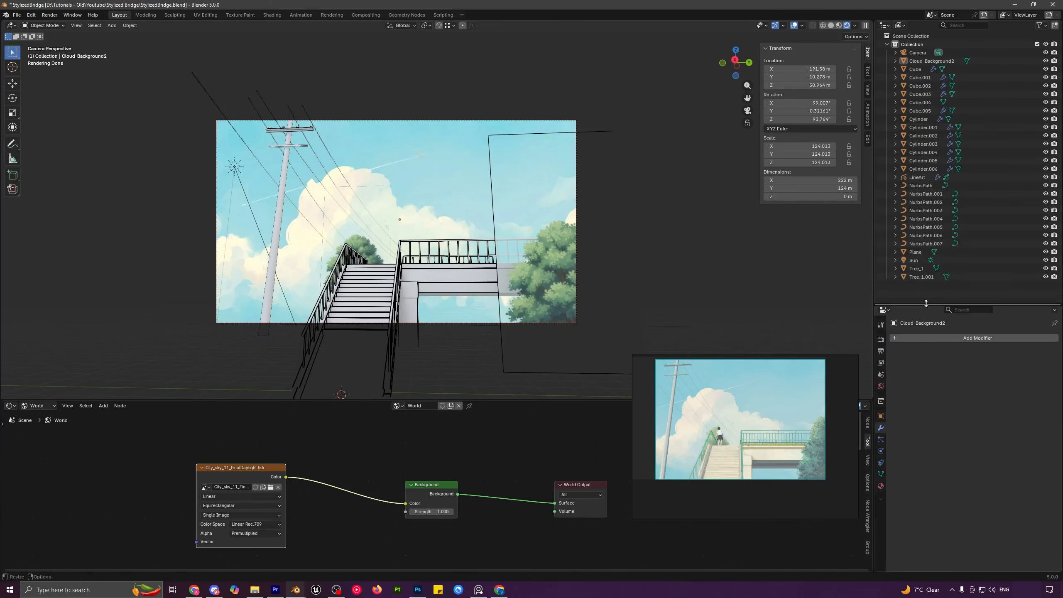
click(917, 178)
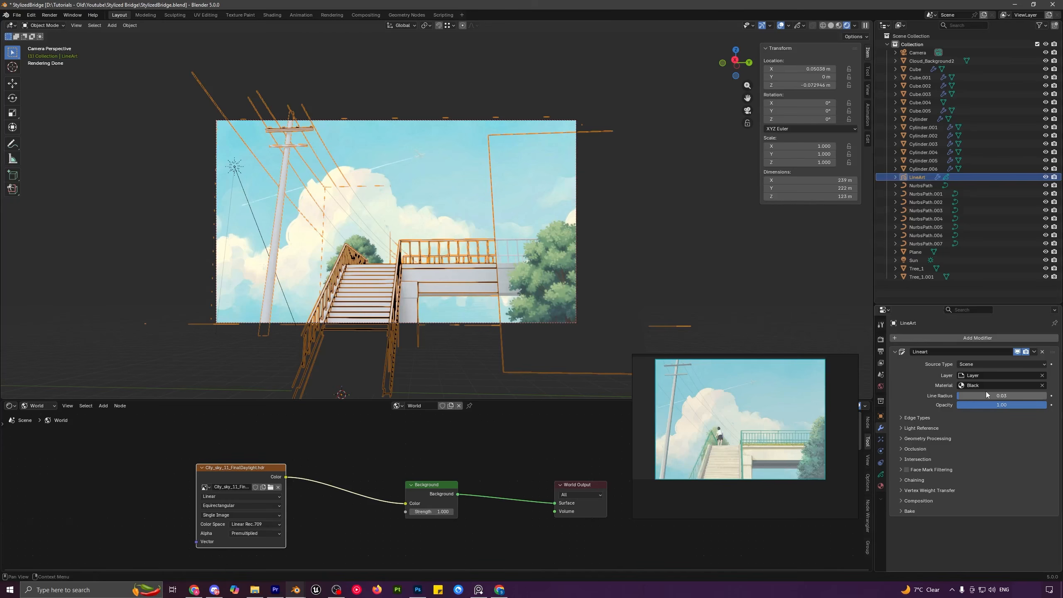
click(903, 417)
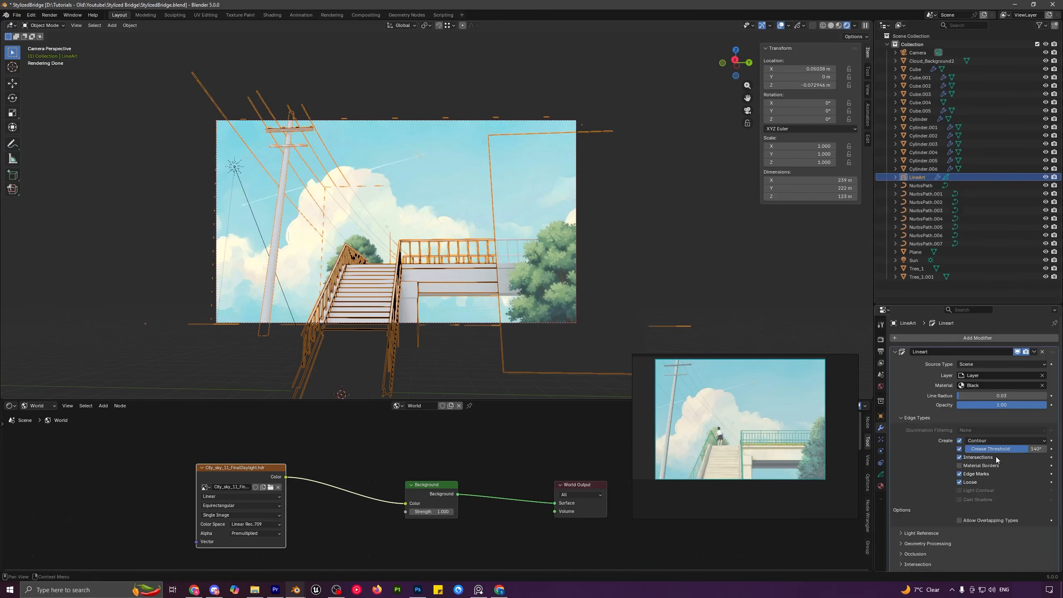
click(959, 449)
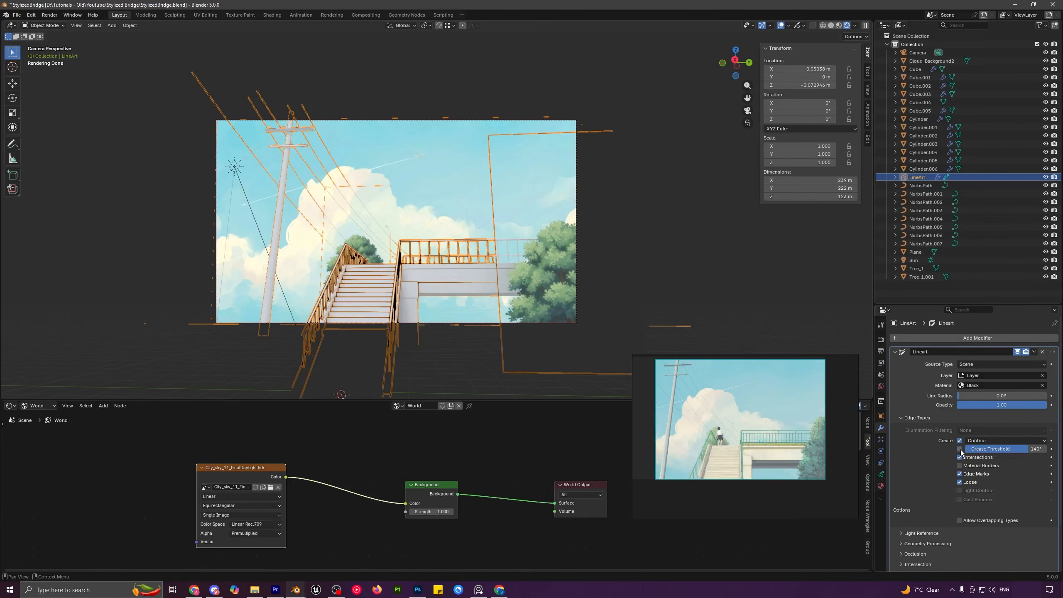
shift+click(413, 308)
- Thin the scene outlines by reducing the Line Art modifier's Line Radius to about 0.0084
scroll(337, 335, up, 3)
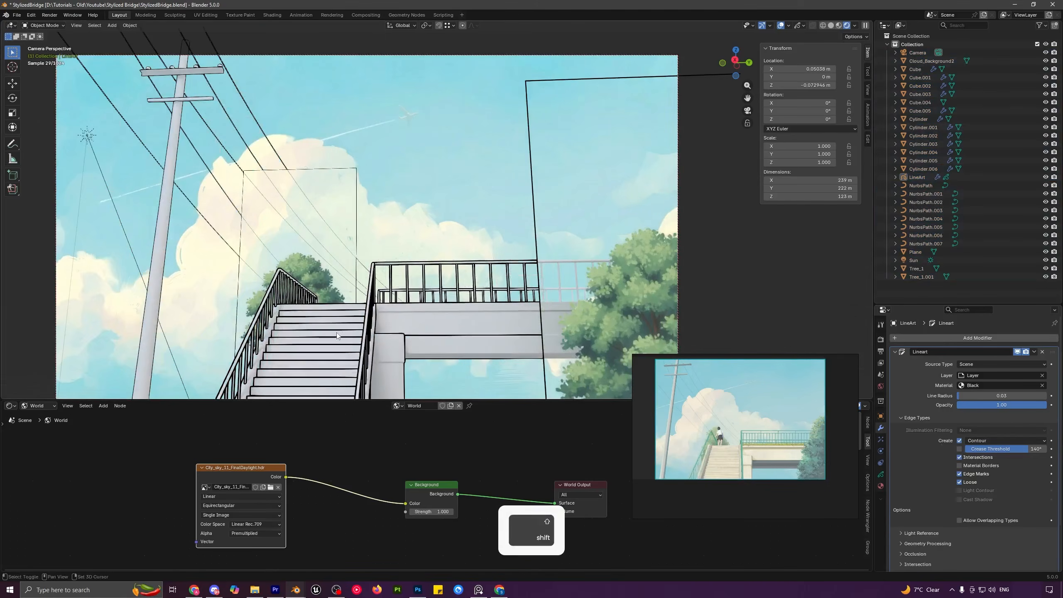
scroll(408, 300, up, 2)
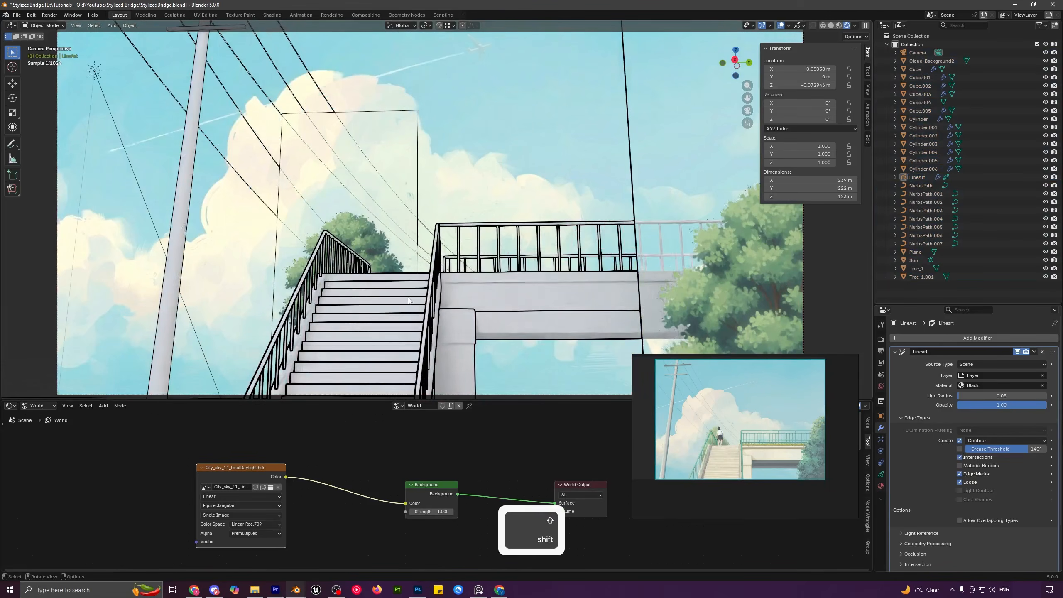
shift+drag(1001, 395, 994, 395)
scroll(435, 269, down, 5)
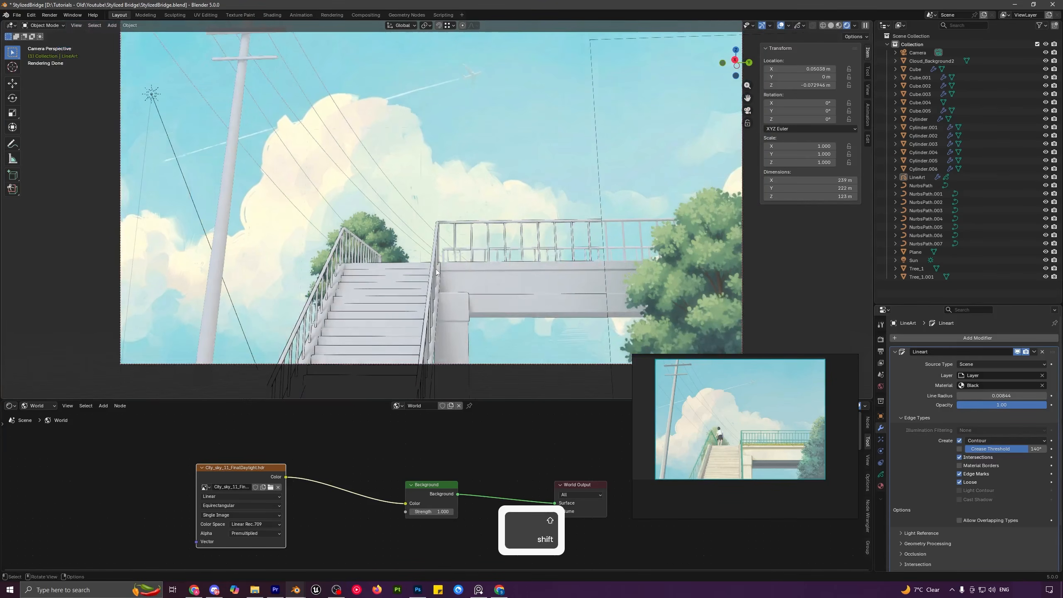
mouse_move(453, 250)
shift+middle_down()
mouse_move(443, 259)
mouse_move(466, 253)
shift+middle_up()
scroll(467, 252, up, 1)
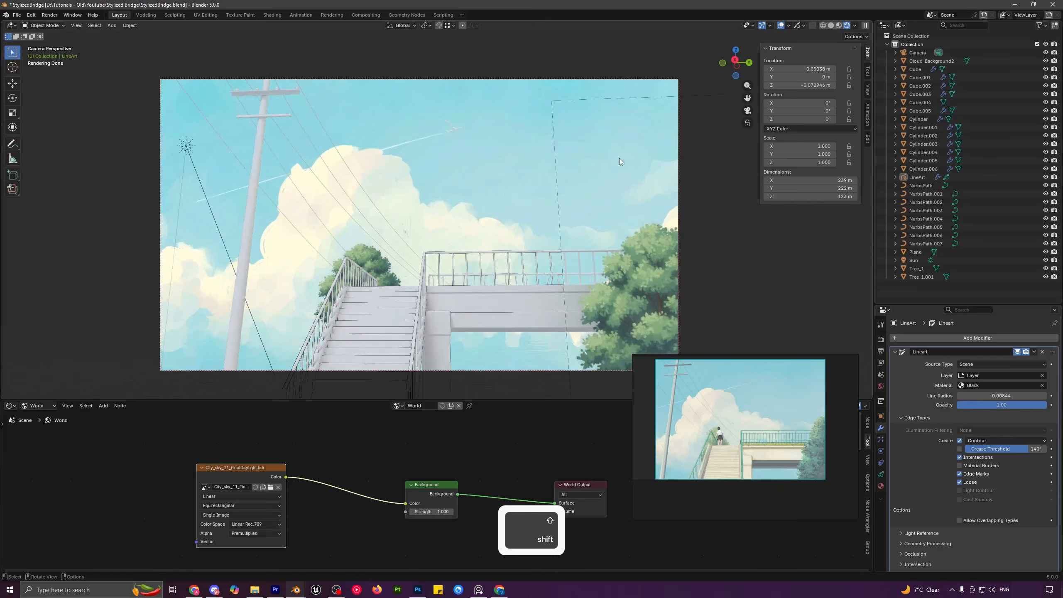
click(619, 158)
key(g)
shift+middle_drag(629, 182, 511, 221)
right_click(523, 202)
key(a)
key(a)
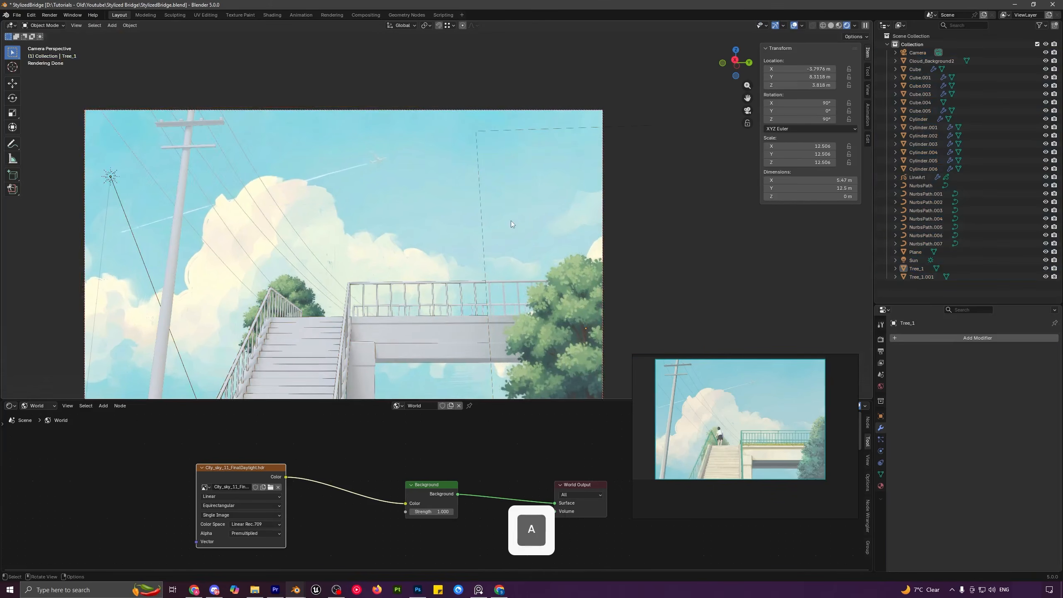
- Set the foreground tree plane's Line Art usage to Exclude so its rectangular border is not outlined
scroll(511, 221, up, 2)
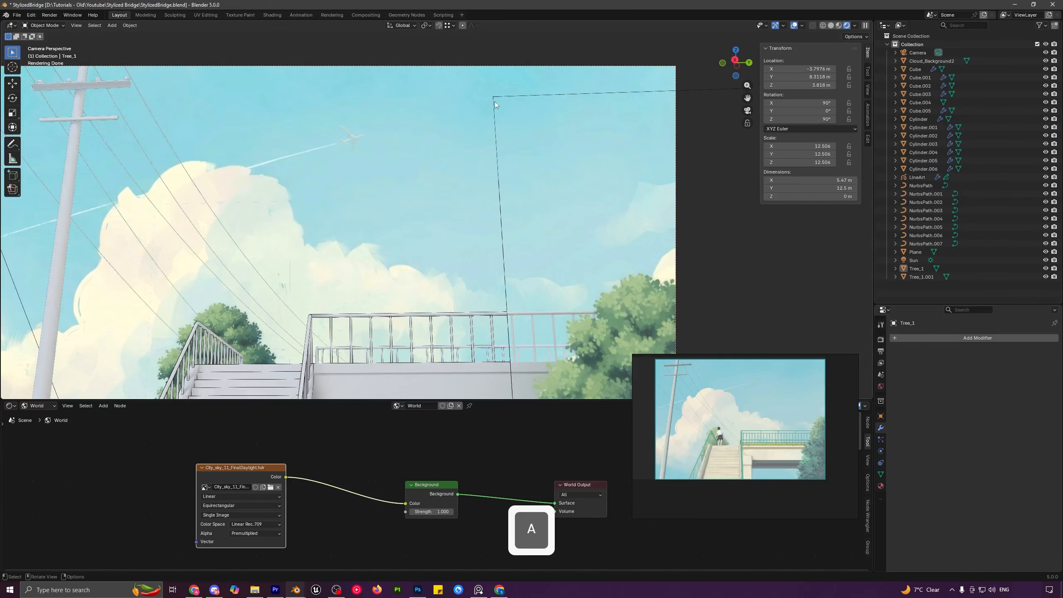
shift+middle_drag(404, 276, 459, 242)
scroll(458, 239, down, 2)
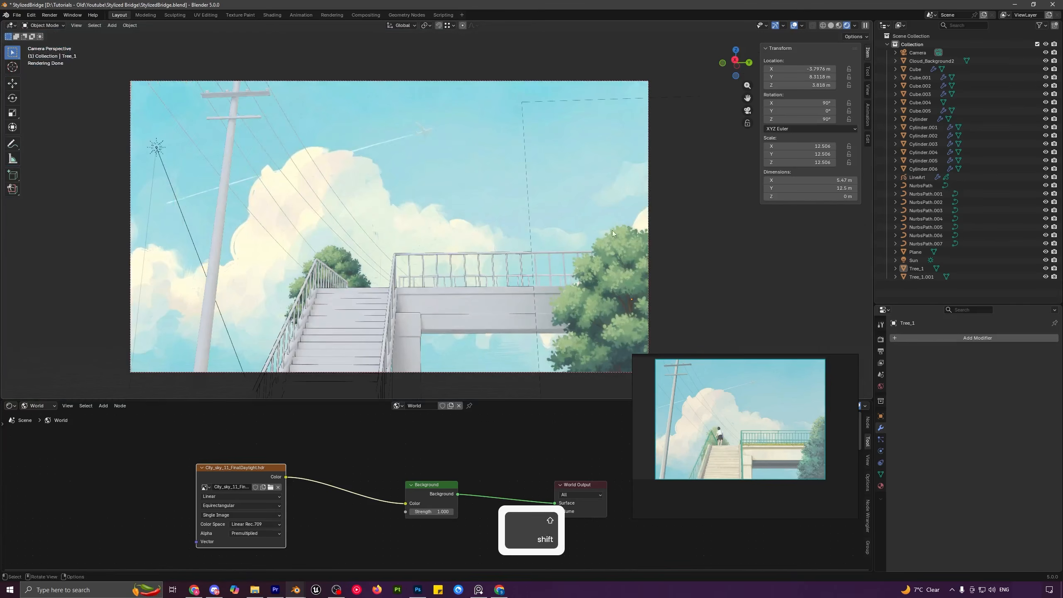
click(587, 206)
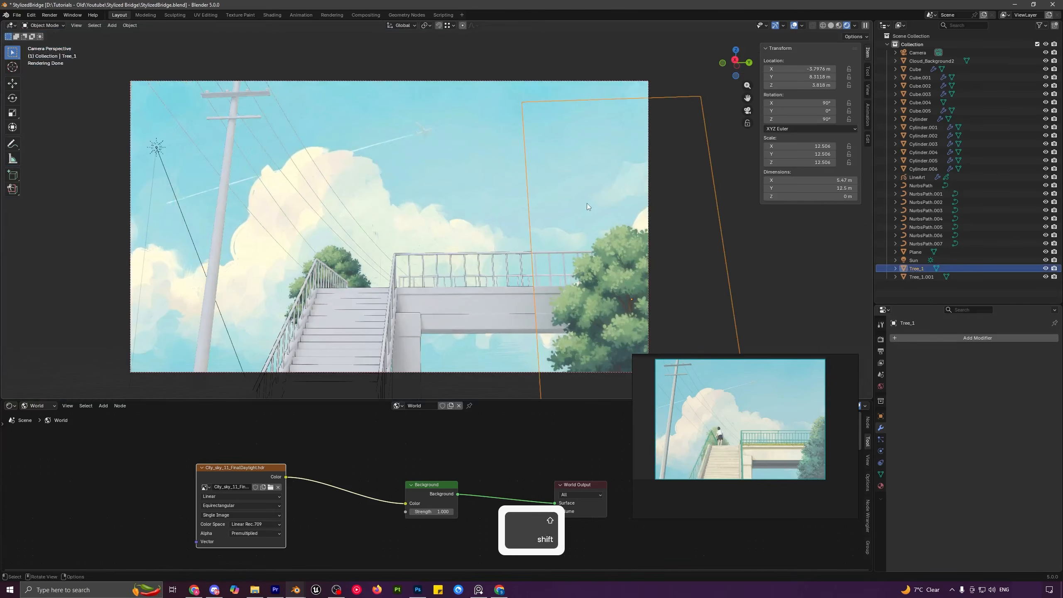
click(880, 416)
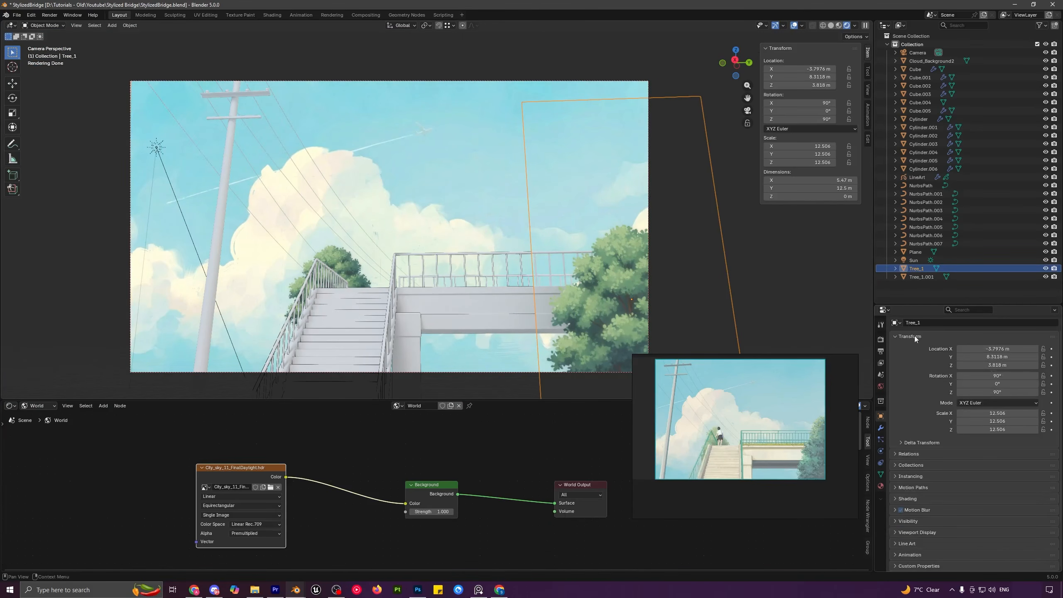
drag(922, 303, 927, 191)
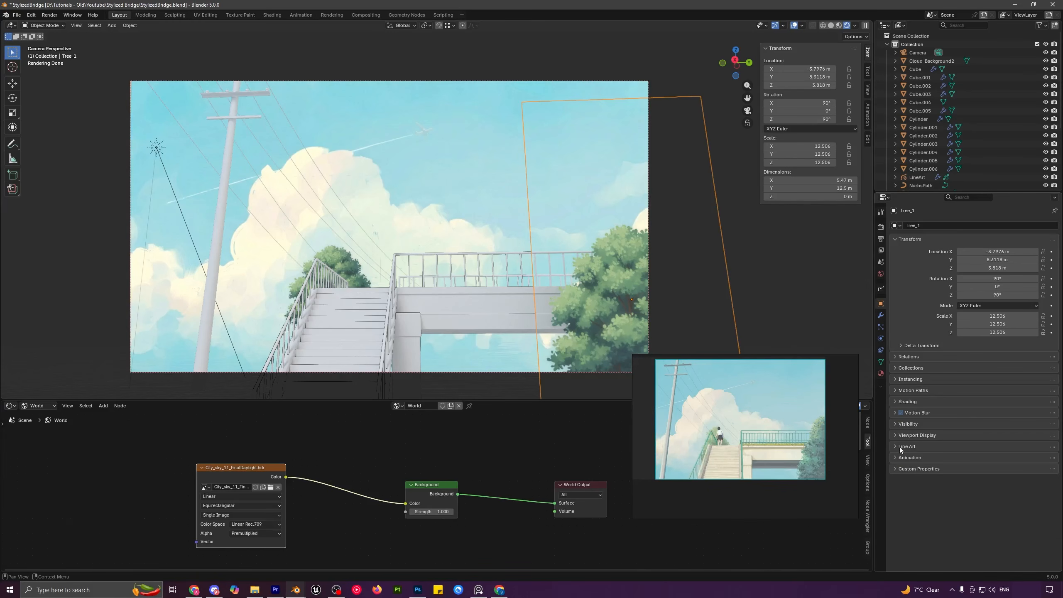
click(899, 447)
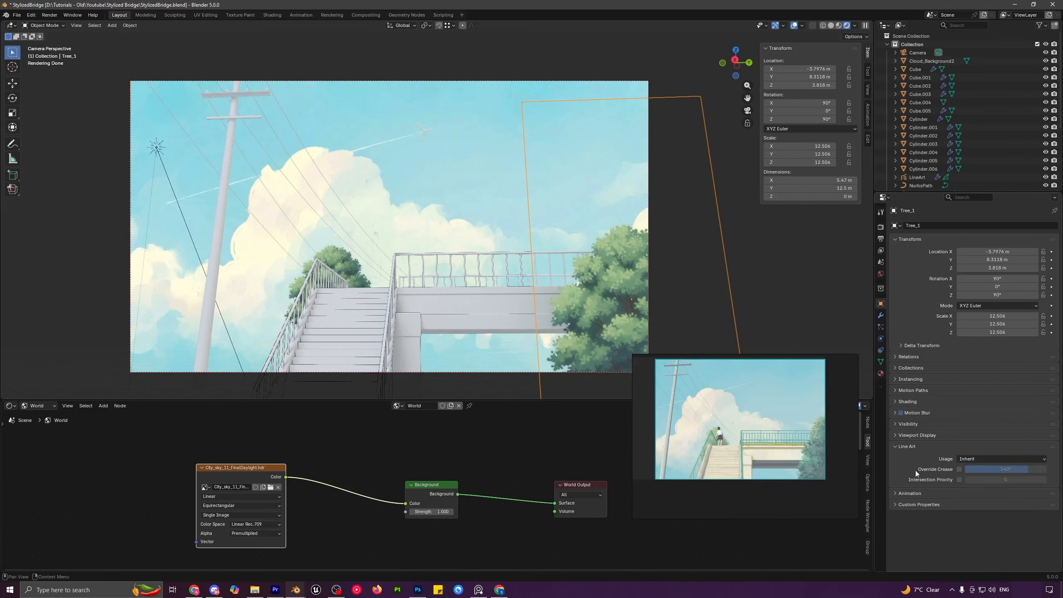
click(963, 458)
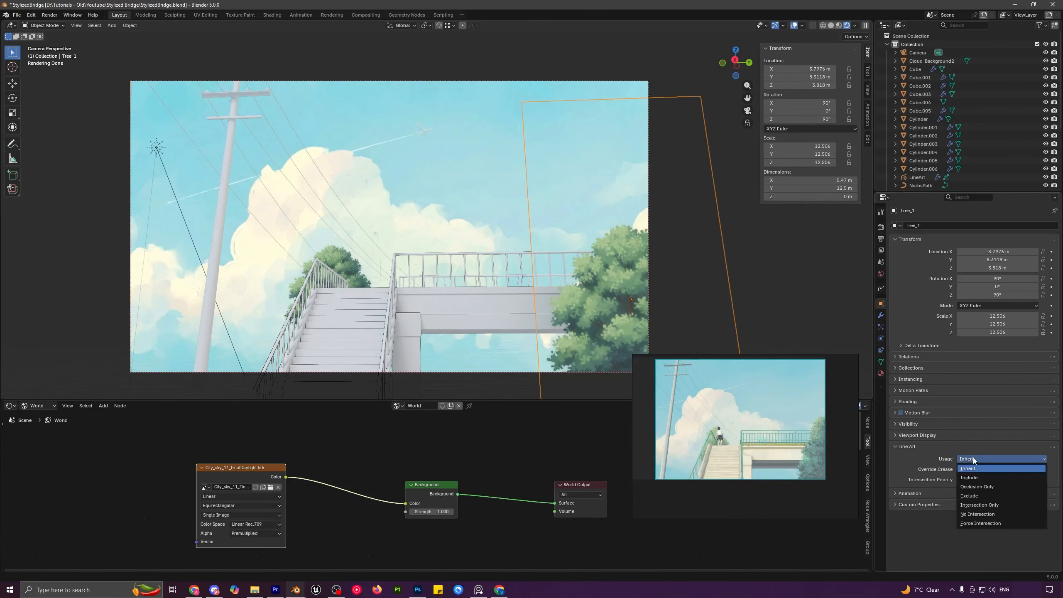
click(981, 494)
key(a)
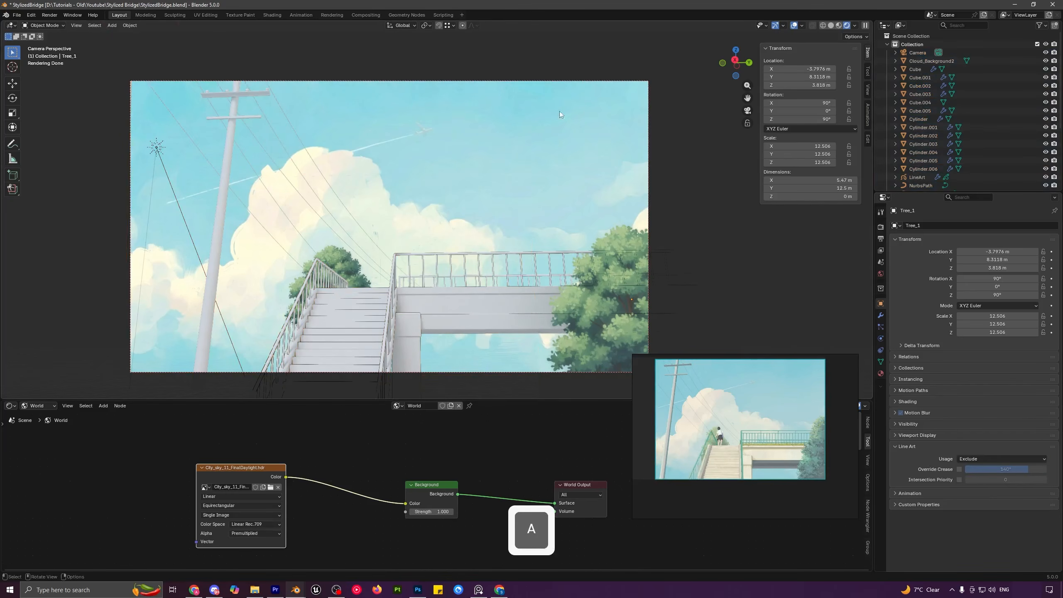
- Set the Line Art usage of the rear tree plane behind the stairs to Exclude
key(a)
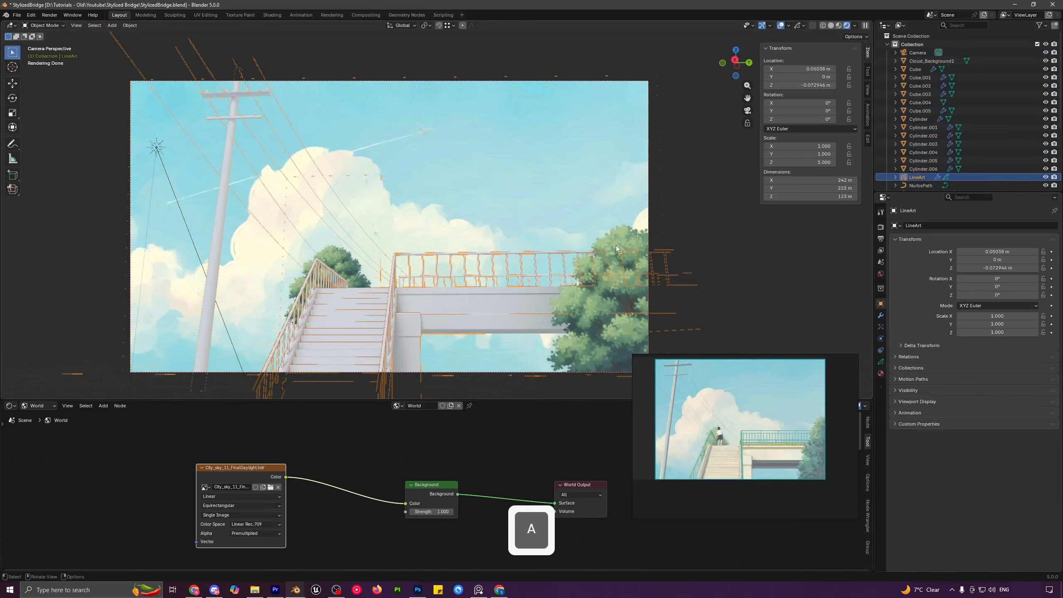
key(a)
key(a)
click(342, 232)
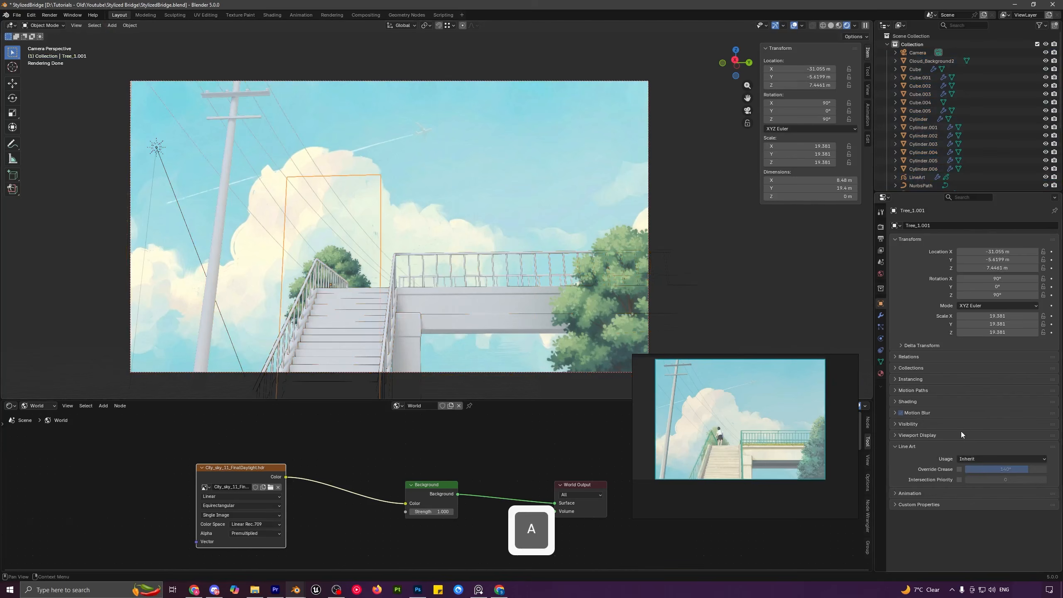
click(968, 458)
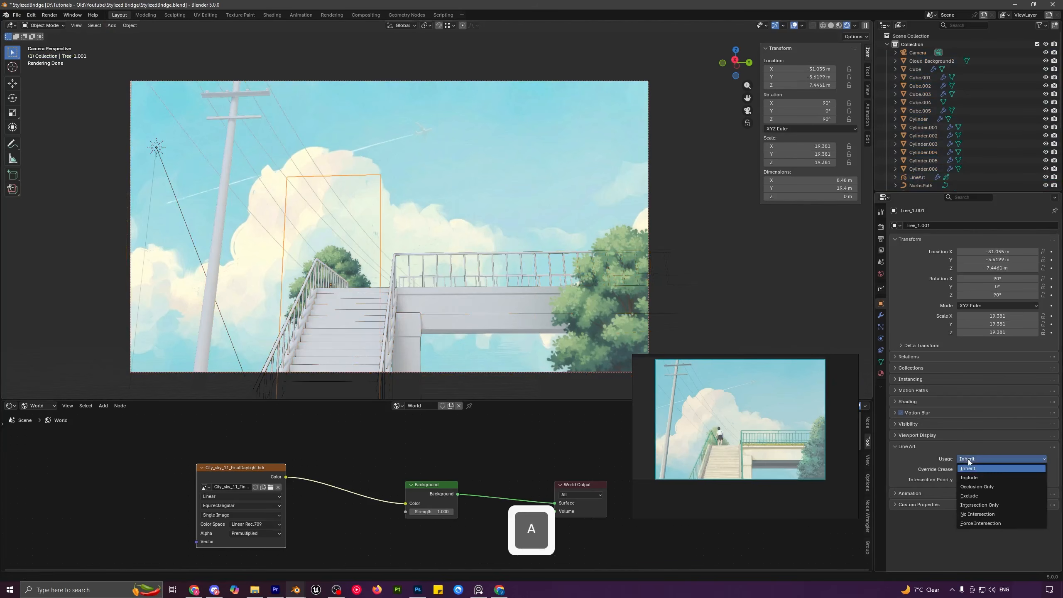
click(978, 492)
key(a)
key(a)
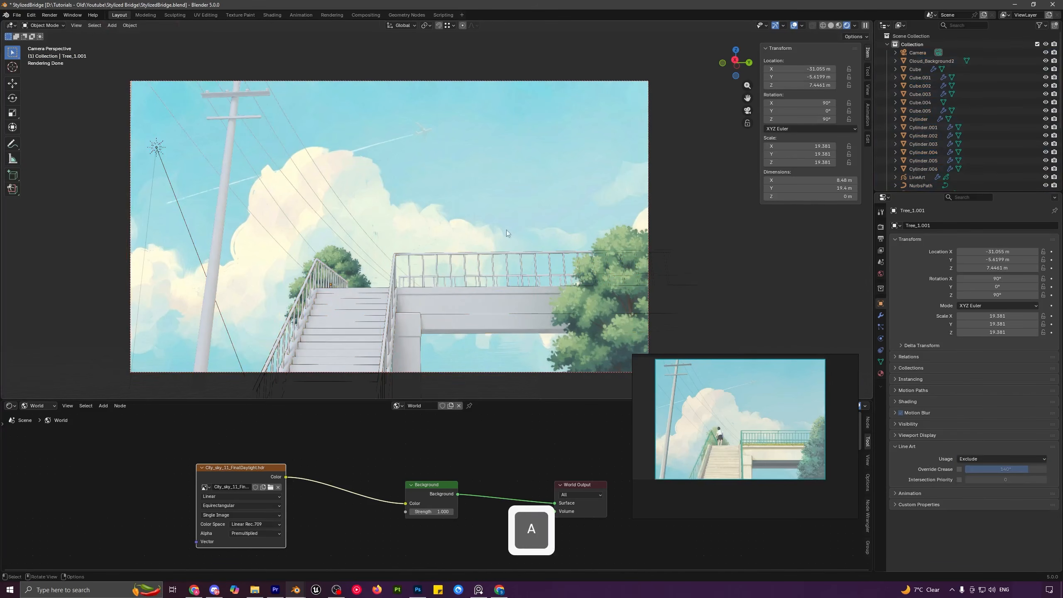
- Set the Cycles render max samples to 100
scroll(495, 225, down, 2)
shift+middle_drag(488, 218, 503, 228)
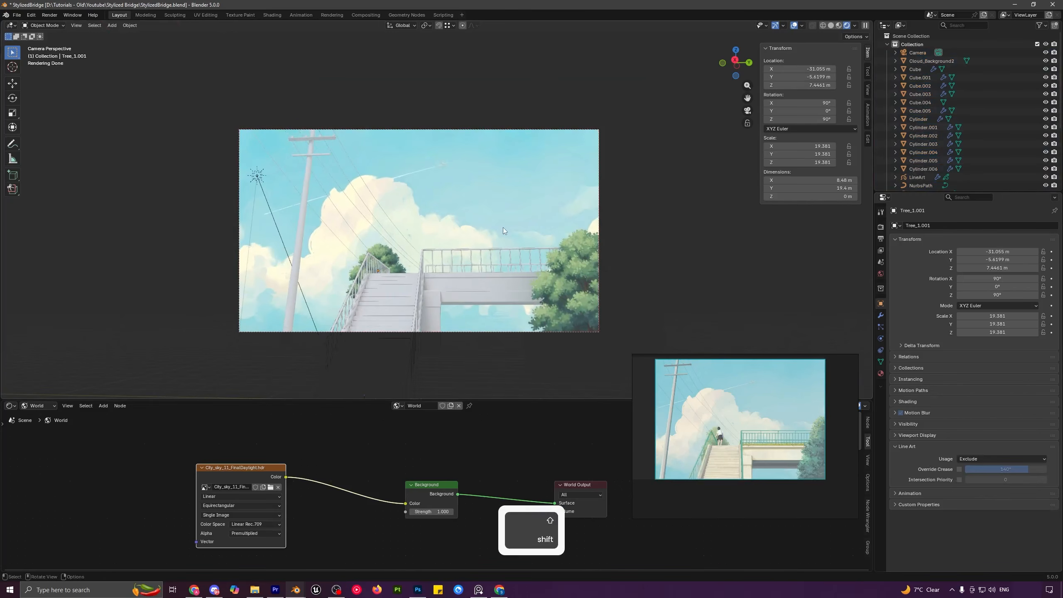
click(880, 227)
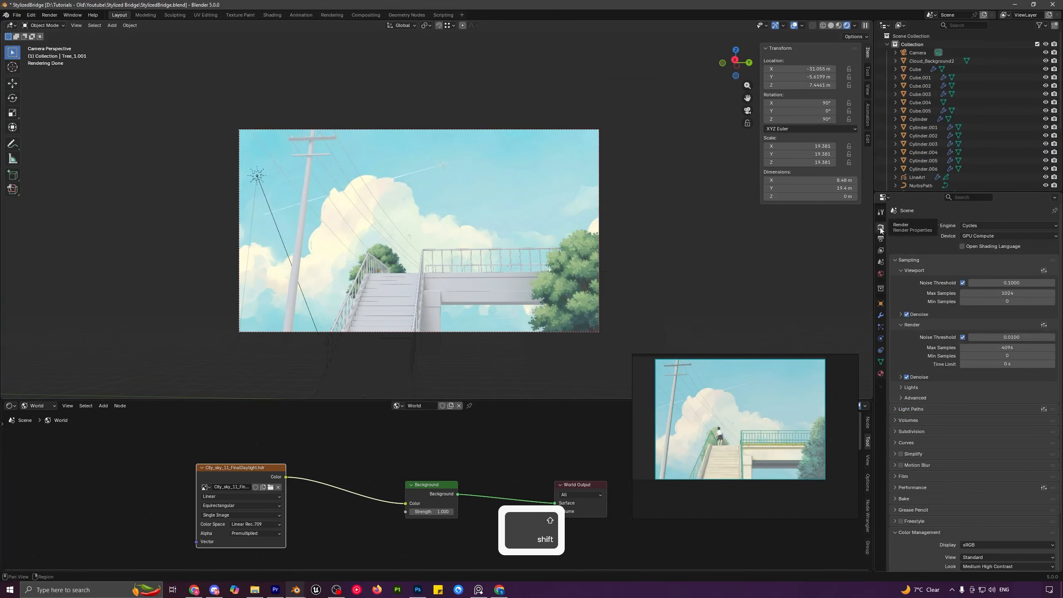
click(995, 348)
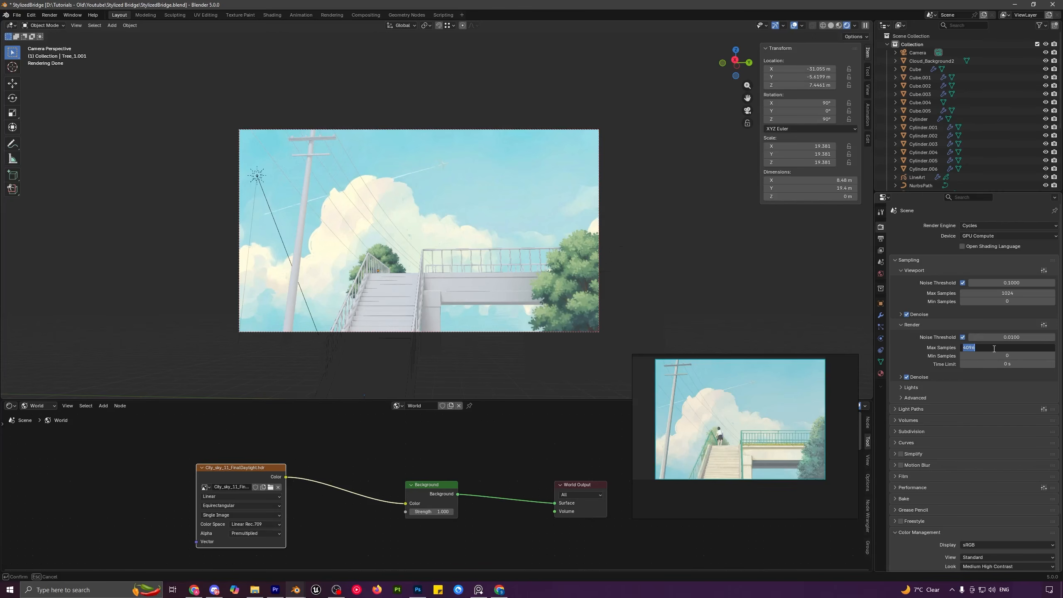
text(100)
key(Return)
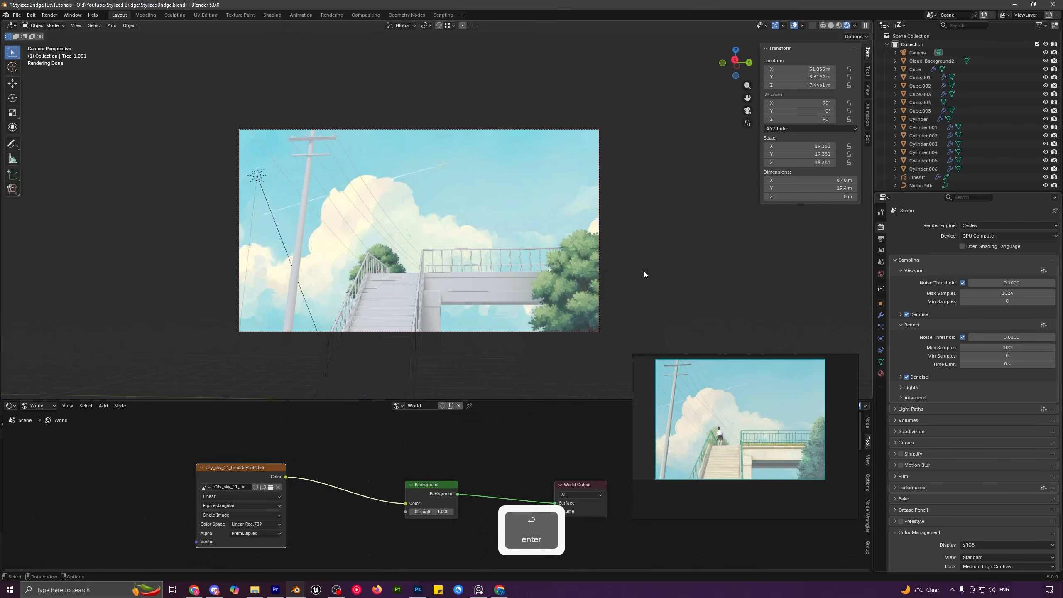
- Render the image, inspect the line art on the stairs, railings and trees, and close the render window
key(F12)
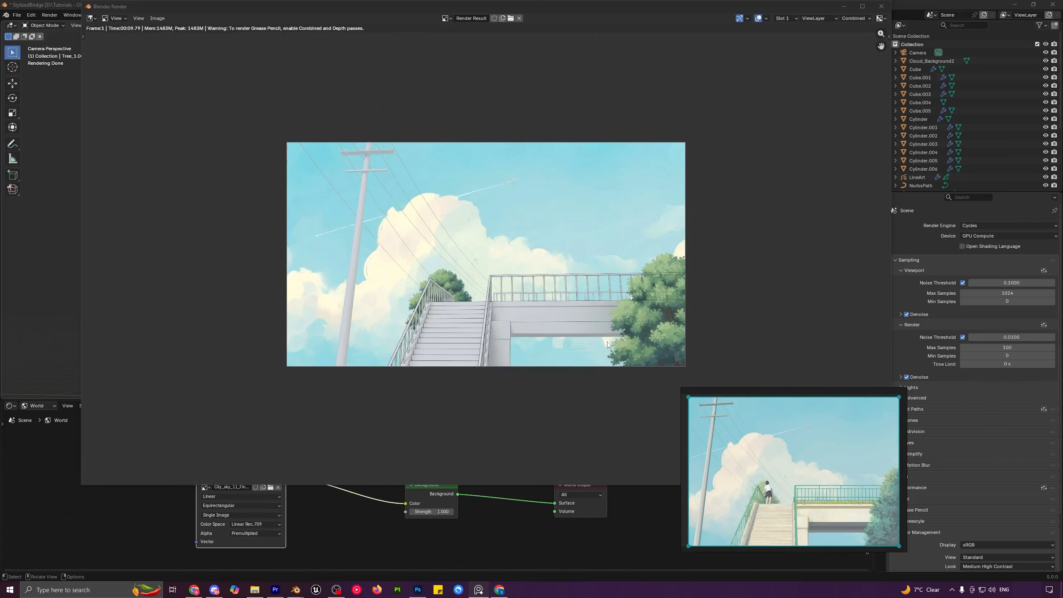
scroll(519, 303, up, 2)
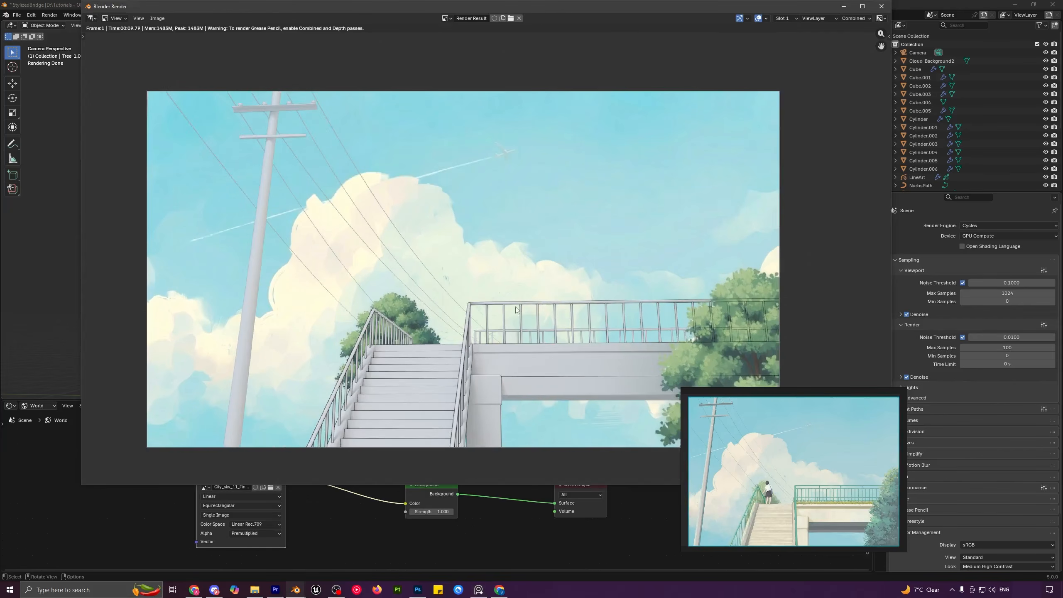
middle_drag(480, 312, 422, 310)
scroll(421, 306, up, 1)
scroll(430, 294, down, 1)
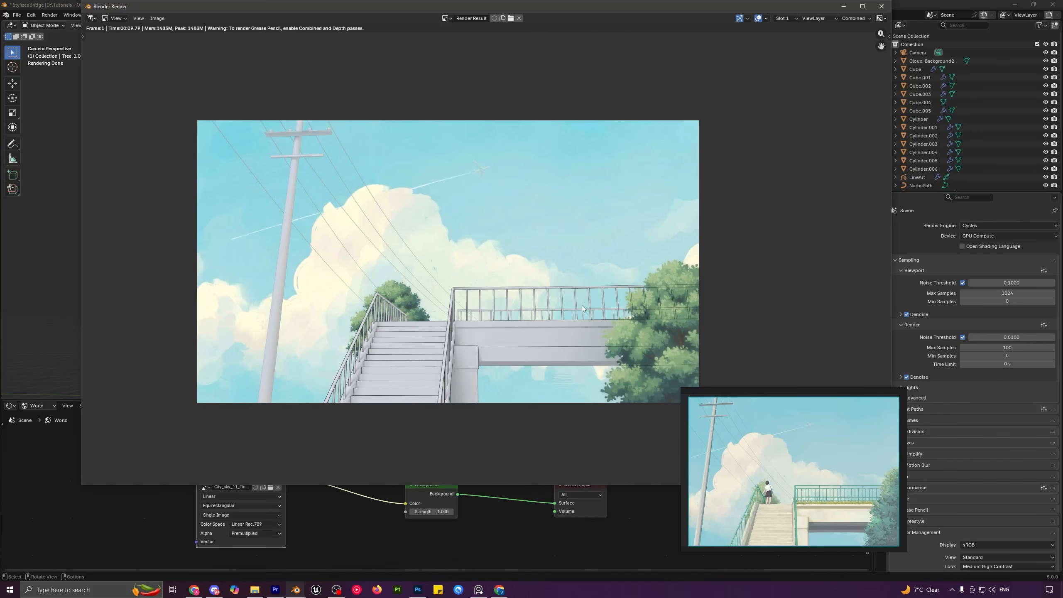
scroll(471, 296, down, 1)
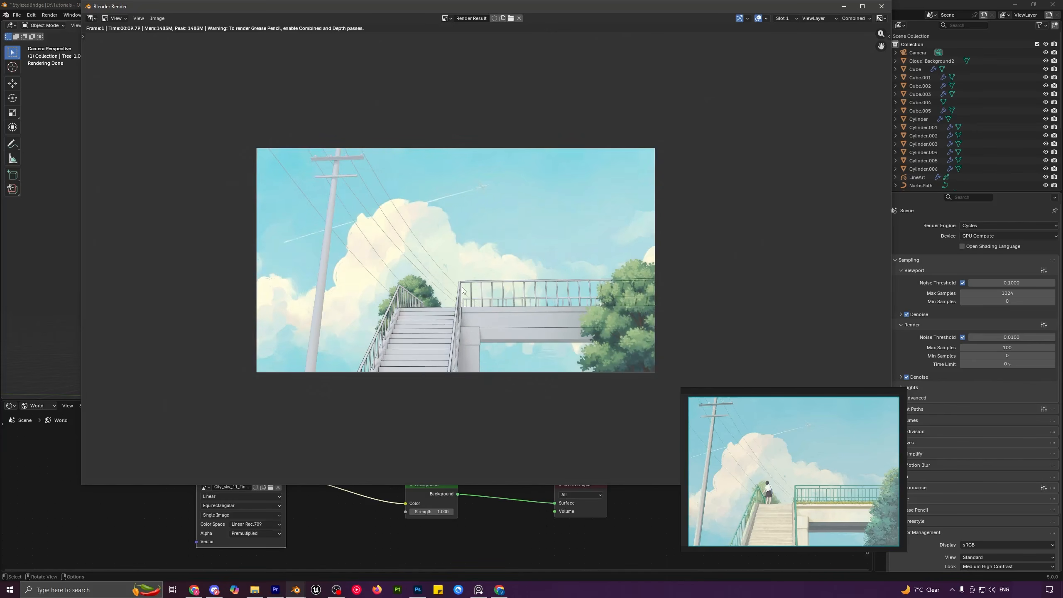
click(880, 7)
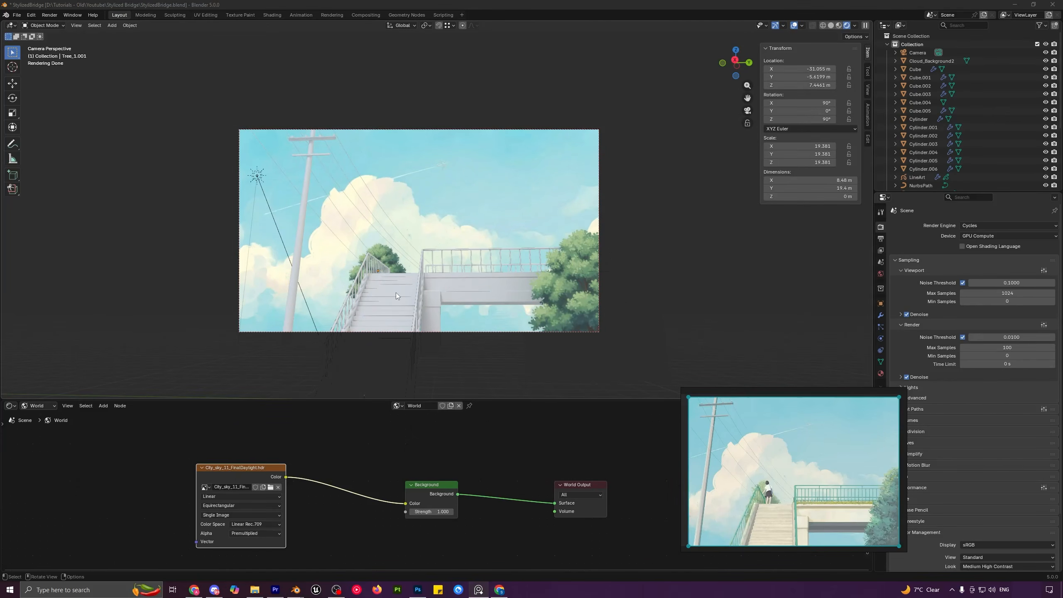
- Disable the viewport display of the Lineart modifier on the LineArt object, leaving it enabled for rendering
key(a)
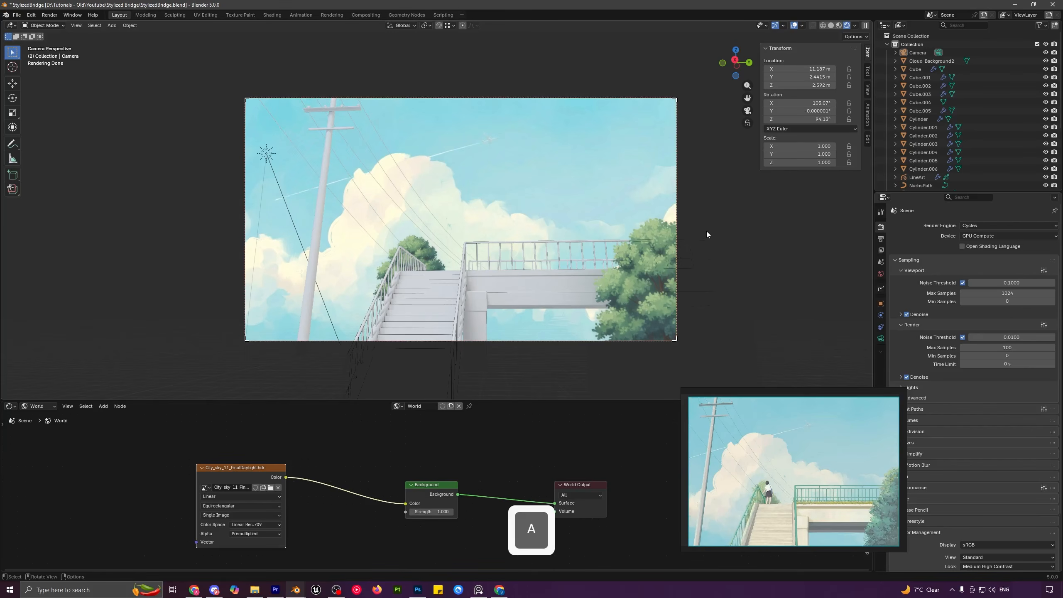
click(919, 179)
click(881, 317)
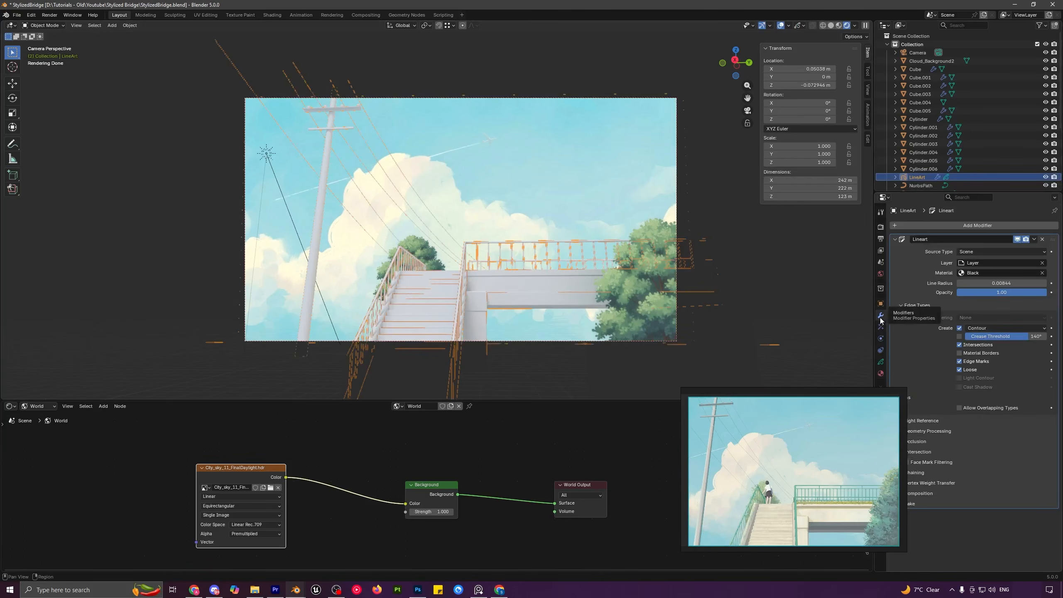
click(1017, 240)
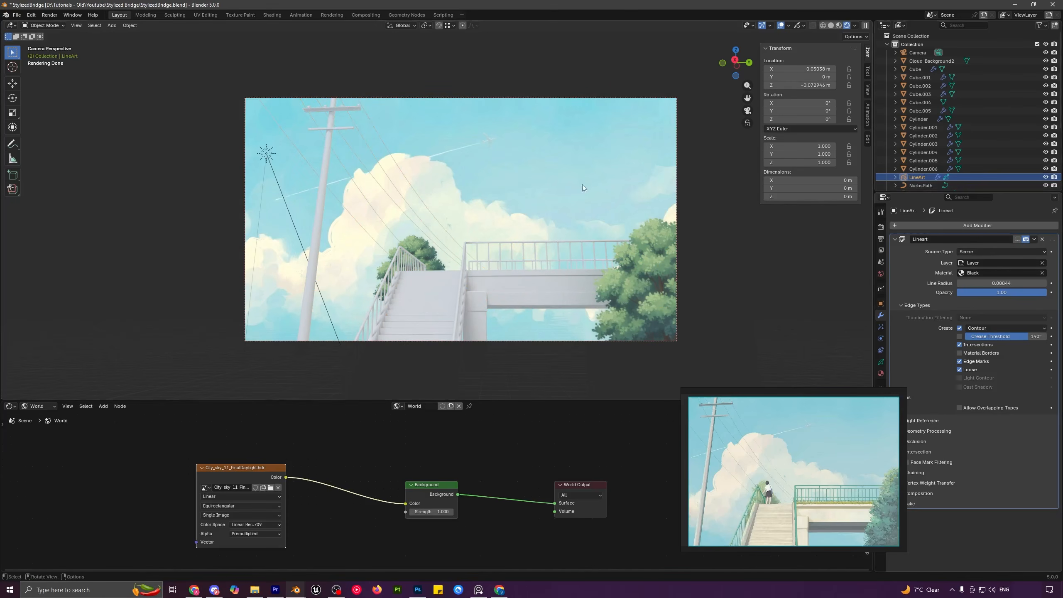
- Create a new object material named Stairs on the stair steps and tint its base color pale yellow, #E7DBA7
click(424, 288)
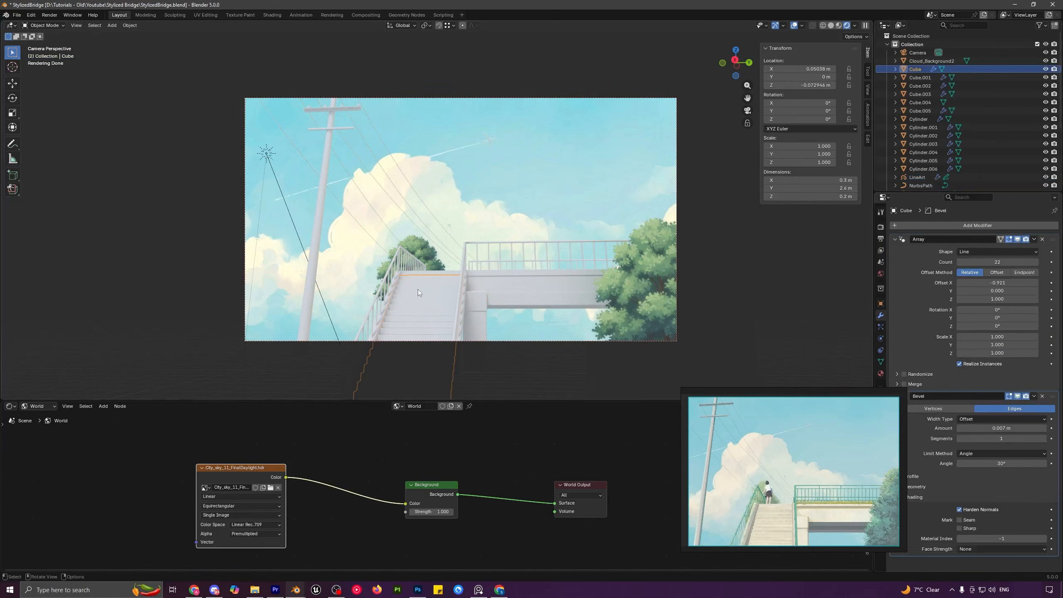
click(39, 405)
click(42, 427)
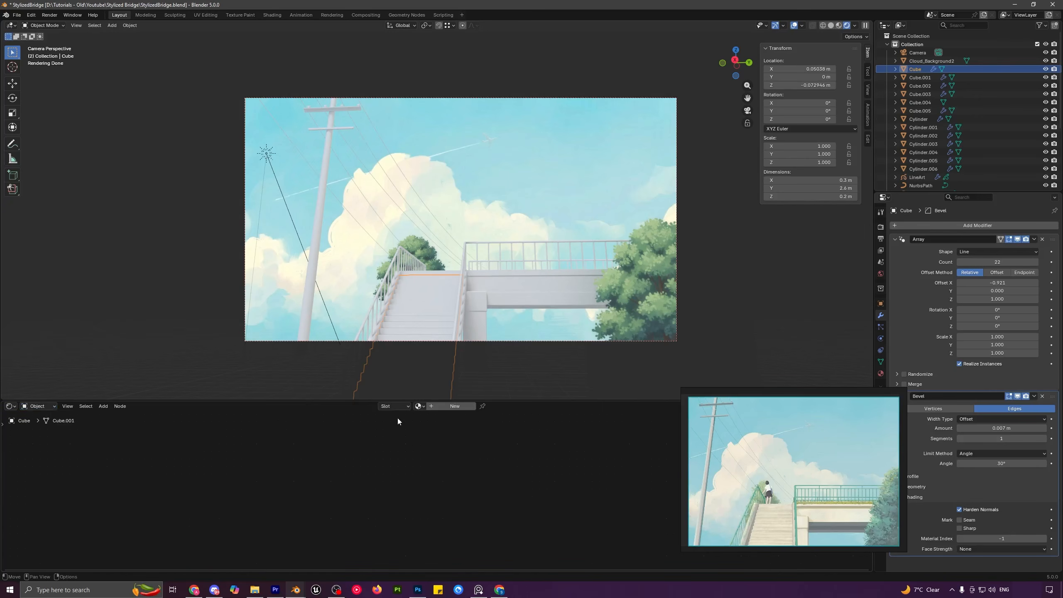
click(454, 406)
double_click(440, 406)
text(S)
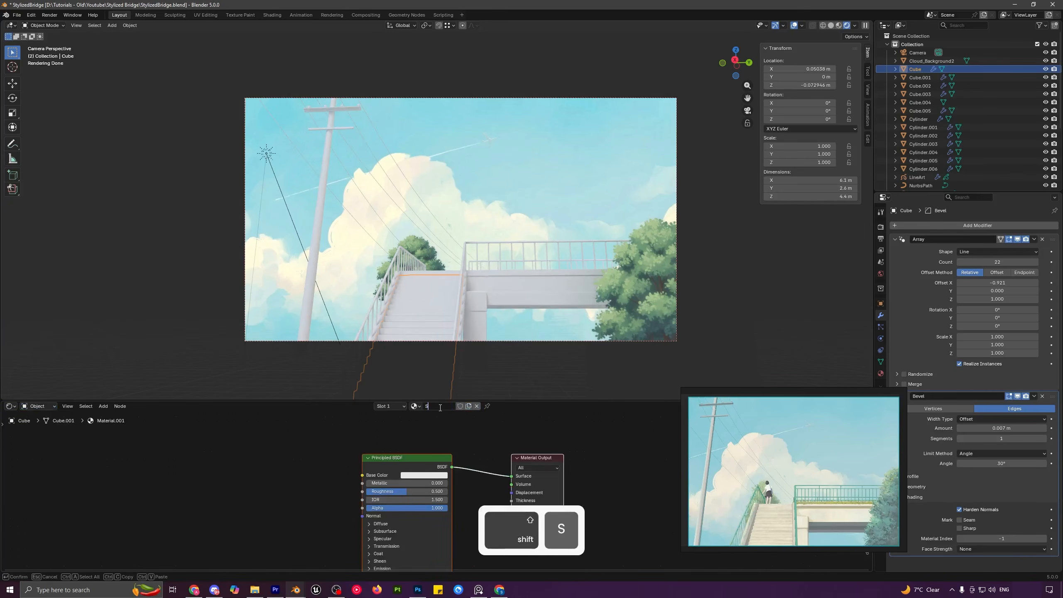
text(tairs)
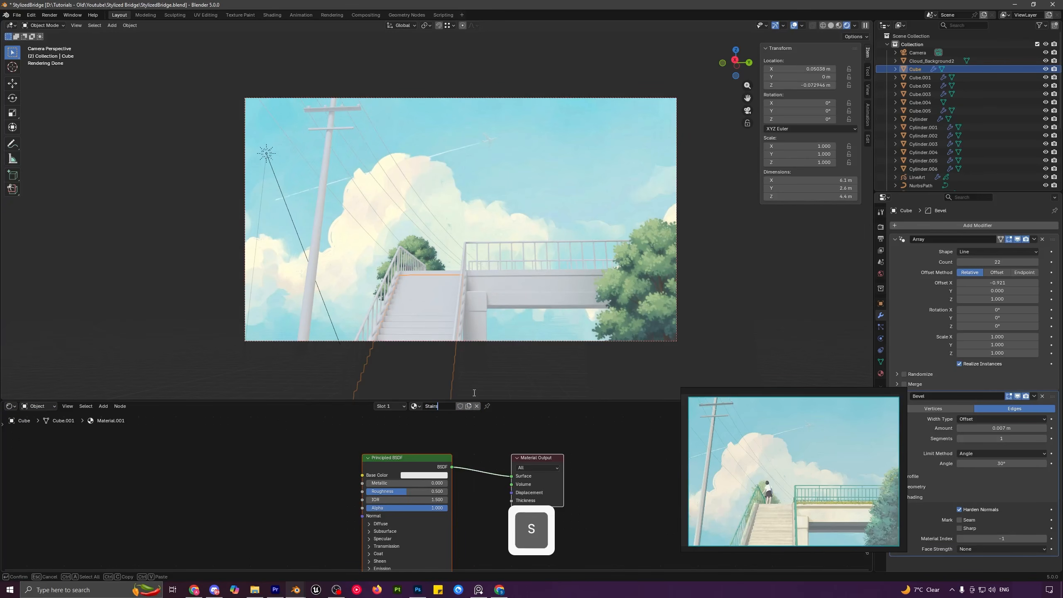
key(Return)
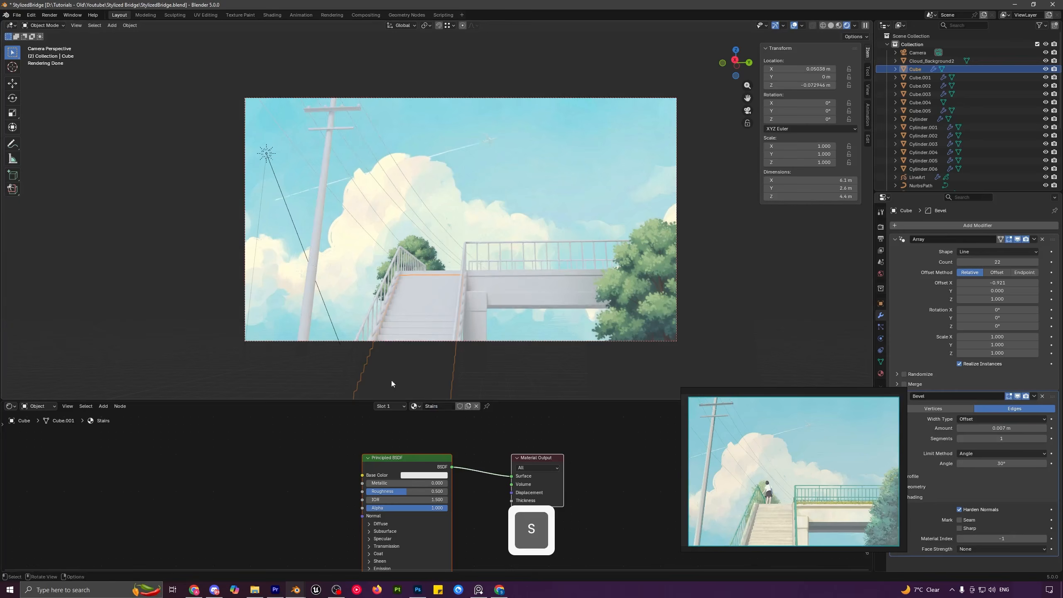
click(424, 474)
mouse_move(434, 375)
mouse_down()
mouse_move(419, 387)
mouse_move(427, 381)
mouse_up()
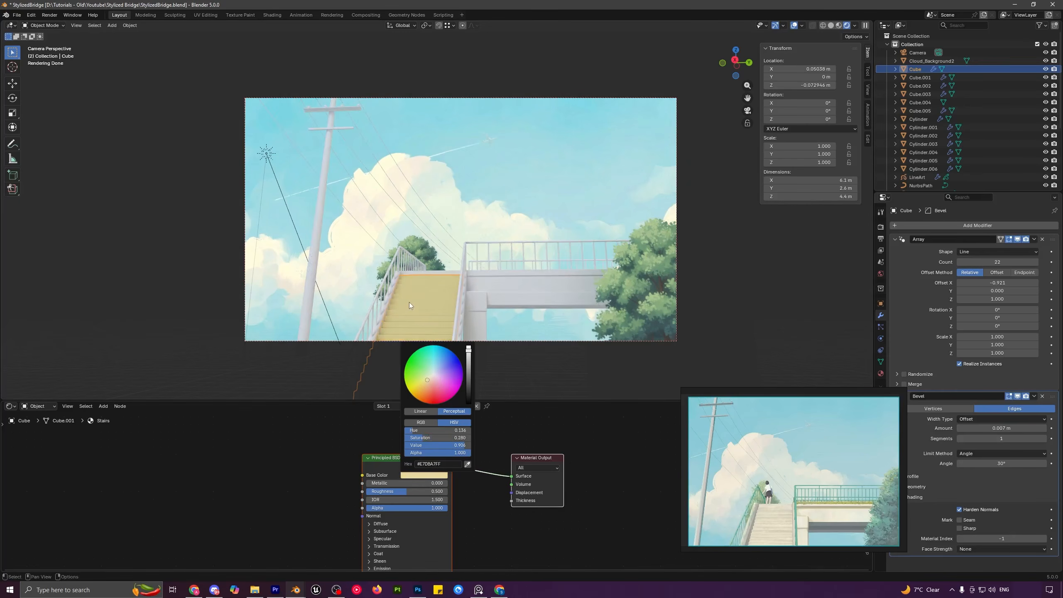
- Link the Stairs material from the steps to the bridge deck, its support pillar and the stair side walls
middle_drag(459, 291, 403, 240)
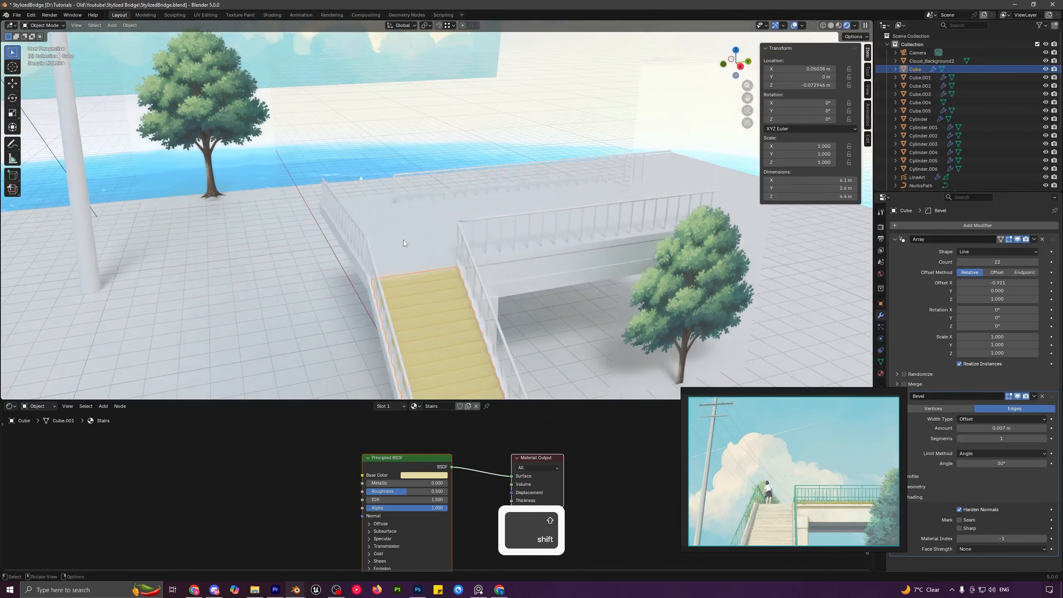
shift+middle_drag(424, 331, 402, 317)
click(470, 292)
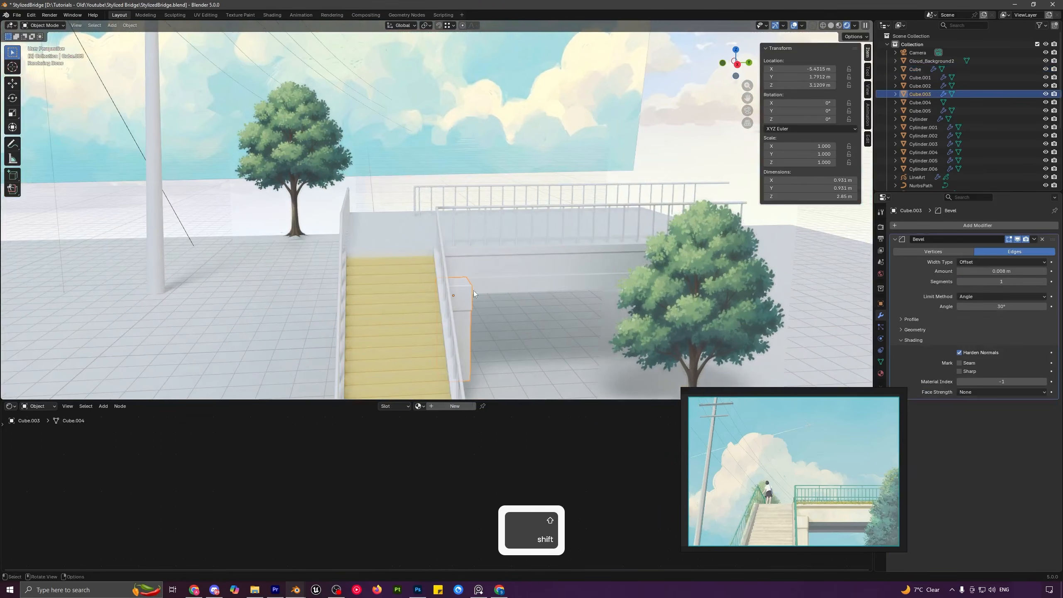
shift+click(490, 280)
shift+click(402, 238)
middle_drag(379, 296, 418, 300)
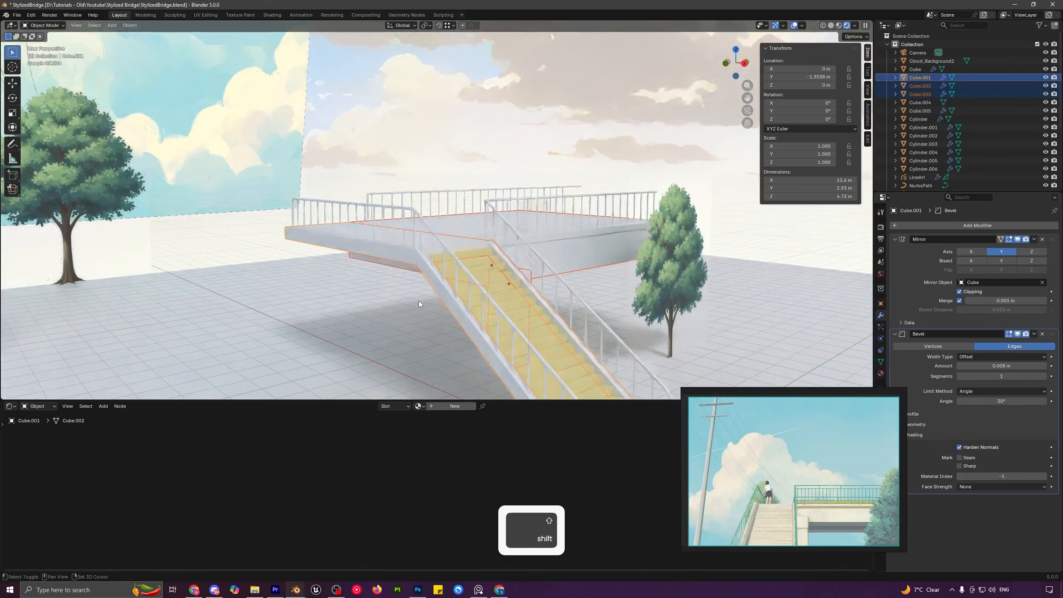
shift+click(434, 282)
shift+click(436, 282)
middle_drag(496, 267, 378, 299)
shift+click(374, 298)
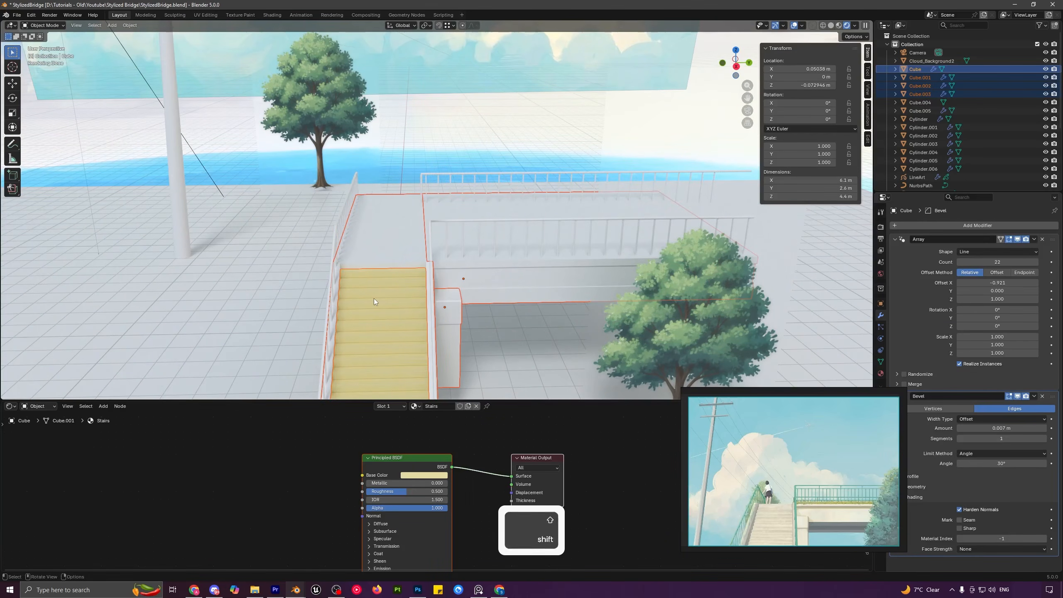
key(ctrl+l)
click(374, 299)
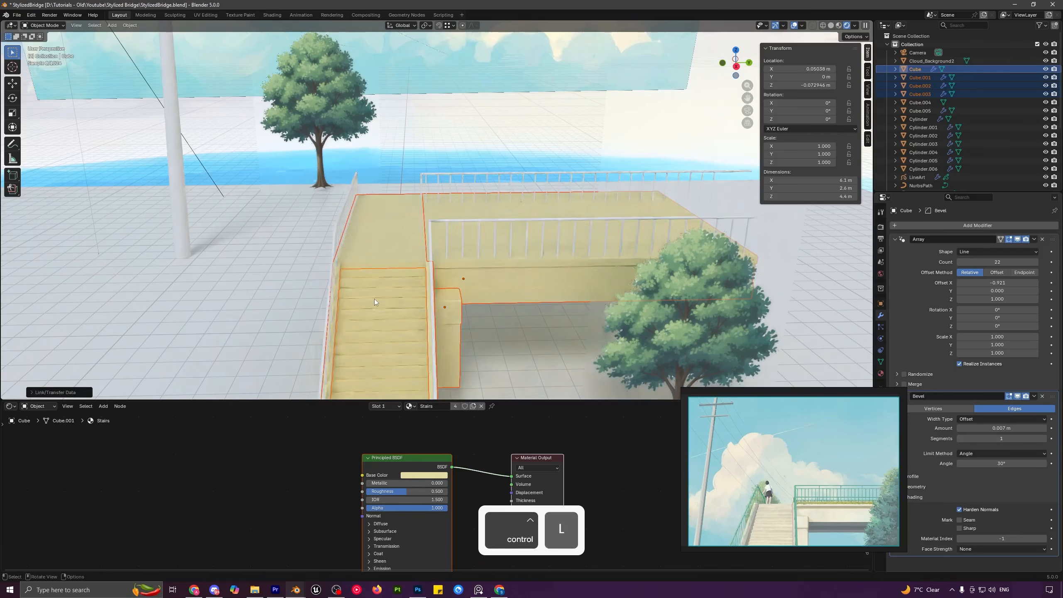
- Return to the camera view and reset the Stairs material's base color to near-white
key(a)
key(a)
middle_drag(454, 313, 453, 280)
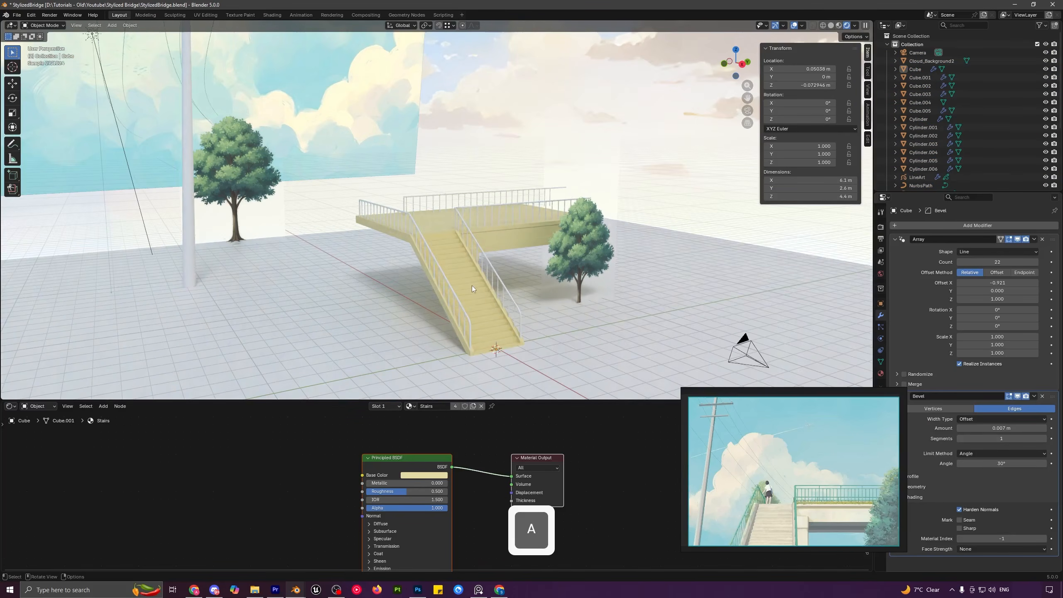
key(KP_0)
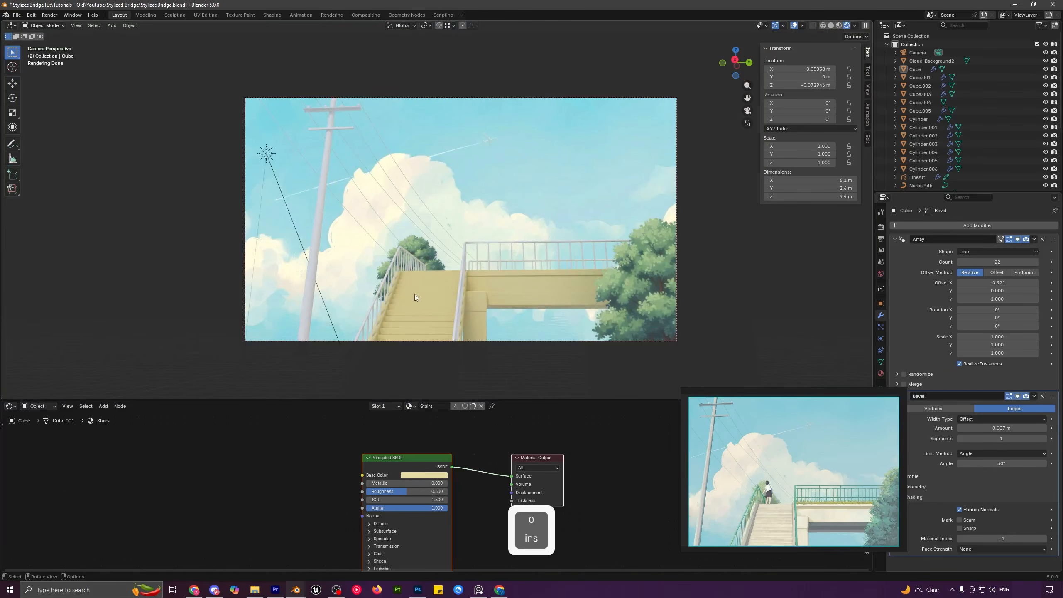
click(415, 294)
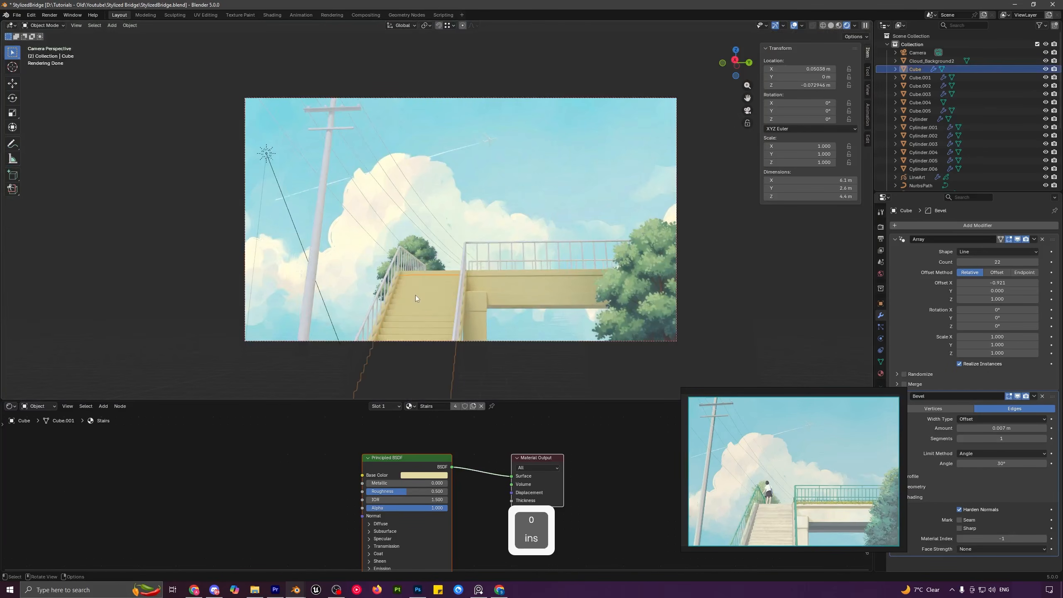
click(427, 476)
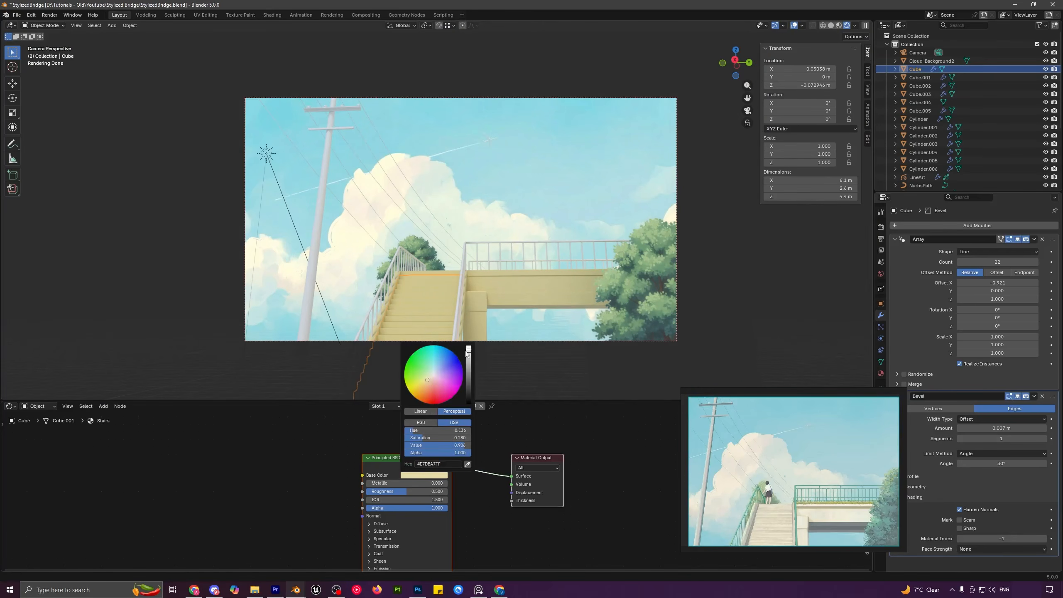
drag(443, 438, 415, 438)
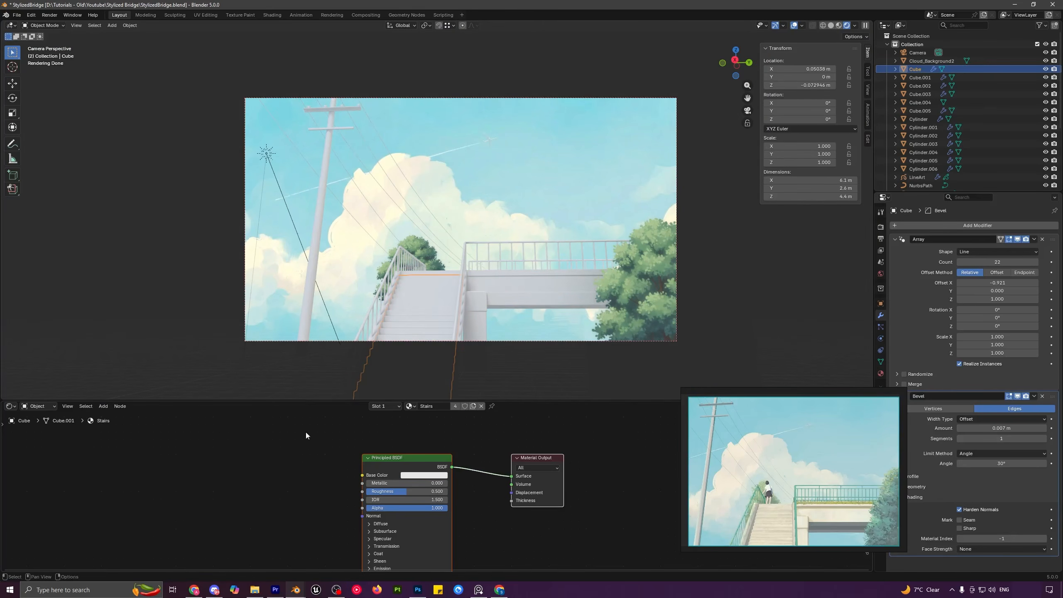
- Add an Ambient Occlusion node, connect its Color output to the Principled BSDF base color, and lower its distance
key(shift+a)
click(264, 447)
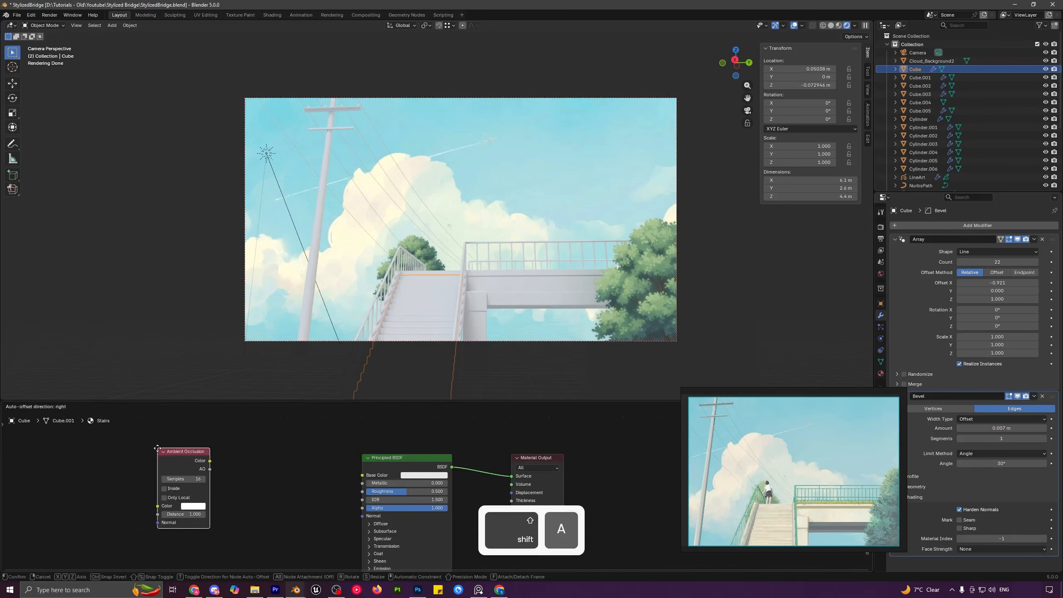
click(225, 463)
drag(212, 461, 368, 474)
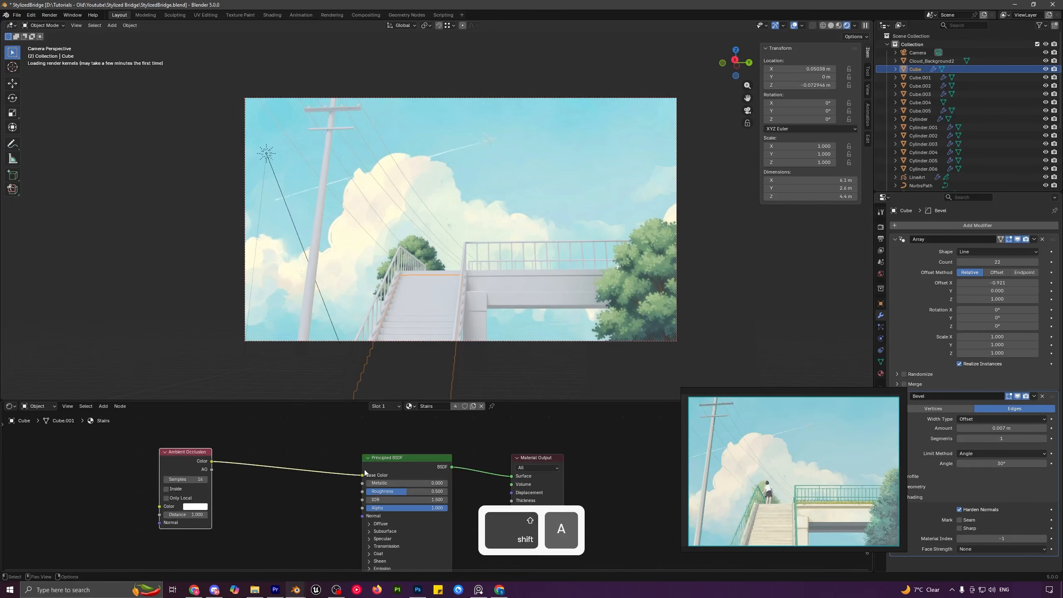
mouse_move(188, 514)
shift+mouse_down()
mouse_move(159, 514)
mouse_move(189, 514)
shift+mouse_up()
- Replace the direct base color link with a Mix Color node feeding Base Color, its factor driven by the Ambient Occlusion color
drag(201, 457, 149, 462)
ctrl+right_drag(258, 437, 244, 505)
key(shift+a)
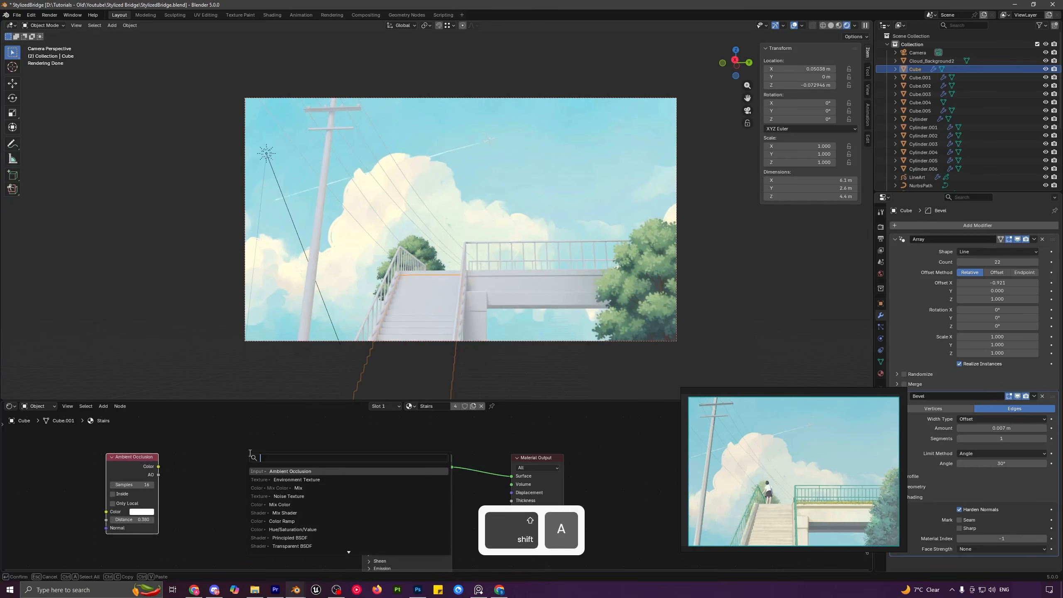
text(mix)
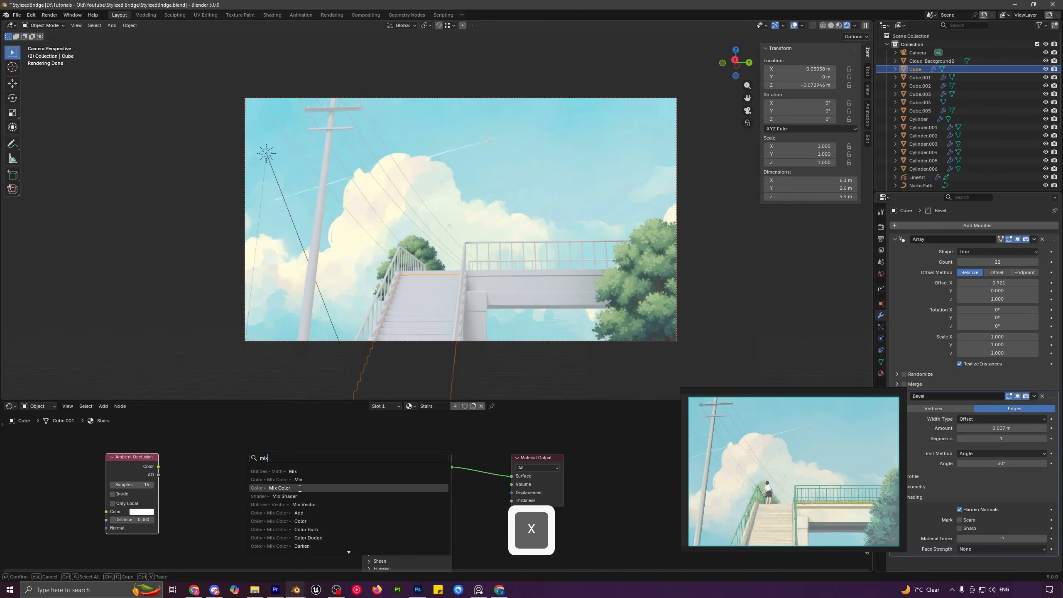
click(295, 479)
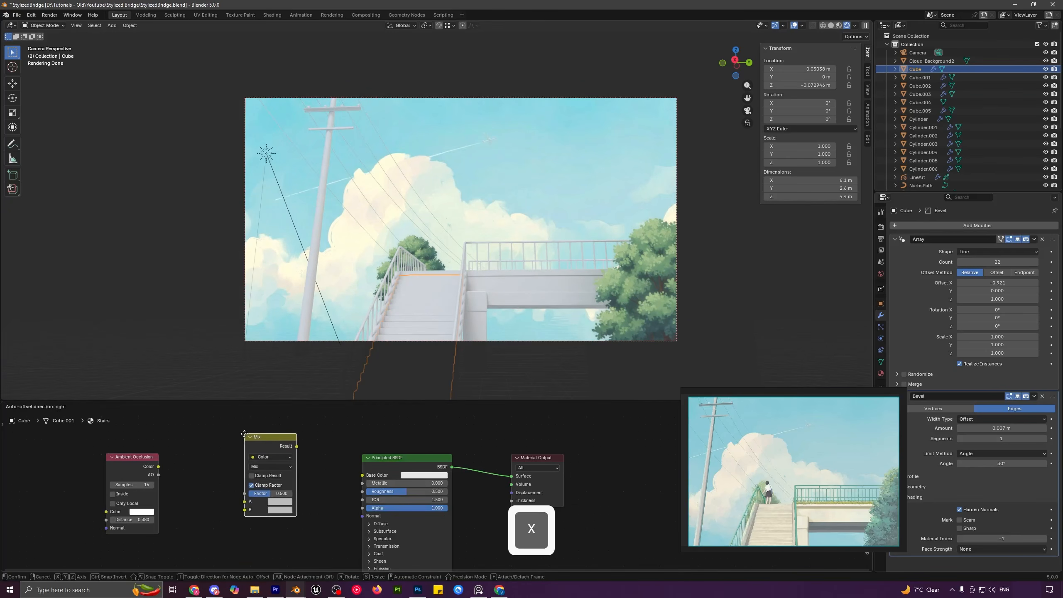
click(243, 433)
drag(297, 447, 362, 475)
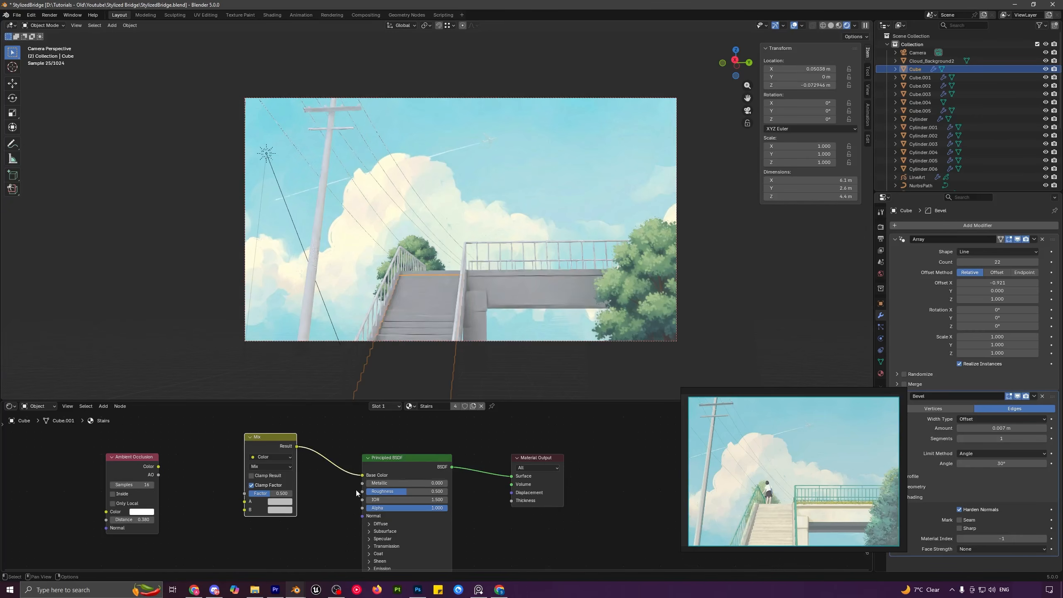
drag(158, 466, 245, 494)
- Set the Mix node's B color to a pale cream yellow with hue 0.183, saturation 0.091 and full value
click(279, 510)
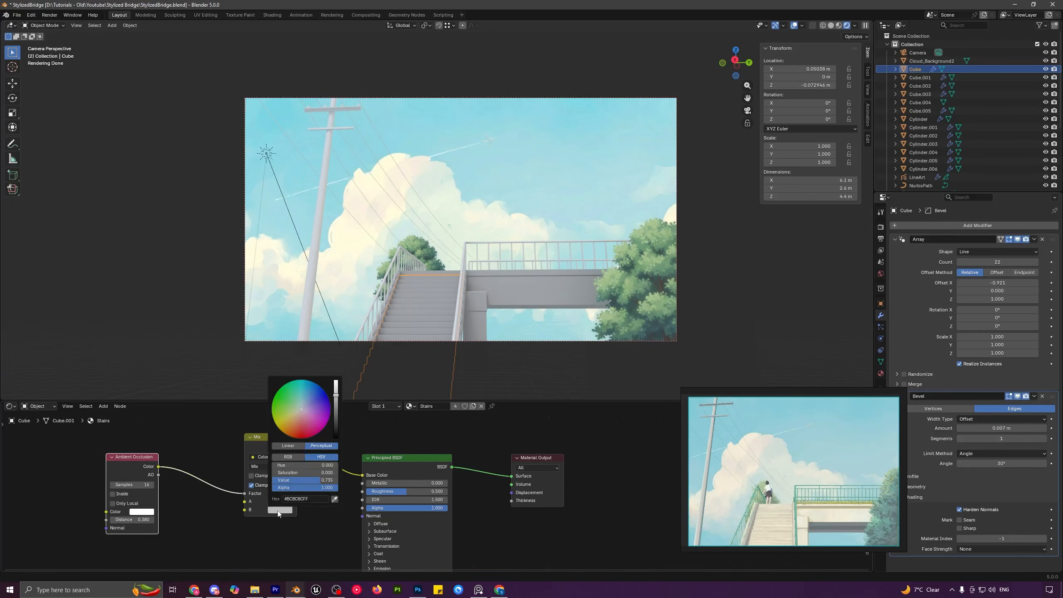
drag(306, 420, 336, 381)
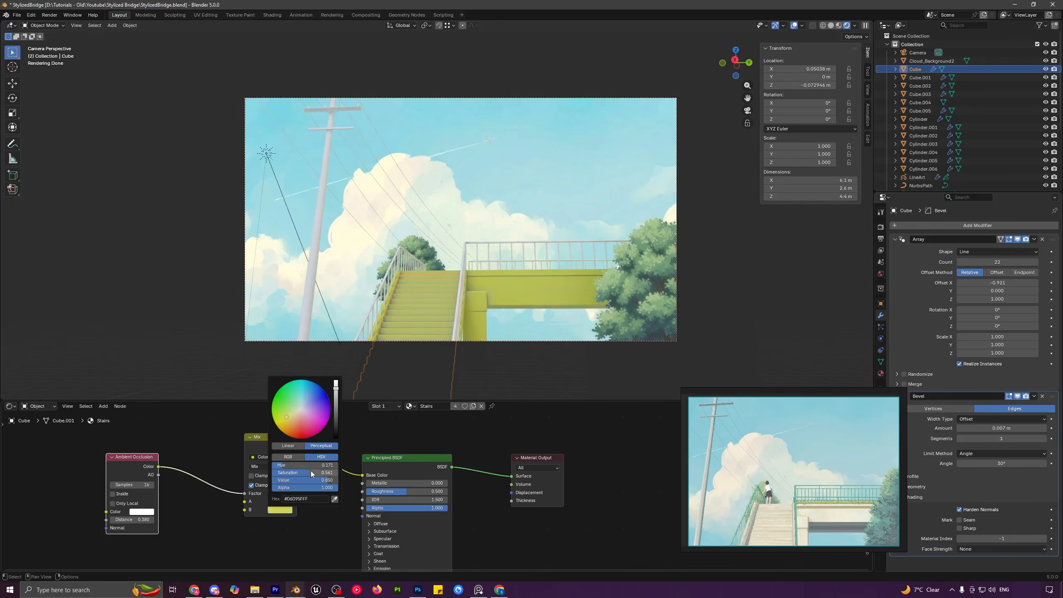
drag(320, 474, 288, 465)
key(a)
key(a)
scroll(464, 324, up, 3)
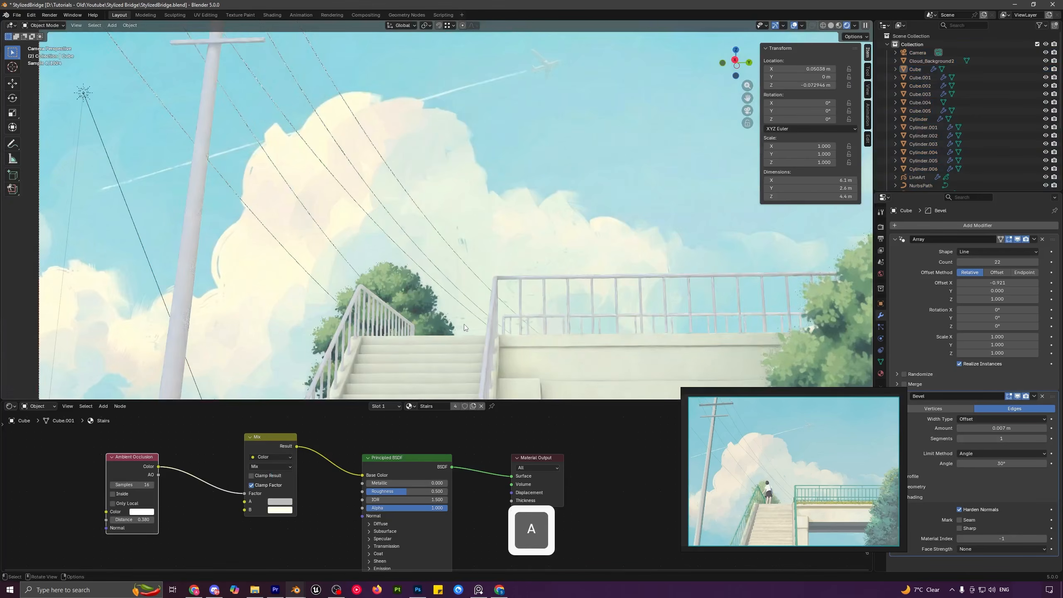
shift+middle_drag(448, 348, 455, 231)
- Darken the Mix node's A color to dark gray and set the Ambient Occlusion distance to 0.100
click(274, 509)
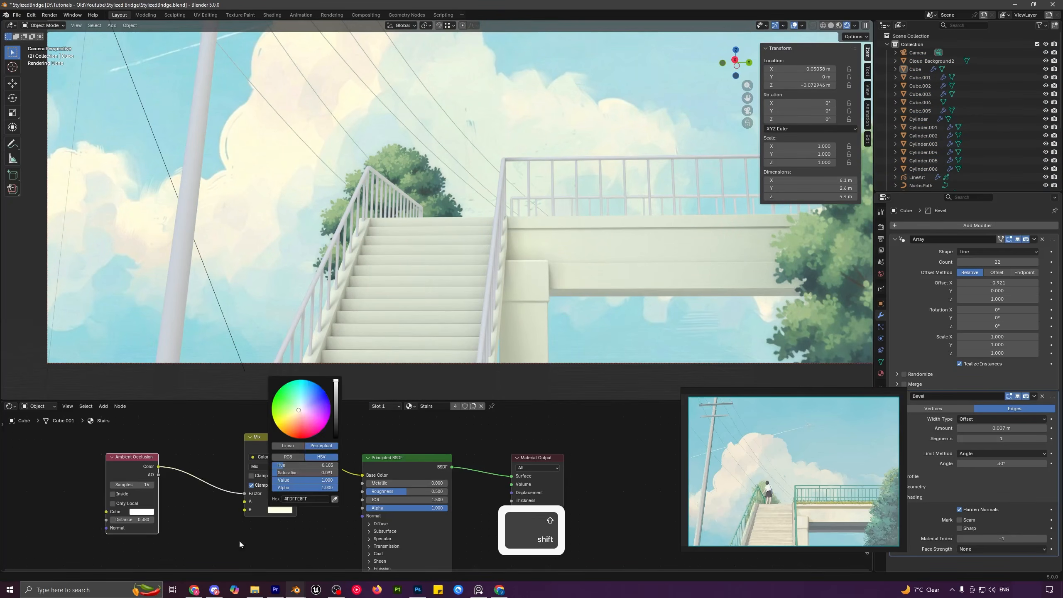
click(274, 500)
drag(337, 389, 335, 411)
key(Home)
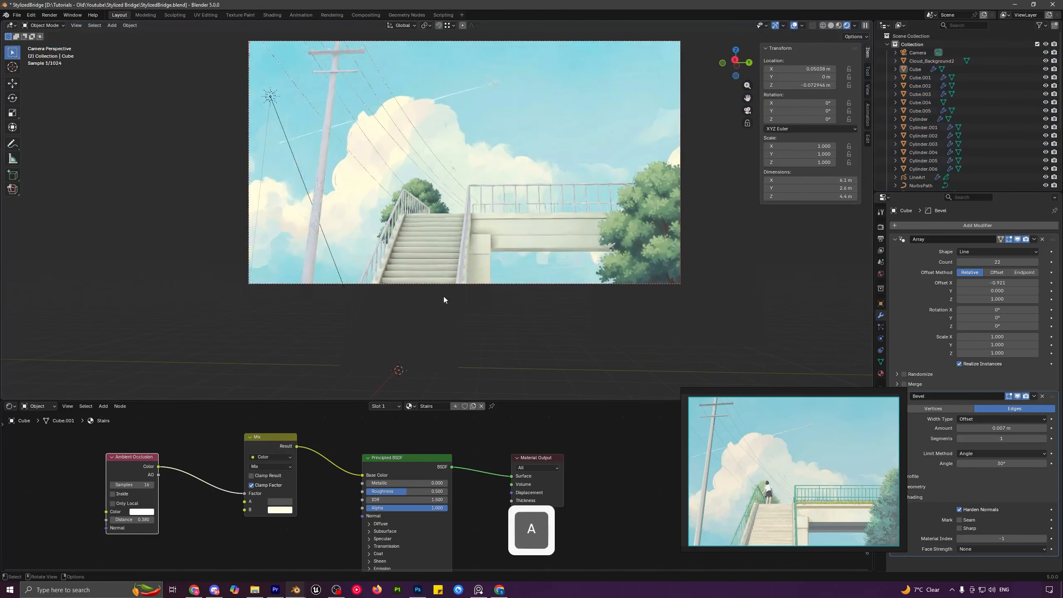
drag(137, 519, 120, 519)
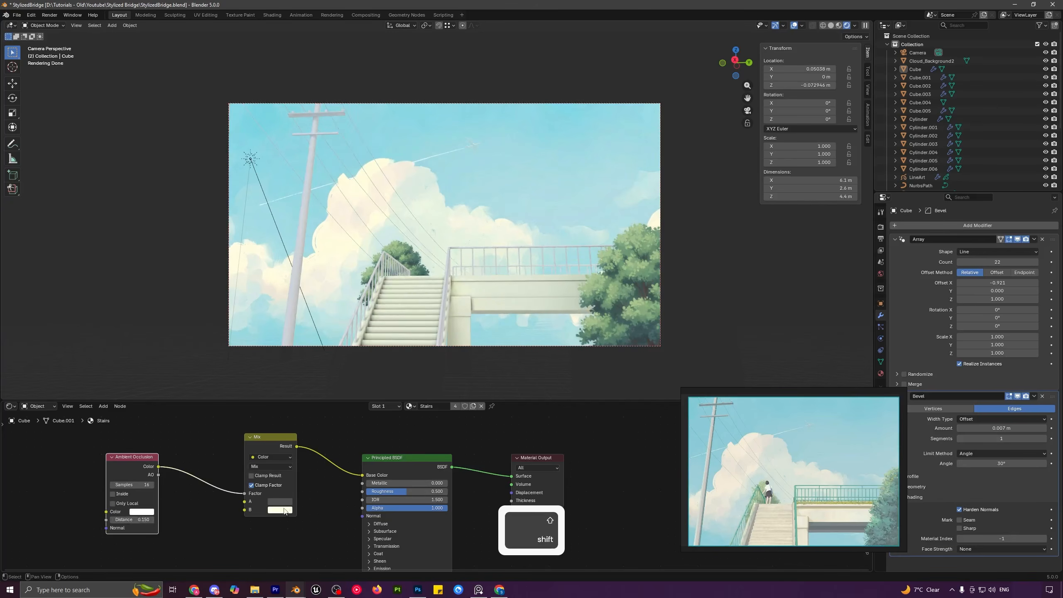
- Shift the Mix node's B color to a warmer near-white by lowering its saturation to about 0.047 and reducing its hue
click(281, 509)
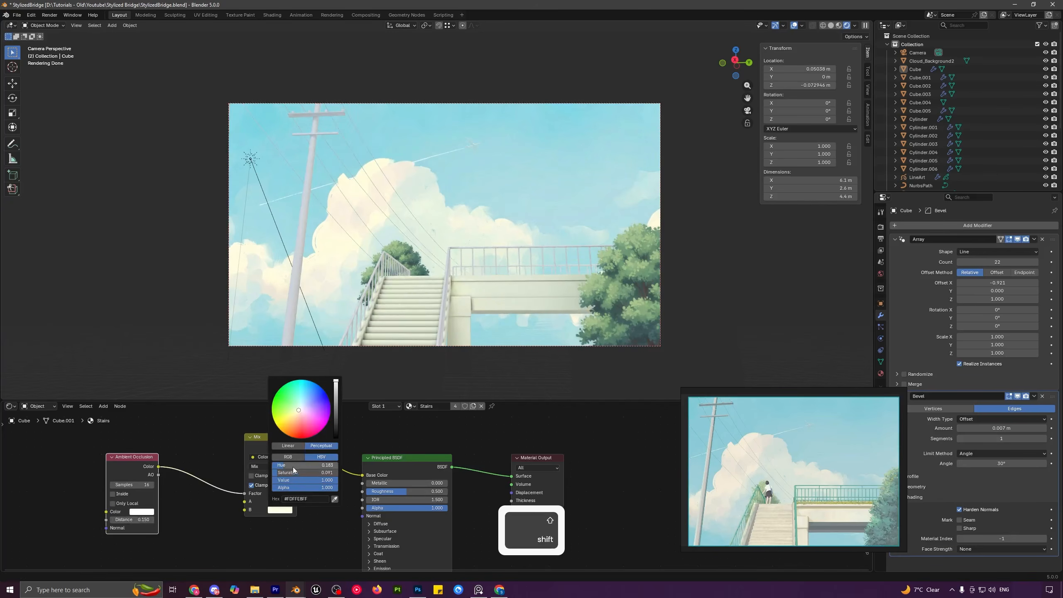
shift+drag(294, 472, 282, 469)
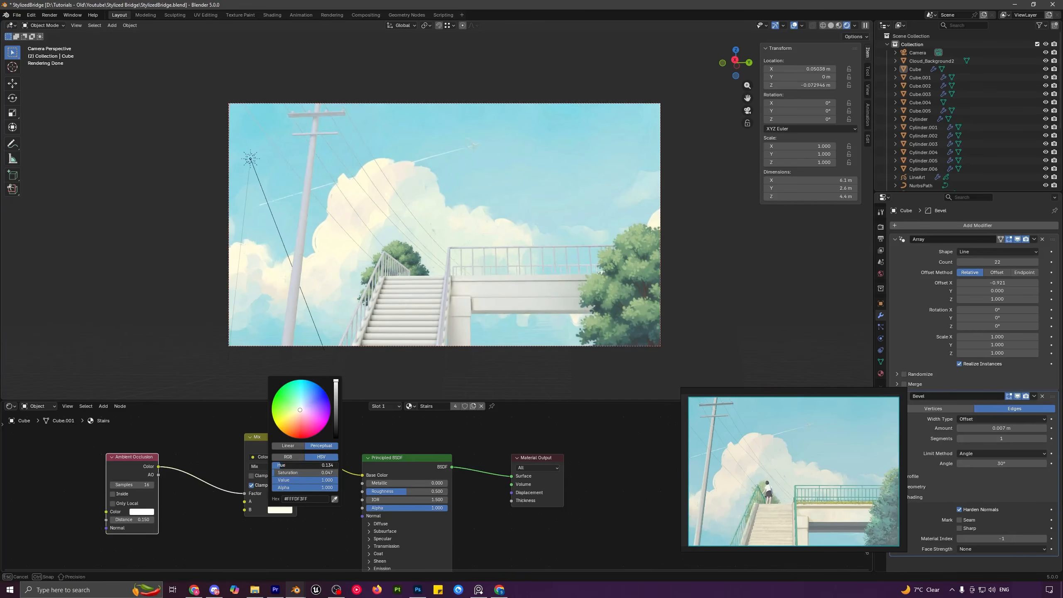
key(a)
key(a)
scroll(522, 310, down, 2)
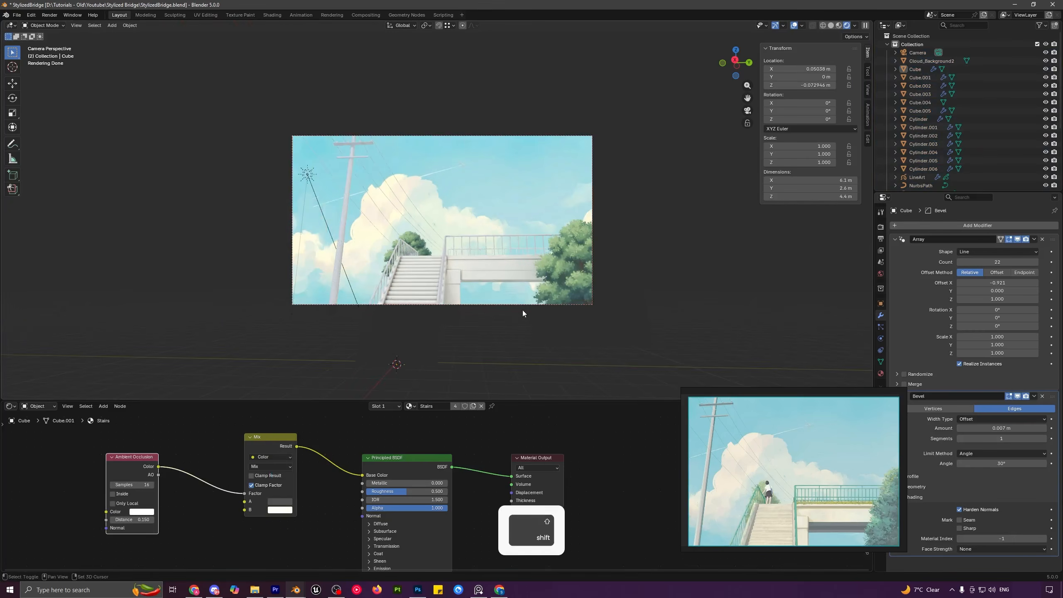
shift+middle_drag(522, 310, 514, 322)
scroll(397, 302, up, 2)
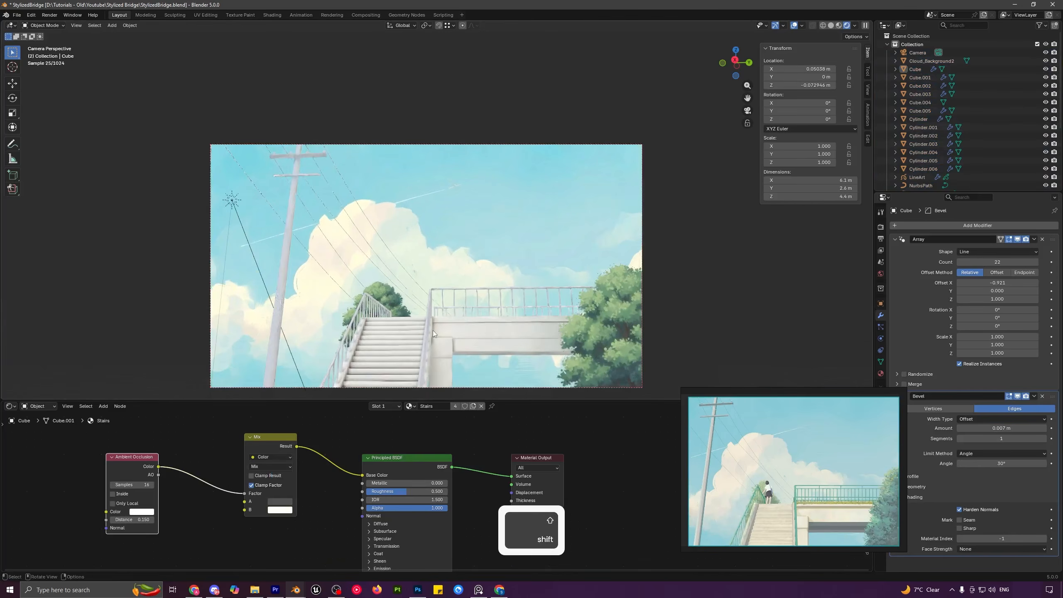
- Rename the material on the bridge deck's front railing bars as Railings and set its base color to green, #4AB95B
shift+middle_drag(432, 331, 435, 304)
click(446, 271)
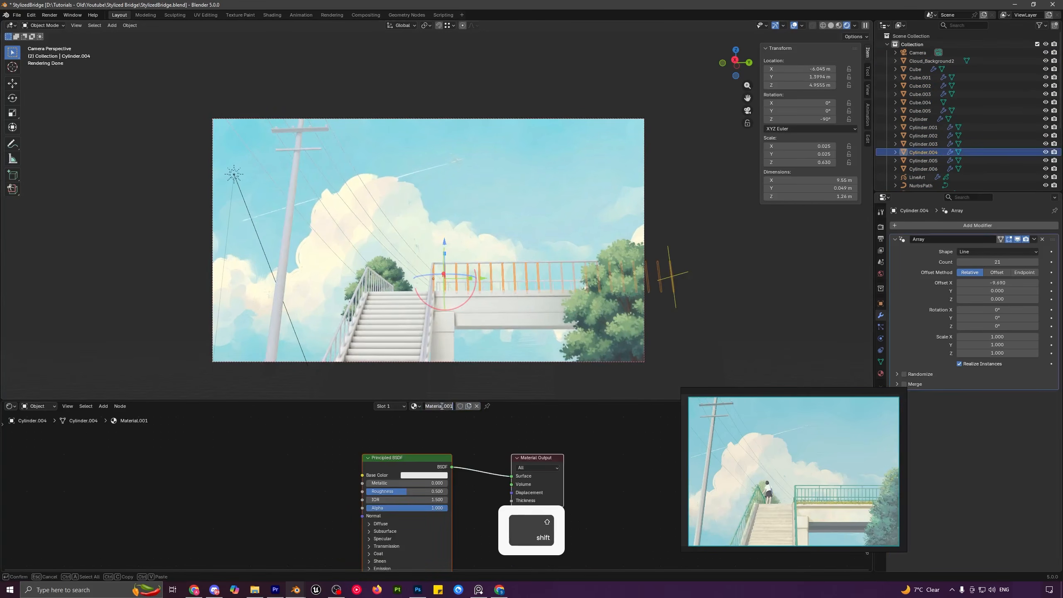
click(441, 405)
text(Railings)
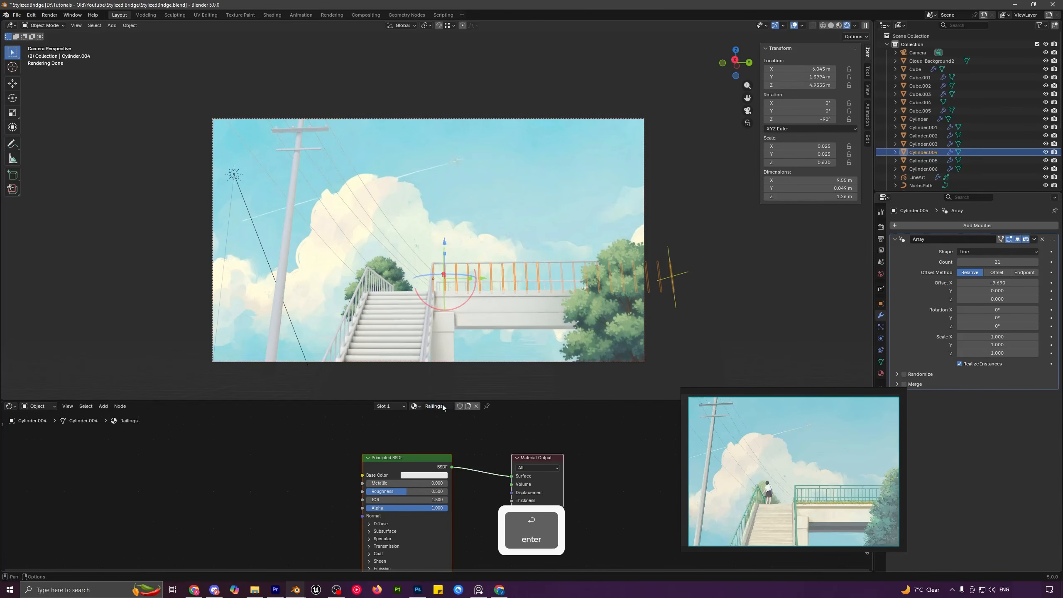
key(Return)
click(424, 476)
mouse_move(430, 367)
mouse_down()
mouse_move(420, 363)
mouse_move(469, 361)
mouse_up()
key(a)
key(a)
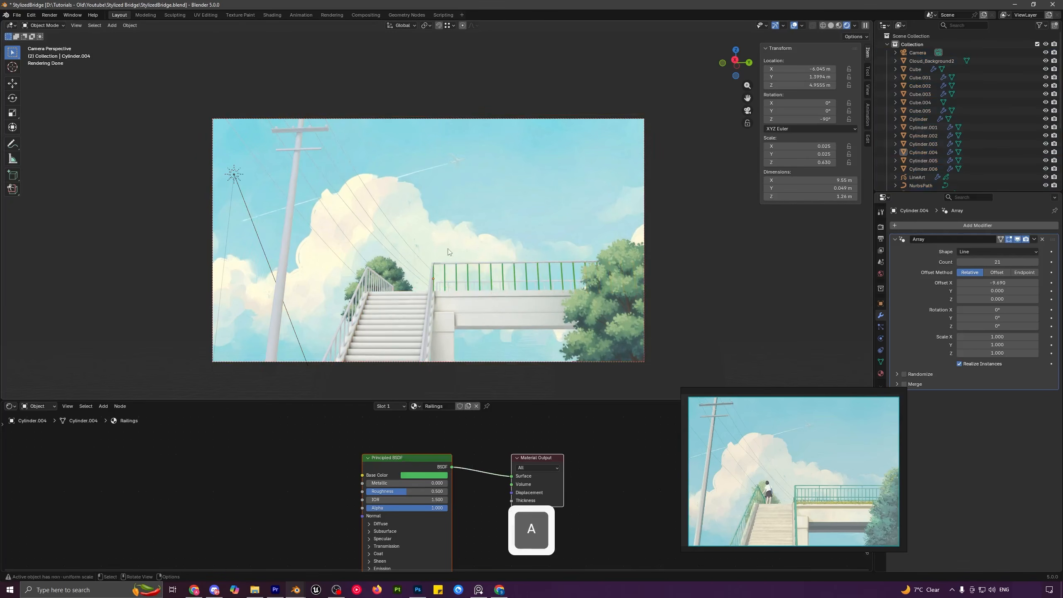
- Link the Railings material from the front bars to all other stair and bridge railing bars and handrails, then return to the camera view
middle_drag(450, 252, 453, 301)
click(434, 327)
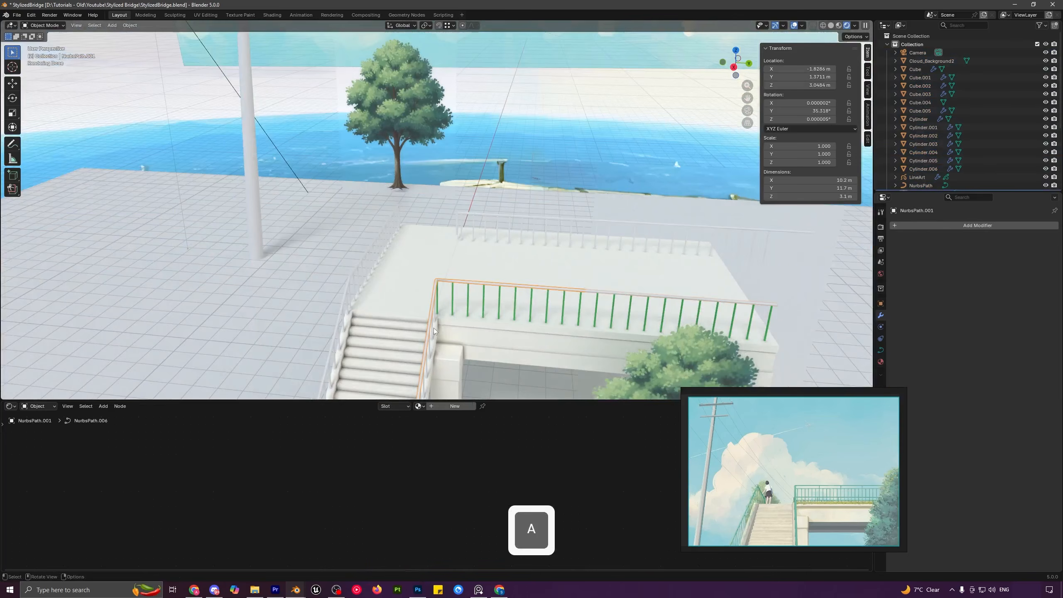
shift+click(461, 222)
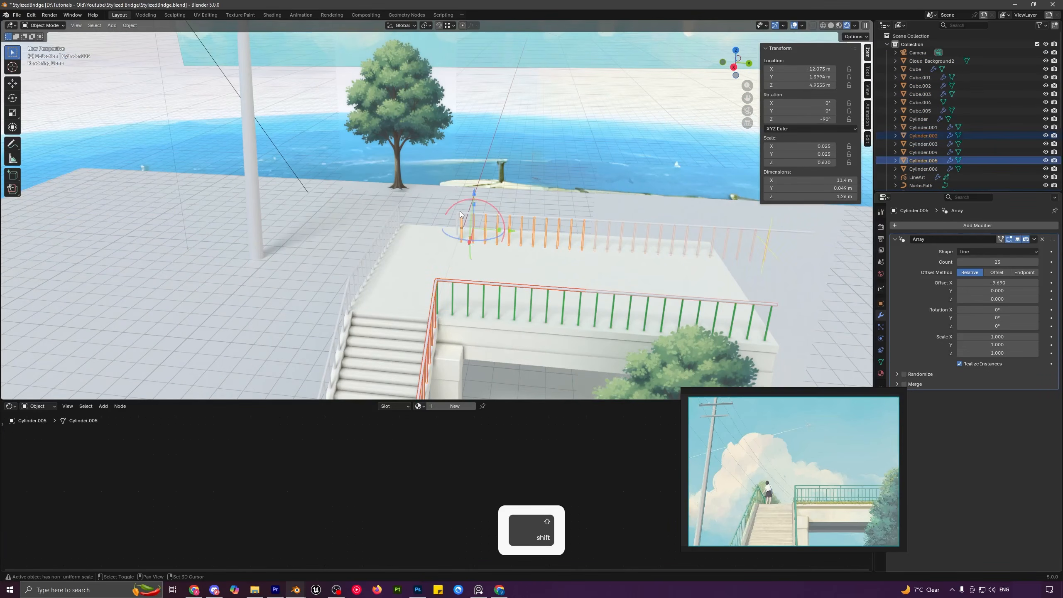
shift+click(460, 216)
shift+click(376, 251)
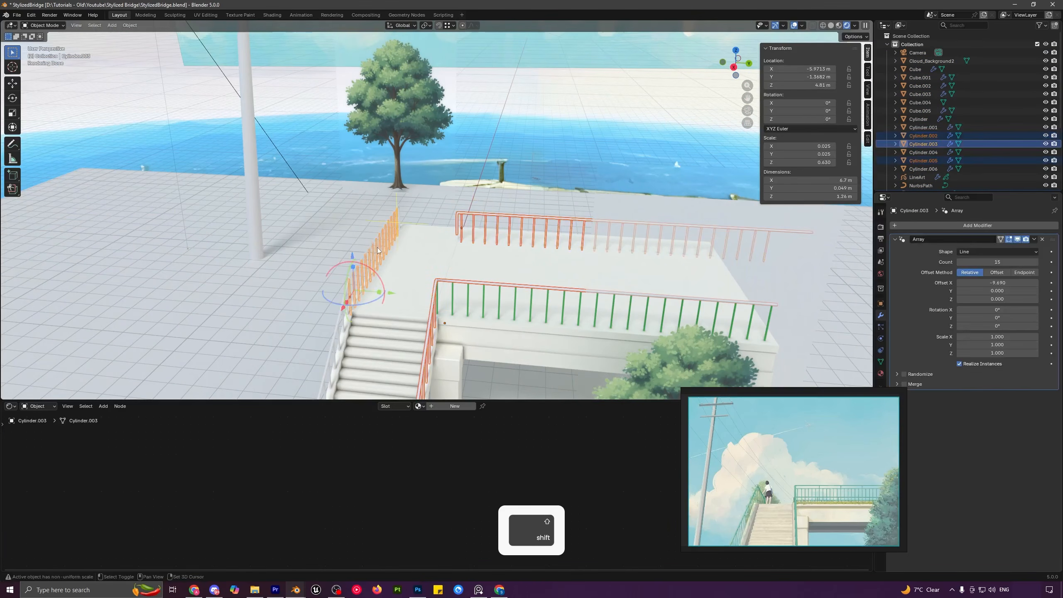
shift+click(378, 247)
middle_drag(378, 247, 414, 210)
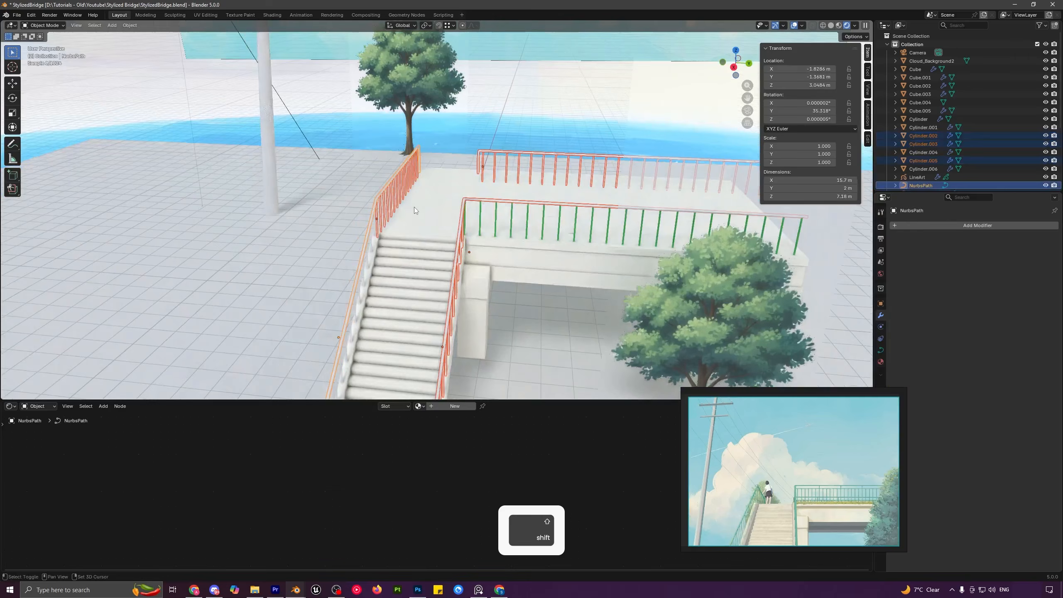
shift+click(367, 264)
shift+click(510, 218)
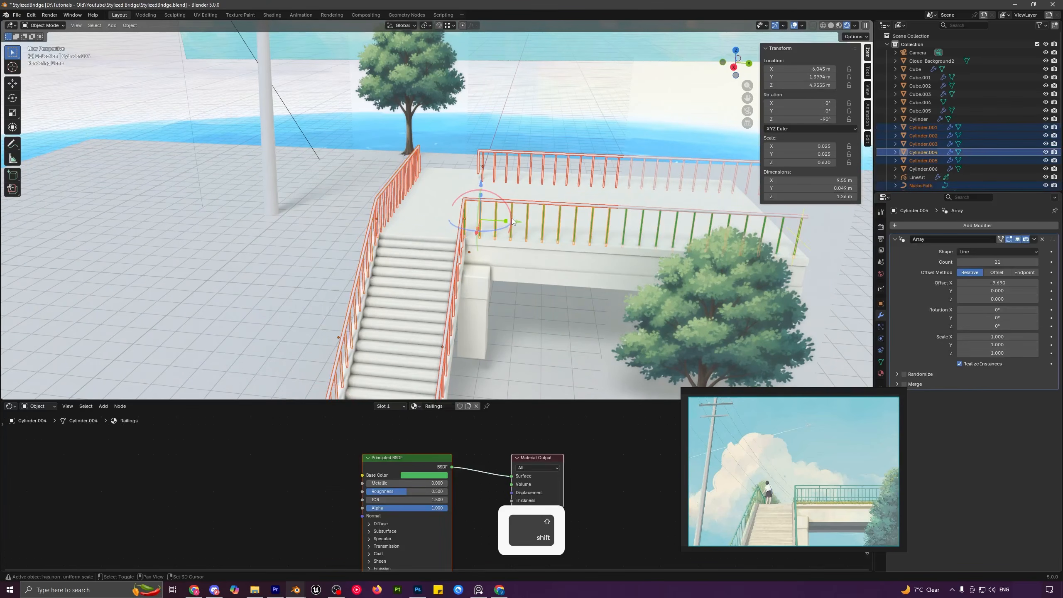
key(ctrl+l)
click(512, 221)
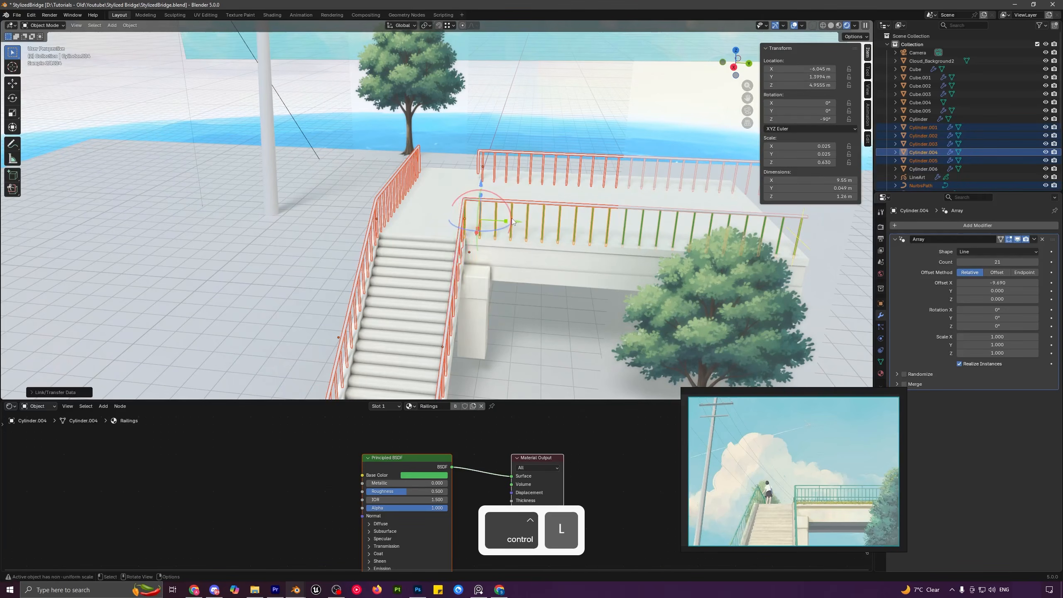
key(alt+a)
key(KP_0)
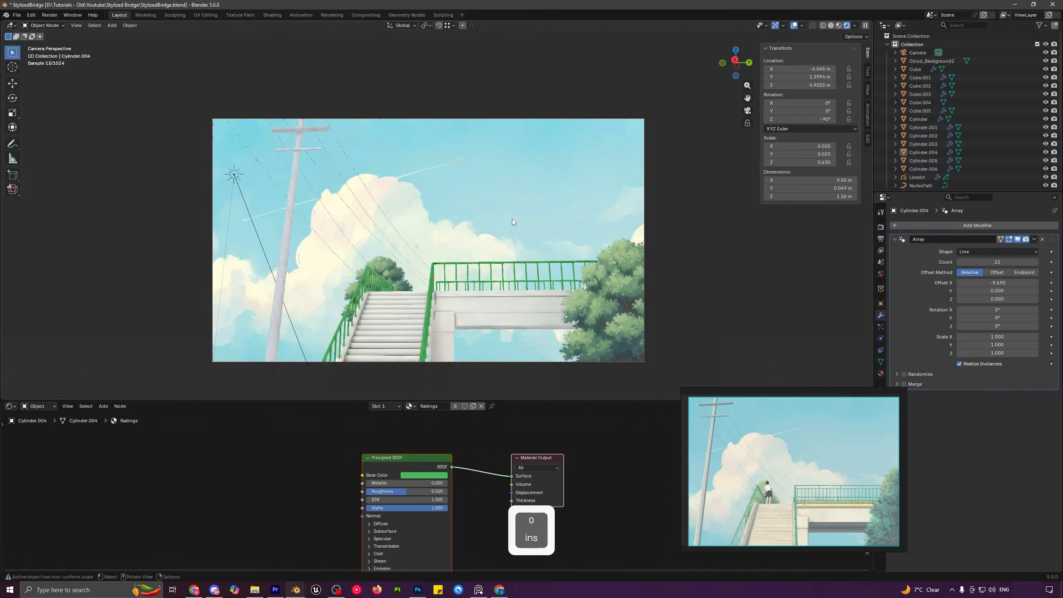
- Desaturate and lighten the Railings material's base color to a pale, muted green
click(412, 476)
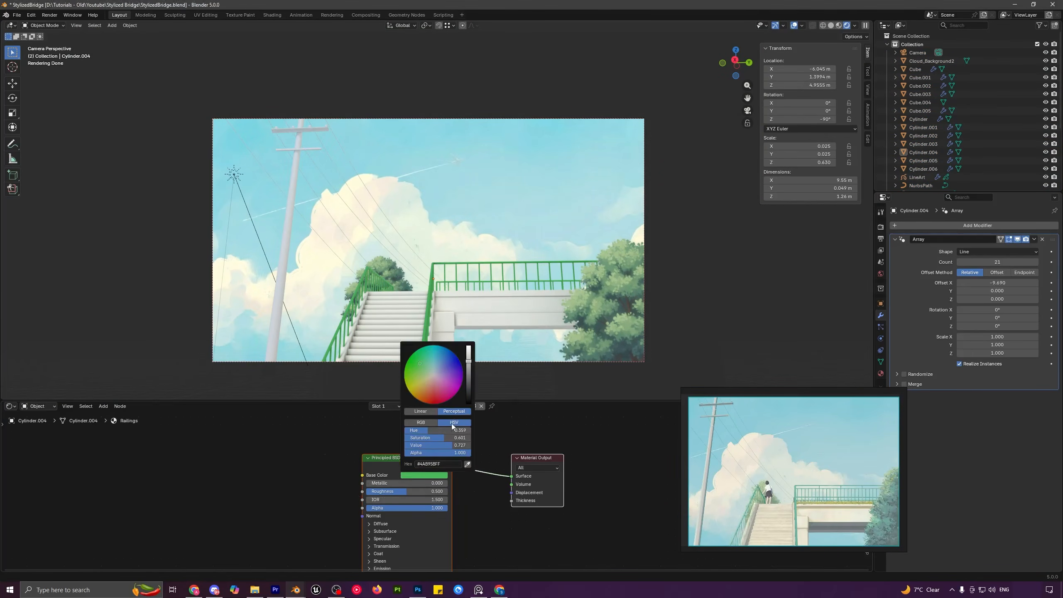
mouse_move(448, 438)
mouse_down()
mouse_move(424, 438)
mouse_move(477, 445)
mouse_move(458, 446)
mouse_move(456, 430)
mouse_move(427, 437)
mouse_move(460, 445)
mouse_up()
key(a)
scroll(511, 278, down, 2)
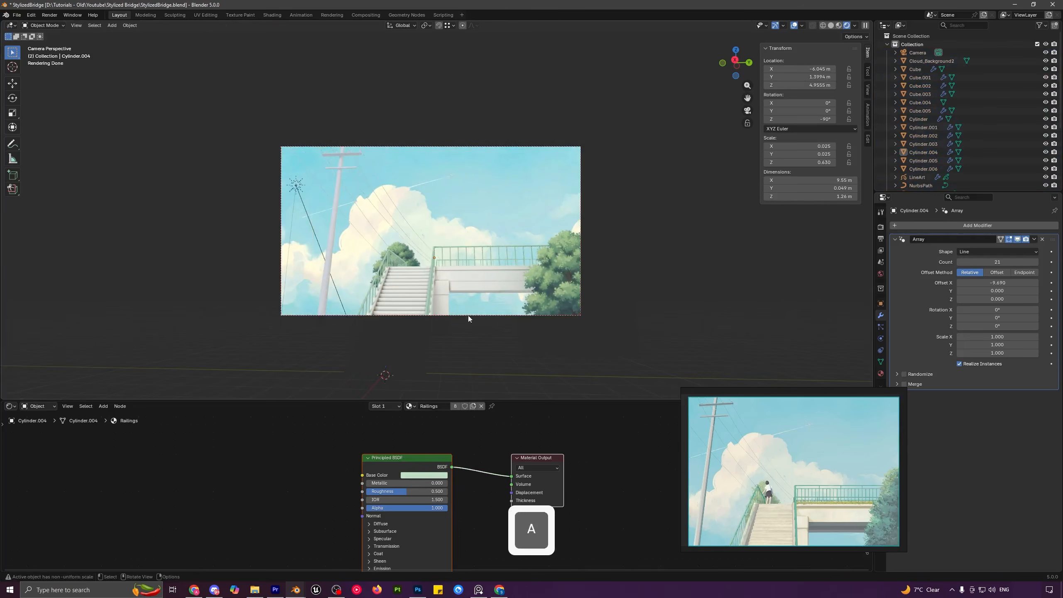
scroll(439, 303, up, 3)
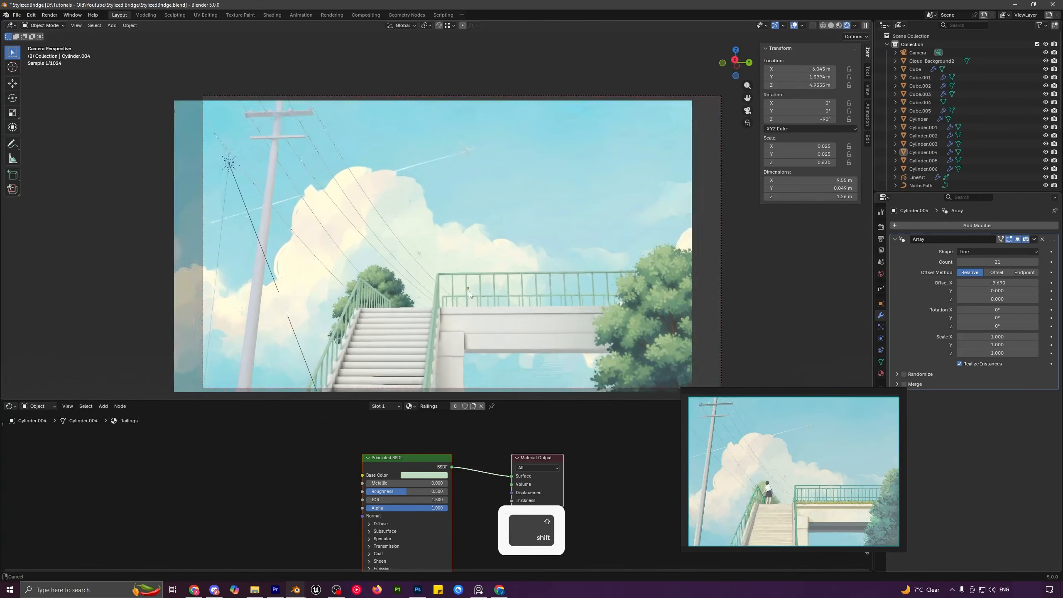
key(ctrl+z)
- Select all the overhead power cables and join them into a single object
click(347, 222)
middle_drag(372, 205, 363, 209)
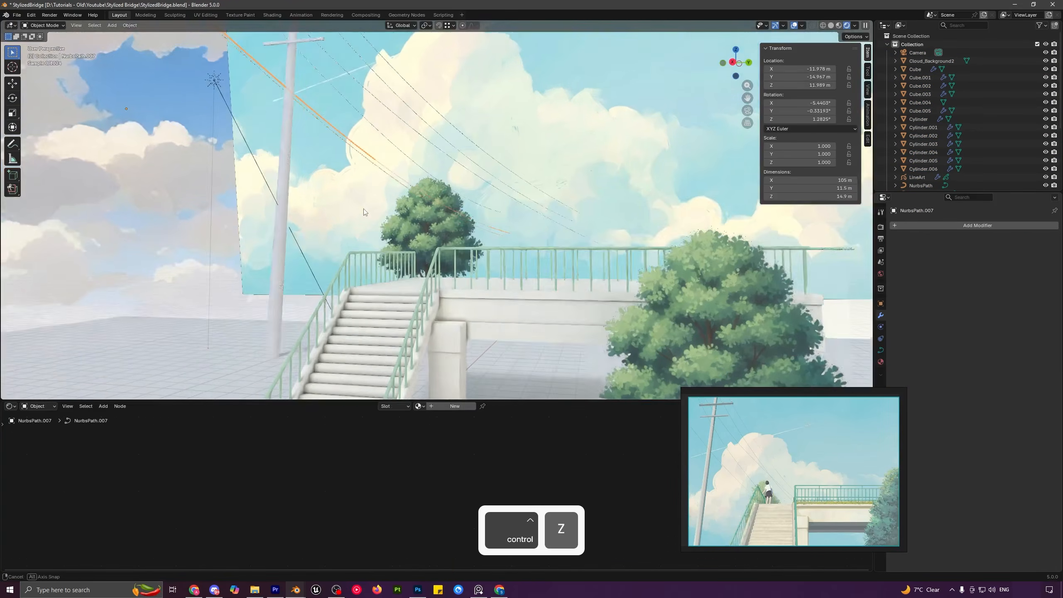
scroll(362, 209, down, 3)
middle_drag(363, 134, 338, 191)
shift+drag(361, 130, 323, 191)
key(ctrl+j)
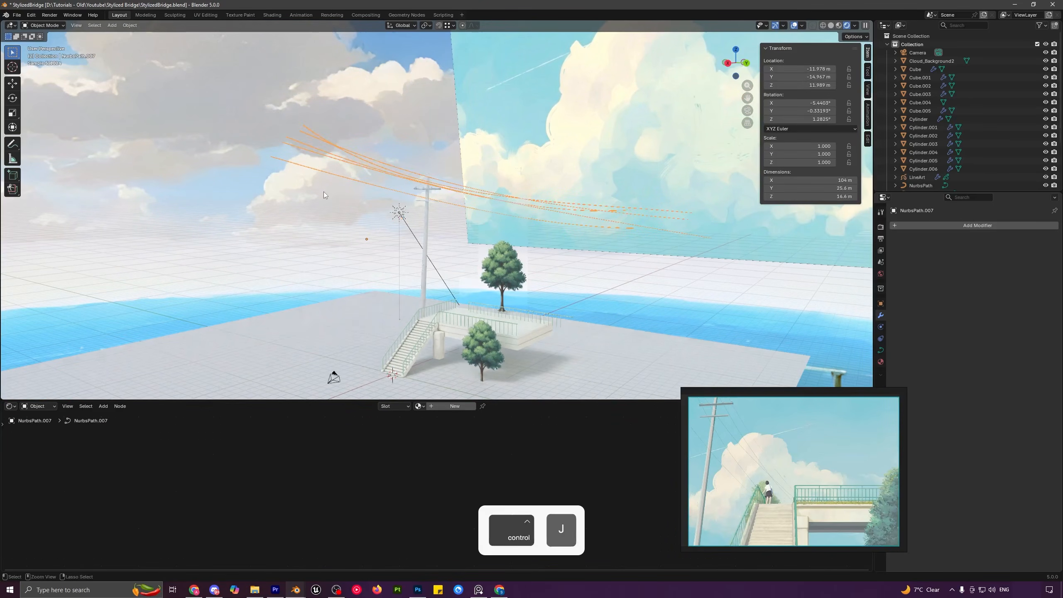
- Create a material named Cables on the joined power lines and darken its base color to near-black
middle_drag(323, 191, 444, 247)
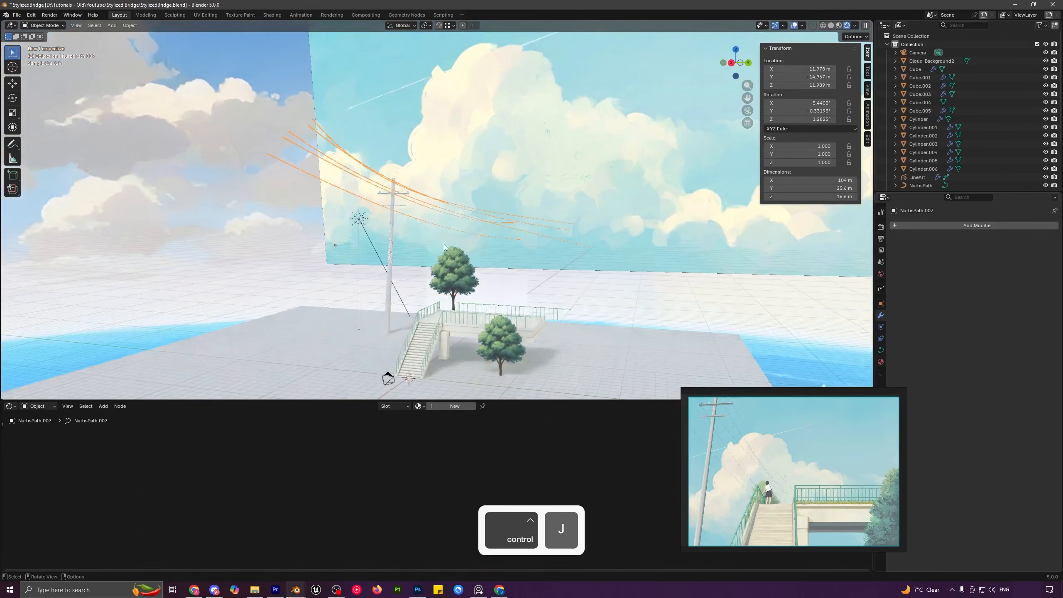
click(437, 406)
double_click(439, 405)
text(Cab)
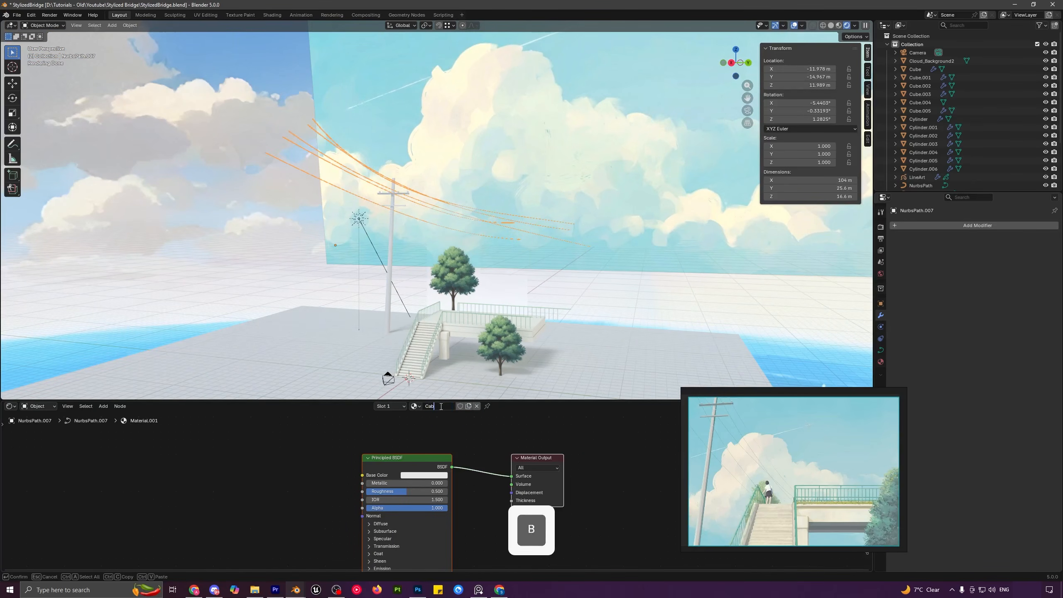
text(les)
key(Return)
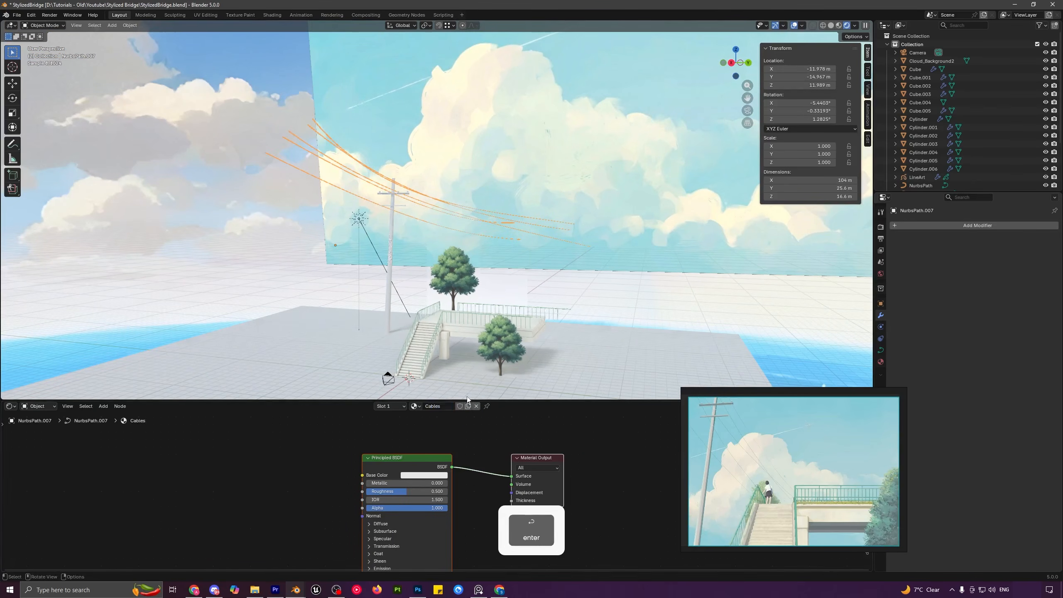
click(417, 476)
drag(469, 358, 468, 398)
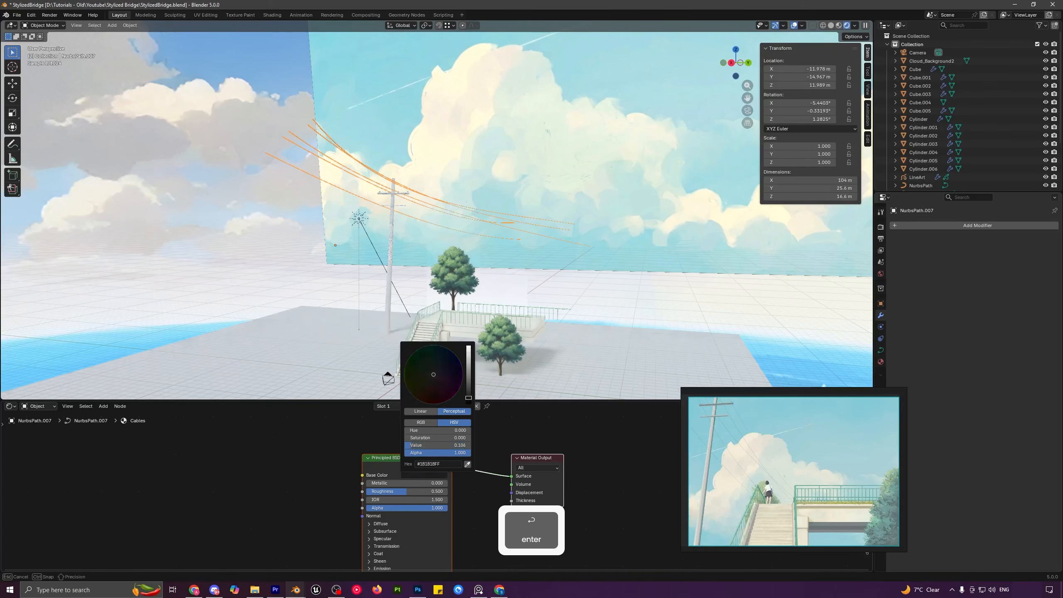
key(a)
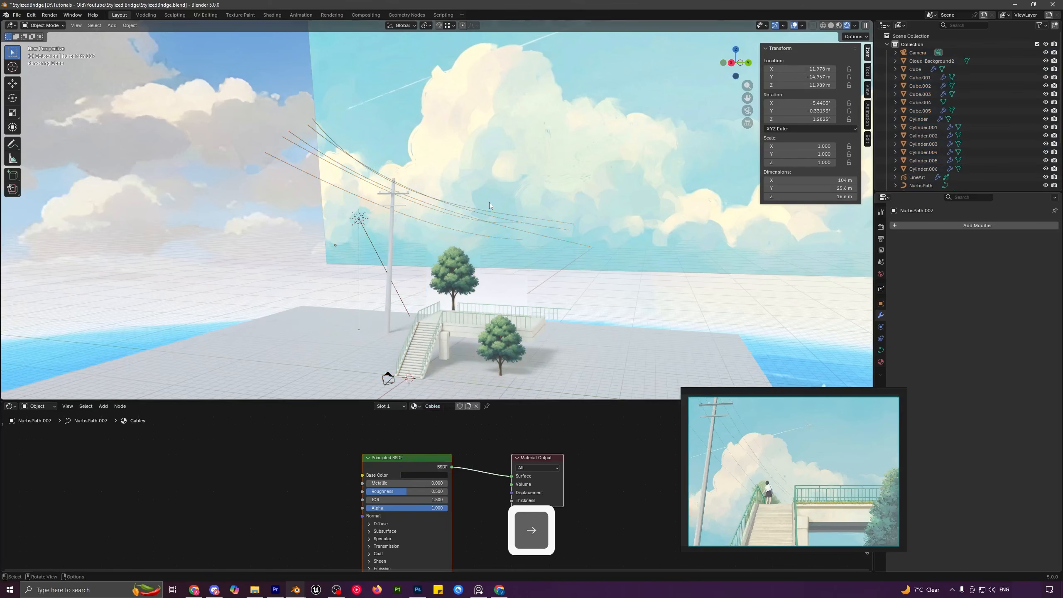
key(KP_0)
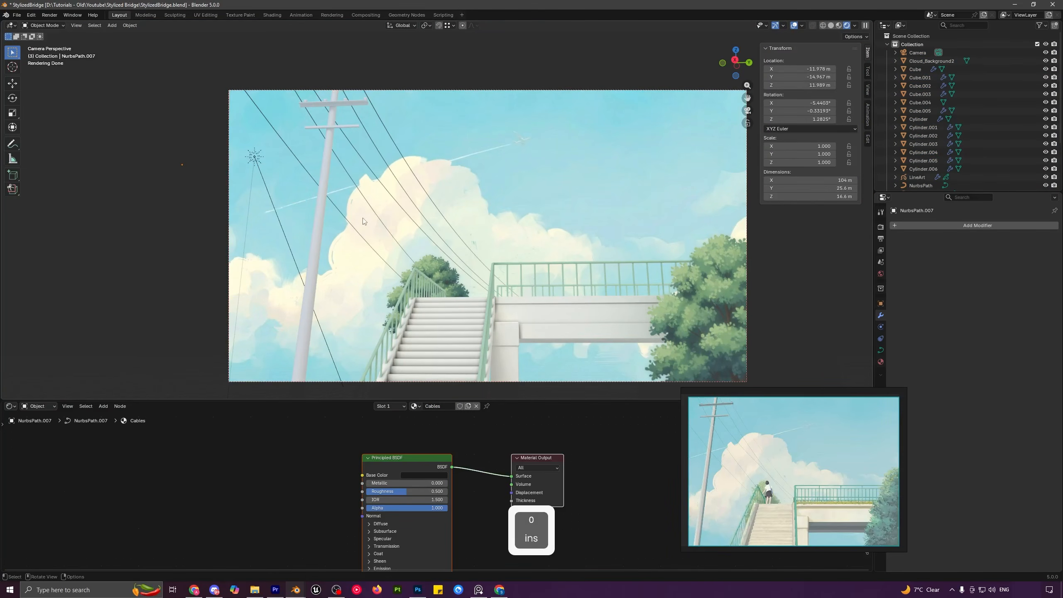
- Thin the joined power cables by reducing the curve's bevel depth slightly, and deselect everything
click(356, 189)
click(881, 350)
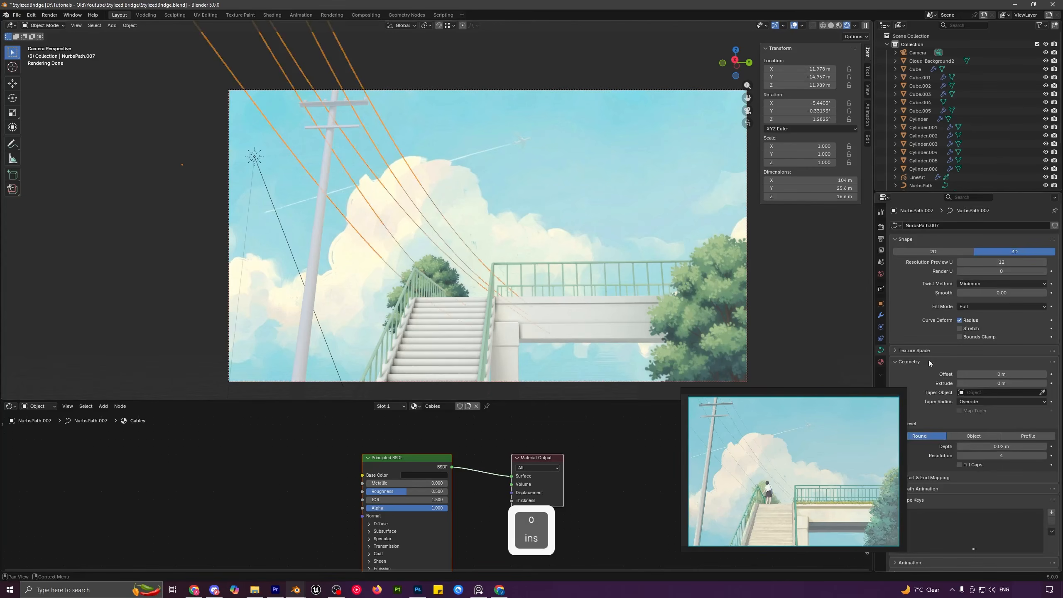
shift+drag(1003, 446, 995, 446)
click(517, 205)
key(a)
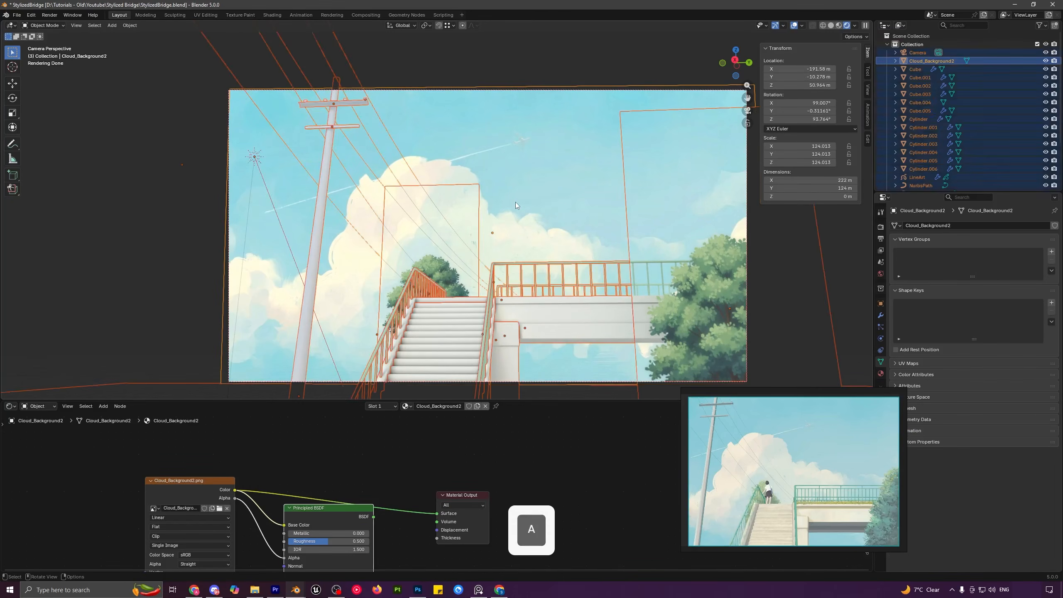
key(a)
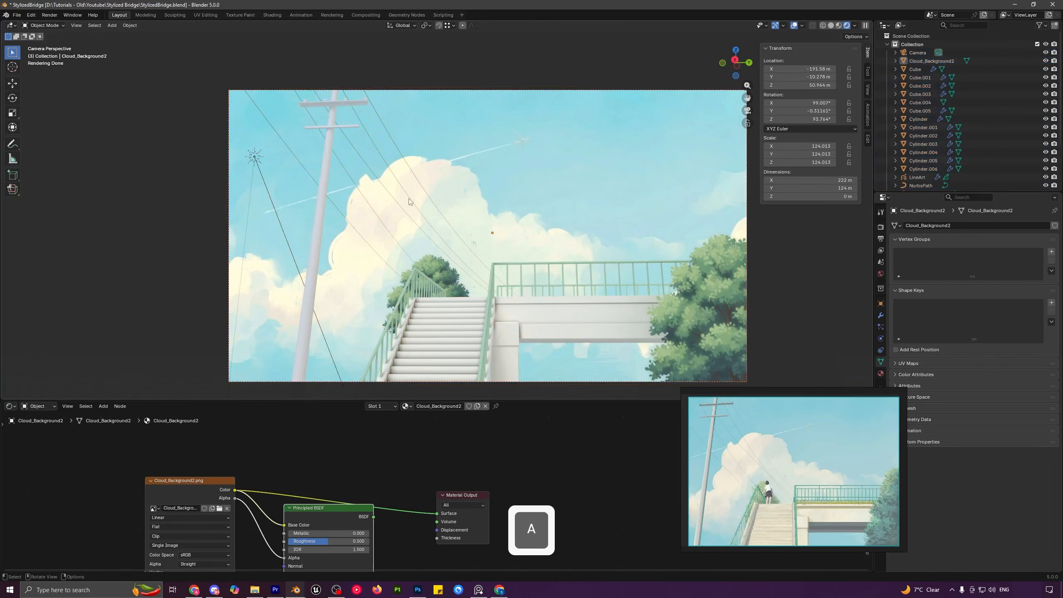
- Create a material named Metal on the utility pole
click(327, 176)
click(445, 406)
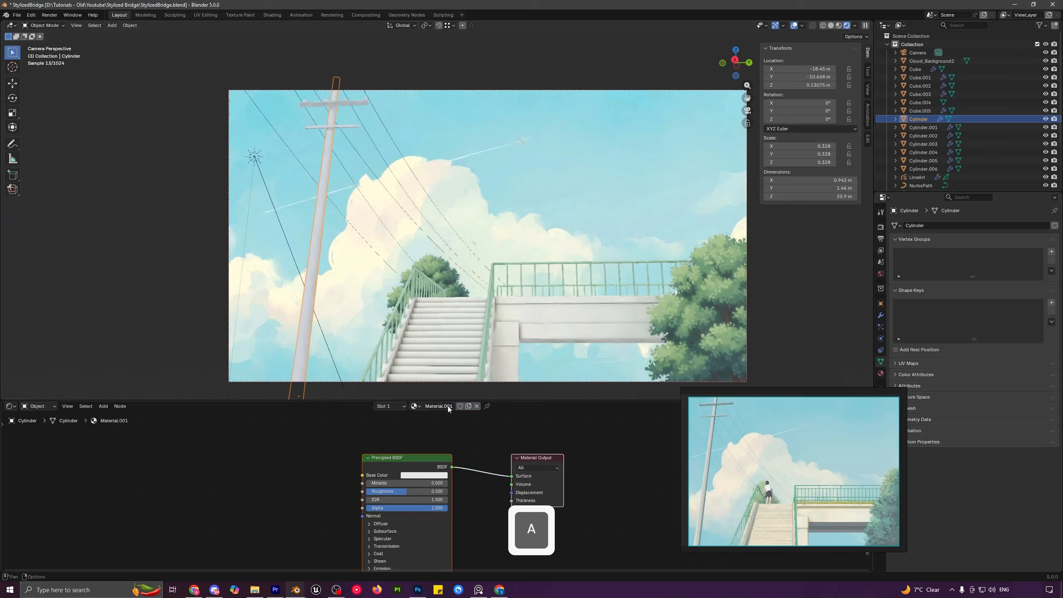
click(443, 406)
text(Metal)
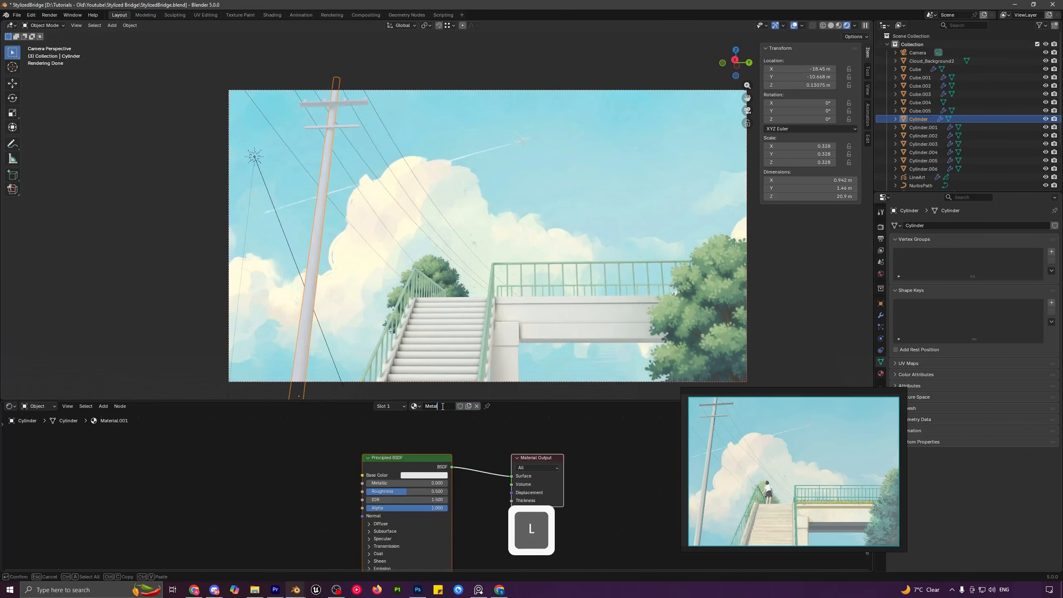
key(Return)
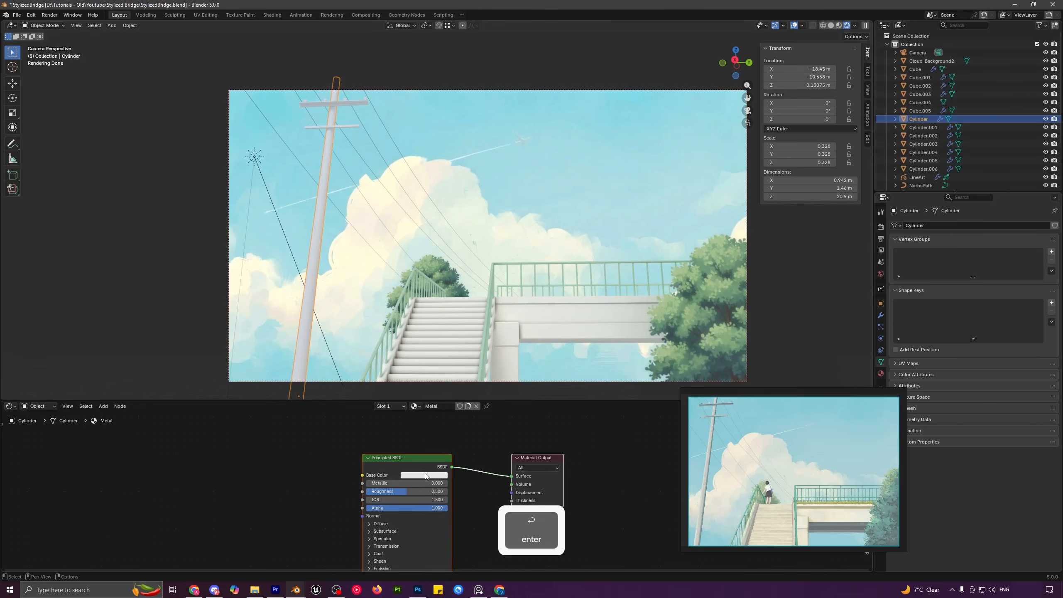
- Set the Metal material's metallic value to 1.000 and darken its base color to a light grey
click(424, 475)
drag(397, 483, 443, 483)
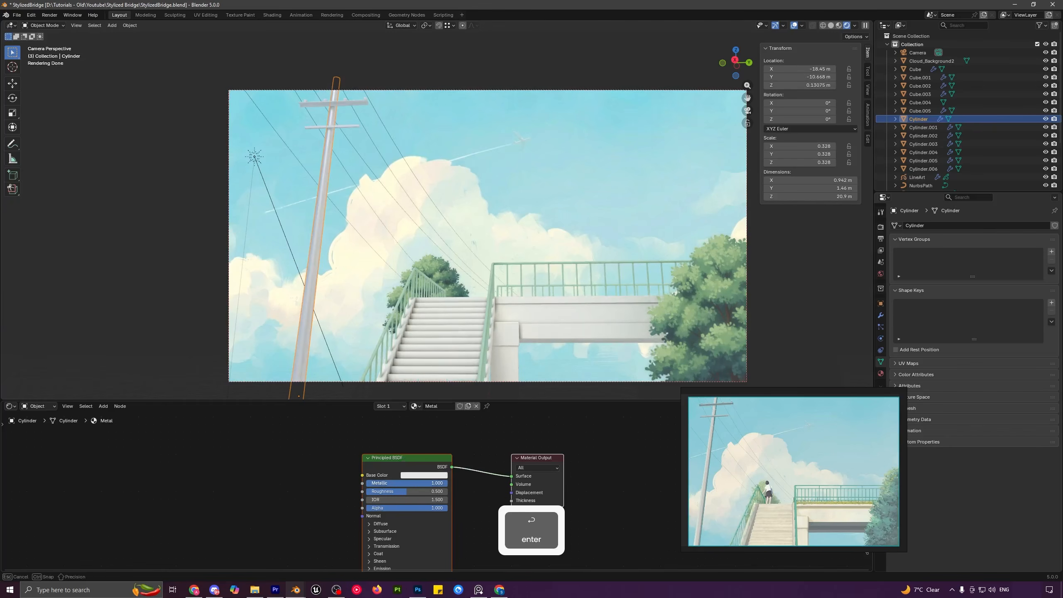
click(412, 475)
drag(468, 360, 467, 370)
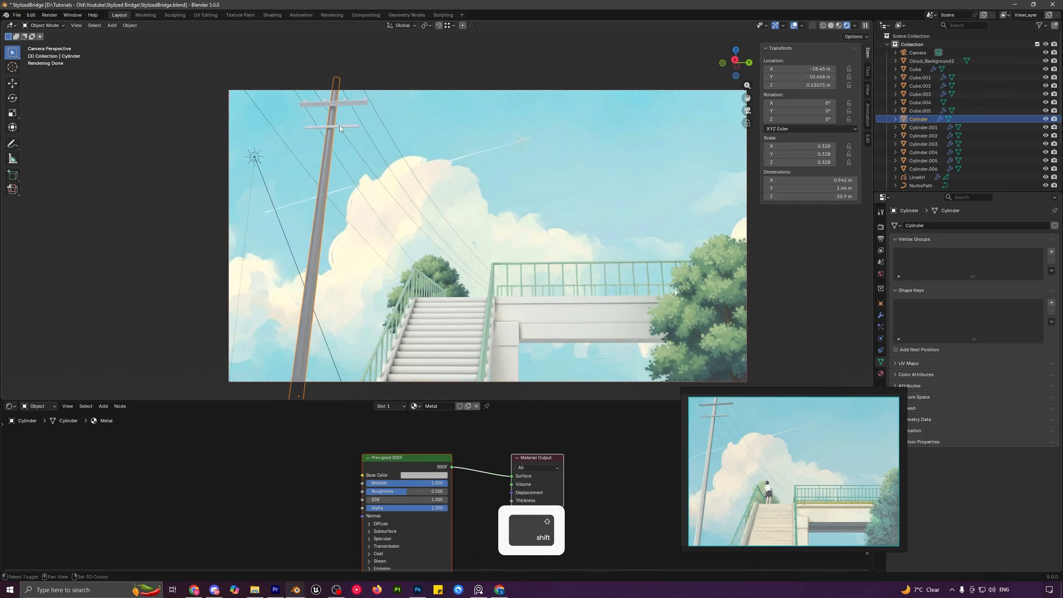
- Link the pole's Metal material to the two crossarms and the insulators at the top of the pole
shift+click(331, 127)
shift+click(358, 101)
shift+click(365, 98)
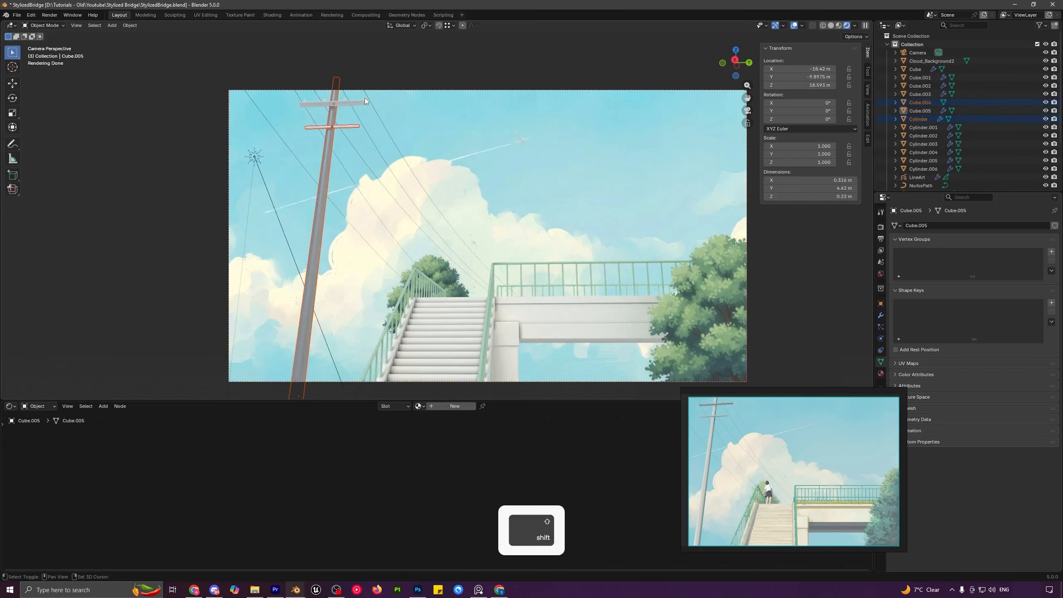
shift+click(364, 98)
shift+click(364, 97)
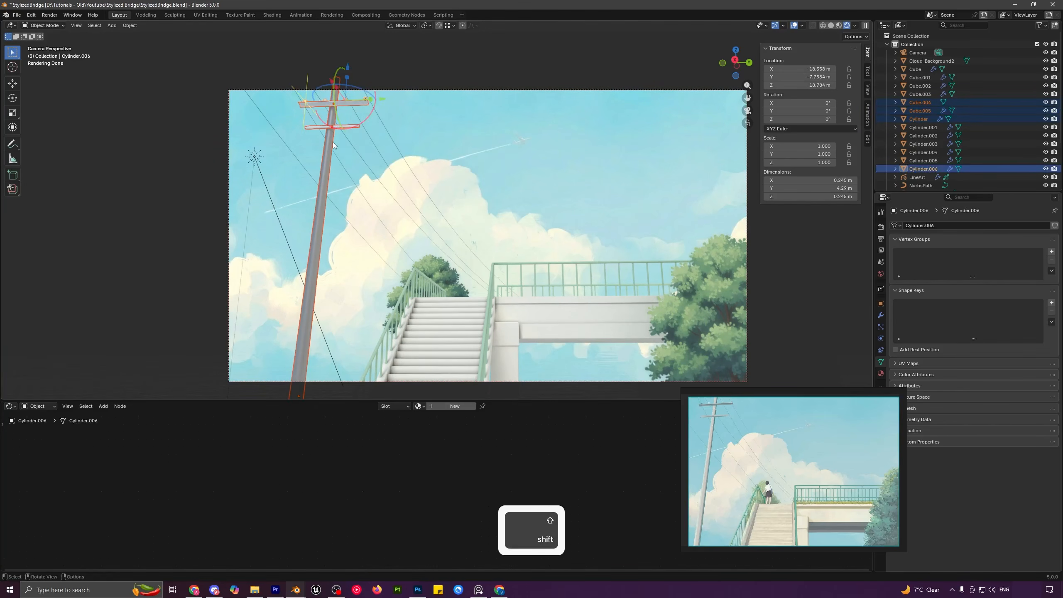
shift+click(327, 156)
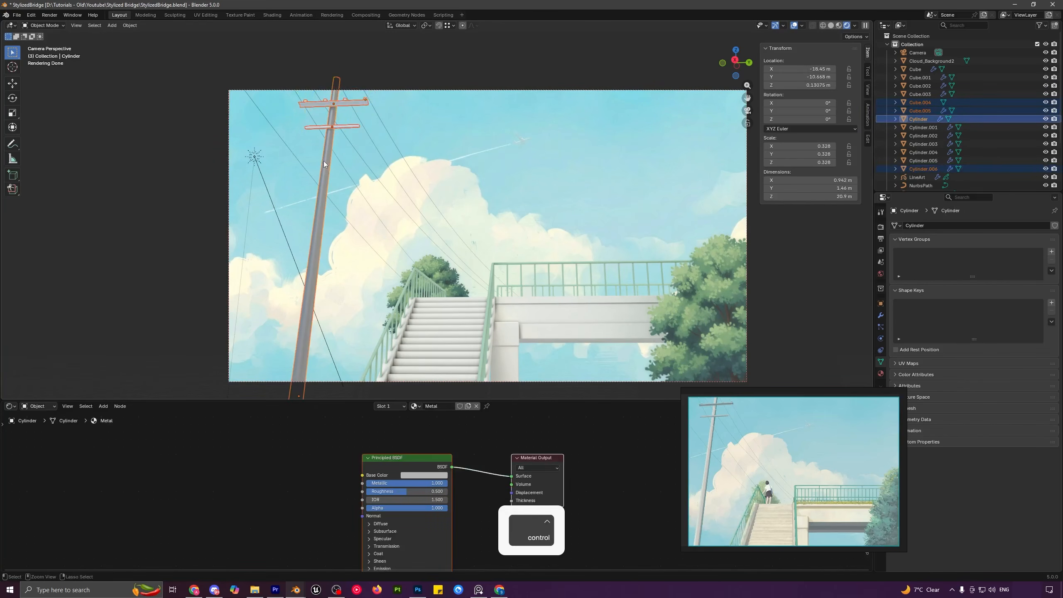
key(ctrl+l)
click(324, 161)
click(324, 161)
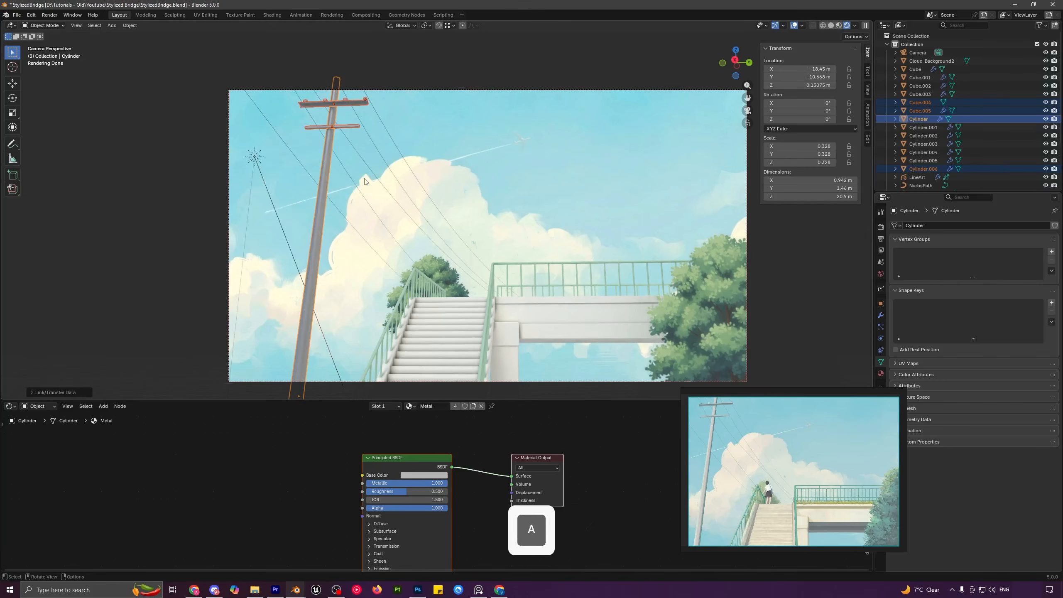
- Copy the Ambient Occlusion and Mix nodes from the Stairs material into Metal, and connect the Mix result to the base color
click(235, 459)
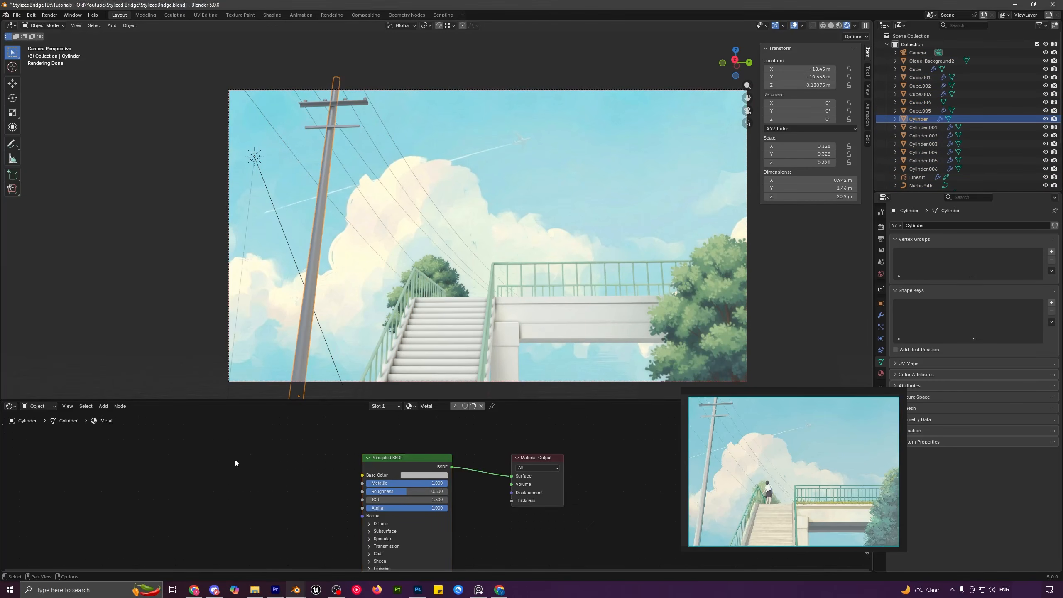
key(shift+a)
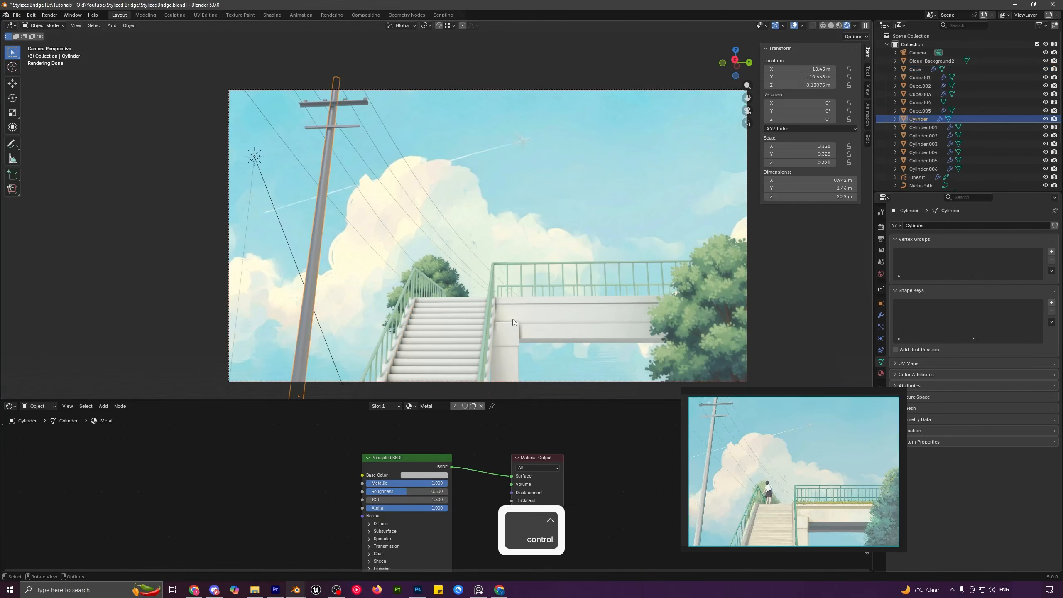
click(435, 322)
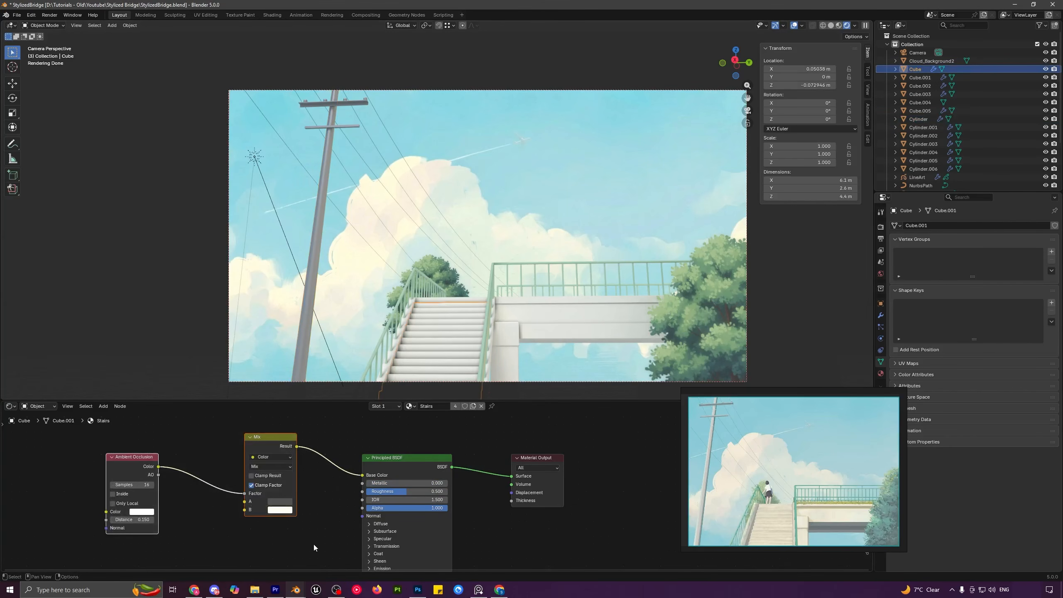
key(ctrl+c)
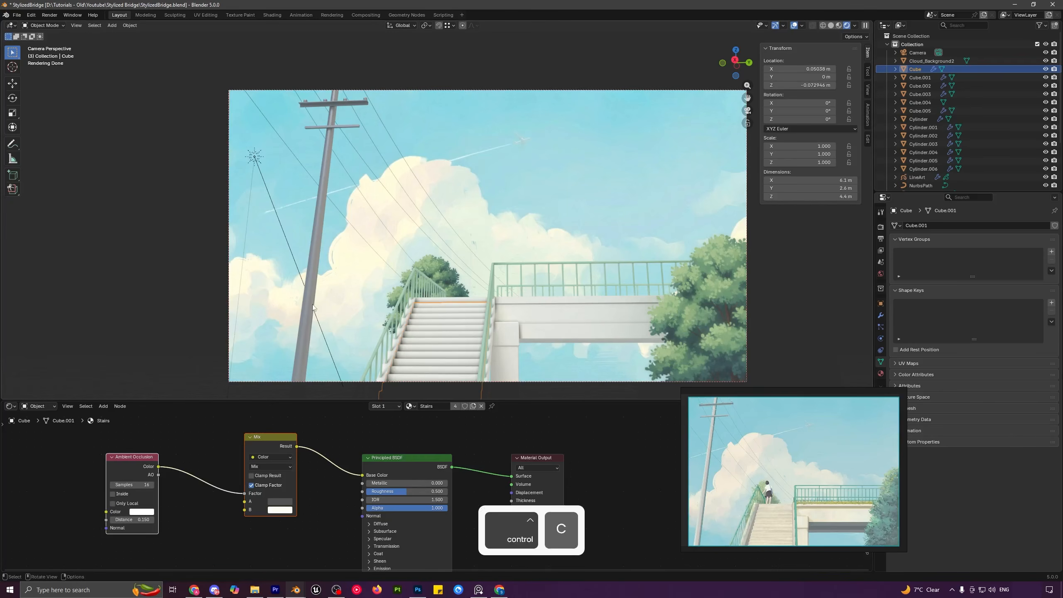
click(307, 271)
key(ctrl+v)
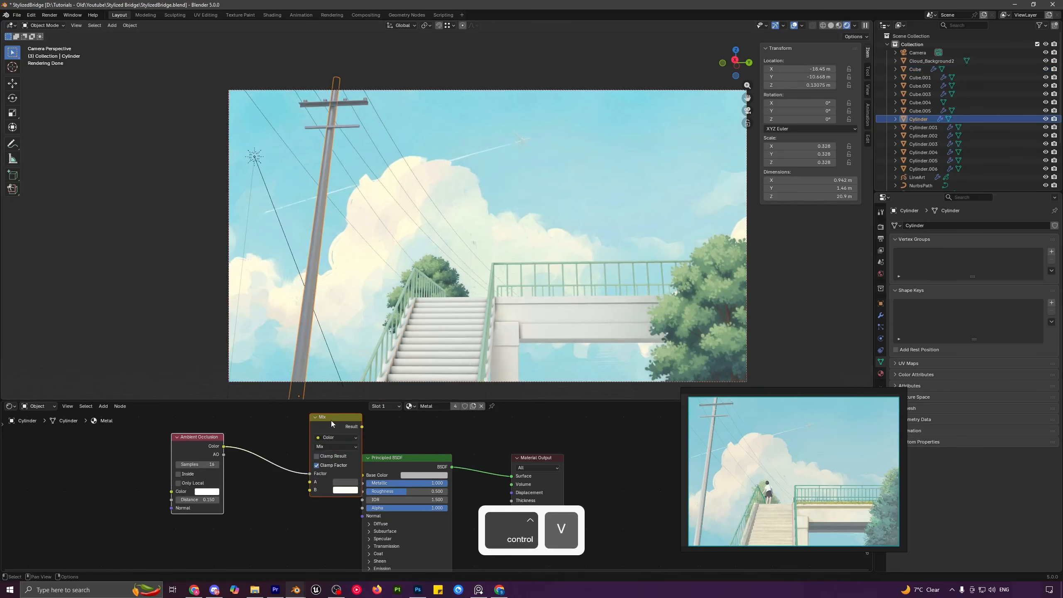
drag(331, 427, 363, 475)
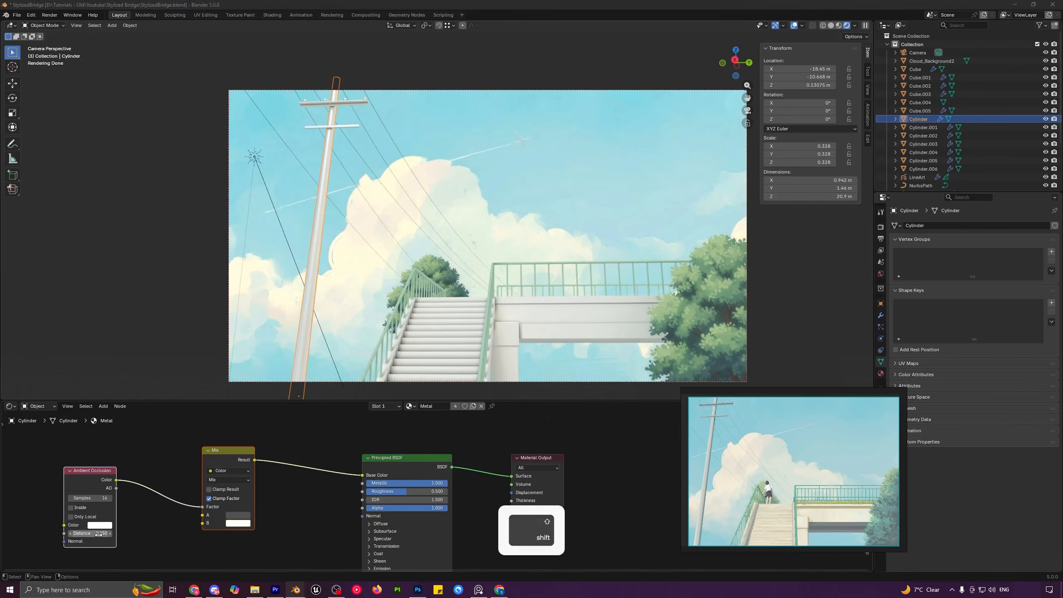
- Set the Metal material's Ambient Occlusion distance to 0.000 and its roughness to 0.827
mouse_move(101, 533)
shift+mouse_down()
mouse_move(89, 533)
mouse_move(92, 544)
mouse_move(104, 533)
shift+mouse_up()
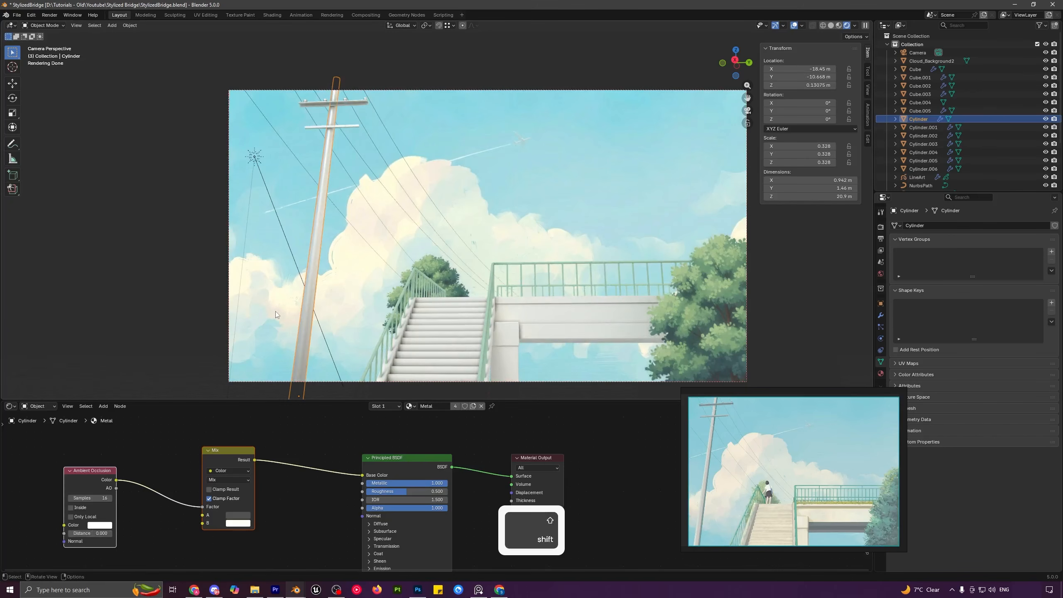
click(275, 311)
key(a)
key(a)
middle_drag(319, 499, 333, 454)
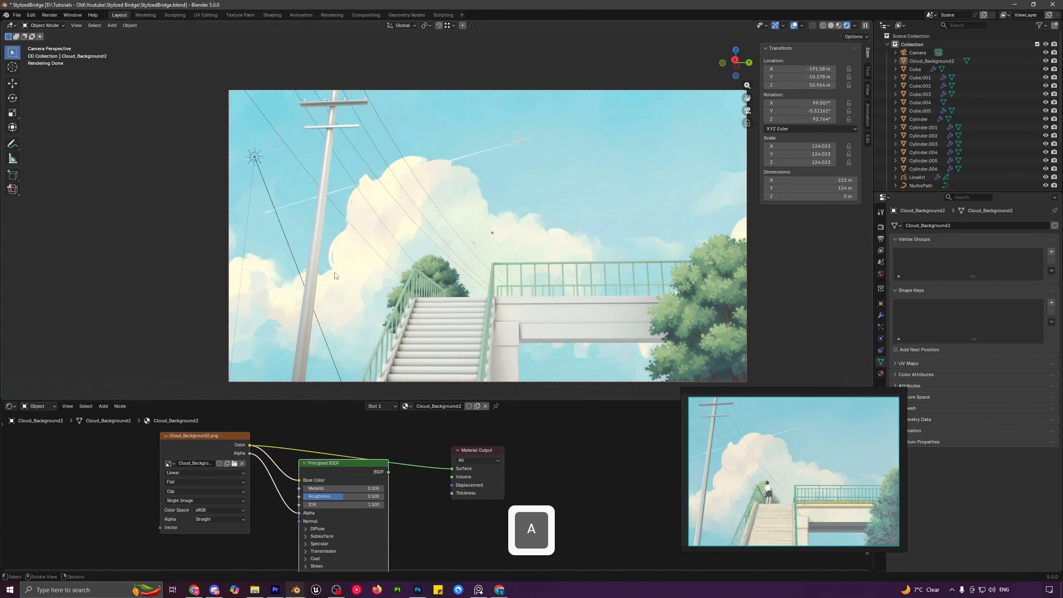
click(315, 258)
drag(413, 494, 439, 494)
- Desaturate the Metal Mix node's B color to a neutral near-white and lighten its dark A color to a mid grey
click(238, 524)
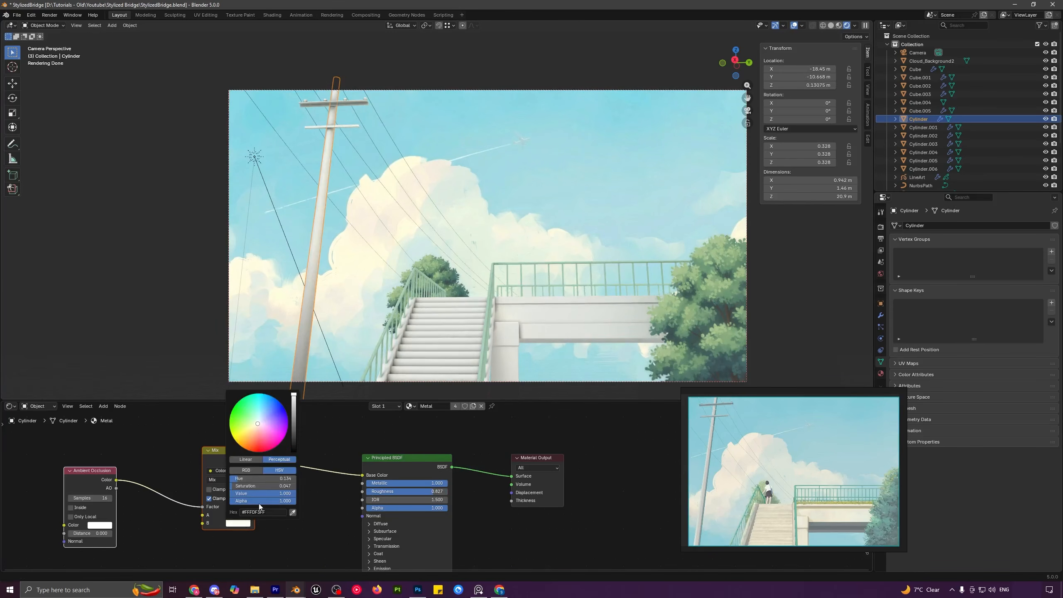
mouse_move(289, 486)
mouse_down()
mouse_move(268, 486)
mouse_move(288, 494)
mouse_up()
click(236, 523)
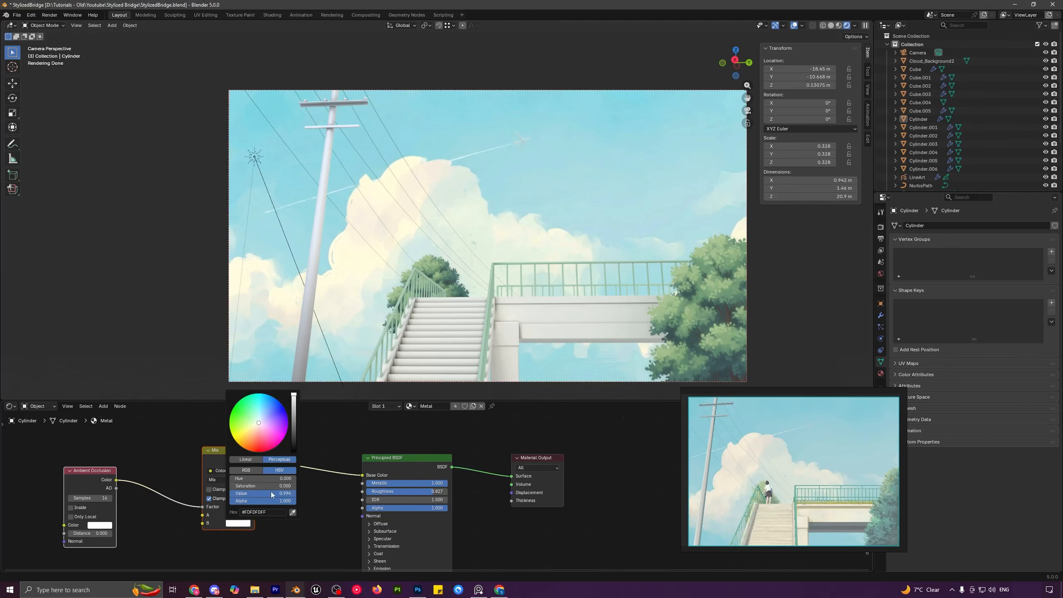
click(237, 525)
mouse_move(276, 493)
mouse_down()
mouse_move(263, 493)
mouse_move(285, 493)
mouse_up()
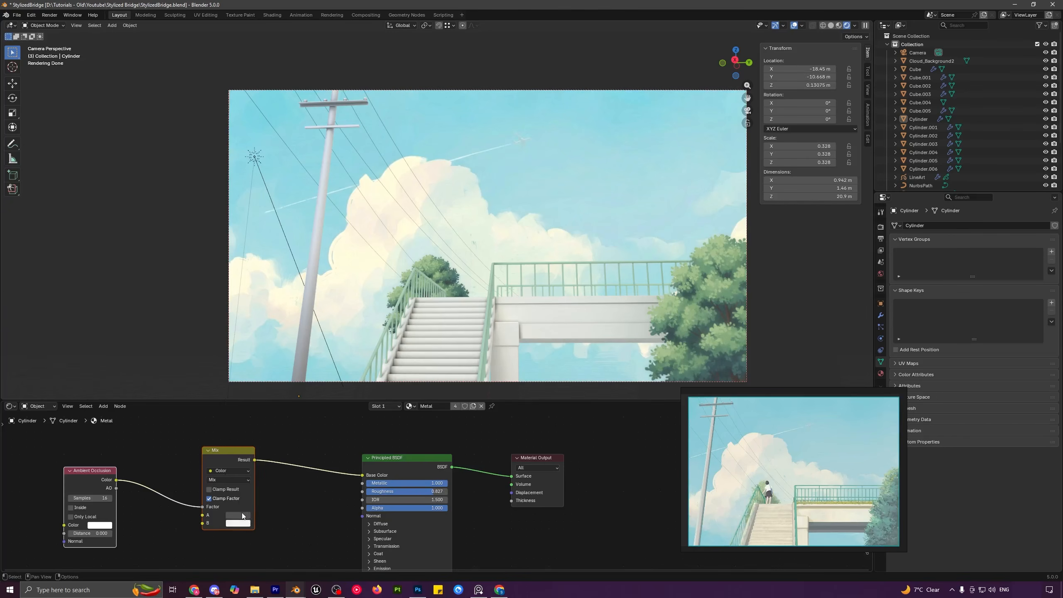
click(243, 515)
mouse_move(295, 426)
mouse_down()
mouse_move(295, 398)
mouse_move(295, 439)
mouse_move(295, 406)
mouse_move(295, 420)
mouse_up()
- Render the camera view into render slot 2, keeping the previous render in slot 1
scroll(410, 211, down, 2)
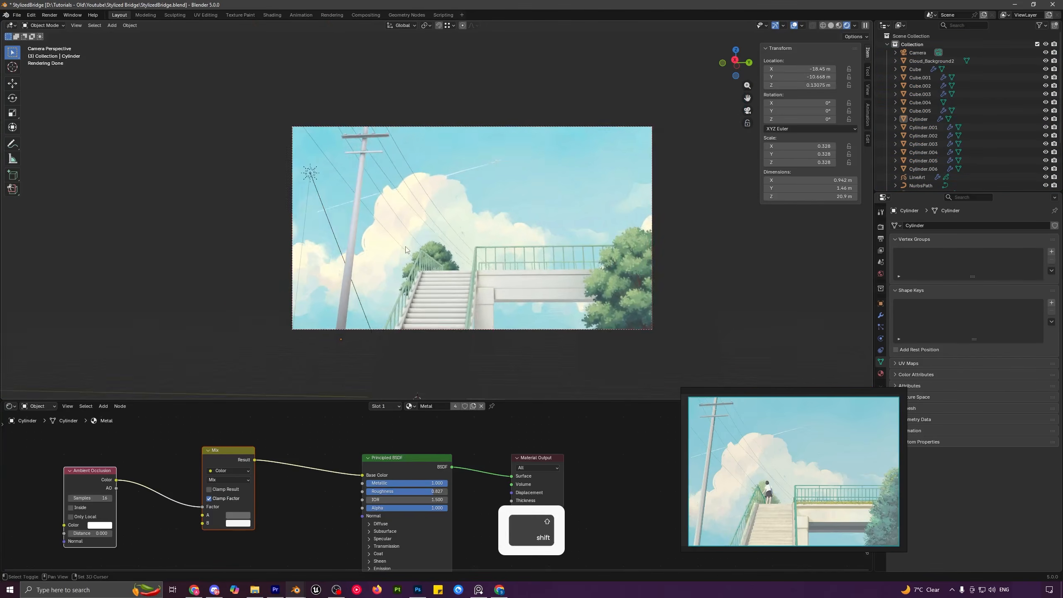
shift+middle_drag(409, 211, 339, 231)
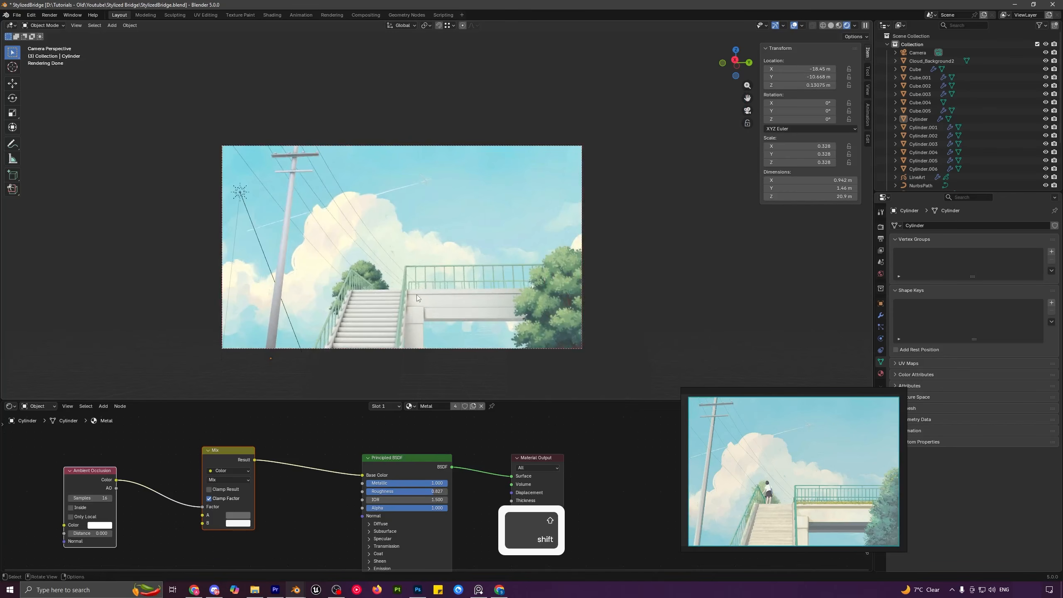
key(F11)
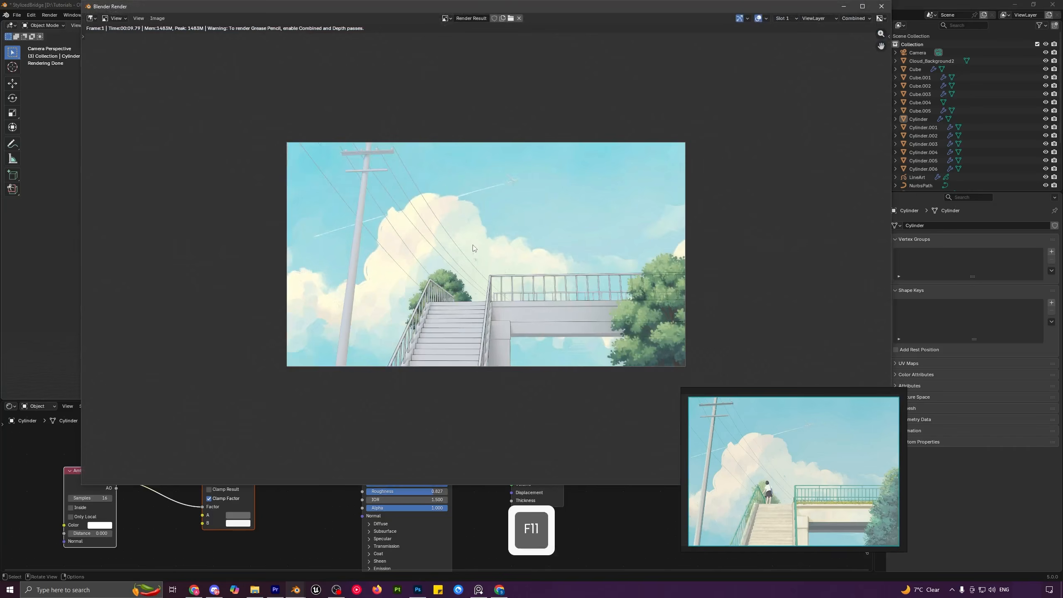
key(j)
key(F12)
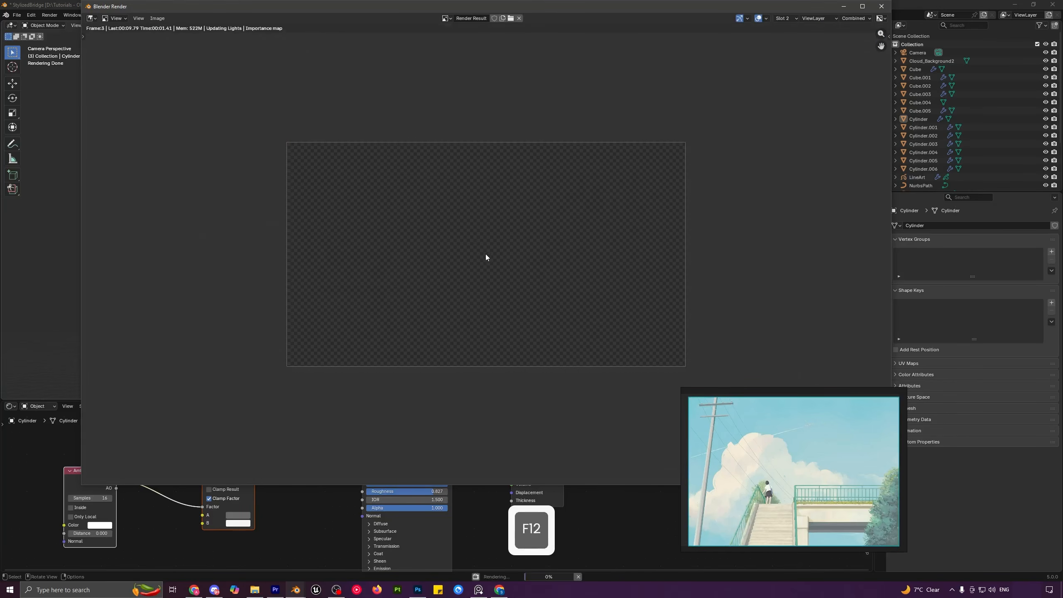
- Compare the new textured render in slot 2 with the earlier render in slot 1
key(j)
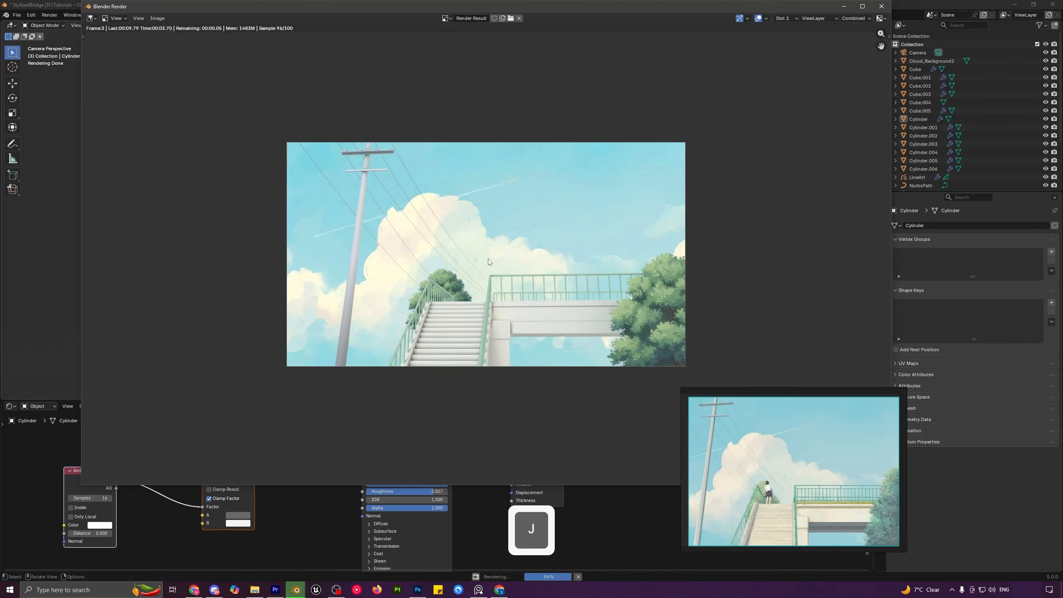
key(j)
key(j)
scroll(505, 309, up, 1)
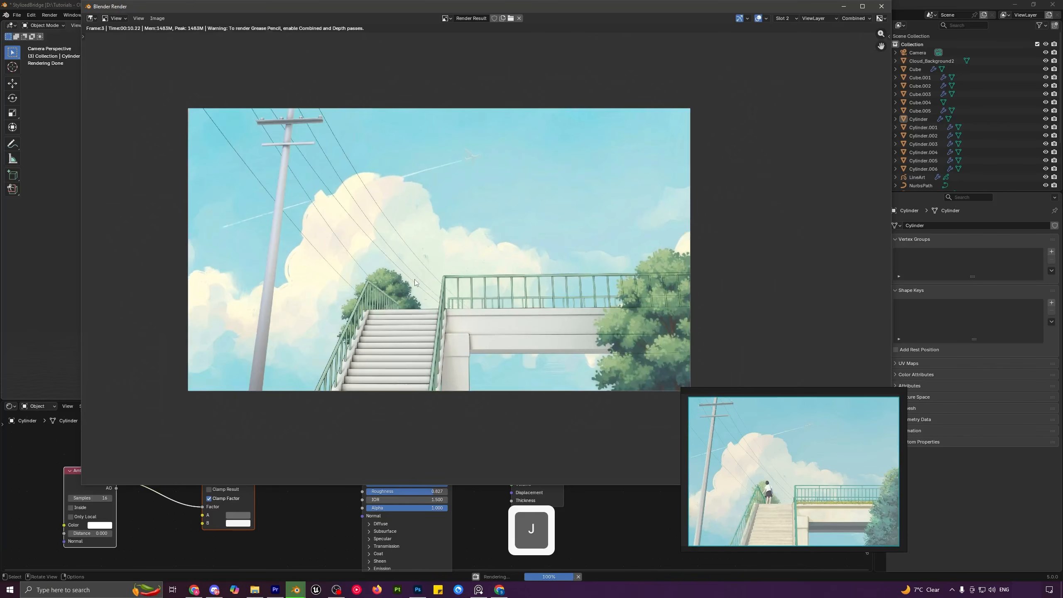
scroll(414, 279, down, 1)
key(j)
key(j)
key(j)
key(j)
key(j)
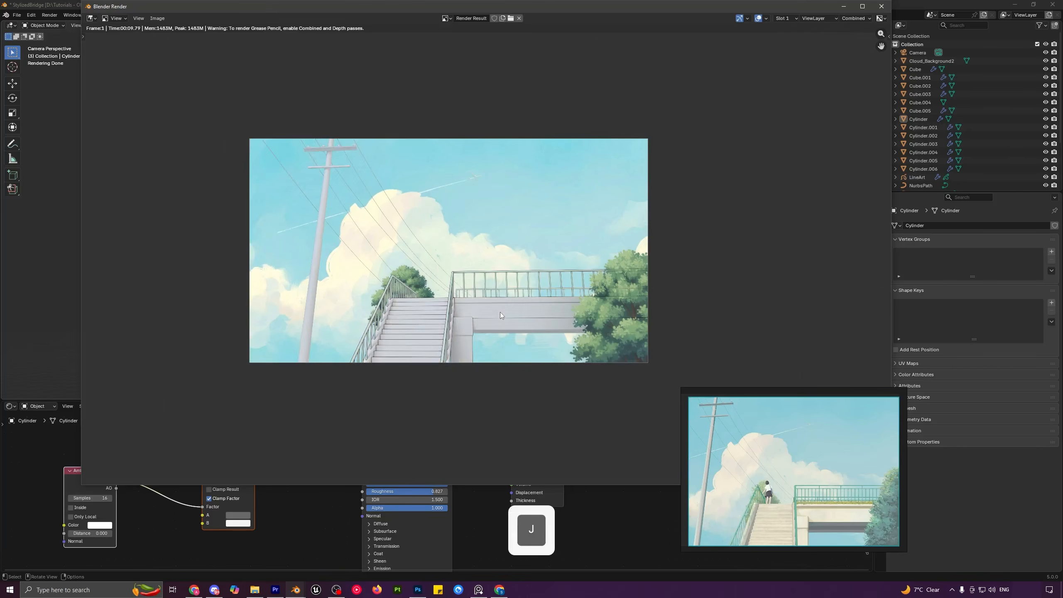
key(j)
key(j)
key(j)
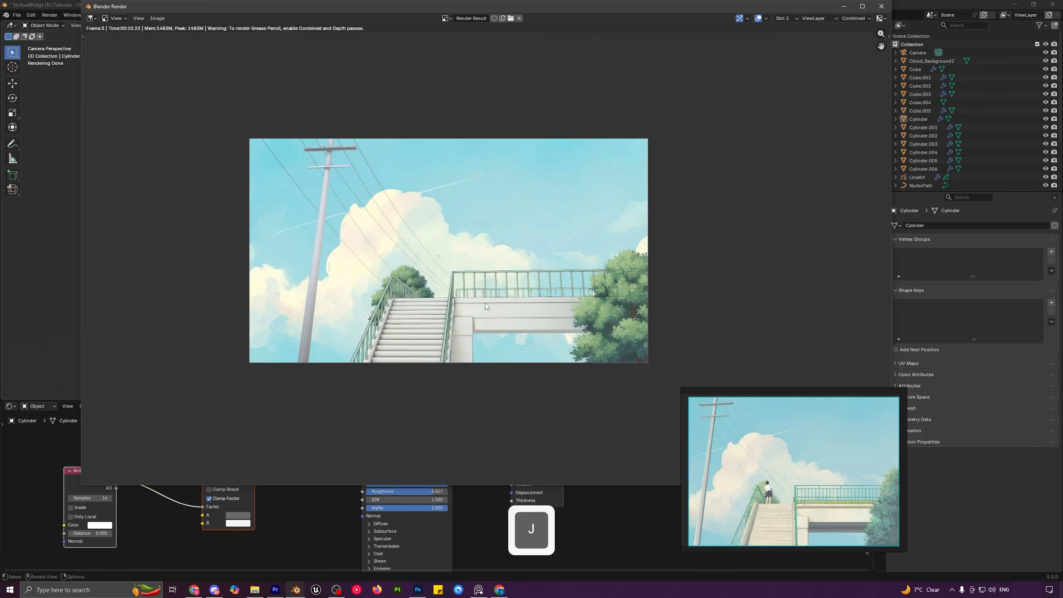
- Examine the utility pole, cables, stairs and railings up close in the render, checking them against the earlier render
scroll(393, 238, down, 1)
middle_drag(393, 238, 378, 199)
scroll(423, 266, up, 2)
scroll(423, 266, up, 2)
scroll(380, 213, up, 1)
scroll(384, 243, down, 2)
middle_drag(386, 260, 436, 302)
scroll(417, 282, down, 1)
key(j)
key(j)
scroll(315, 216, up, 2)
scroll(442, 354, down, 1)
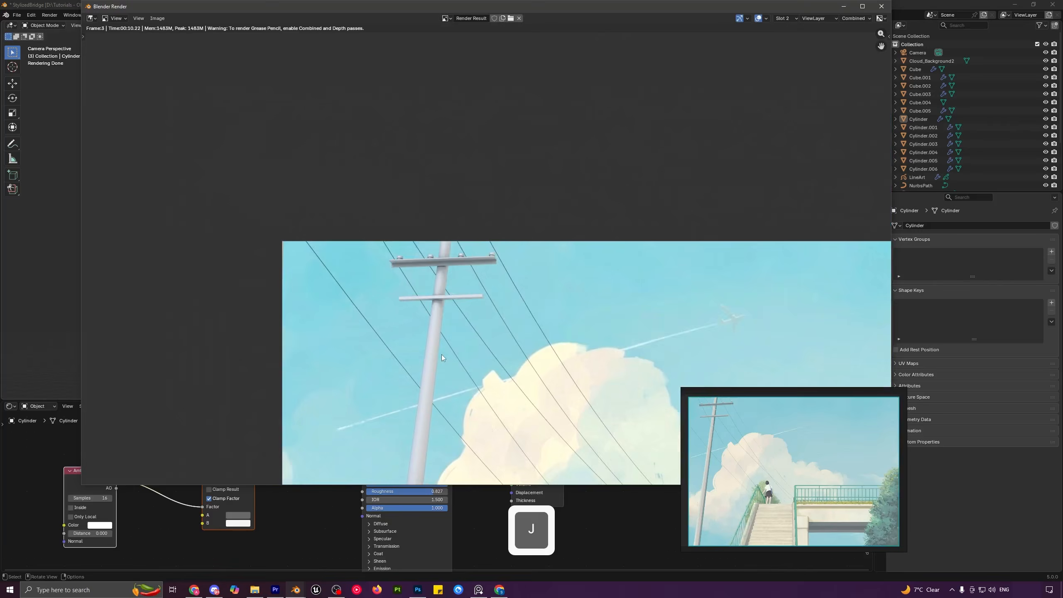
scroll(410, 345, up, 5)
scroll(410, 339, down, 3)
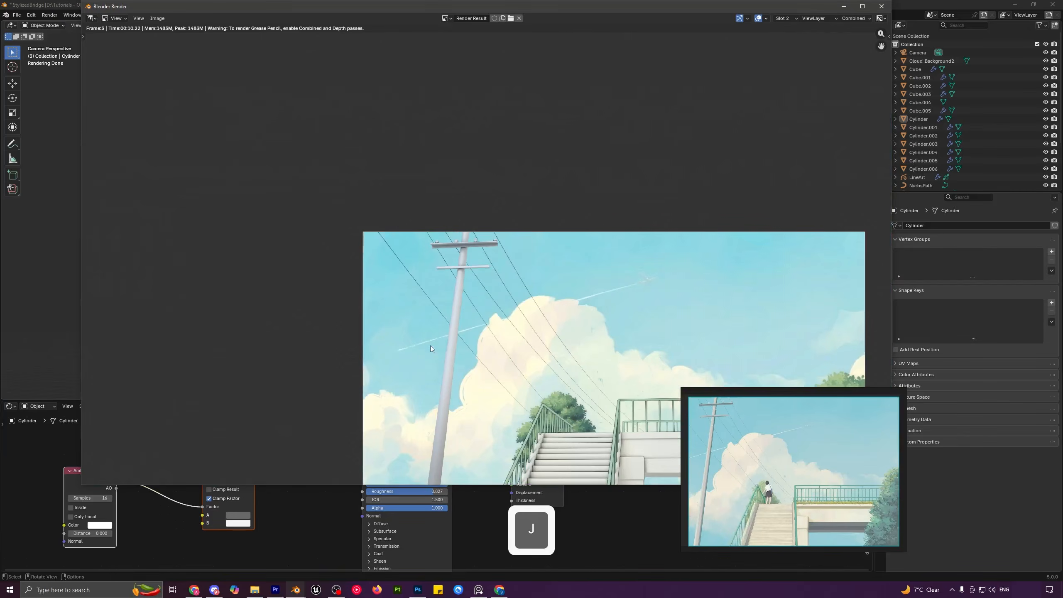
scroll(435, 302, up, 3)
key(j)
key(j)
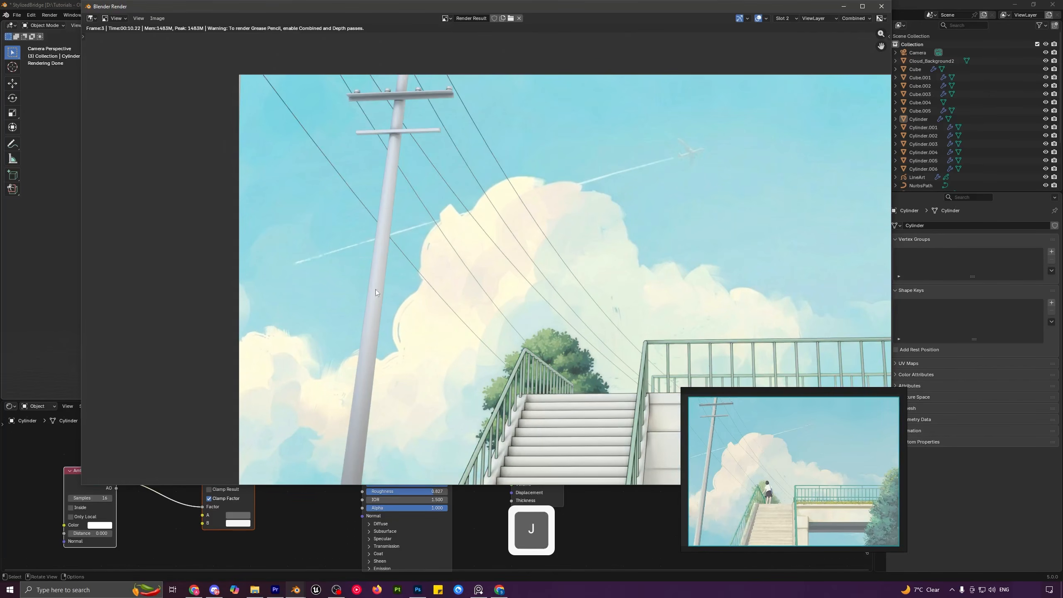
scroll(375, 217, down, 2)
middle_drag(533, 275, 433, 258)
scroll(449, 269, down, 1)
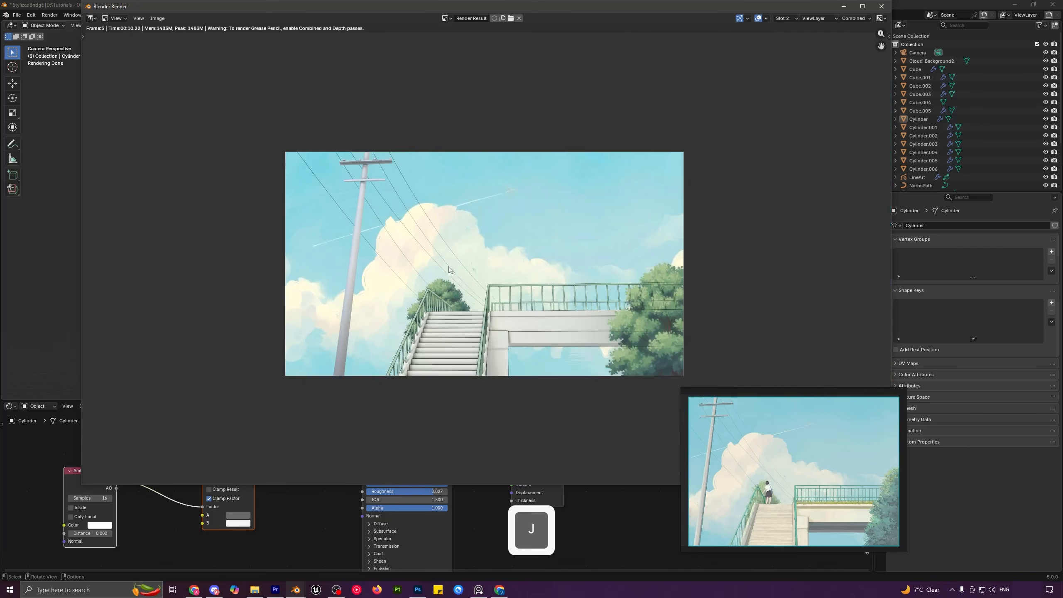
- Close the render and show the camera view in solid shading with X-ray so the background reference shows through the models
click(880, 7)
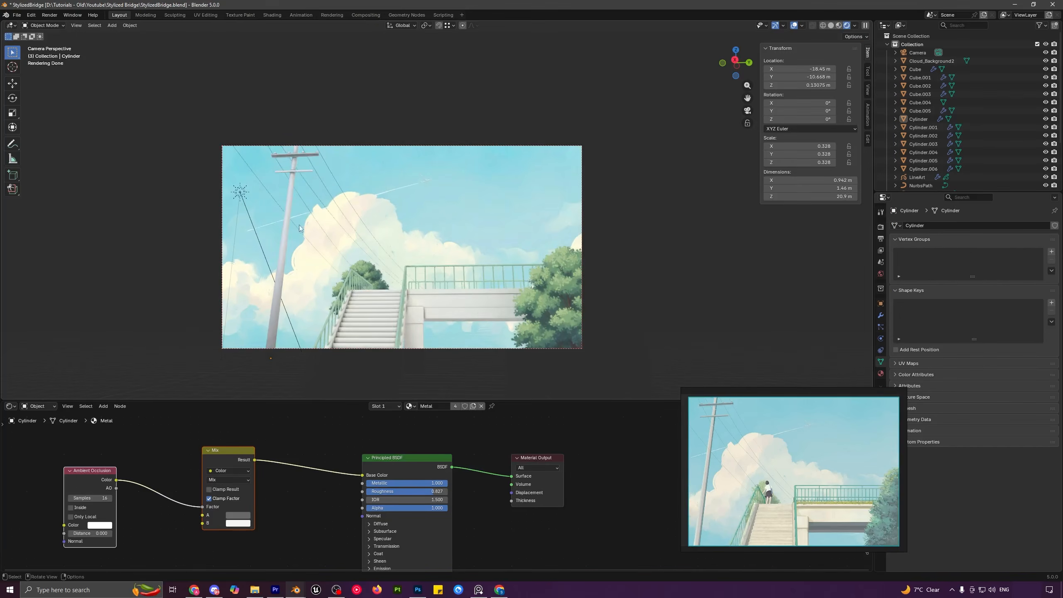
click(831, 26)
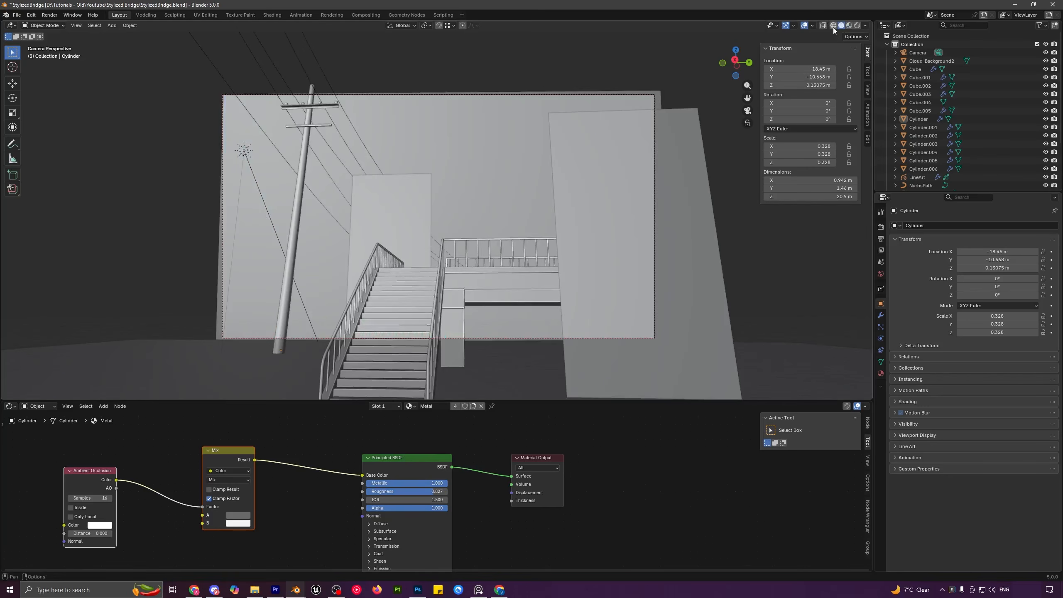
click(654, 226)
click(881, 339)
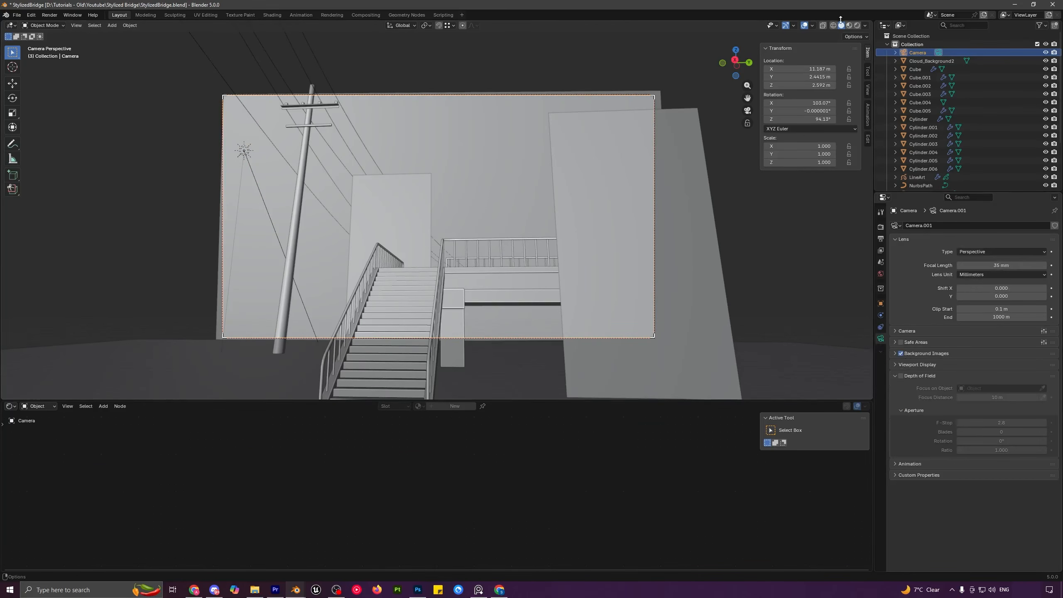
click(822, 26)
- Select the utility pole with its crossarms and insulators and move them together in top view to beside the foot of the stairs
middle_drag(365, 149, 414, 204)
scroll(360, 155, down, 5)
scroll(338, 212, up, 3)
click(321, 202)
middle_drag(321, 203, 407, 230)
shift+click(357, 148)
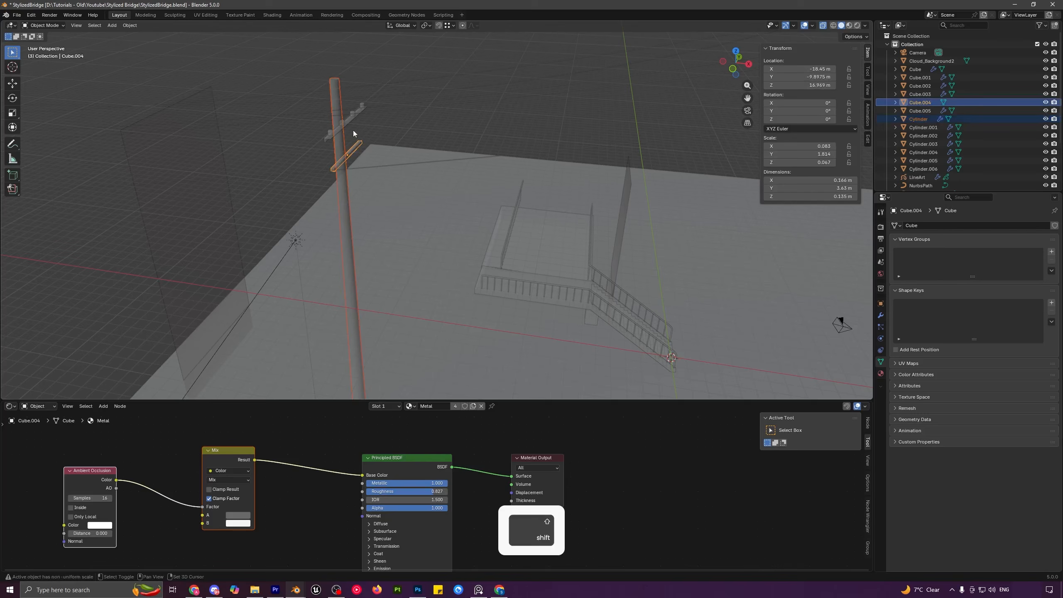
shift+click(343, 125)
shift+click(343, 122)
scroll(489, 166, down, 3)
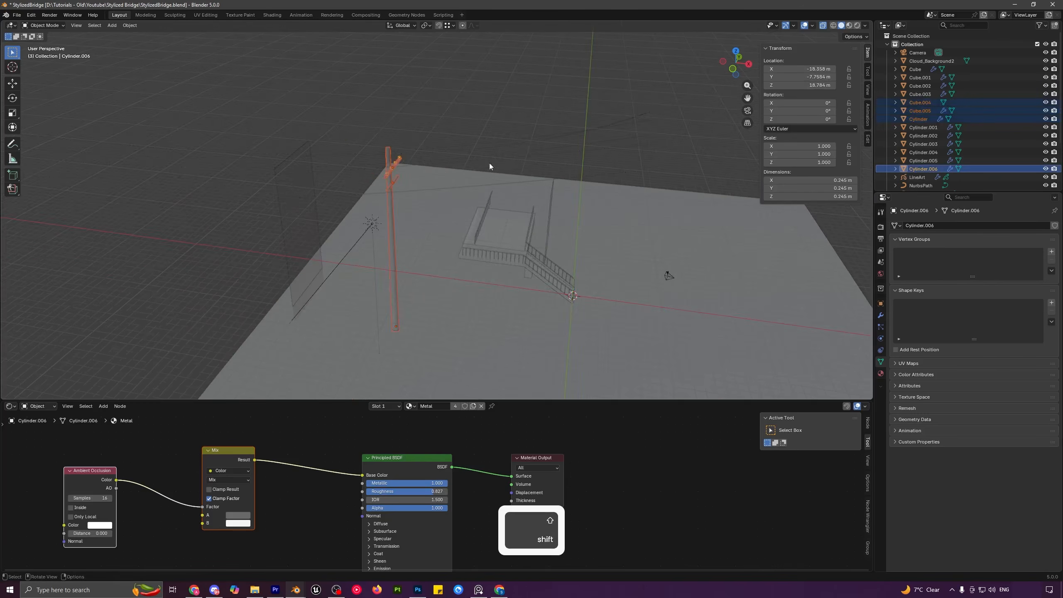
scroll(510, 169, down, 3)
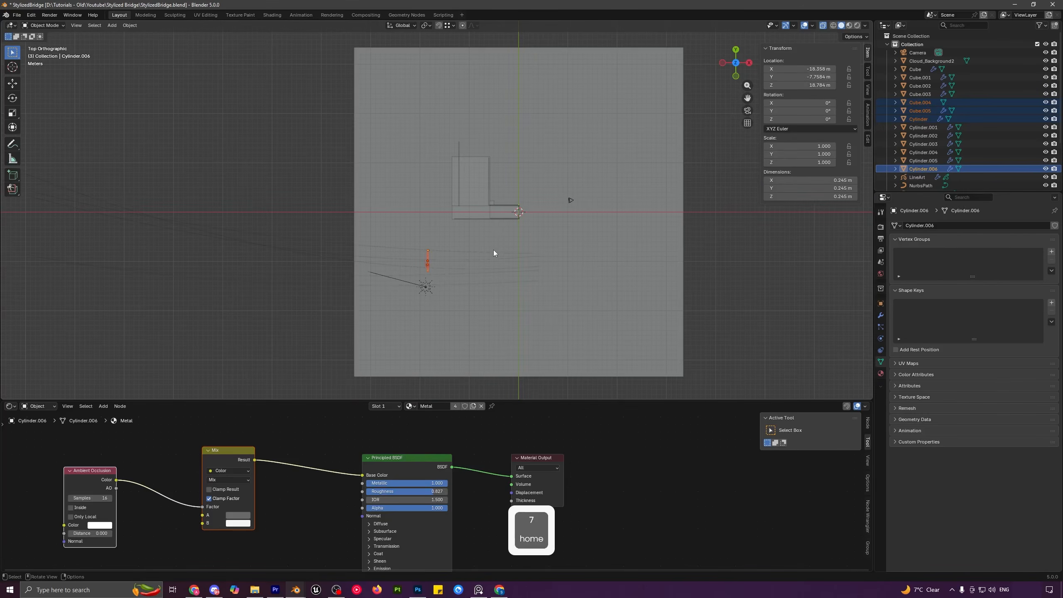
key(g)
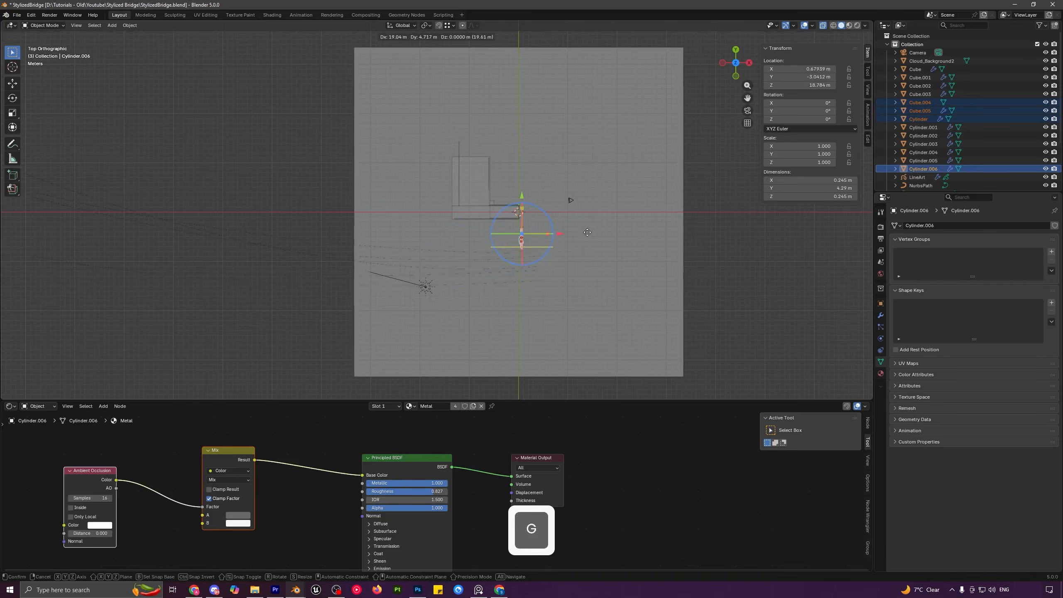
click(584, 228)
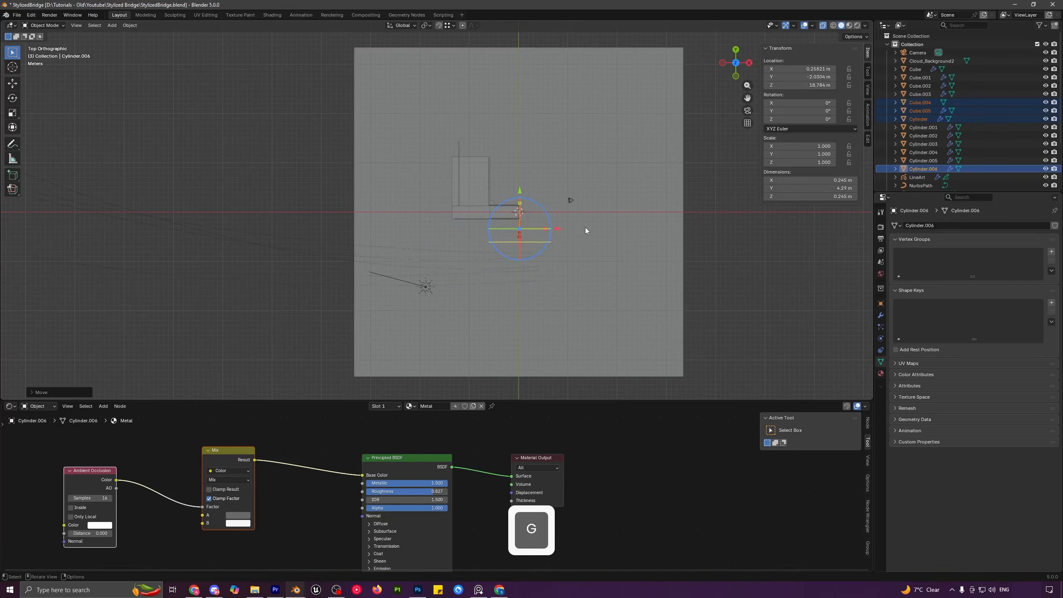
- Scale the pole assembly down and reposition it in camera view to match the utility pole in the reference image
key(KP_0)
key(s)
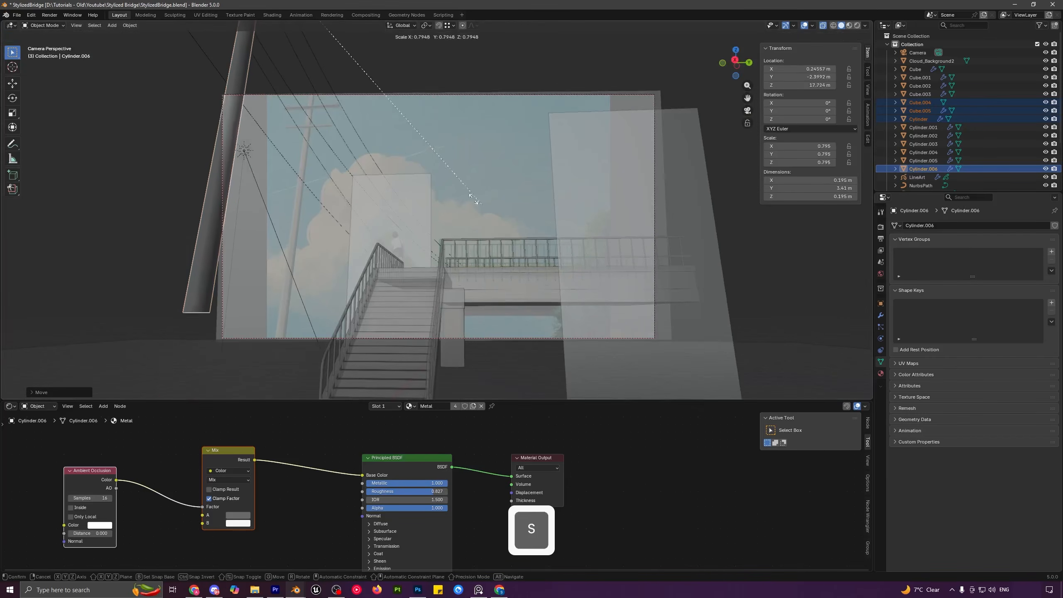
click(408, 136)
key(g)
click(456, 290)
key(s)
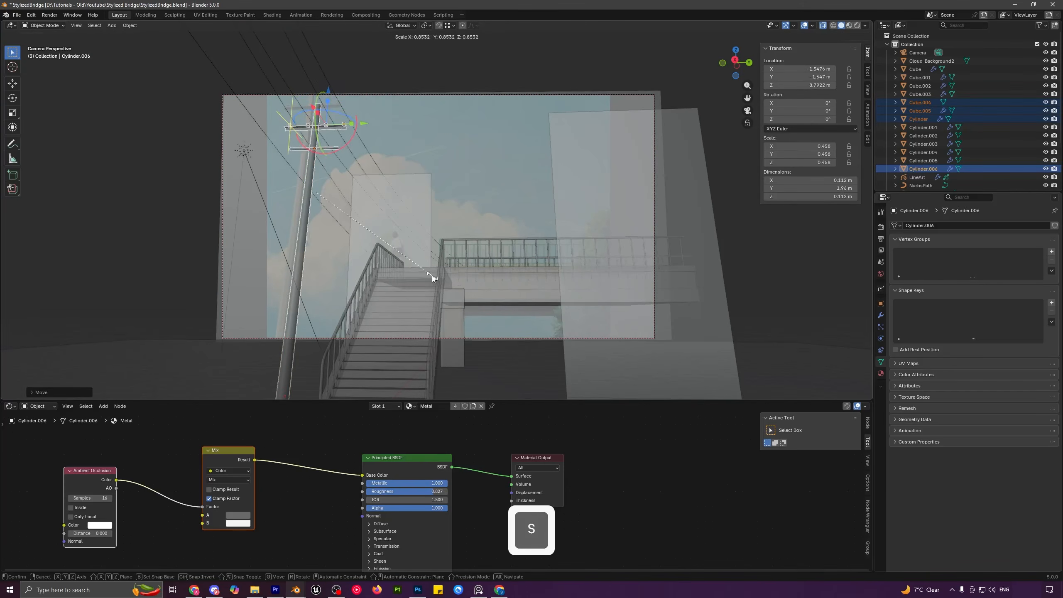
click(432, 276)
key(g)
click(420, 246)
key(s)
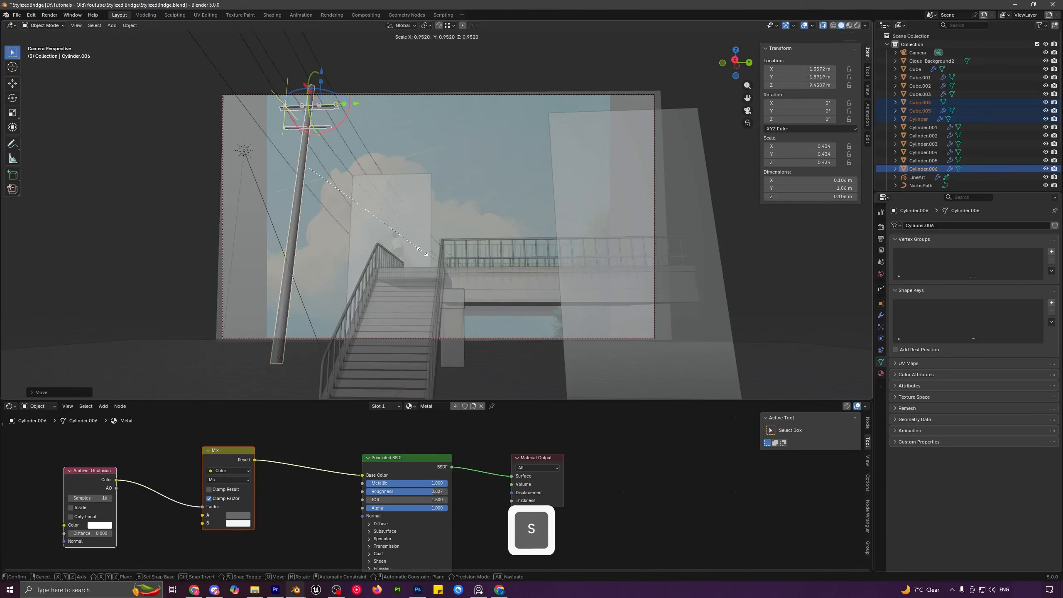
click(414, 253)
- Fine-tune the pole assembly's position over the reference pole, using wireframe shading to align the pole and crossarms
key(g)
key(shift)
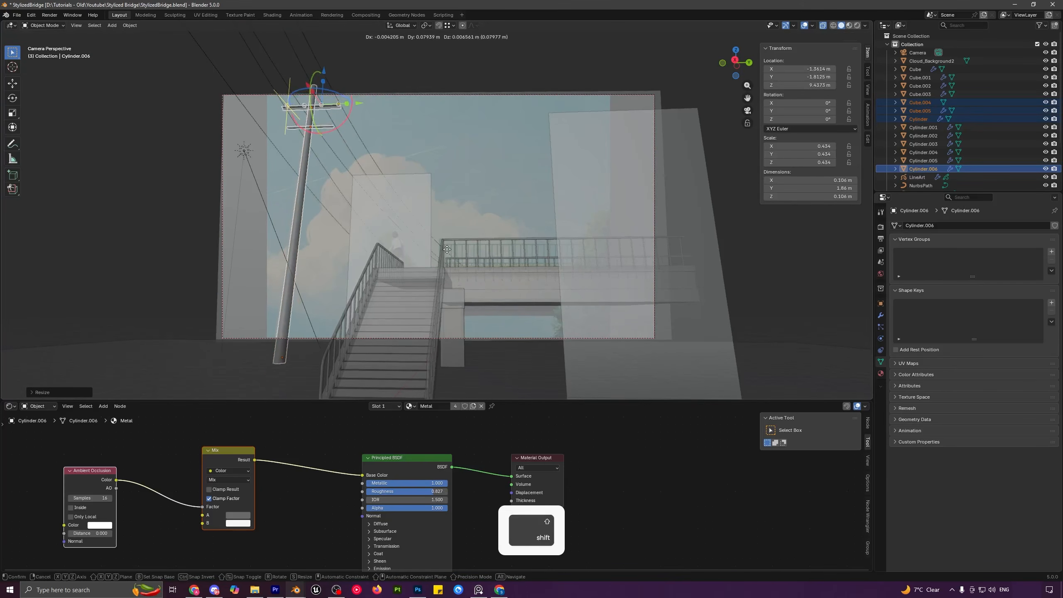
click(440, 251)
shift+middle_drag(438, 255, 464, 255)
key(g)
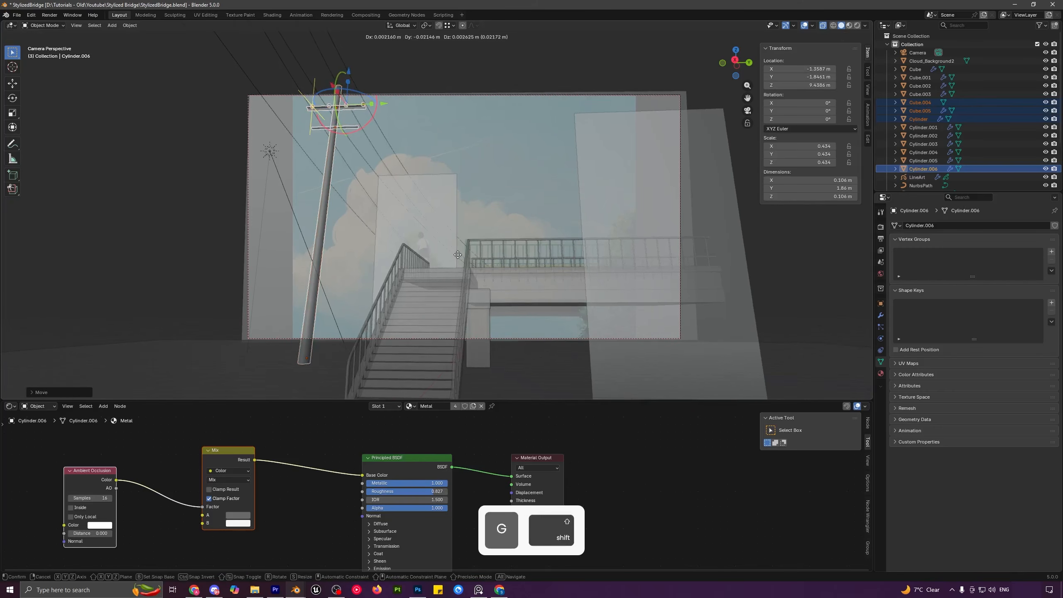
click(456, 255)
click(831, 26)
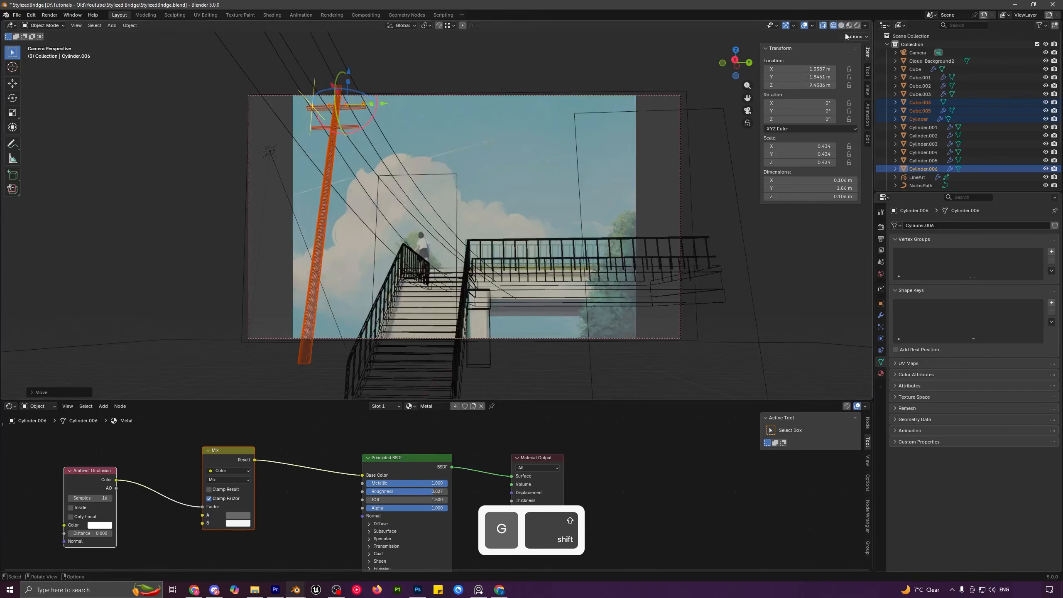
scroll(387, 222, up, 4)
key(g)
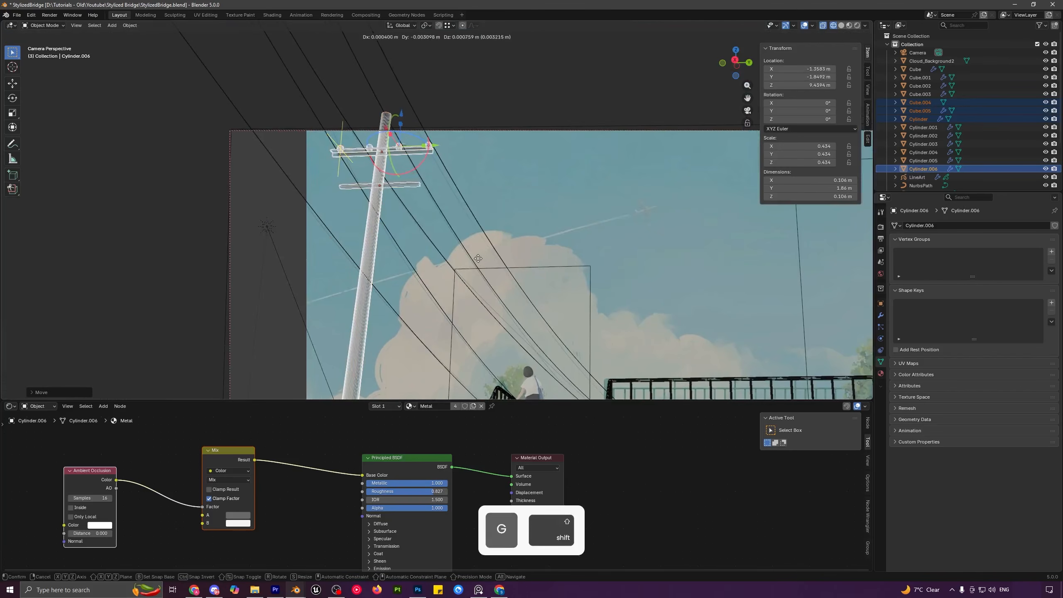
click(480, 259)
- Deselect everything, return the viewport to solid shading, and render the camera view into render slot 2
key(a)
key(a)
scroll(502, 257, down, 3)
shift+middle_drag(596, 262, 550, 195)
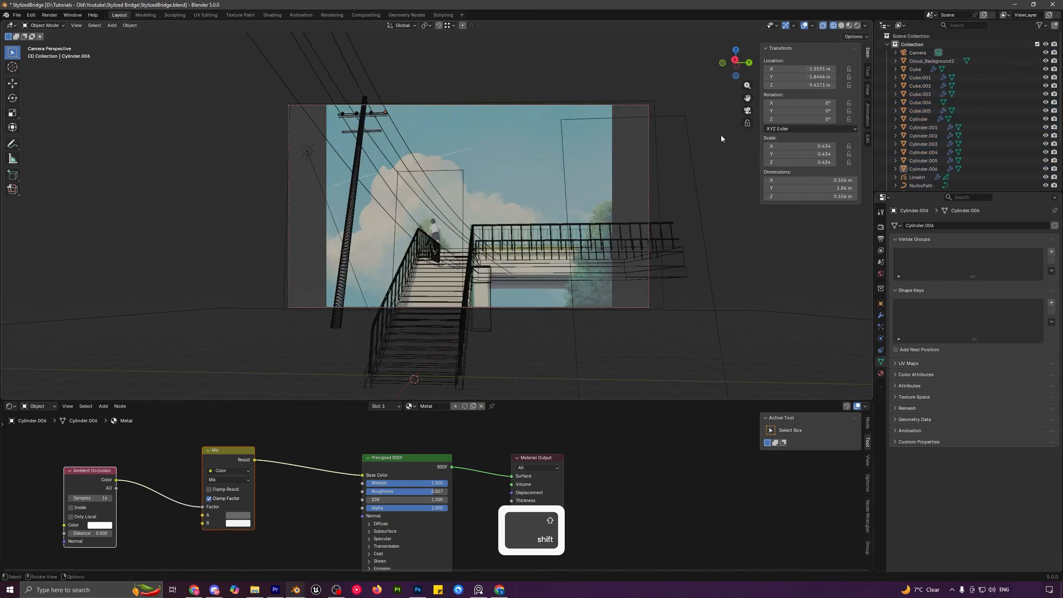
key(shift+z)
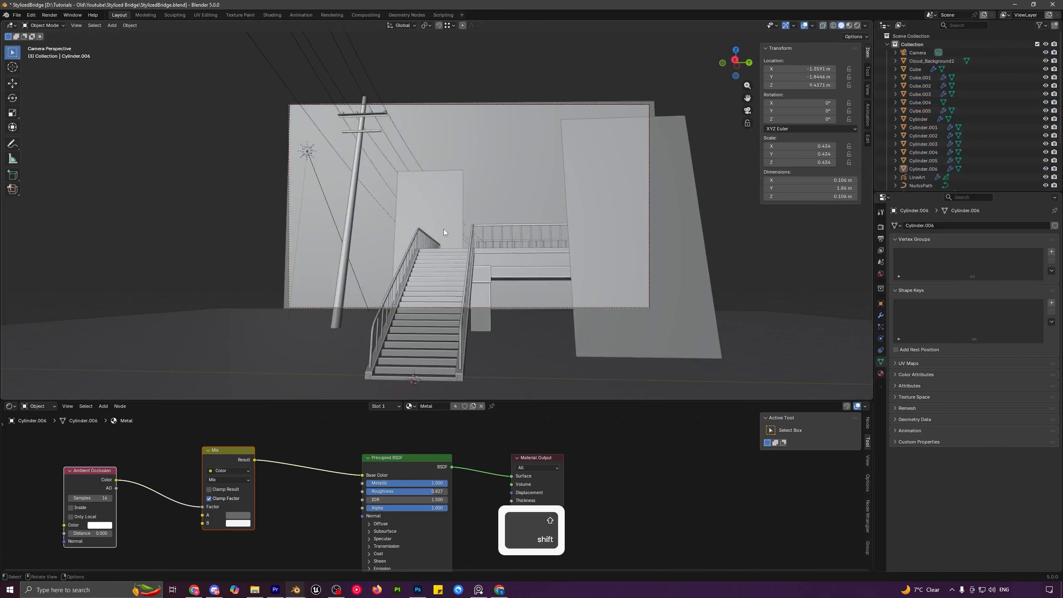
key(F11)
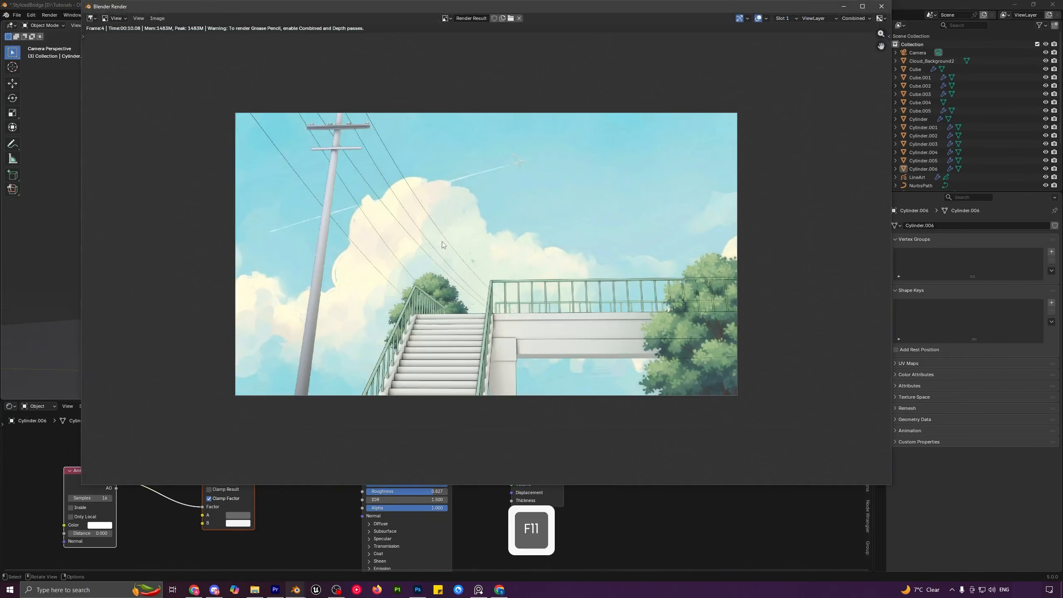
key(j)
key(F12)
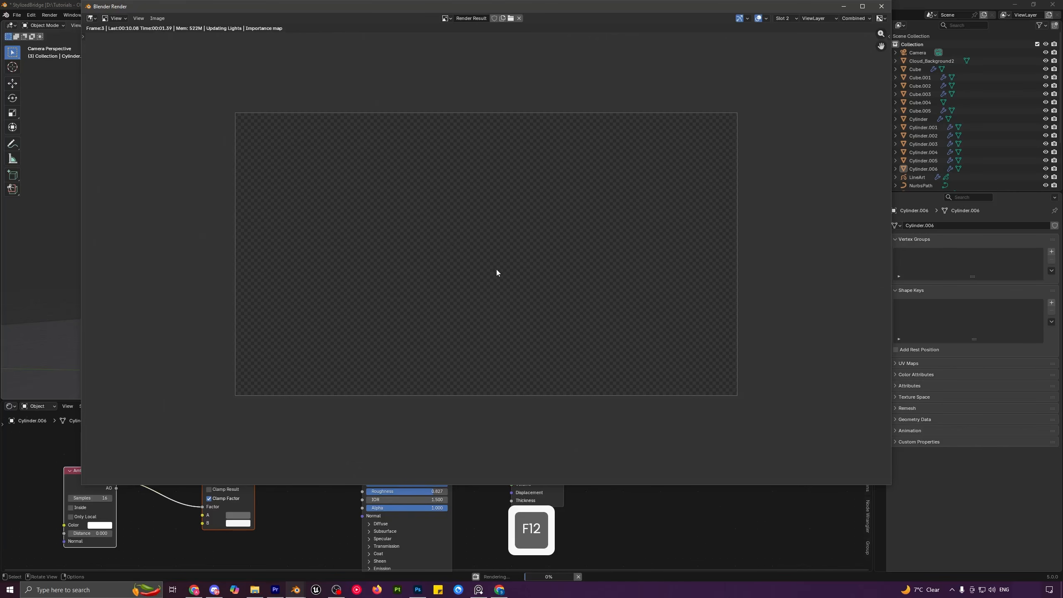
- Compare the render with the relocated pole in slot 2 against the previous render in slot 1
key(j)
key(j)
key(j)
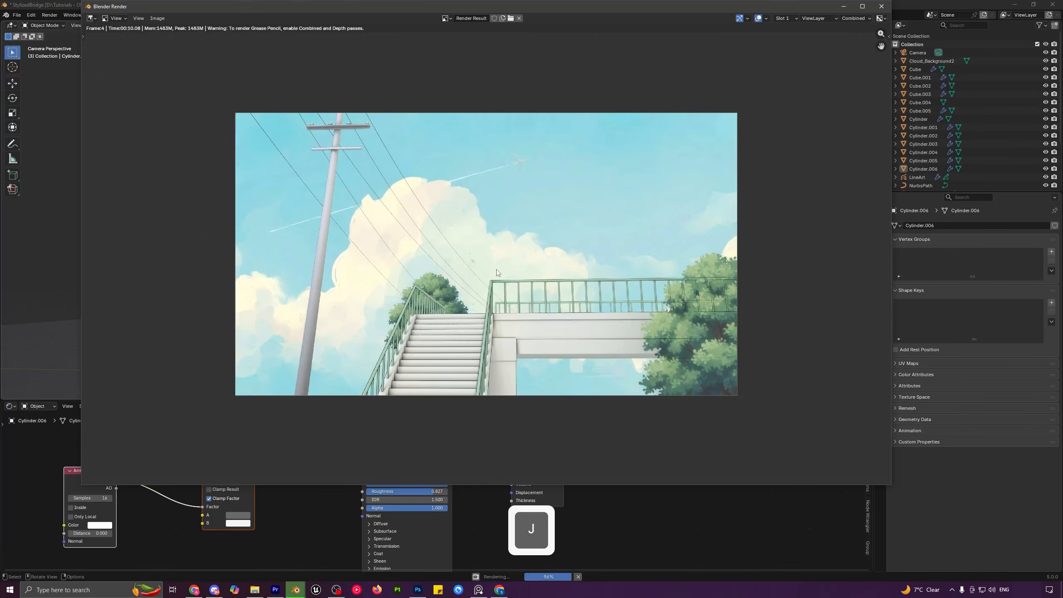
key(j)
key(j)
key(j)
key(j)
key(j)
key(j)
key(j)
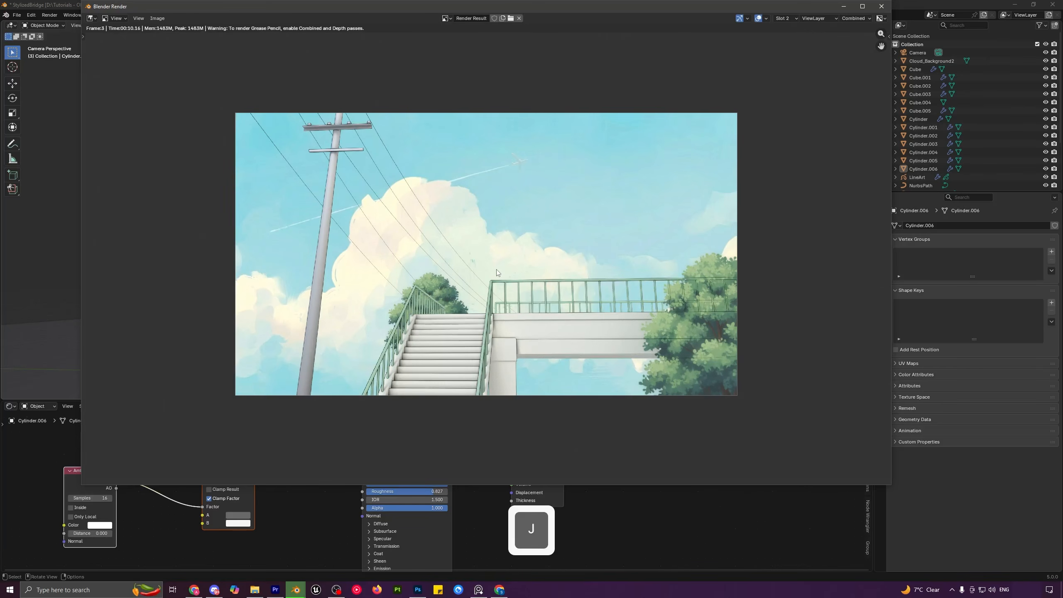
key(j)
key(j)
- Examine the pole's crossarms and insulators up close in the new render, and check the whole composition against the earlier slot
scroll(442, 240, up, 2)
middle_drag(288, 136, 415, 337)
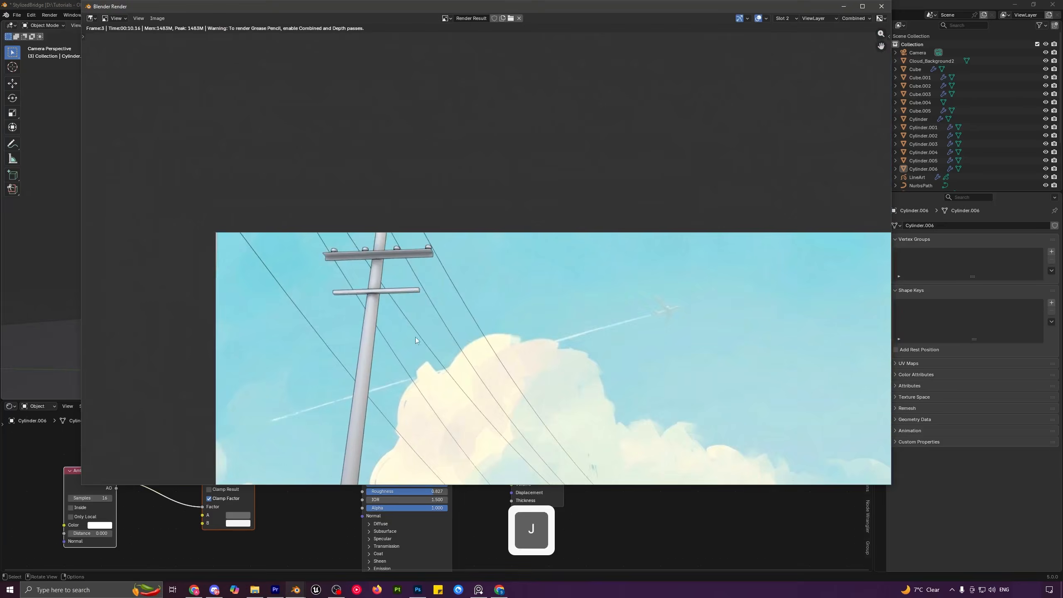
scroll(343, 244, up, 2)
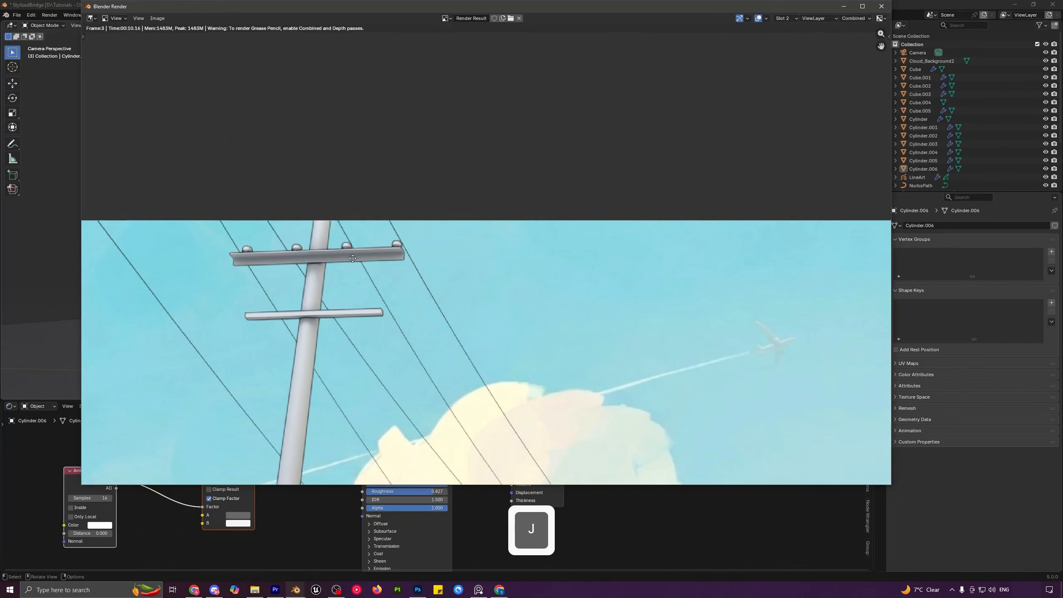
middle_drag(333, 249, 368, 261)
scroll(486, 254, down, 4)
middle_drag(527, 372, 456, 308)
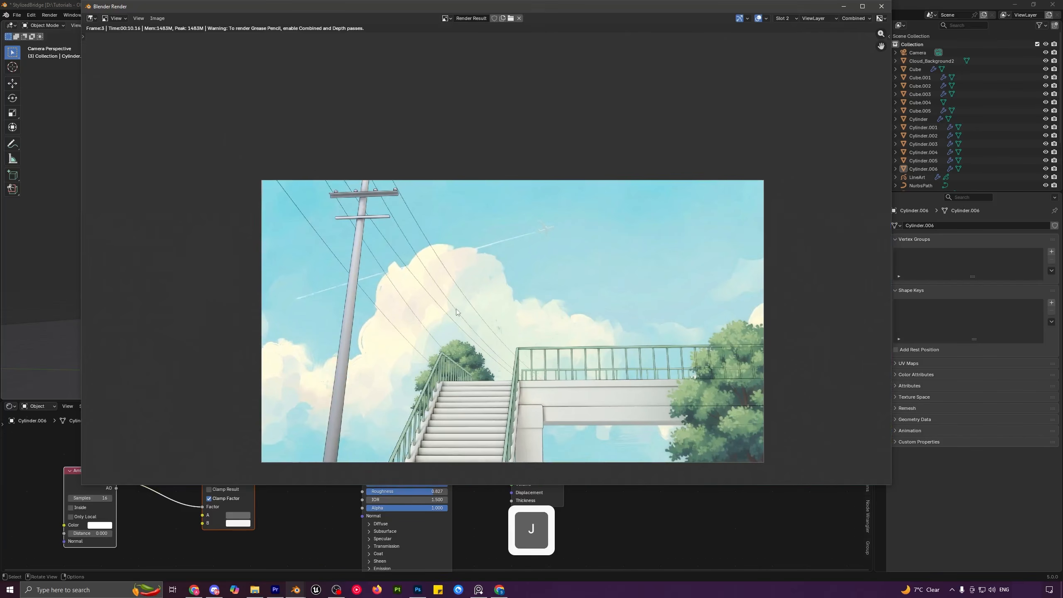
middle_drag(511, 347, 469, 261)
key(j)
key(j)
scroll(477, 303, down, 1)
key(j)
key(j)
scroll(528, 314, up, 2)
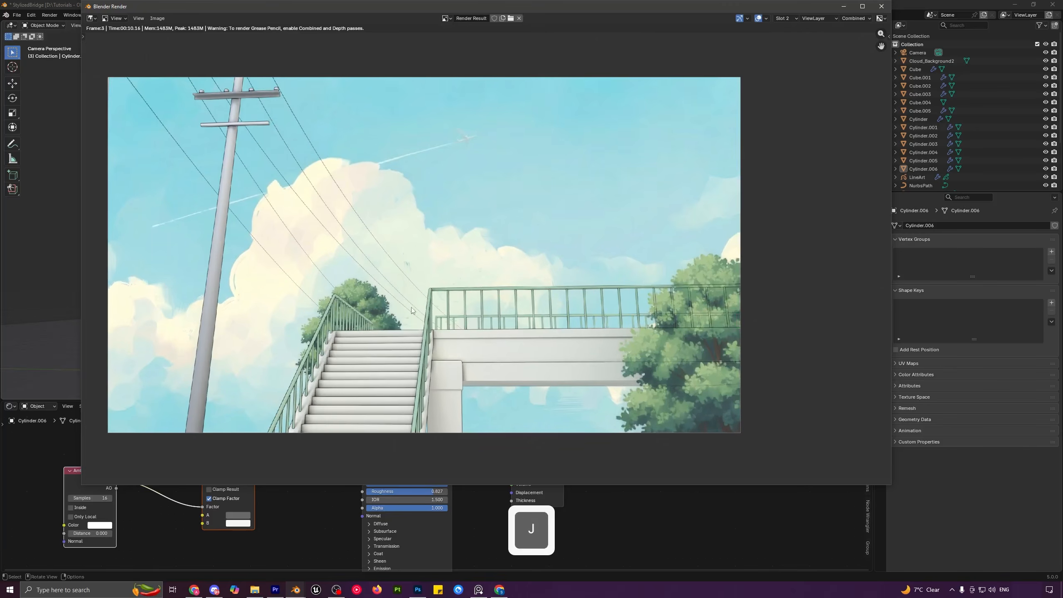
middle_drag(411, 296, 444, 313)
scroll(508, 321, down, 1)
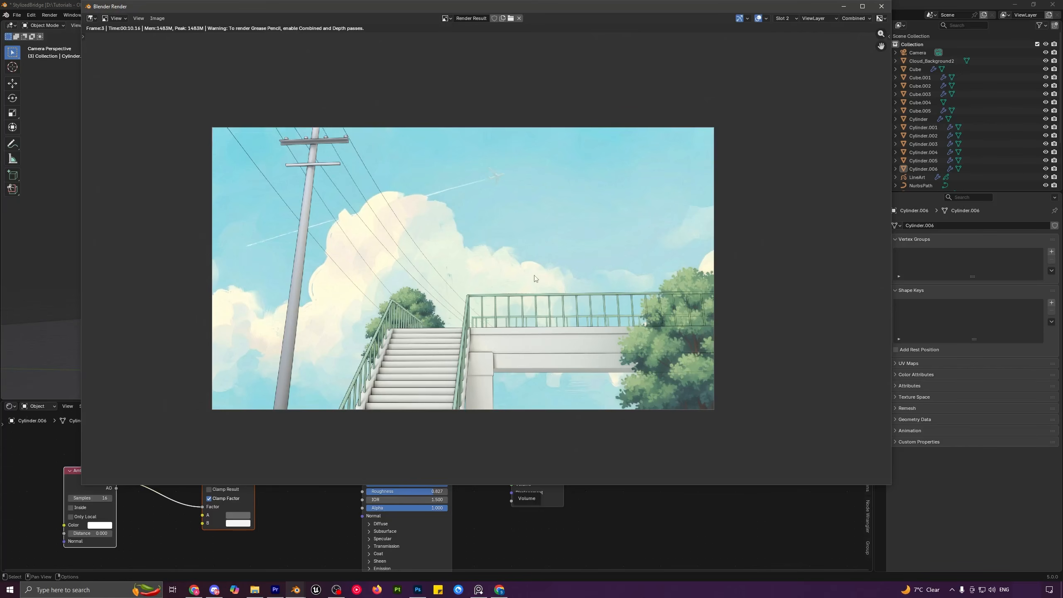
- Close the render, bring up the reference zoomed on the bridge underside, and cut two lengthwise edge loops into the bridge deck
click(881, 6)
click(478, 589)
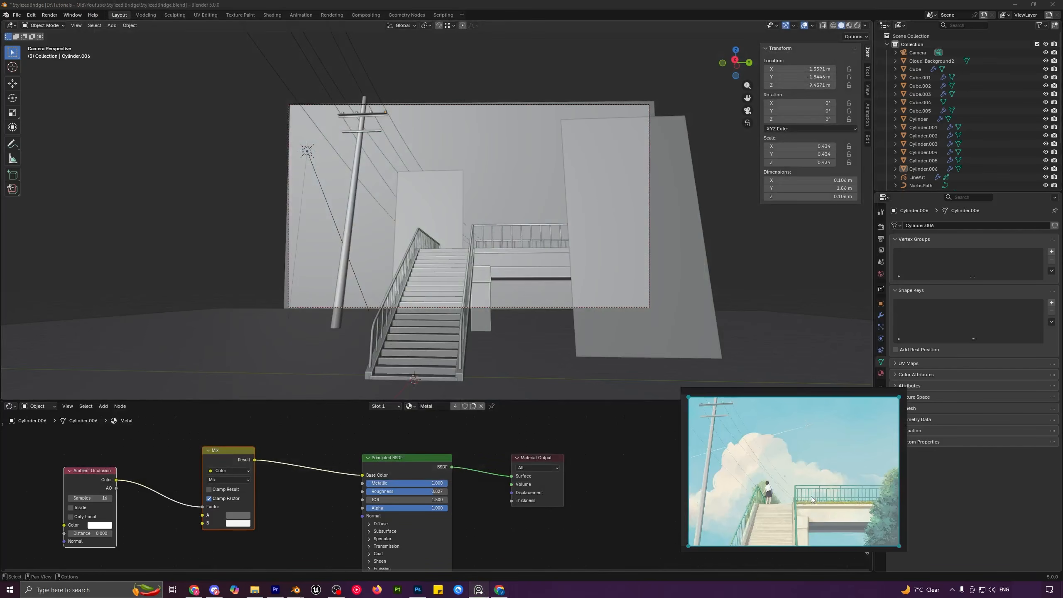
scroll(811, 492, up, 5)
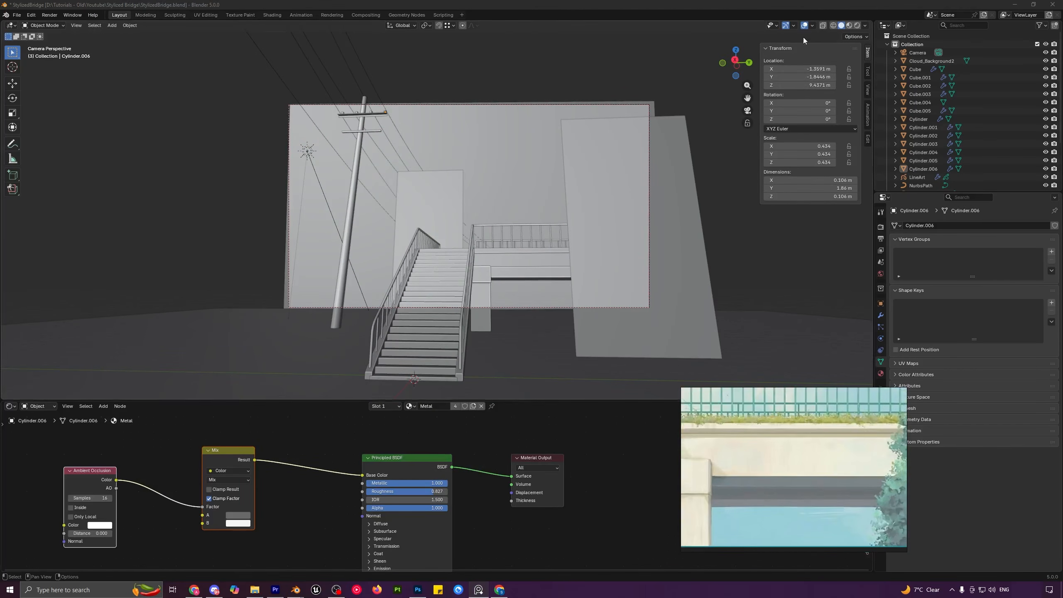
middle_drag(586, 193, 430, 297)
click(380, 367)
middle_drag(380, 367, 368, 356)
shift+middle_drag(368, 355, 479, 291)
key(Tab)
key(ctrl+r)
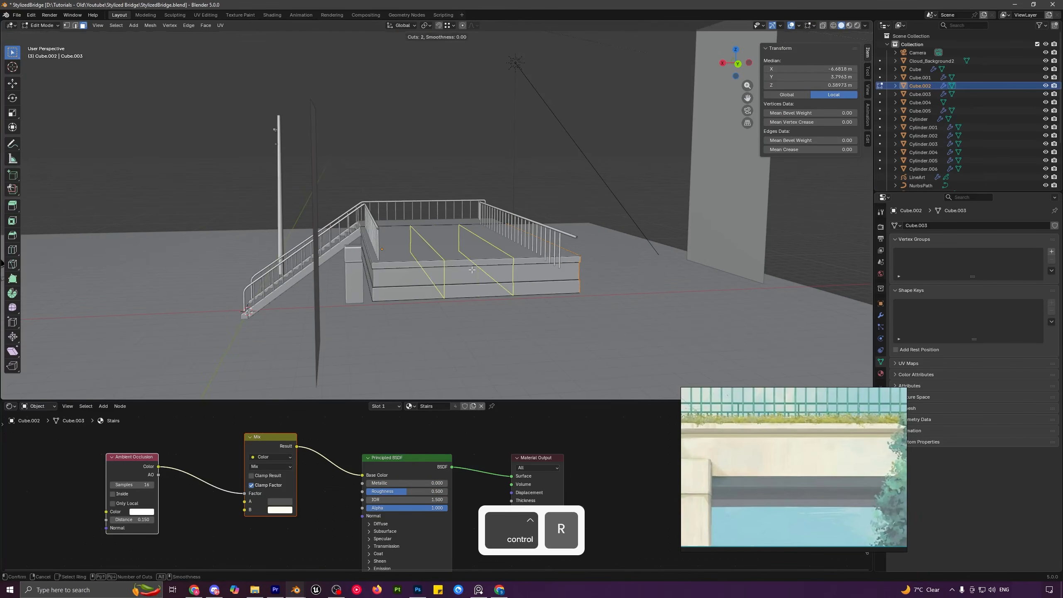
click(471, 269)
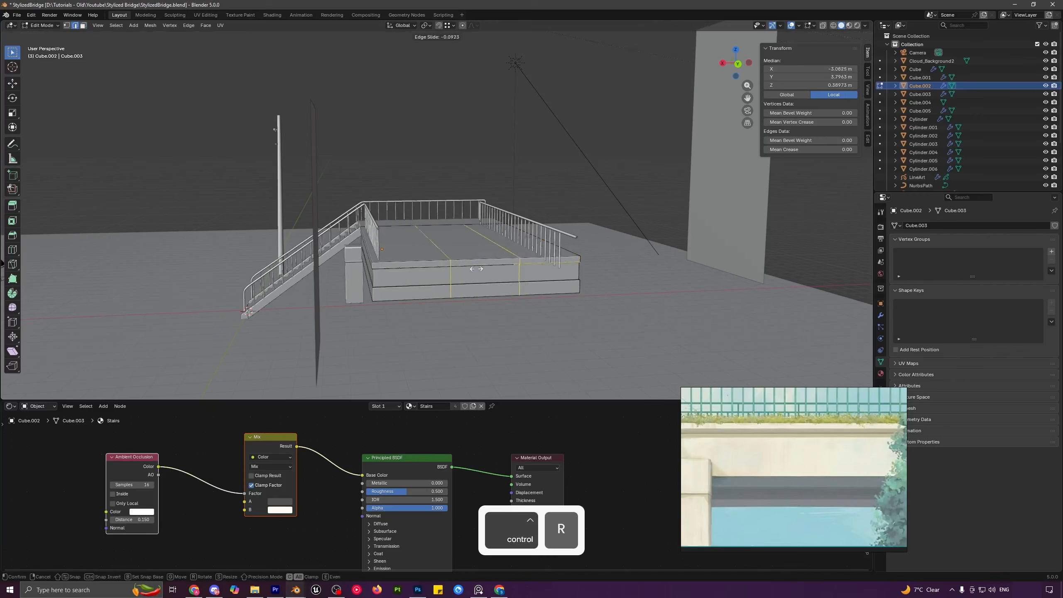
click(503, 263)
- Extrude the middle face of the bridge deck's underside slightly upward to form a shallow lengthwise recess
middle_drag(503, 263, 266, 271)
key(3)
click(649, 215)
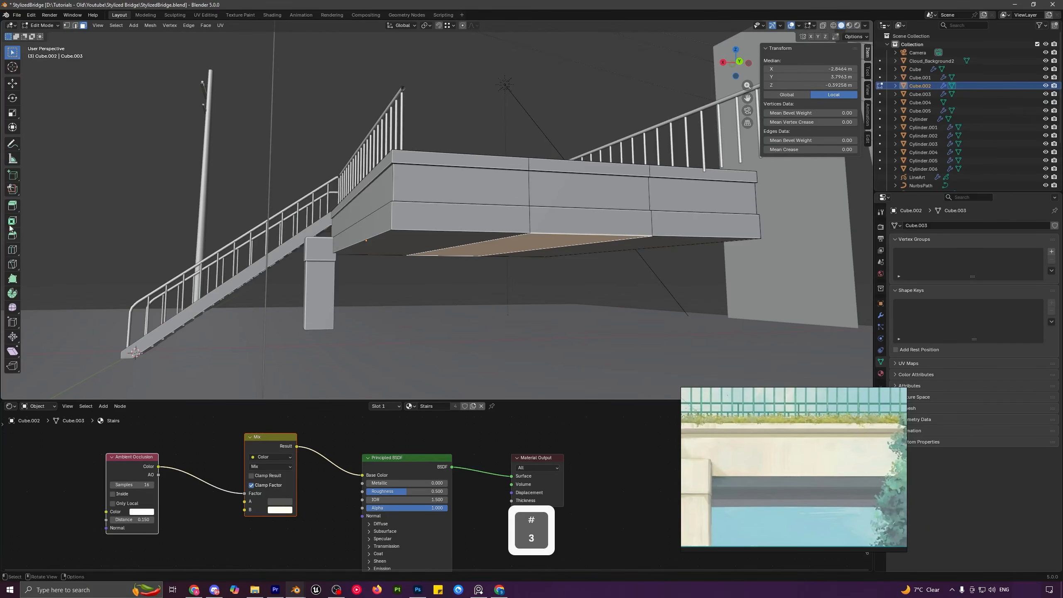
drag(10, 209, 60, 225)
drag(495, 290, 496, 280)
middle_drag(514, 281, 523, 305)
key(Tab)
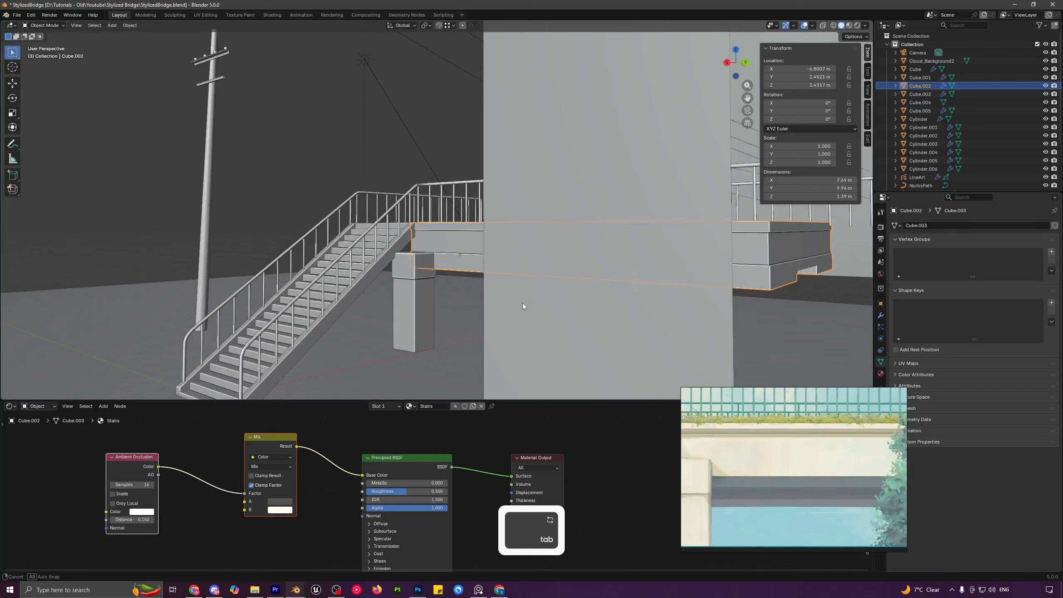
- Switch the viewport to rendered shading and hide the ground plane to expose the bridge's underside
click(856, 28)
mouse_move(559, 244)
middle_down()
mouse_move(527, 258)
mouse_move(518, 317)
mouse_move(441, 230)
middle_up()
click(509, 317)
key(h)
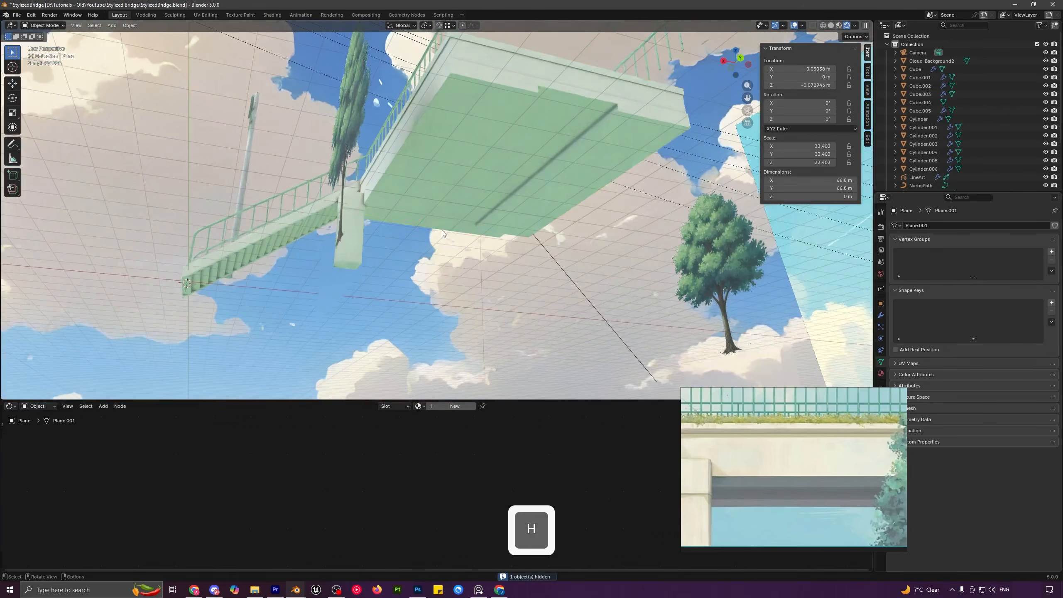
- Select the bridge deck's underside faces, including the recess, and assign them a new material in a second slot
click(459, 98)
middle_drag(460, 97, 548, 163)
key(Tab)
key(3)
shift+click(291, 164)
shift+click(324, 163)
shift+click(557, 162)
shift+click(553, 151)
shift+click(561, 164)
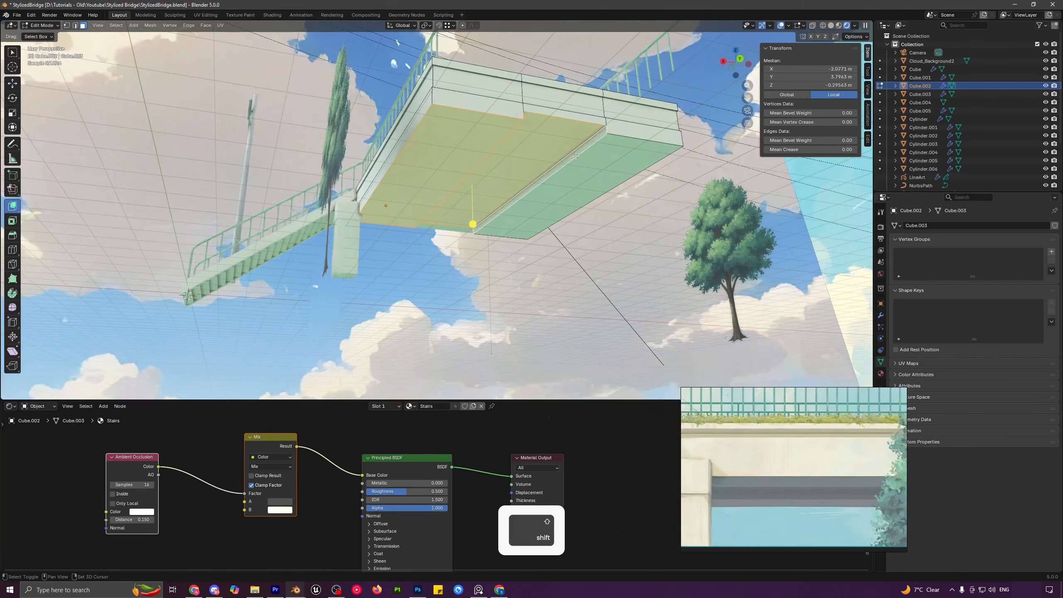
shift+click(579, 176)
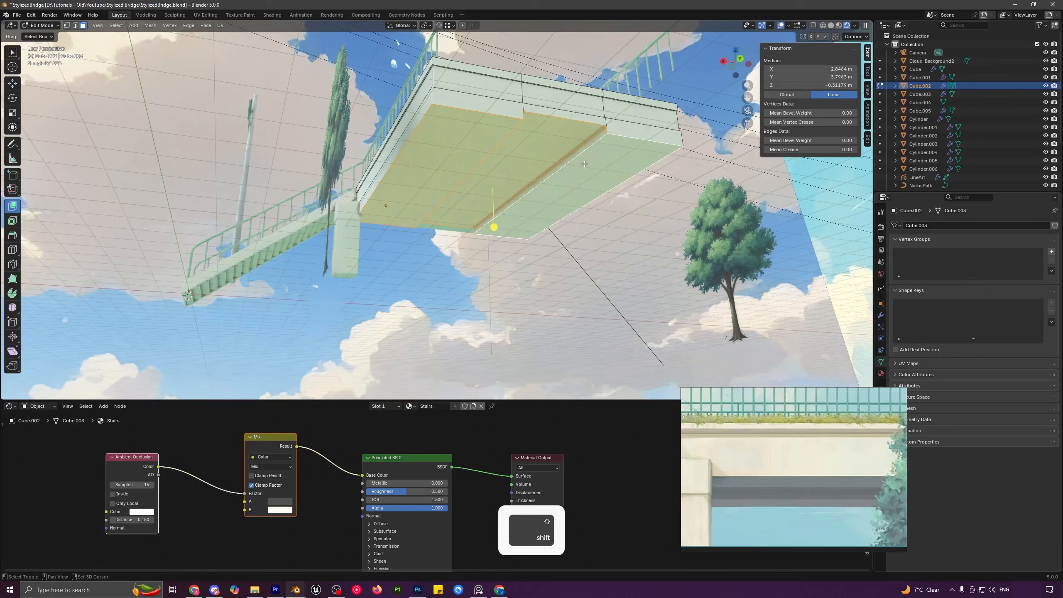
click(881, 372)
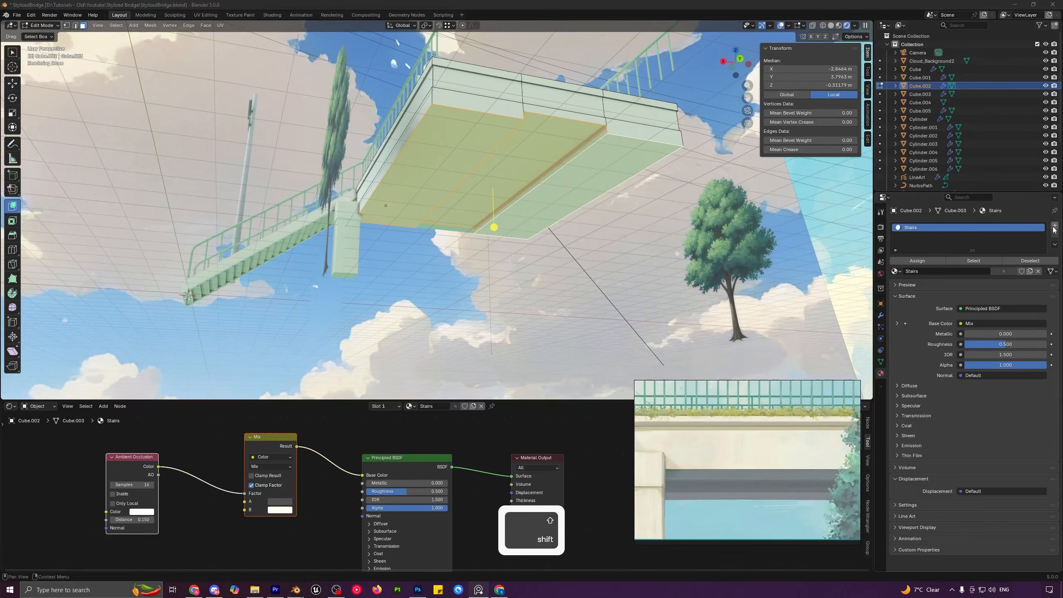
click(1054, 226)
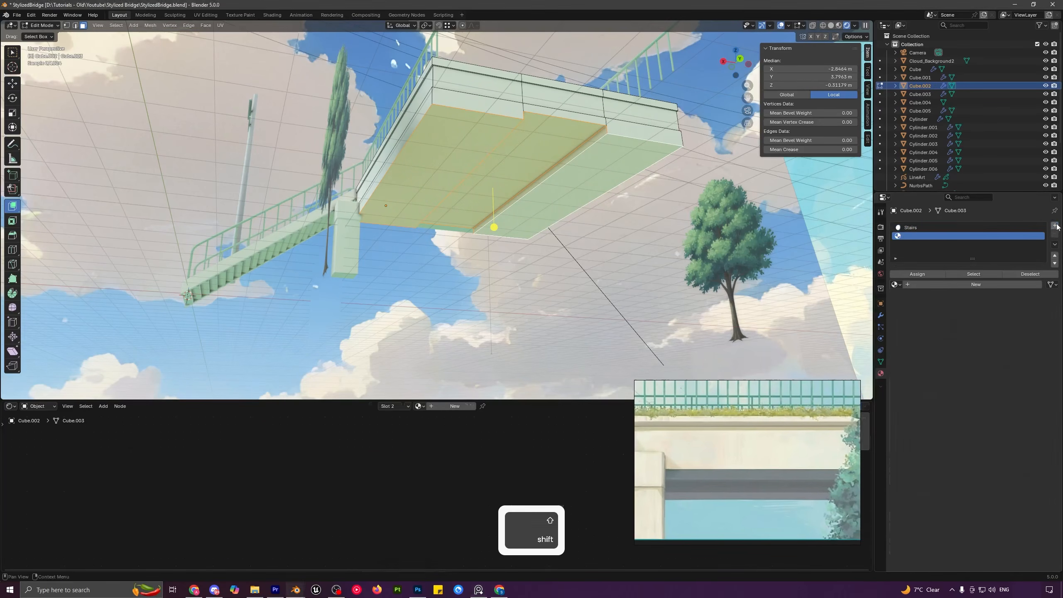
click(962, 284)
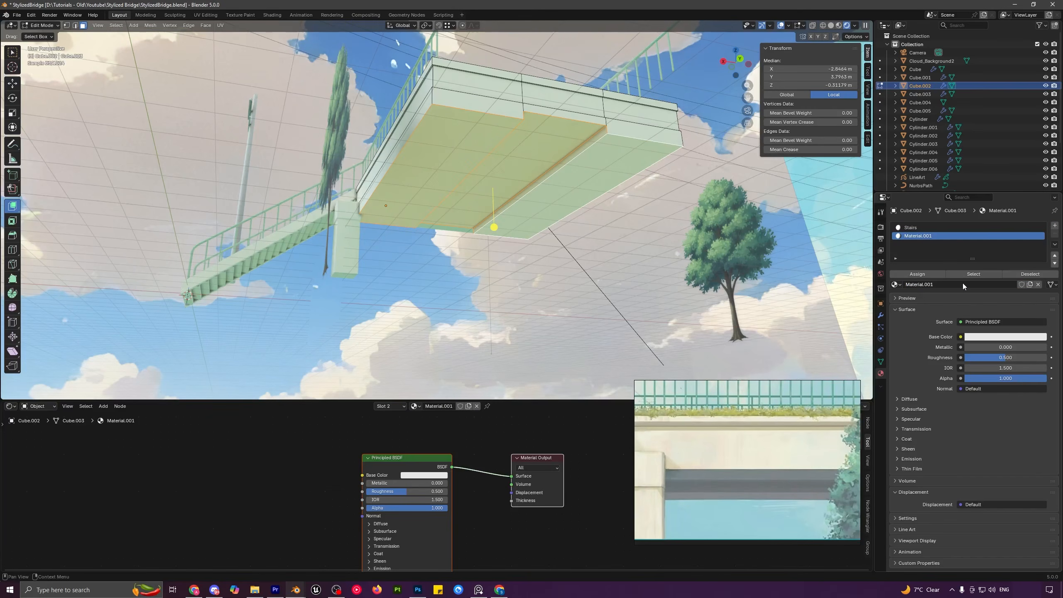
click(926, 272)
key(Tab)
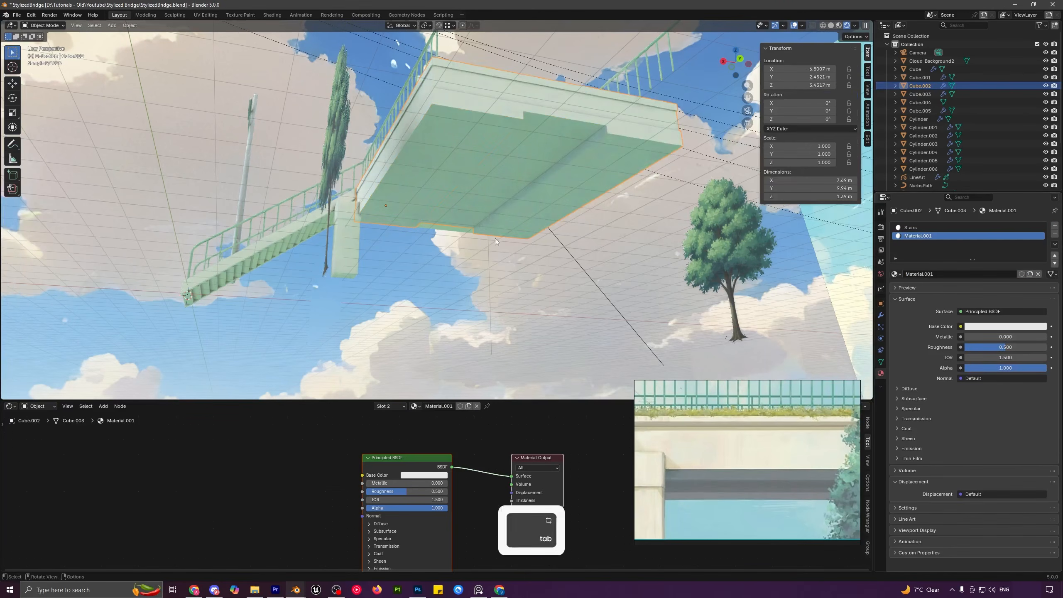
- Set the underside material's base color to a medium grey, judging it in the camera view
middle_drag(494, 238, 577, 221)
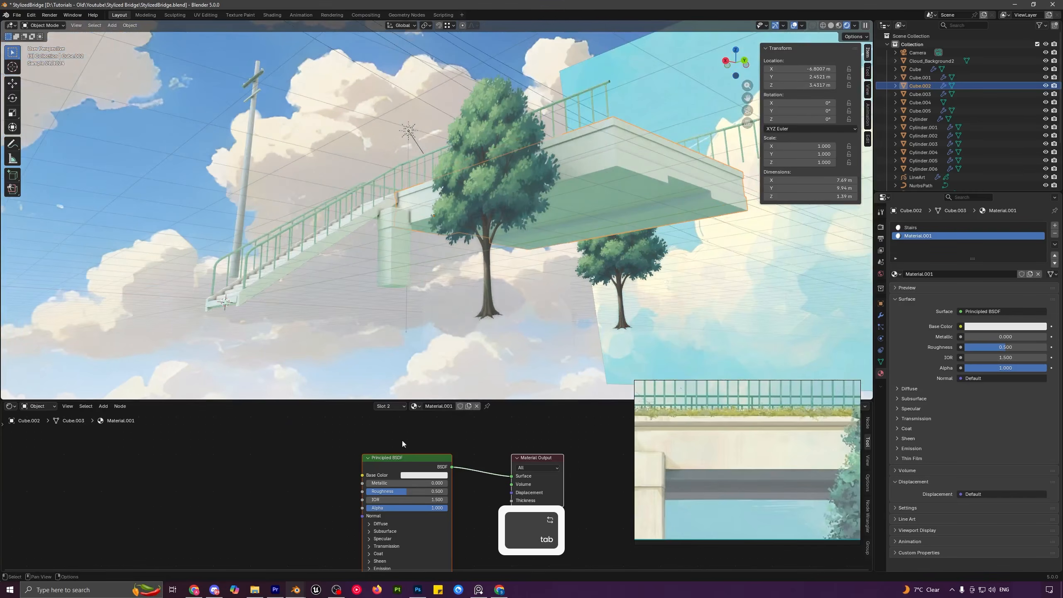
click(412, 478)
drag(469, 375, 469, 393)
key(KP_0)
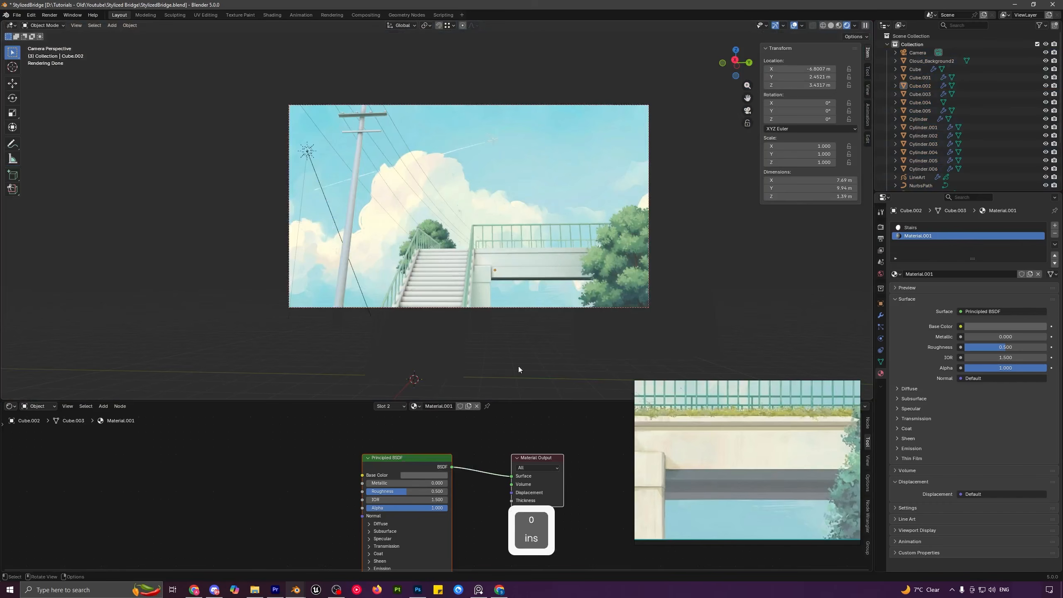
click(424, 476)
drag(470, 383, 469, 365)
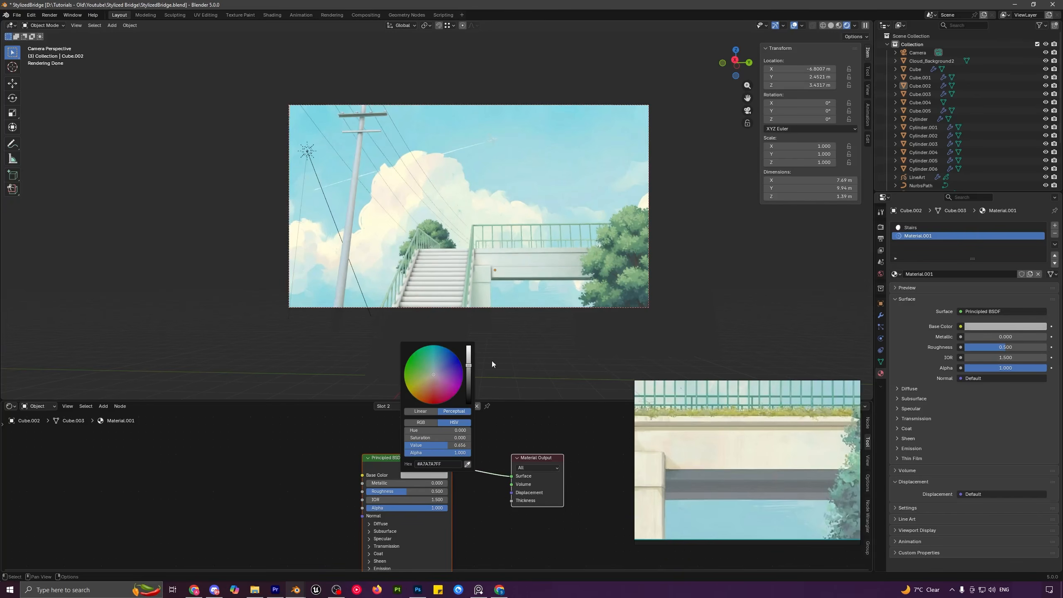
- Unhide the ground plane, deselect everything and save the file
key(a)
key(a)
key(alt+h)
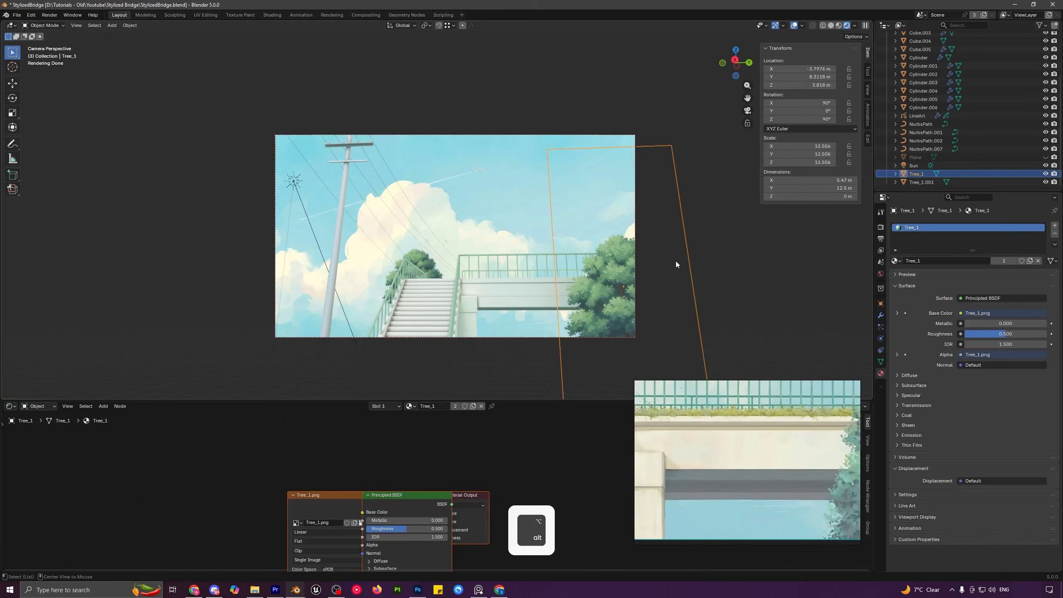
key(a)
key(a)
middle_drag(541, 279, 520, 310)
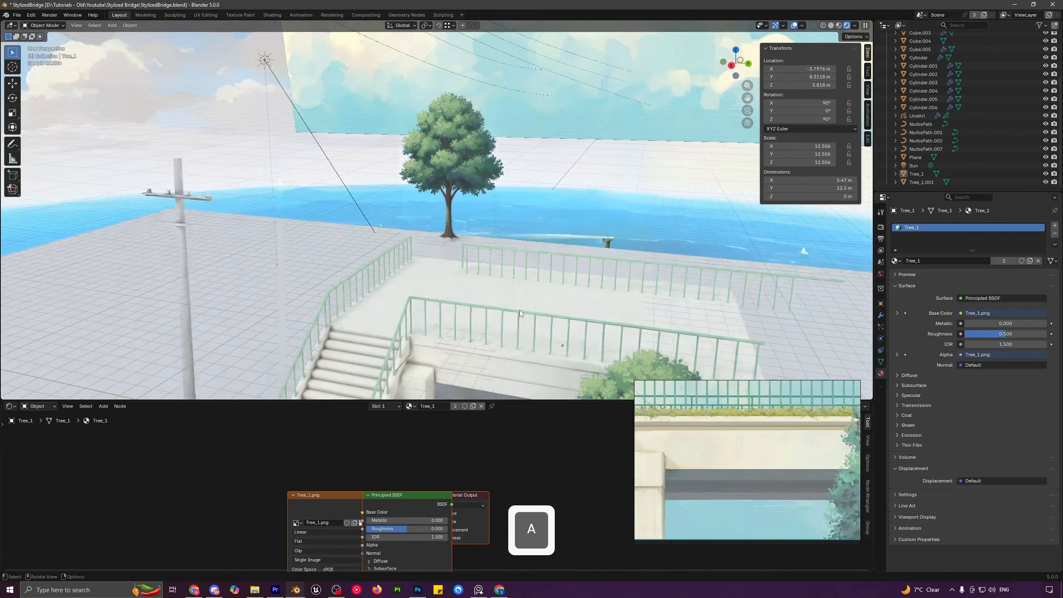
scroll(516, 305, down, 5)
key(ctrl+s)
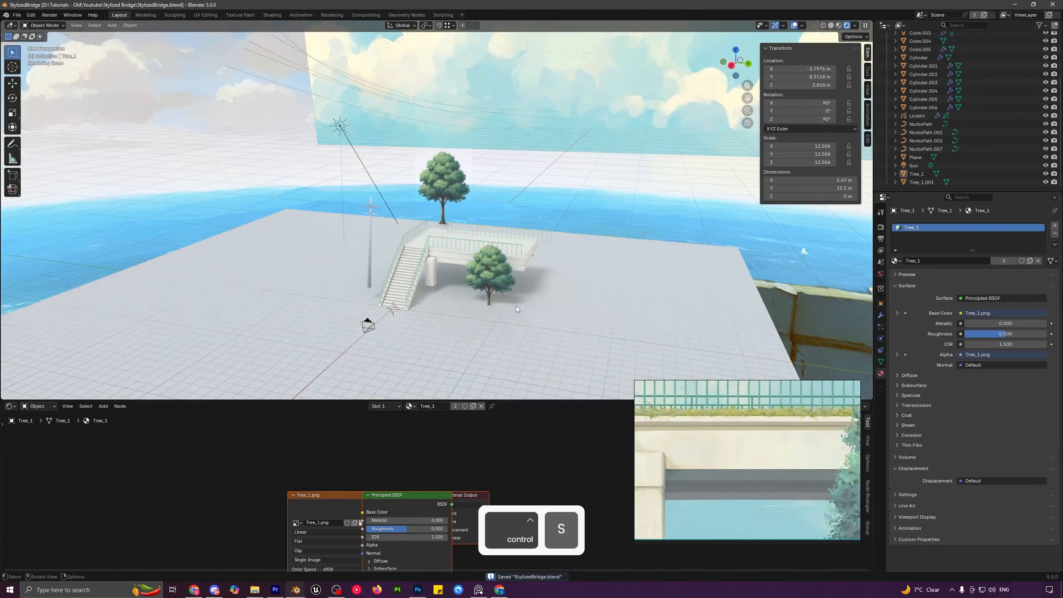
- Render the scene from the camera, compare the bridge underside with the reference, and put away the reference and render windows
key(KP_0)
key(F12)
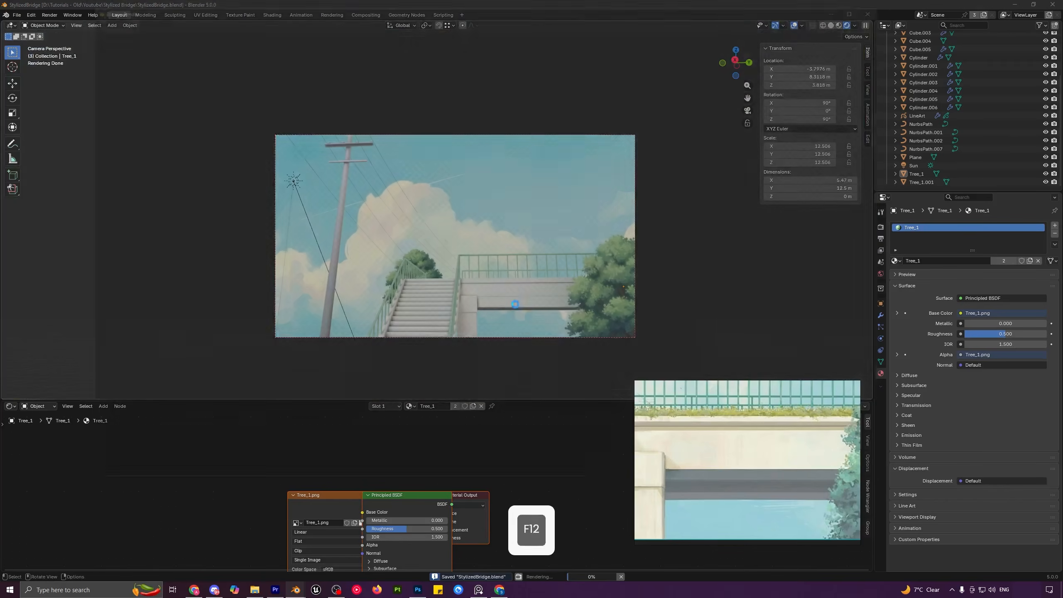
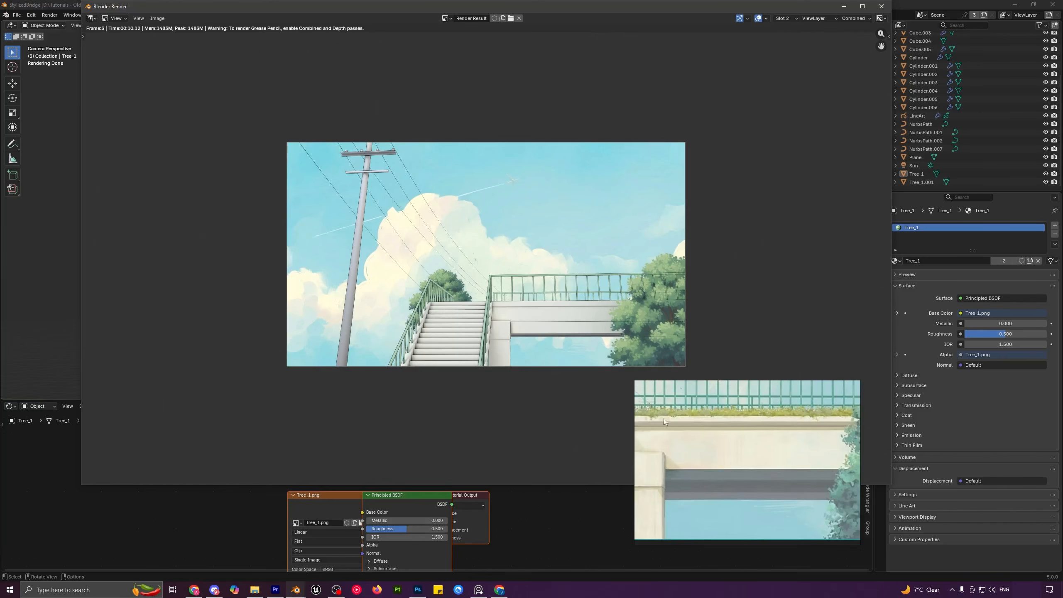
click(481, 592)
click(479, 590)
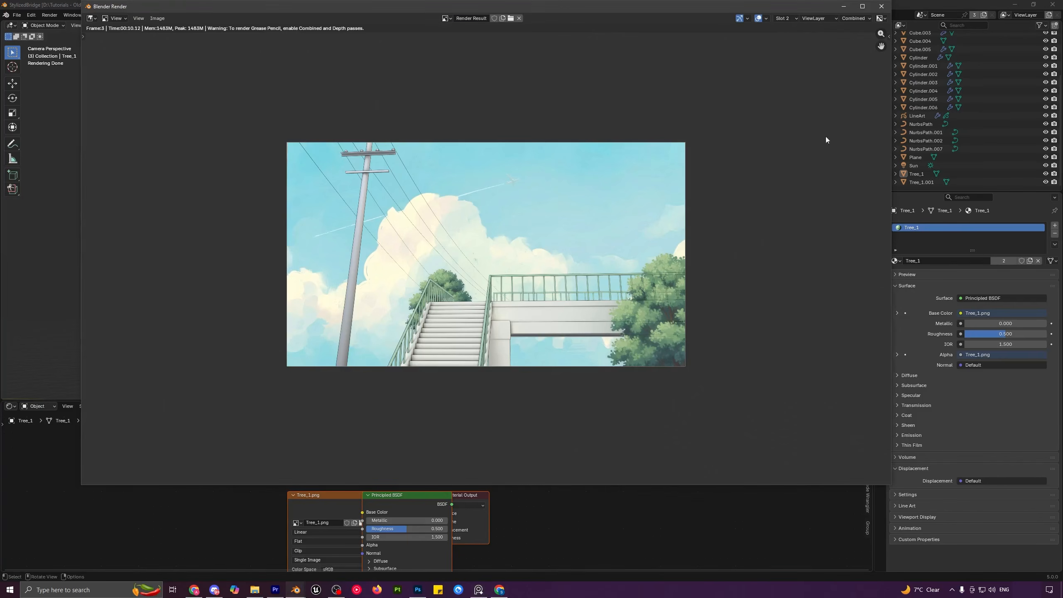
click(883, 5)
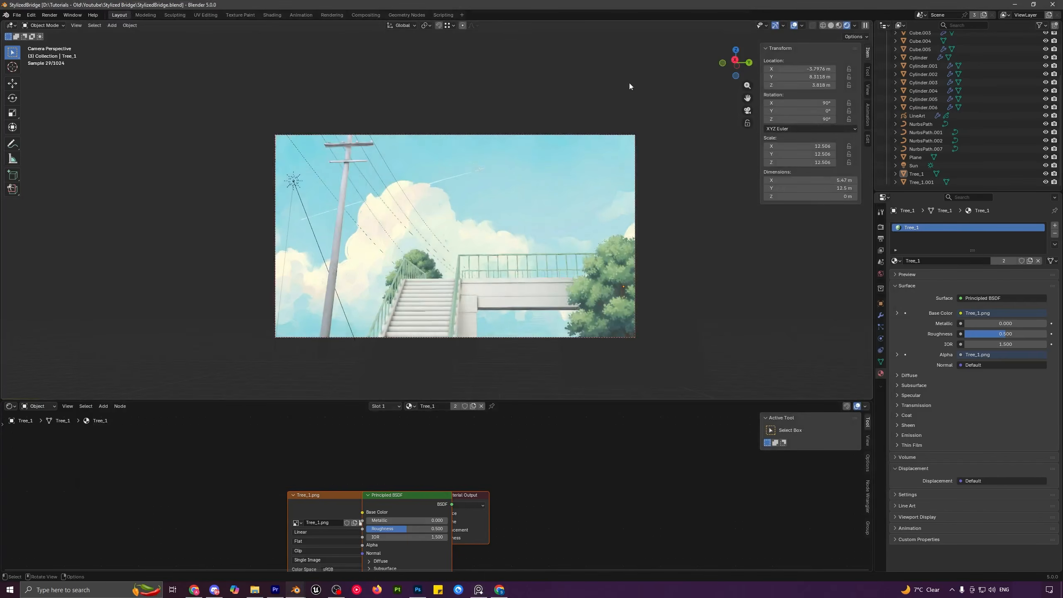
- Create a new compositor node tree and arrange two full-height node editors side by side in place of the timeline
click(365, 15)
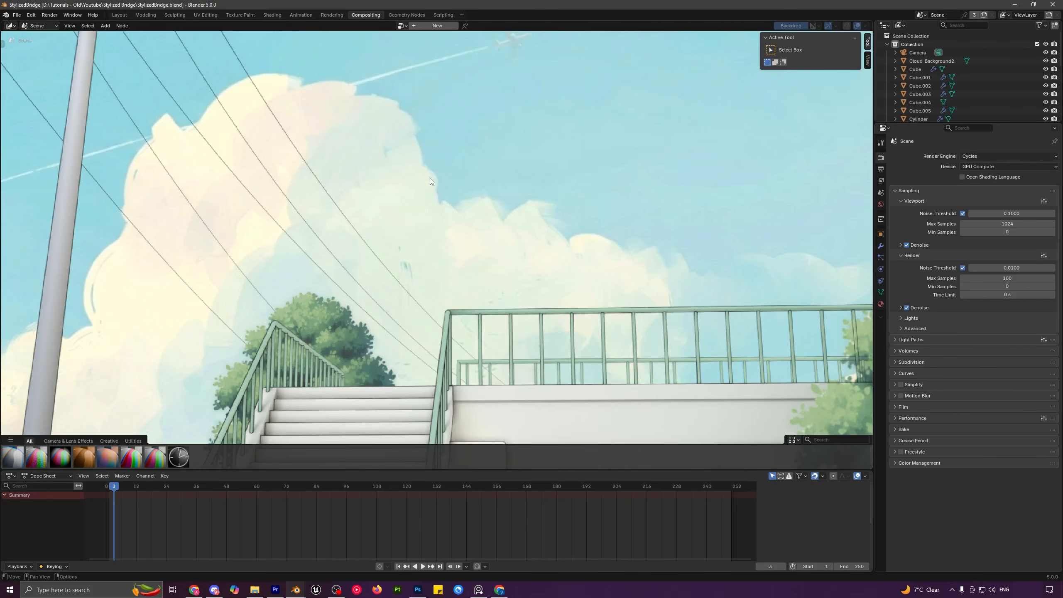
click(437, 26)
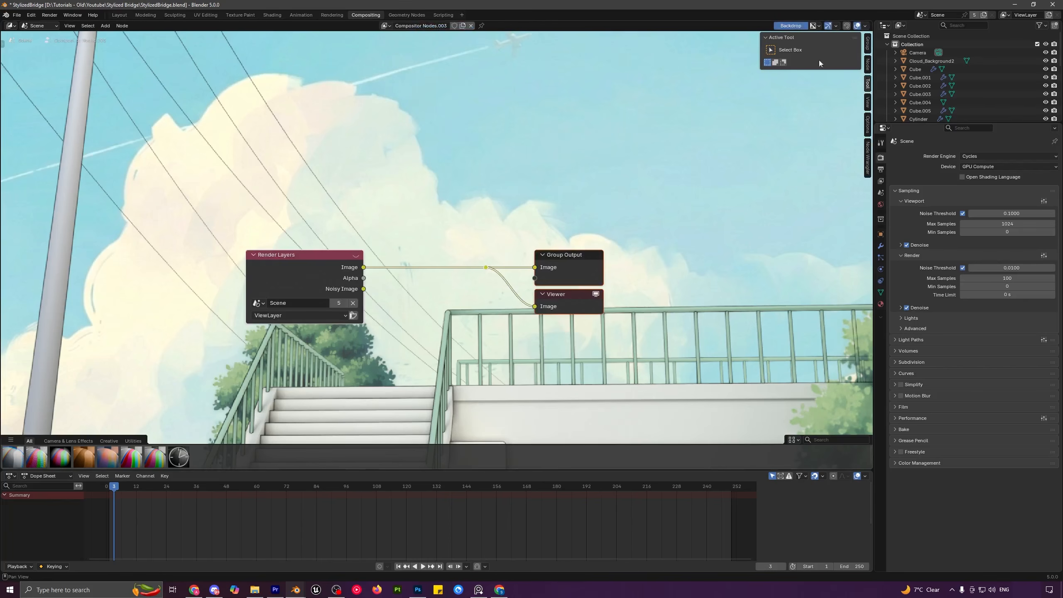
drag(869, 23, 406, 85)
drag(403, 466, 391, 492)
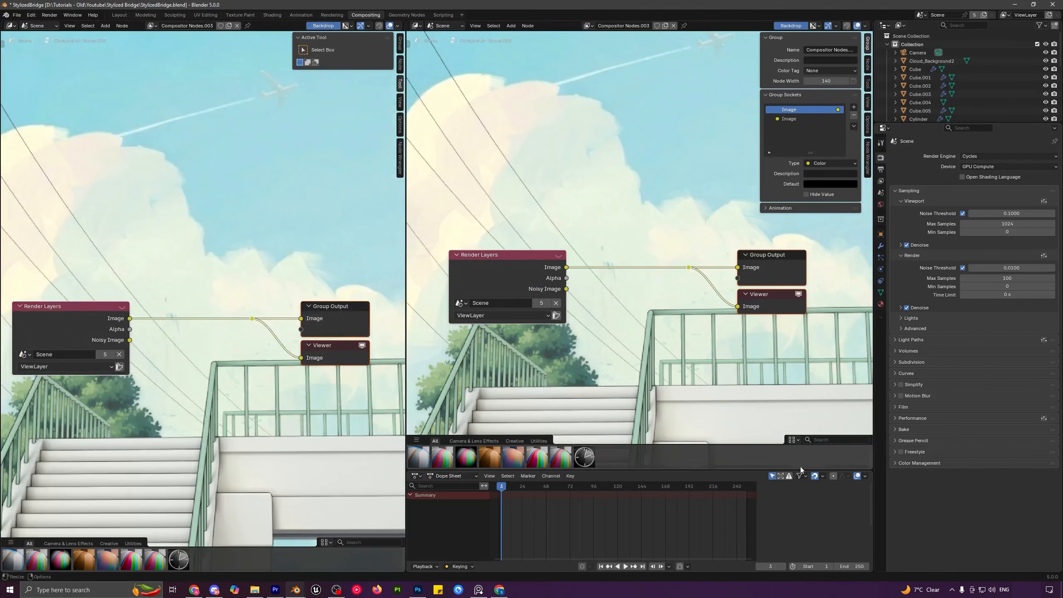
drag(871, 468, 885, 494)
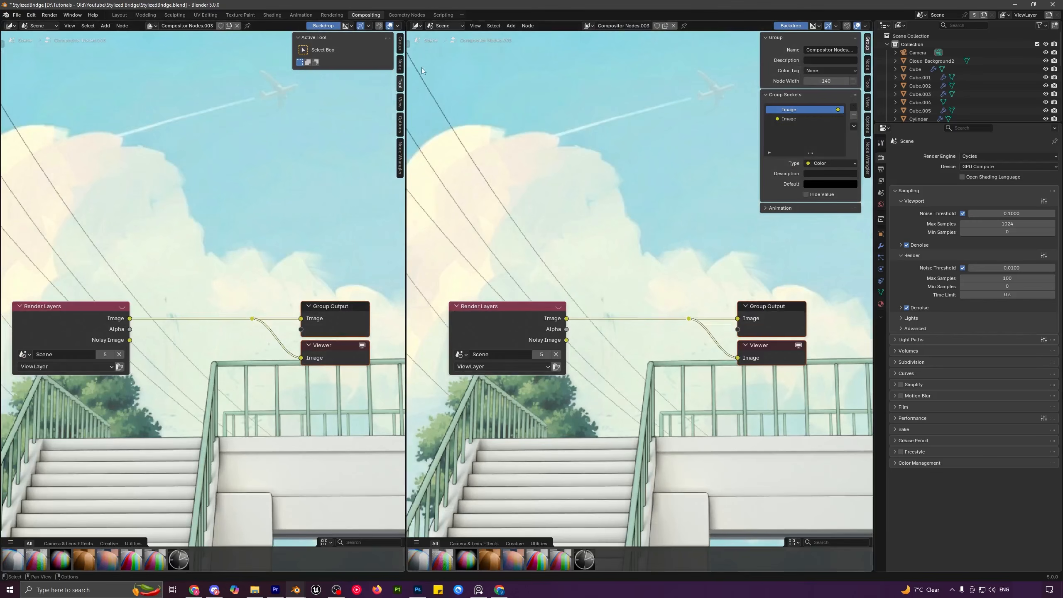
- Turn the second node editor into an image editor showing the whole Render Result
click(416, 27)
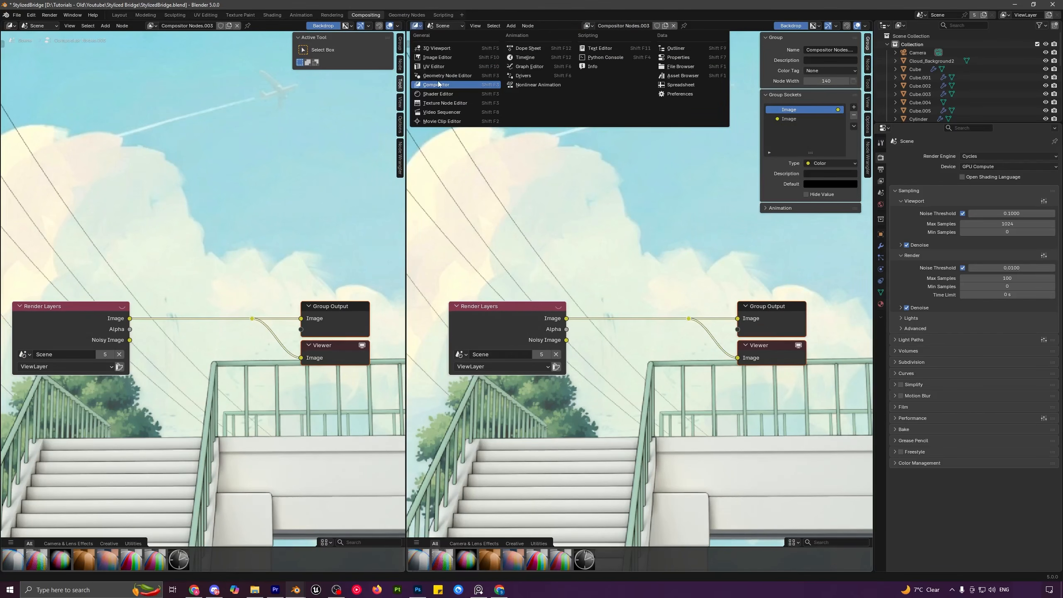
click(456, 57)
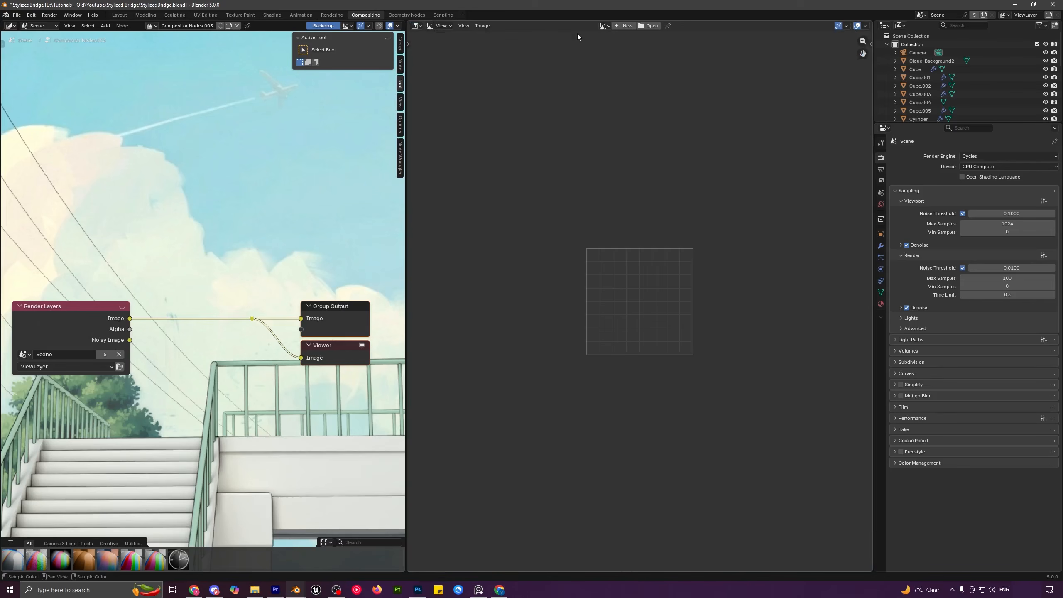
click(603, 25)
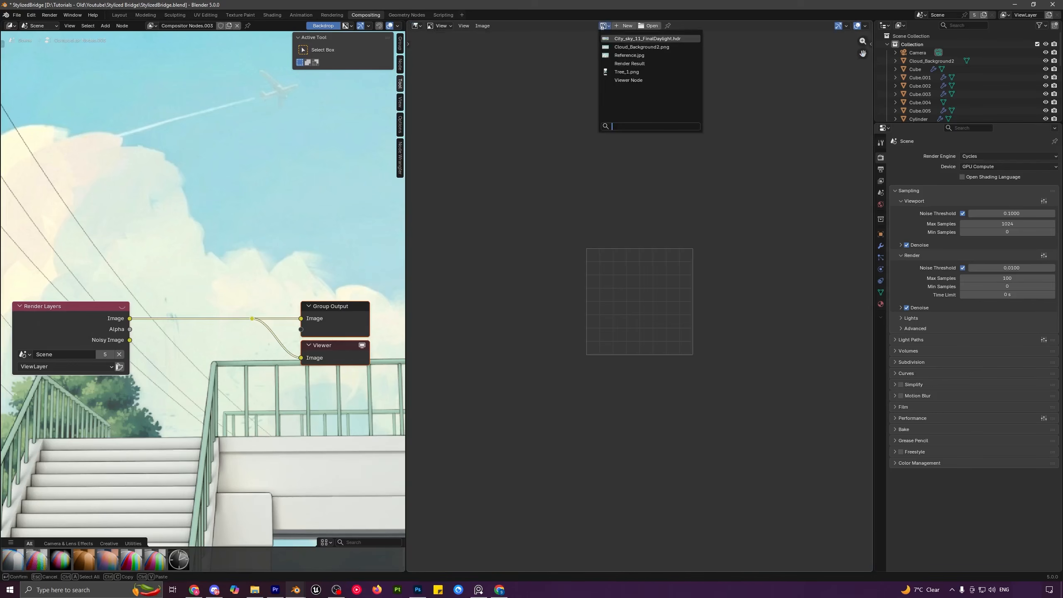
click(640, 63)
key(Home)
- Shrink the compositor's backdrop image until it no longer shows behind the nodes
drag(55, 329, 53, 296)
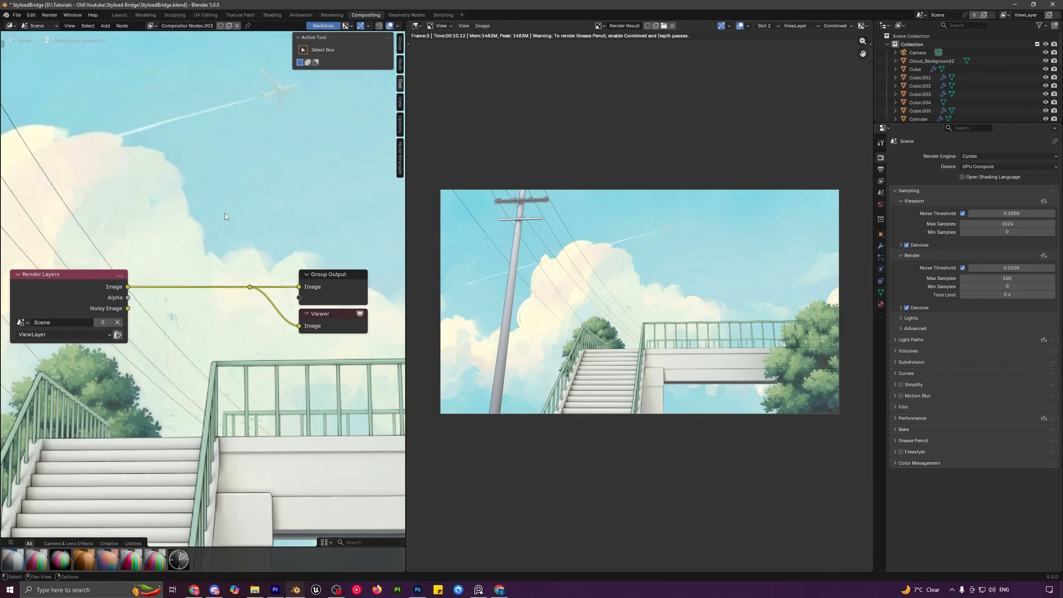
key(v)
key(v)
key(v)
key(v)
key(v)
key(v)
key(v)
key(v)
key(v)
key(v)
key(v)
key(v)
key(v)
key(v)
key(v)
key(v)
key(v)
key(v)
key(v)
key(v)
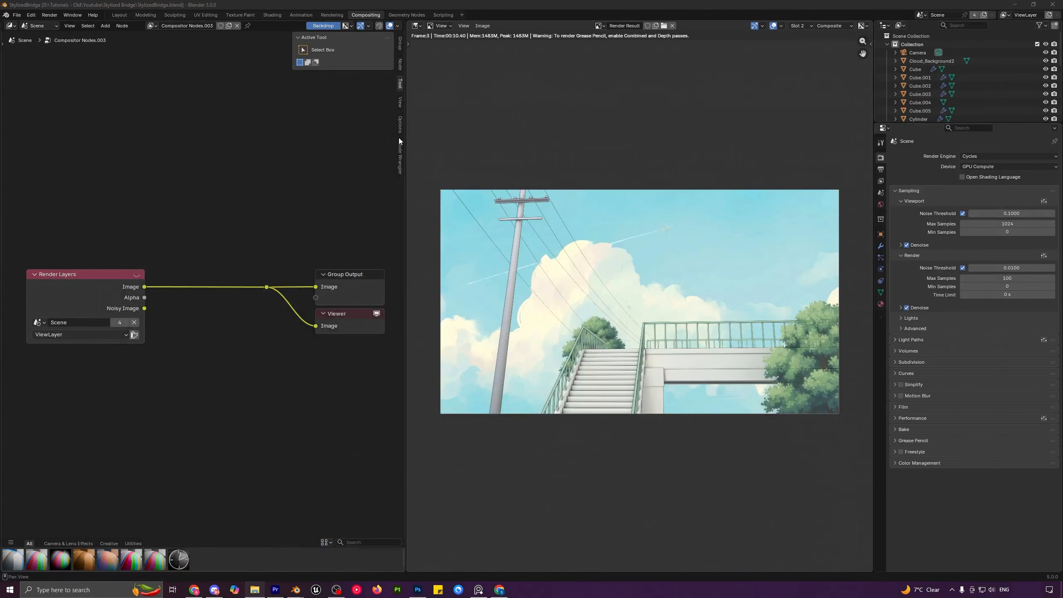
- Set the compositor's performance device to GPU
click(400, 129)
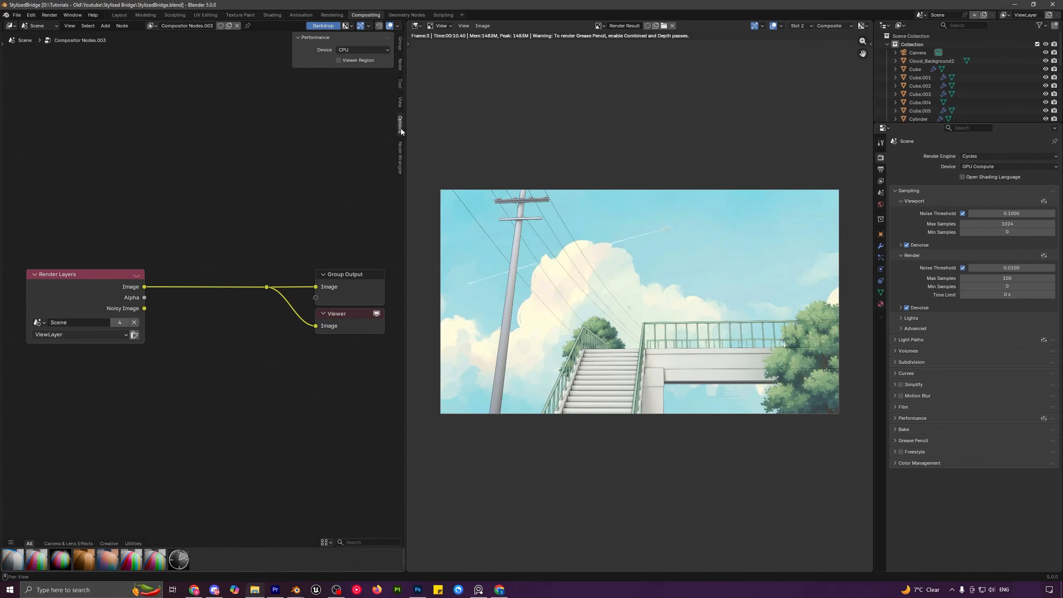
click(350, 50)
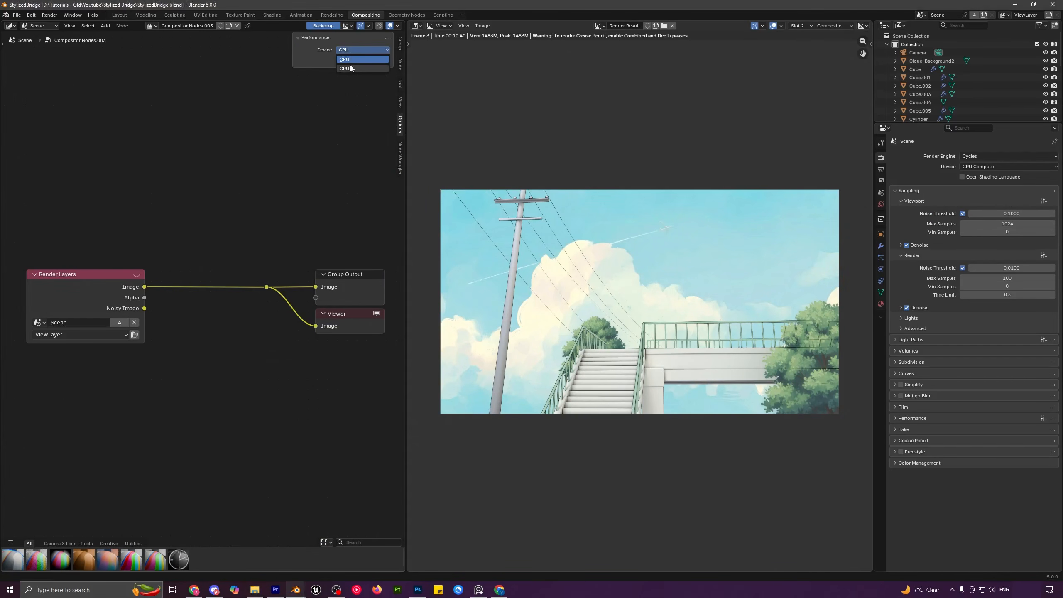
click(352, 68)
click(351, 50)
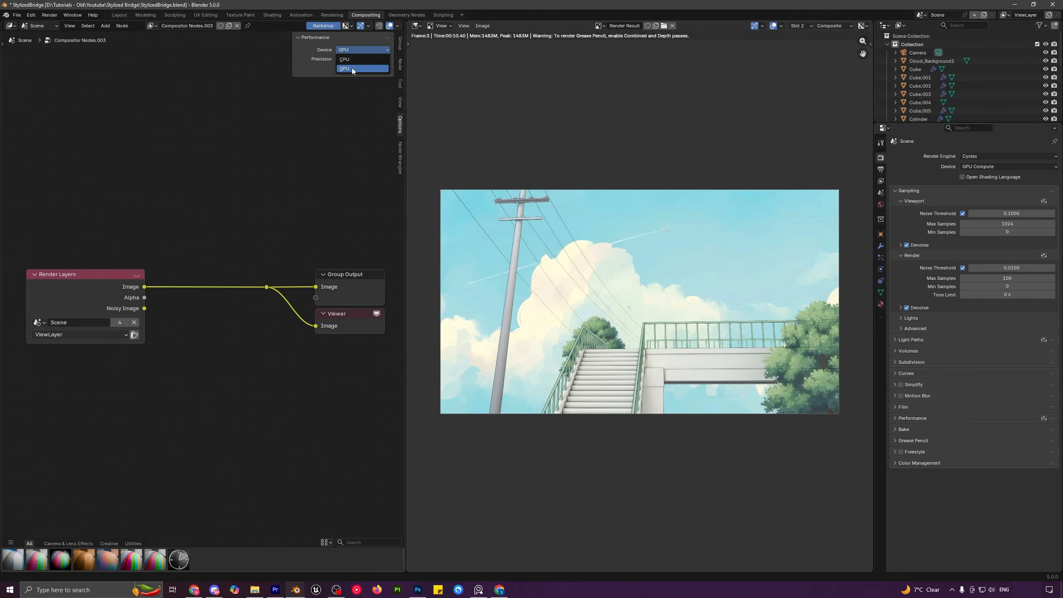
click(349, 71)
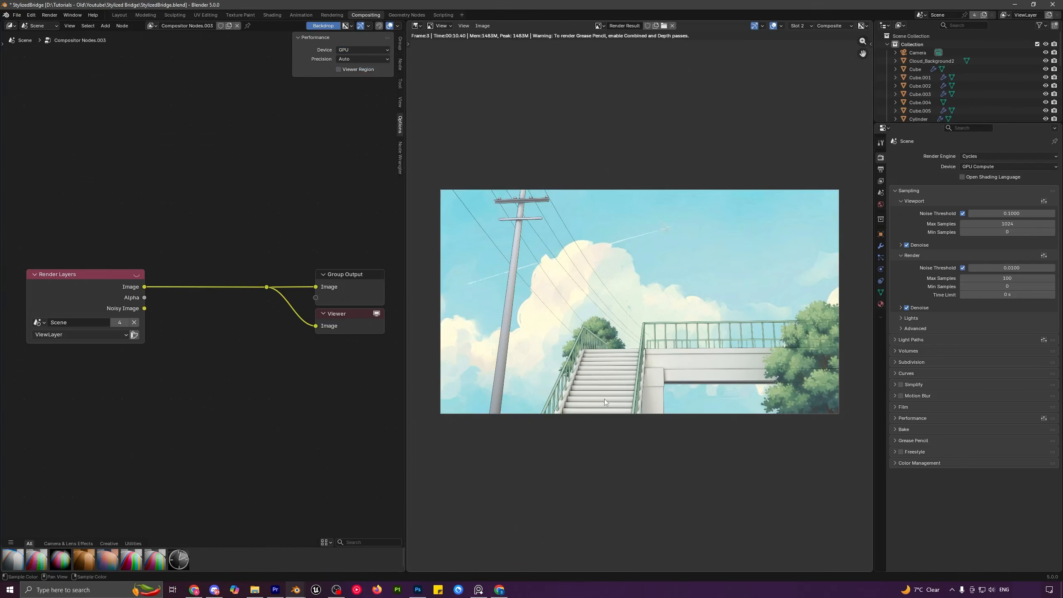
- Examine the stairs, railings and bridge pillar up close in the render result
scroll(604, 398, up, 4)
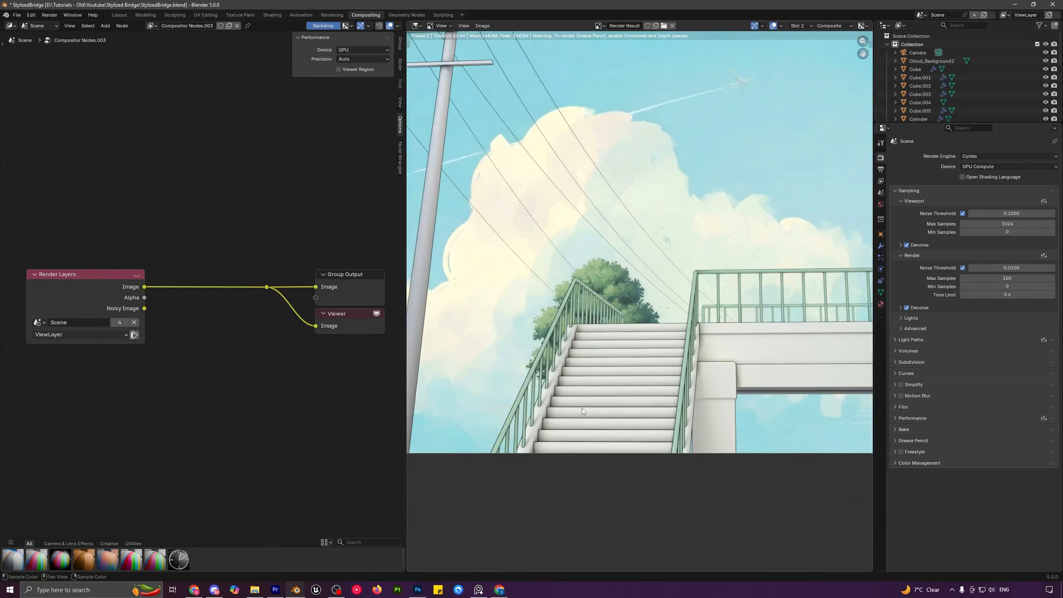
scroll(581, 407, up, 3)
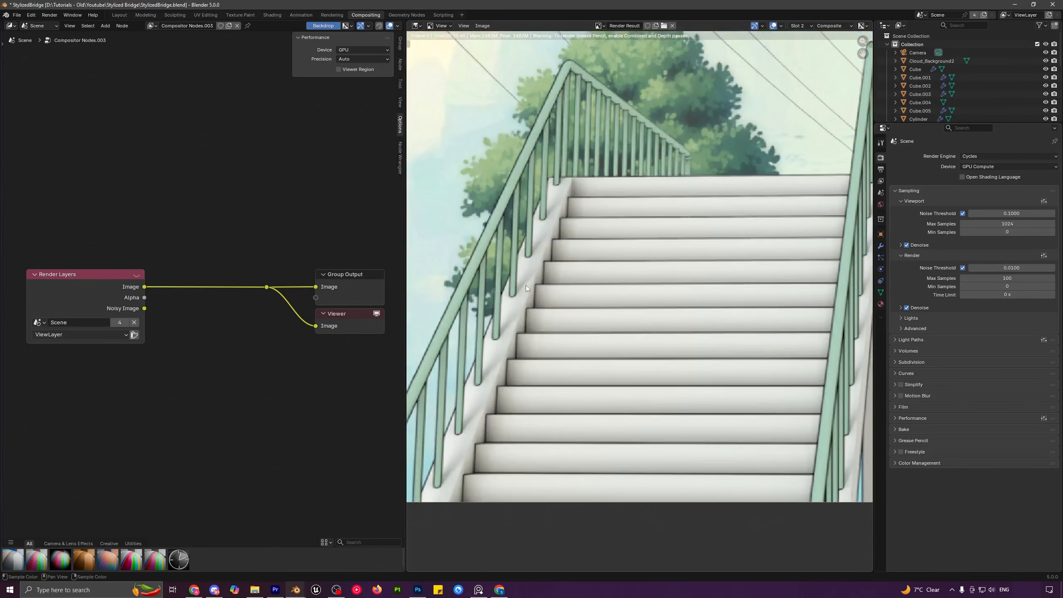
scroll(553, 278, up, 1)
middle_drag(721, 293, 640, 330)
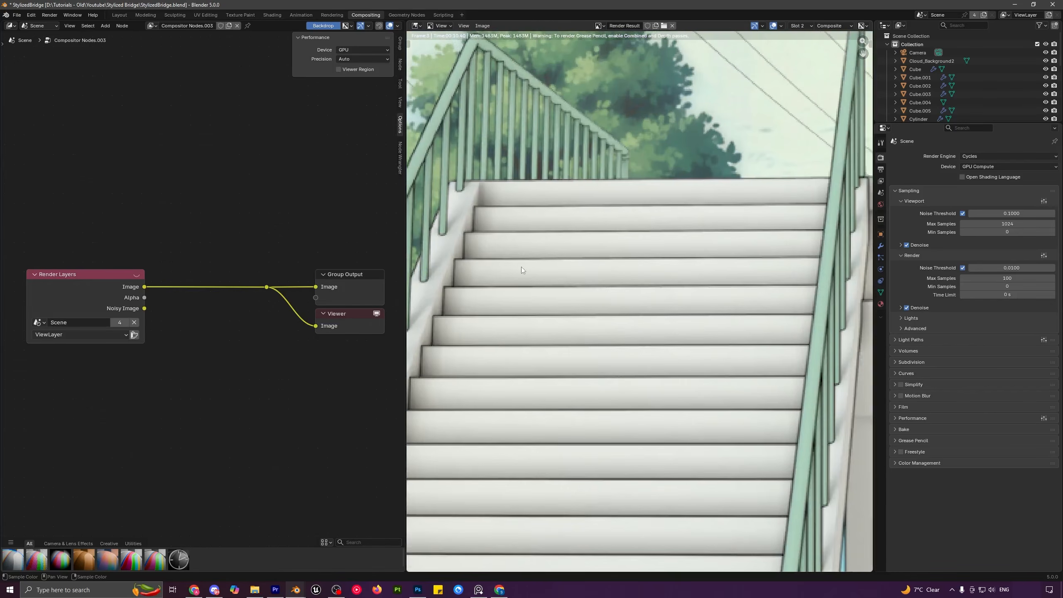
scroll(580, 307, down, 3)
middle_drag(739, 271, 677, 294)
middle_drag(814, 326, 643, 324)
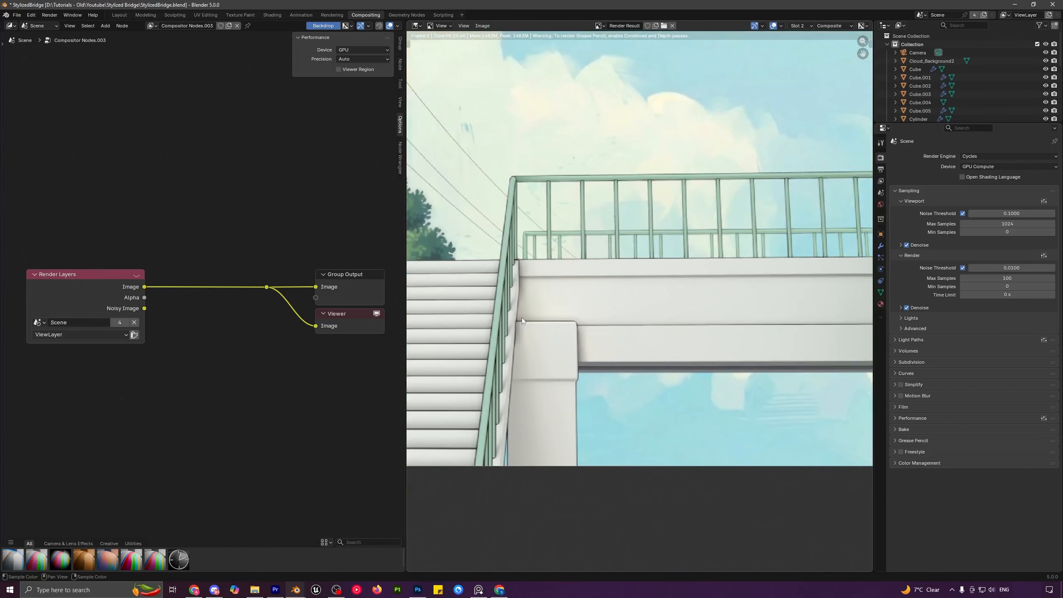
middle_drag(521, 317, 614, 341)
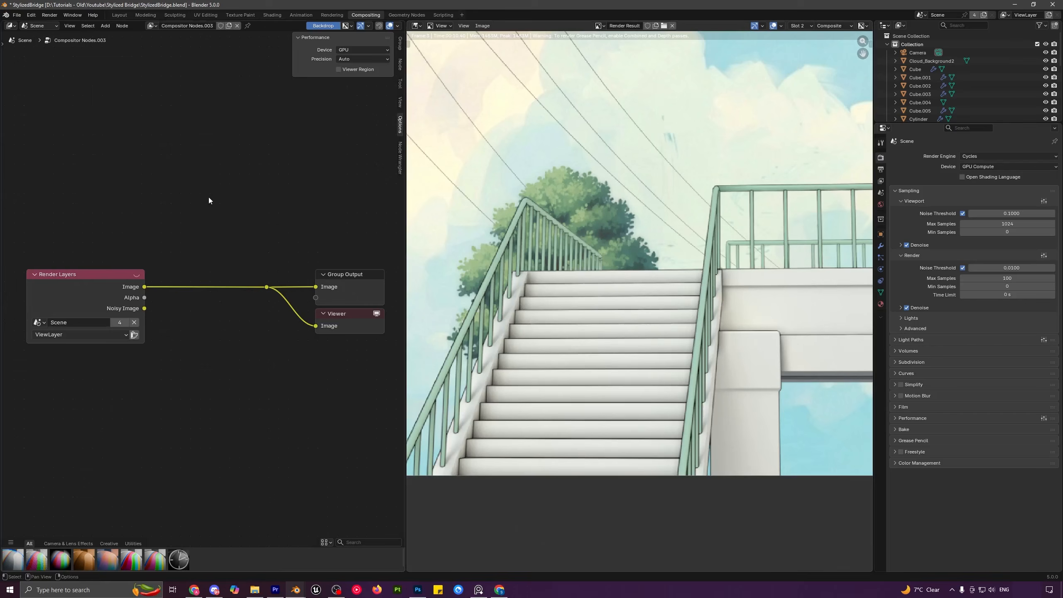
- Add a Kuwahara filter between the Render Layers image and the Group Output and Viewer, spacing the nodes in a row
key(shift+a)
key(shift+a)
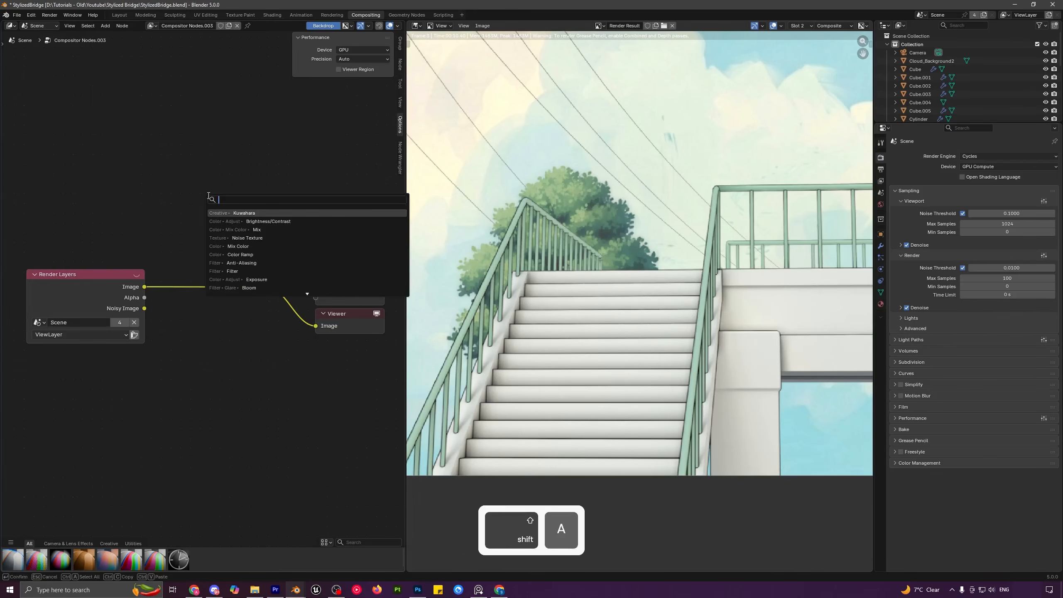
text(kuwa)
key(Return)
click(235, 170)
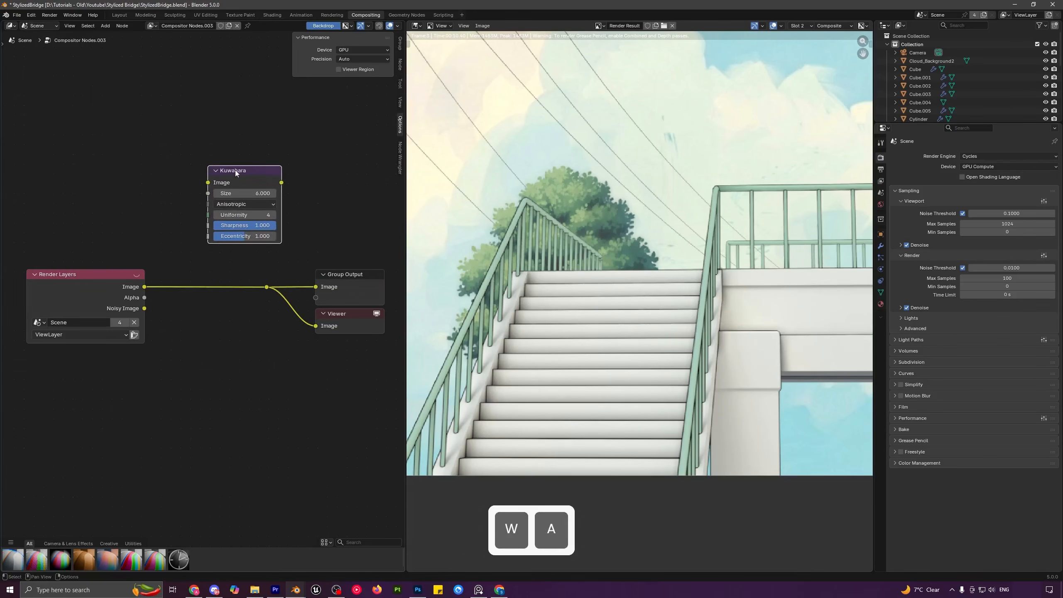
drag(235, 169, 230, 173)
drag(205, 186, 203, 186)
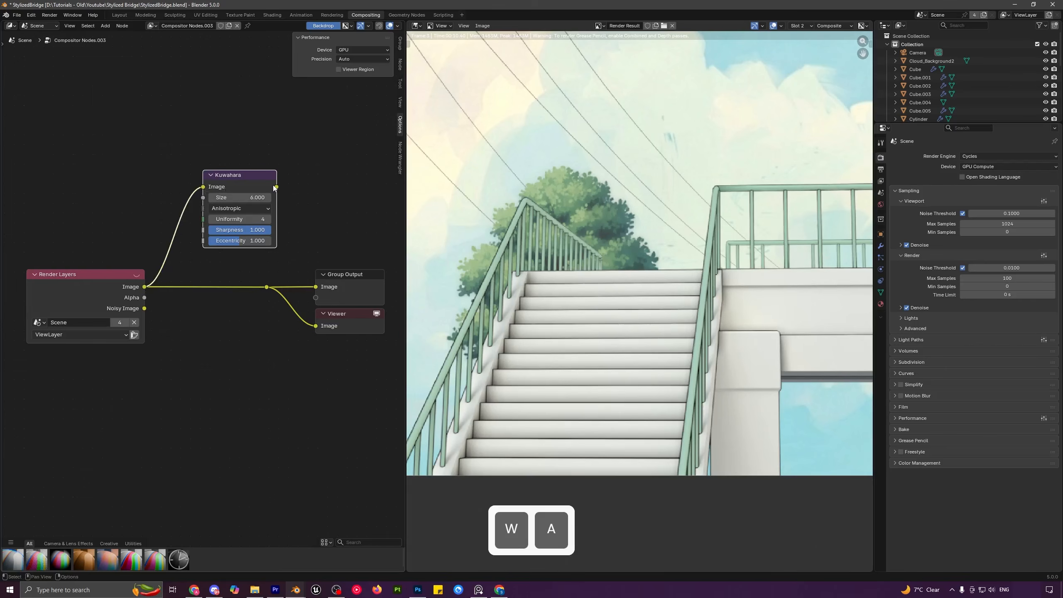
drag(276, 187, 267, 287)
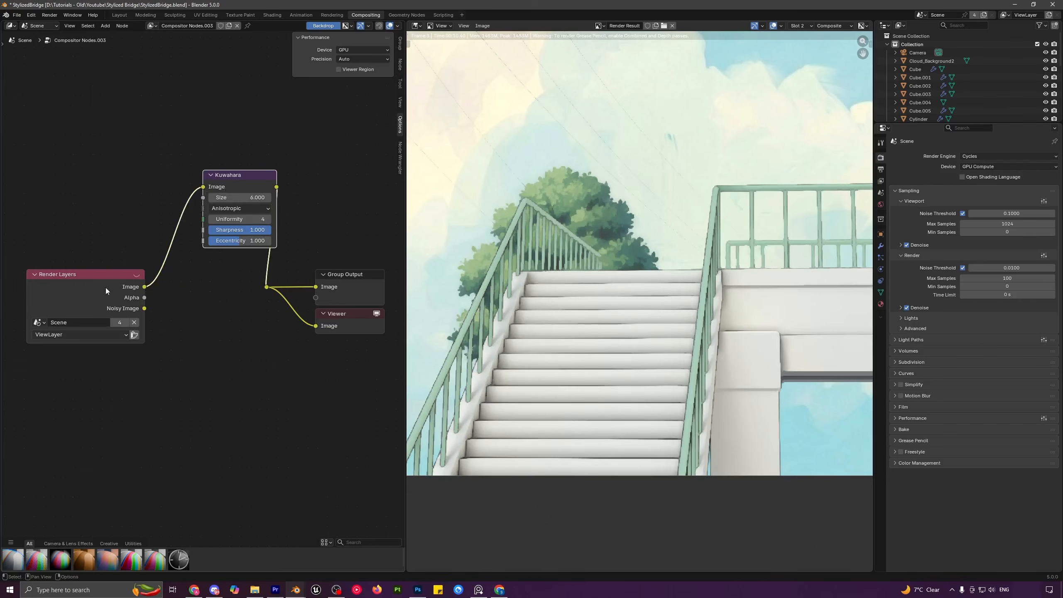
drag(105, 288, 26, 264)
drag(235, 188, 179, 233)
- Compare the render with the Kuwahara filter muted and unmuted, examining the stairs up close and the whole image
scroll(519, 344, up, 5)
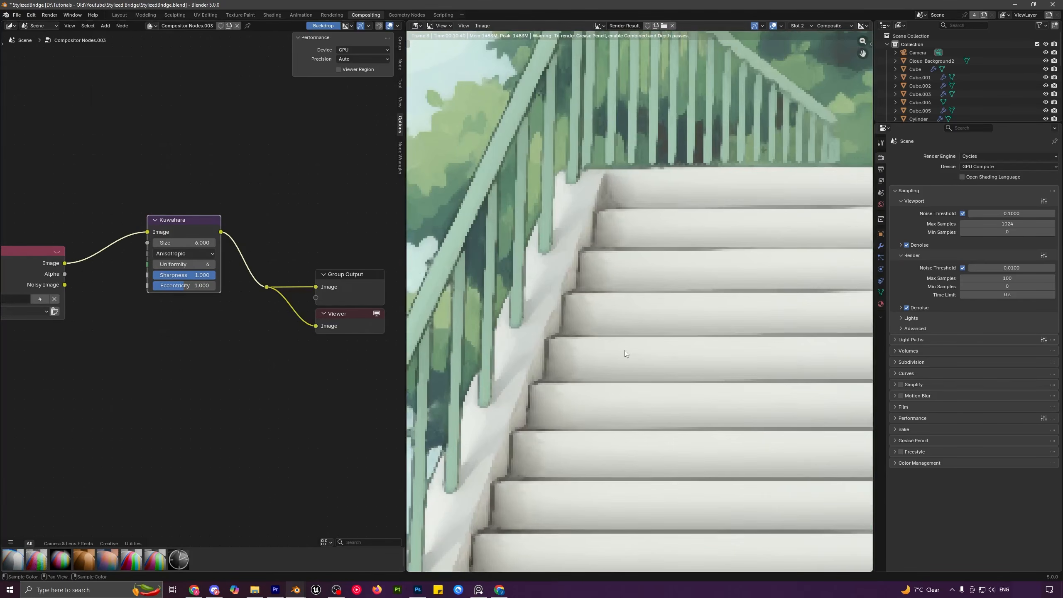
scroll(559, 277, down, 5)
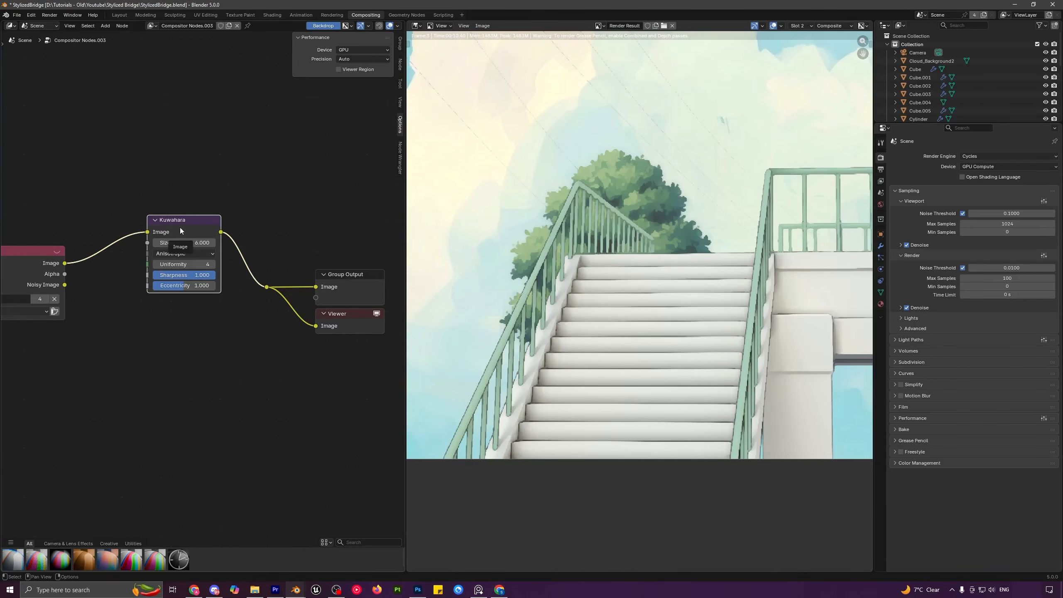
key(m)
key(m)
key(m)
key(m)
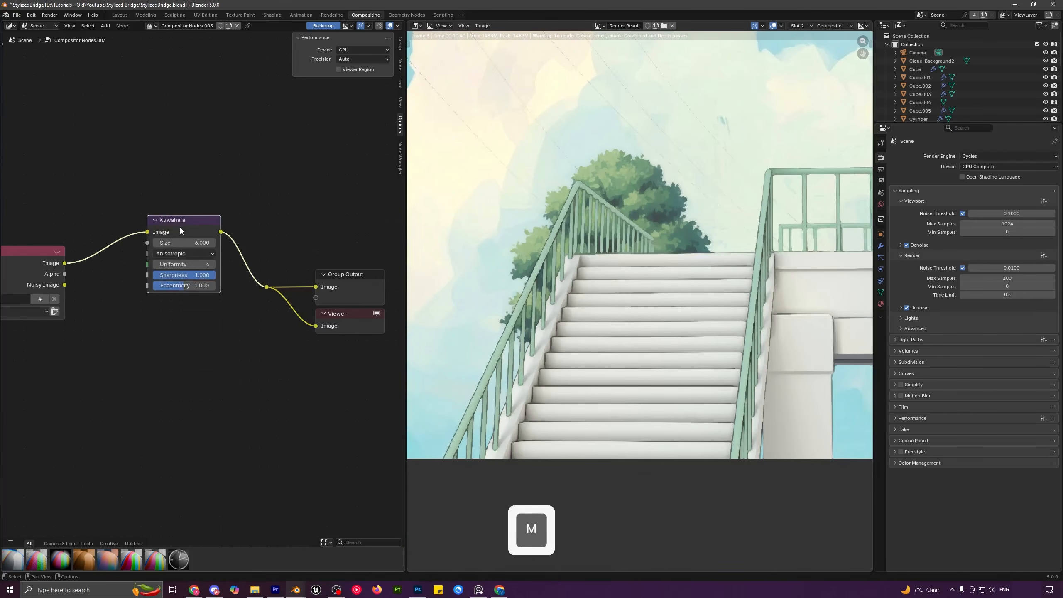
key(m)
key(m)
key(m)
key(m)
key(m)
key(m)
scroll(537, 337, up, 4)
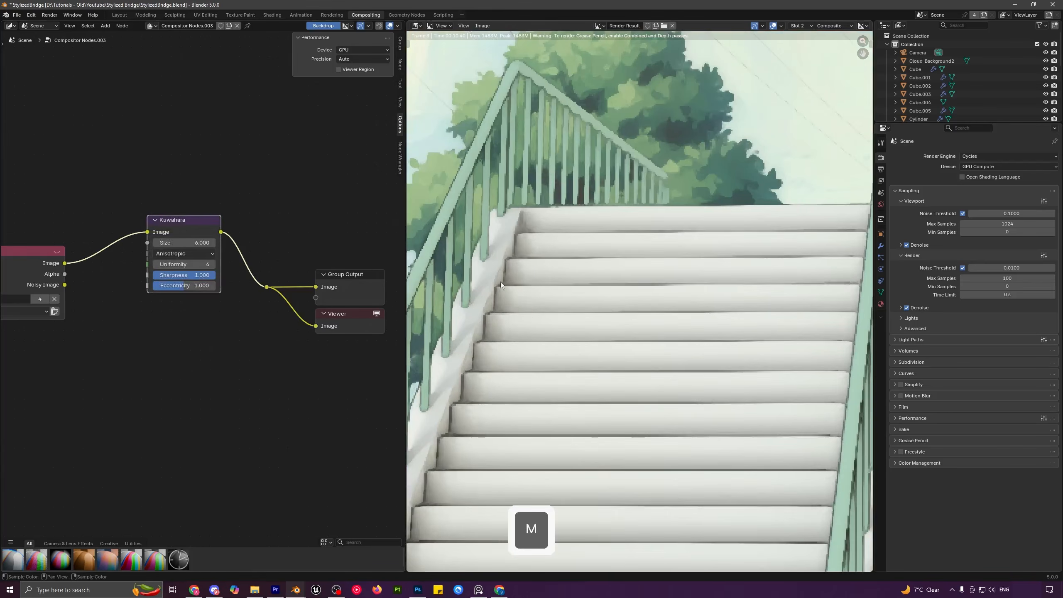
scroll(542, 306, down, 5)
scroll(700, 329, up, 3)
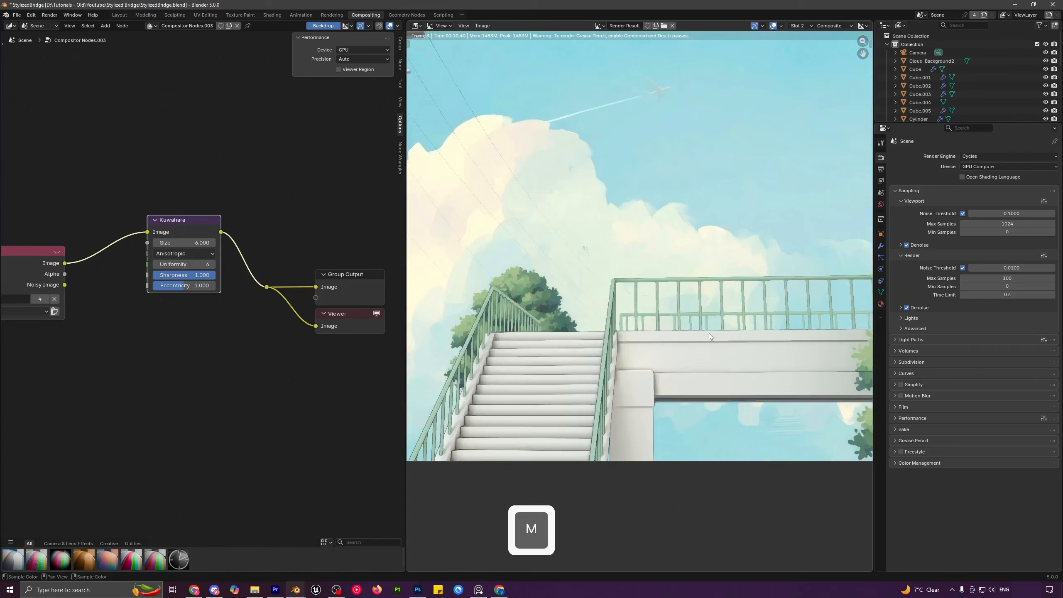
scroll(684, 327, down, 4)
middle_drag(674, 300, 708, 313)
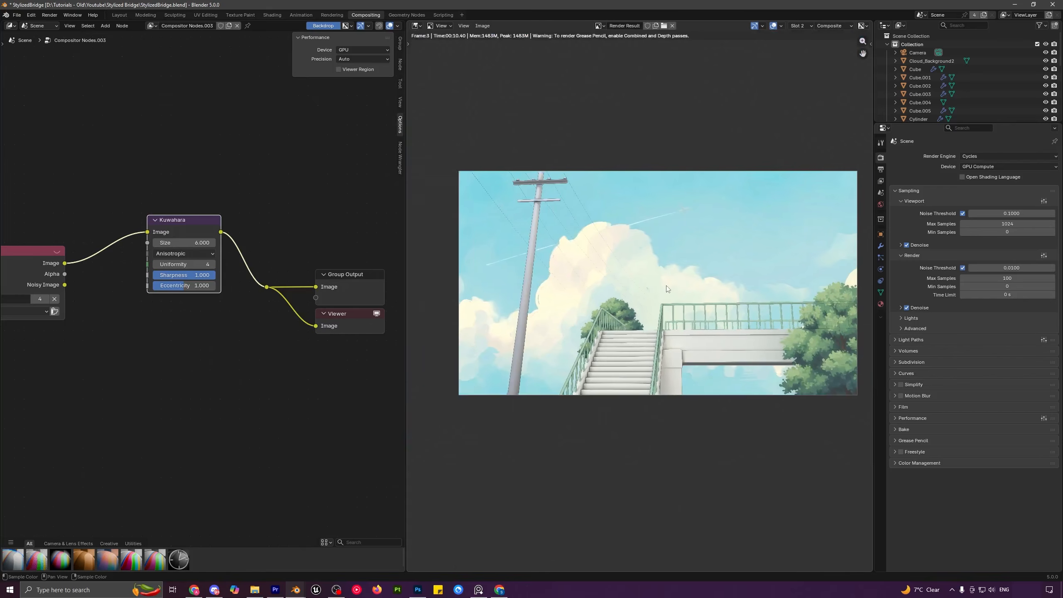
scroll(594, 331, up, 4)
scroll(595, 331, up, 1)
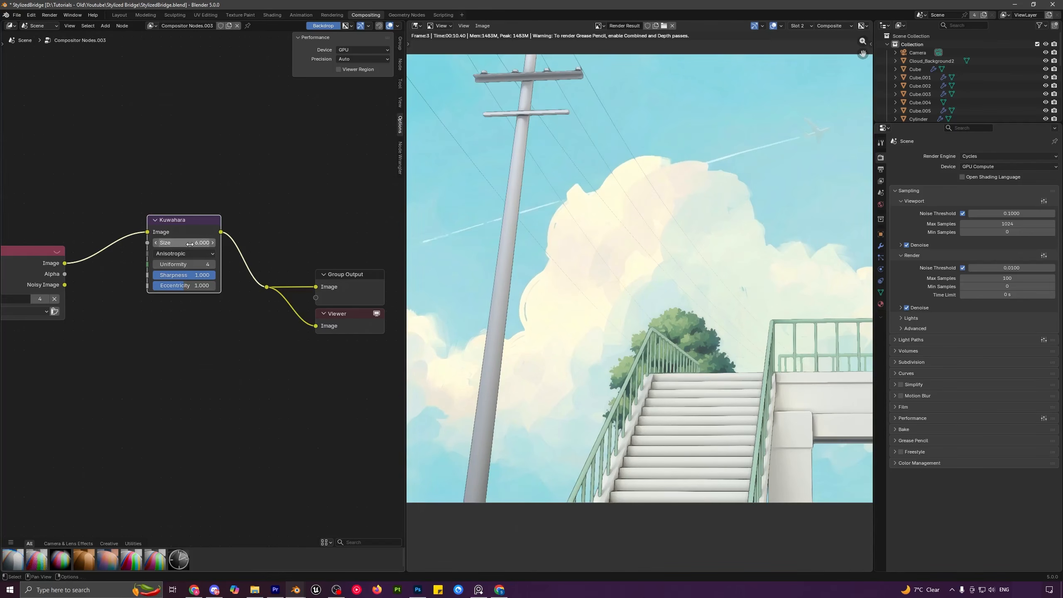
- Try a Kuwahara size of 27.7 and smaller sizes on the render, and reset the size to 6
drag(190, 244, 192, 243)
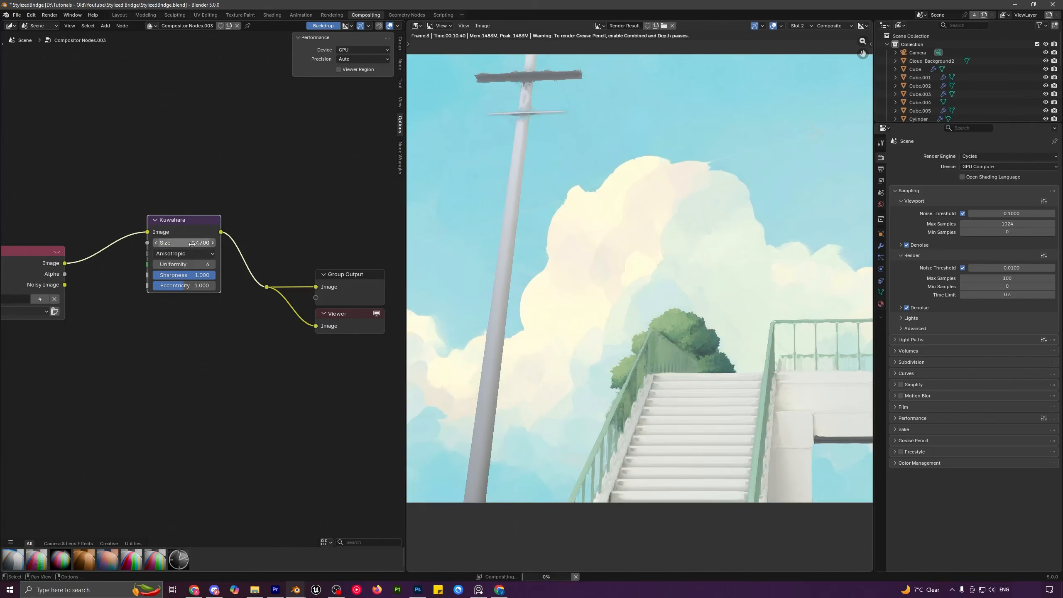
scroll(788, 304, down, 3)
middle_drag(787, 304, 716, 309)
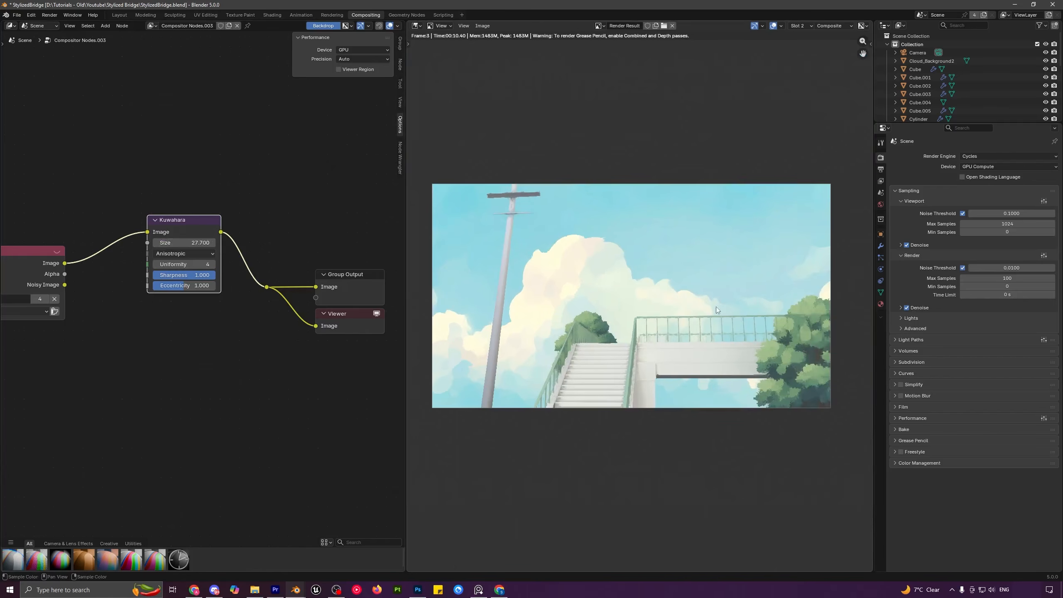
mouse_move(184, 243)
mouse_down()
mouse_move(154, 243)
mouse_move(199, 245)
mouse_move(189, 243)
mouse_up()
scroll(669, 362, up, 6)
click(187, 243)
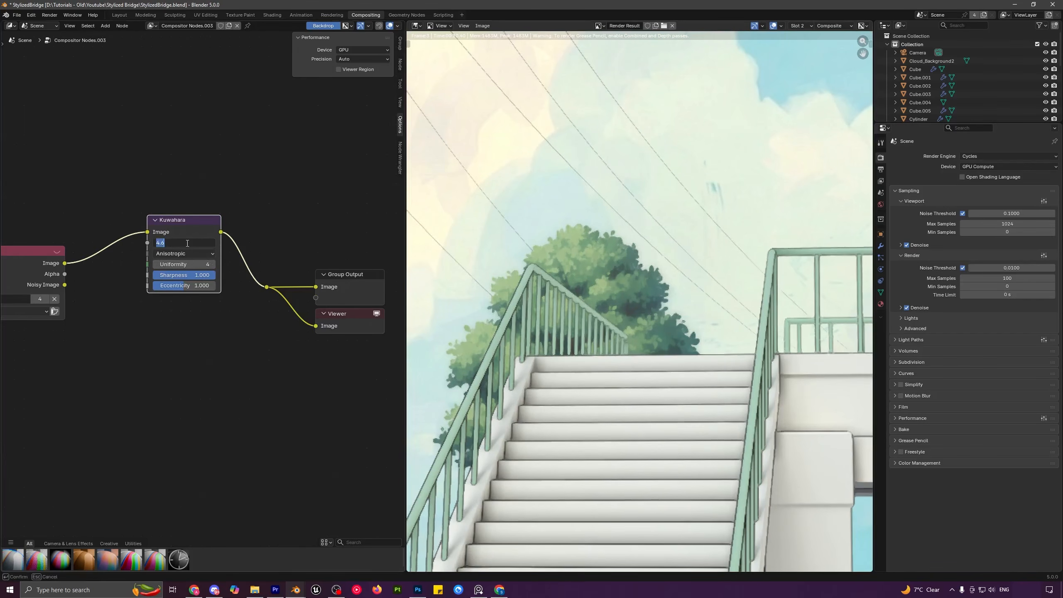
text(6)
key(Return)
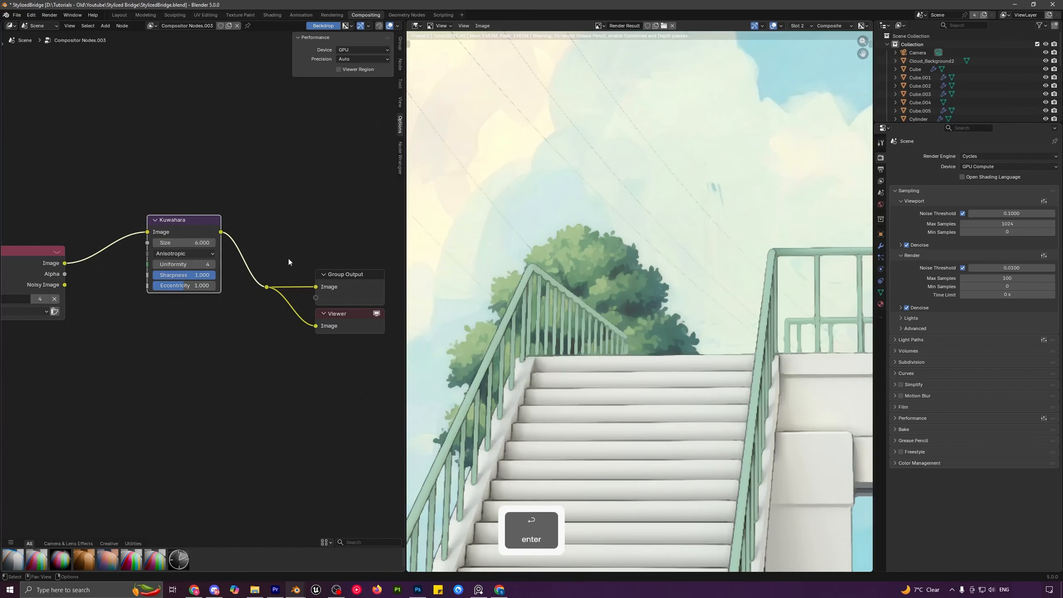
scroll(647, 314, down, 4)
scroll(728, 291, down, 1)
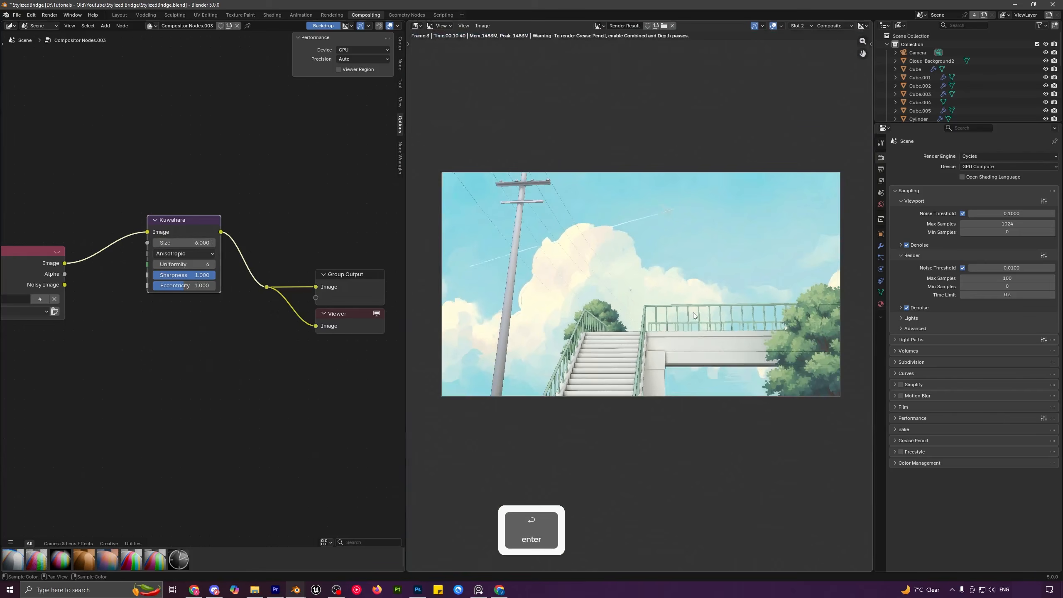
- Add a Posterize node fed by the Render Layers image and route its result to the outputs in place of the Kuwahara
drag(169, 231, 157, 160)
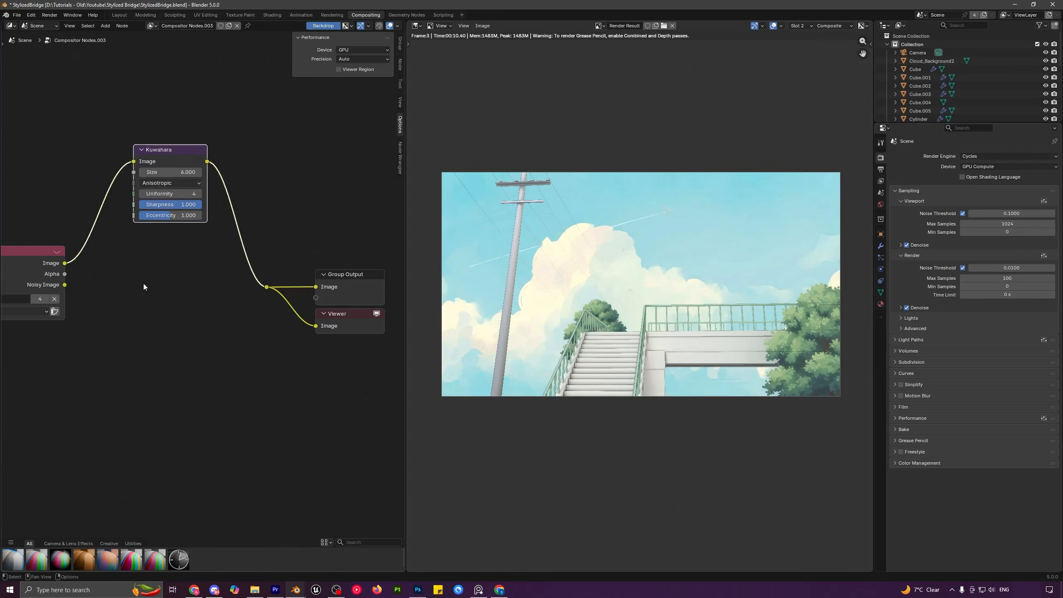
key(shift+a)
text(p)
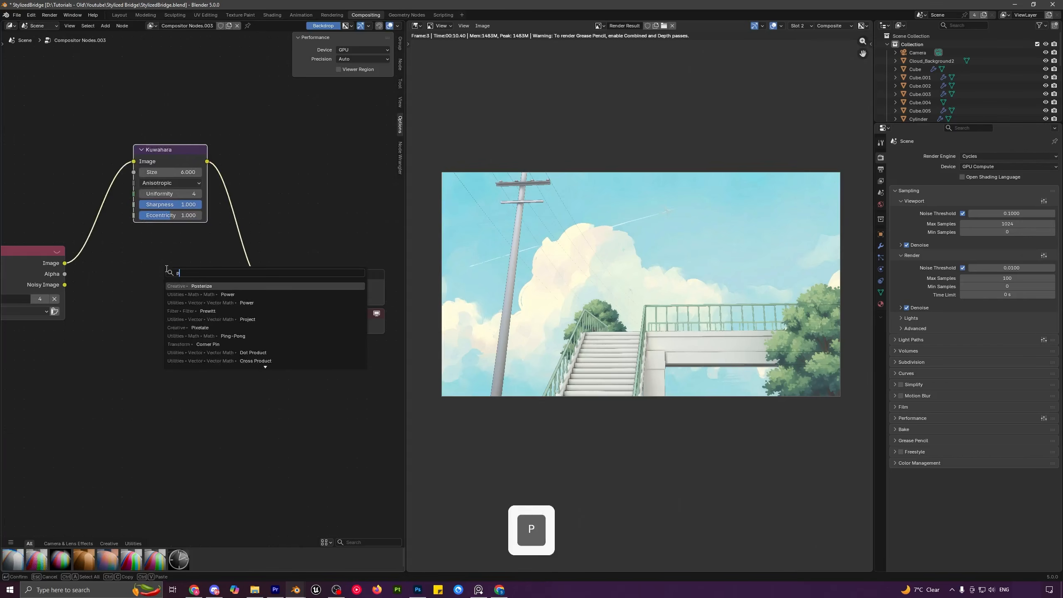
text(oster)
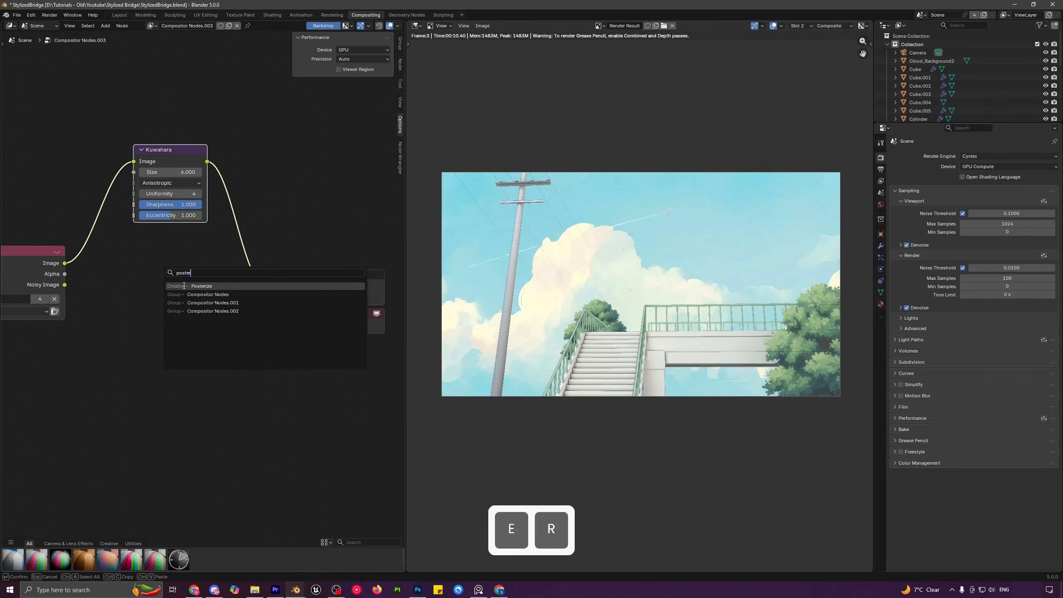
key(Return)
click(121, 285)
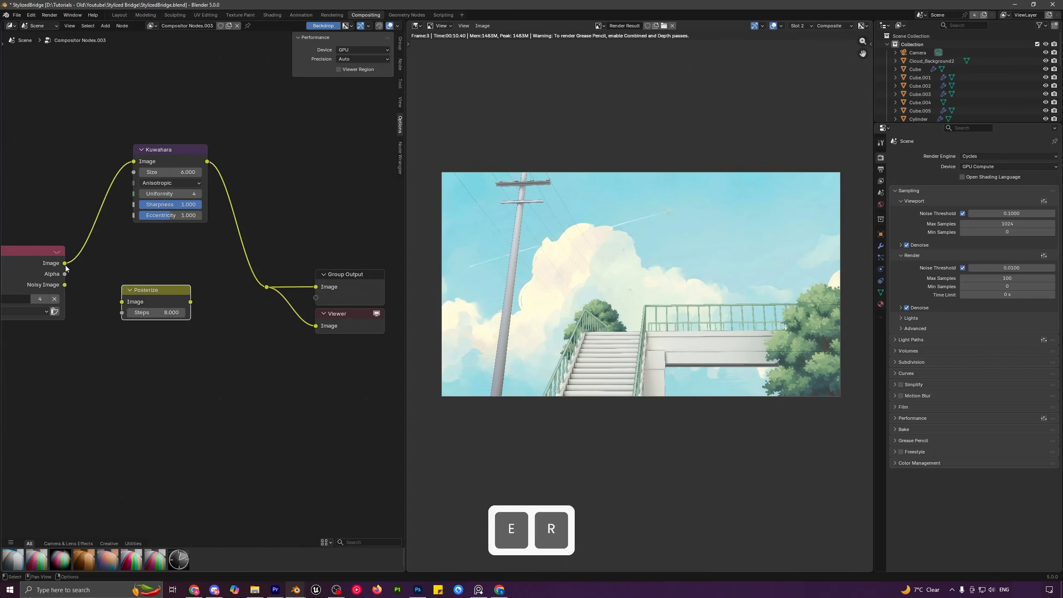
drag(65, 263, 121, 301)
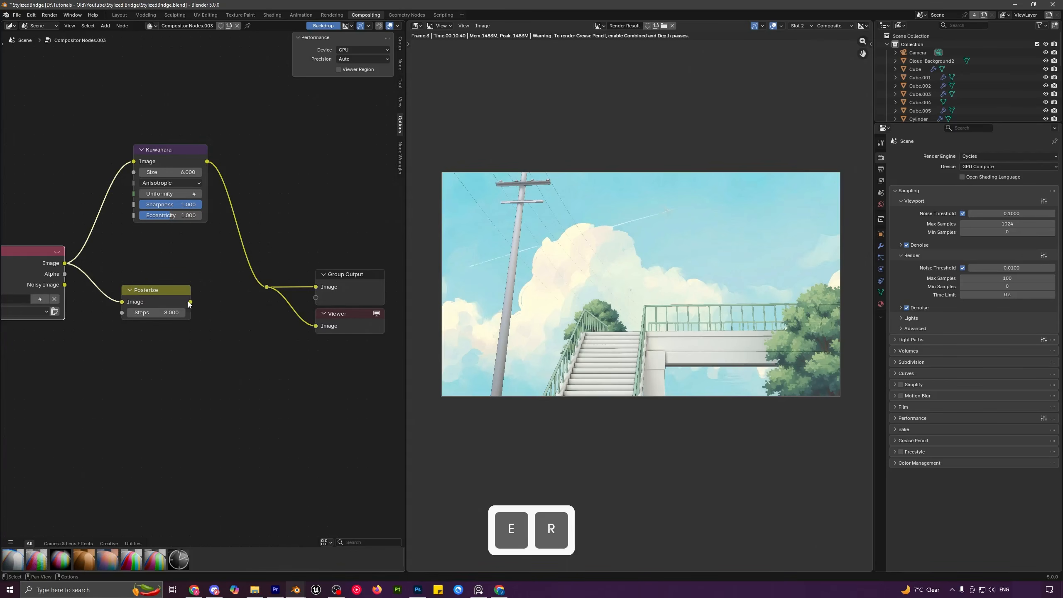
drag(190, 302, 267, 287)
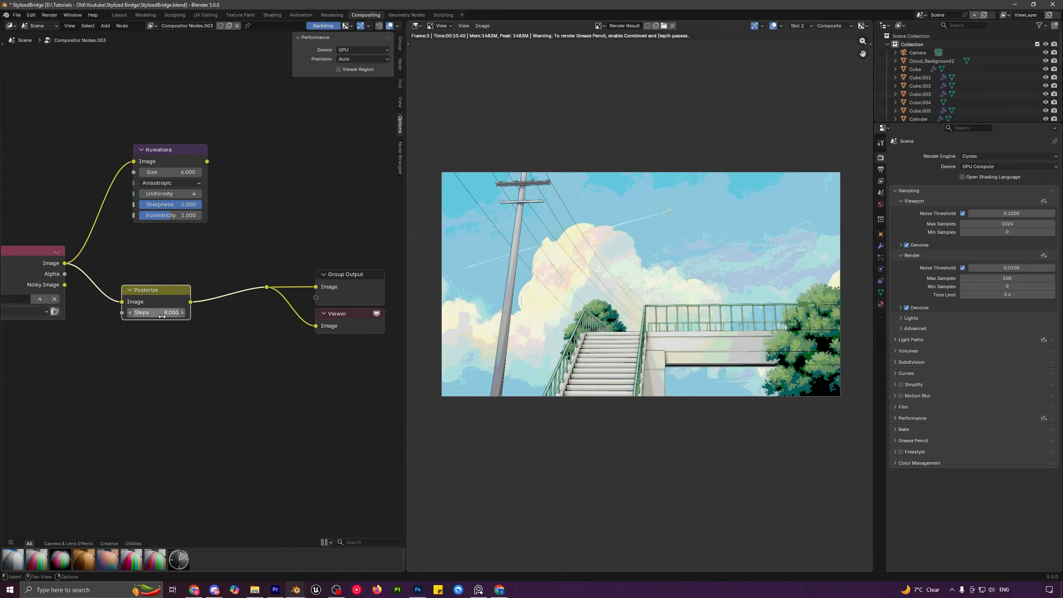
- Set the Posterize steps to 5.5 and place the node well below the Kuwahara node
drag(161, 317, 140, 404)
scroll(687, 301, up, 2)
scroll(622, 301, down, 2)
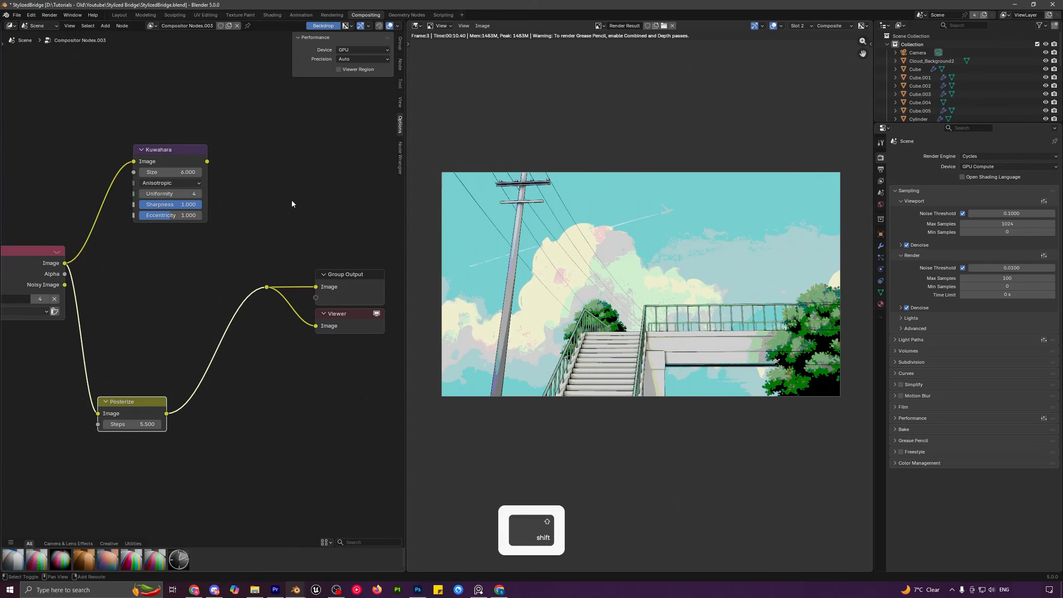
- Add a color Mix node combining Kuwahara as A with Posterize as B, and feed its result to the outputs
key(shift+a)
text(mix)
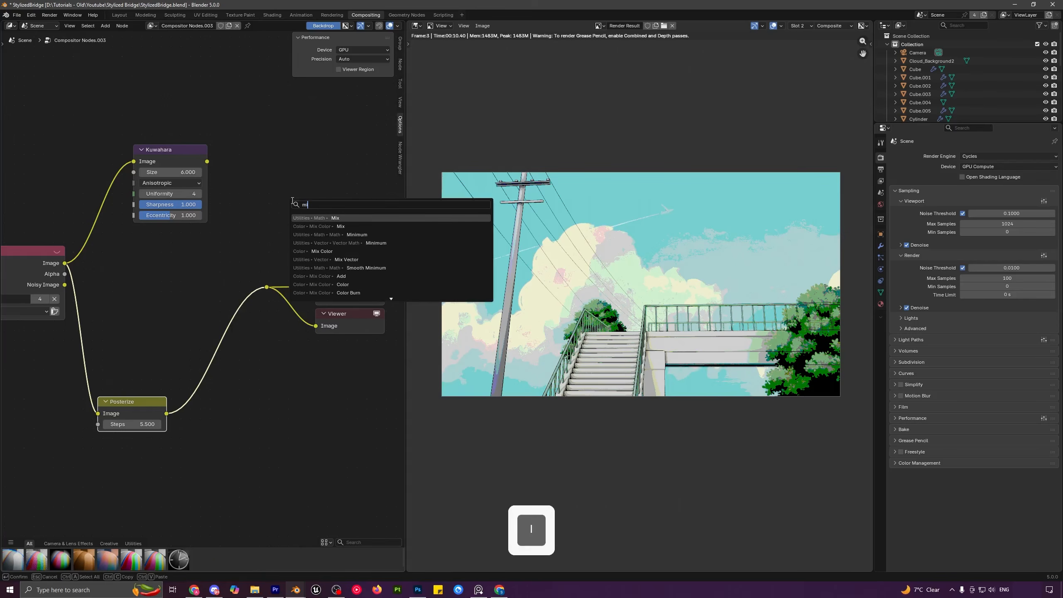
click(320, 225)
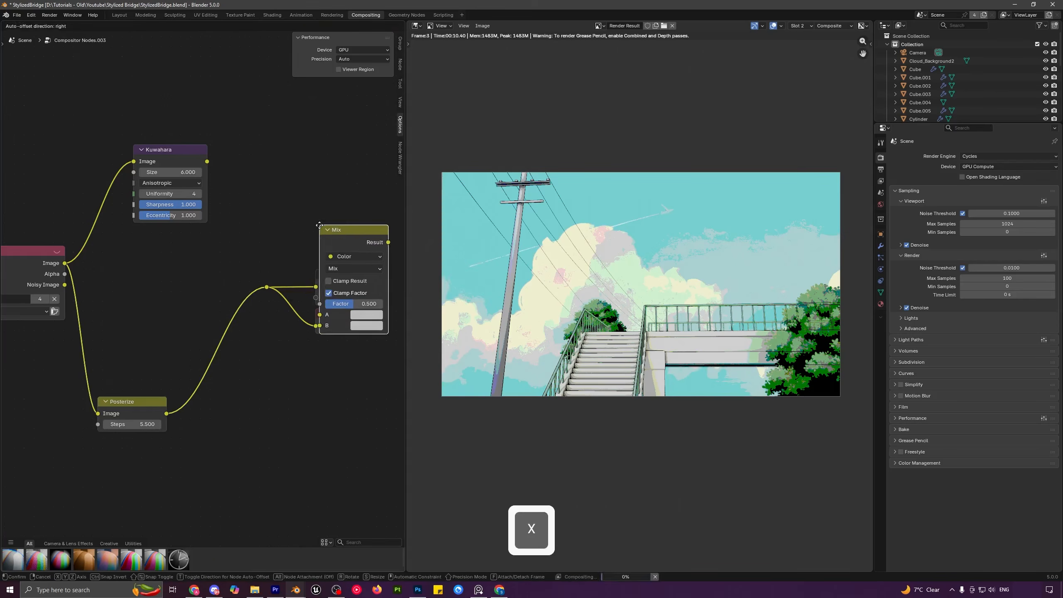
click(256, 143)
drag(207, 161, 257, 231)
drag(166, 413, 257, 242)
drag(325, 159, 266, 288)
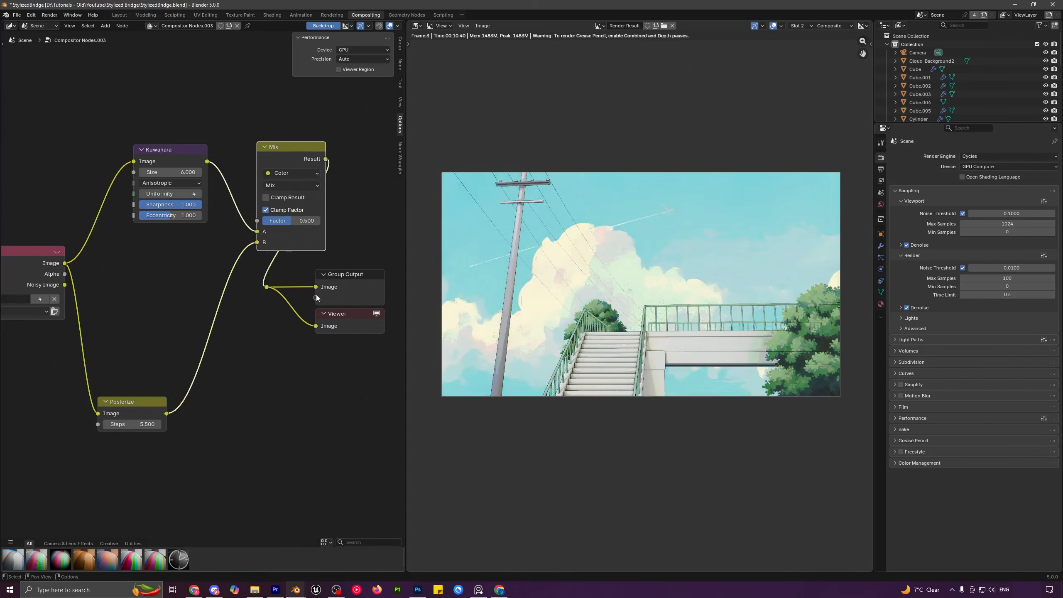
- Rearrange the output nodes, reroute and Mix node so the chain flows clearly after the Kuwahara and Posterize branches
drag(321, 261, 376, 352)
drag(363, 292, 481, 276)
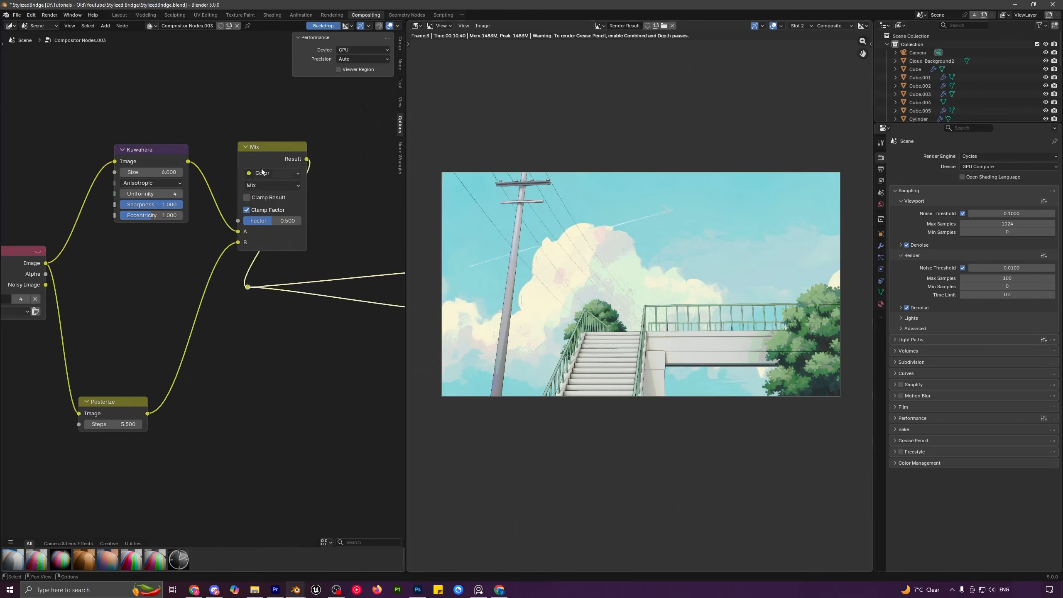
drag(259, 167, 172, 284)
drag(233, 270, 297, 332)
key(g)
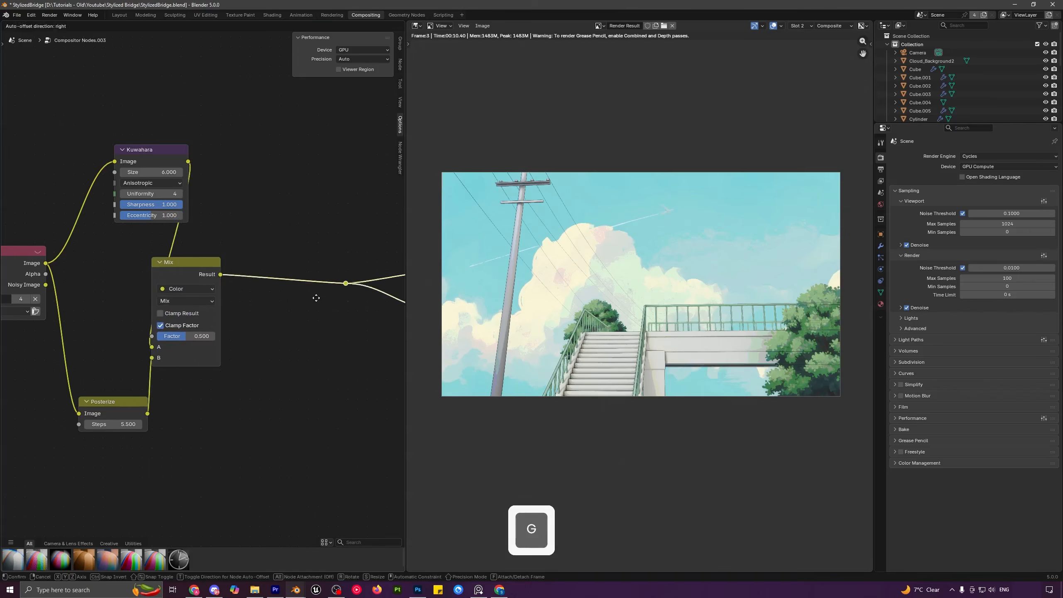
click(355, 292)
click(184, 264)
key(g)
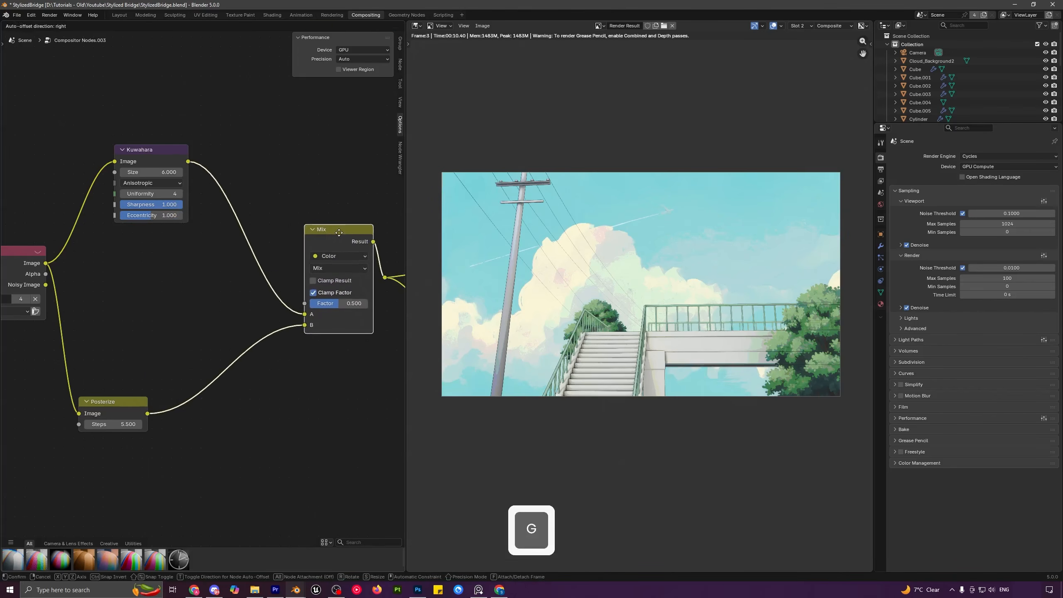
click(335, 231)
- Test Mix factors of 1 and 0 with the Posterize steps at 3.9, and undo a trial Kuwahara size change
scroll(683, 350, up, 2)
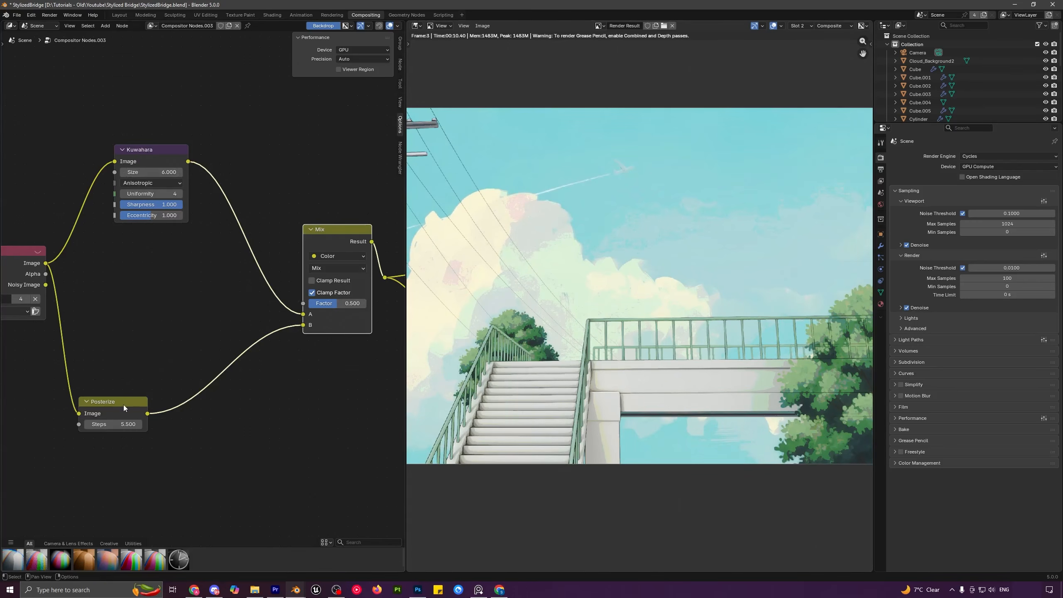
drag(341, 303, 371, 303)
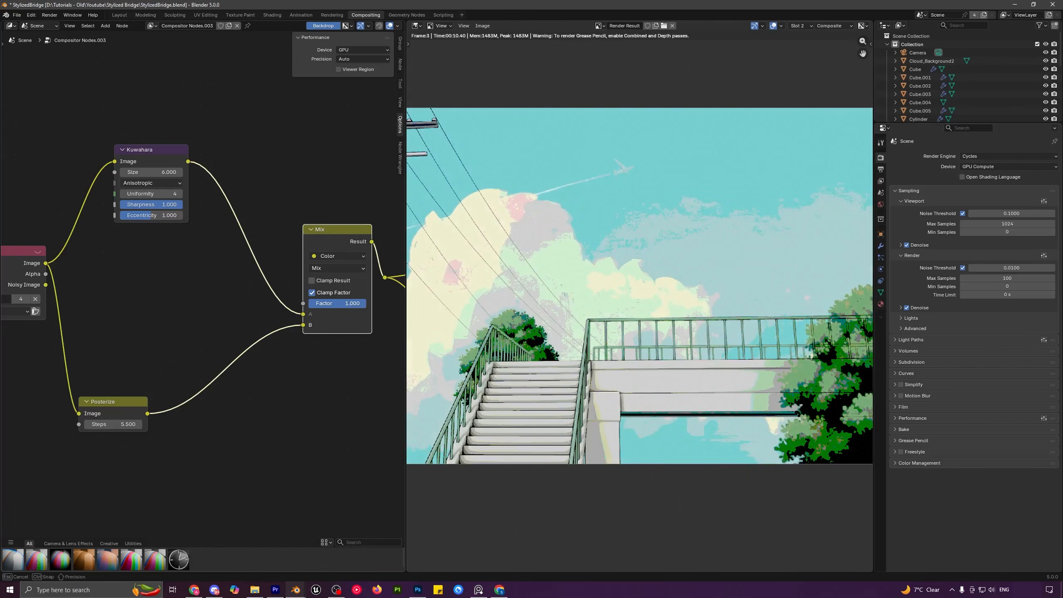
drag(90, 424, 67, 425)
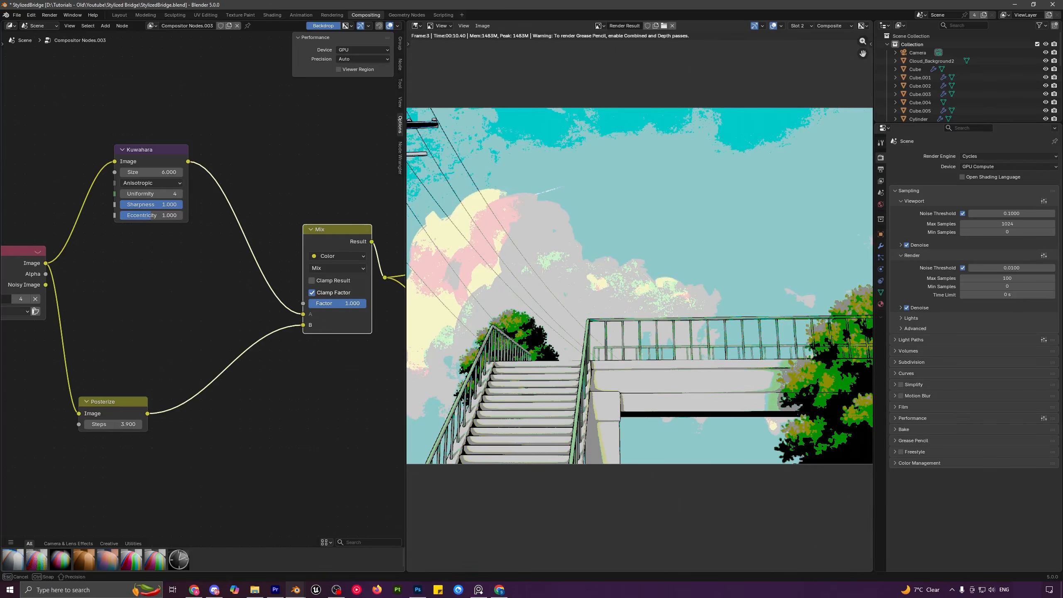
drag(364, 303, 309, 303)
drag(152, 172, 177, 172)
key(ctrl+z)
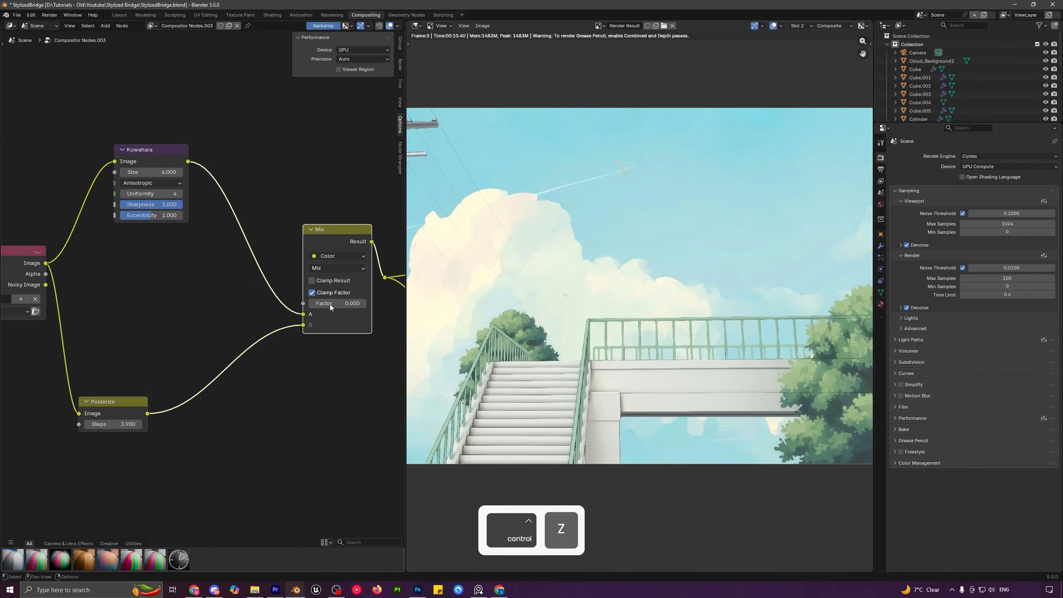
- Set the Posterize steps to 9.1 and the Mix factor to 1
drag(332, 305, 344, 305)
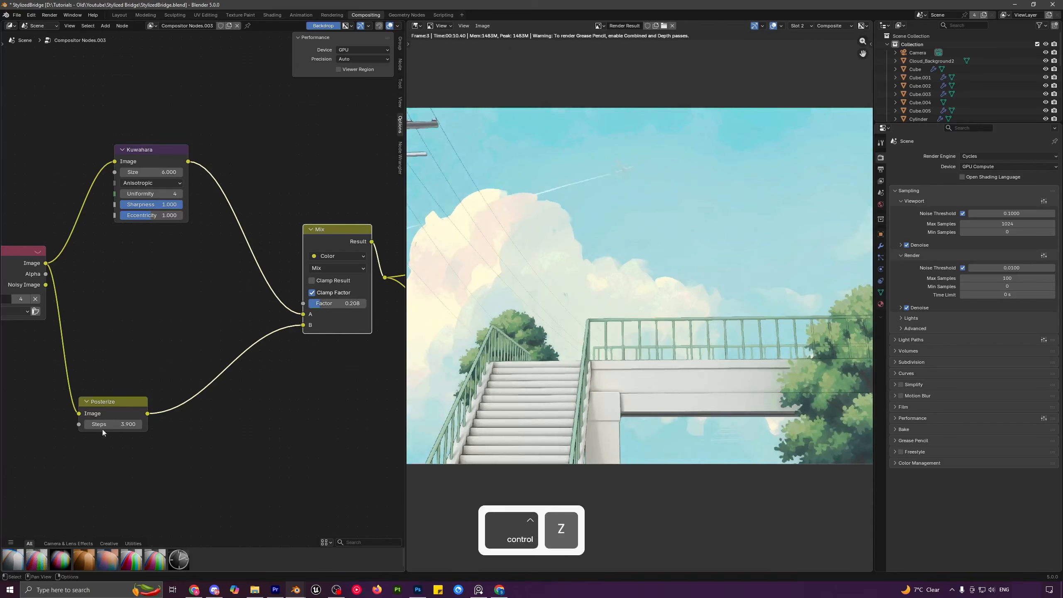
mouse_move(103, 429)
mouse_down()
mouse_move(125, 429)
mouse_move(103, 424)
mouse_up()
drag(329, 304, 375, 304)
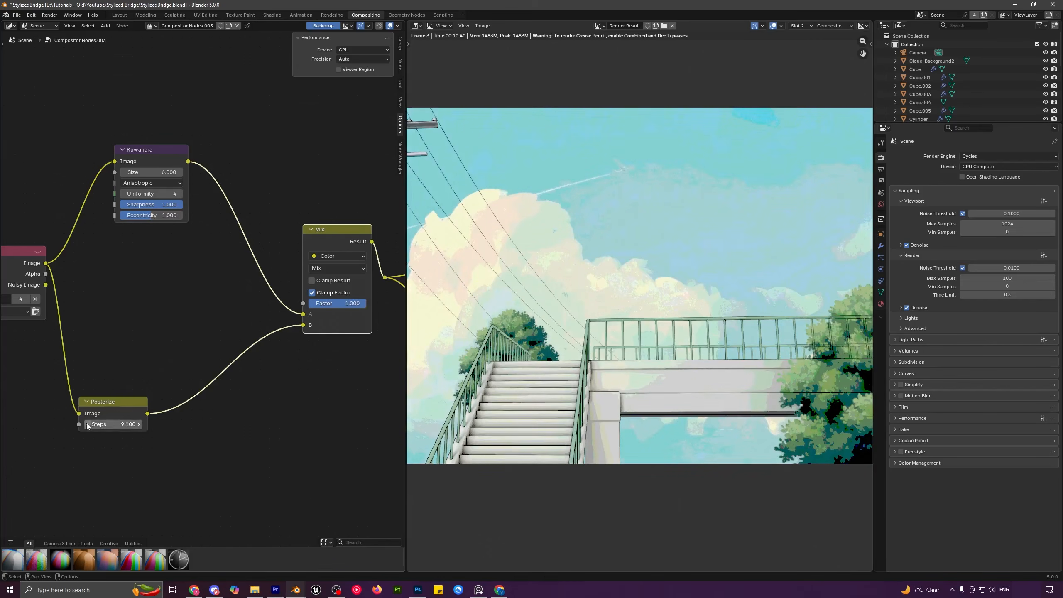
- Set the Posterize steps to 3.37 and the Mix factor to 0.1
shift+drag(113, 424, 16, 424)
scroll(742, 255, down, 4)
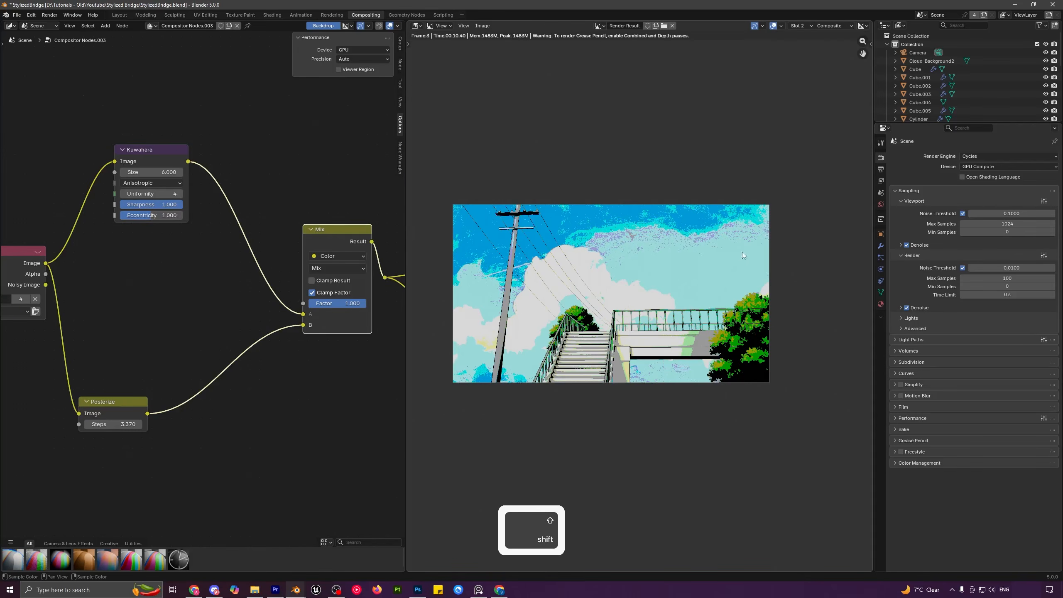
shift+middle_drag(636, 299, 661, 311)
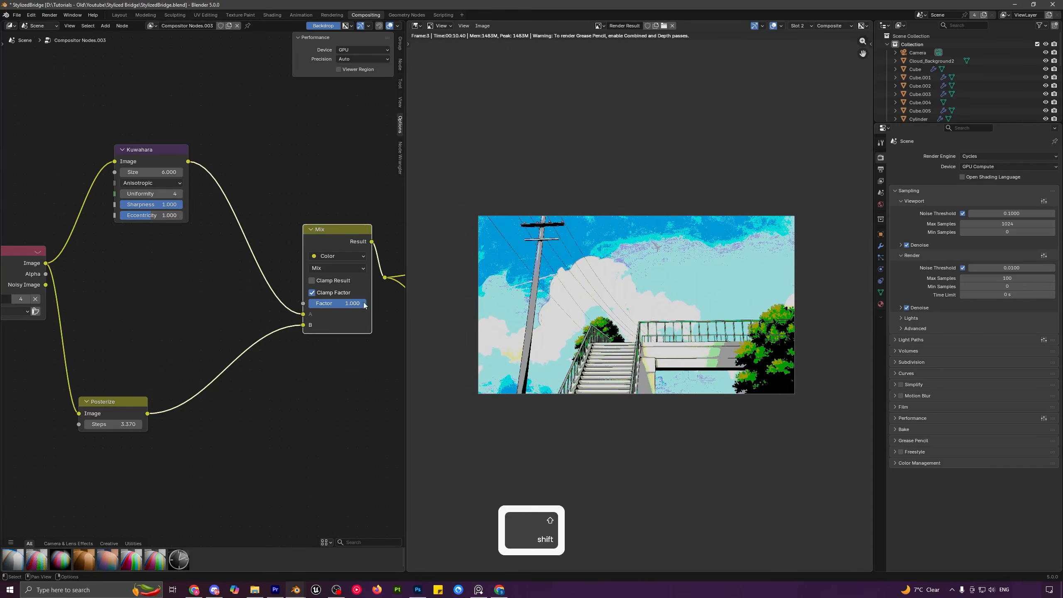
drag(364, 305, 315, 305)
click(334, 306)
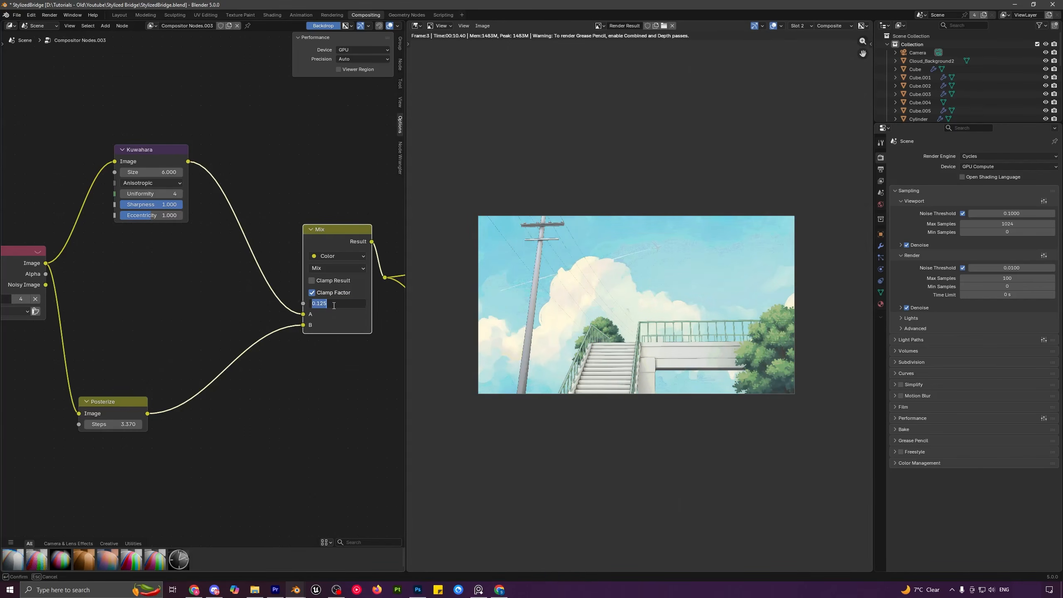
text(0)
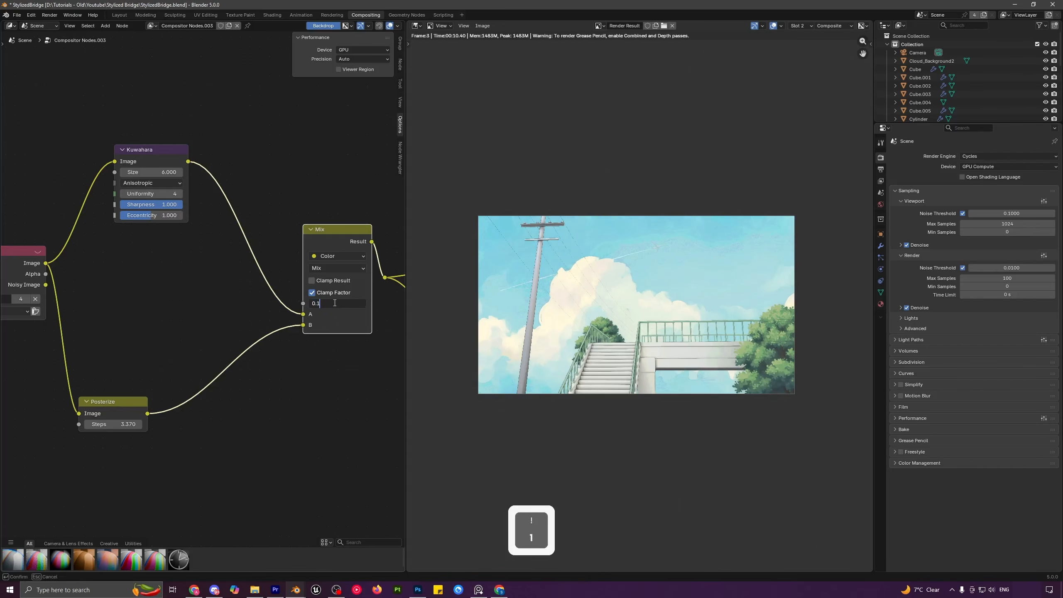
text(.1)
click(334, 362)
- Inspect the stairs, railing, bridge beam and foliage of the composited render up close
scroll(684, 387, up, 5)
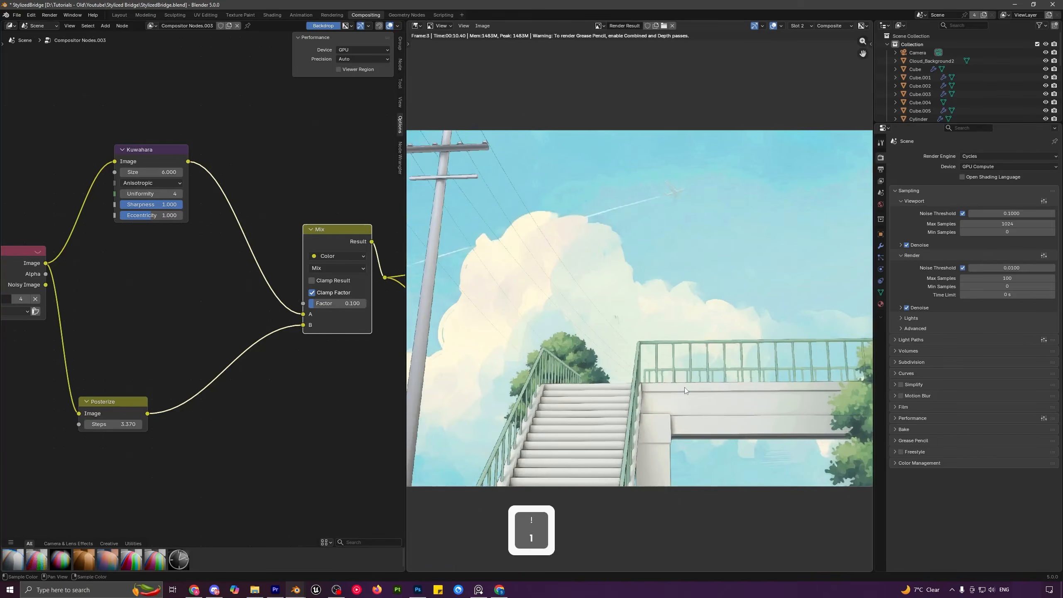
scroll(643, 394, up, 6)
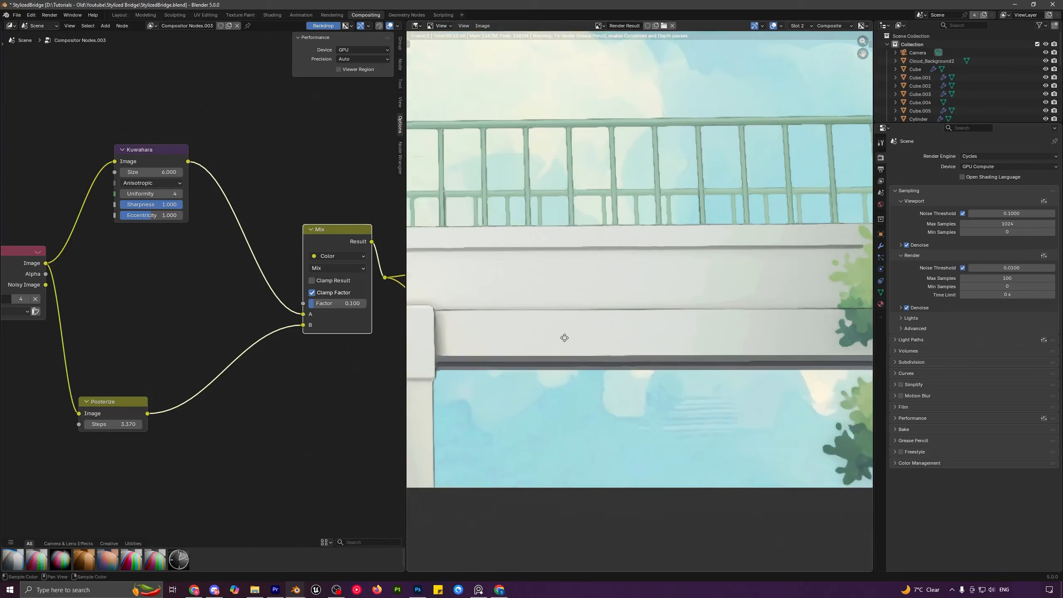
middle_drag(564, 339, 498, 345)
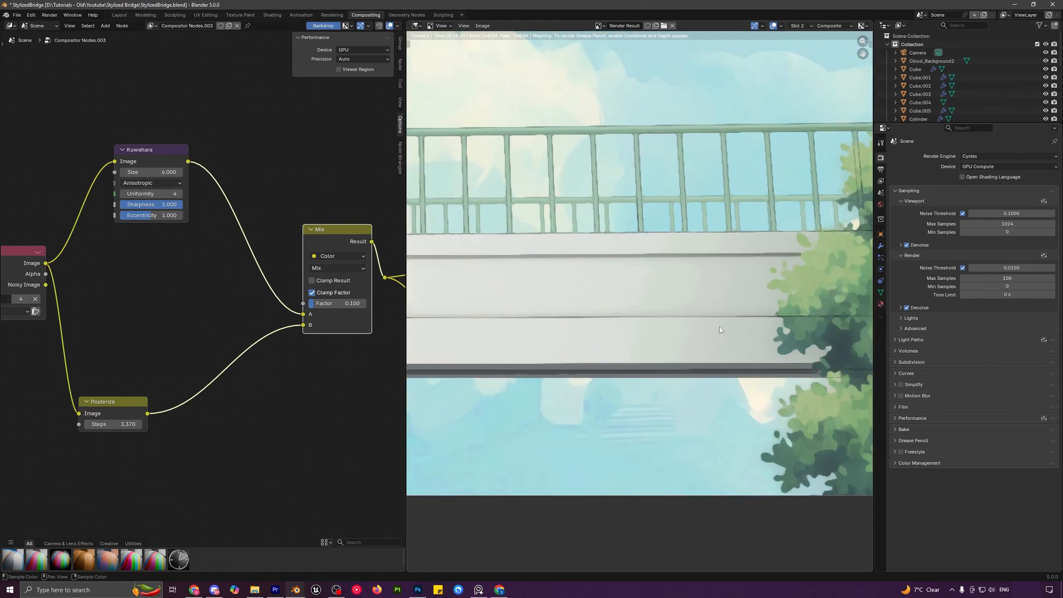
middle_drag(608, 332, 868, 335)
middle_drag(481, 351, 429, 335)
scroll(601, 351, up, 1)
scroll(656, 316, down, 1)
middle_drag(698, 326, 621, 323)
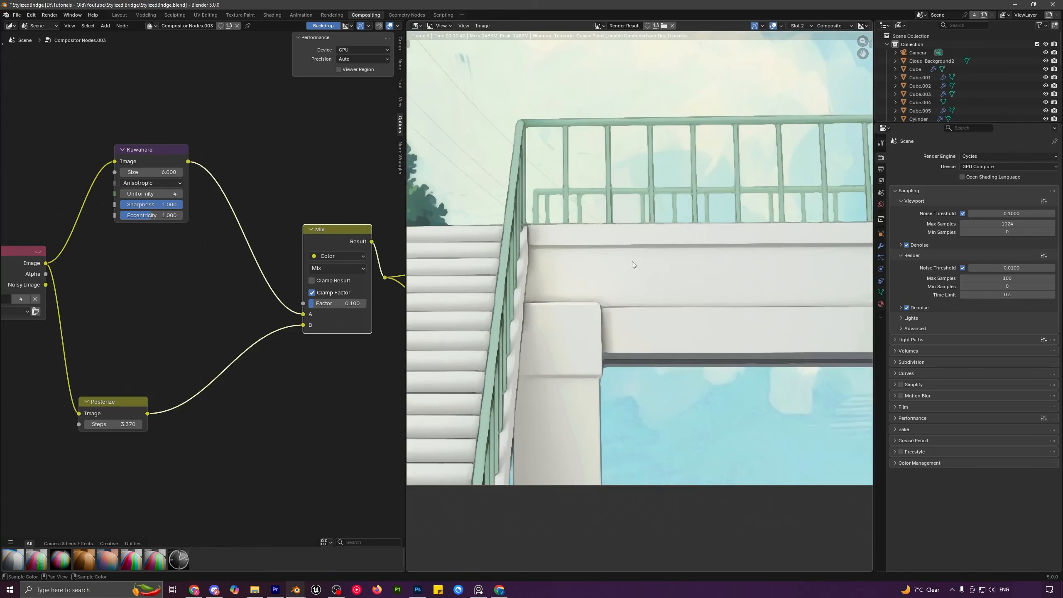
- Toggle muting of the Posterize node several times to compare the bridge with and without it, leaving it enabled
drag(77, 377, 165, 463)
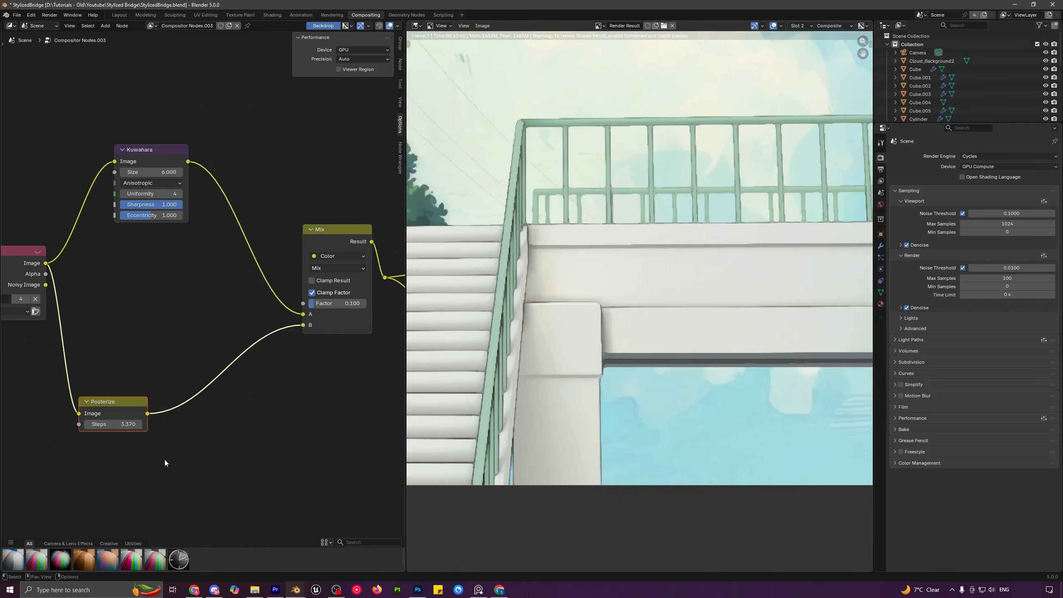
key(m)
key(m)
key(m)
key(m)
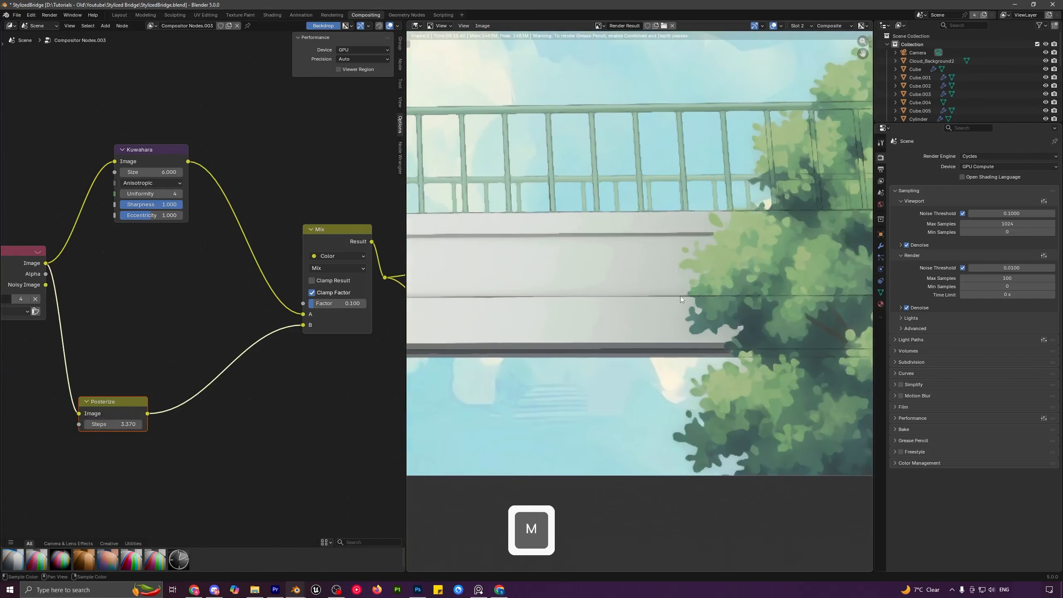
drag(114, 355, 150, 472)
key(m)
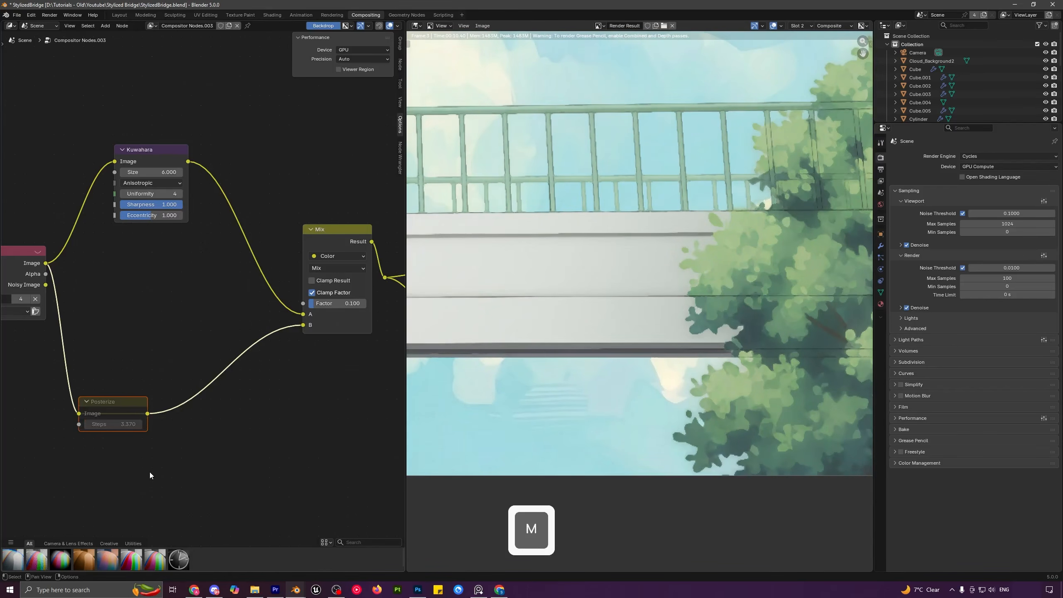
key(m)
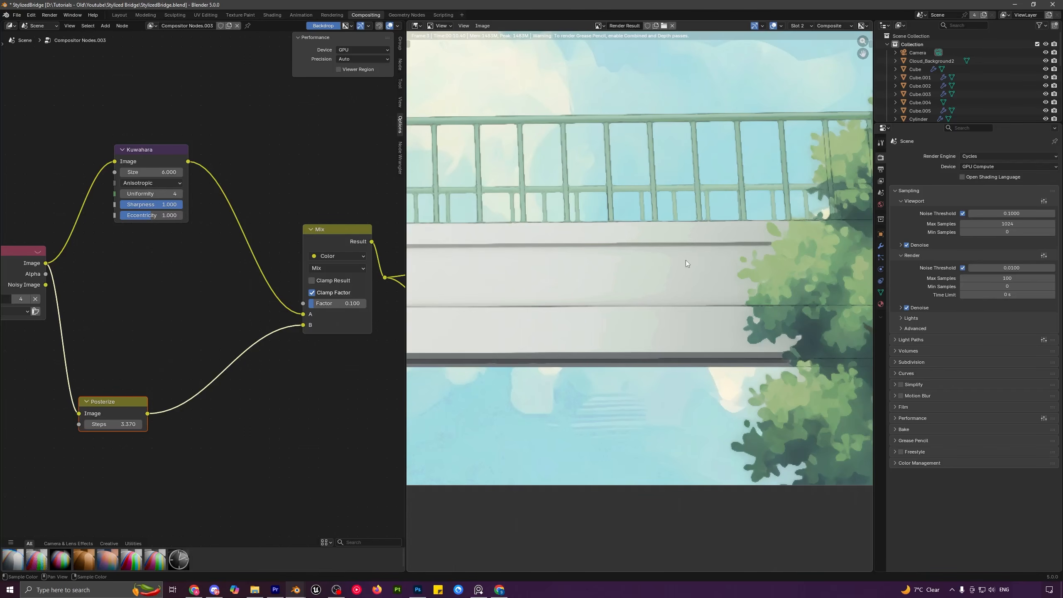
key(m)
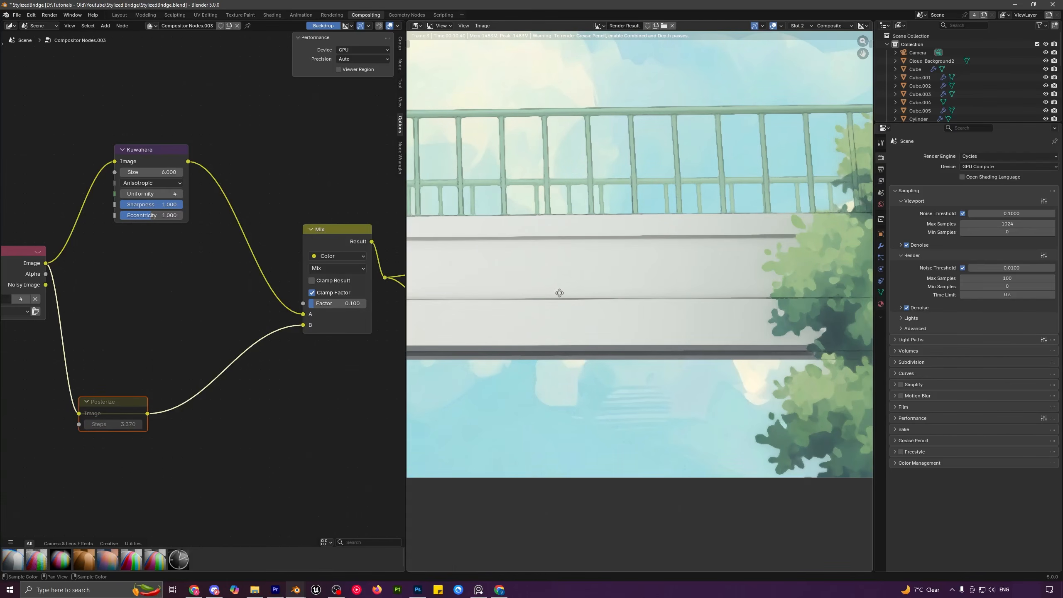
mouse_move(560, 292)
middle_down()
mouse_move(604, 282)
mouse_move(574, 285)
middle_up()
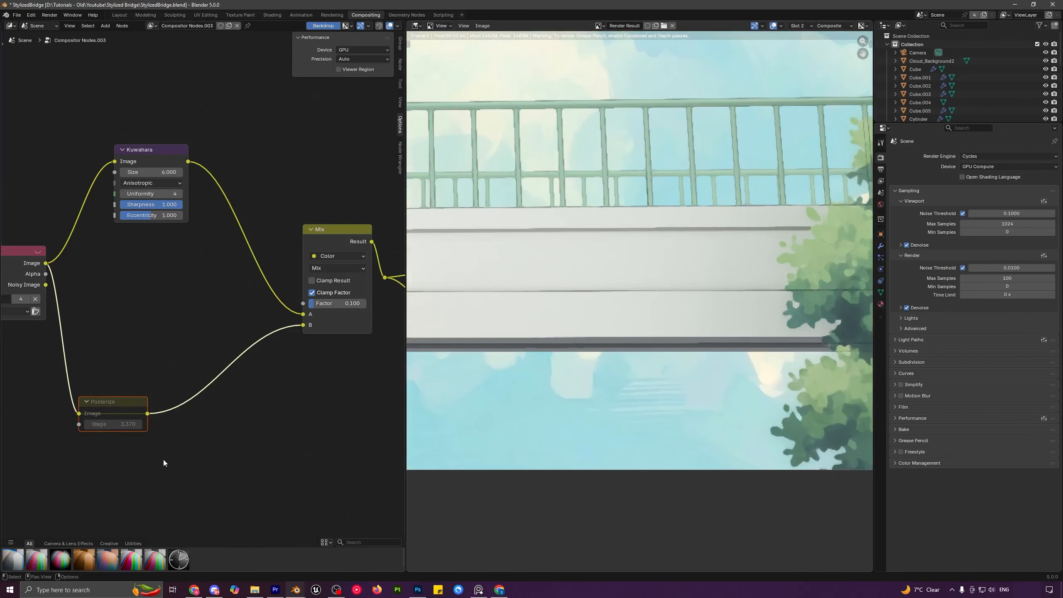
key(m)
middle_drag(583, 328, 733, 330)
- Try a Mix factor of 0.284 and check the bridge, sky and clouds in the render
middle_drag(349, 413, 253, 414)
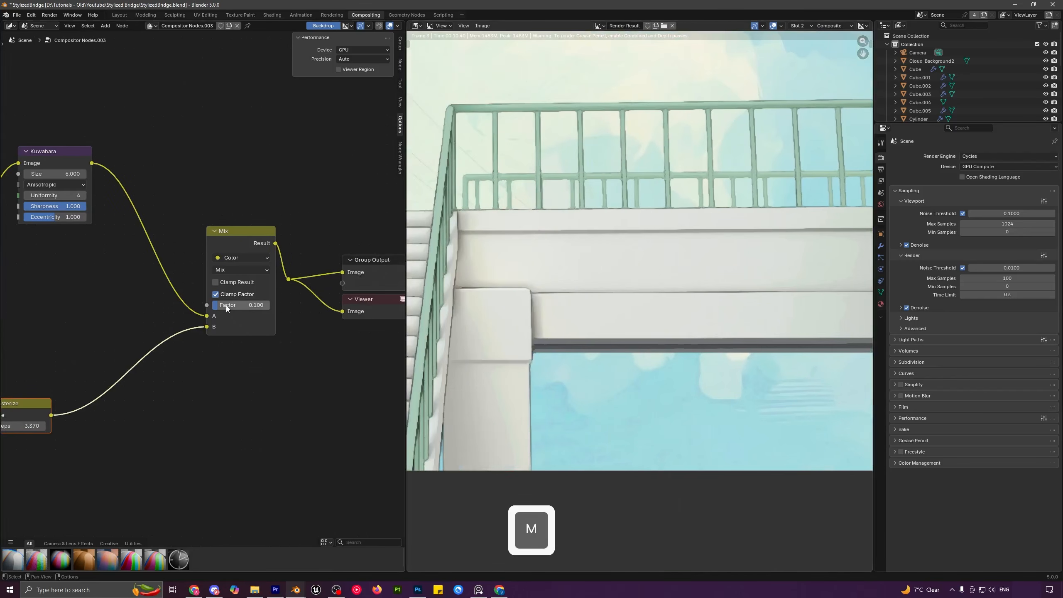
shift+drag(228, 306, 228, 306)
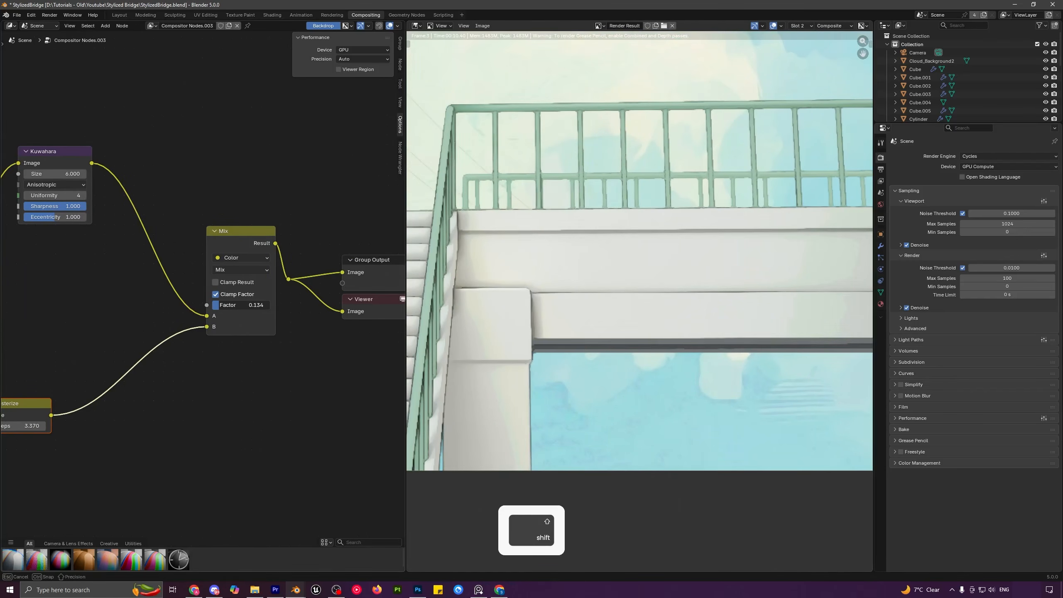
shift+drag(228, 306, 269, 305)
scroll(595, 301, down, 2)
middle_drag(787, 305, 610, 299)
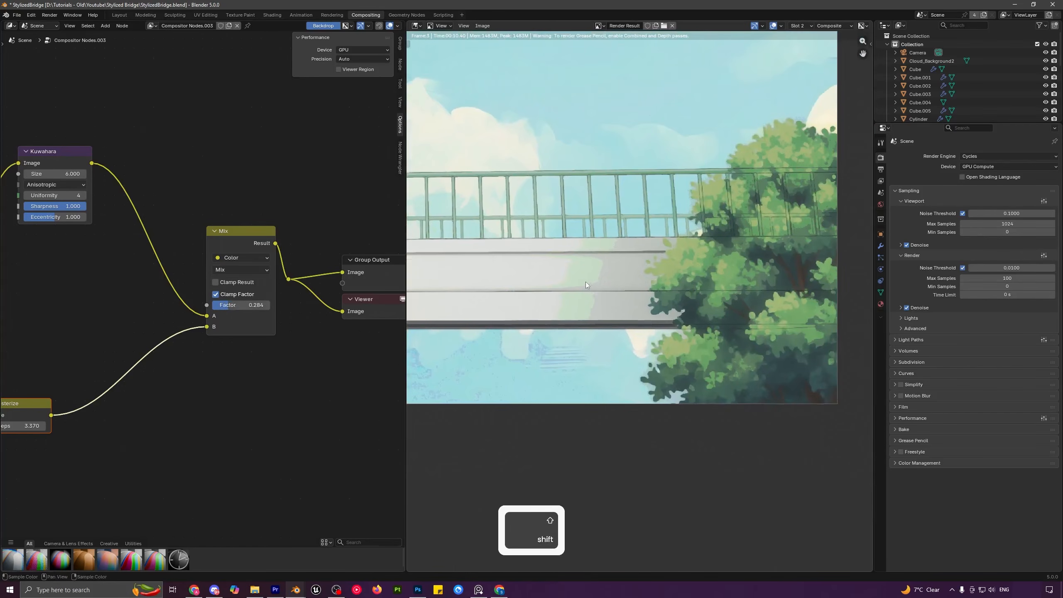
scroll(585, 282, down, 3)
shift+middle_drag(542, 298, 611, 330)
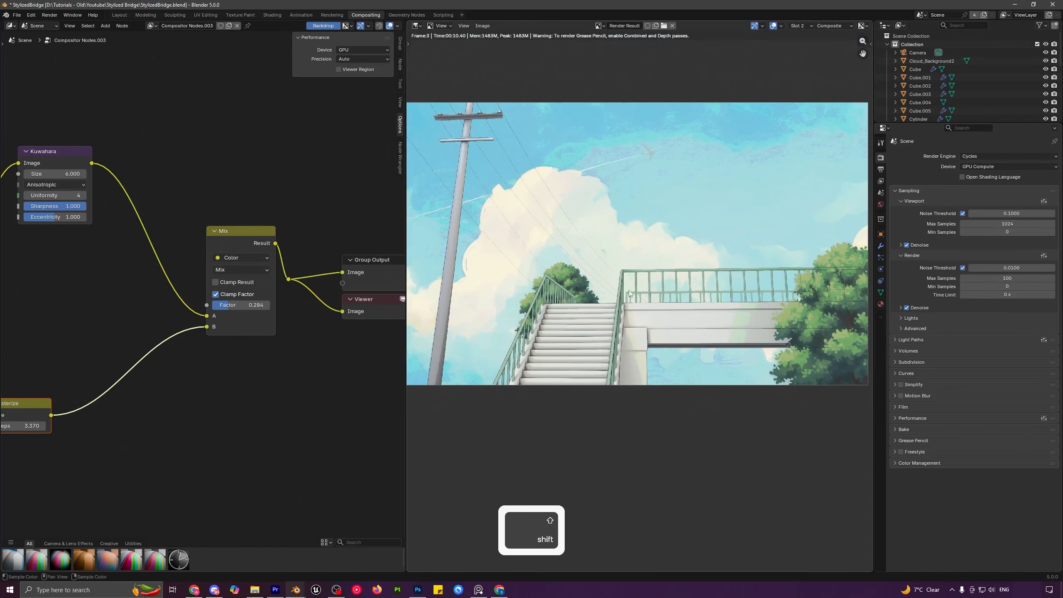
middle_drag(538, 254, 557, 266)
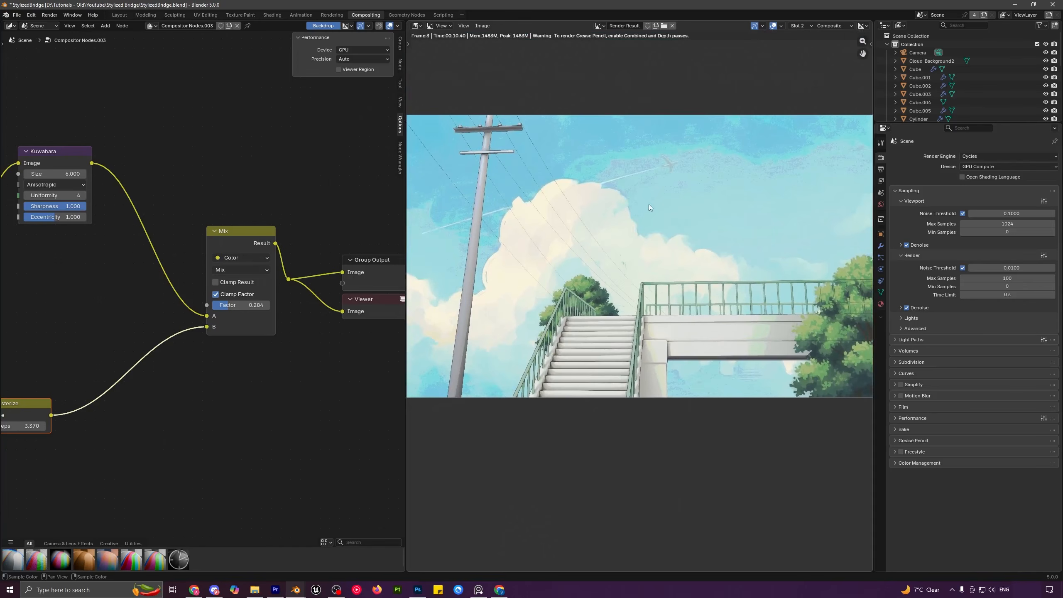
middle_drag(649, 206, 569, 228)
scroll(569, 228, up, 1)
- Try a Mix factor of 0.15 and review the whole render
click(236, 306)
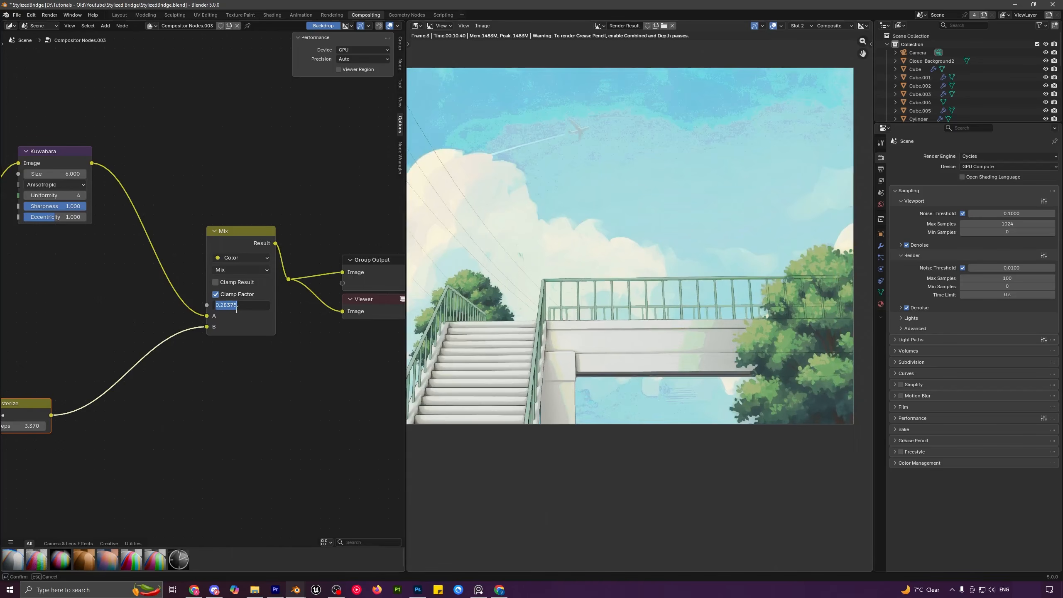
text(0.1)
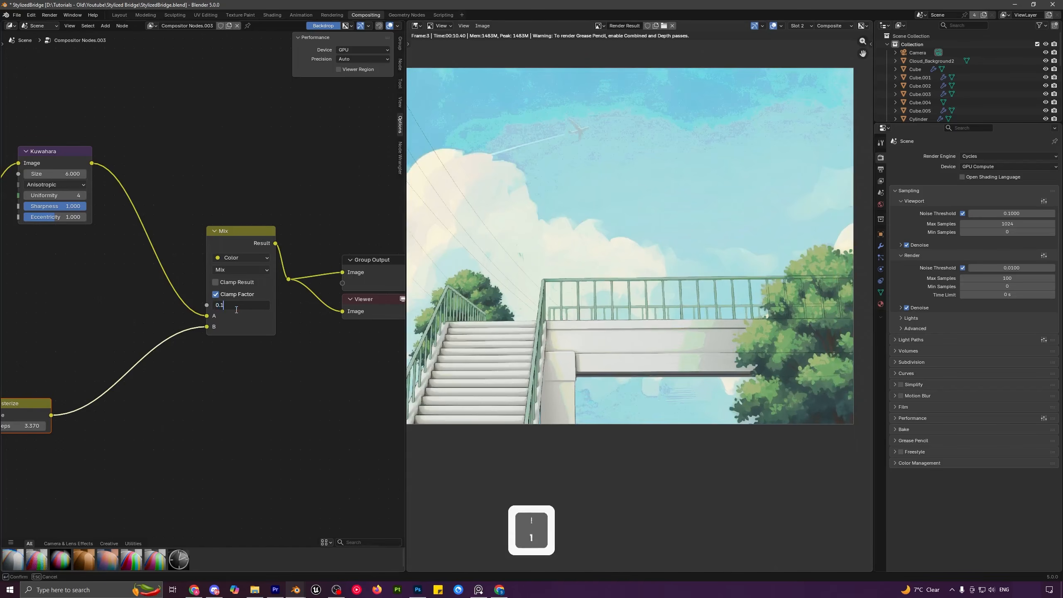
text(5)
key(Return)
scroll(562, 350, down, 1)
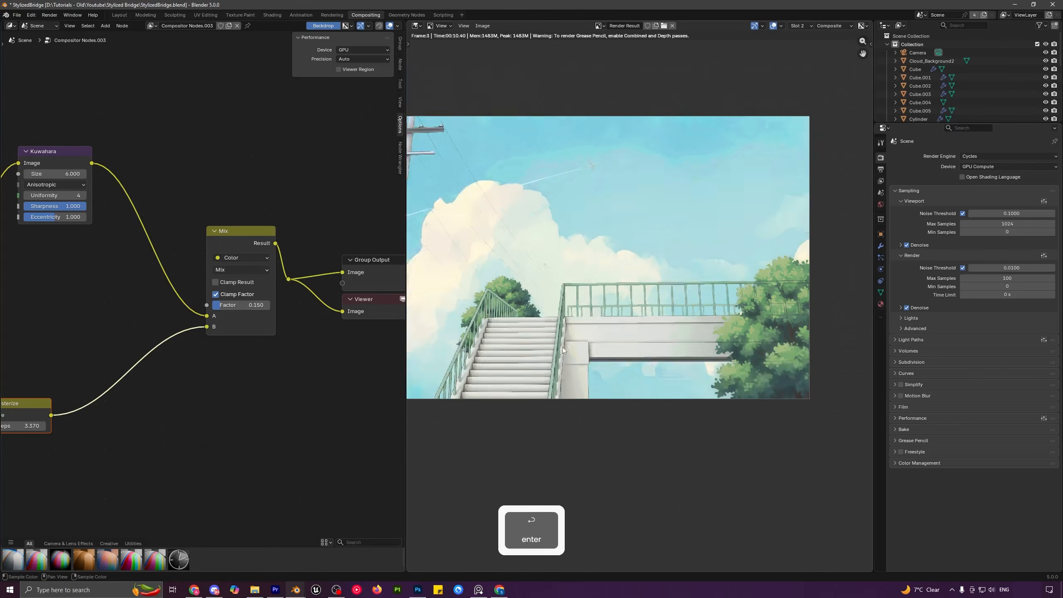
scroll(563, 349, down, 1)
- Set the Mix factor to 0.1
click(241, 305)
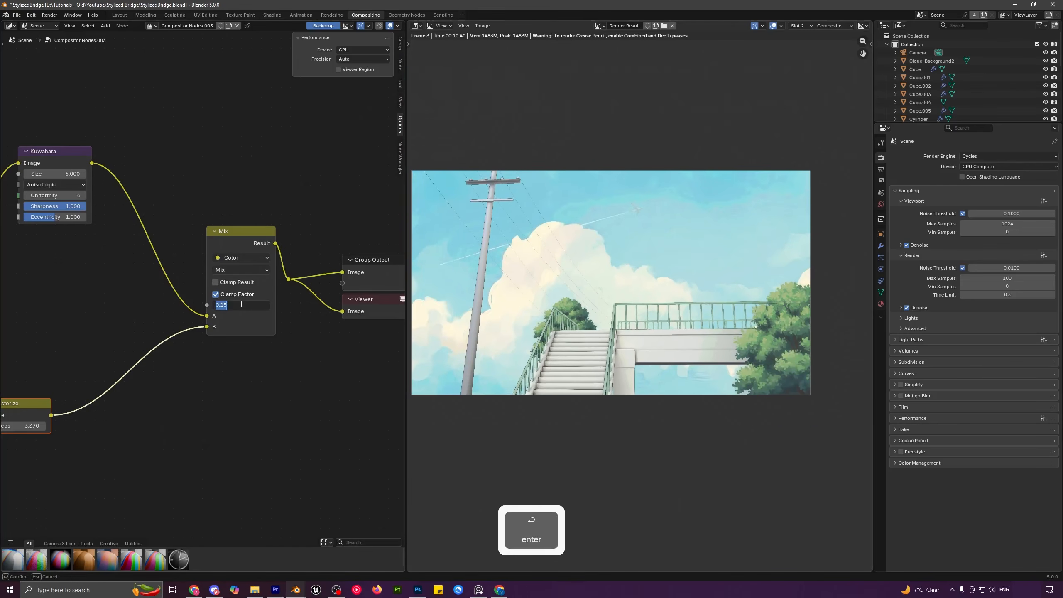
text(0.)
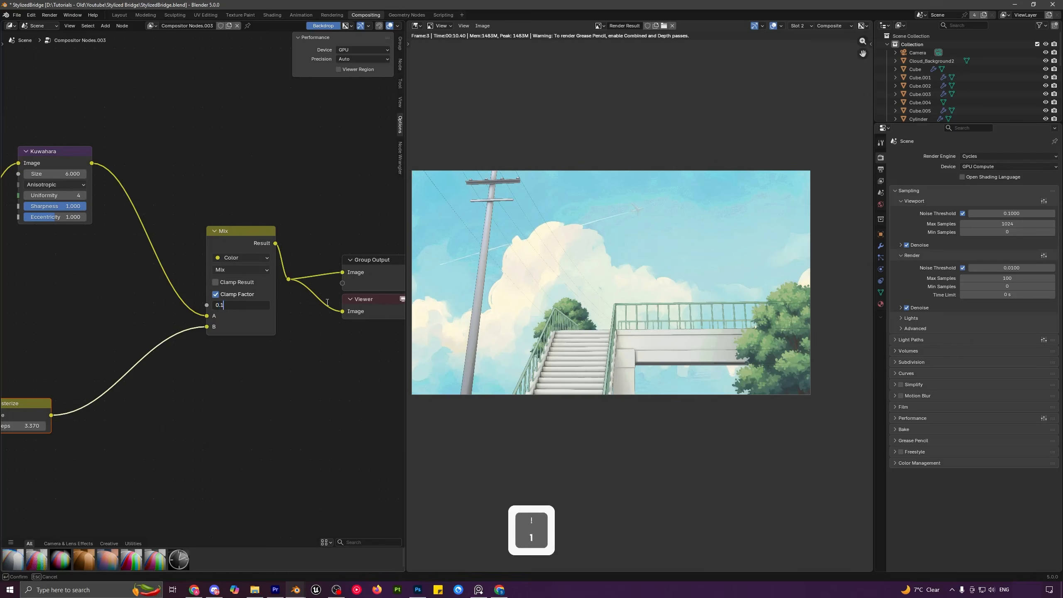
text(1)
key(Return)
scroll(642, 176, up, 2)
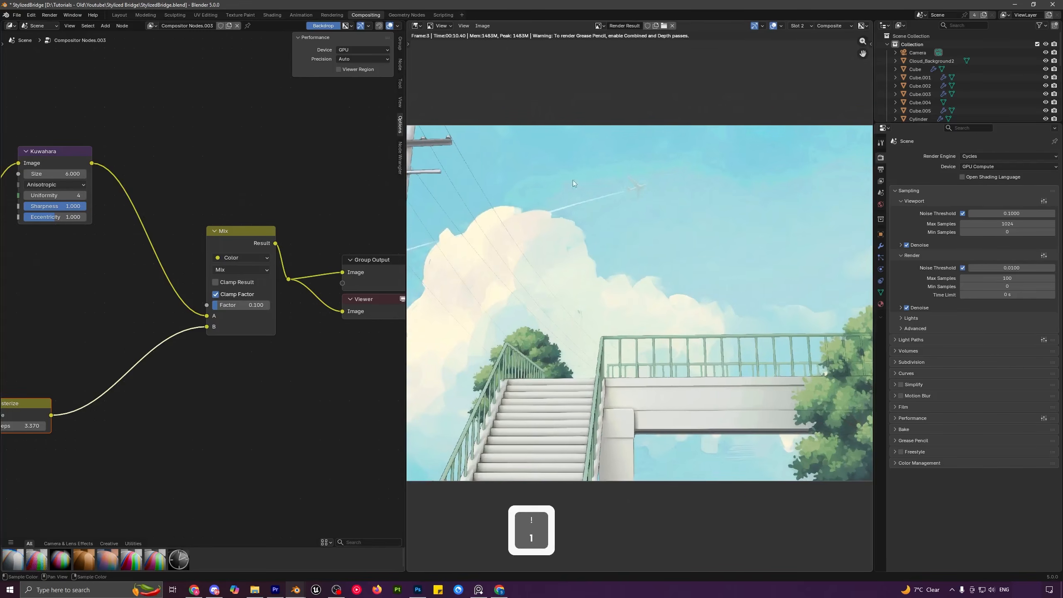
- Fine-tune the Posterize steps to 3.19
middle_drag(84, 434, 228, 435)
shift+click(184, 433)
shift+drag(174, 427, 184, 426)
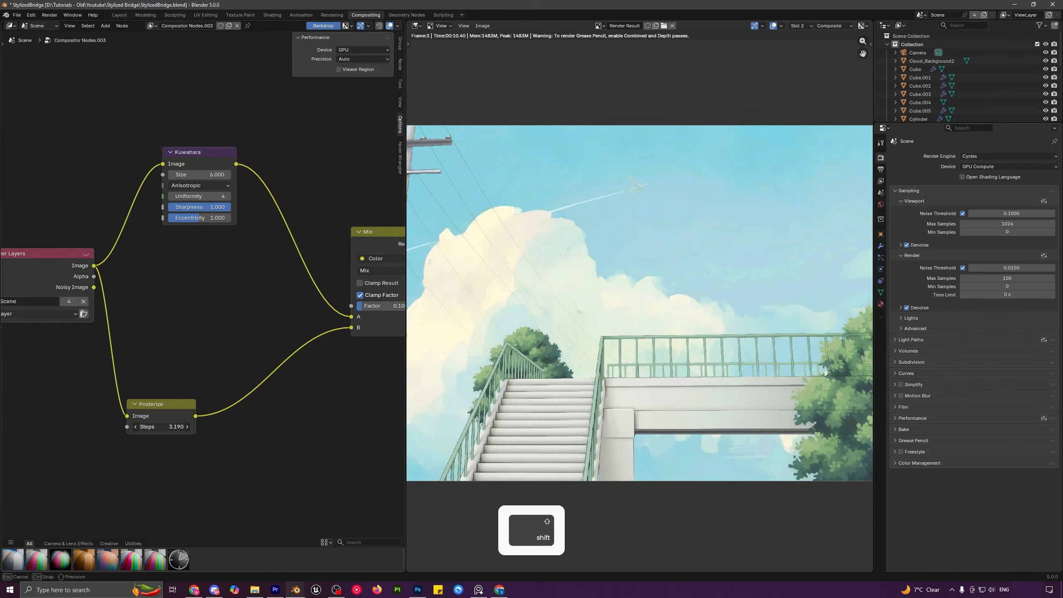
drag(181, 426, 181, 426)
scroll(592, 317, down, 2)
middle_drag(577, 326, 592, 317)
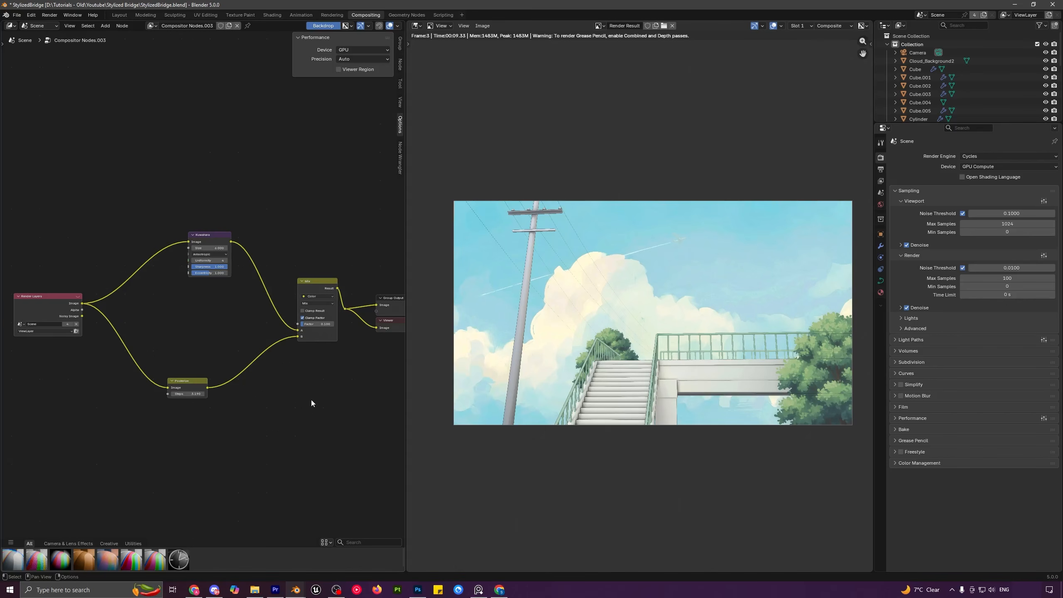
- Move the reroute, Group Output and Viewer nodes farther from the Mix node to make room
middle_drag(343, 401, 300, 399)
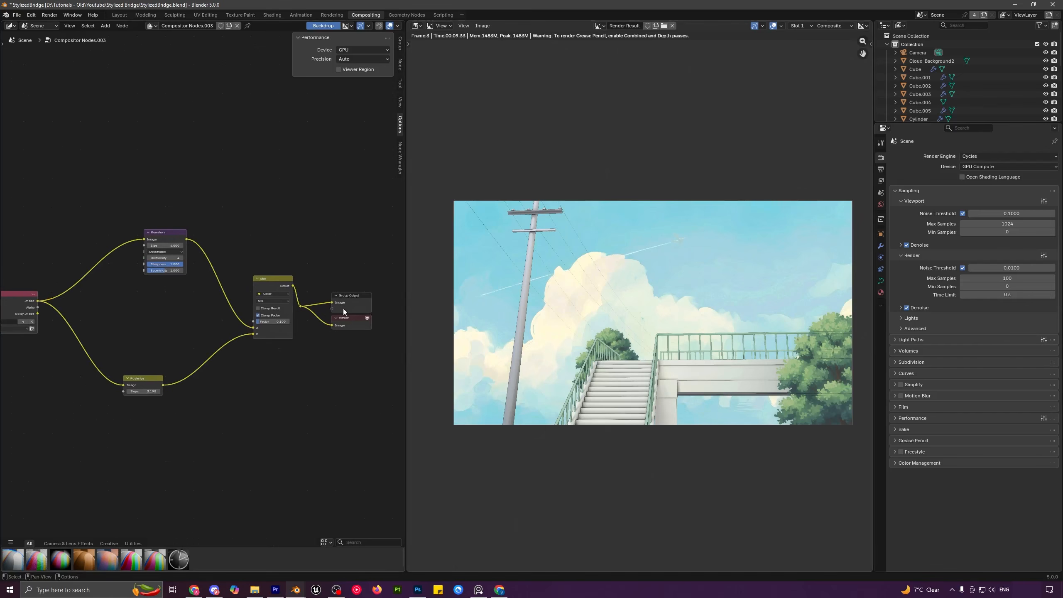
drag(298, 283, 385, 359)
key(g)
click(432, 304)
- Add a Glare node on the link between the Mix result and the output reroute
key(shift+a)
click(299, 237)
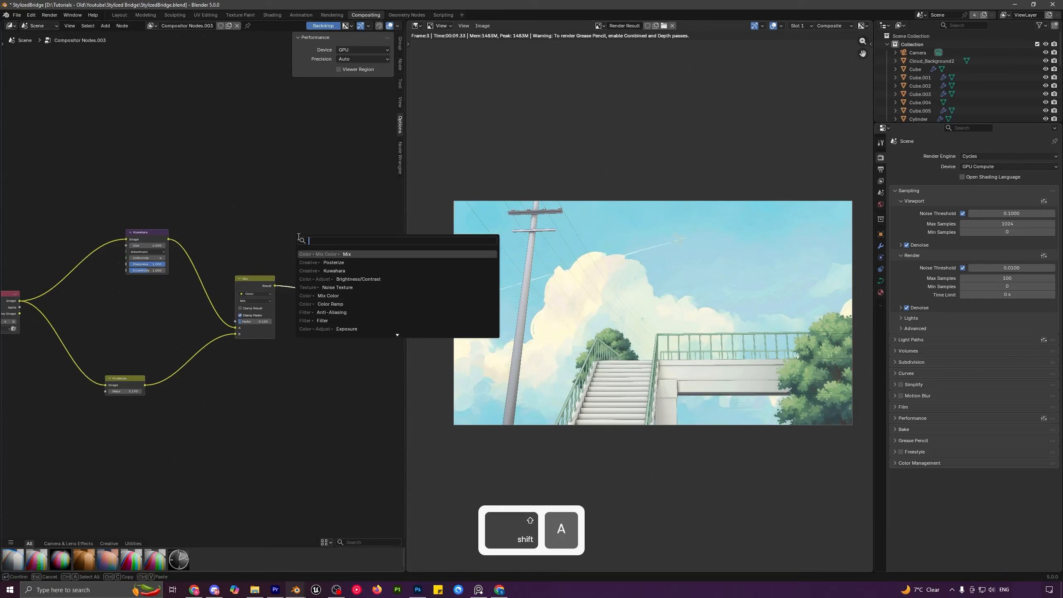
text(gl)
click(309, 252)
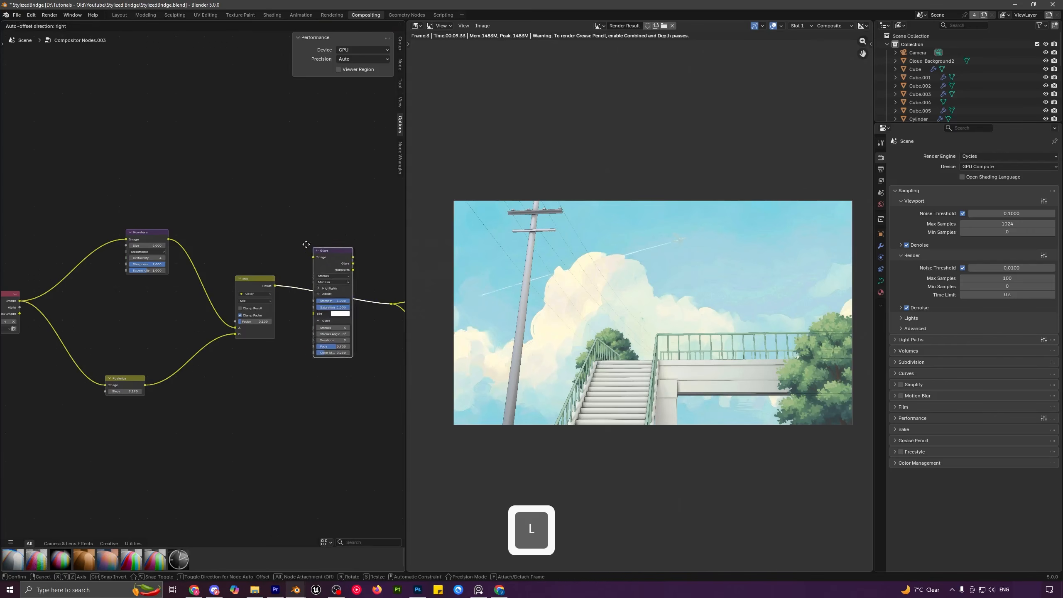
click(308, 250)
- Configure the Glare node as Fog Glow with a highlights threshold of 0 and a size of 1
middle_drag(336, 376, 244, 403)
scroll(244, 403, up, 6)
middle_drag(339, 420, 289, 411)
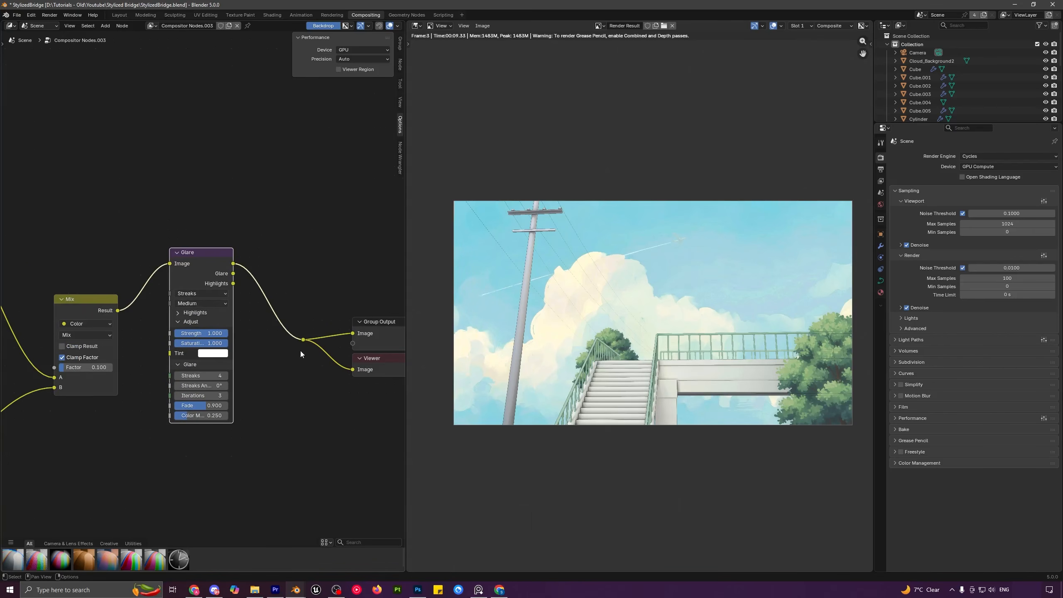
click(200, 294)
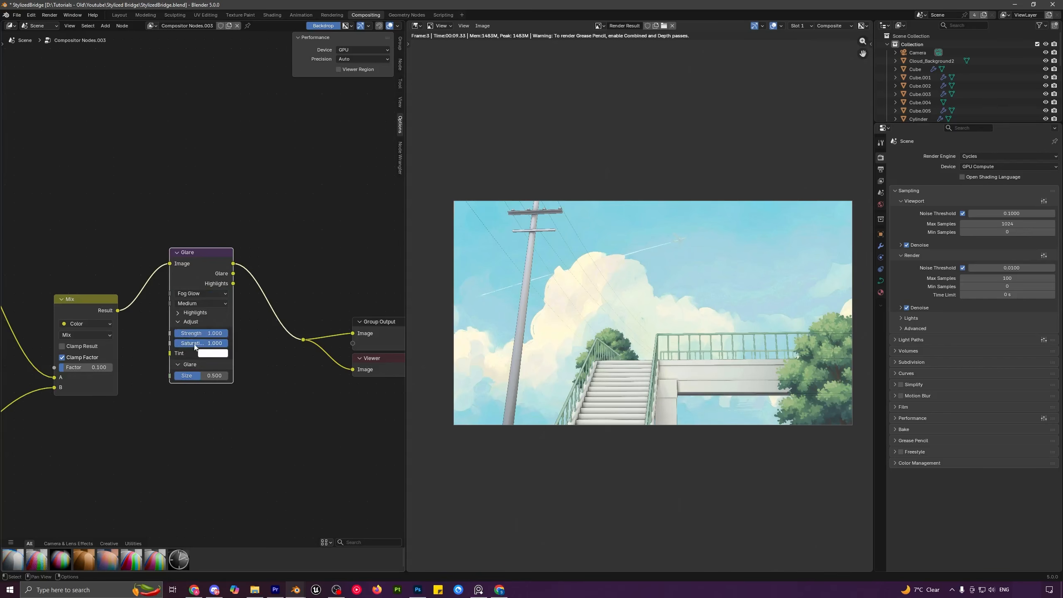
click(184, 314)
drag(209, 325, 165, 325)
drag(197, 407, 228, 407)
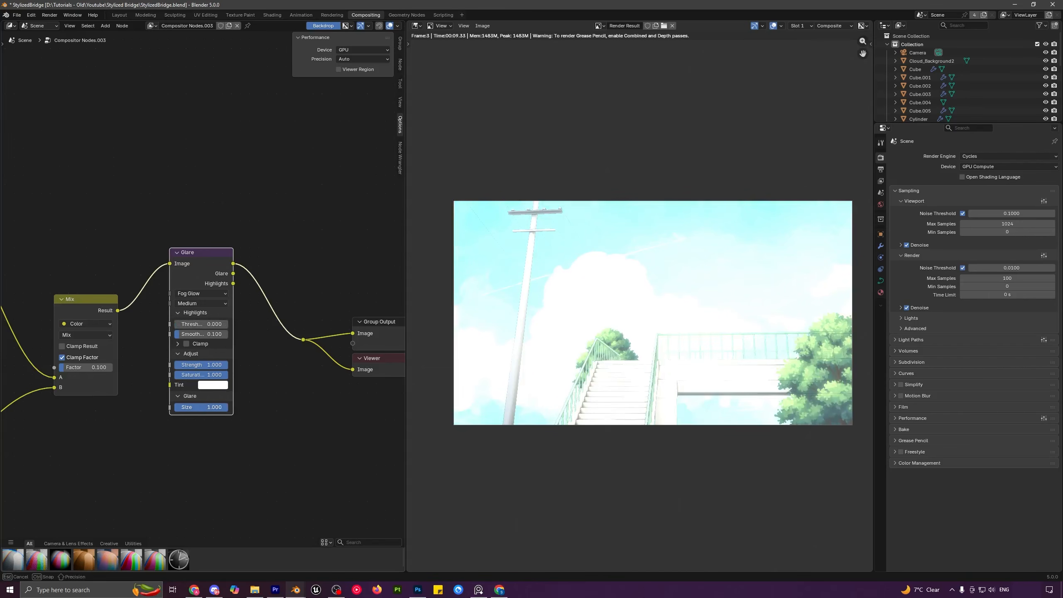
- Insert an Exposure node between the Glare node and the output reroute and set its exposure to -0.98
middle_drag(303, 429, 270, 404)
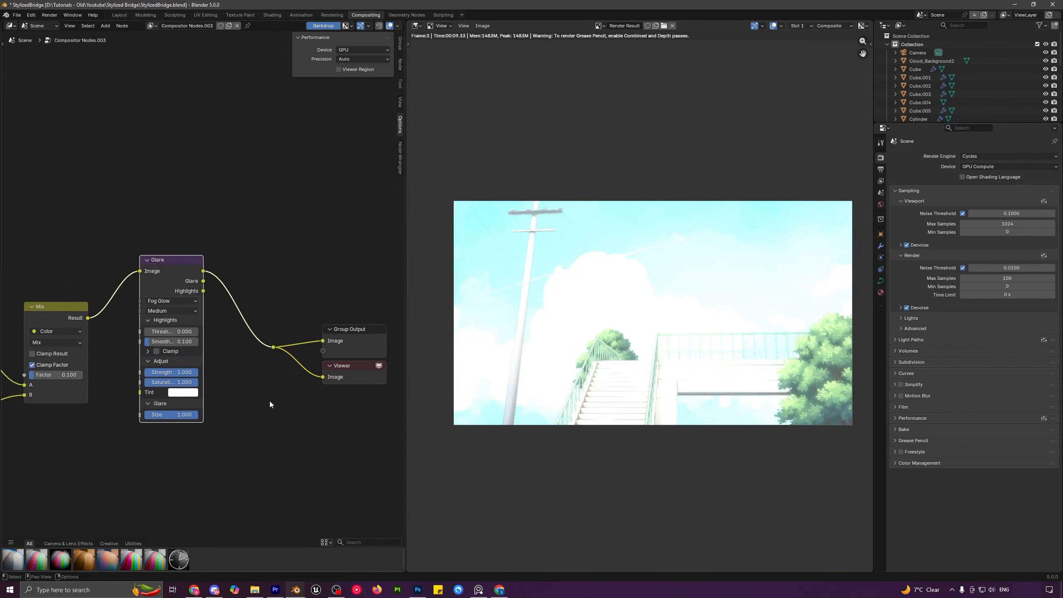
key(shift+a)
text(ex)
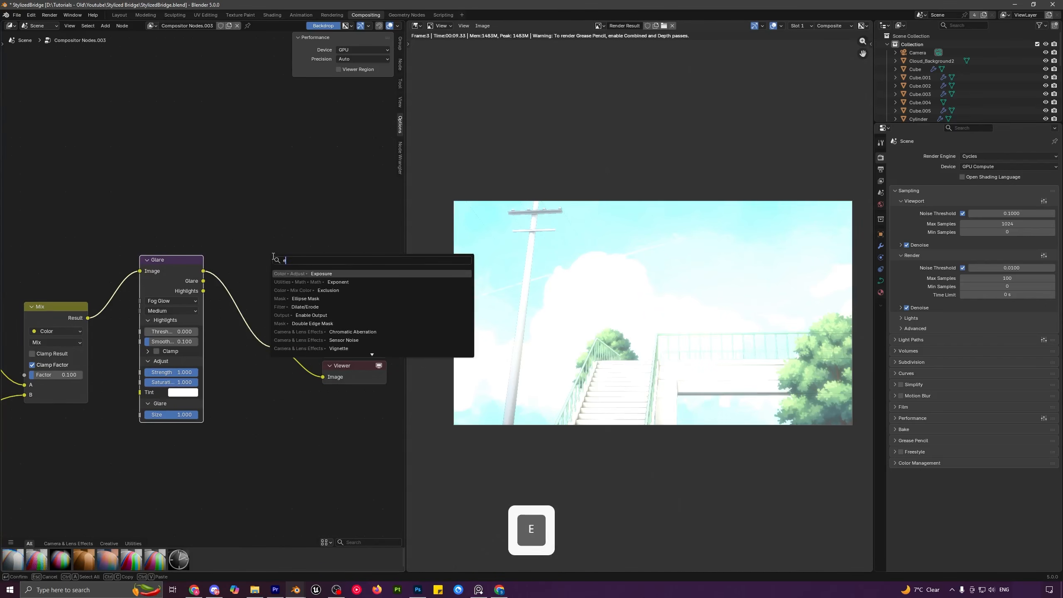
click(304, 272)
click(212, 298)
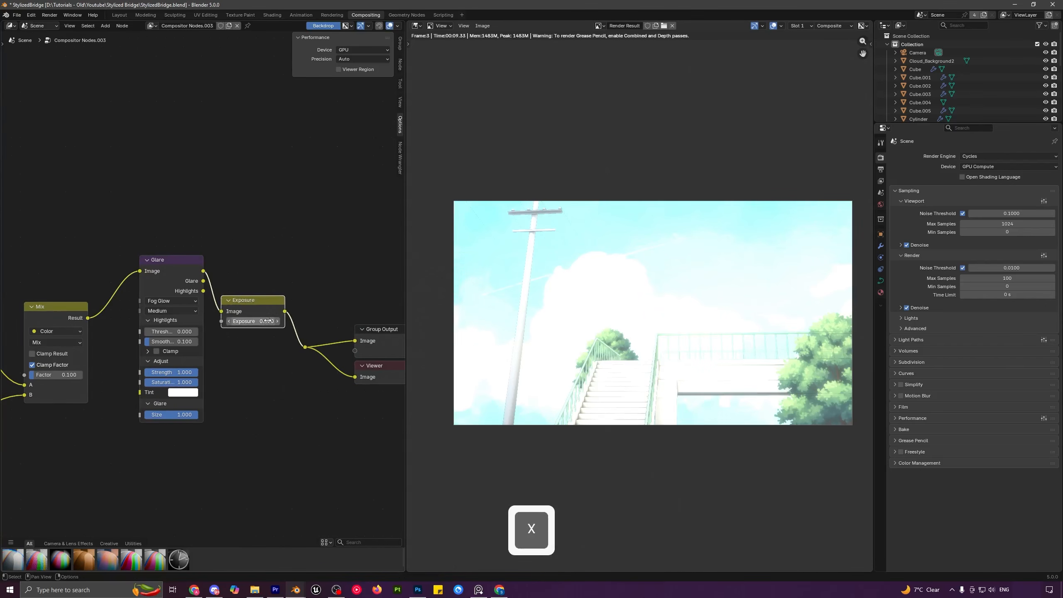
shift+drag(253, 321, 204, 321)
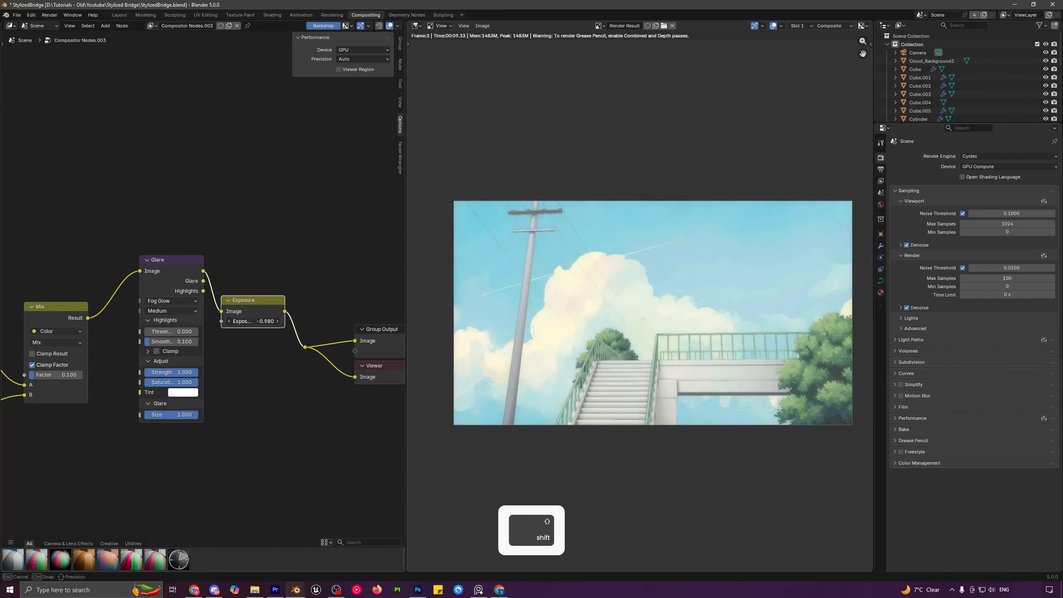
- Compare the render with and without the Glare and Exposure nodes by repeatedly muting and unmuting both
drag(131, 202, 251, 474)
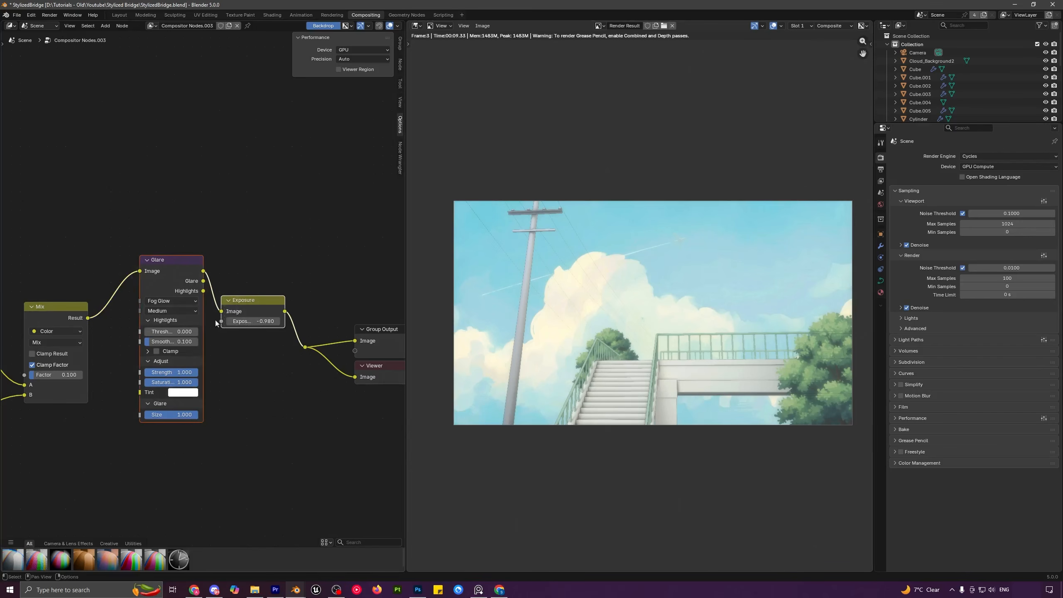
drag(138, 191, 257, 460)
key(m)
key(m)
key(m)
key(m)
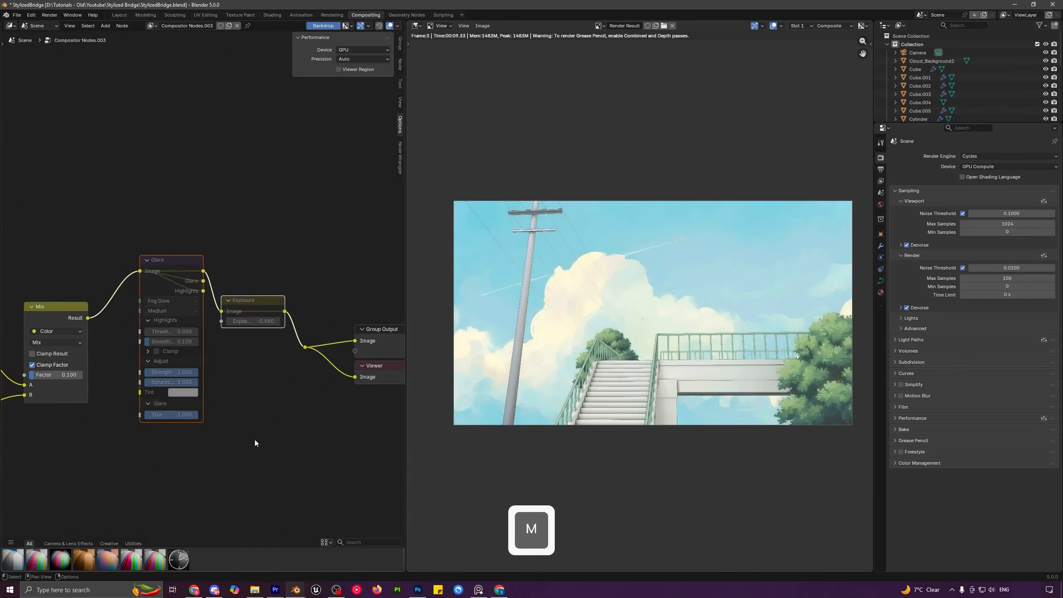
- Examine the enlarged clouds, stairs and bridge while toggling the Glare and Exposure nodes off and on
scroll(556, 335, up, 3)
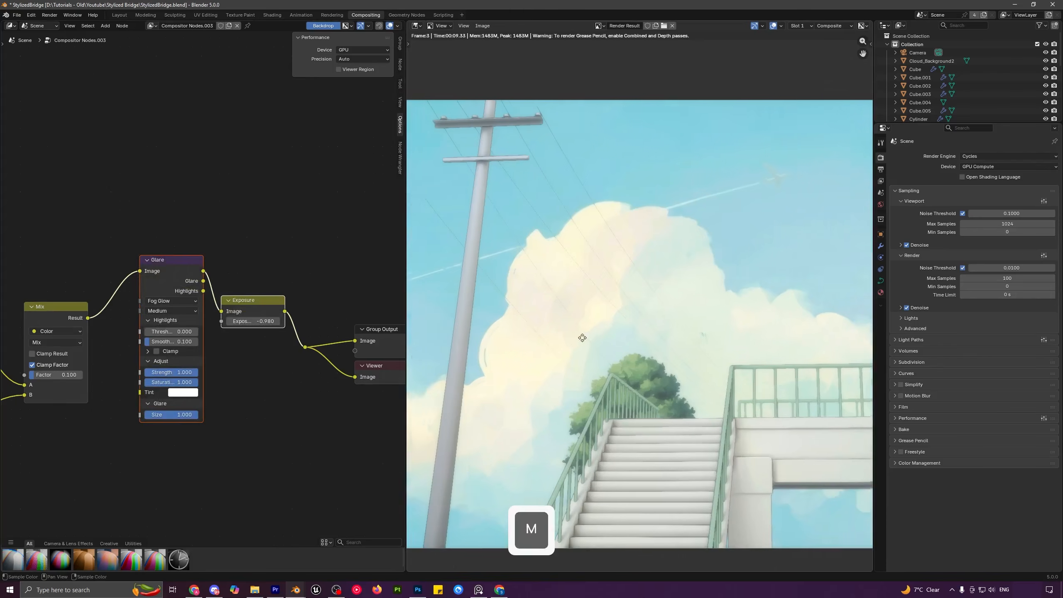
drag(117, 198, 290, 453)
key(m)
key(m)
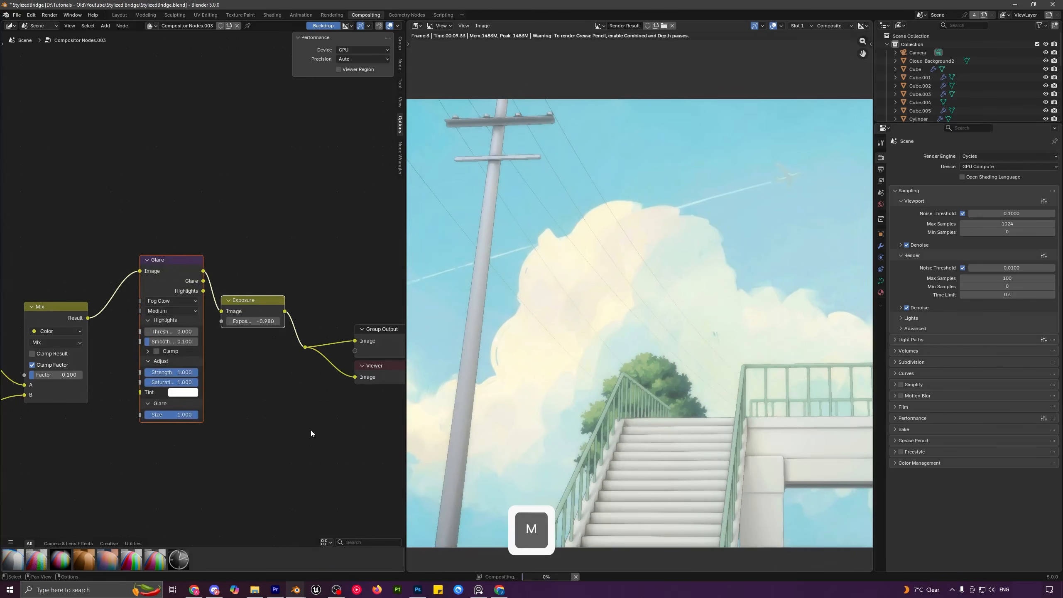
key(m)
key(m)
middle_drag(691, 404, 522, 361)
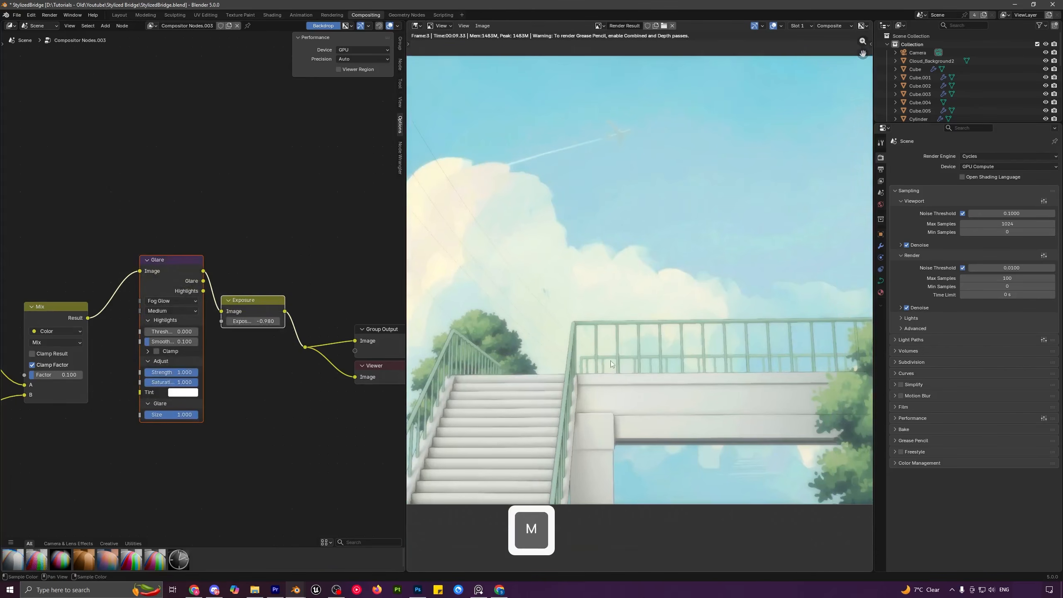
scroll(599, 376, down, 2)
middle_drag(586, 323, 624, 340)
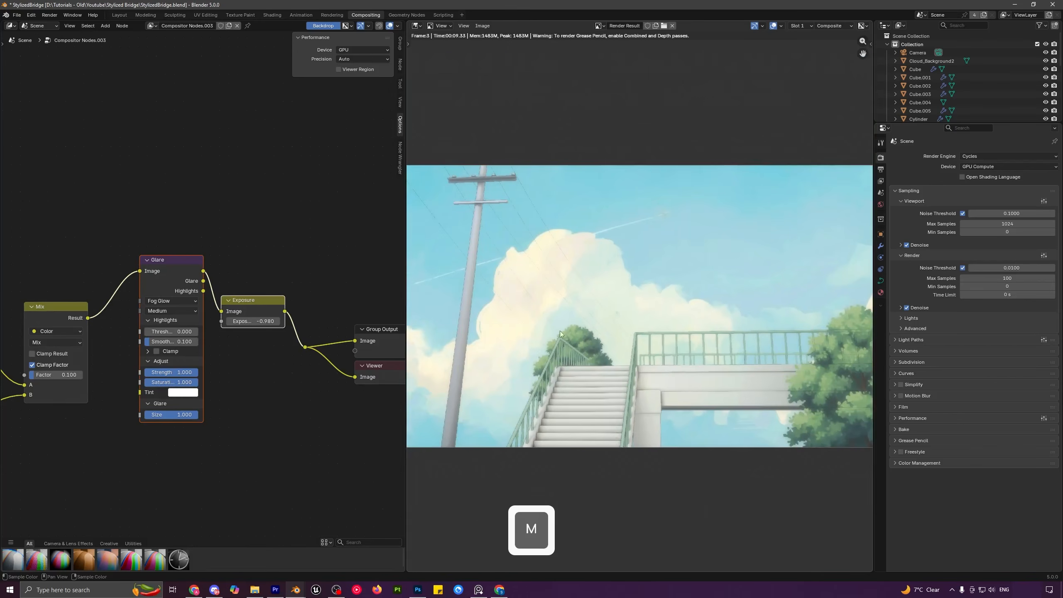
- Raise the Glare node's highlights threshold and bring the Exposure node's value back up close to 0
middle_drag(261, 408, 280, 420)
shift+drag(189, 343, 291, 334)
scroll(236, 372, down, 2)
- Check the adjusted glow by muting and unmuting the Glare and Exposure nodes together
drag(179, 236, 262, 407)
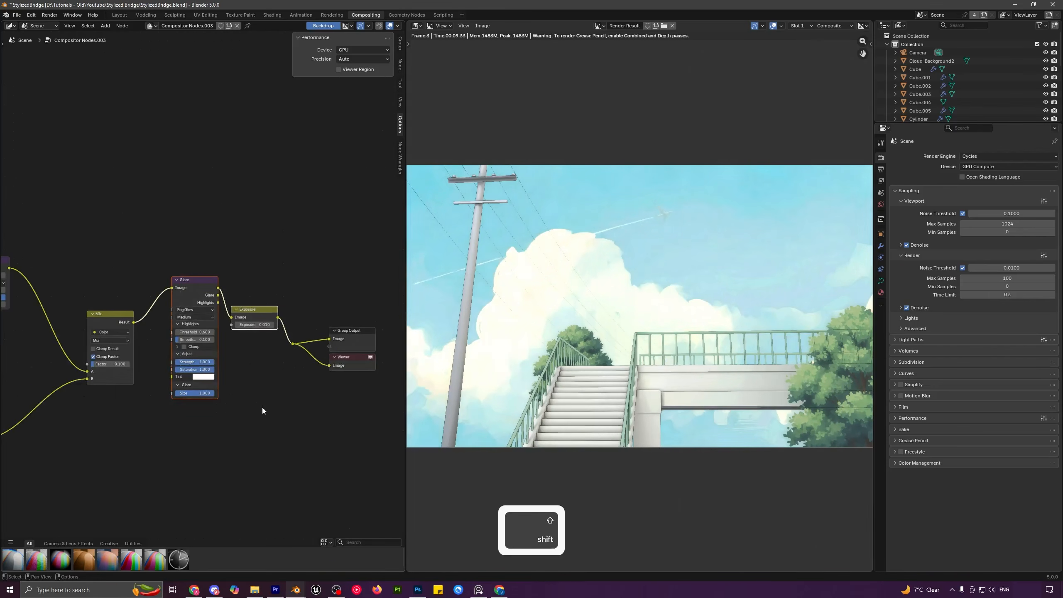
key(m)
key(m)
key(m)
key(m)
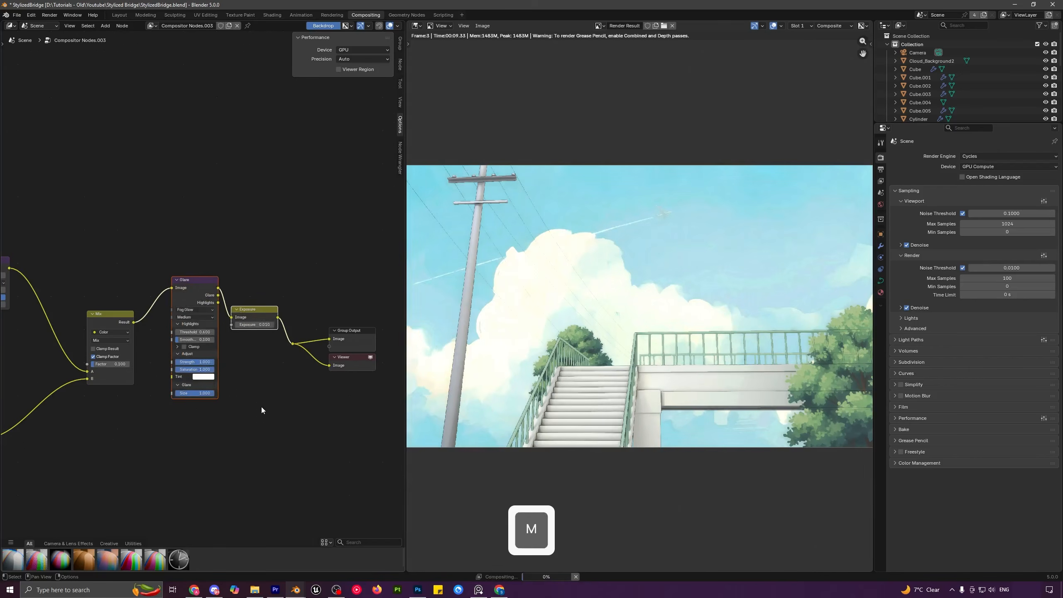
- Lower the Exposure node's value slightly below 0 to darken the render a little
shift+drag(262, 325, 251, 326)
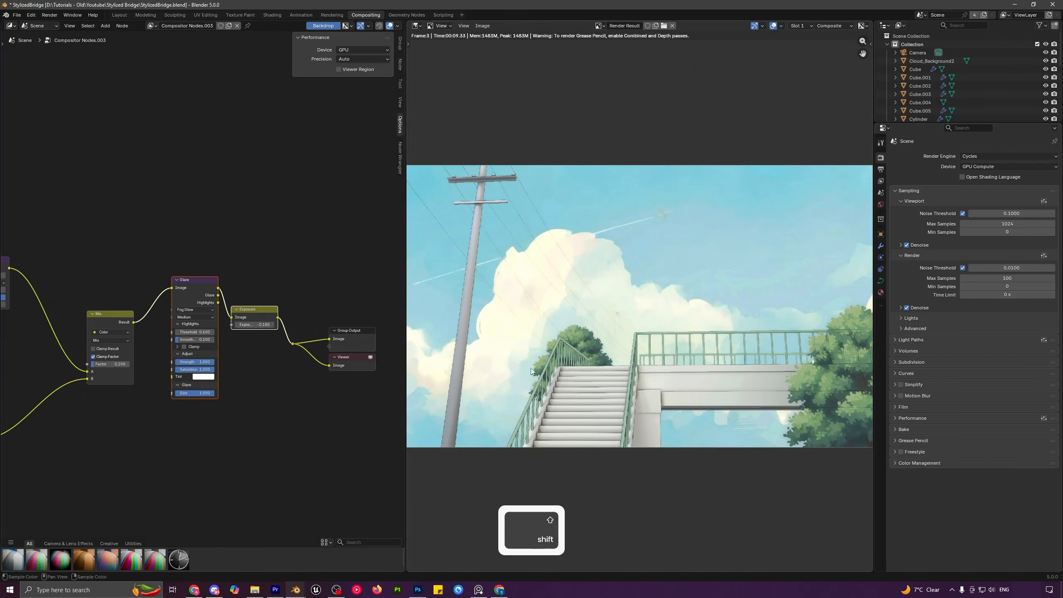
scroll(601, 394, down, 2)
scroll(611, 396, up, 1)
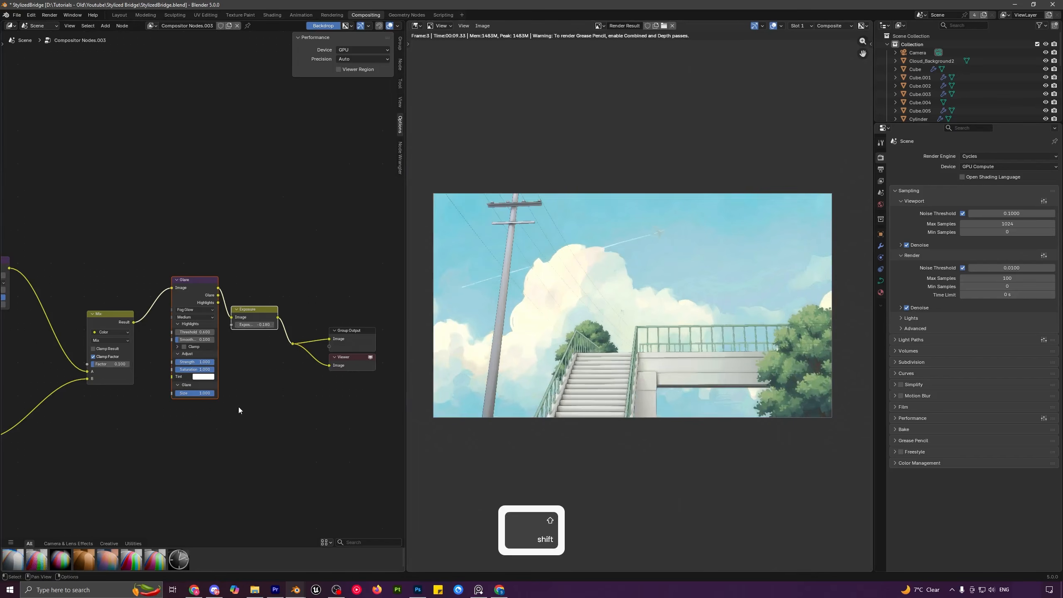
- Compare the full render with and without the Kuwahara, Posterize, Mix, Glare and Exposure nodes by toggling their mute state together
middle_drag(203, 425, 311, 429)
scroll(311, 430, down, 3)
drag(64, 194, 333, 502)
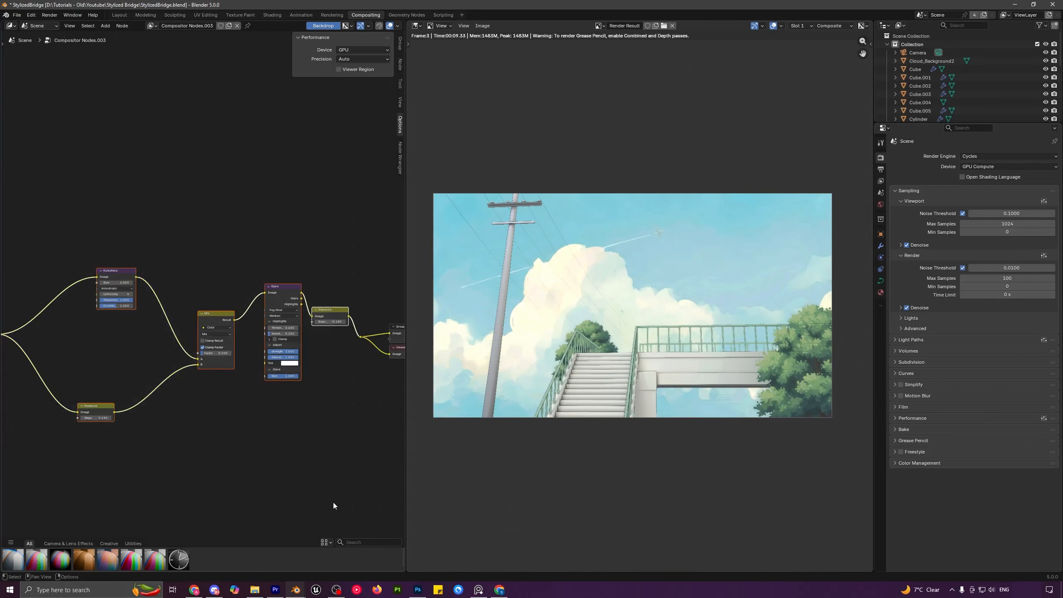
key(m)
key(m)
key(m)
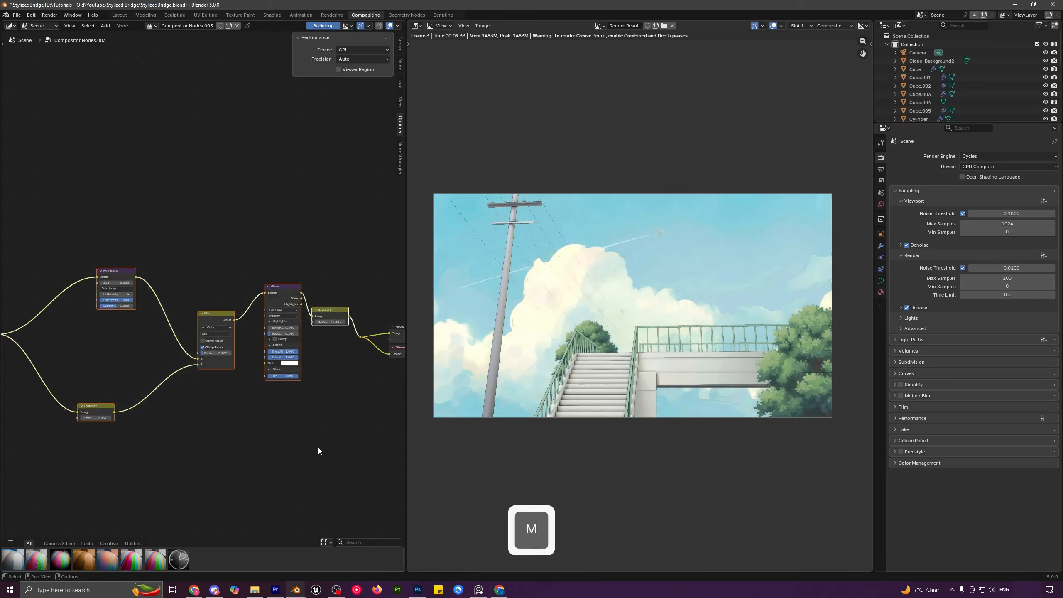
key(m)
key(m)
key(m)
scroll(263, 415, down, 1)
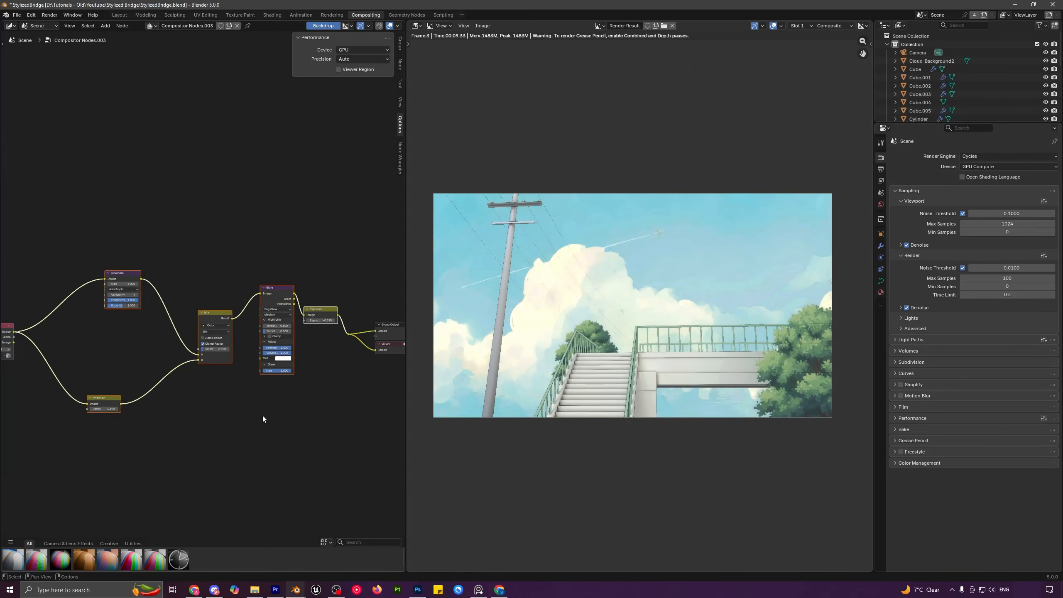
key(m)
key(m)
key(m)
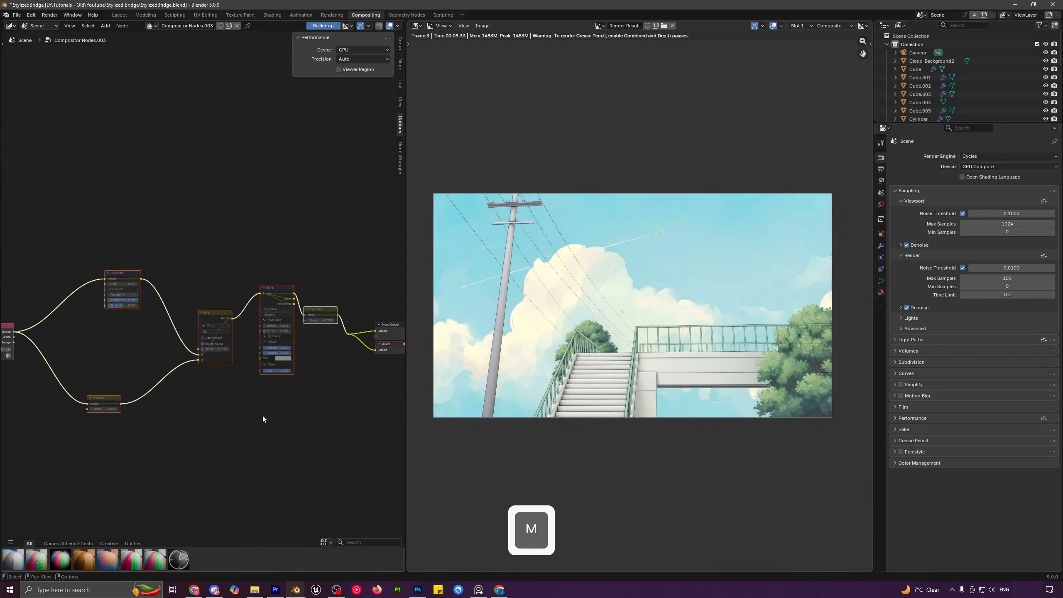
key(m)
key(m)
key(m)
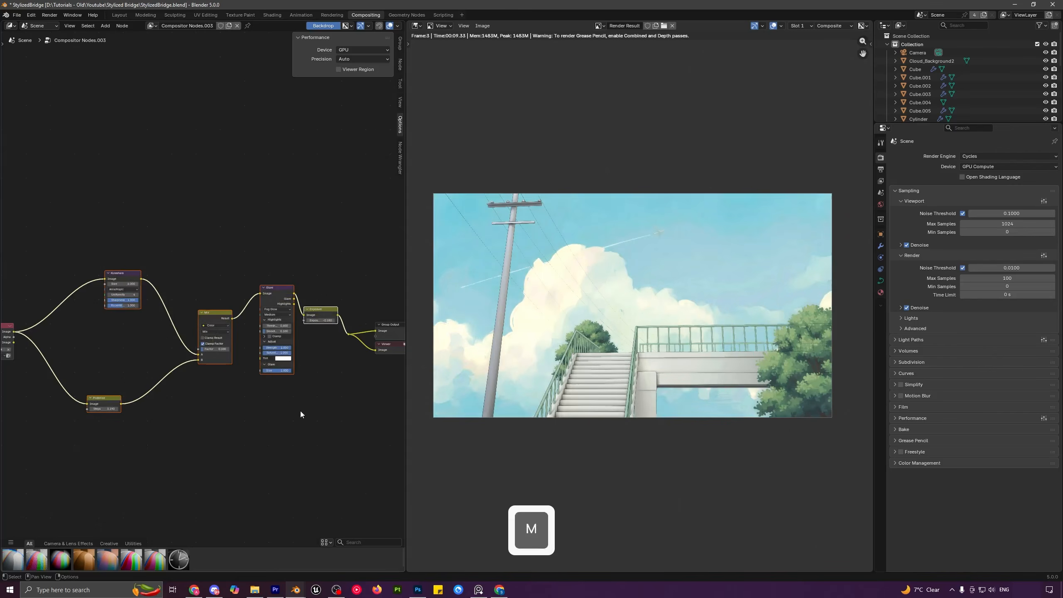
- Examine the stairs and railing up close while muting and unmuting all the effect nodes
scroll(584, 397, up, 6)
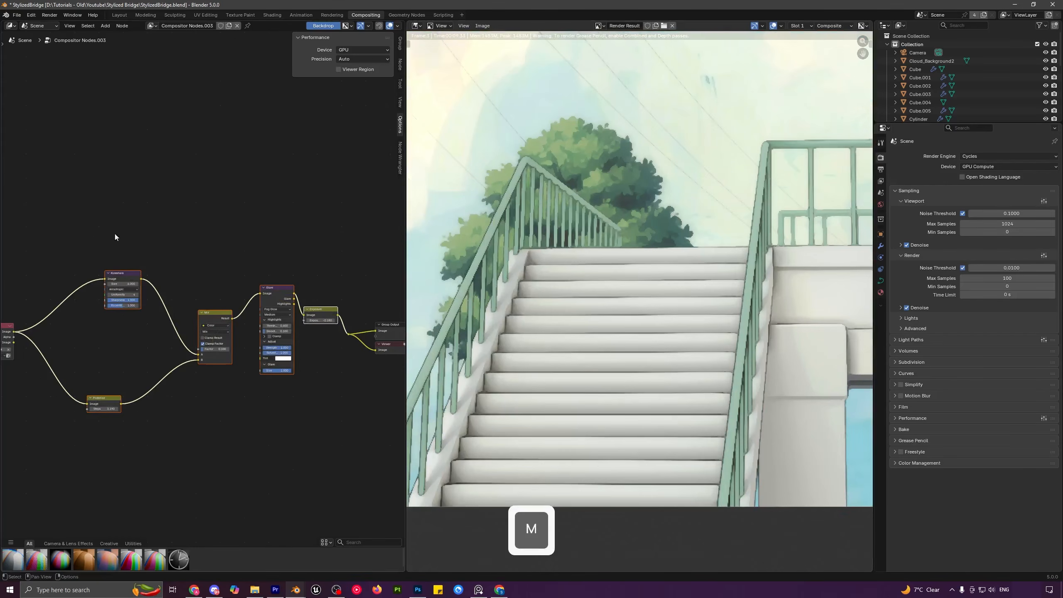
drag(86, 211, 323, 463)
key(m)
key(m)
key(m)
key(m)
- Try a different size on the Kuwahara node and undo the change
middle_drag(290, 399, 354, 424)
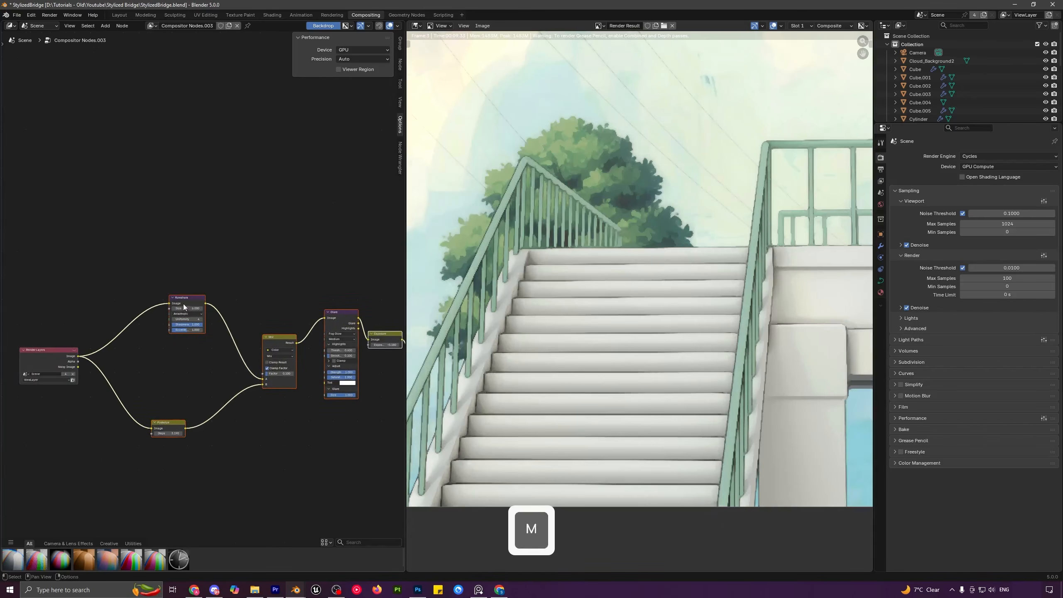
mouse_move(188, 308)
mouse_down()
mouse_move(215, 309)
mouse_move(189, 310)
mouse_up()
scroll(545, 296, down, 6)
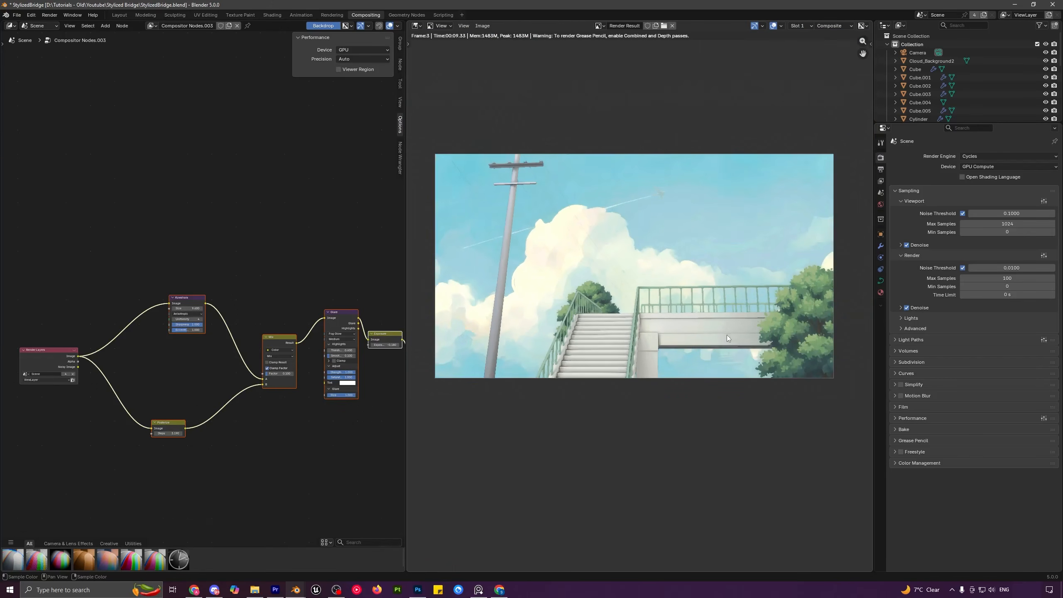
key(ctrl+z)
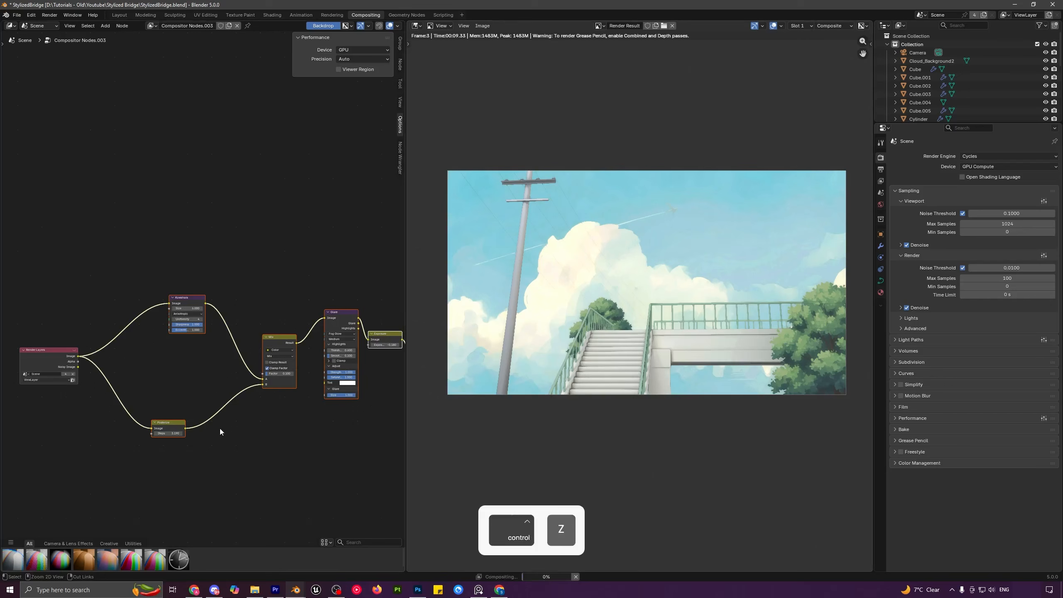
- Inspect the thin cables, cloud edges and stair railing up close in the composited render
scroll(602, 348, up, 5)
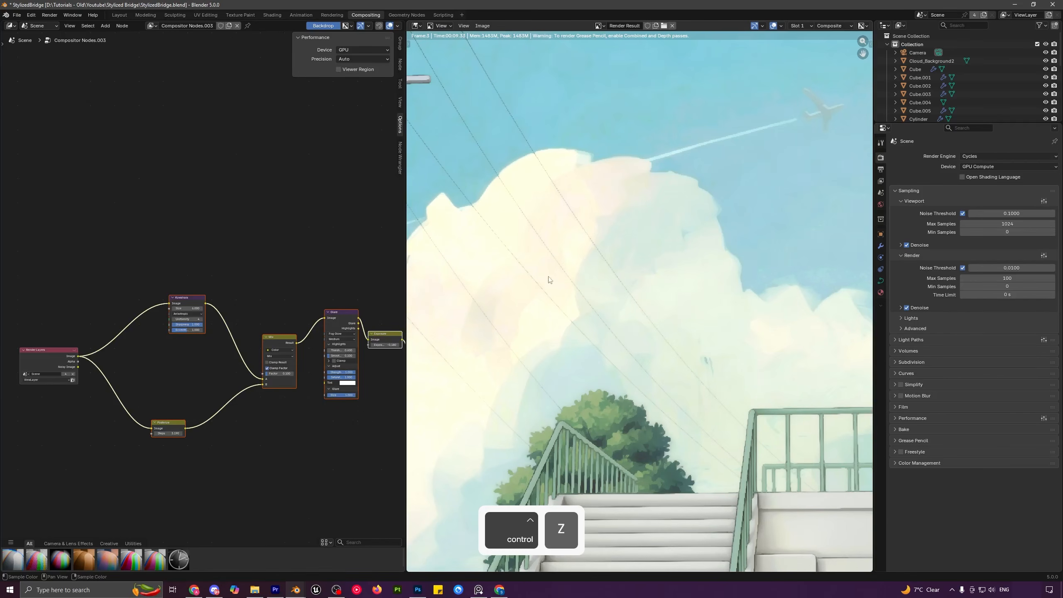
middle_drag(549, 283, 638, 341)
scroll(568, 257, down, 3)
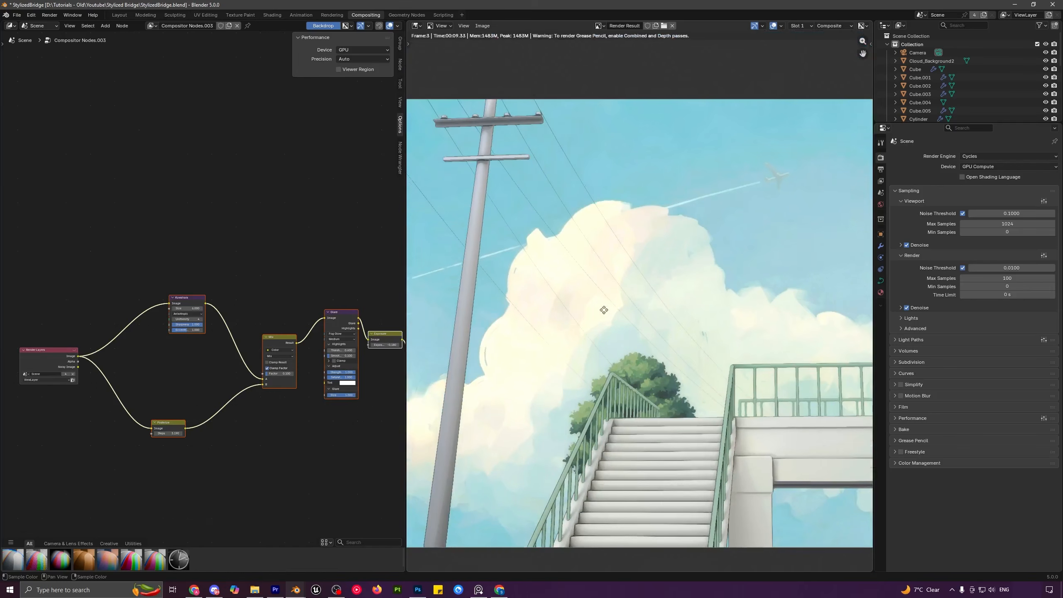
scroll(571, 312, up, 5)
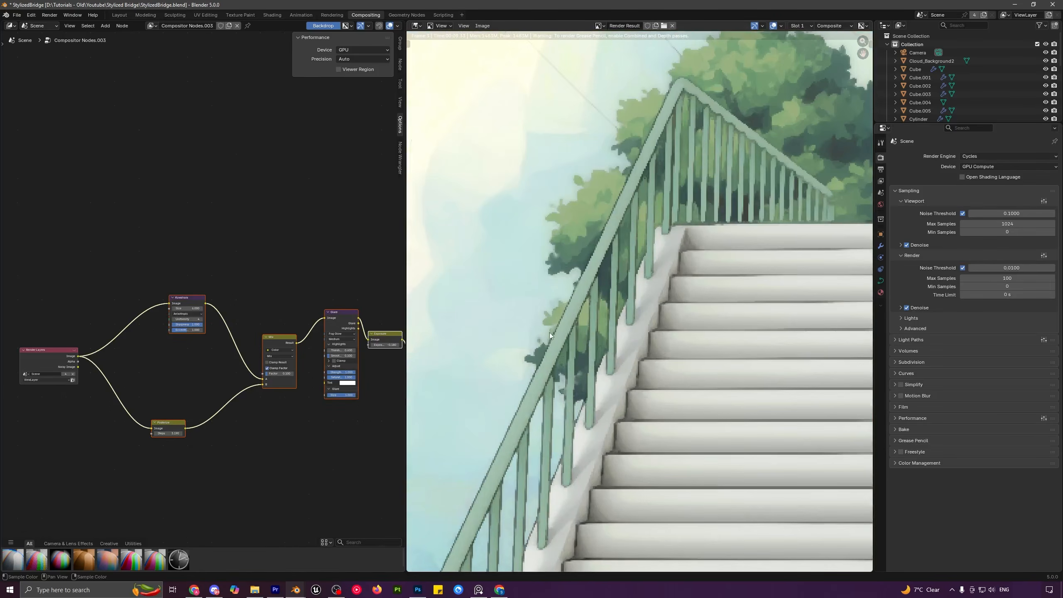
scroll(551, 336, down, 3)
scroll(595, 330, down, 2)
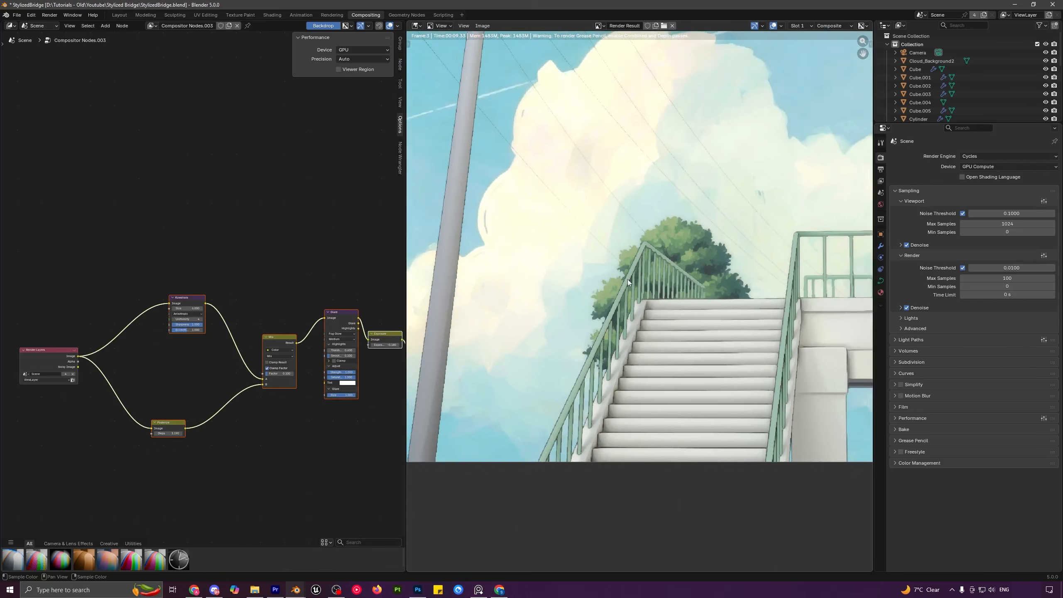
- In the Layout workspace, set the selected cable curves' bevel depth to 0.013 m and deselect everything to check their thickness
click(119, 15)
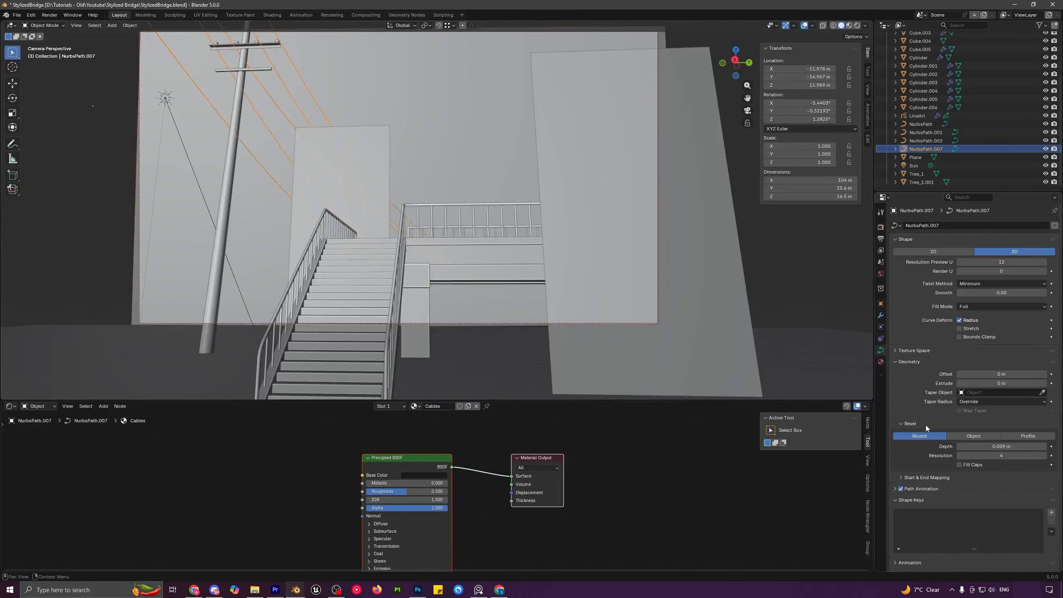
click(962, 447)
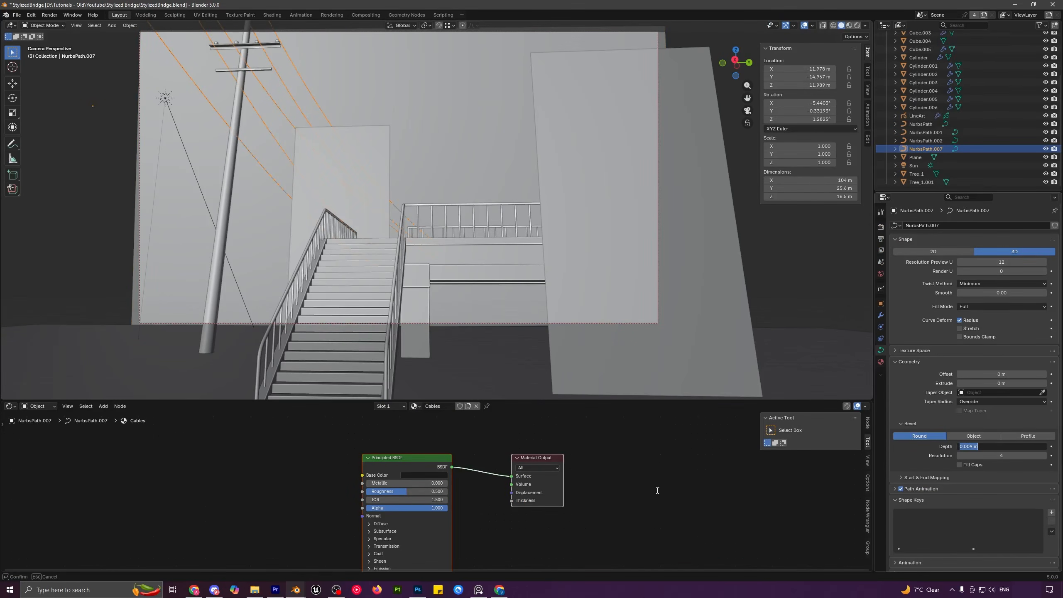
text(0.0)
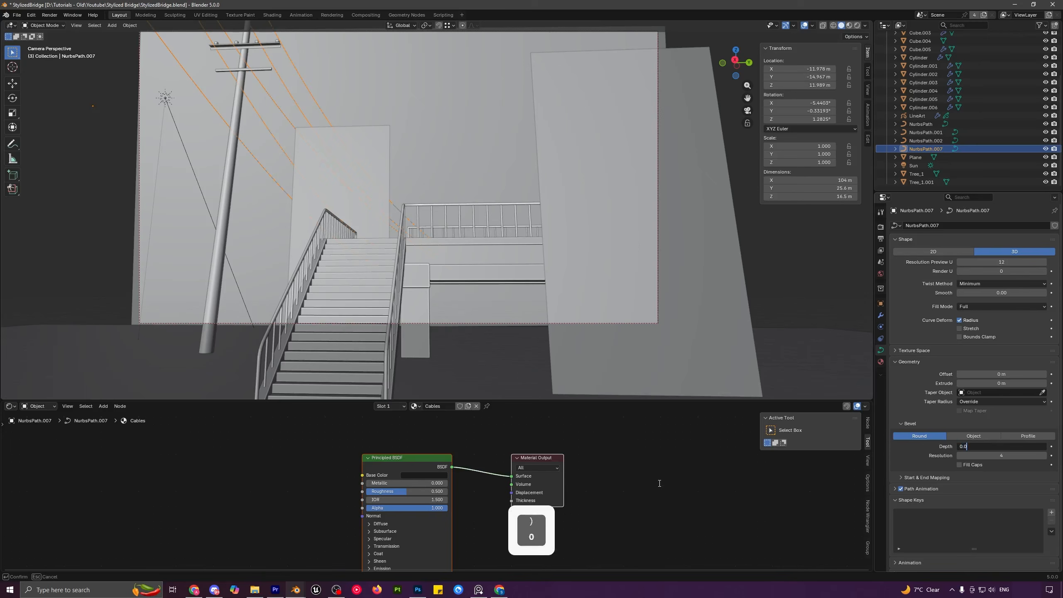
text(13)
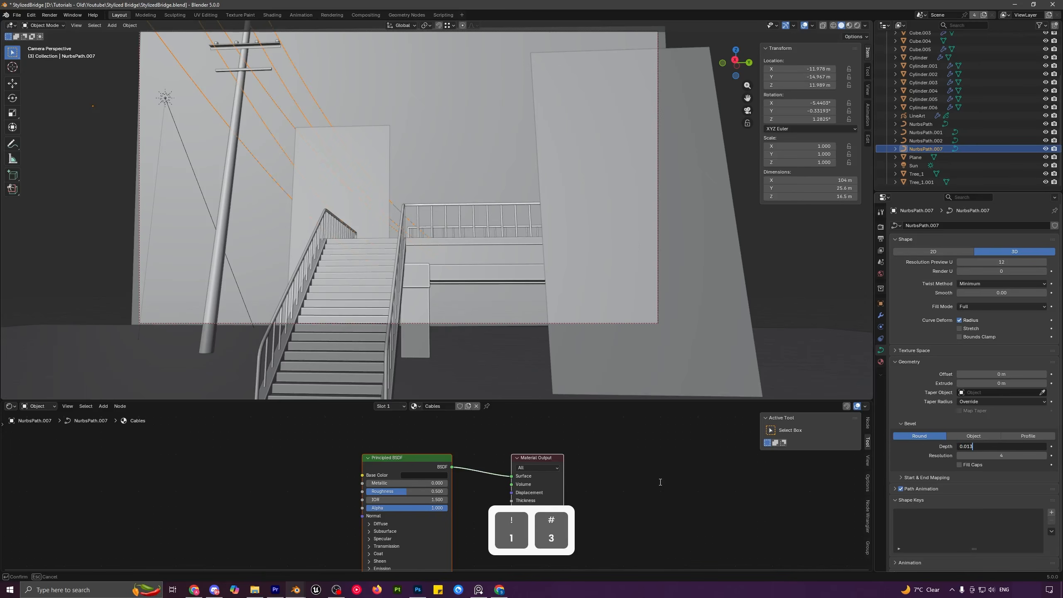
key(Return)
scroll(270, 141, up, 2)
key(a)
key(a)
shift+middle_drag(228, 122, 380, 292)
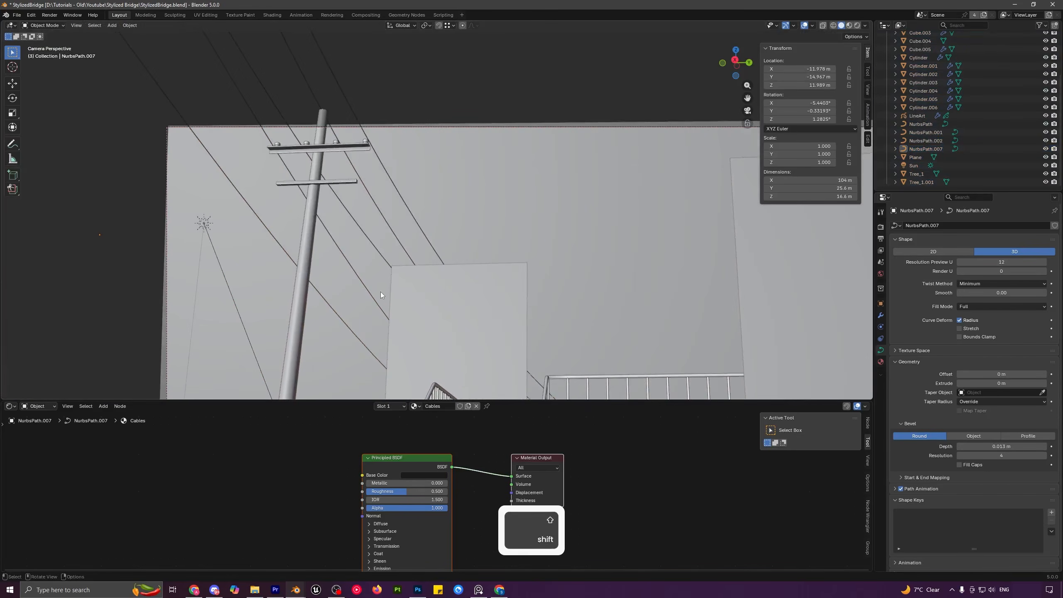
shift+middle_drag(476, 280, 380, 204)
- Set the LineArt object's Lineart modifier to a line radius of 0.008 and an opacity of 0.8
click(919, 119)
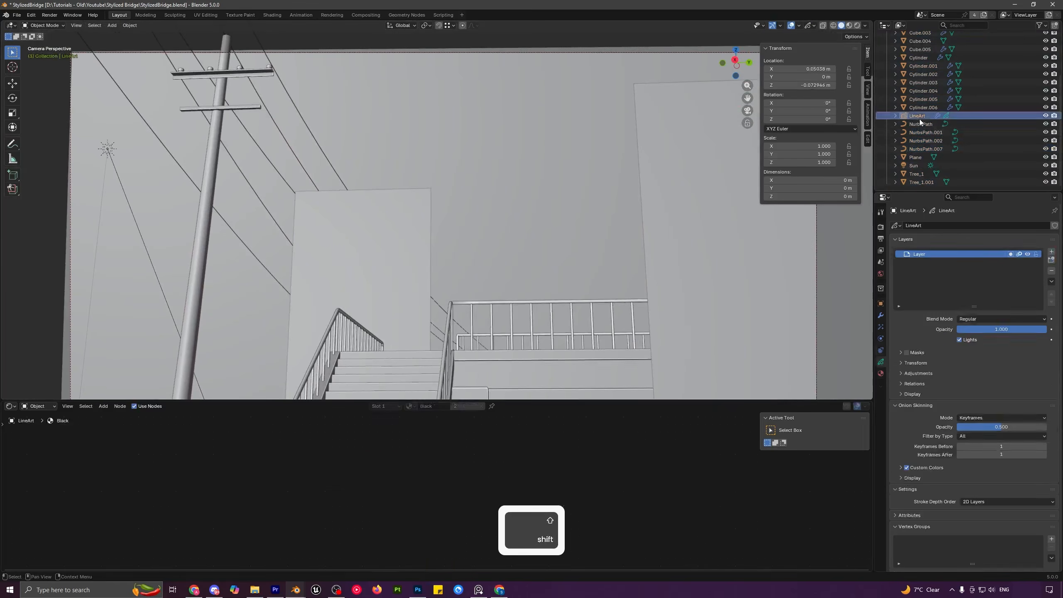
click(880, 314)
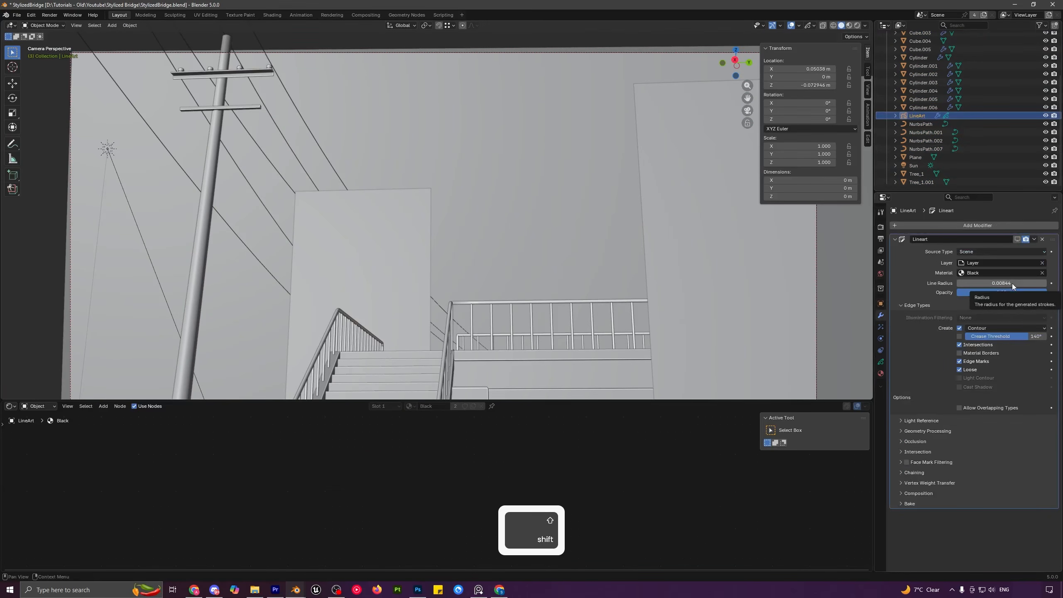
click(1011, 284)
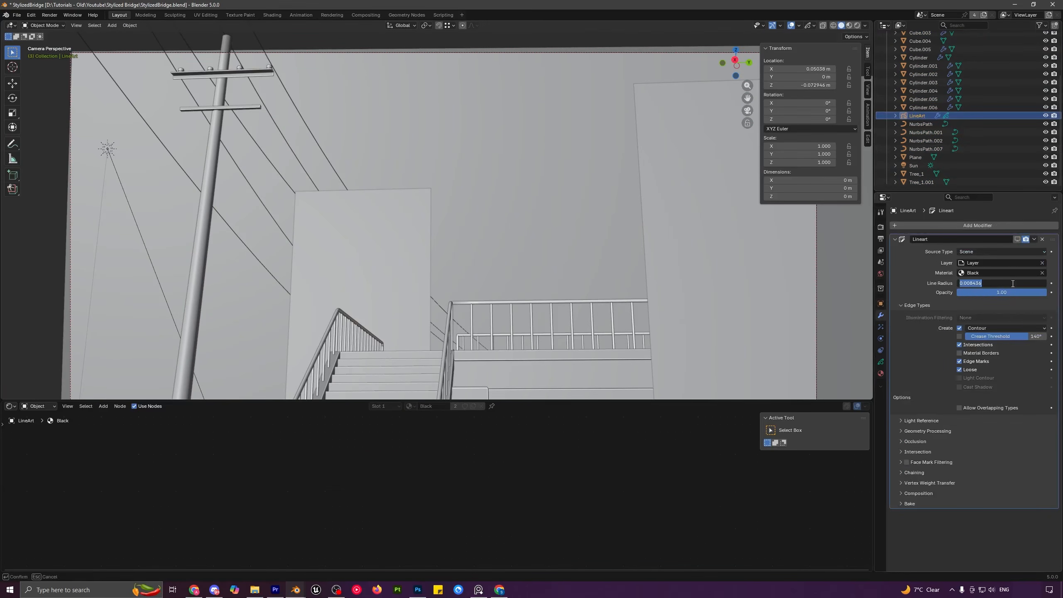
text(0.008)
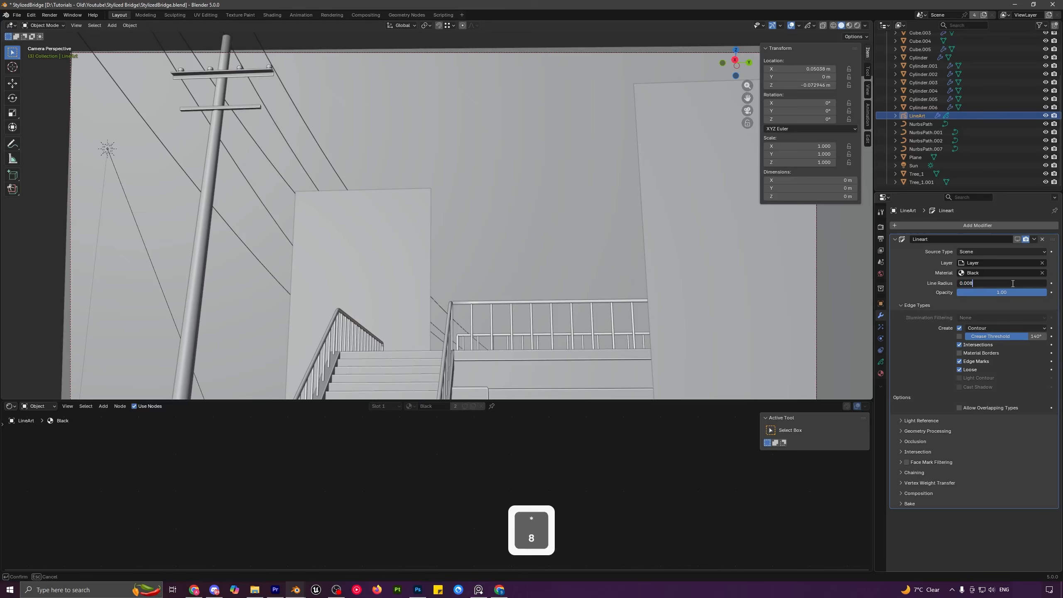
key(Return)
click(1006, 293)
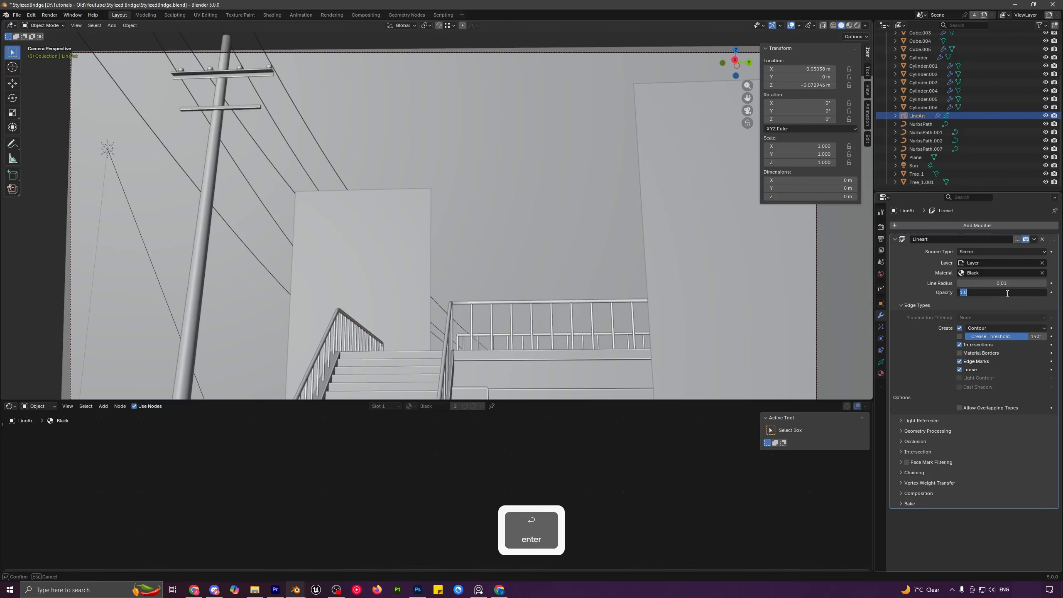
text(0.8)
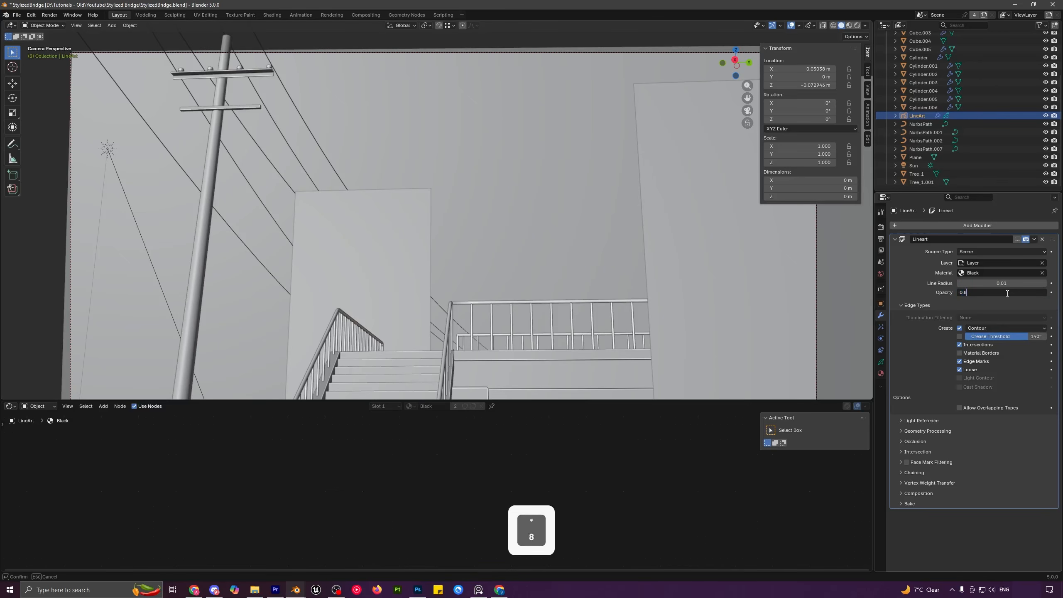
key(Return)
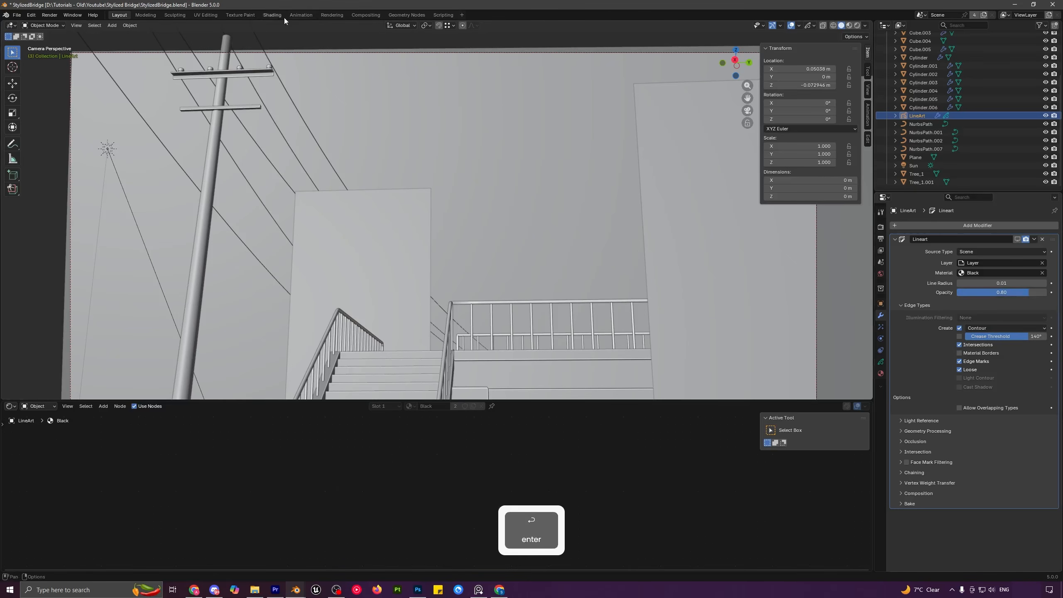
- Return to the Compositing workspace, render the frame into slot 2 and close the render window
click(363, 15)
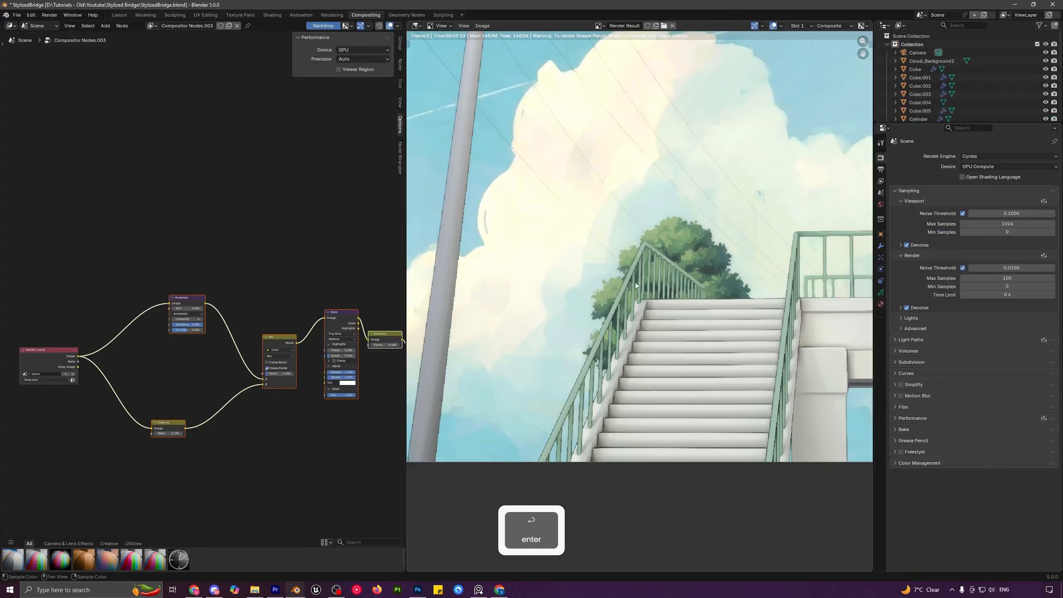
key(j)
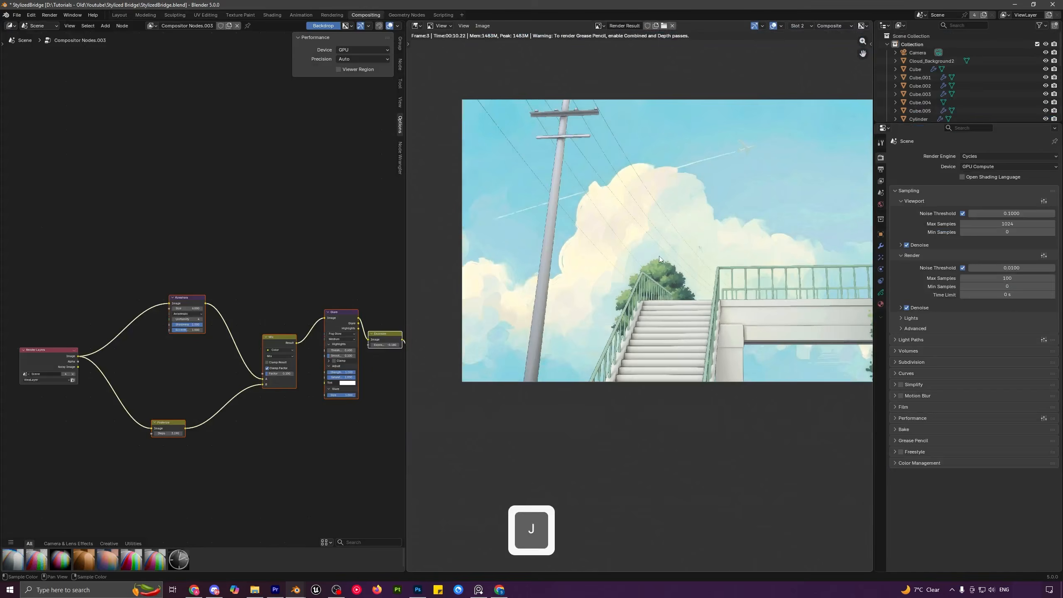
key(F12)
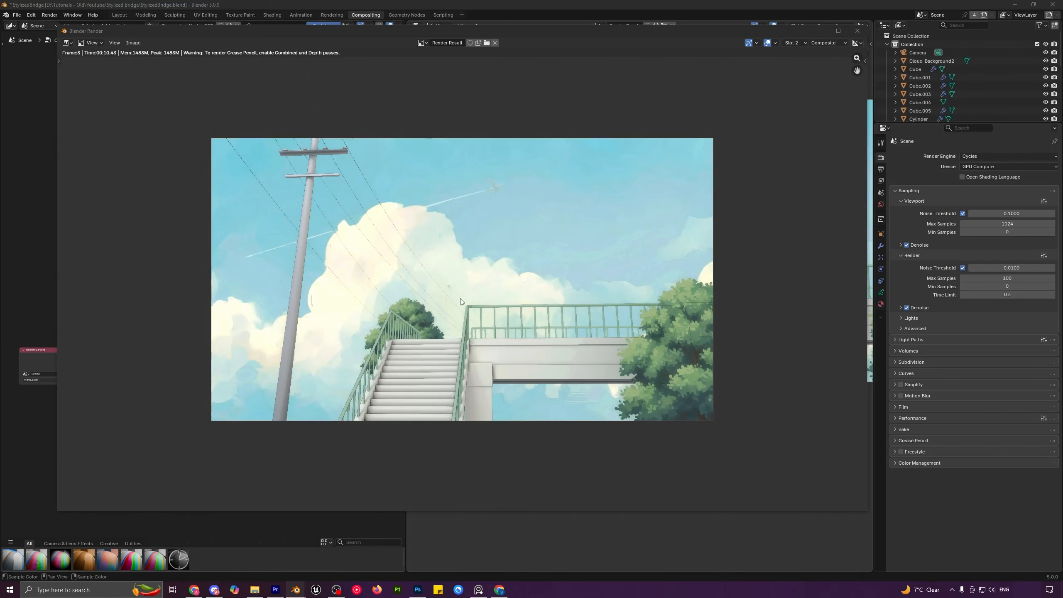
scroll(514, 244, up, 3)
key(Escape)
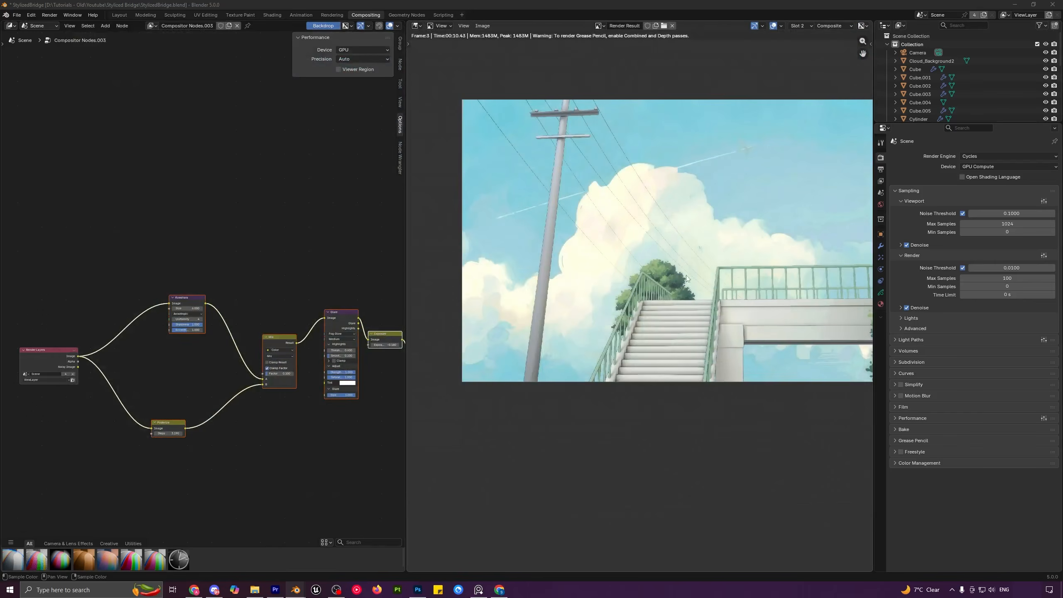
- Compare the render slots up close, checking the cables and clouds
scroll(606, 320, up, 4)
key(j)
key(j)
key(j)
key(j)
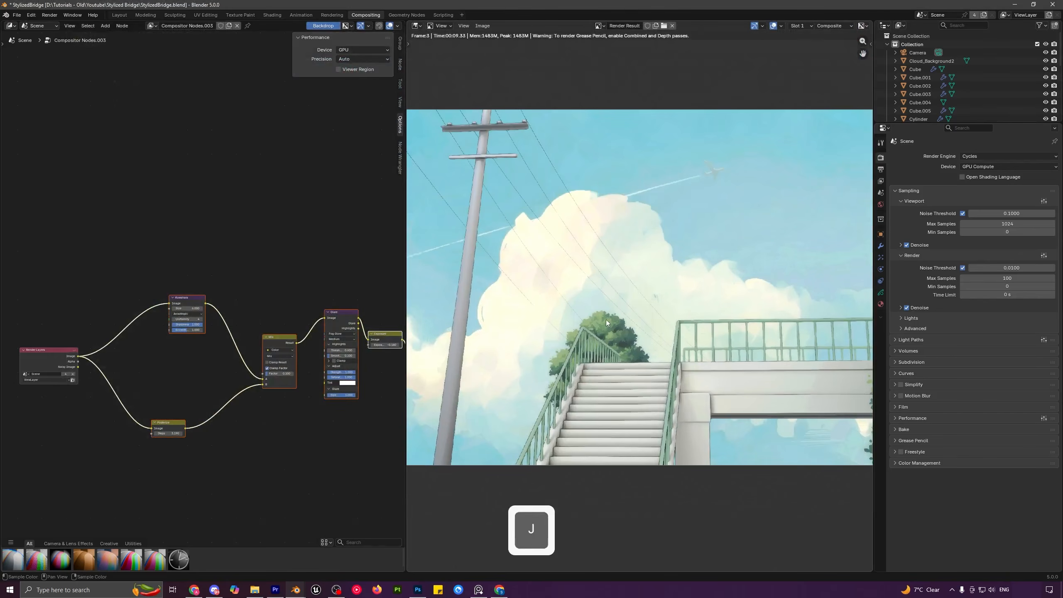
middle_drag(613, 270, 628, 289)
scroll(621, 311, up, 3)
key(j)
key(j)
key(j)
key(j)
key(j)
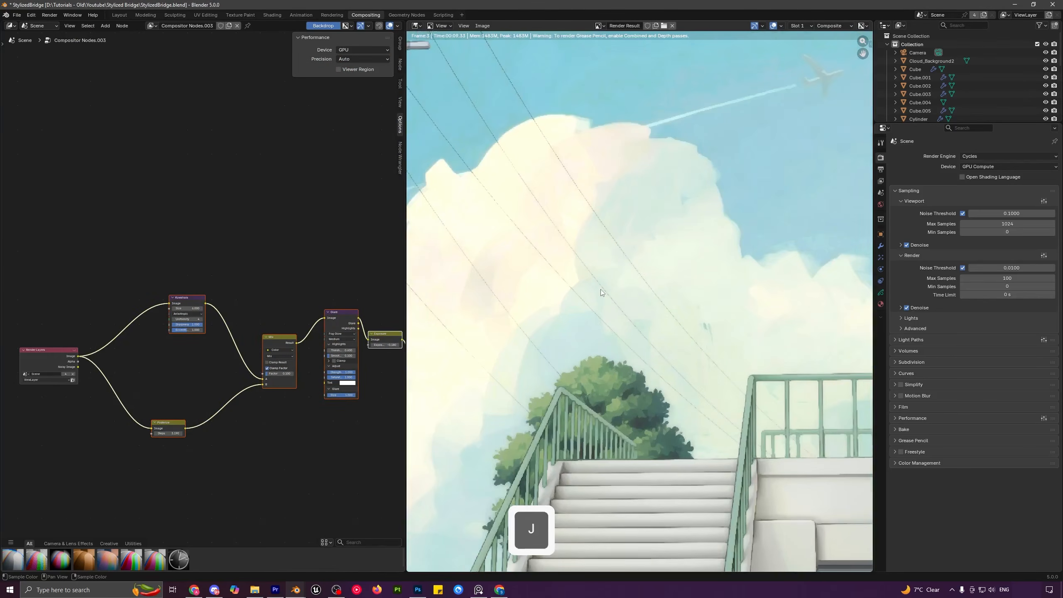
- Compare the line art on the stairs and railing between the render slots, ending with the whole image in view
middle_drag(578, 391, 679, 249)
scroll(679, 250, up, 1)
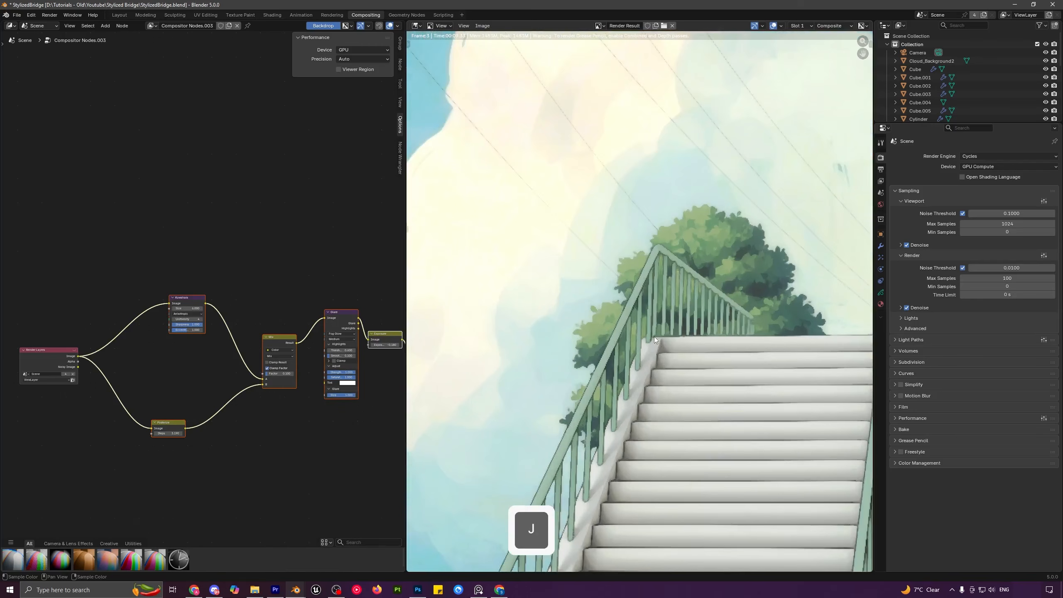
key(j)
key(j)
key(j)
key(j)
key(j)
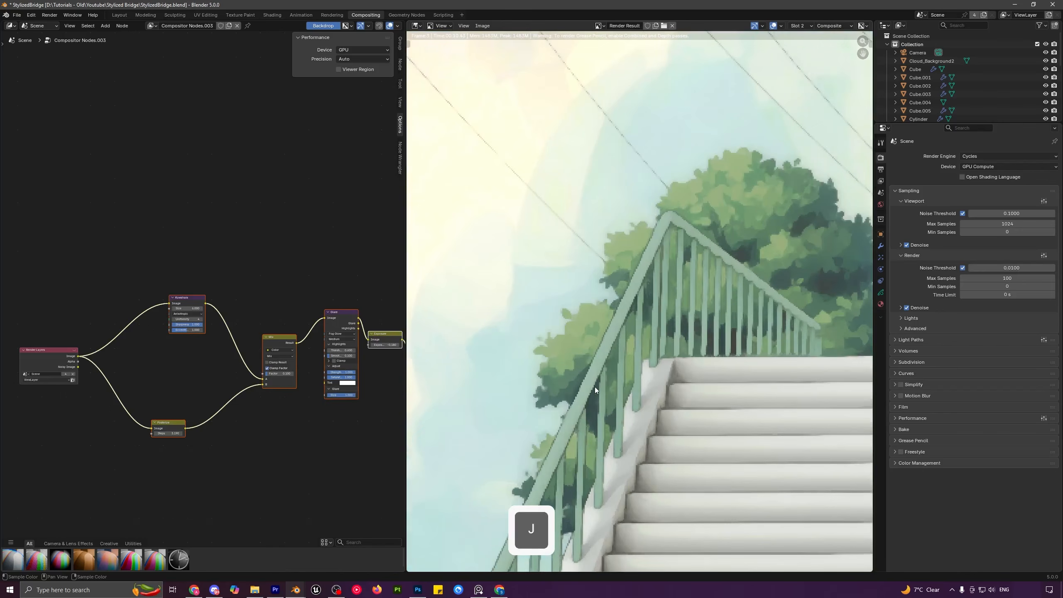
scroll(592, 384, down, 2)
scroll(596, 383, down, 3)
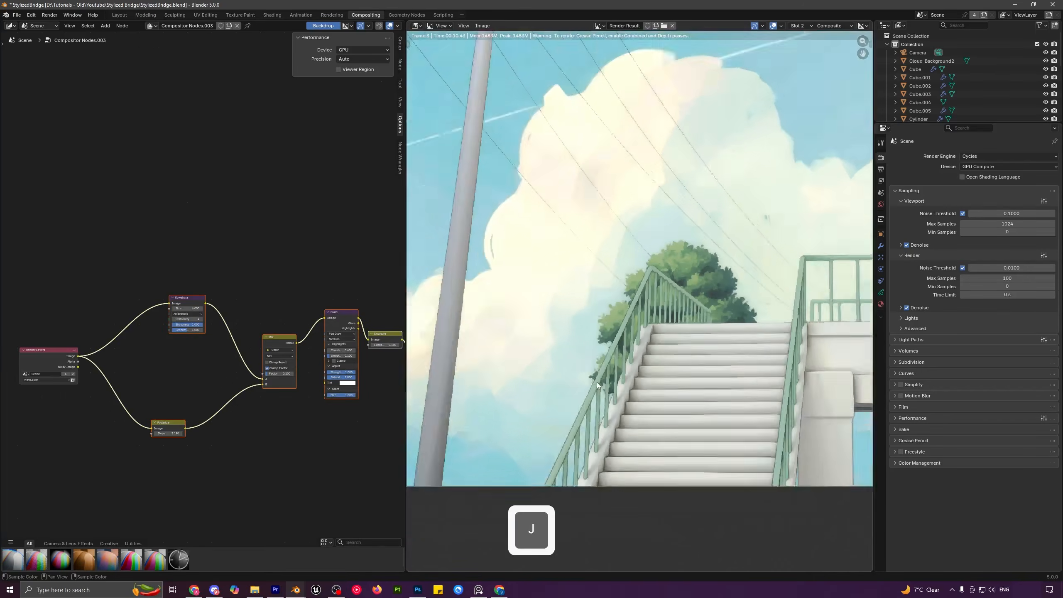
middle_drag(658, 257, 617, 344)
scroll(647, 323, down, 1)
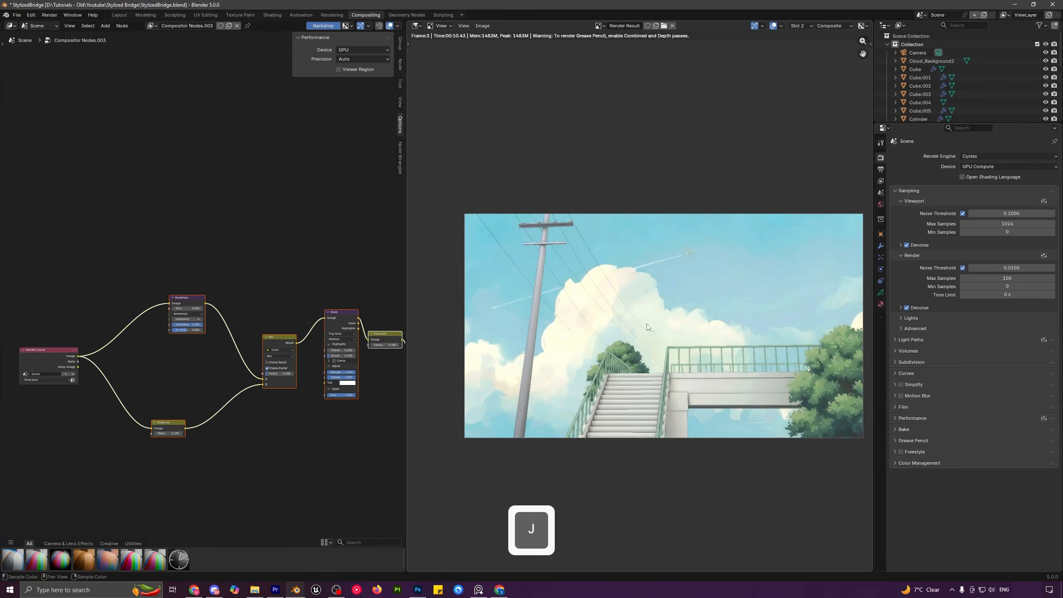
- Make room before the Group Output and Viewer nodes and insert a Vignette node after the Exposure node
middle_drag(289, 449, 133, 419)
scroll(294, 442, up, 7)
middle_drag(296, 427, 199, 397)
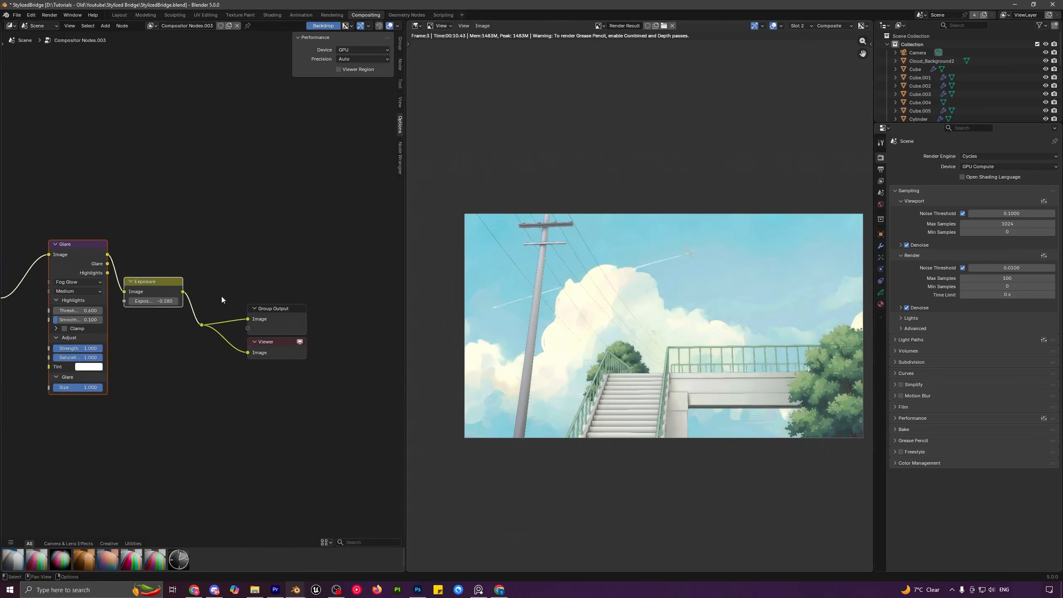
drag(201, 274, 283, 405)
drag(303, 324, 416, 328)
key(shift+a)
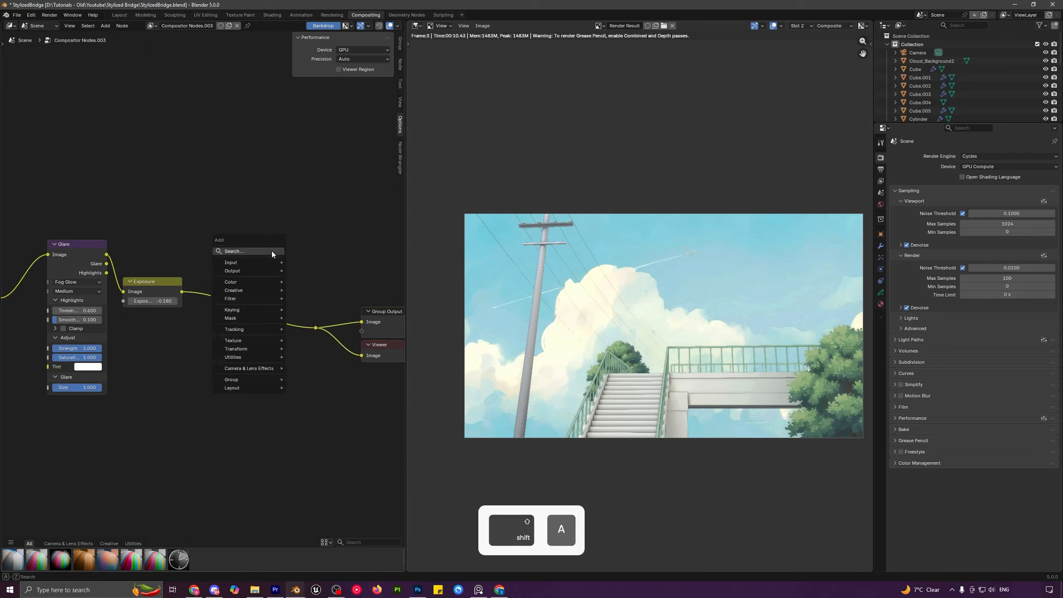
click(273, 252)
text(v)
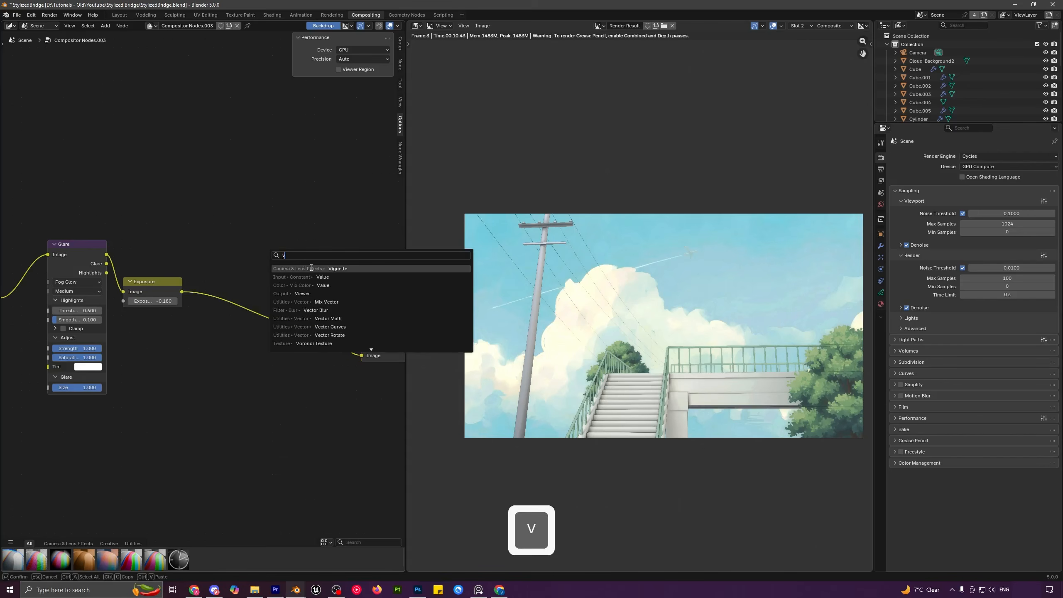
click(311, 268)
click(215, 272)
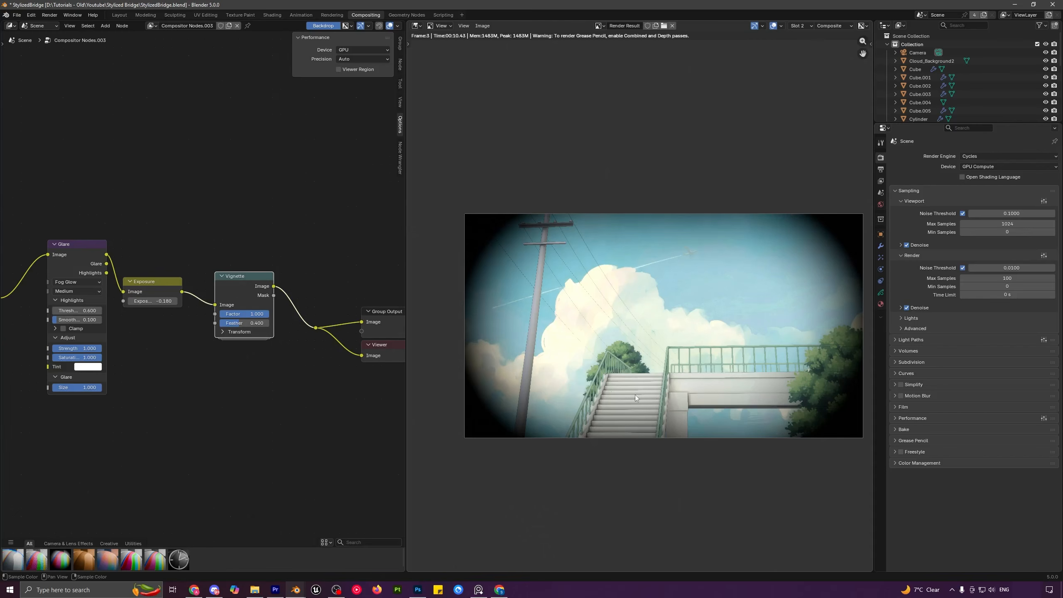
- Set the Vignette factor to 0.583 and feather to 0.567, and compare the image with the node muted and unmuted
scroll(282, 361, up, 1)
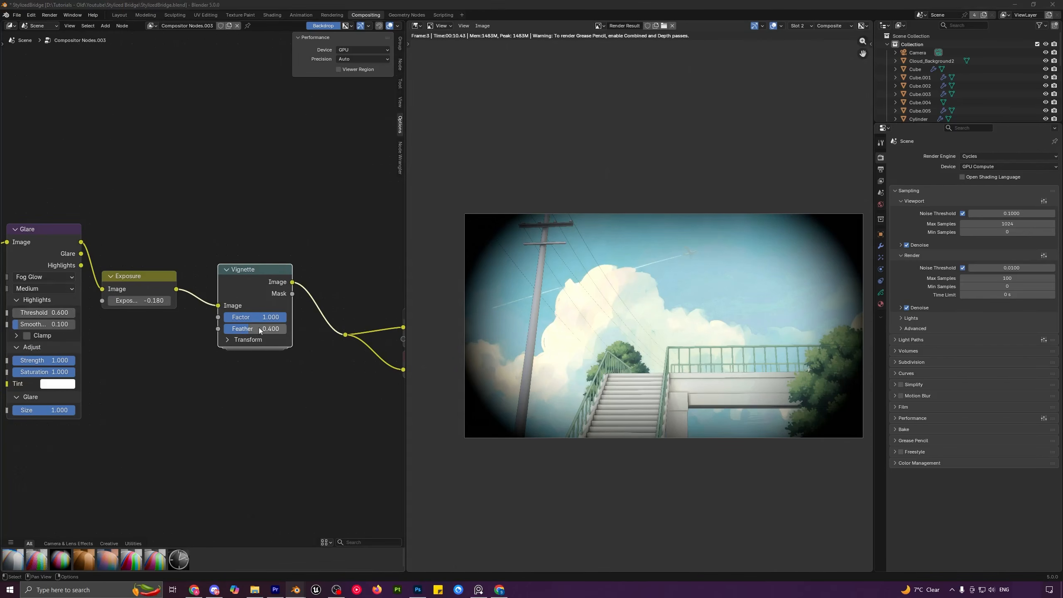
mouse_move(259, 330)
mouse_down()
mouse_move(229, 320)
mouse_move(271, 328)
mouse_move(246, 317)
mouse_move(256, 316)
mouse_up()
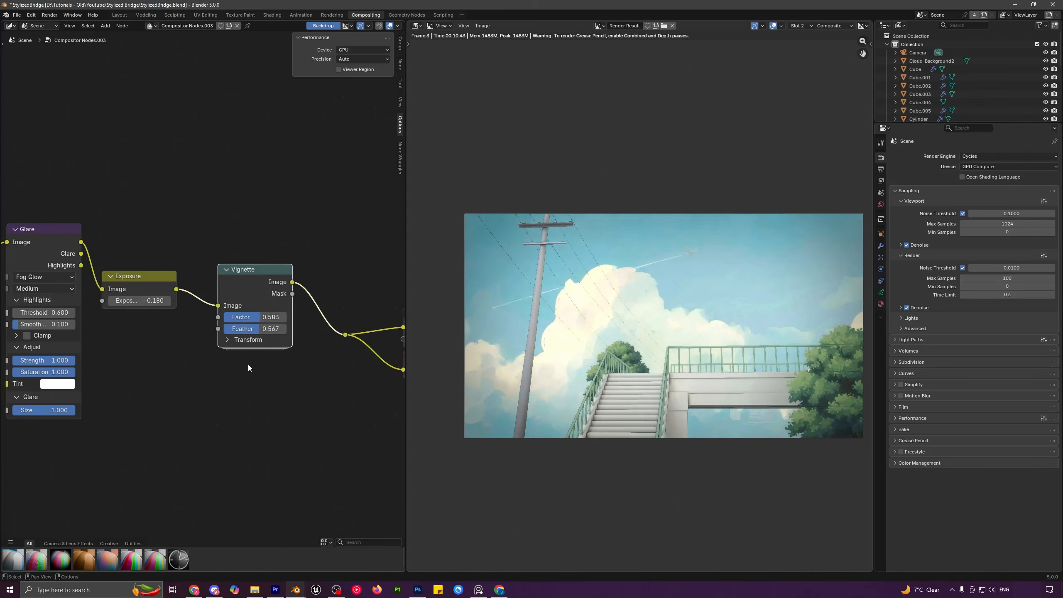
key(m)
key(m)
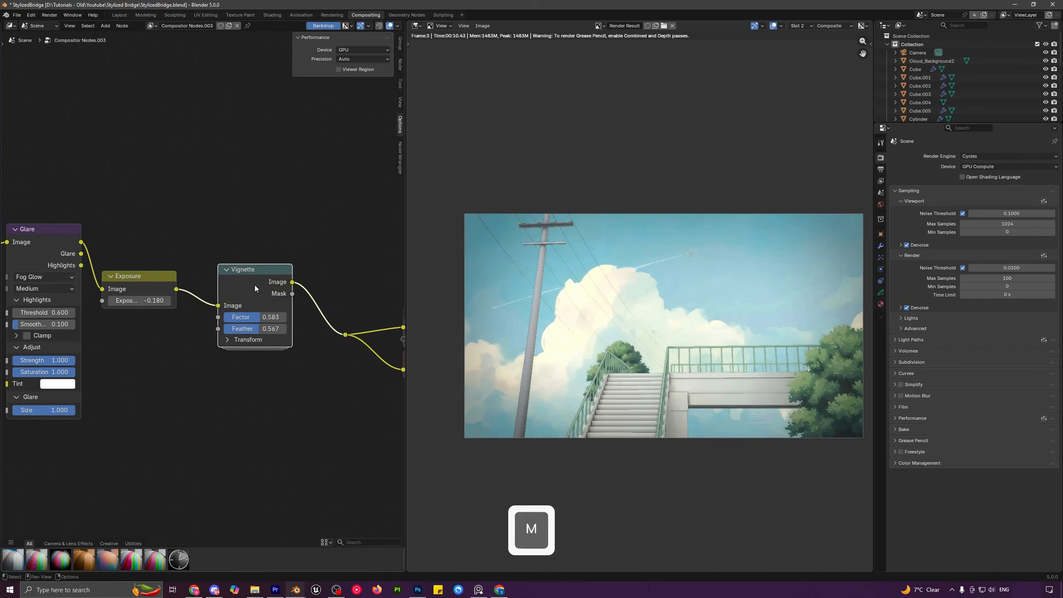
key(m)
key(m)
- Insert a Hue/Saturation/Value node between the Vignette node and the outputs
scroll(285, 363, down, 3)
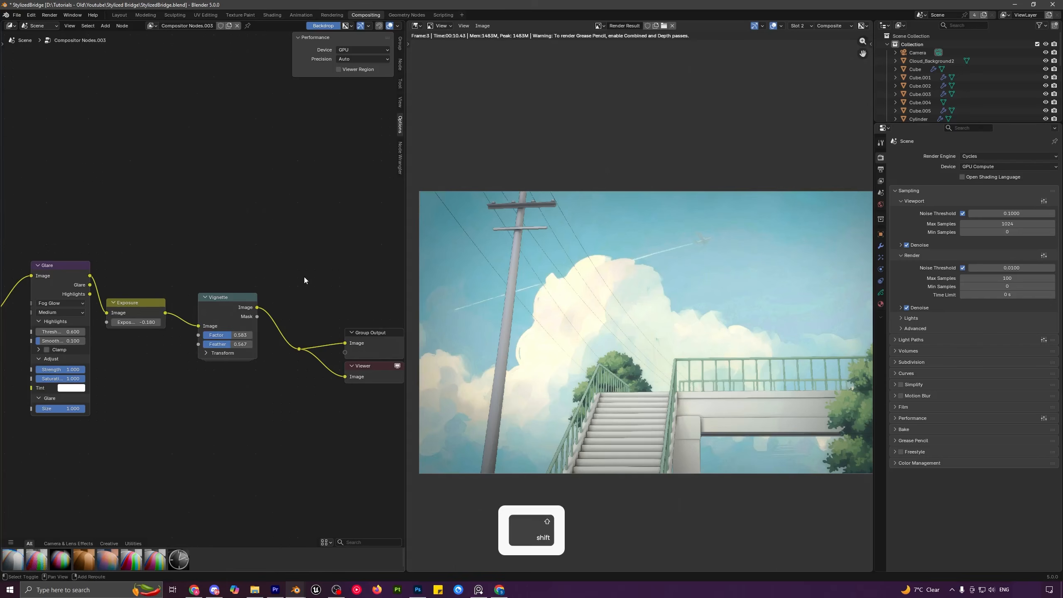
key(shift+a)
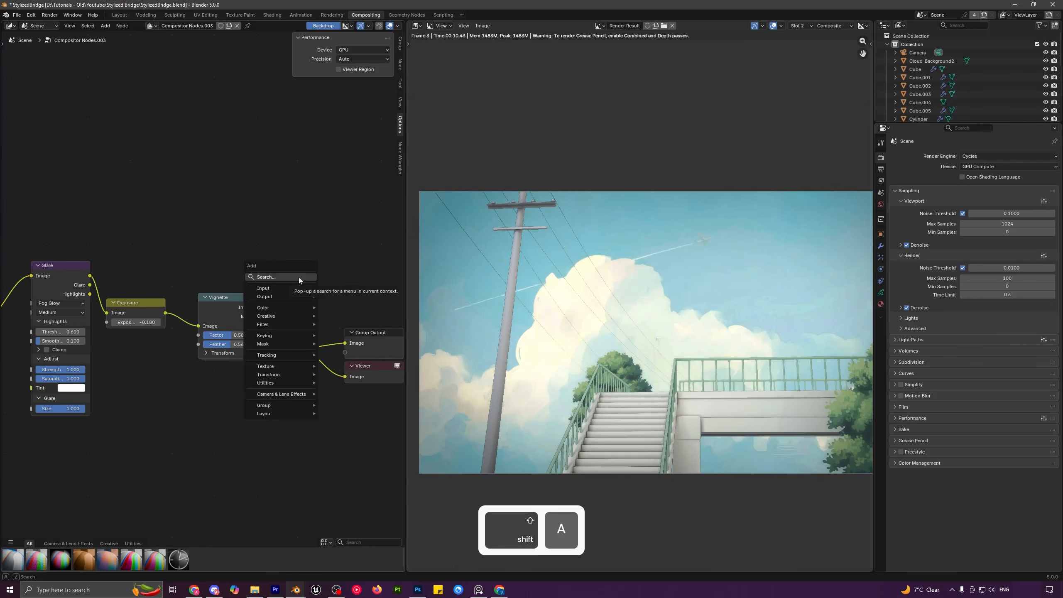
click(299, 278)
text(hue)
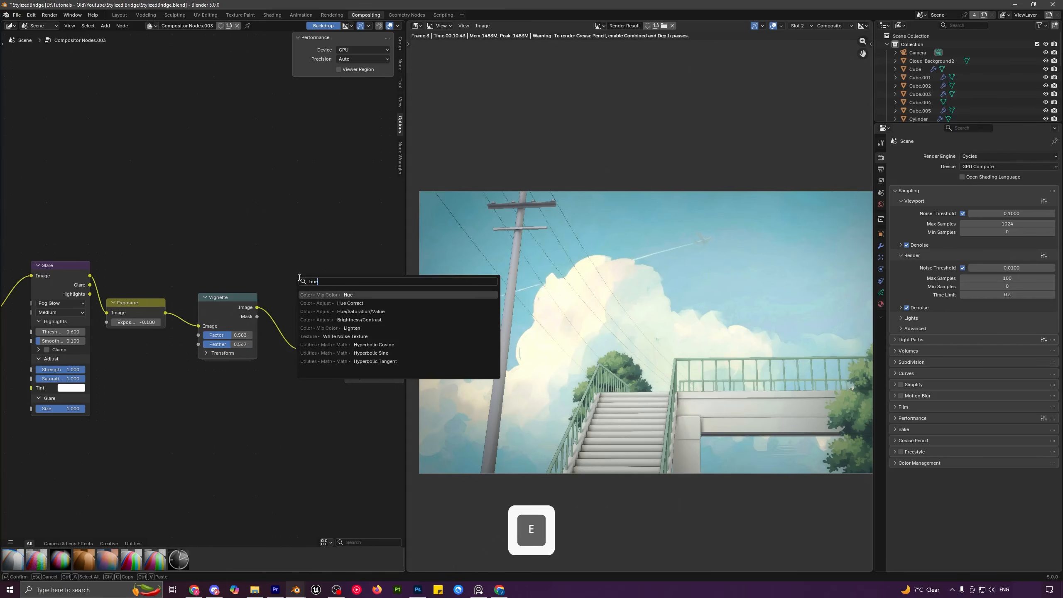
click(301, 311)
click(302, 311)
- Set the saturation of the Hue/Saturation/Value node to 1.25
scroll(189, 379, up, 2)
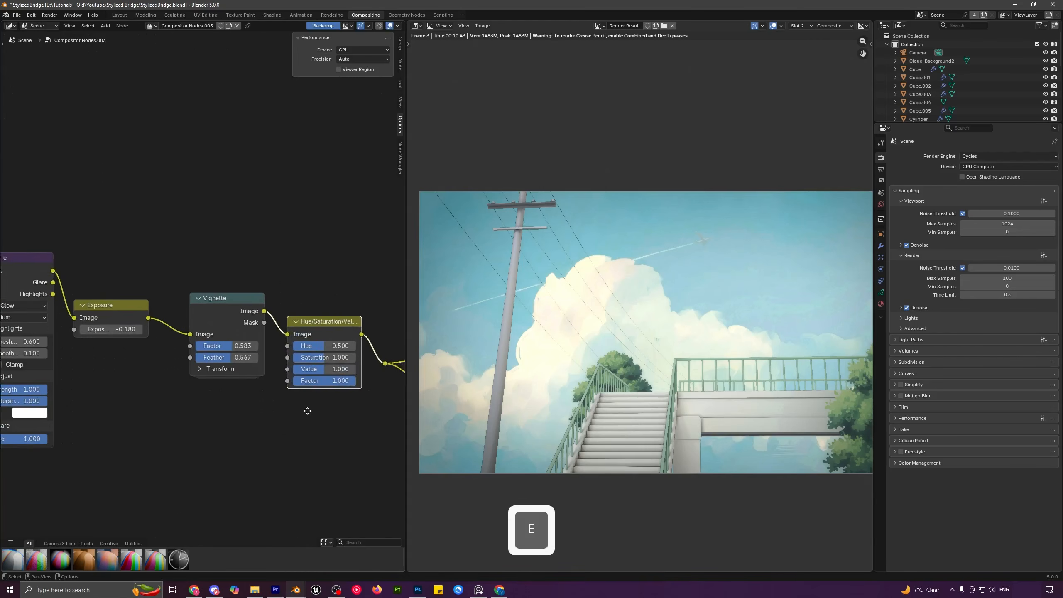
drag(196, 362, 229, 359)
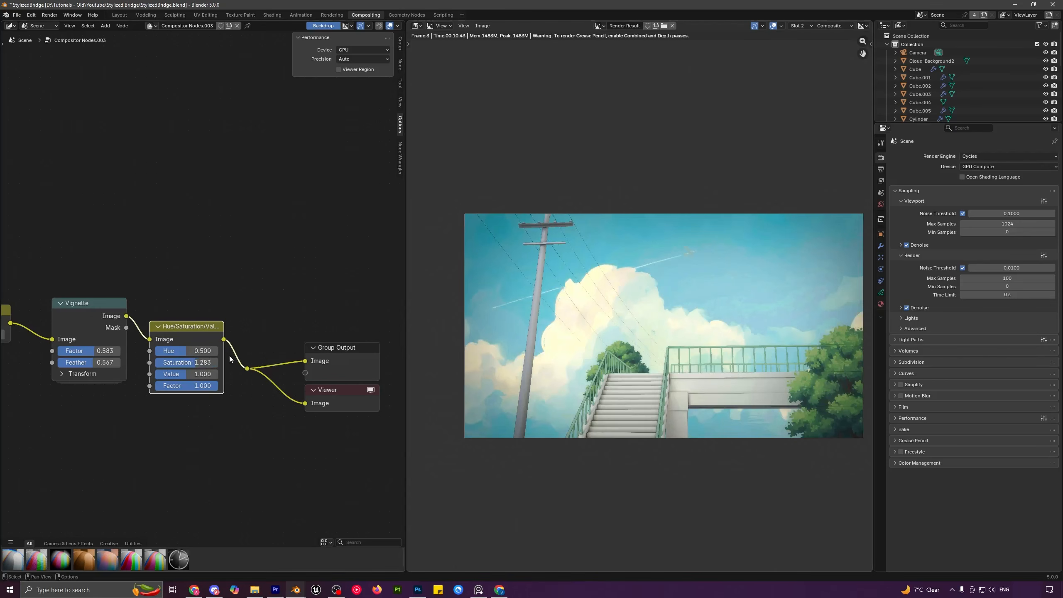
click(195, 362)
text(1)
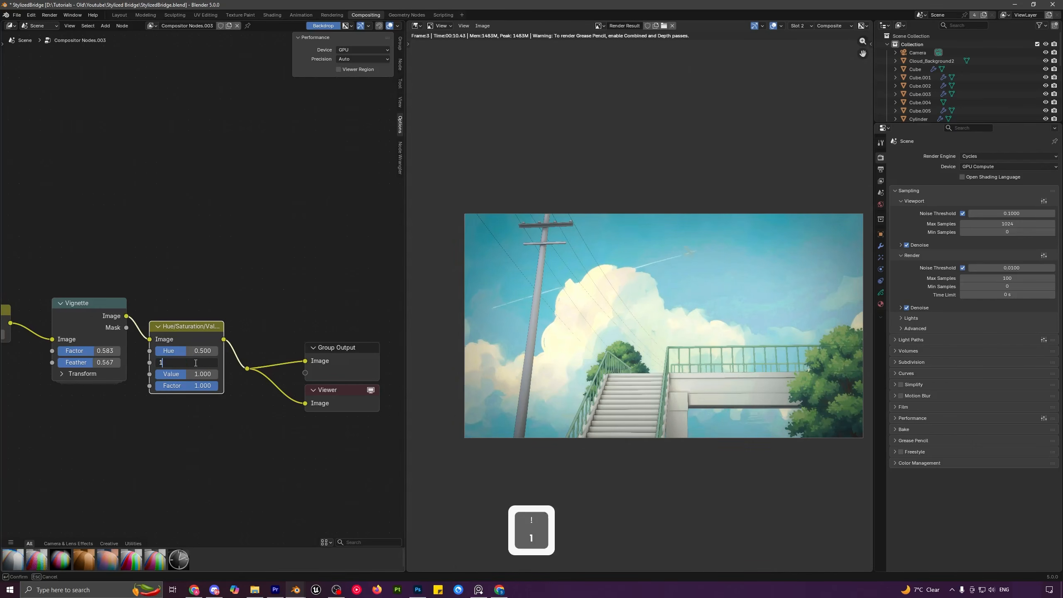
text(.25)
key(Return)
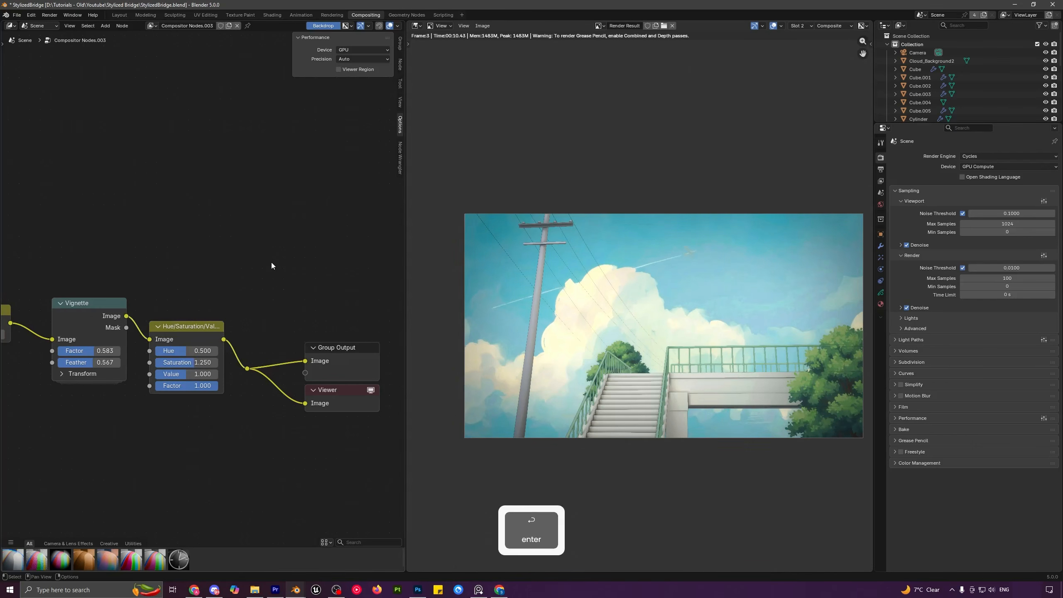
- Insert a Brightness/Contrast node after the Hue/Saturation/Value node and set its contrast to 5.87
key(shift+a)
click(271, 264)
text(br)
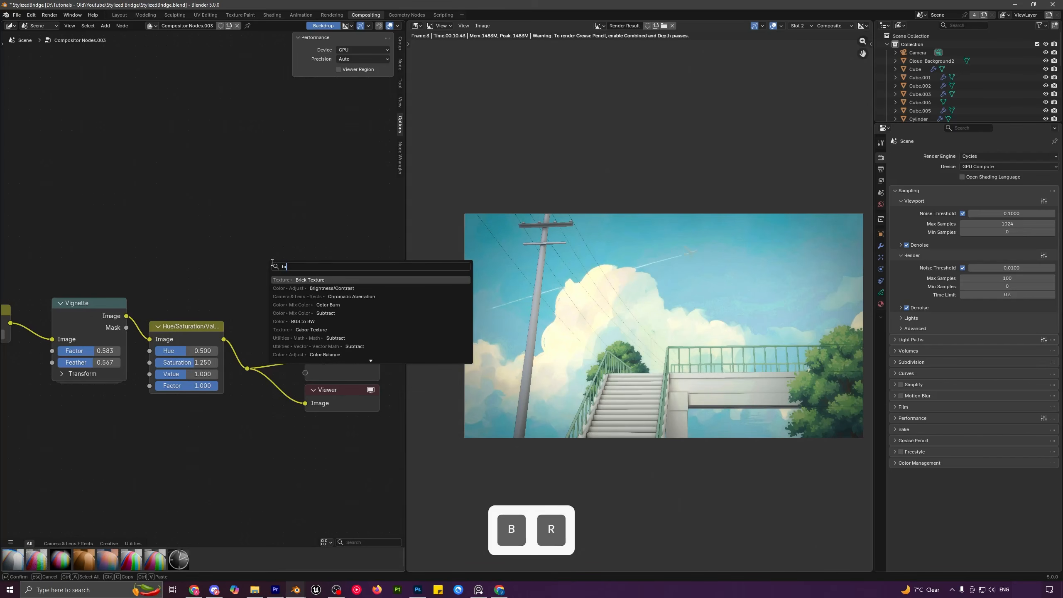
click(318, 280)
click(244, 331)
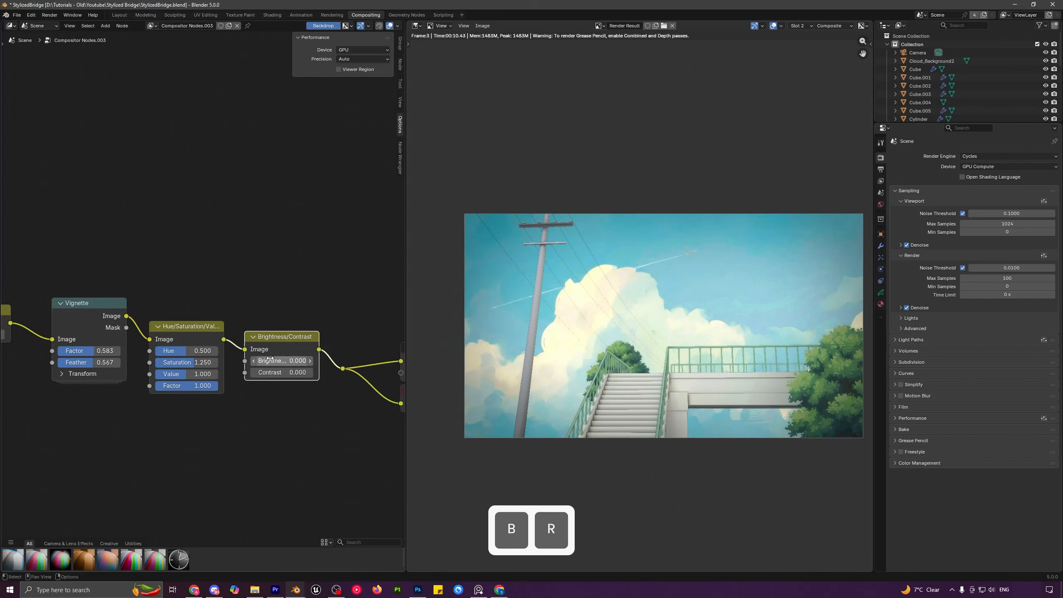
drag(279, 371, 299, 371)
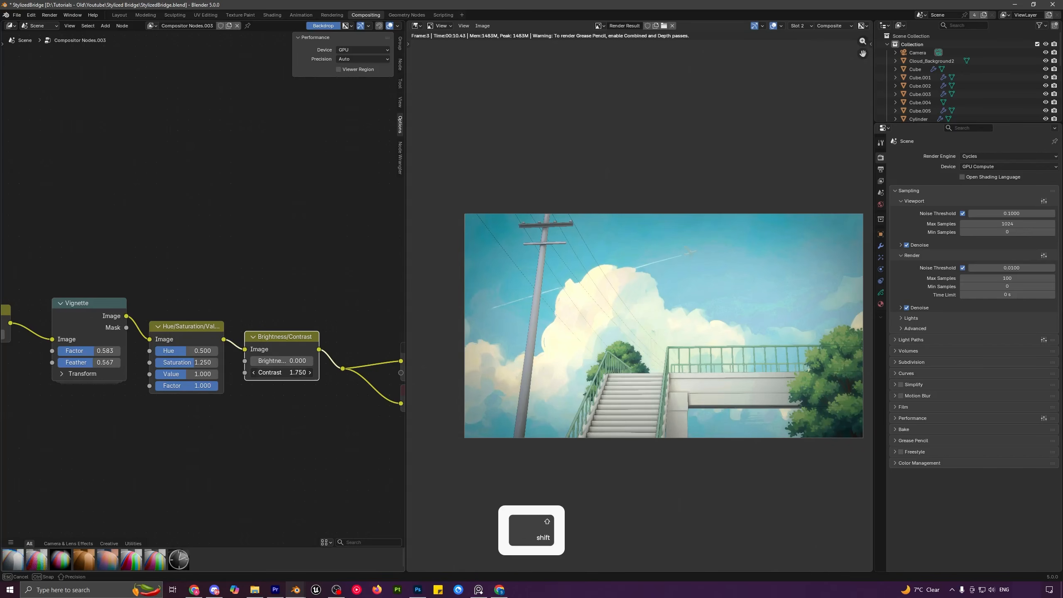
shift+drag(299, 371, 318, 372)
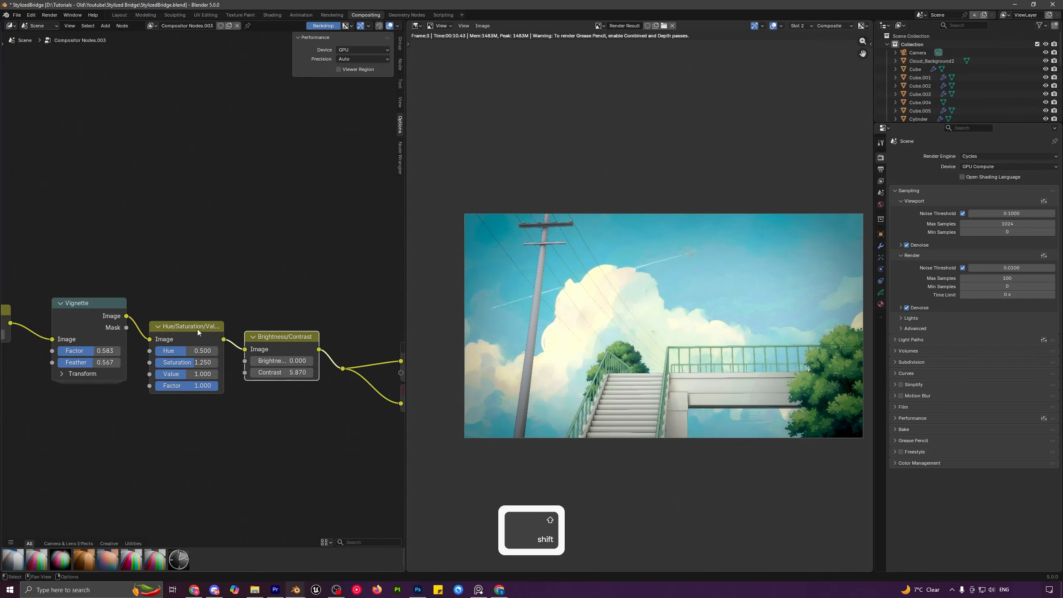
- Compare the image with the Hue/Saturation/Value and Brightness/Contrast nodes muted and unmuted
key(m)
key(m)
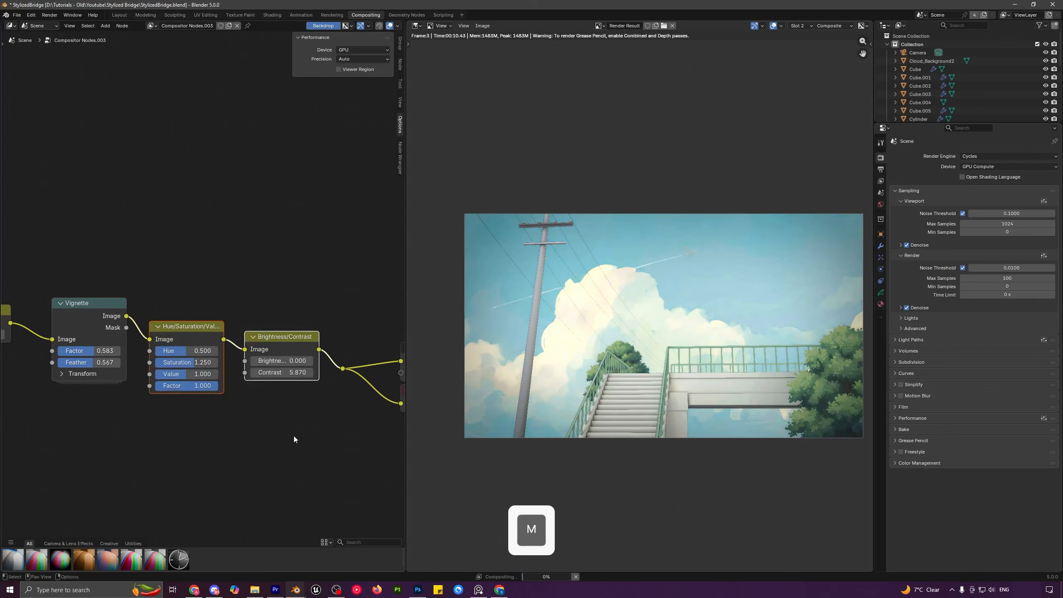
scroll(276, 433, down, 4)
scroll(163, 403, down, 3)
middle_drag(151, 370, 196, 381)
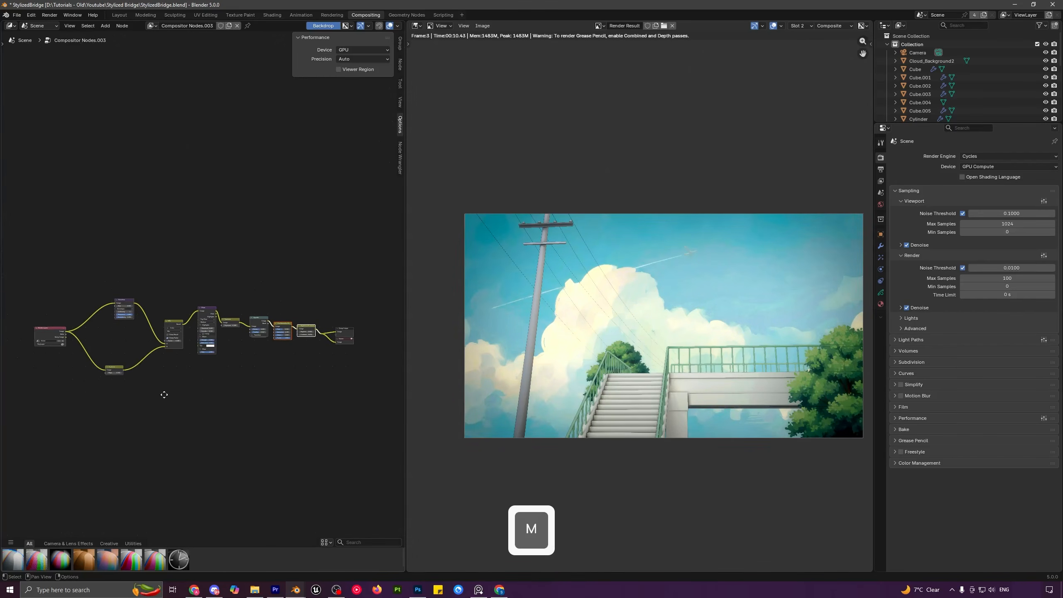
- Mute and unmute all the compositing effect nodes together to compare the original render with the graded image
drag(90, 251, 317, 417)
key(m)
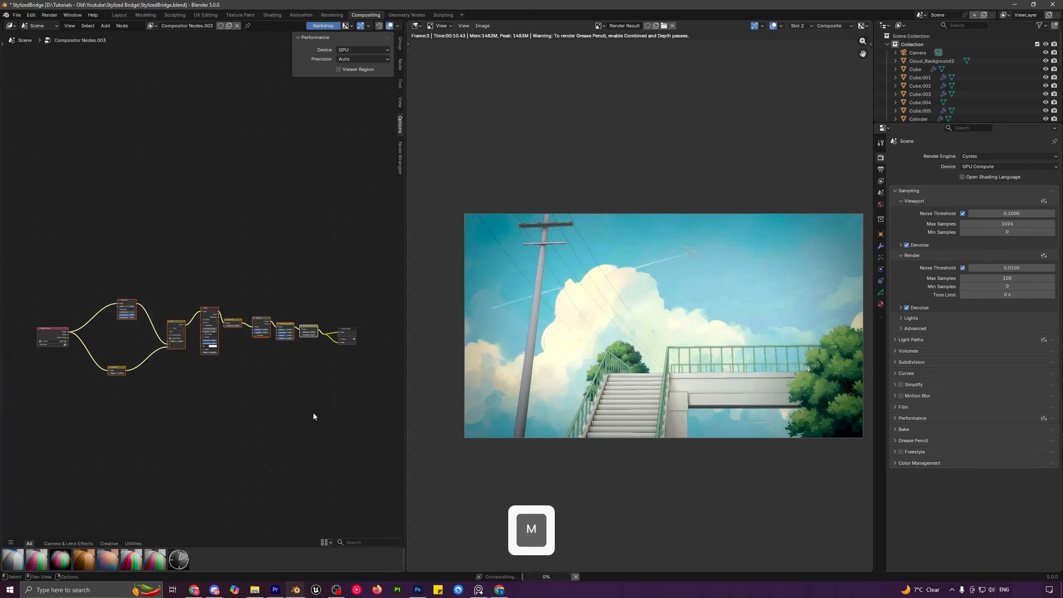
key(m)
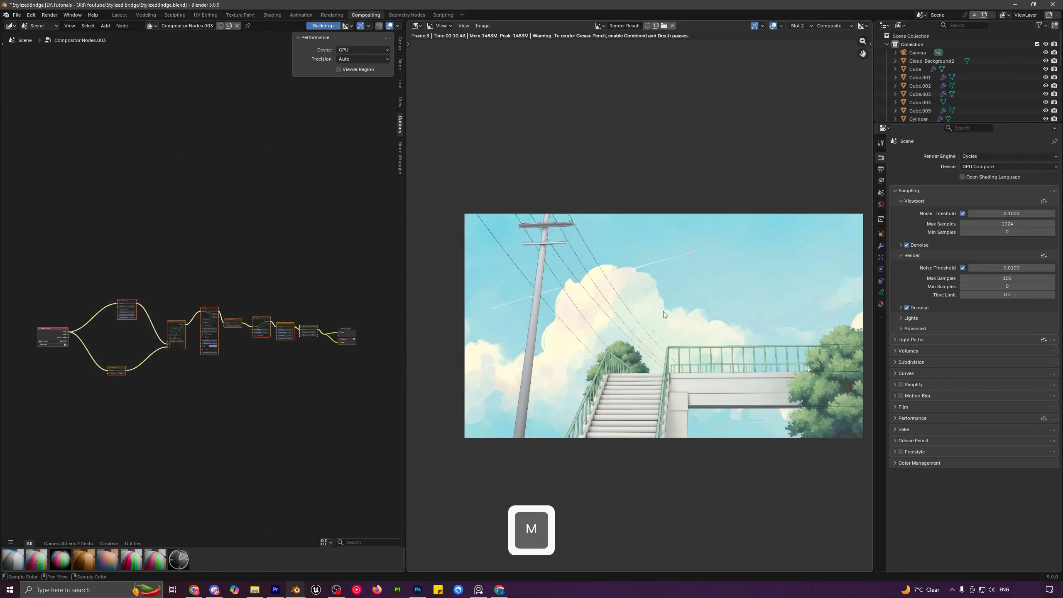
key(m)
scroll(620, 389, down, 2)
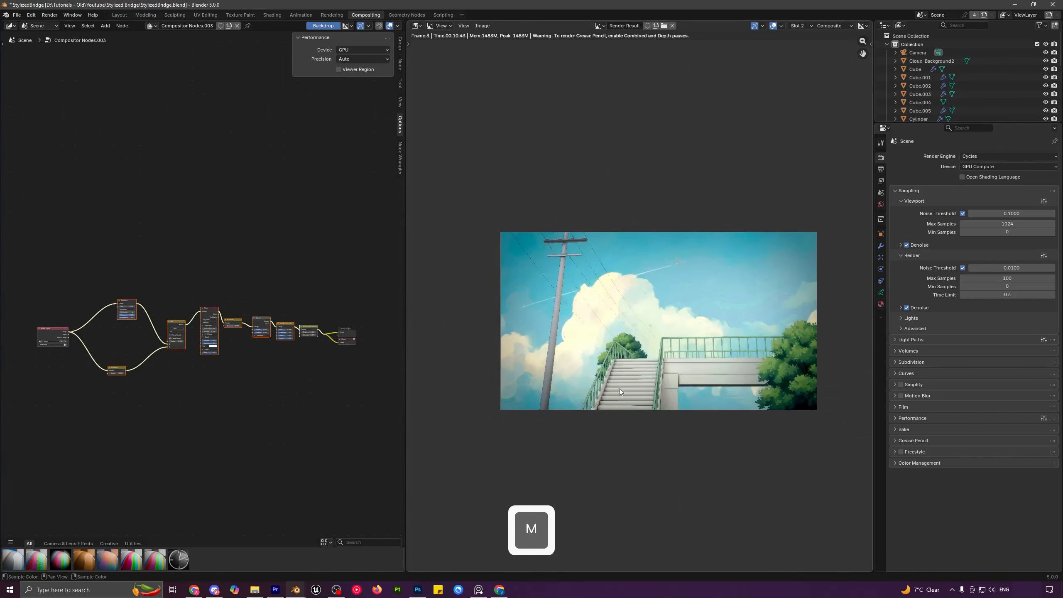
scroll(644, 394, up, 2)
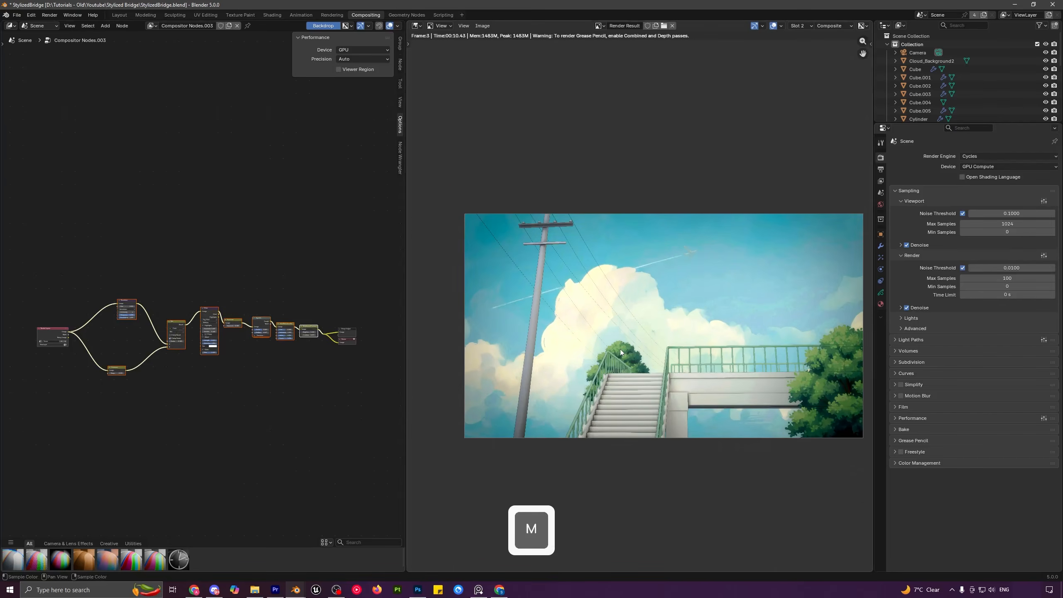
- Set the contrast of the Brightness/Contrast node to 3
scroll(252, 414, up, 1)
scroll(301, 396, up, 3)
middle_drag(298, 392, 247, 383)
scroll(208, 397, up, 5)
middle_drag(334, 408, 218, 409)
scroll(188, 416, up, 4)
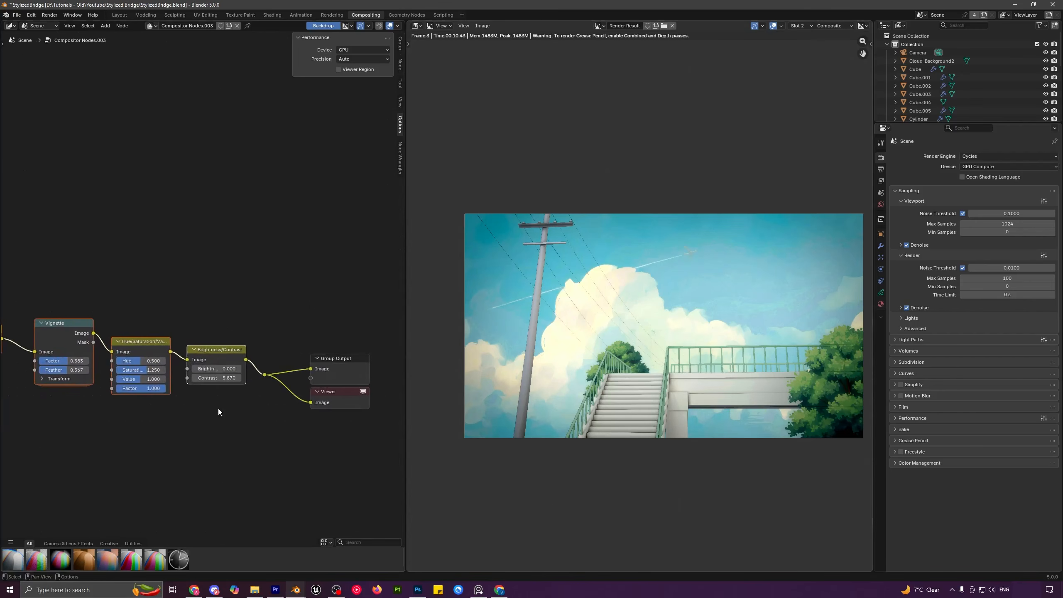
drag(217, 377, 218, 379)
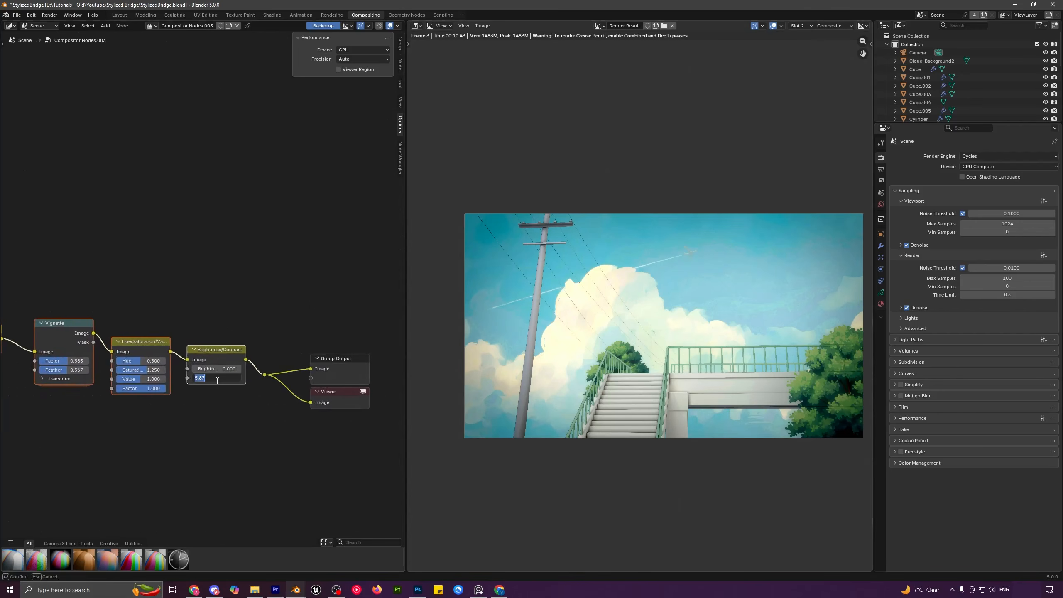
text(3)
key(Return)
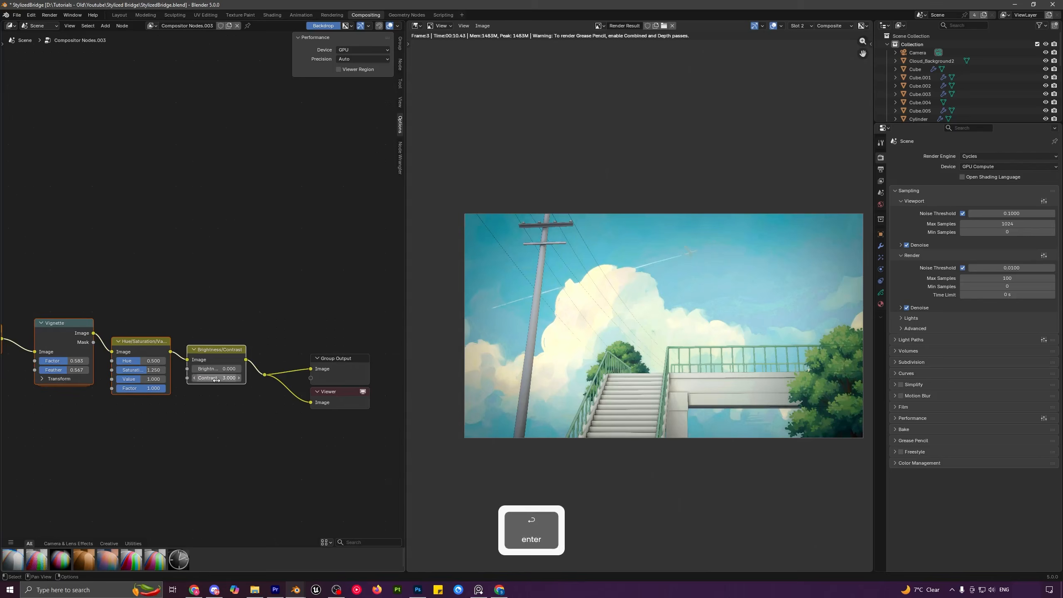
- Add an unconnected Chromatic Aberration node, insert a Sensor Noise node after the Brightness/Contrast node, and inspect the grain up close
middle_drag(141, 454, 178, 422)
drag(19, 557, 147, 446)
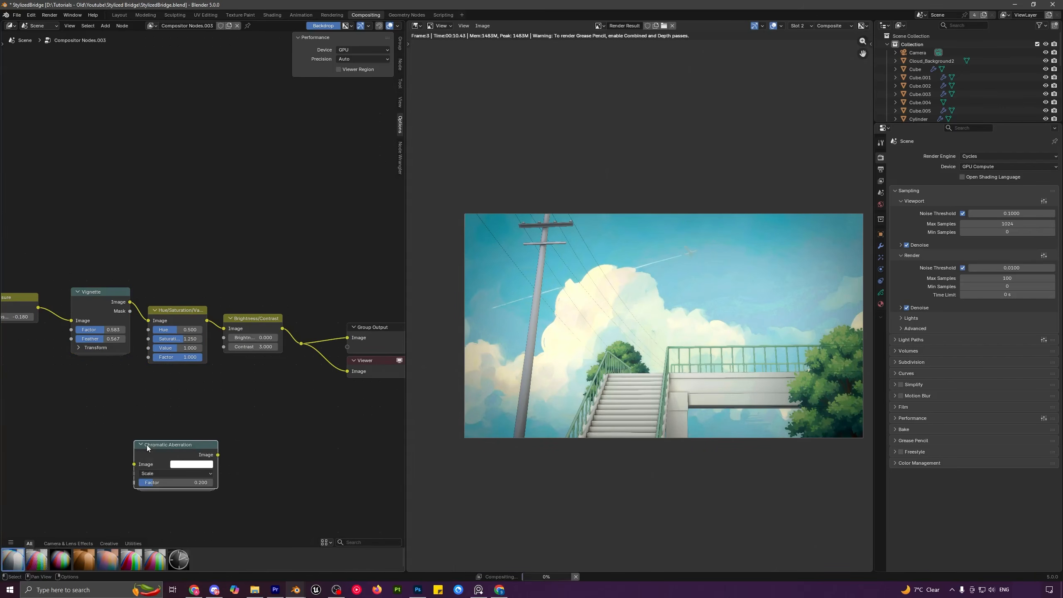
drag(37, 557, 299, 323)
middle_drag(325, 407, 151, 381)
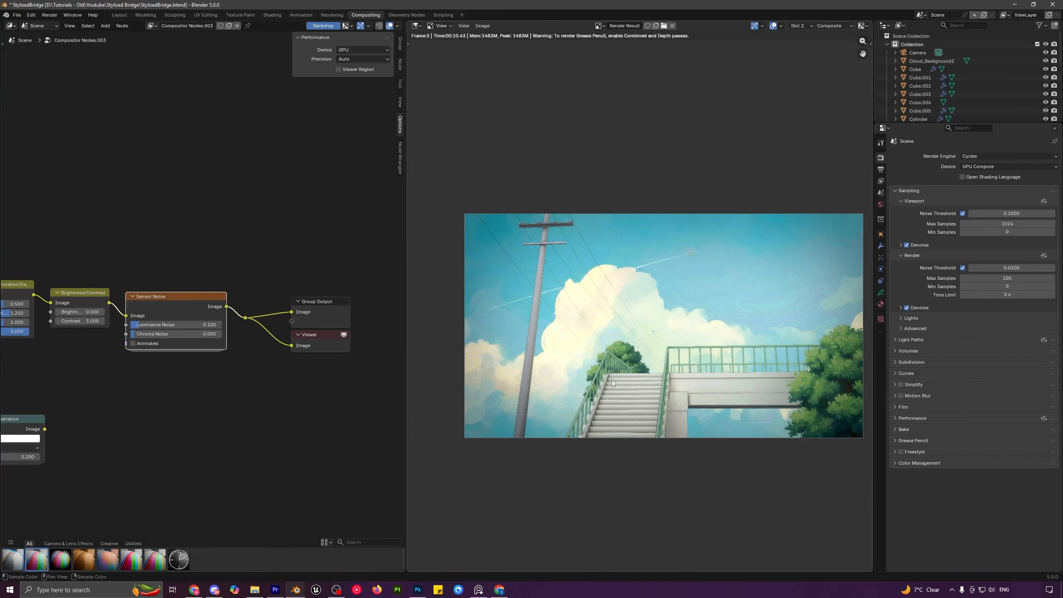
scroll(610, 380, up, 4)
middle_drag(489, 422, 588, 242)
scroll(500, 371, up, 1)
scroll(487, 350, up, 3)
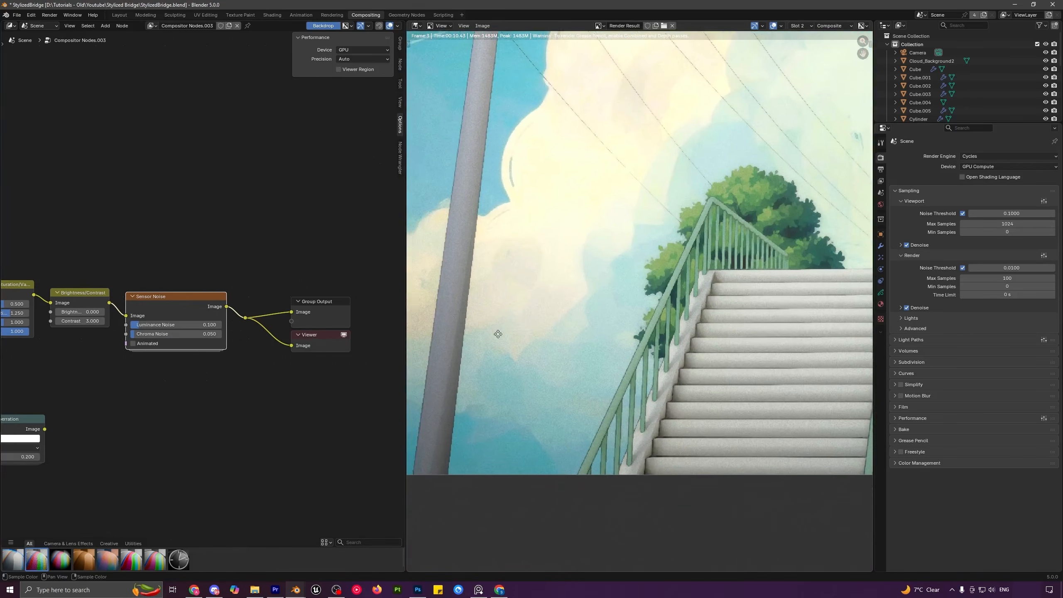
scroll(203, 359, up, 2)
- Set the Sensor Noise node's luminance noise to 0.082 and chroma noise to 0.086, and detach it from the node chain
drag(146, 331, 165, 166)
scroll(539, 329, down, 5)
middle_drag(123, 369, 260, 297)
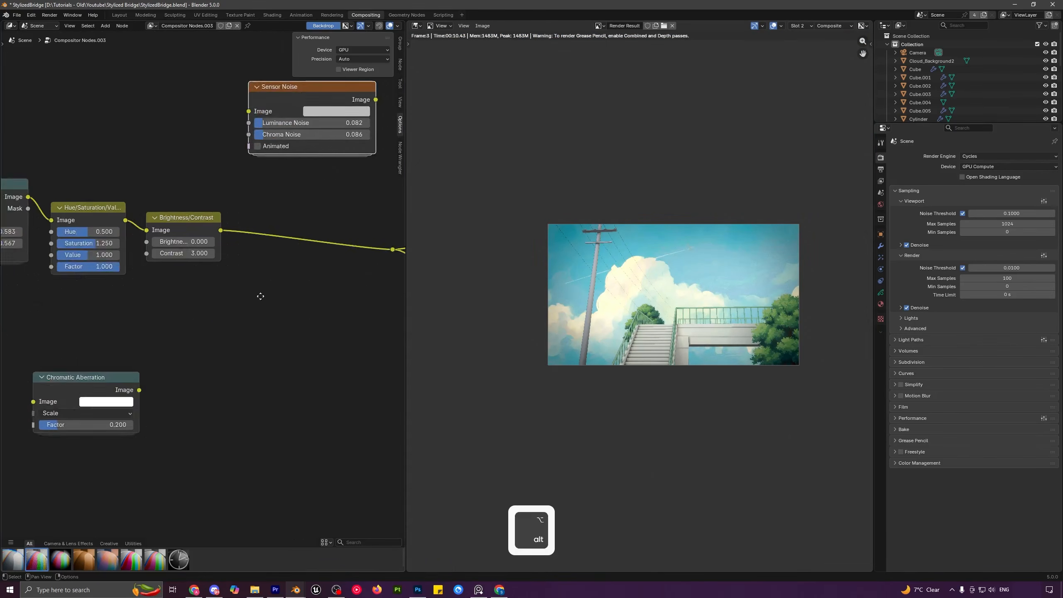
- Insert the Chromatic Aberration node between the Brightness/Contrast node and the outputs, and inspect its effect on the image
scroll(259, 297, down, 4)
drag(104, 354, 264, 231)
middle_drag(287, 358, 258, 363)
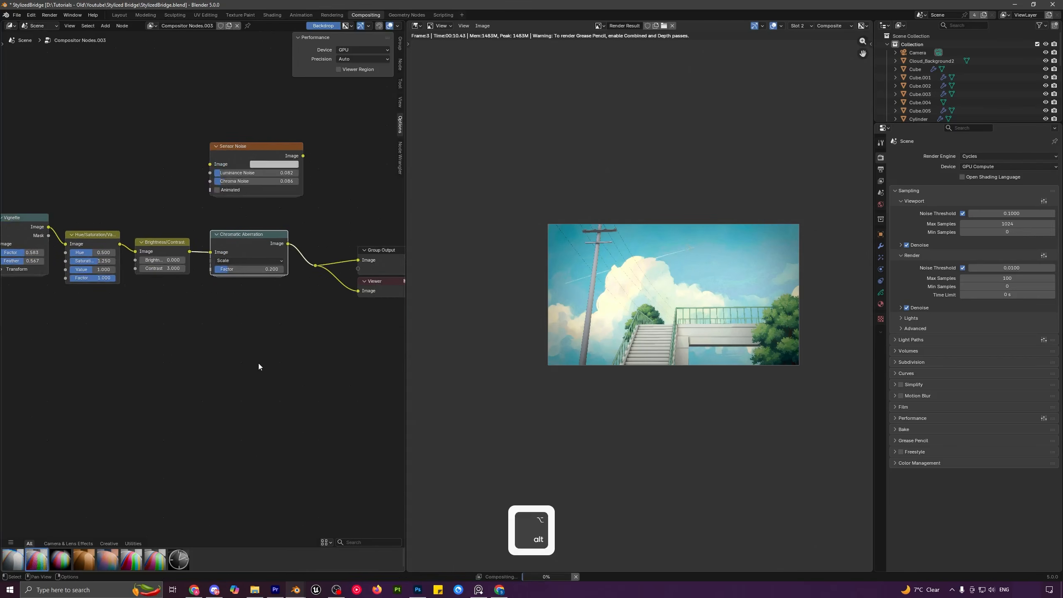
scroll(641, 303, up, 5)
middle_drag(521, 357, 610, 339)
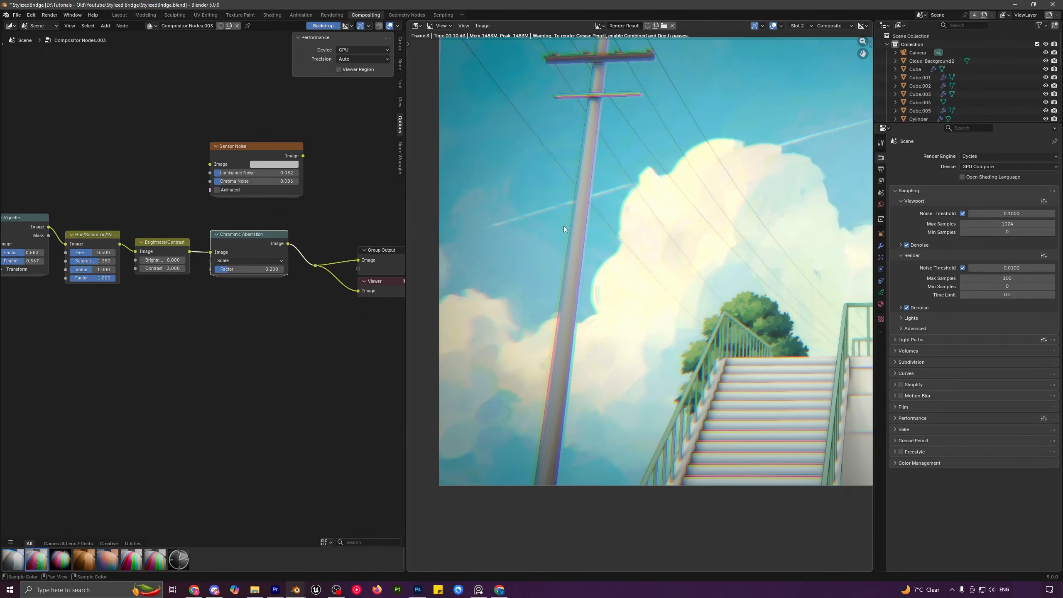
- Set the Chromatic Aberration factor to 0.072 and check the whole image
scroll(234, 337, up, 2)
drag(246, 296, 234, 296)
scroll(542, 343, down, 2)
scroll(611, 333, down, 2)
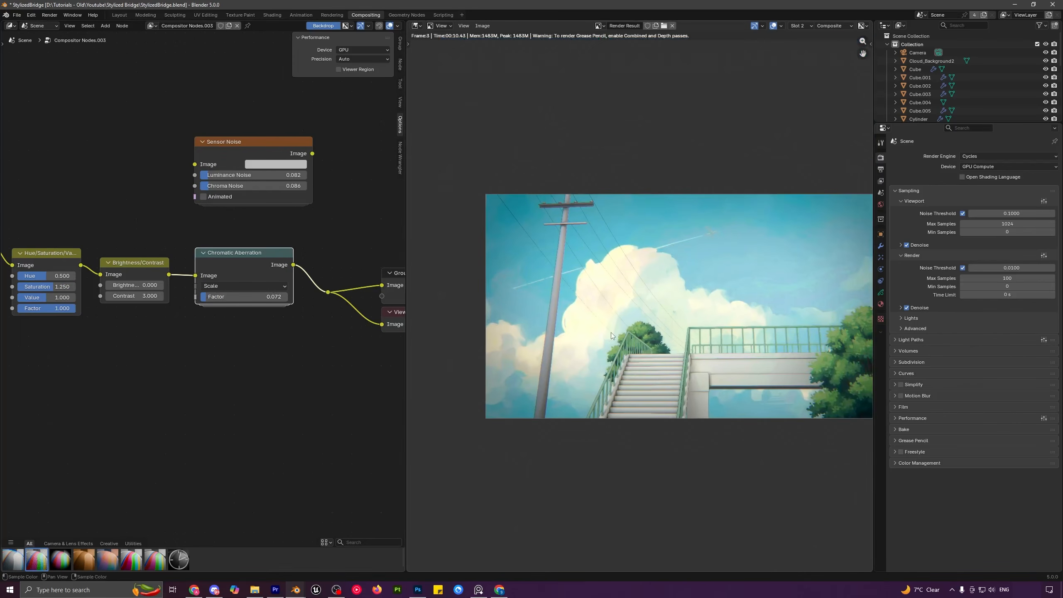
middle_drag(207, 359, 171, 385)
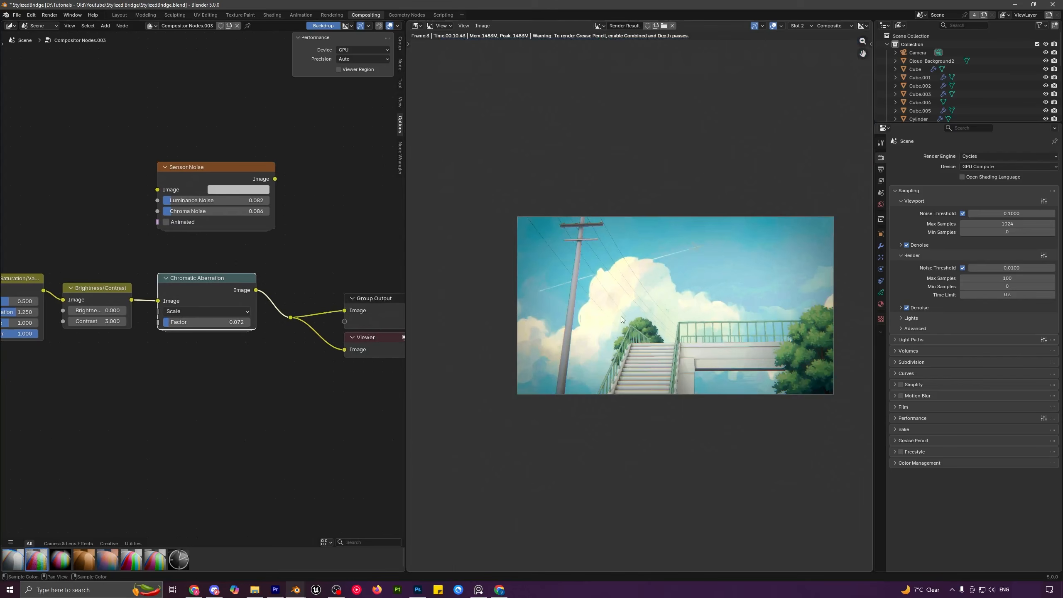
- Detach and delete the Chromatic Aberration node, and delete the unconnected Sensor Noise node
alt+drag(201, 291, 321, 211)
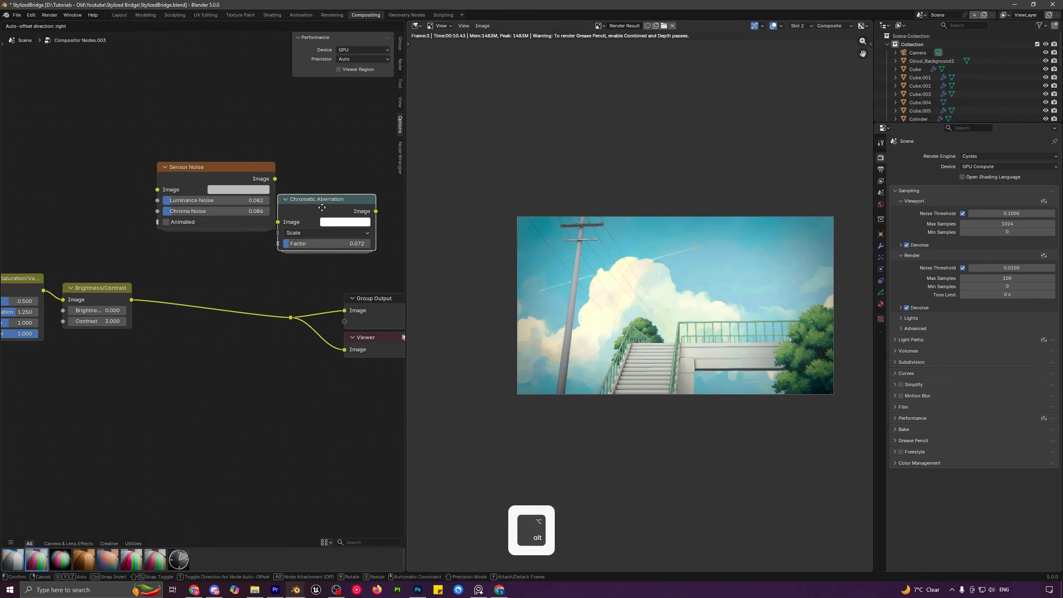
key(Delete)
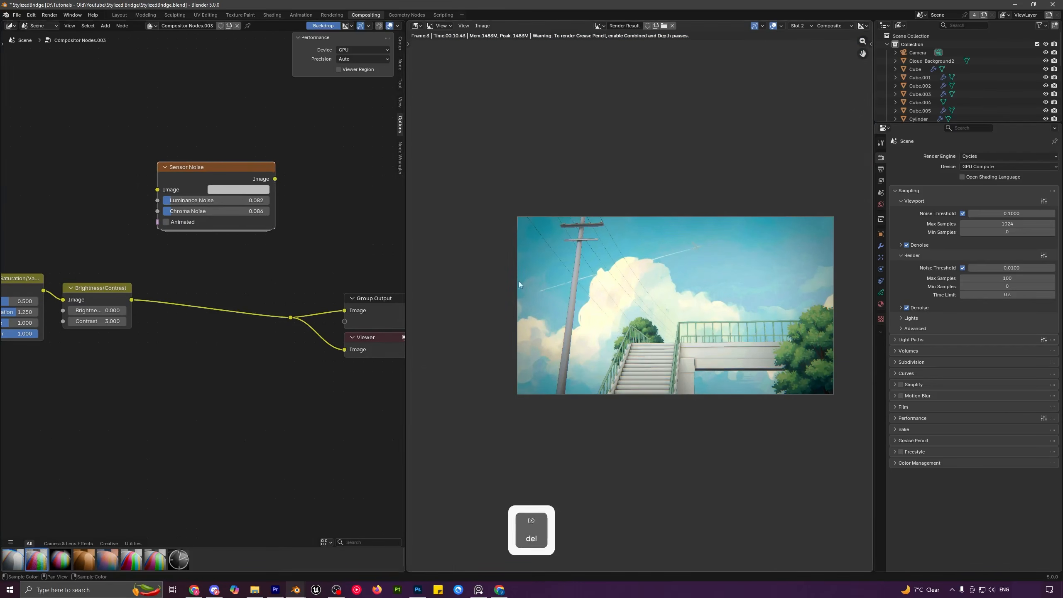
scroll(641, 329, up, 3)
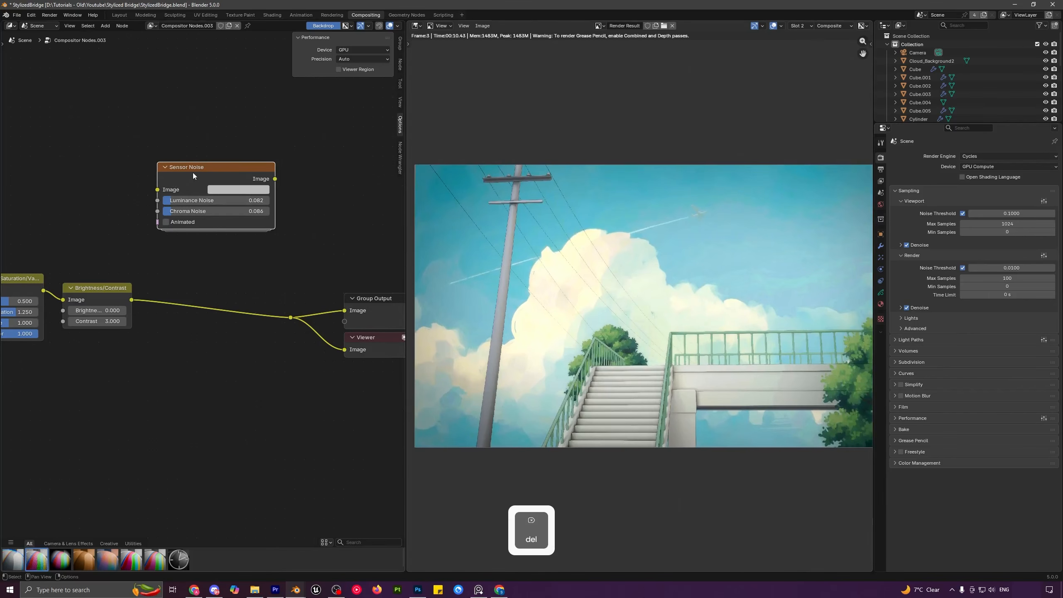
key(Delete)
- Return to the Layout workspace and view the graded render result in a separate render window
key(F11)
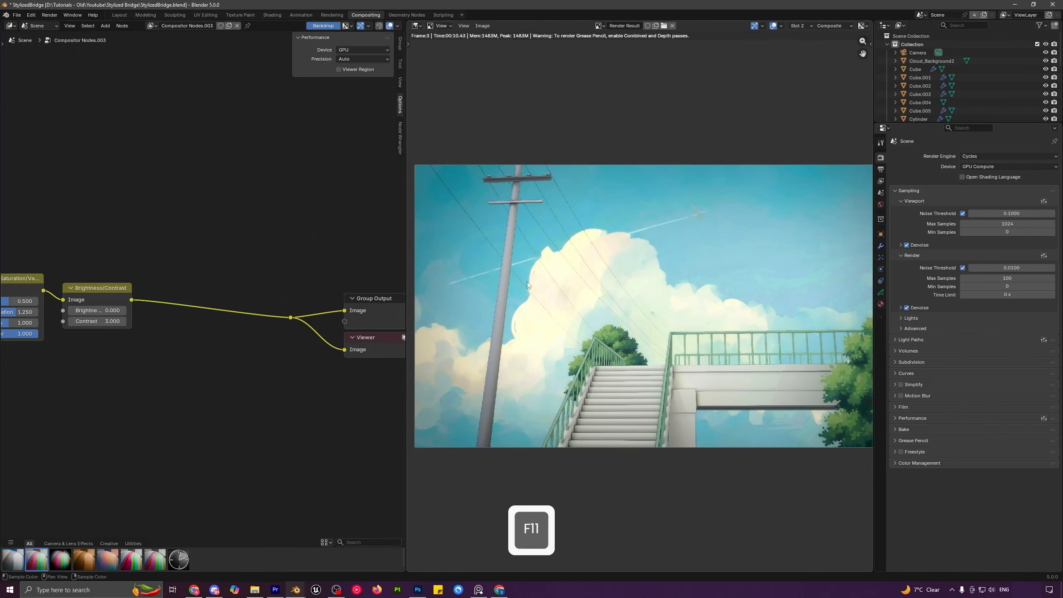
click(119, 14)
key(F11)
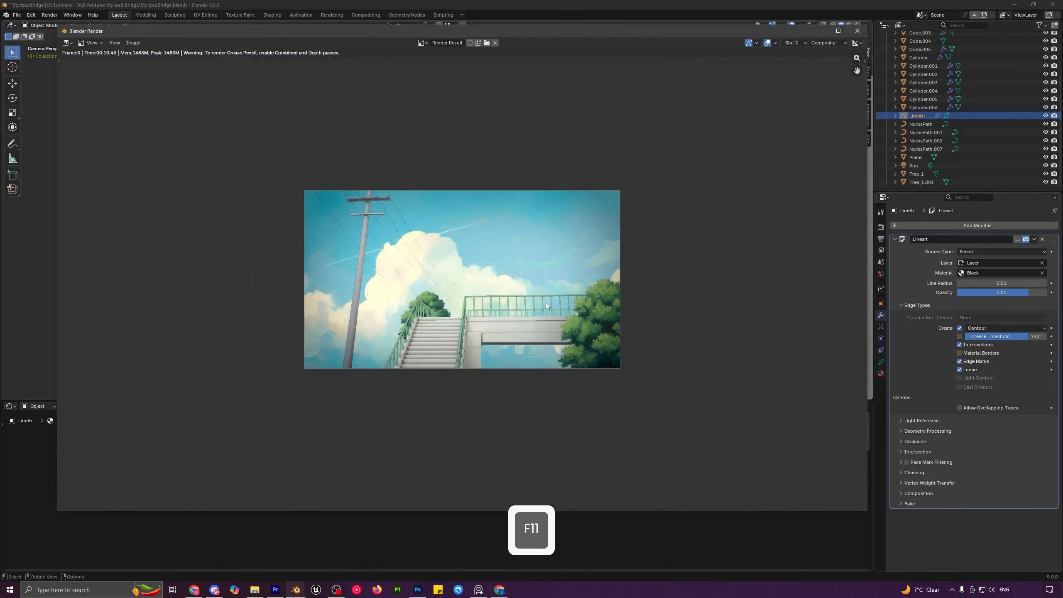
scroll(546, 303, up, 1)
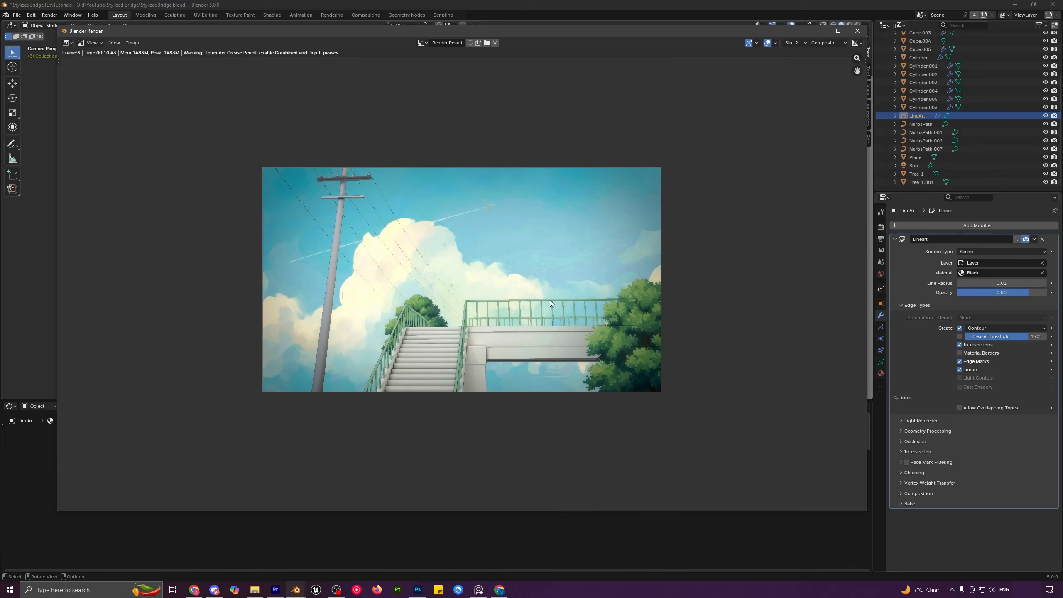